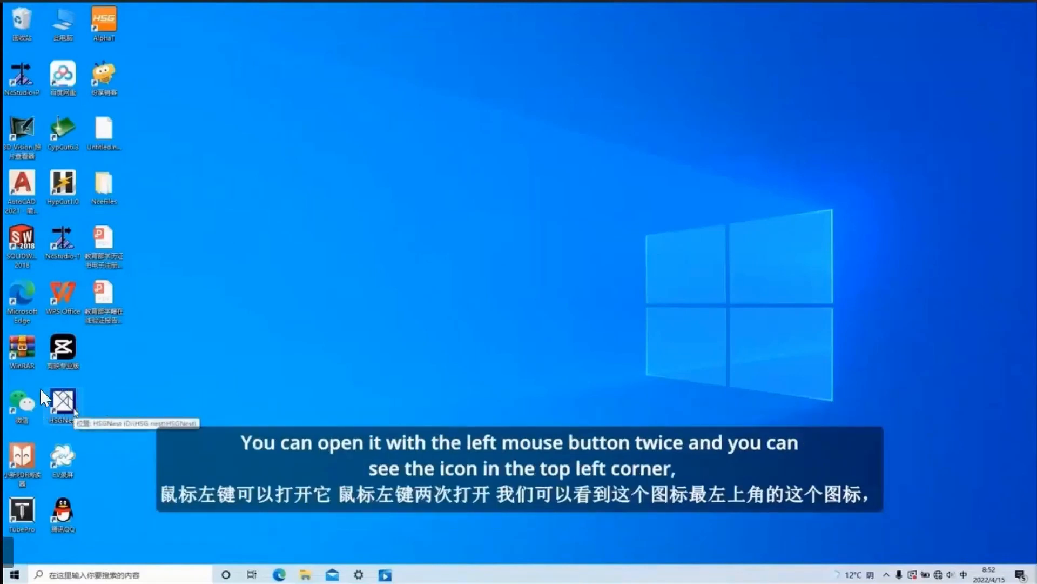
Launch HSGNest from the desktop, minimize its window and restore it.
double_click(71, 378)
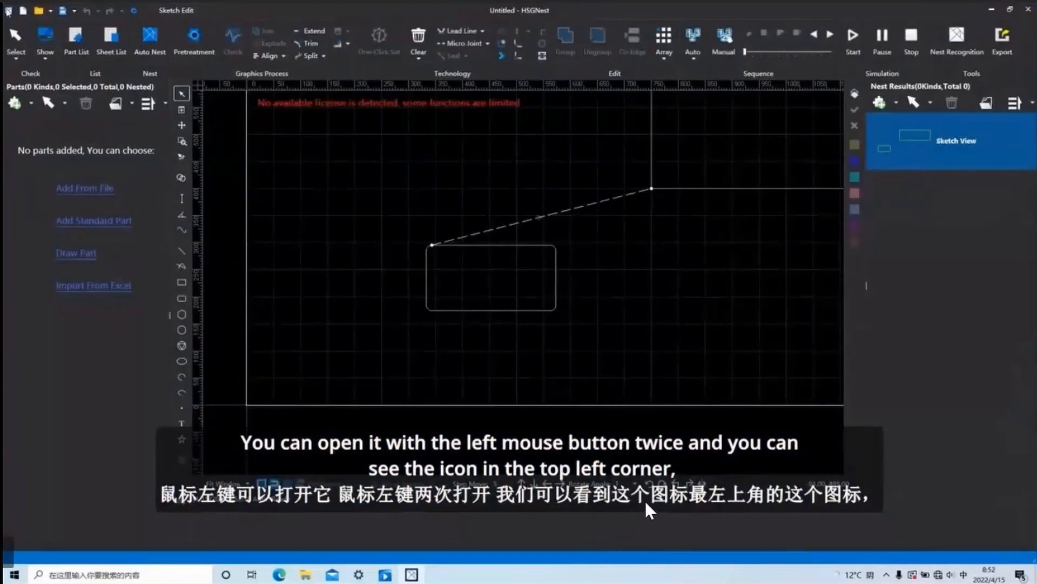
click(8, 10)
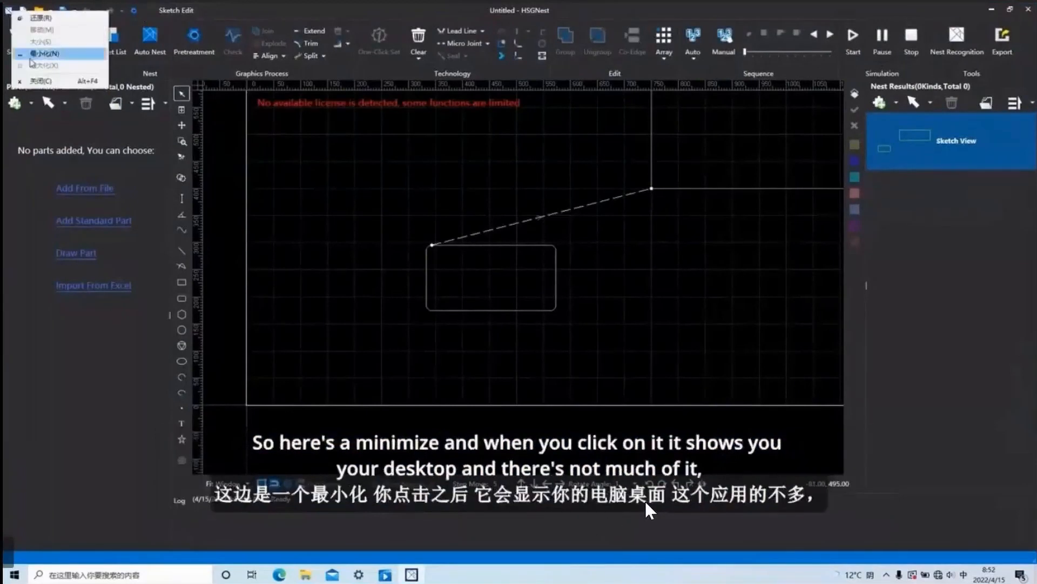
click(44, 53)
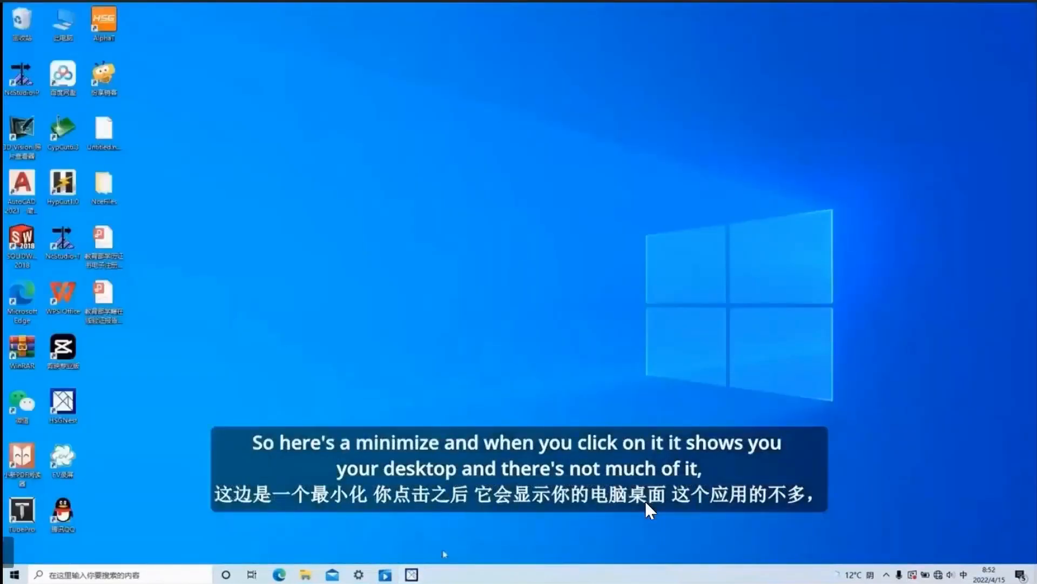
click(417, 576)
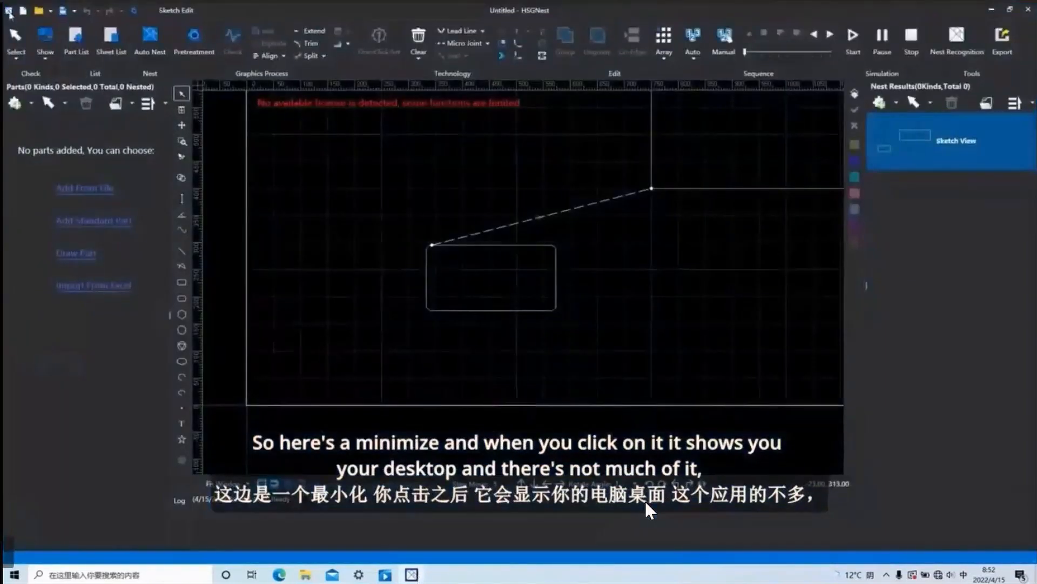
click(8, 11)
click(9, 11)
click(9, 11)
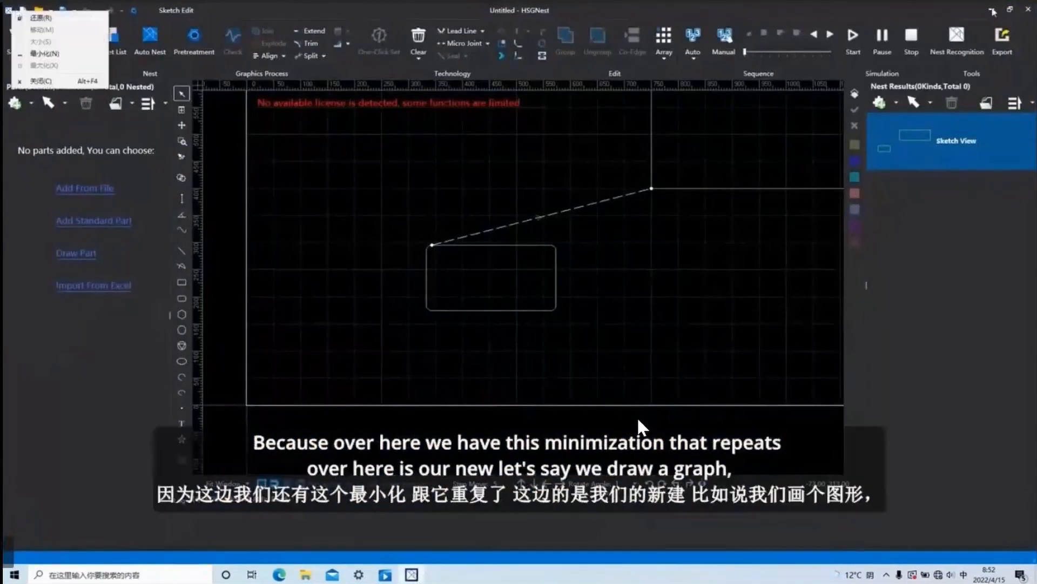
click(242, 13)
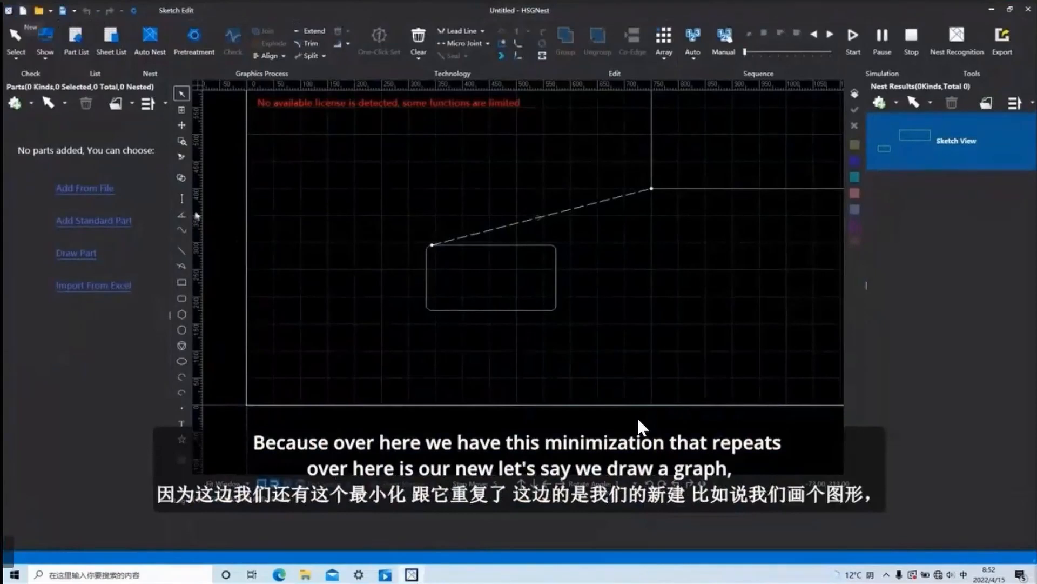
Draw a nearly round ellipse beside the small rounded rectangle in the sketch.
click(181, 361)
click(394, 346)
click(408, 360)
right_click(483, 348)
right_click(484, 347)
click(355, 324)
click(391, 355)
click(393, 355)
click(395, 354)
right_click(455, 349)
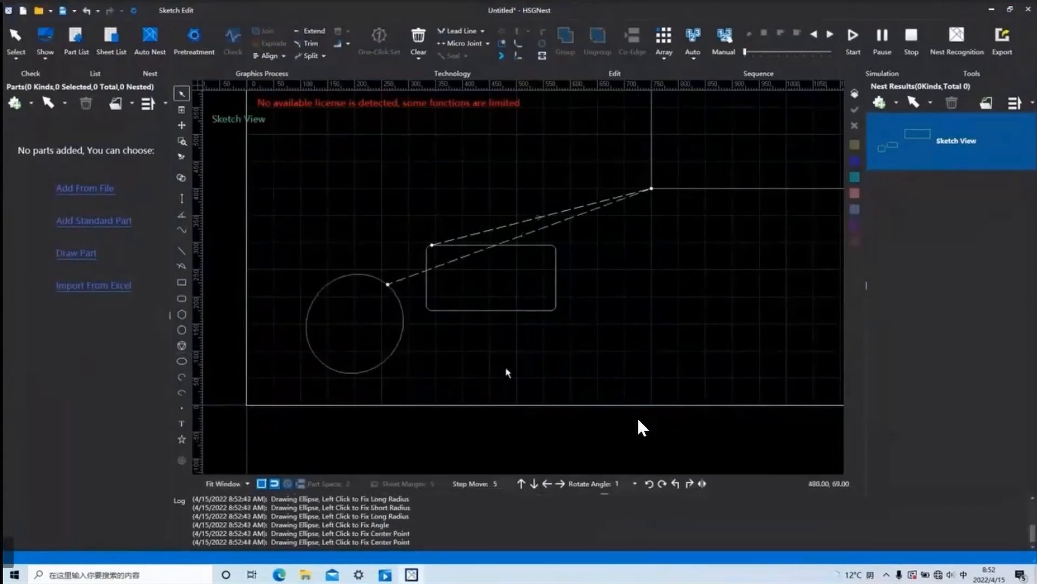
Select all the sketch geometry and create a new file, choosing to save the modified drawing.
scroll(508, 373, down, 3)
key(ctrl+a)
click(23, 11)
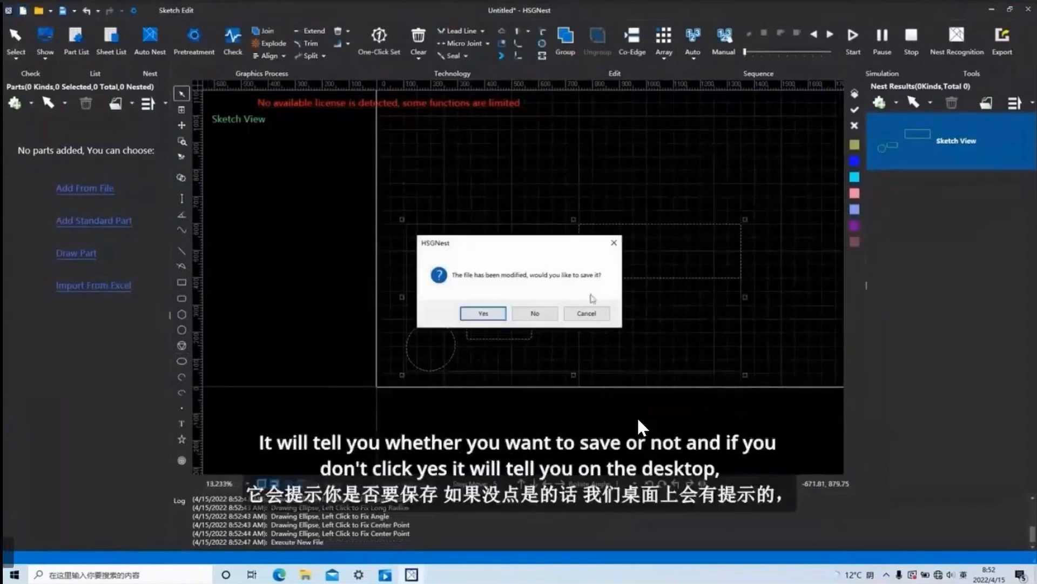
click(484, 313)
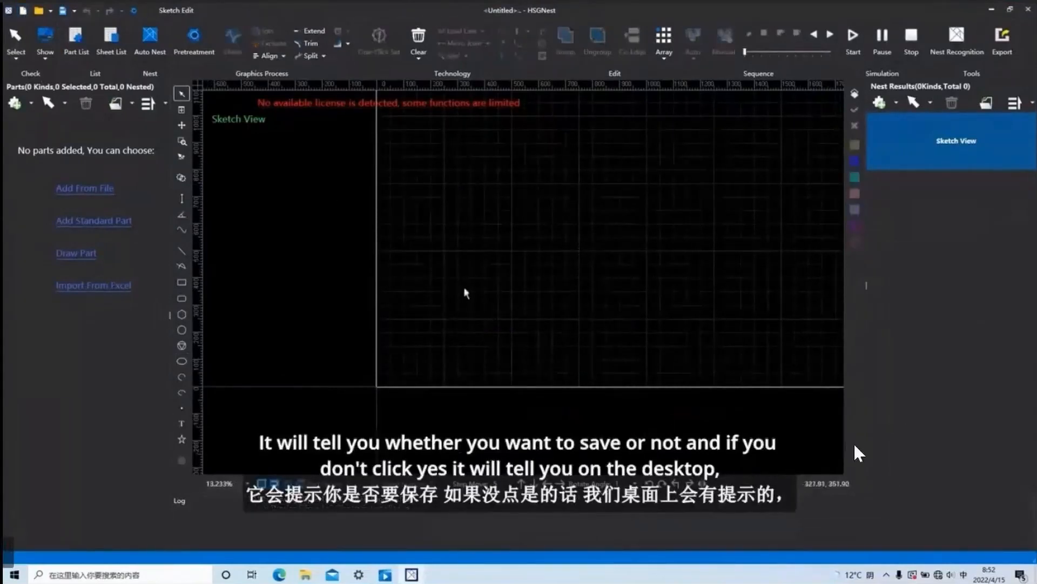
Draw a circle on the blank sheet in the sketch.
click(183, 330)
click(505, 243)
click(551, 282)
Create another new file, saving the circle drawing to the desktop as Untitled in ncexa format and replacing the existing file.
click(23, 10)
click(484, 313)
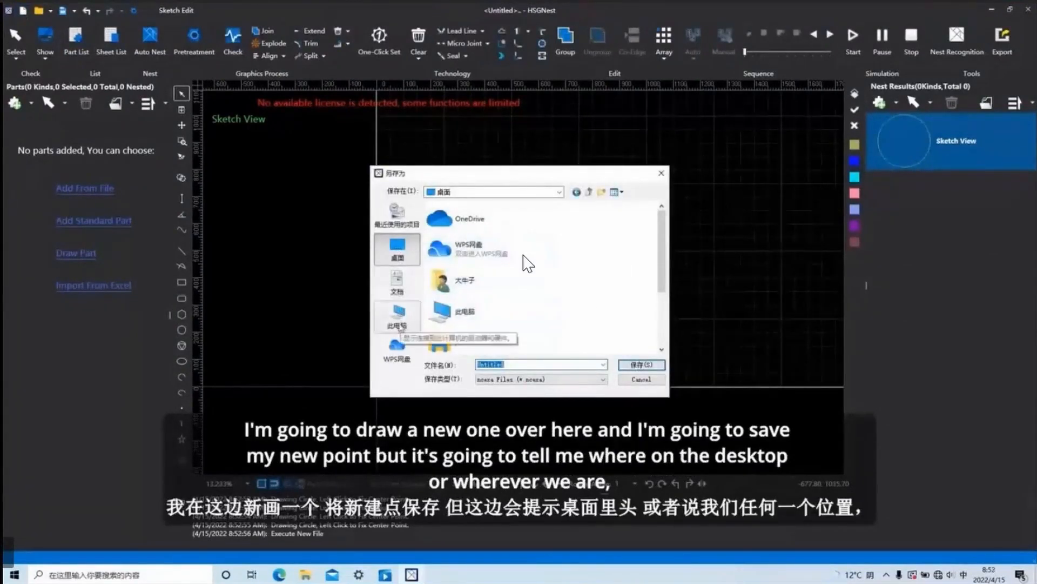
scroll(524, 281, down, 2)
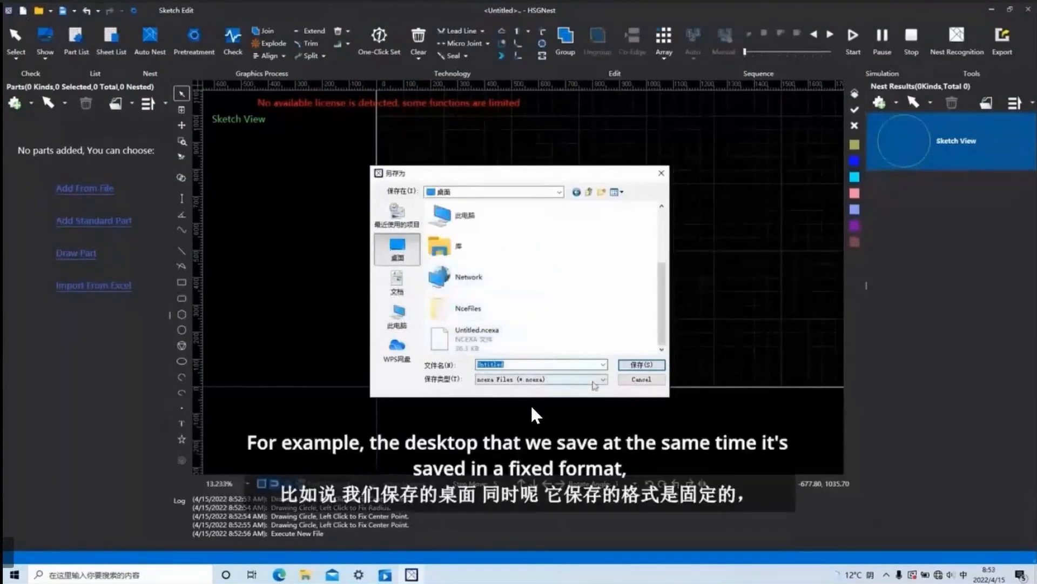
click(601, 380)
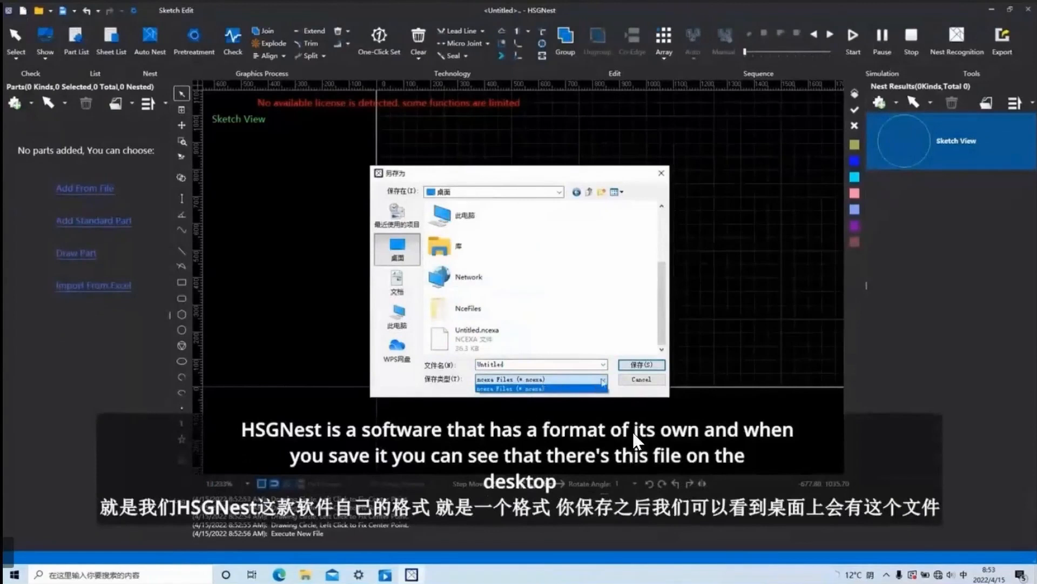
click(550, 389)
click(640, 365)
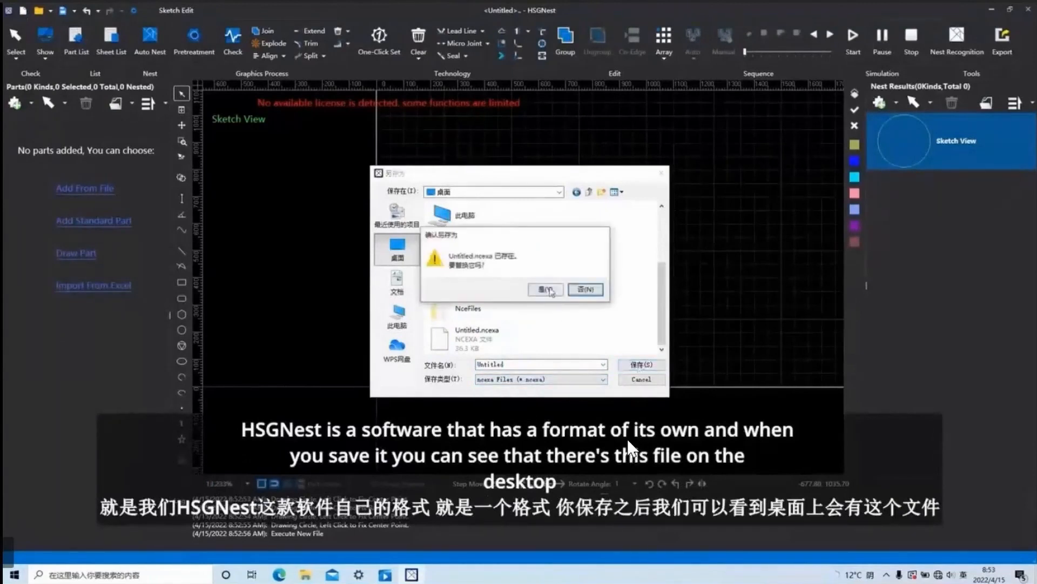
click(546, 289)
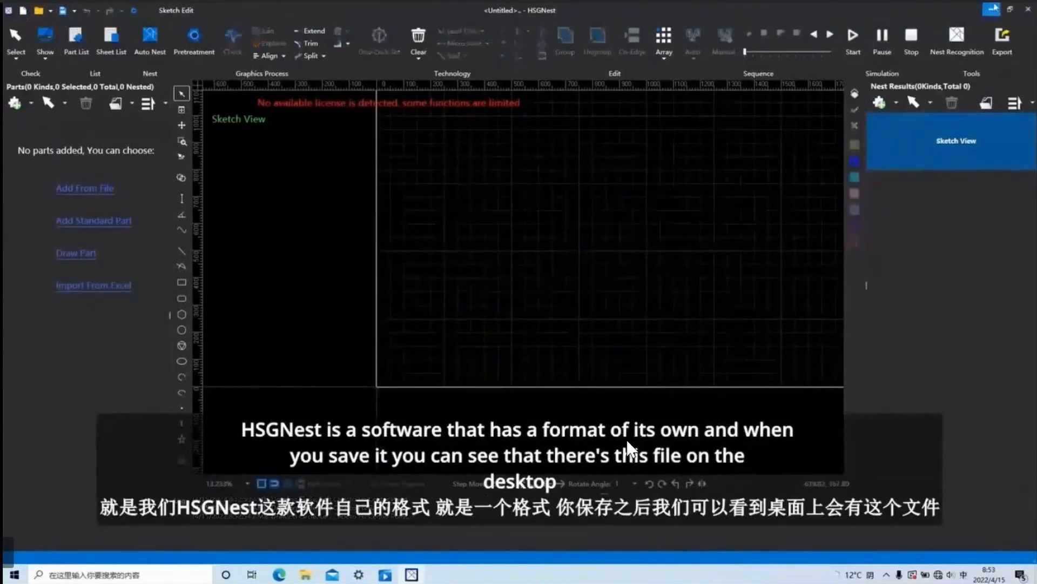
Check the saved Untitled.ncexa file on the desktop, return to HSGNest and briefly view the dialog for opening files.
click(991, 10)
mouse_move(125, 145)
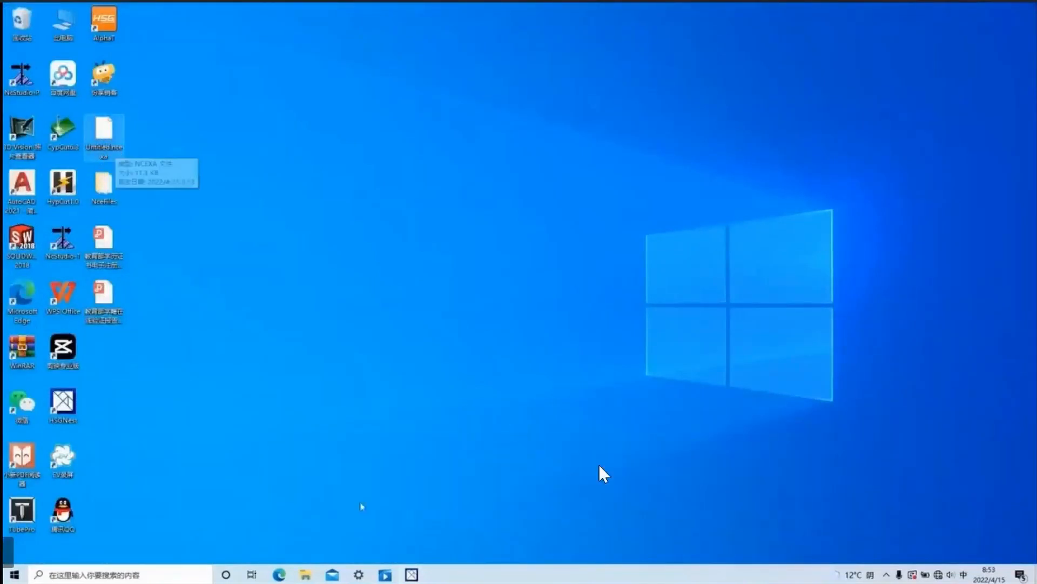
click(413, 575)
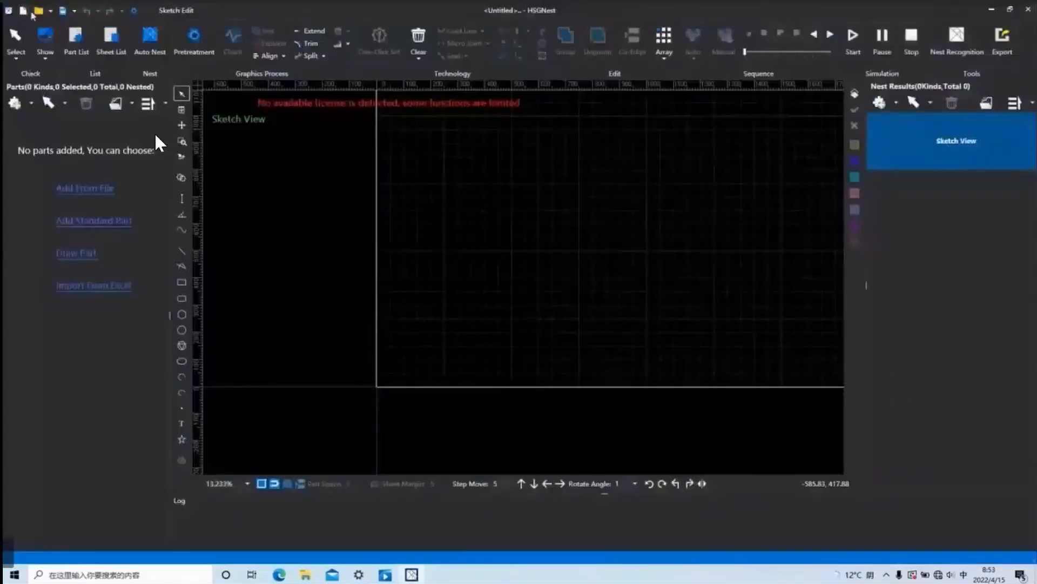
click(40, 11)
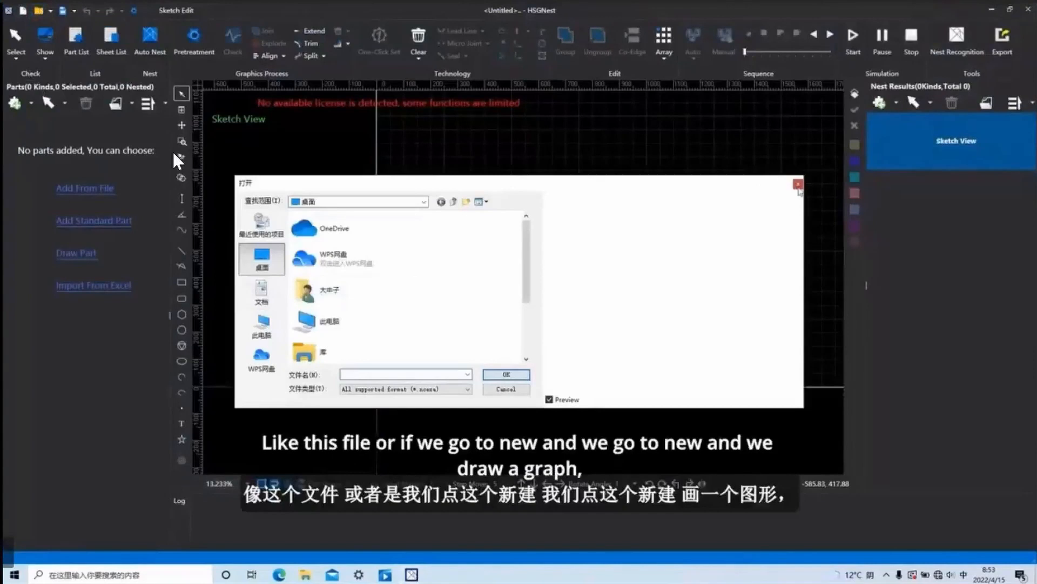
click(797, 183)
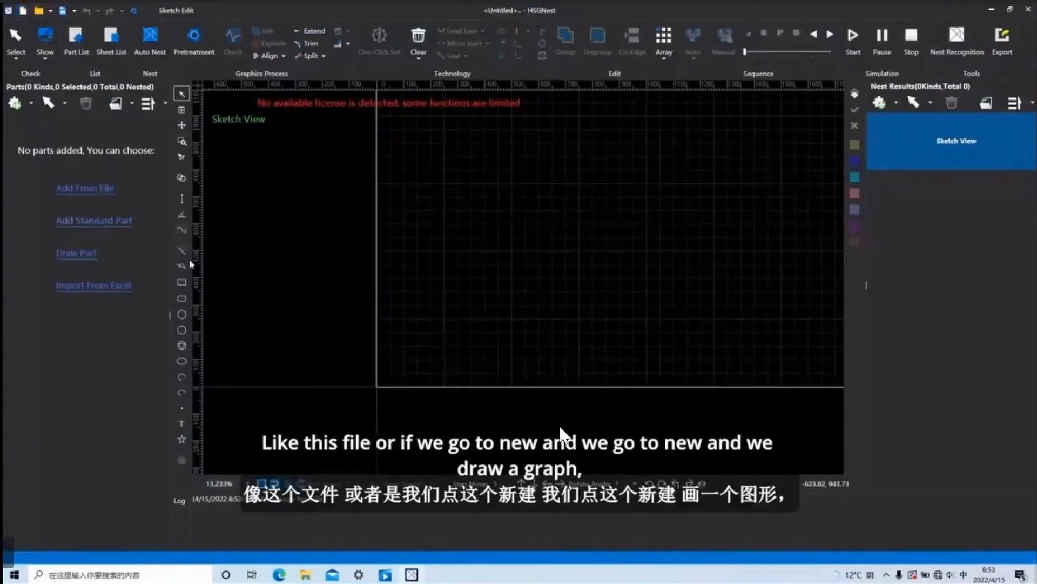
Draw a tilted ellipse in the sketch and create a new file without saving it.
click(182, 346)
click(183, 363)
click(484, 277)
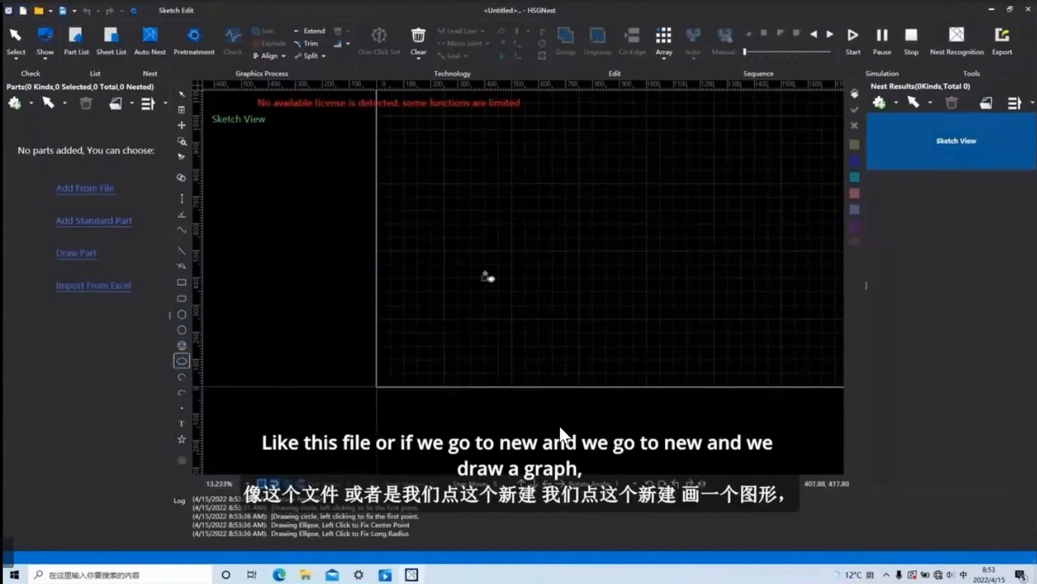
click(513, 306)
click(541, 314)
key(ctrl+n)
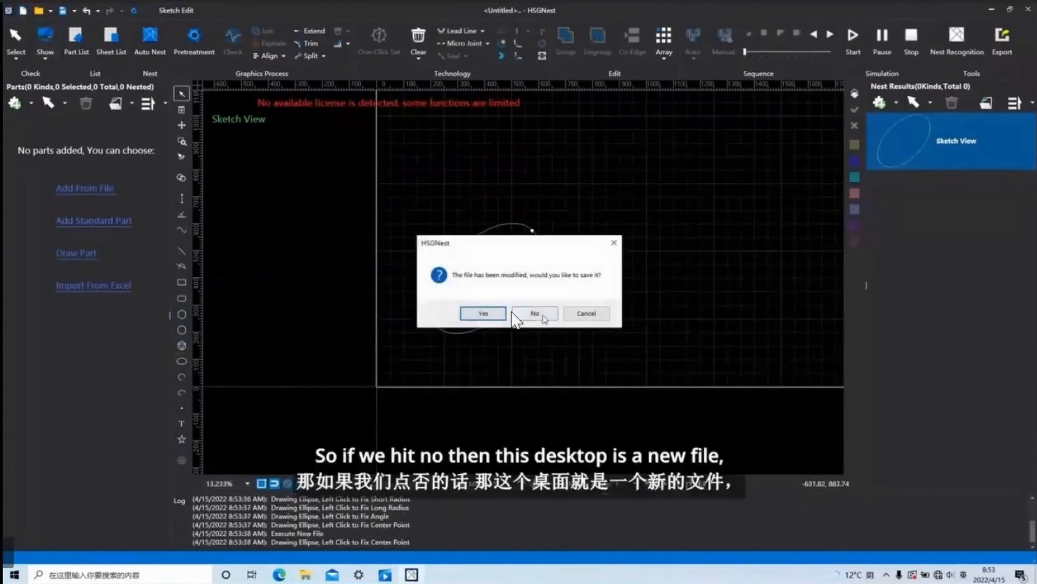
click(543, 317)
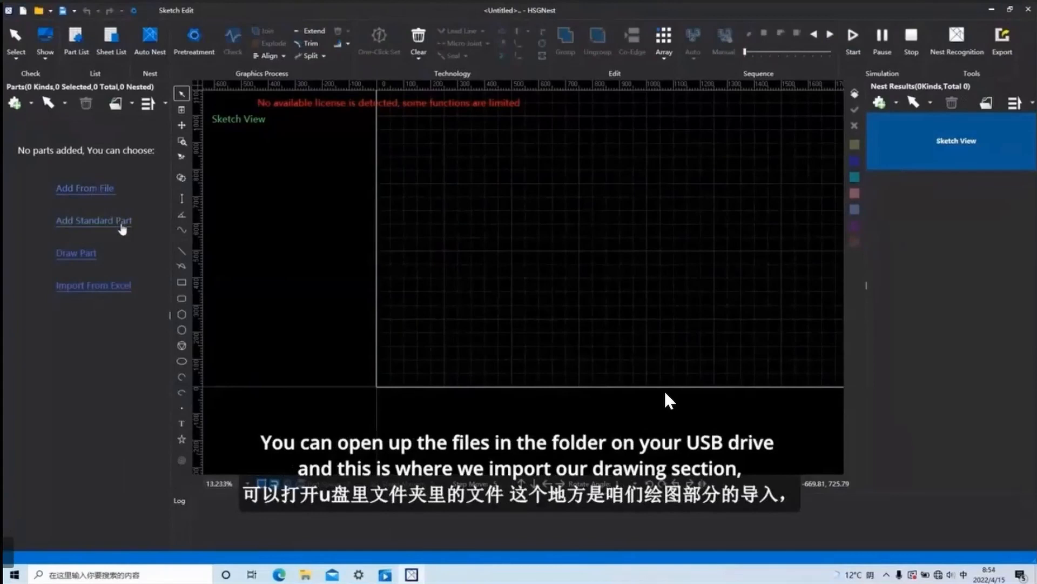
Browse the gallery of standard parts, preview Part 0038 and close the gallery without adding a part.
click(121, 224)
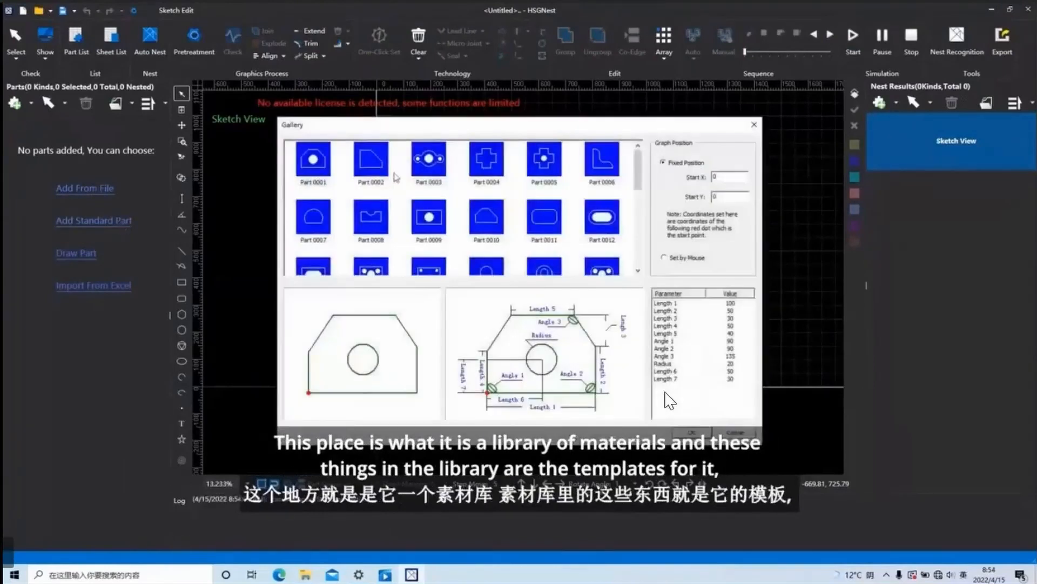
scroll(567, 208, down, 5)
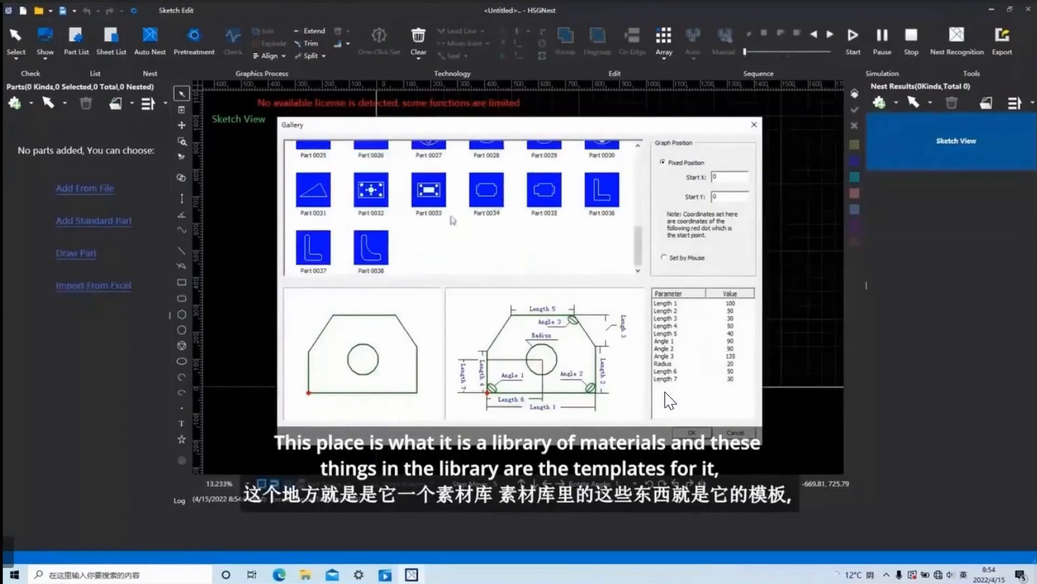
scroll(452, 210, up, 5)
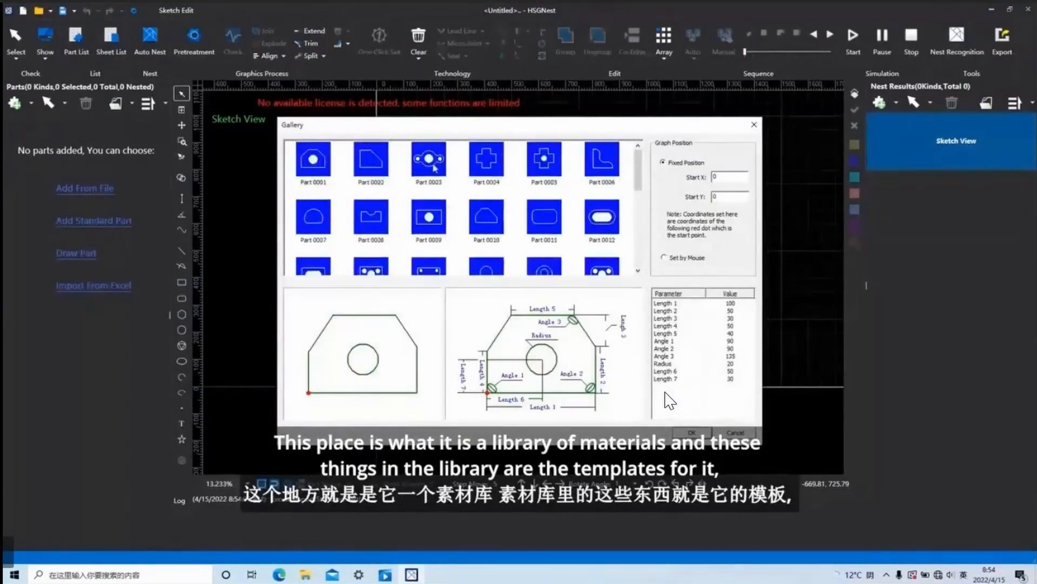
scroll(595, 170, down, 5)
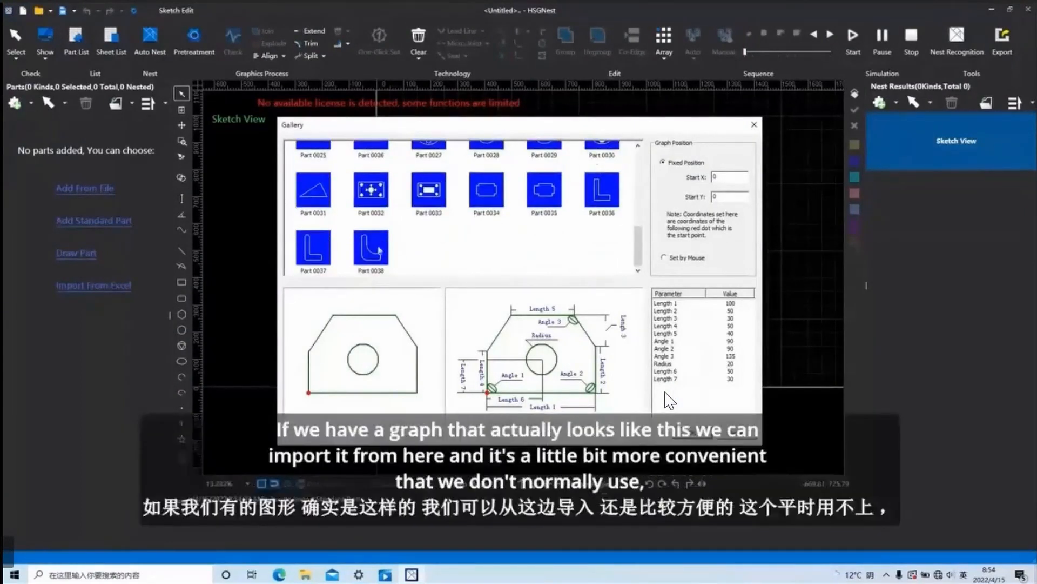
click(373, 249)
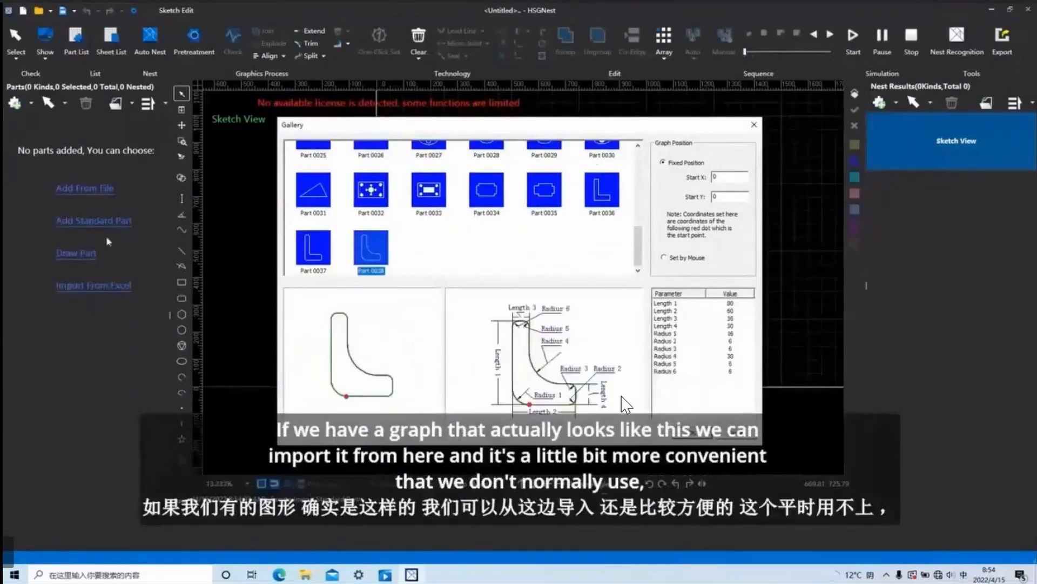
click(754, 127)
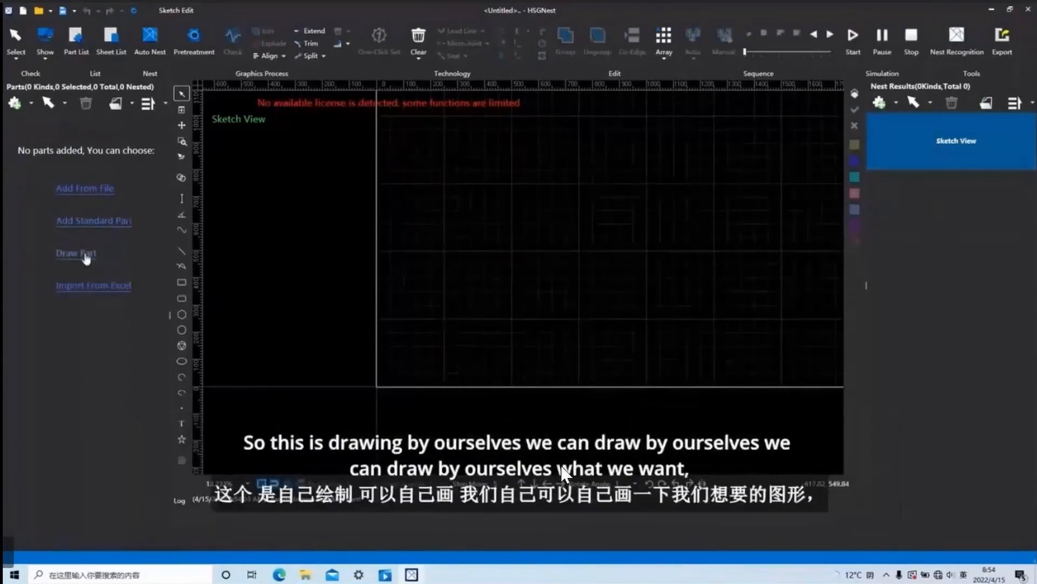
Draw a 240 x 120 rounded rectangle as a new part on the sheet and confirm it into the parts list.
click(86, 254)
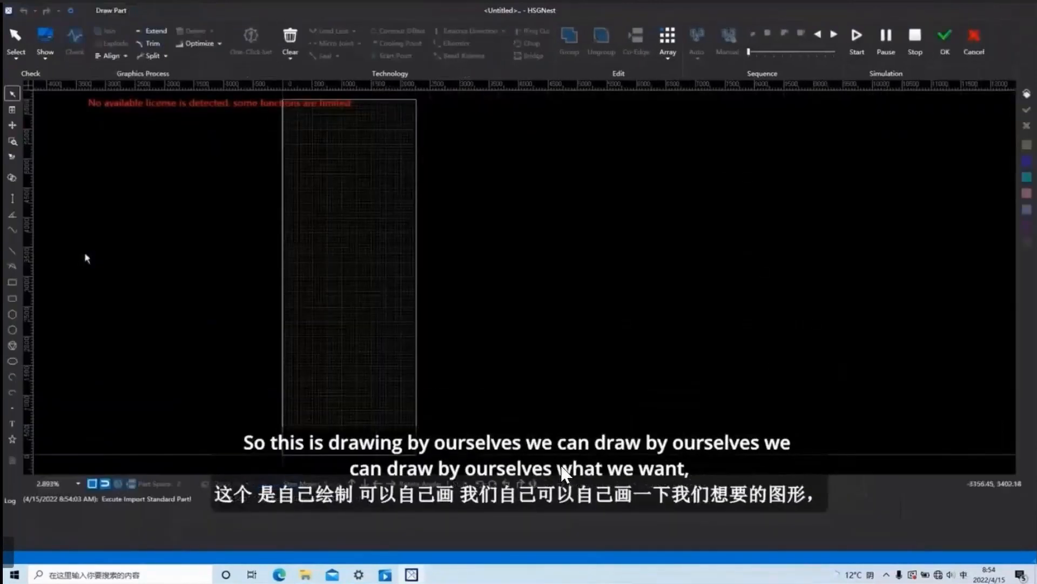
click(11, 298)
click(570, 354)
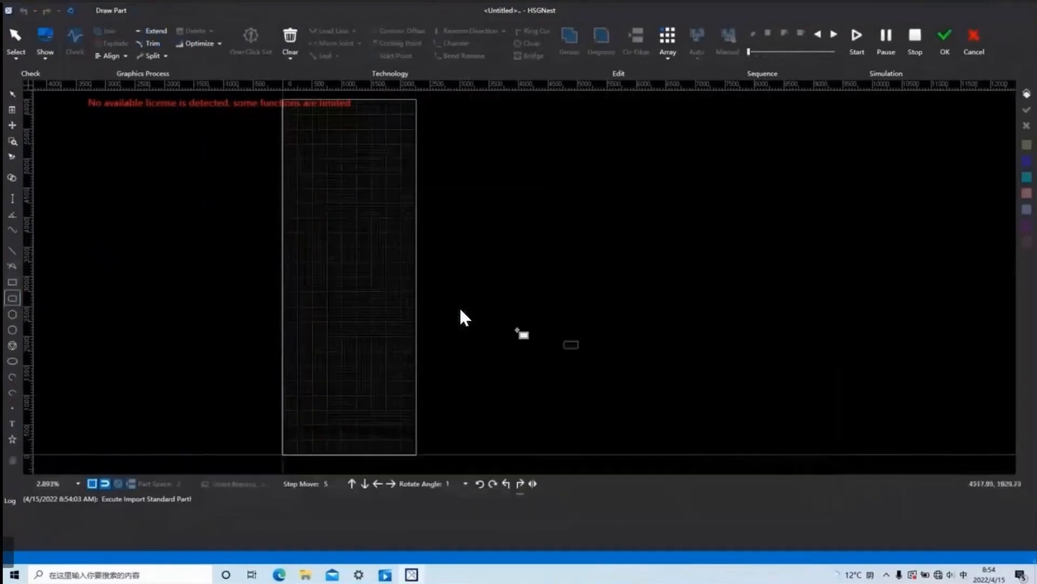
click(324, 339)
right_click(372, 364)
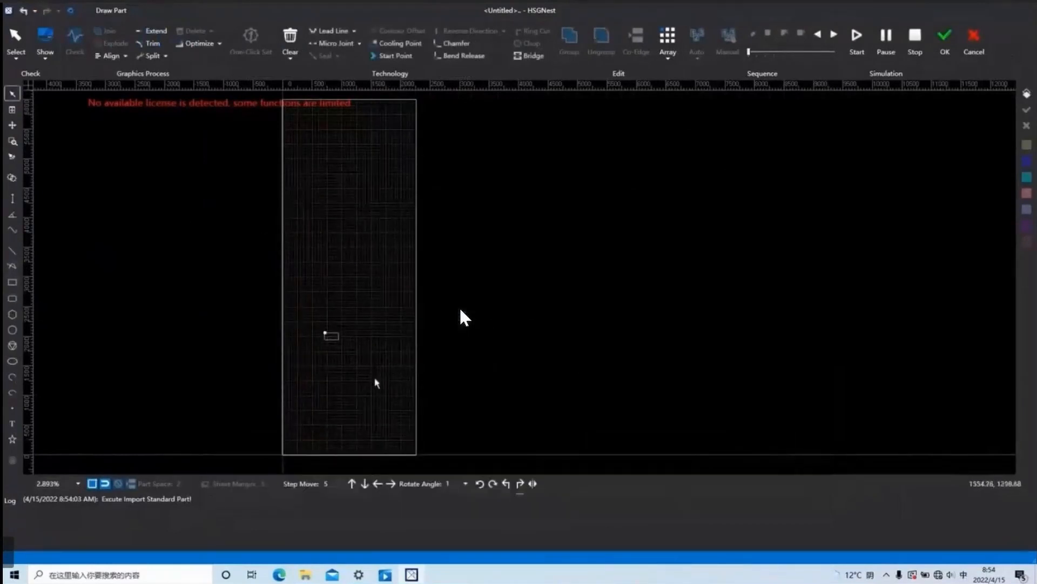
drag(372, 366, 296, 280)
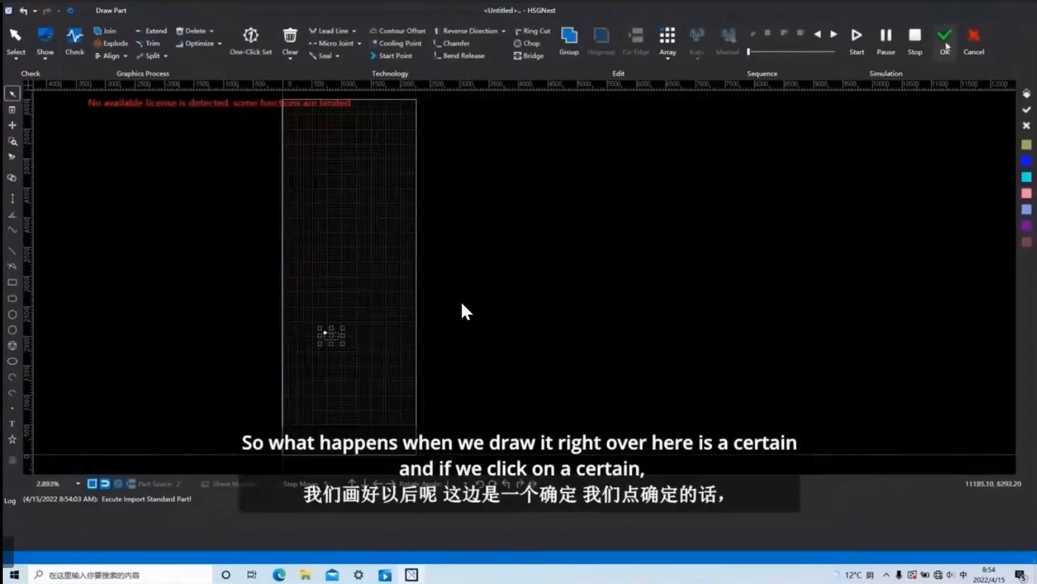
click(944, 42)
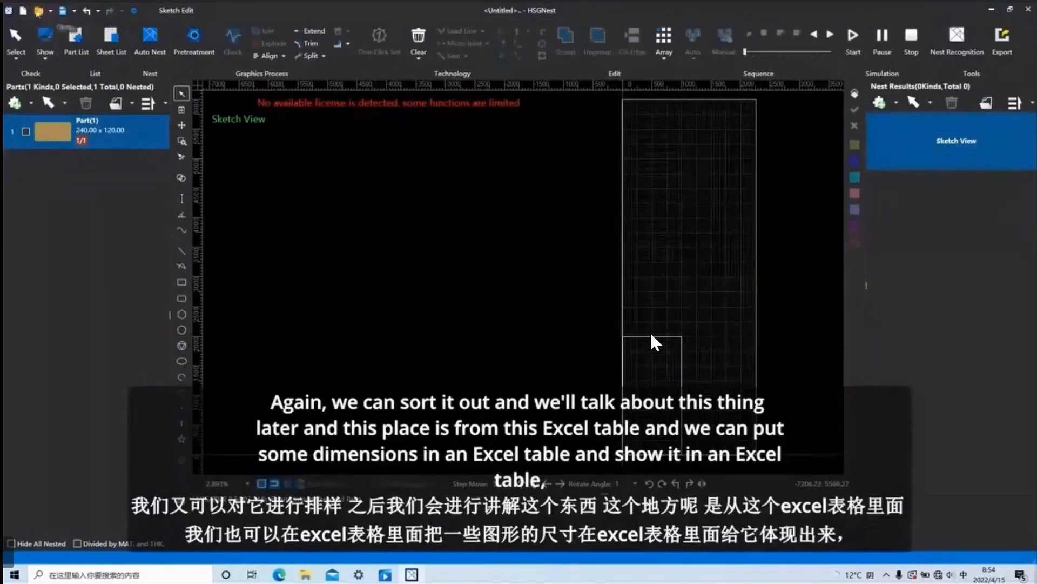
Create a new file without saving the changes, and open the saved Untitled.ncexa from the desktop.
click(24, 11)
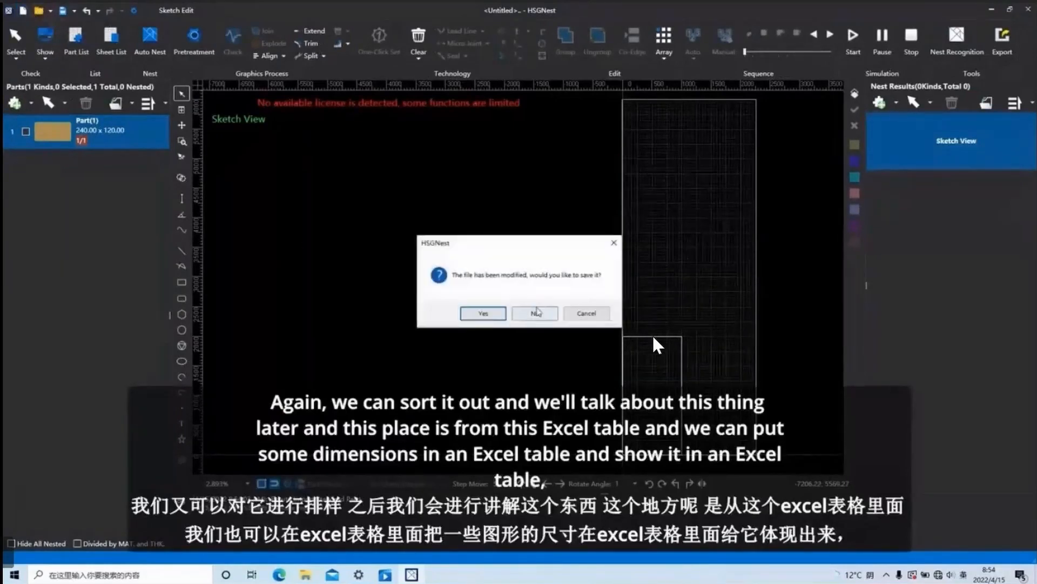
click(536, 312)
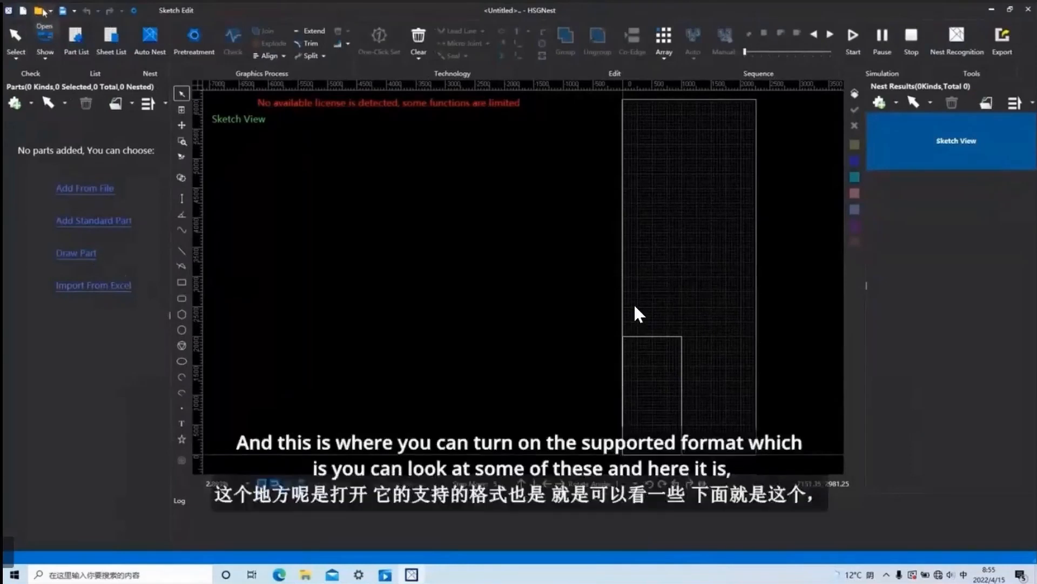
click(40, 10)
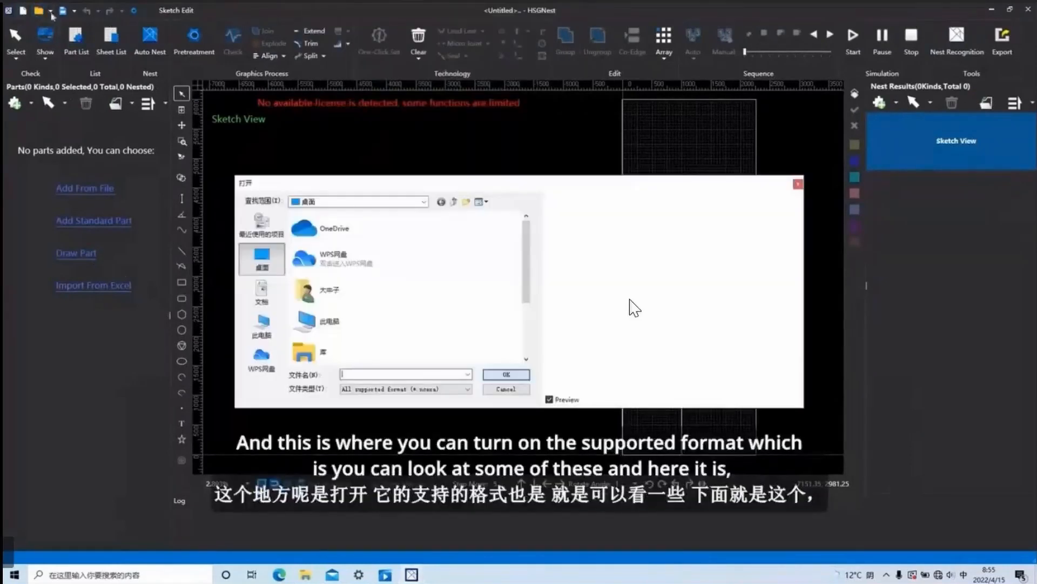
scroll(398, 292, down, 3)
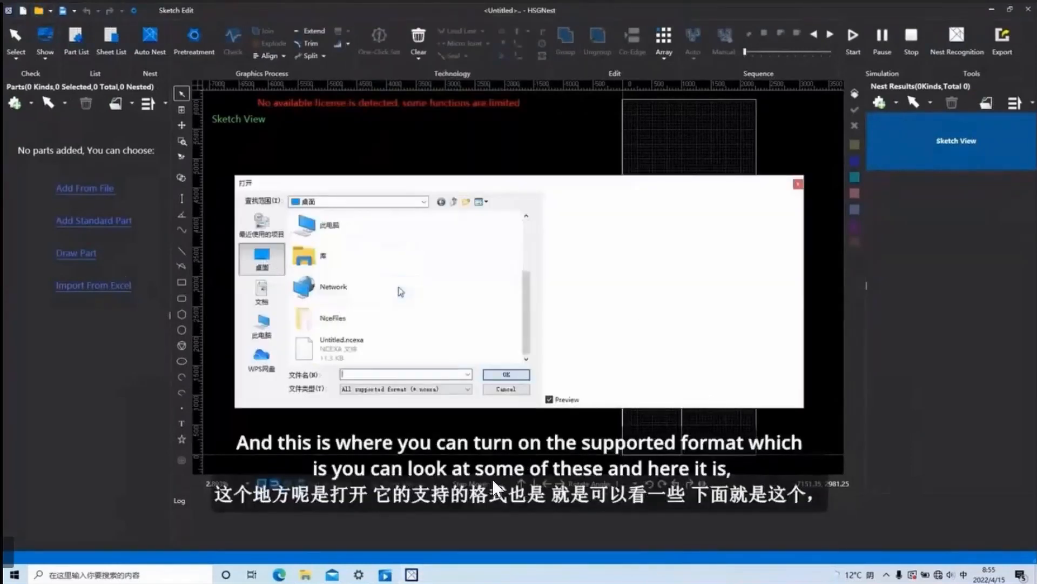
click(440, 389)
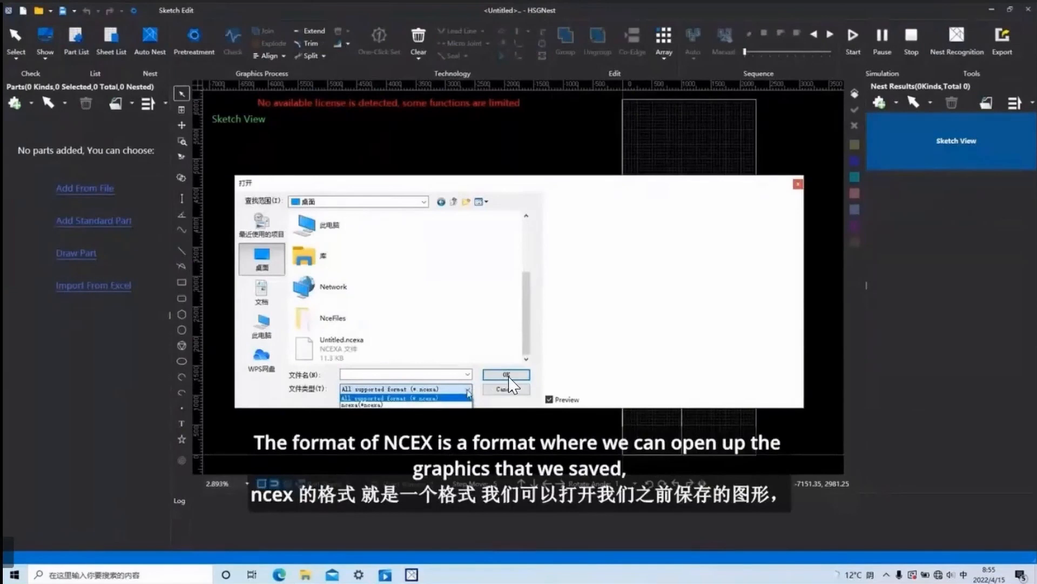
click(468, 390)
click(341, 347)
click(508, 377)
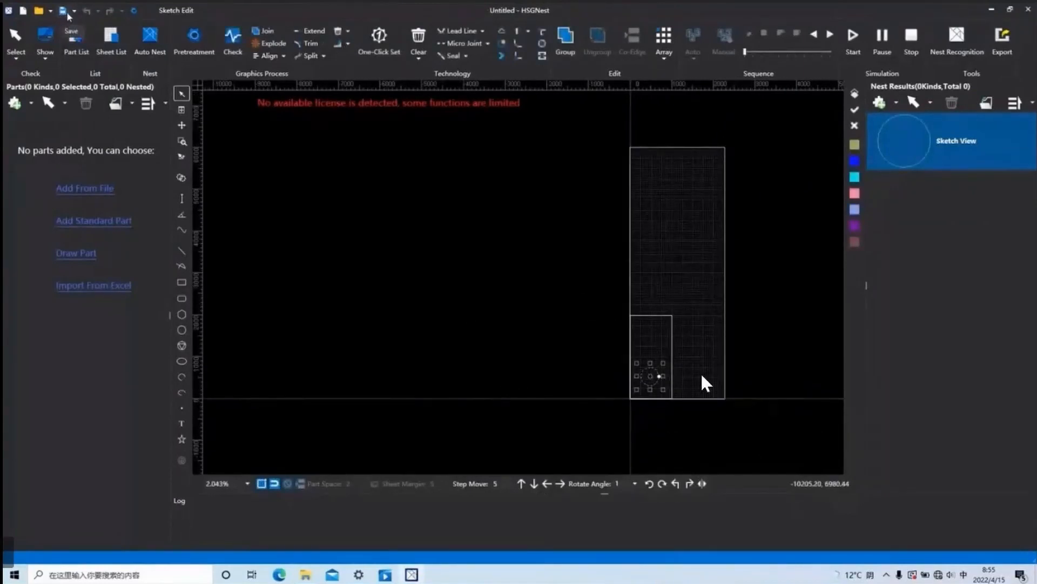
Save the circle drawing to the desktop as Untitled in ncexa format, replacing the existing file.
click(687, 418)
drag(685, 414, 581, 313)
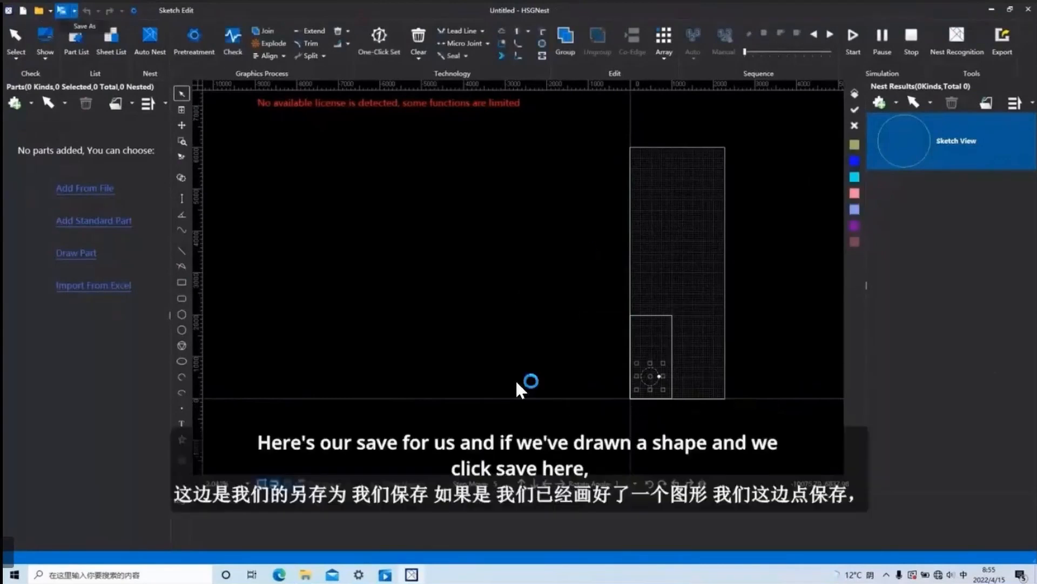
click(66, 10)
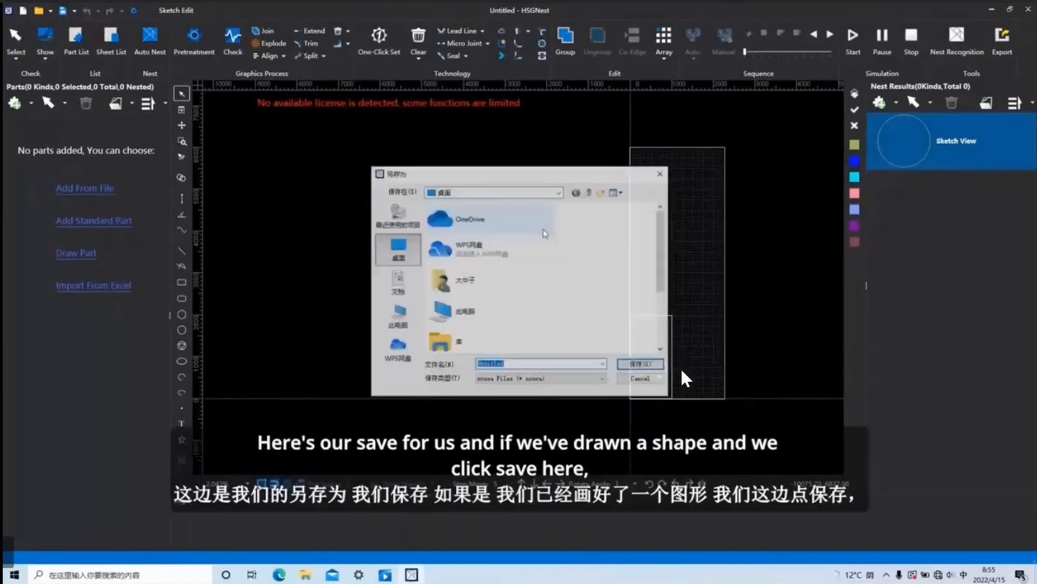
click(661, 173)
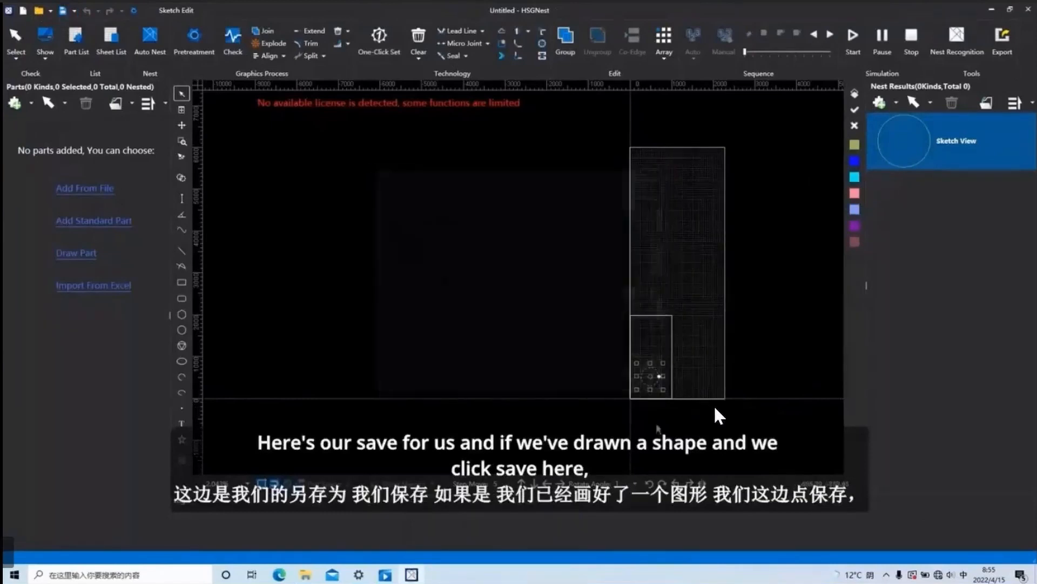
click(65, 10)
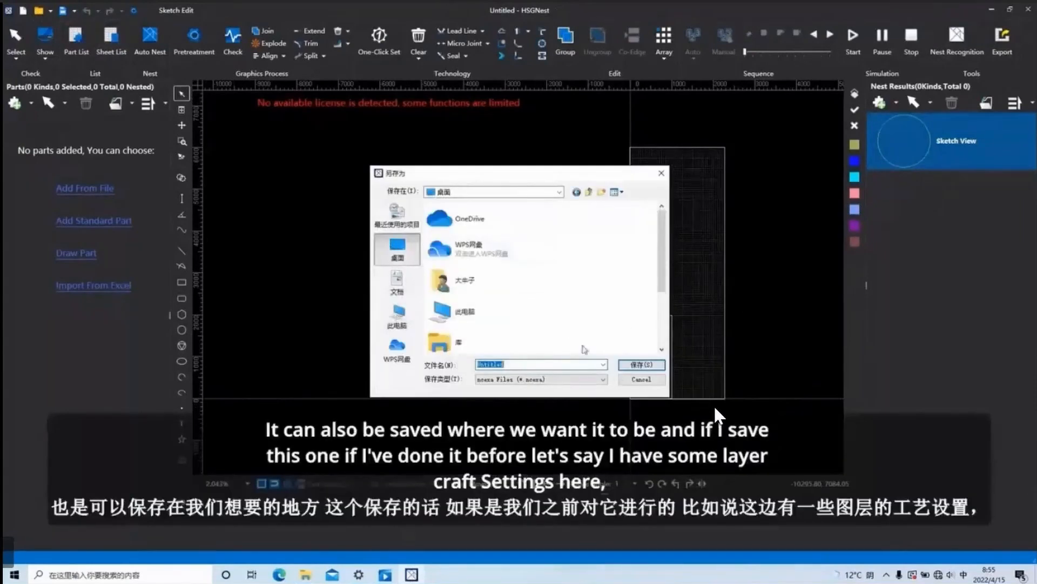
click(645, 365)
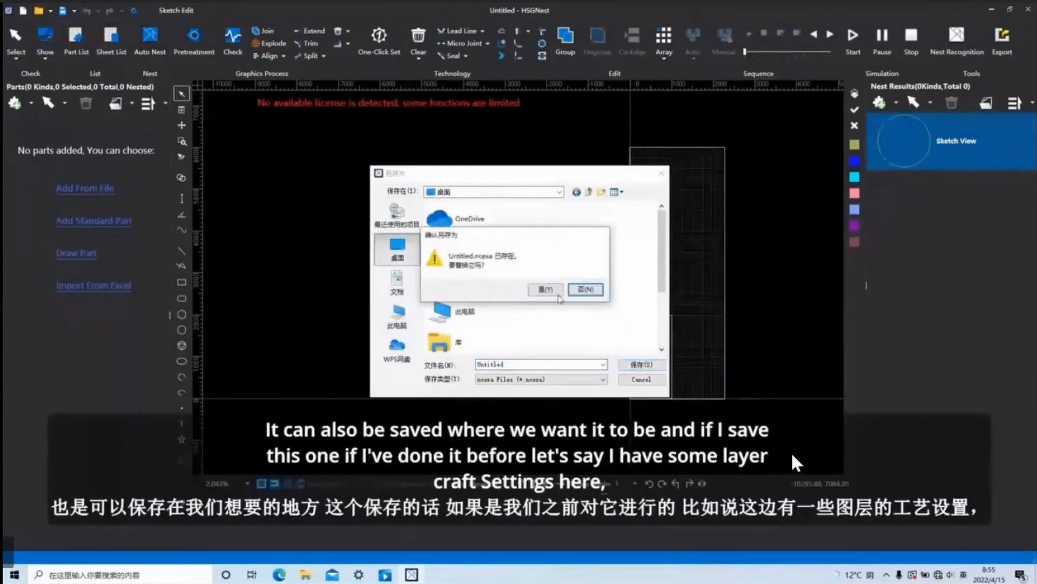
click(552, 291)
View the technic parameters of the Large layer, close the layer settings and select the circle on the sheet.
scroll(646, 394, down, 2)
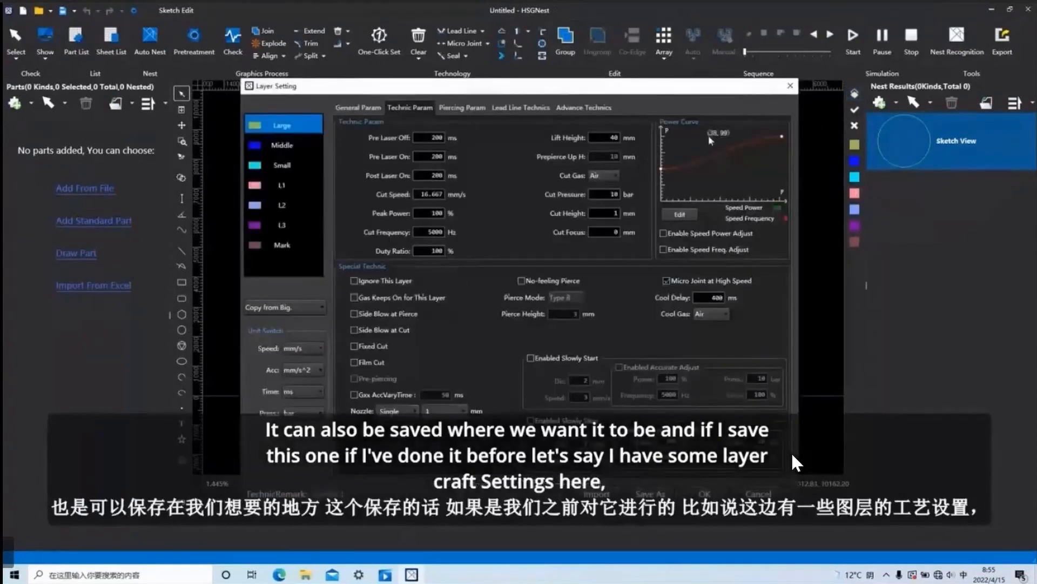
click(790, 87)
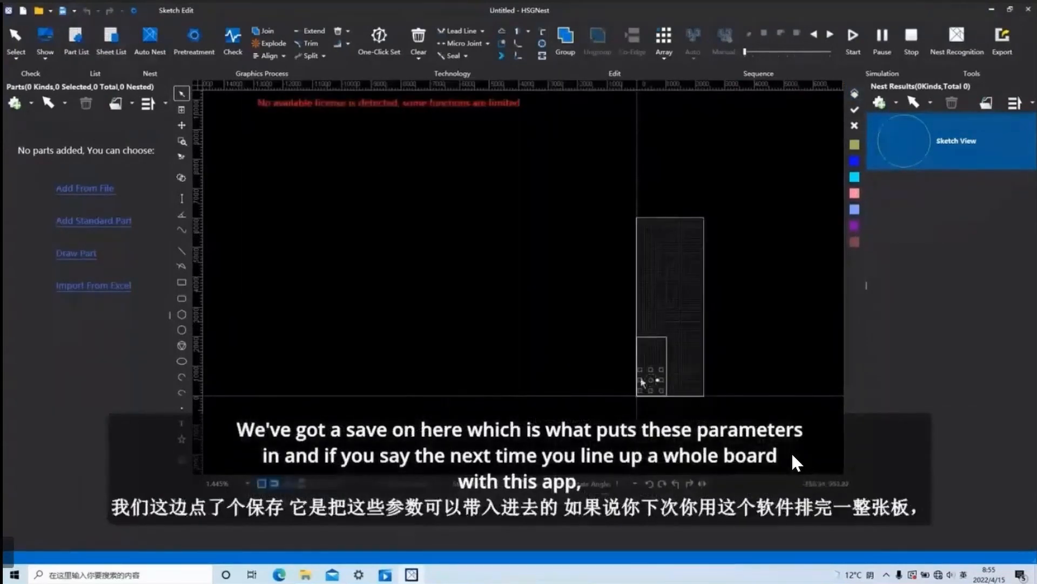
drag(707, 401, 530, 261)
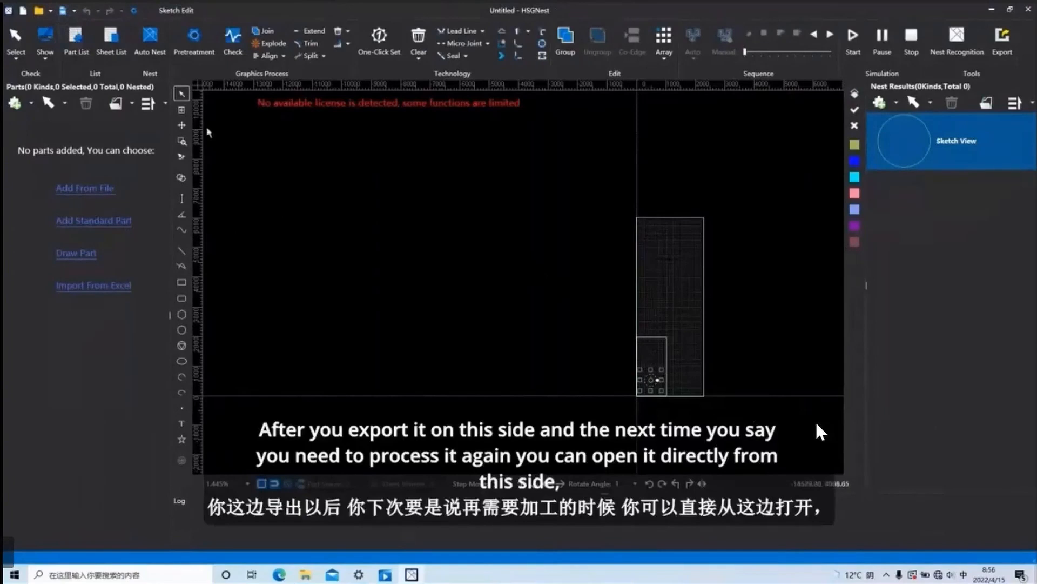
Preview Untitled.ncexa in the file-opening dialog without opening it, and review the Large layer's technic parameters again.
click(38, 11)
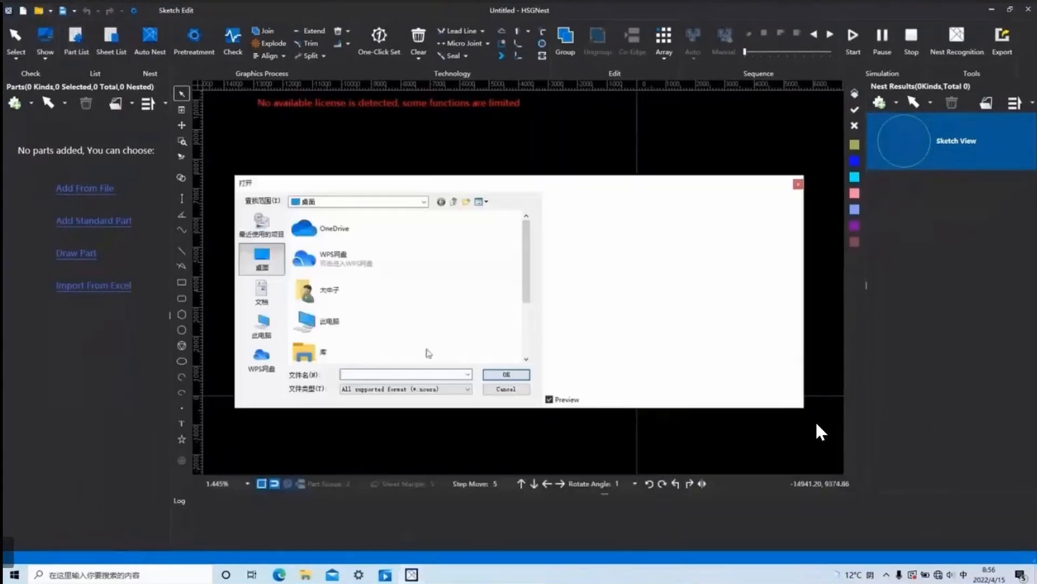
scroll(408, 320, down, 3)
click(374, 347)
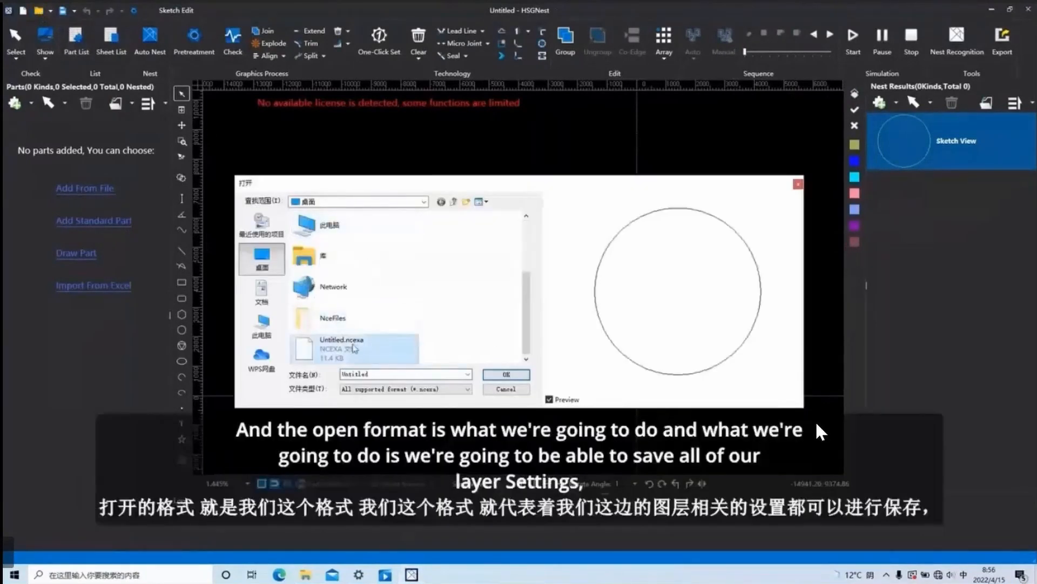
click(798, 184)
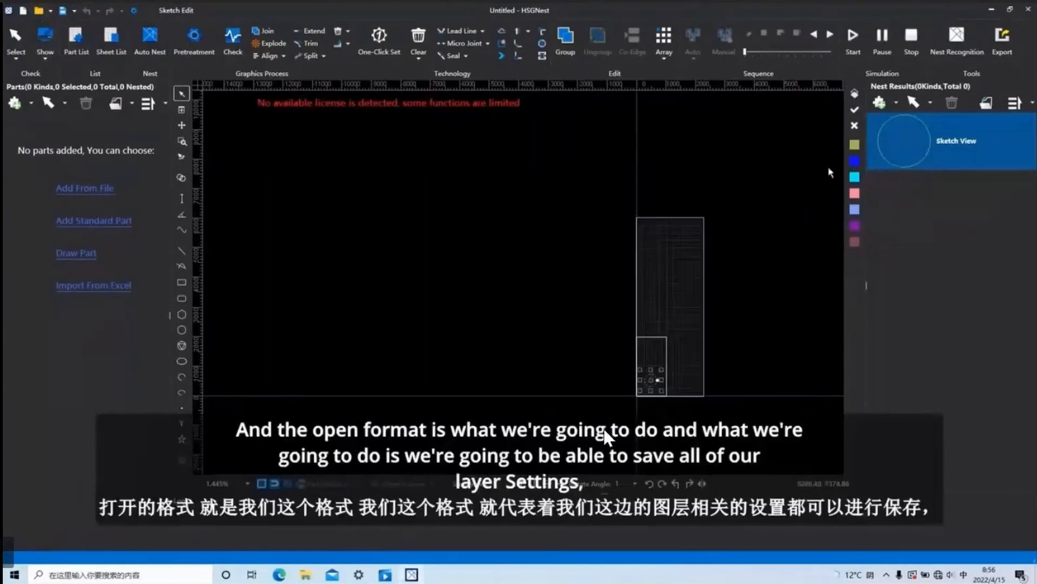
click(854, 94)
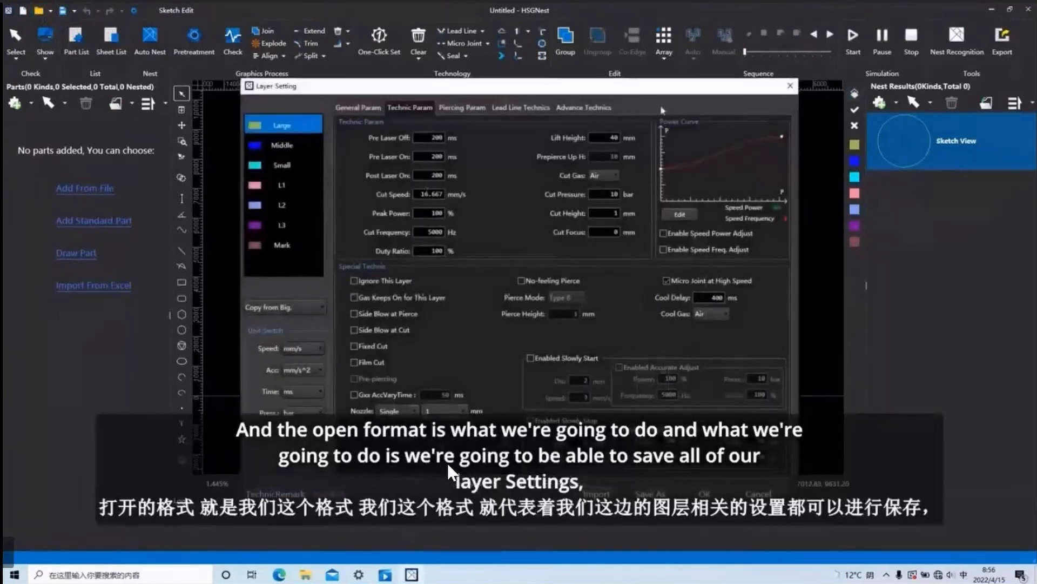
click(790, 85)
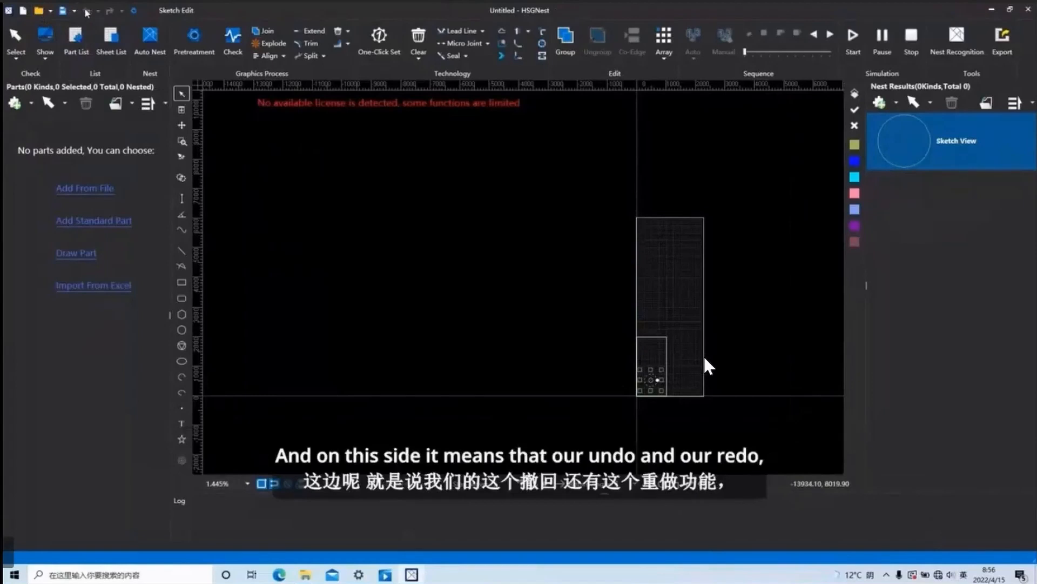
Draw a second circle above the existing one, centred on the sheet's left edge.
click(111, 11)
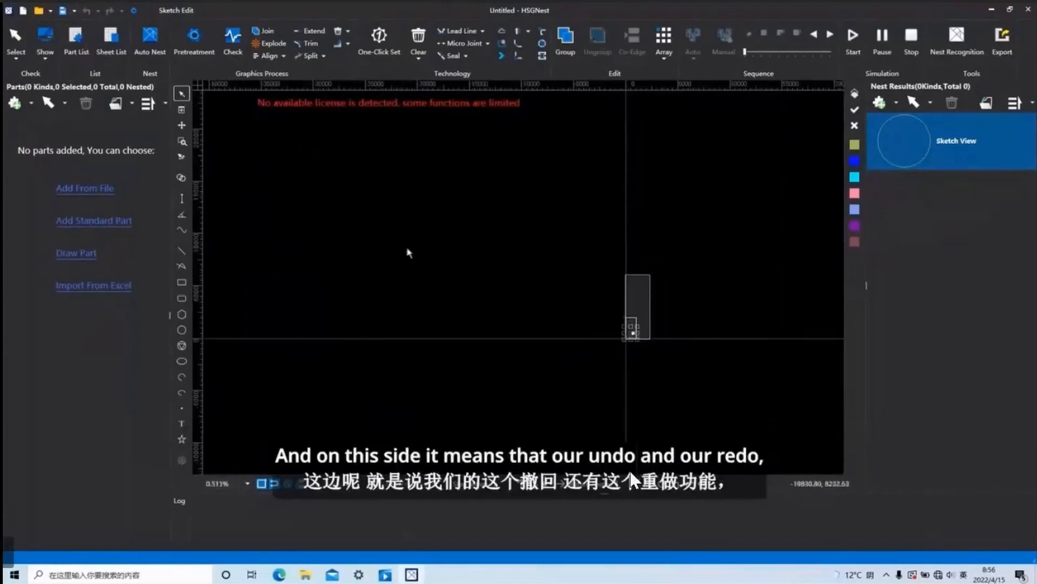
scroll(648, 308, up, 2)
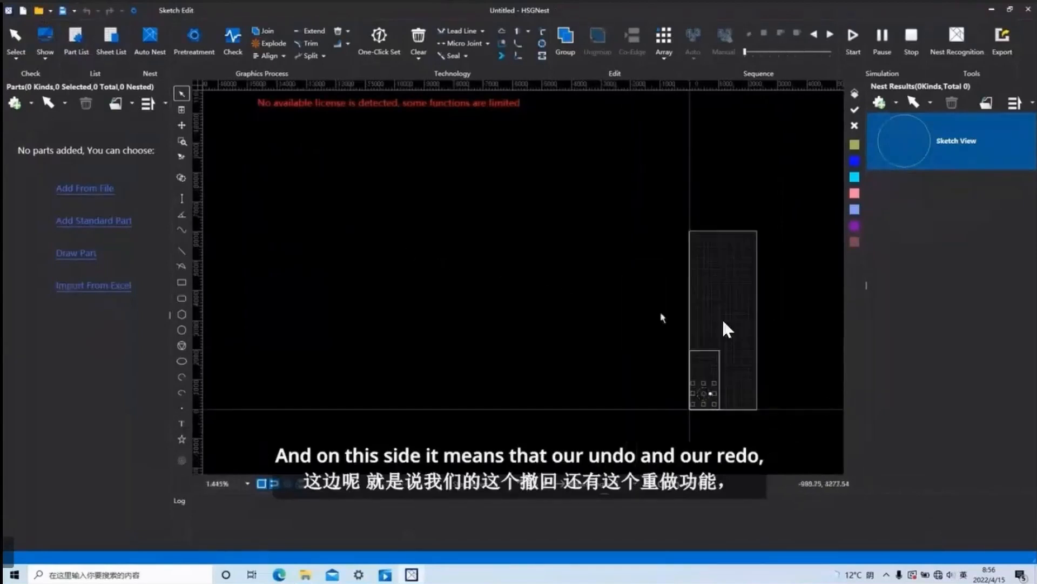
scroll(680, 340, down, 3)
scroll(689, 350, up, 3)
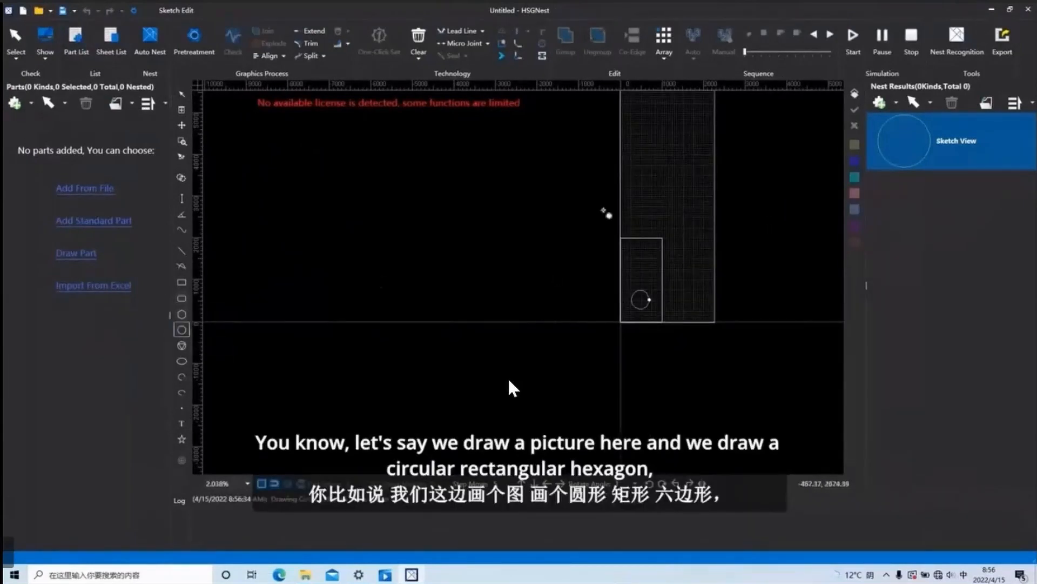
click(181, 329)
click(620, 248)
click(632, 249)
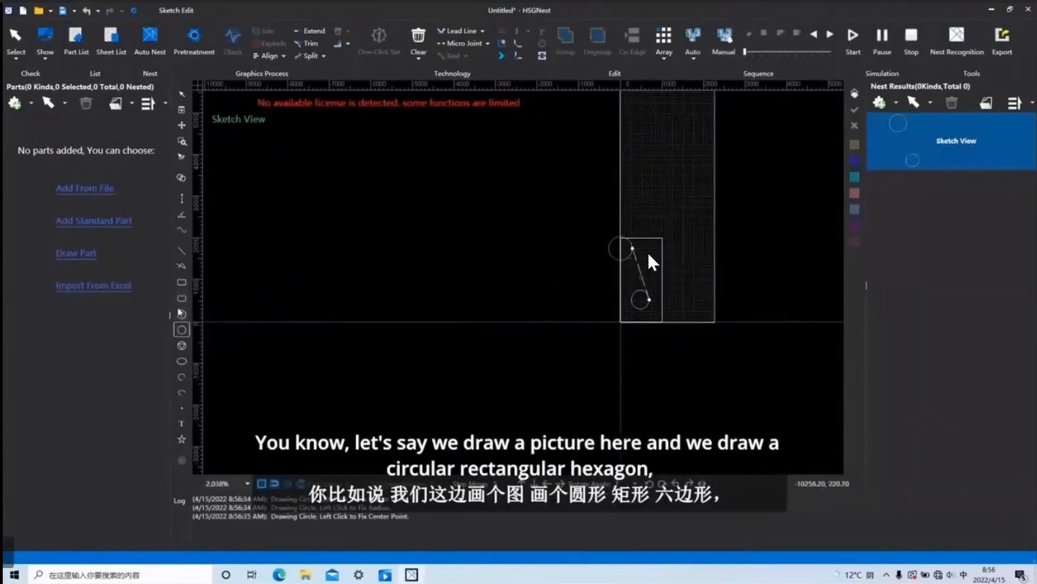
Draw a small rectangle beside the upper circle and a hexagon near the sheet's right edge.
click(181, 282)
click(664, 253)
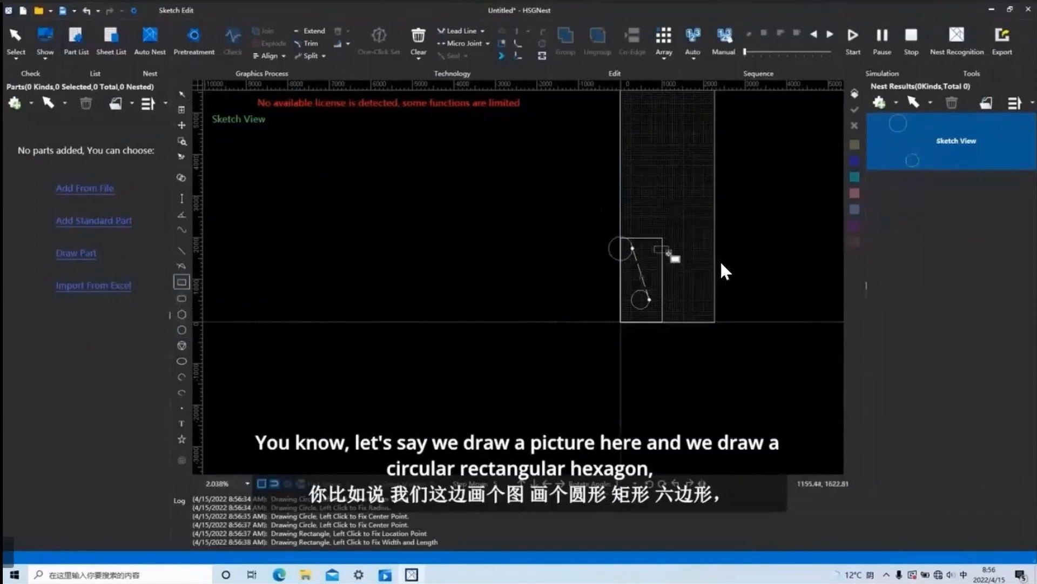
click(675, 261)
click(181, 314)
click(700, 247)
click(714, 258)
right_click(707, 255)
drag(738, 278, 589, 219)
click(769, 414)
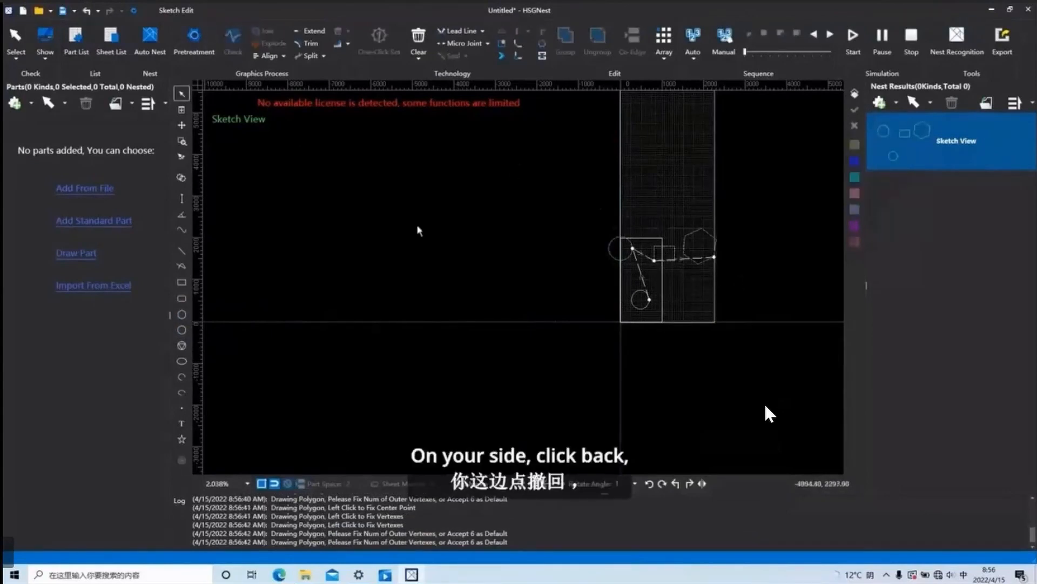
Undo the hexagon and the rectangle one at a time, and redo both.
click(86, 11)
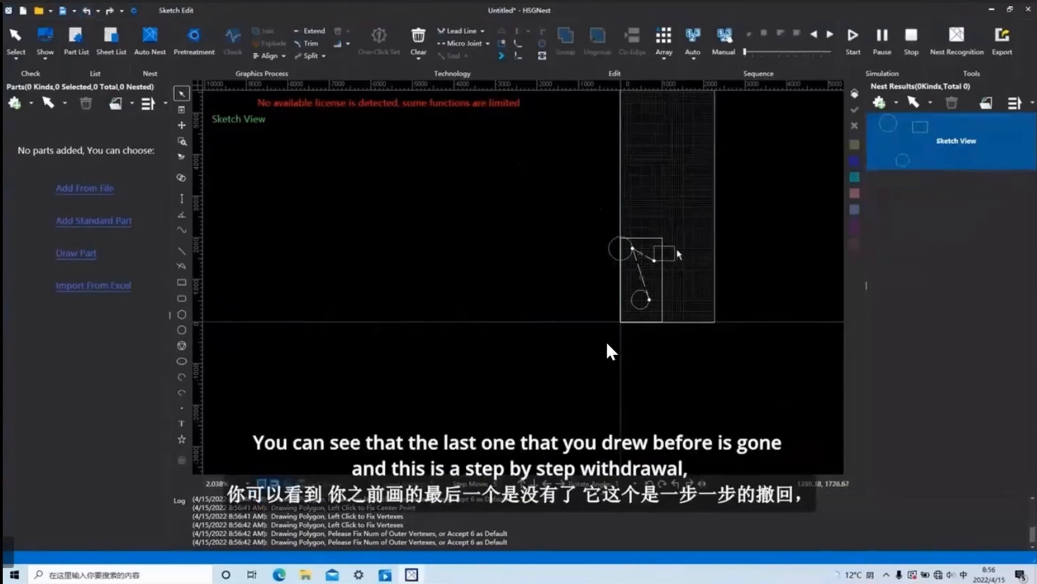
click(87, 10)
click(110, 10)
click(110, 11)
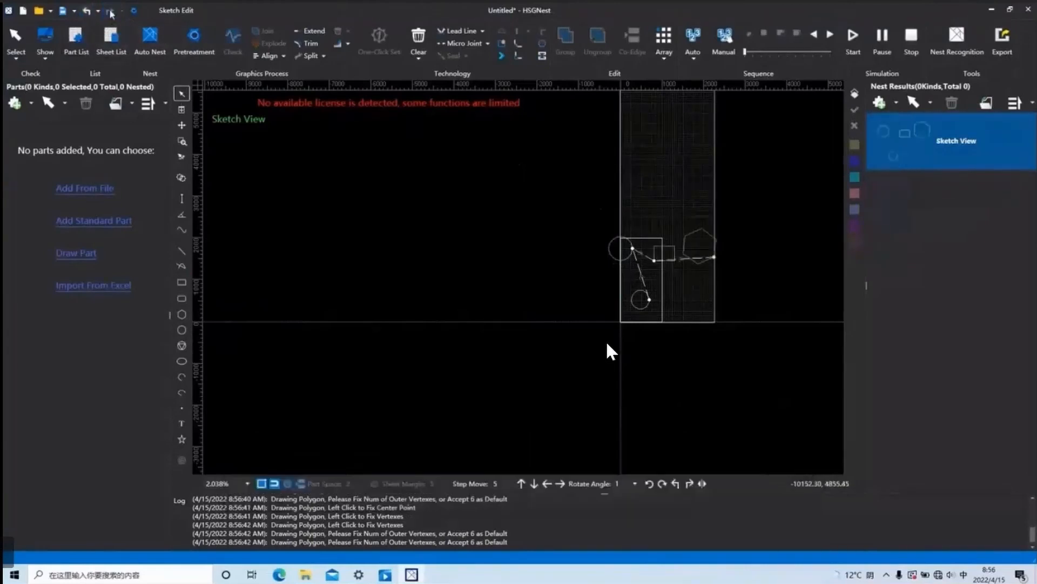
Jump back in the undo history past Draw Circle, and redo the circle, rectangle and hexagon one by one.
click(98, 11)
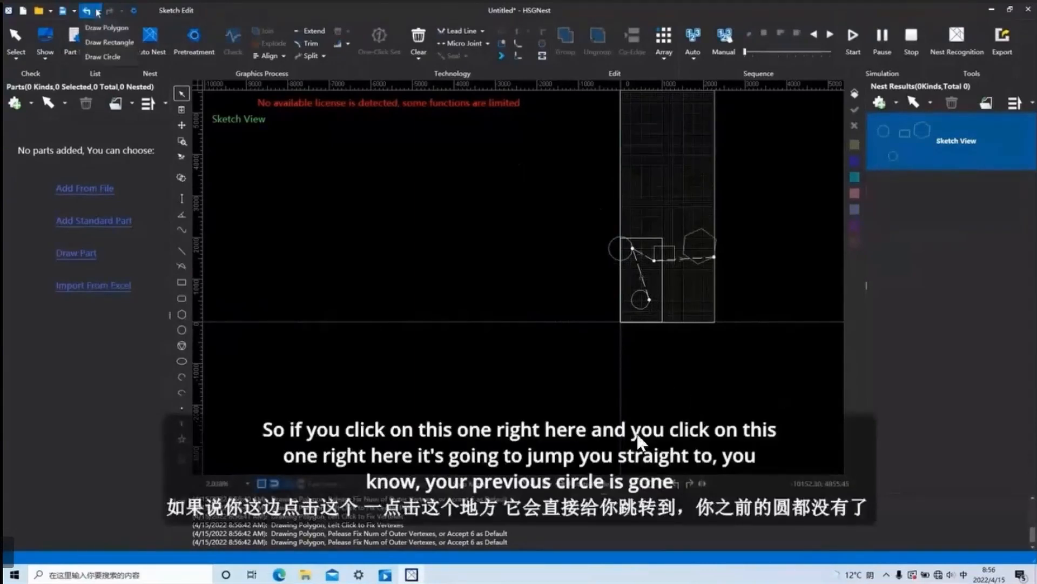
click(119, 58)
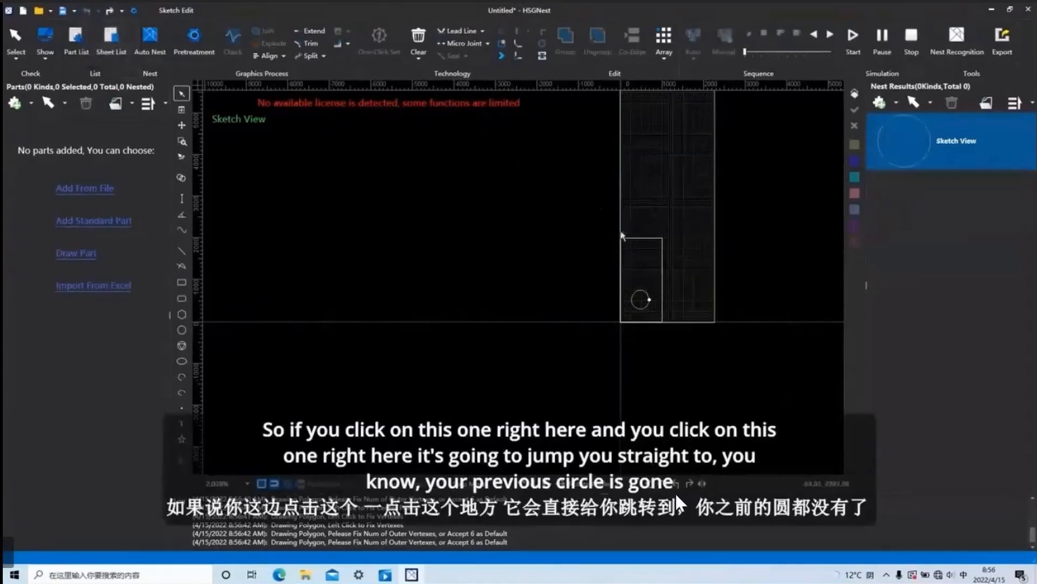
scroll(631, 257, up, 3)
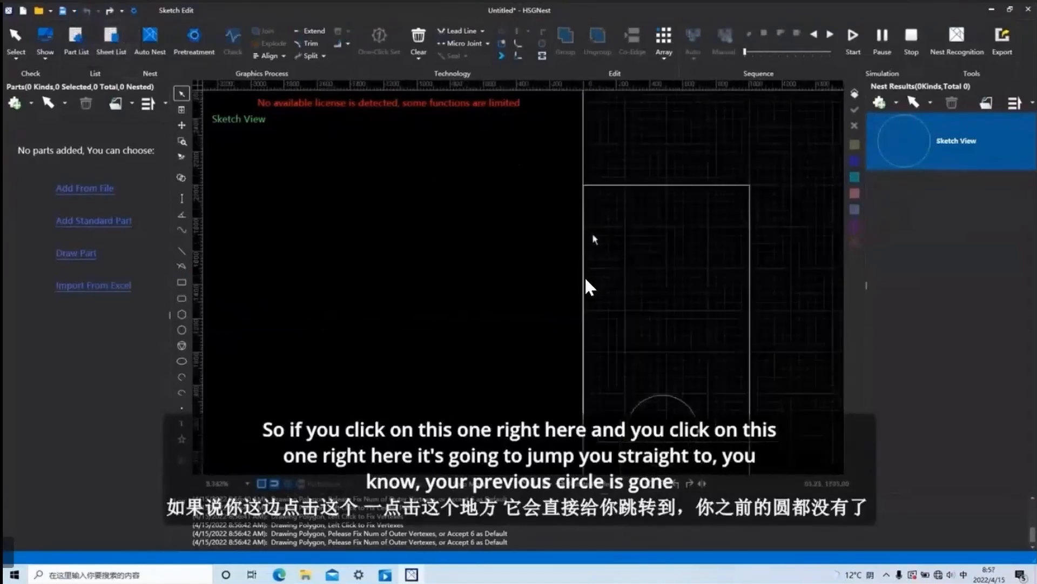
click(111, 10)
click(111, 10)
click(111, 11)
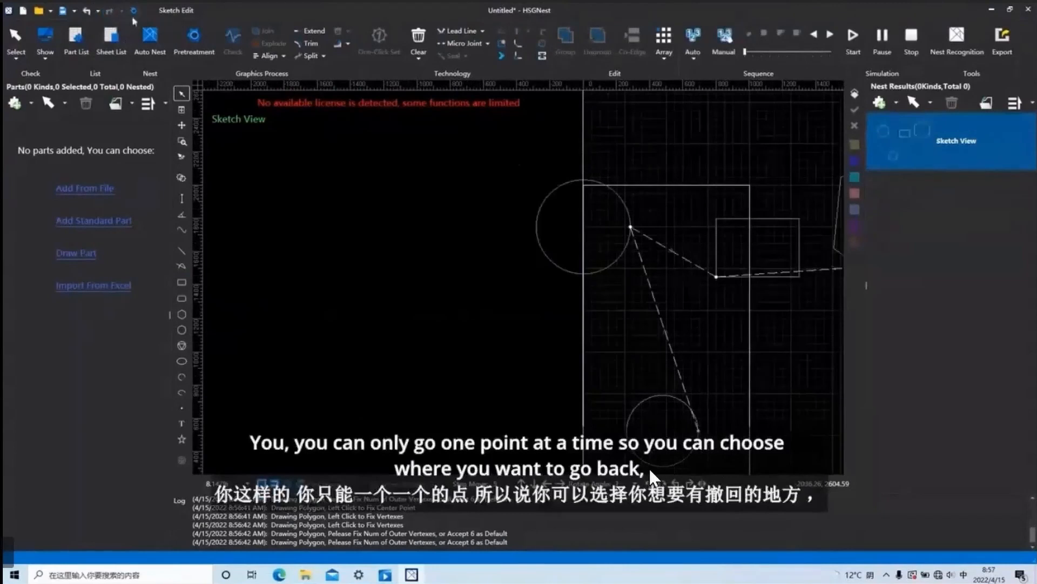
Undo the hexagon and rectangle together by jumping back to Draw Rectangle in the undo history.
click(98, 11)
click(116, 41)
scroll(533, 222, down, 2)
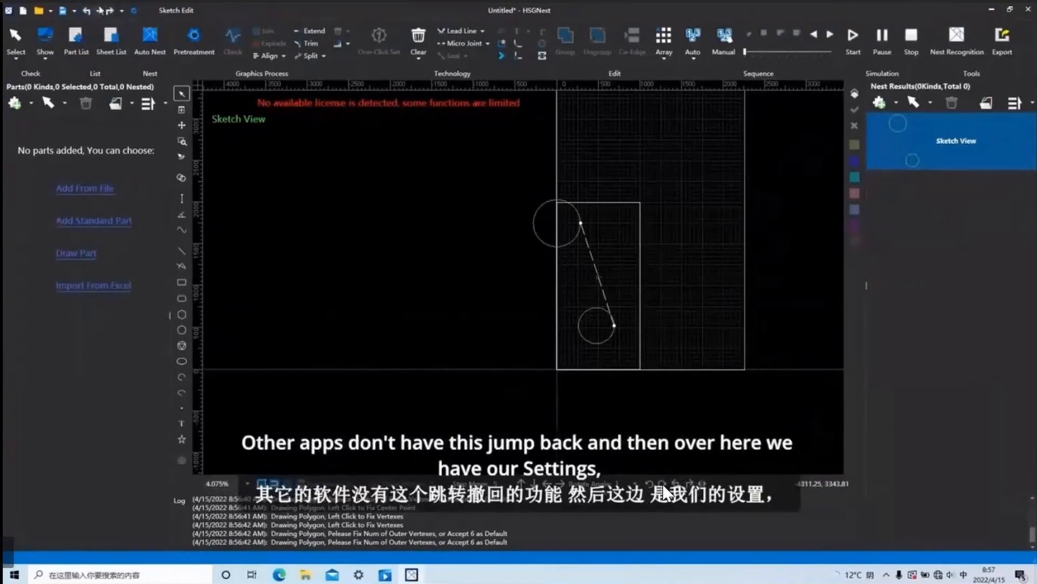
Set the colour of layer 1 (Large) to Red in the layer settings and confirm.
click(135, 11)
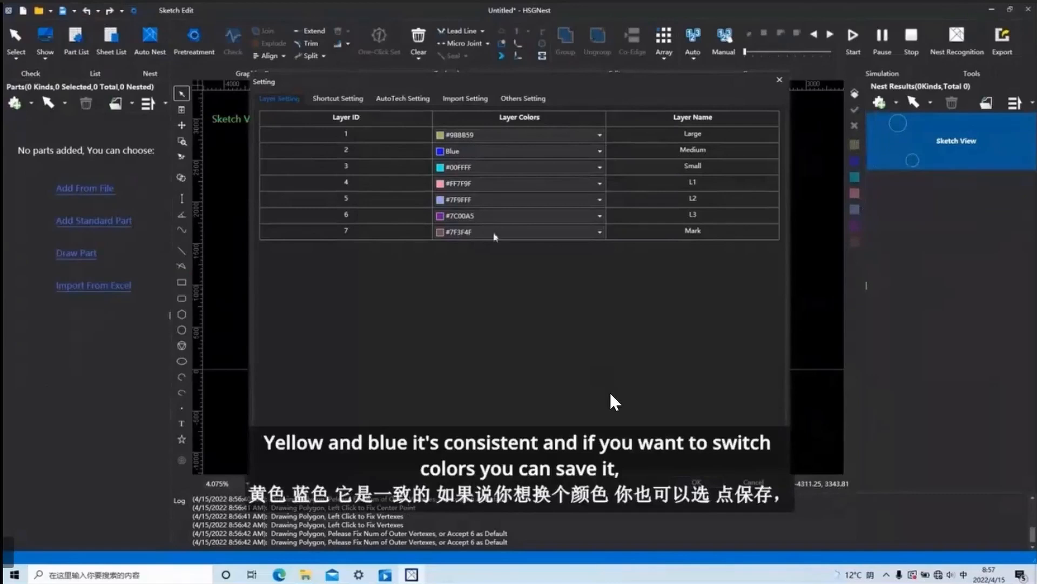
click(600, 135)
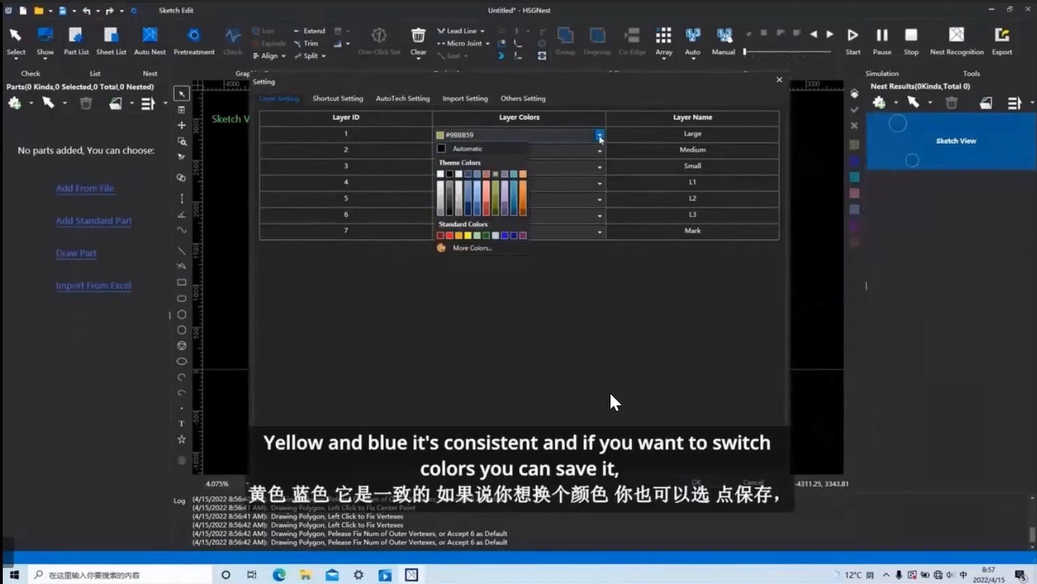
click(449, 235)
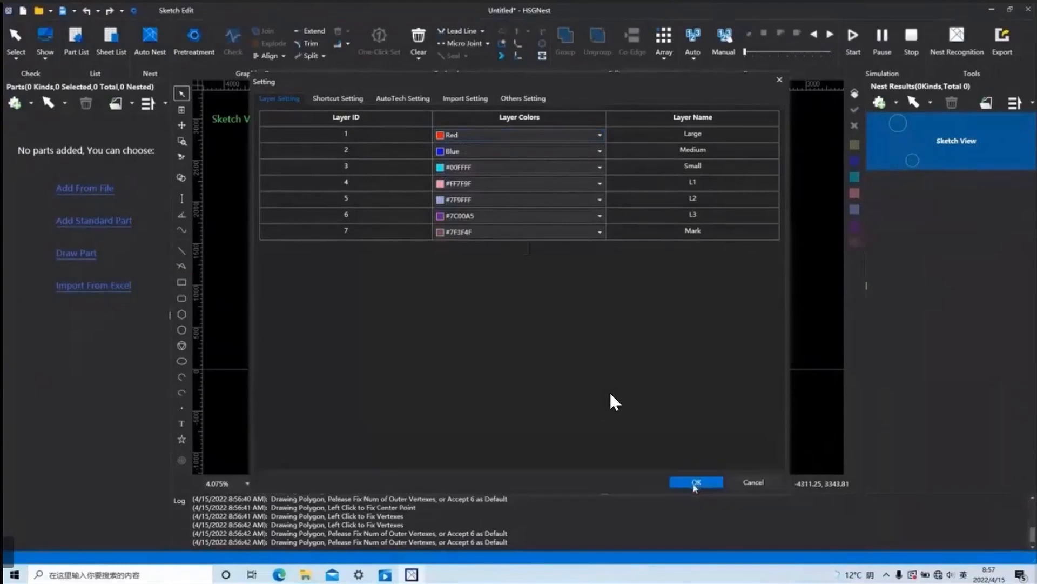
click(697, 484)
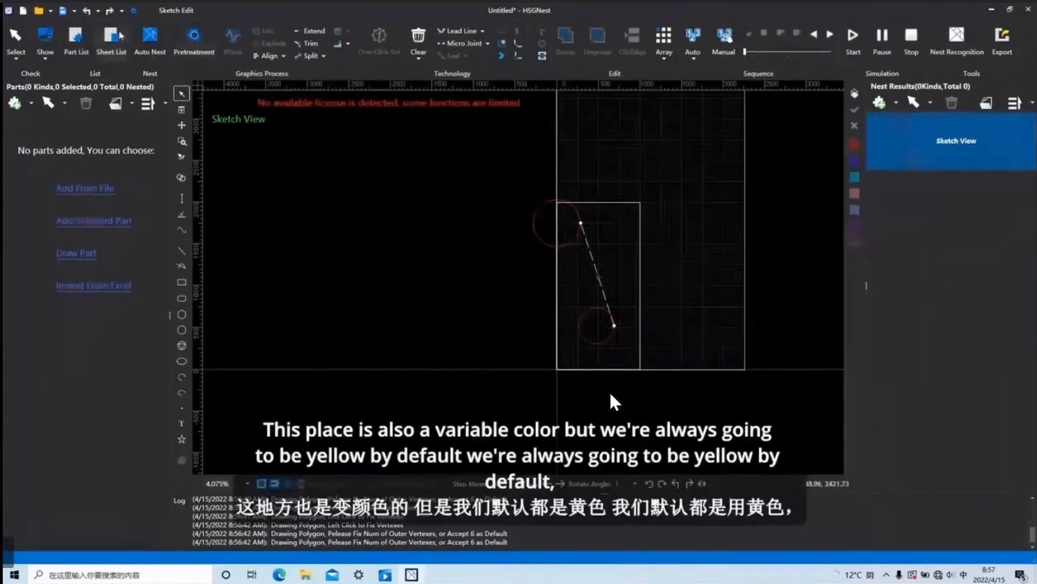
Reopen the layer settings and set the colour of layer 1 (Large) to Yellow.
click(134, 10)
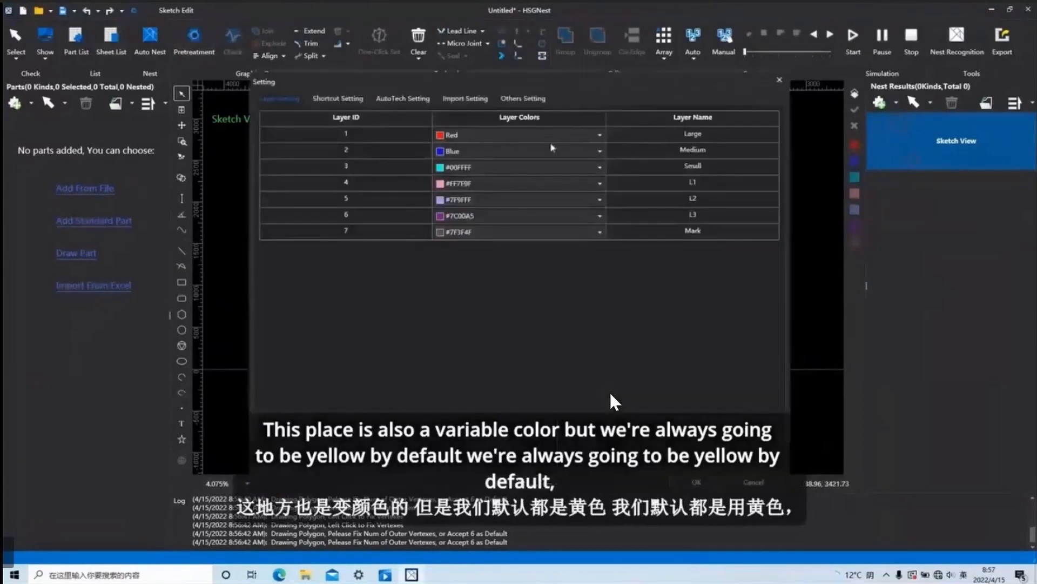
click(600, 135)
click(465, 237)
click(696, 482)
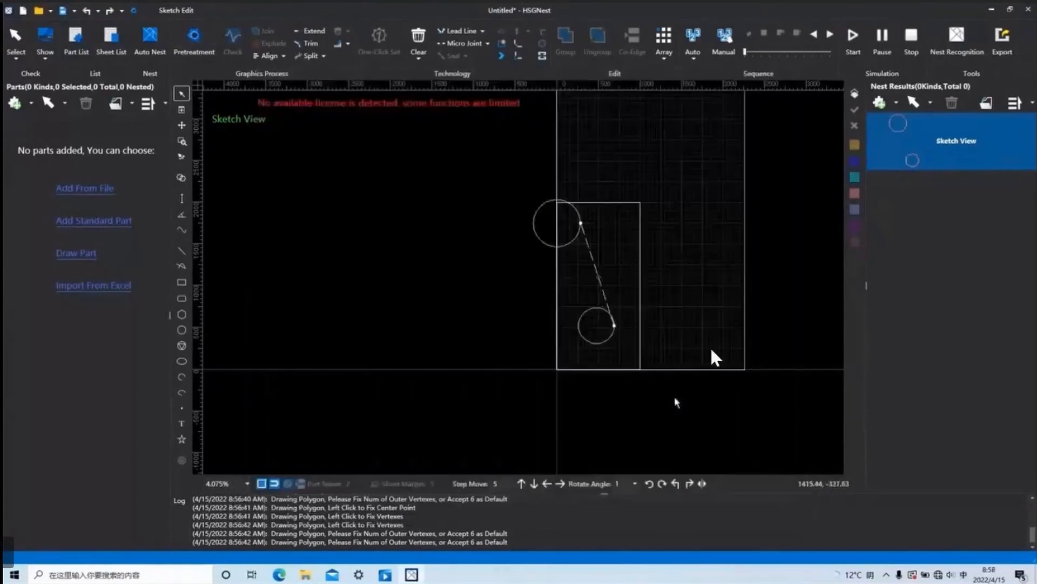
Review the shortcut key list, and open the AutoTech settings for 1 mm Carbon steel-Q195.
click(134, 11)
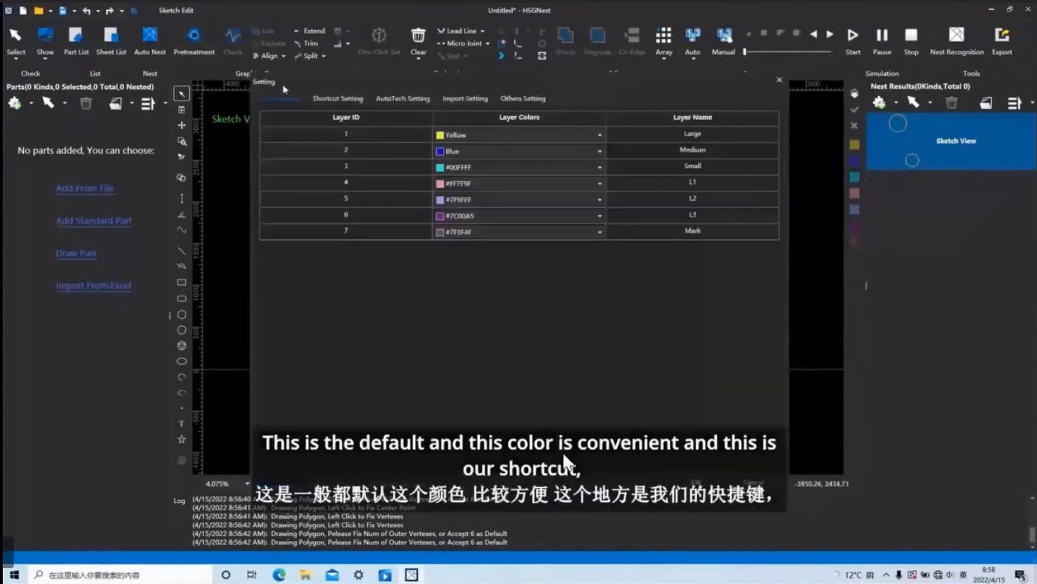
click(338, 101)
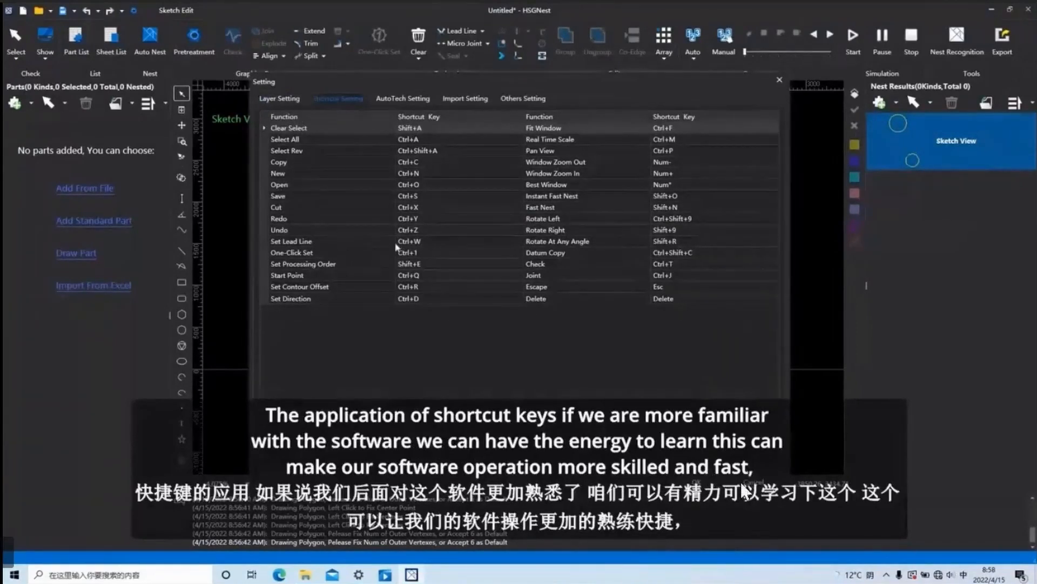
click(394, 100)
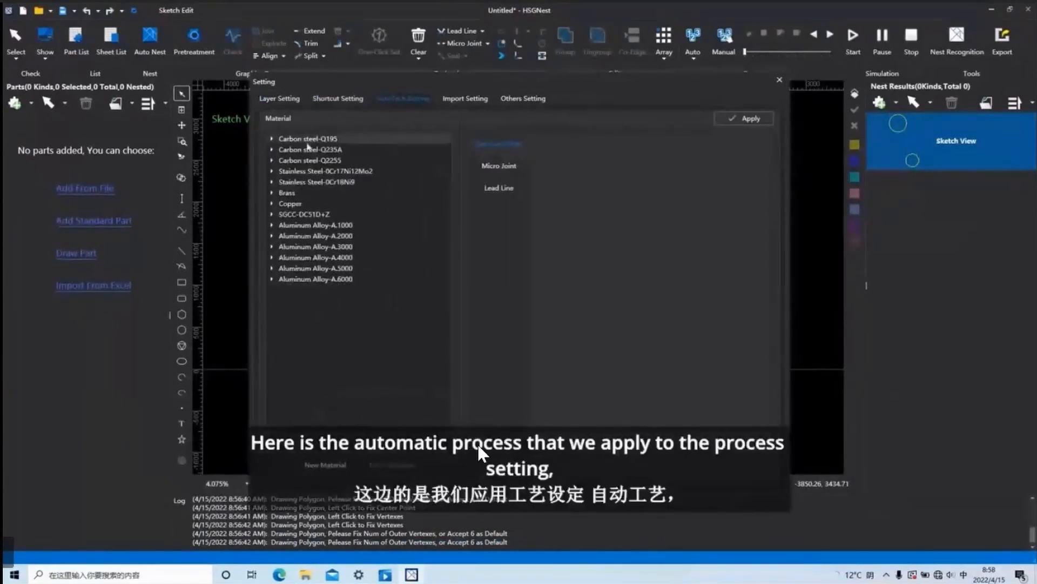
double_click(277, 139)
click(310, 150)
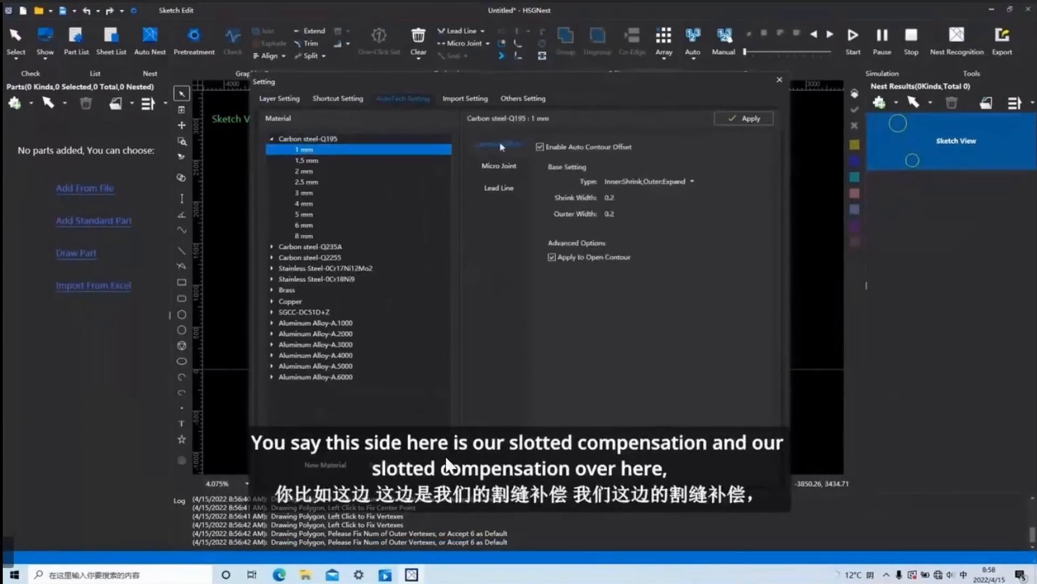
Review the contour offset types, micro joint and lead line options for 1 mm Carbon steel-Q195, and apply the settings.
click(693, 183)
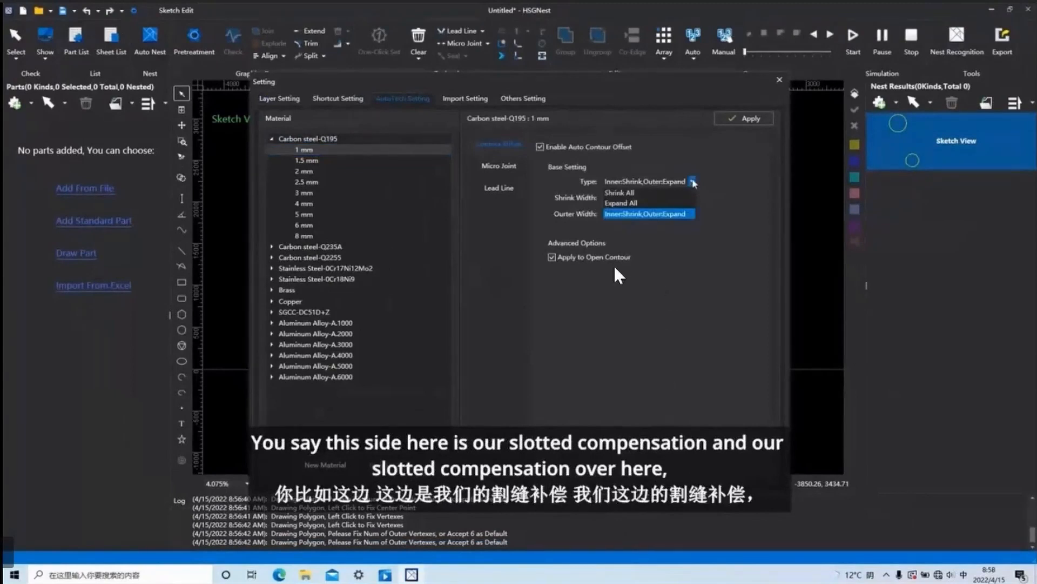
click(693, 183)
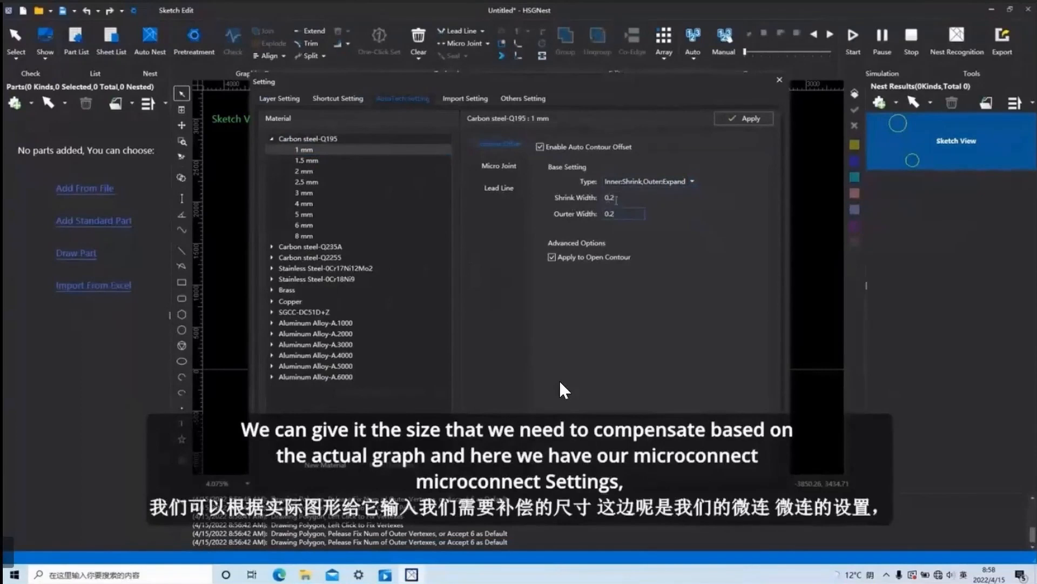
click(511, 169)
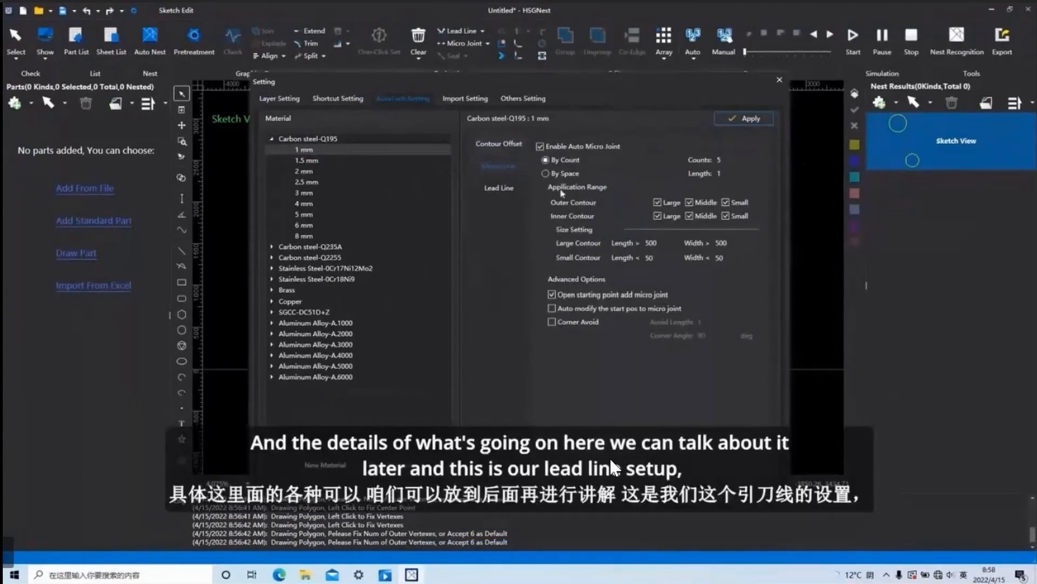
click(507, 192)
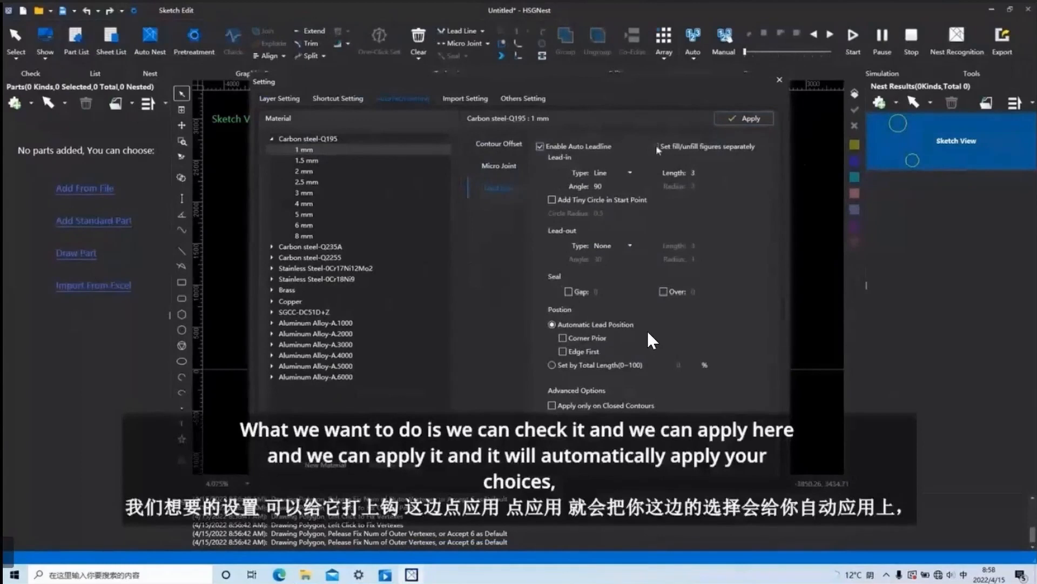
click(749, 121)
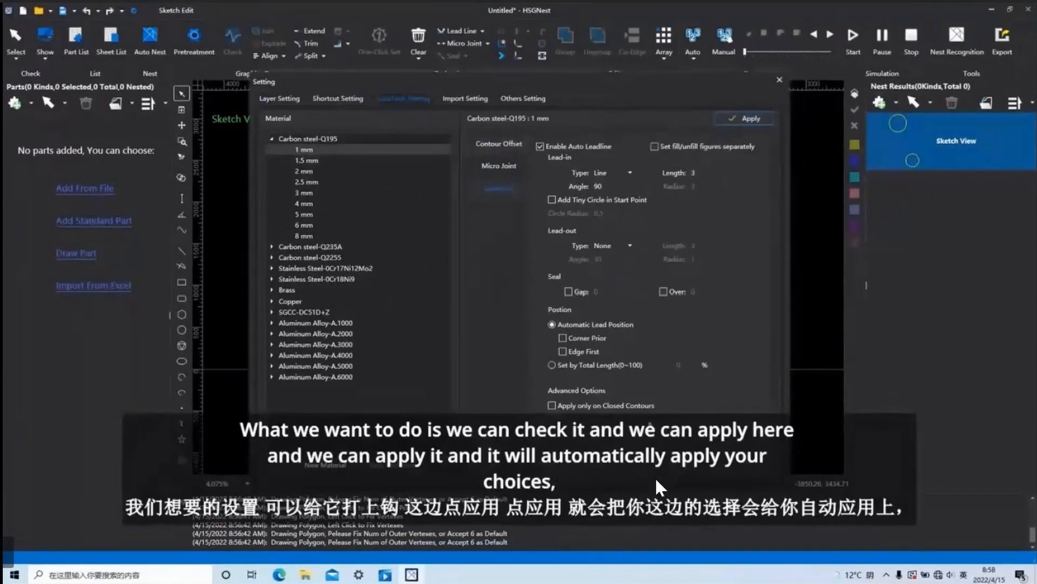
Review the import settings and the Pretreatment options used when importing graphics.
click(467, 100)
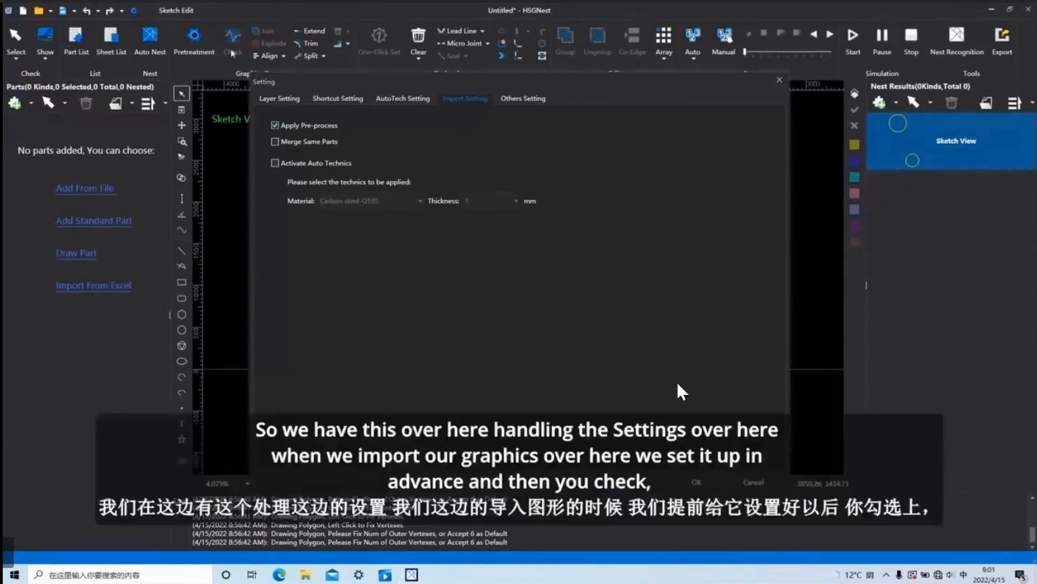
click(780, 80)
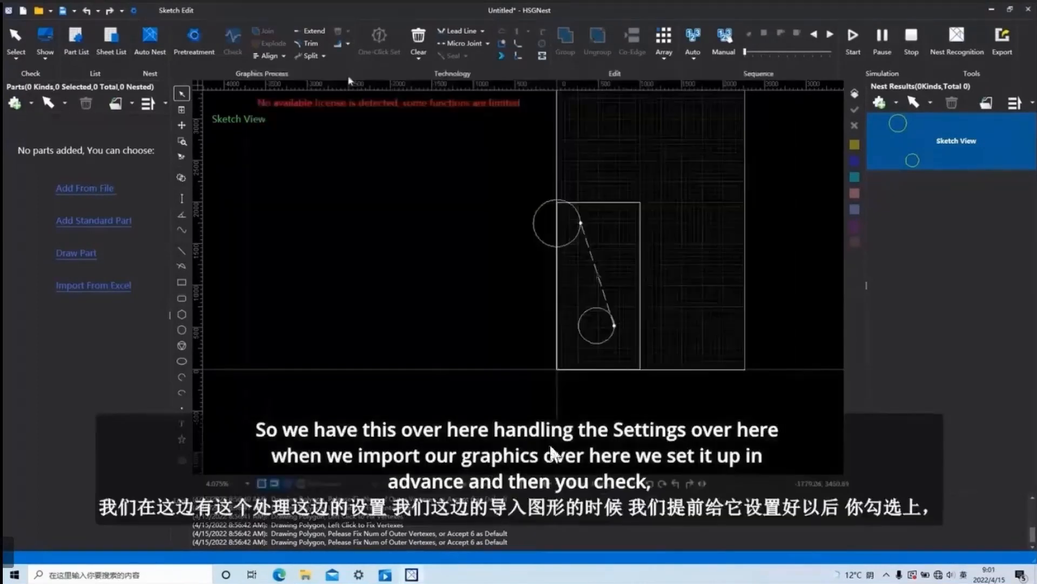
click(196, 37)
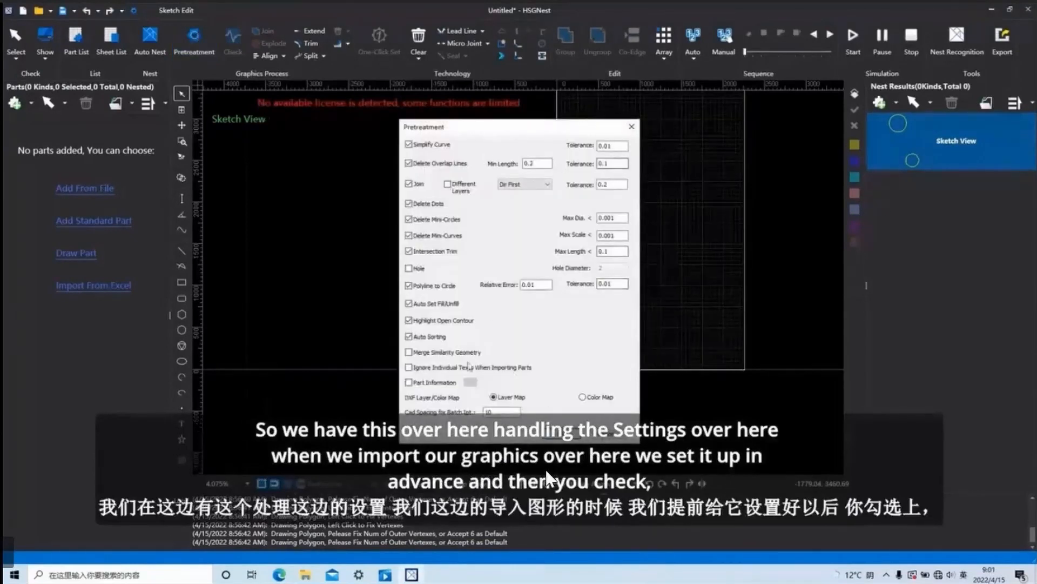
click(632, 126)
Activate auto technics in the import settings with material Carbon steel-Q235A and a thickness of 1 mm.
click(134, 10)
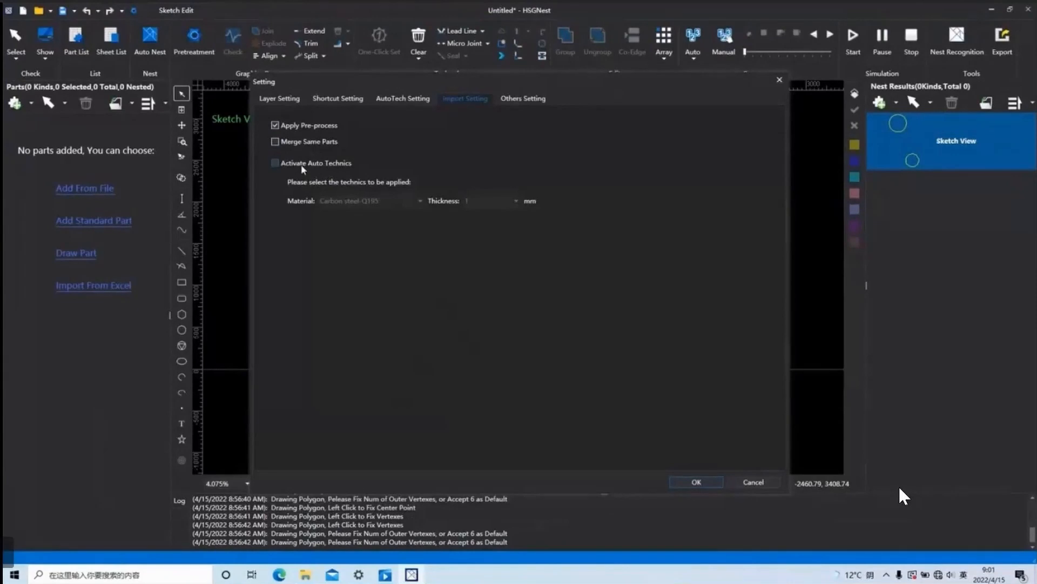
key(XF86AudioMute)
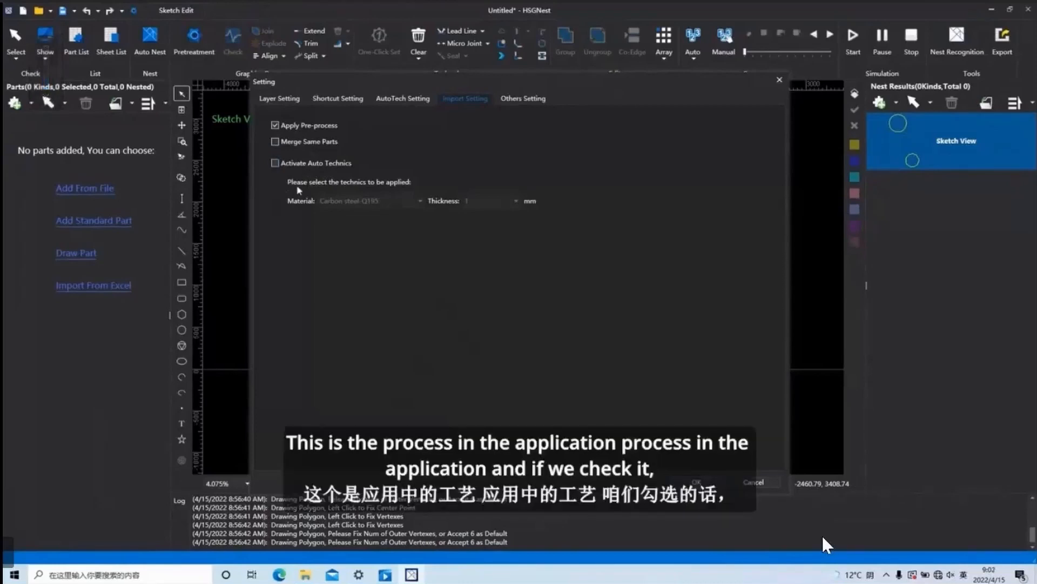
click(275, 163)
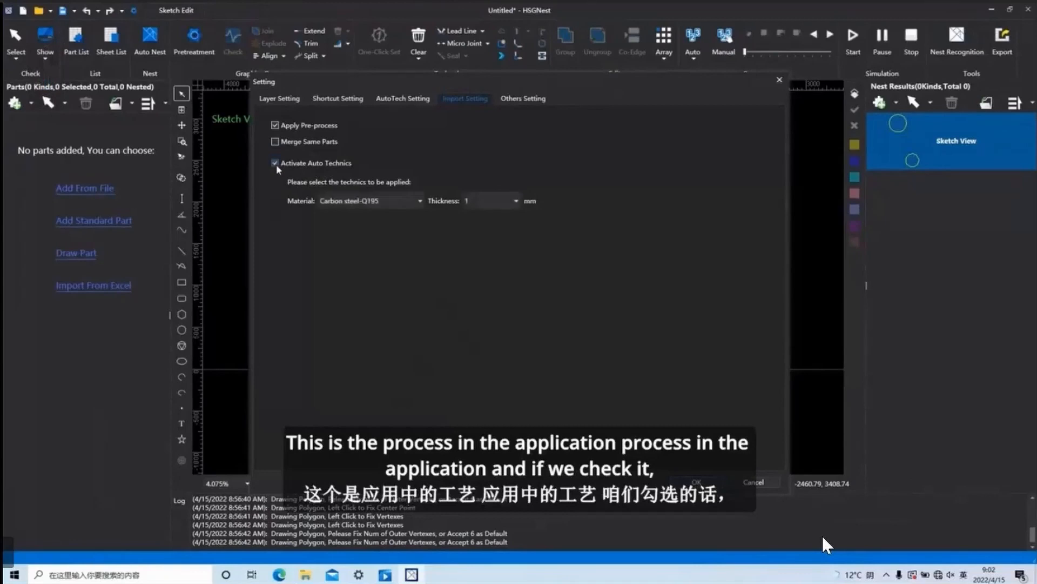
click(422, 204)
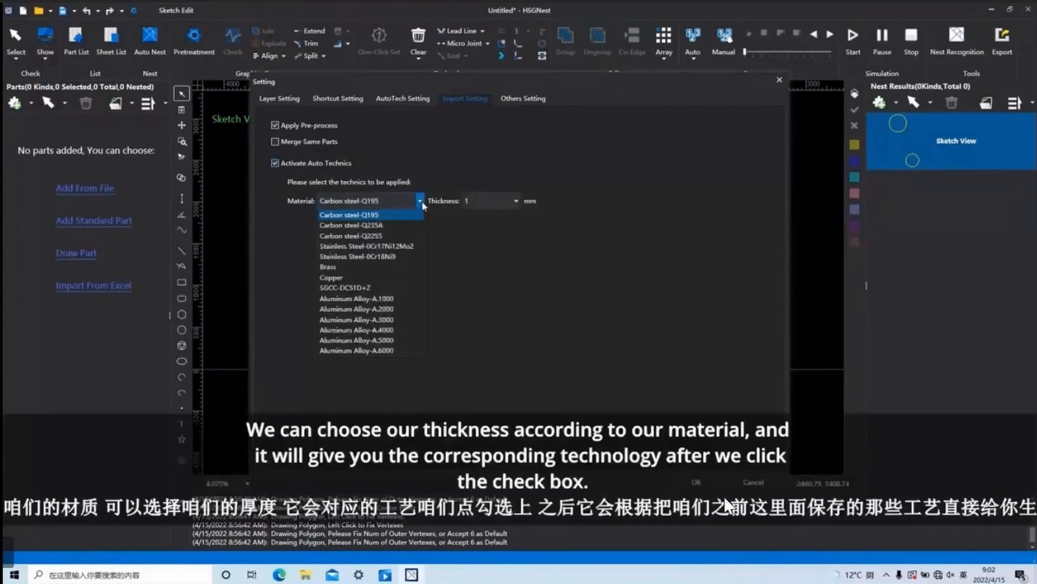
click(352, 225)
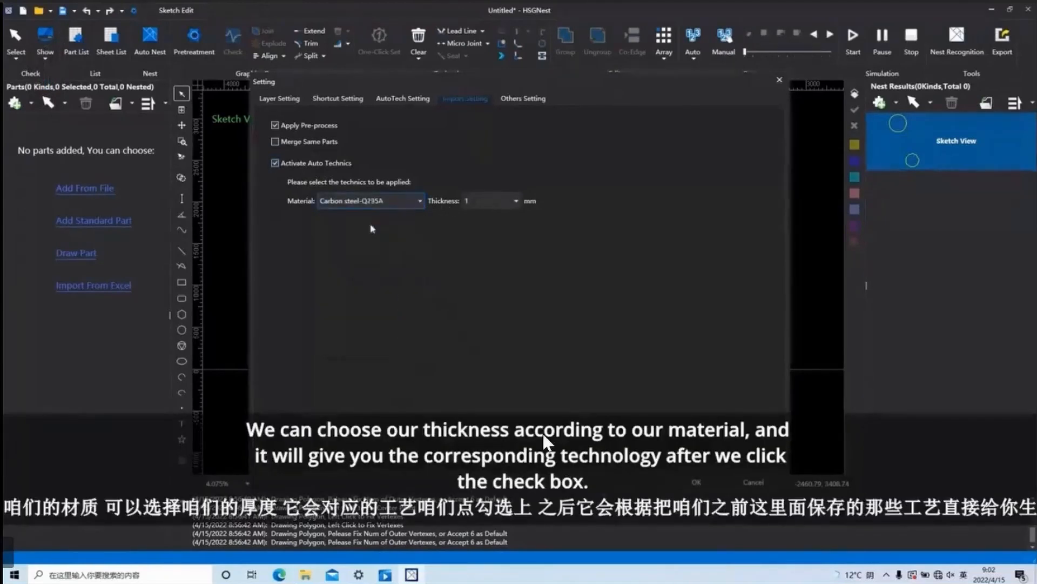
click(516, 201)
click(499, 208)
Switch the auto technics material to Carbon steel-Q2255 and deactivate auto technics.
click(420, 201)
click(372, 236)
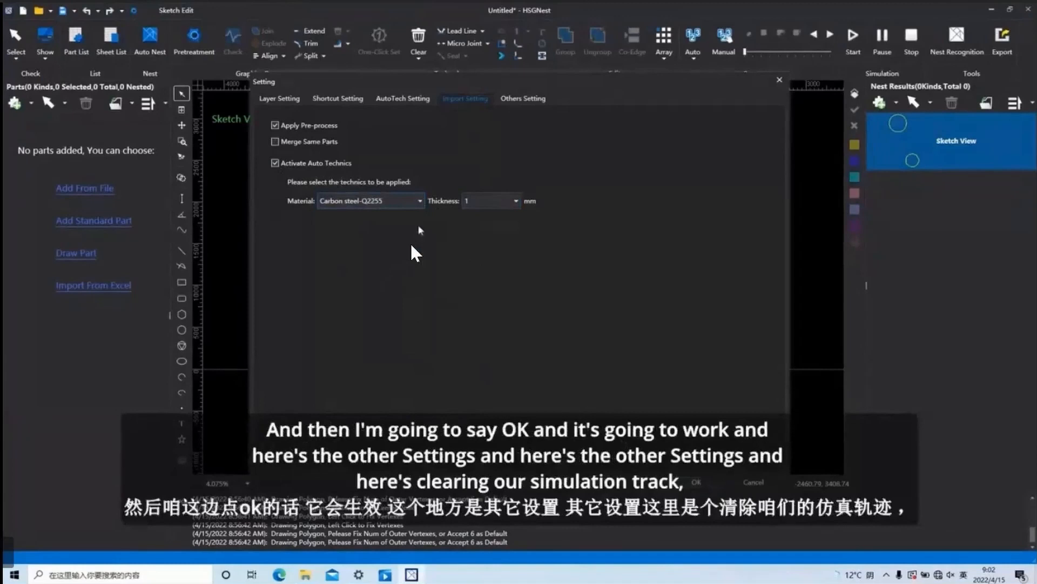
click(275, 163)
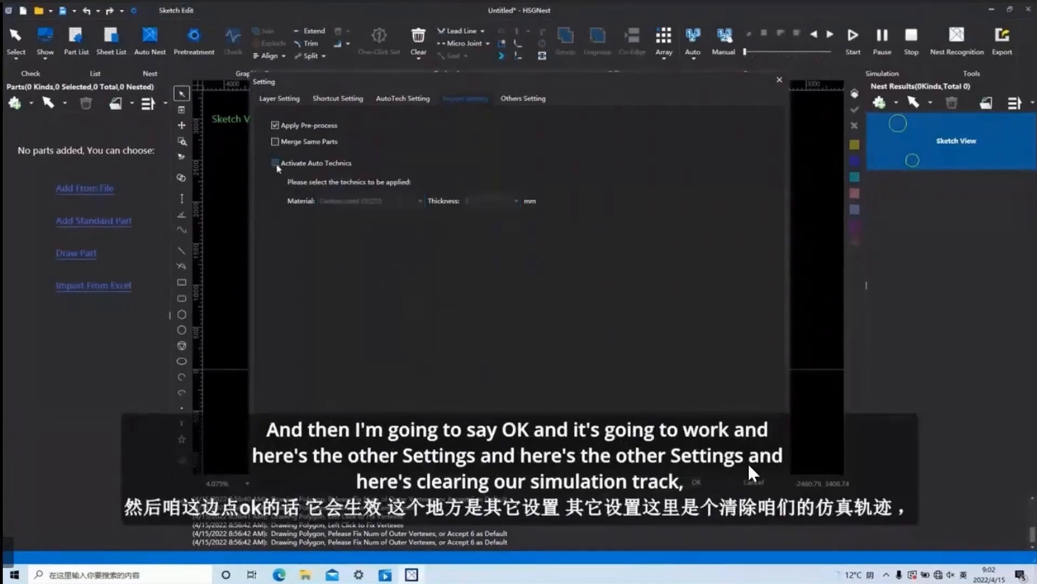
View the other settings, leave the settings, and run the cutting simulation, stopping it partway along the lower circle.
click(523, 99)
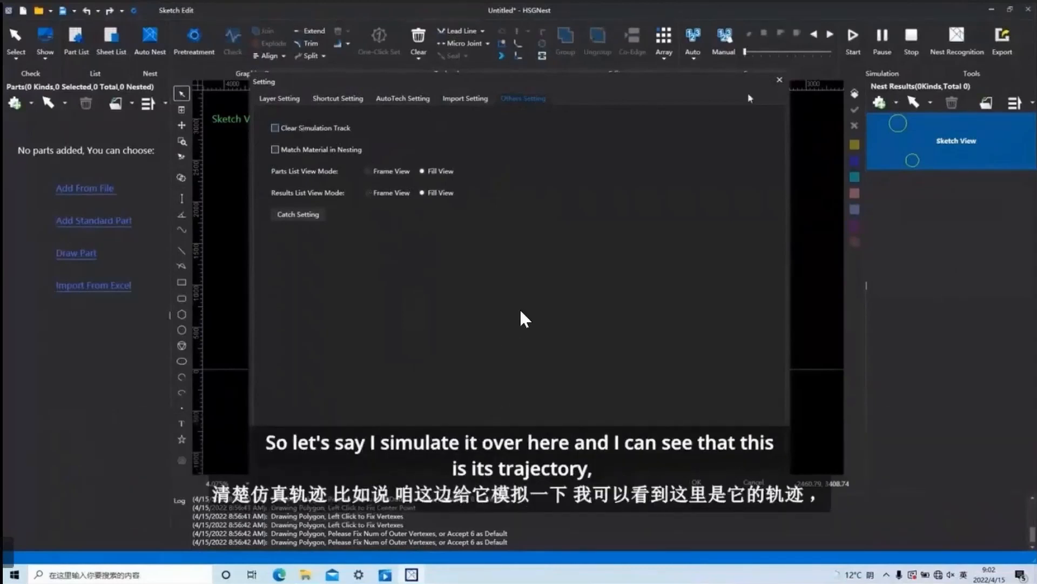
click(779, 80)
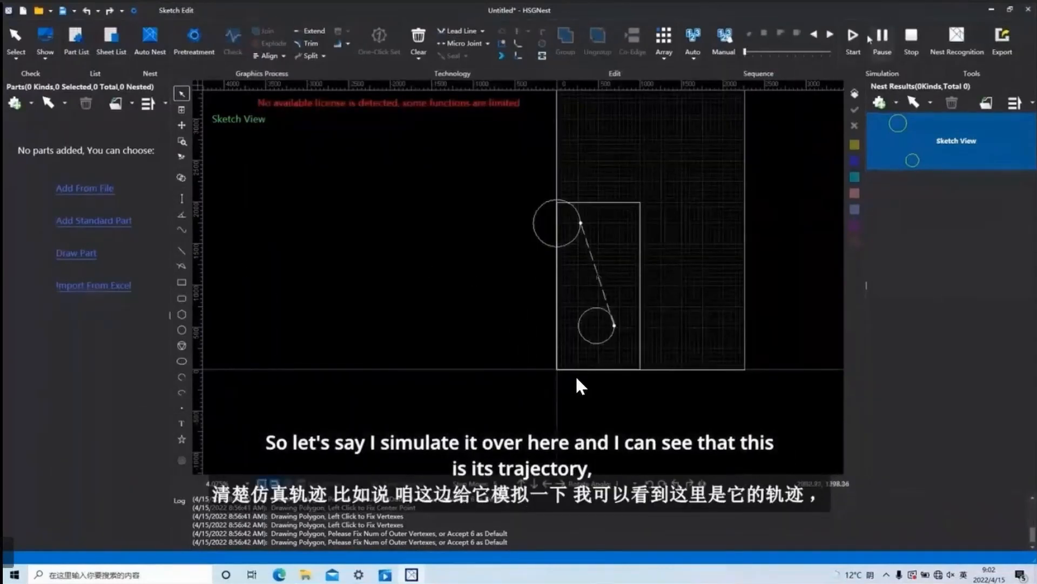
click(853, 38)
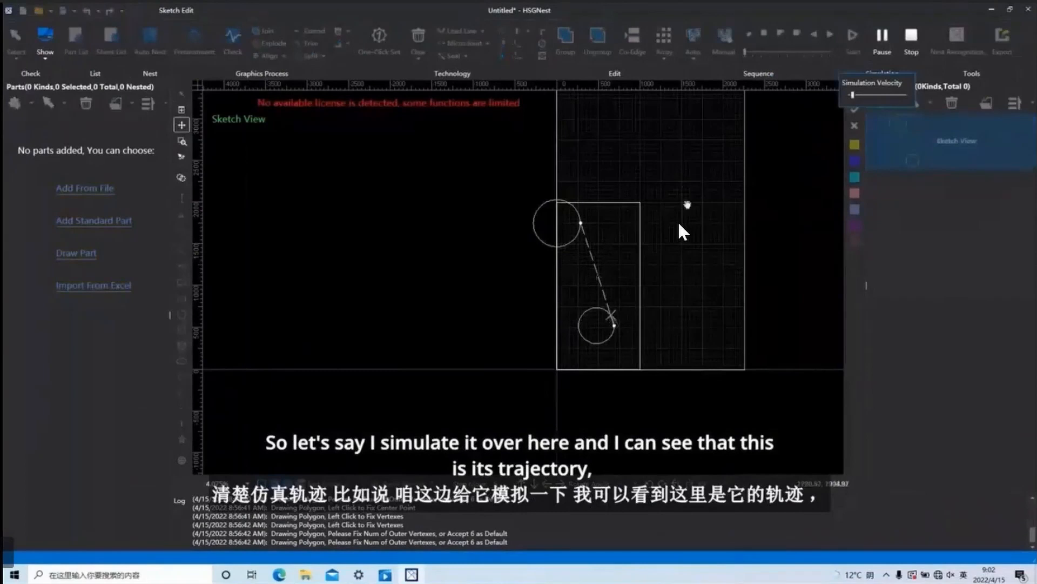
click(913, 36)
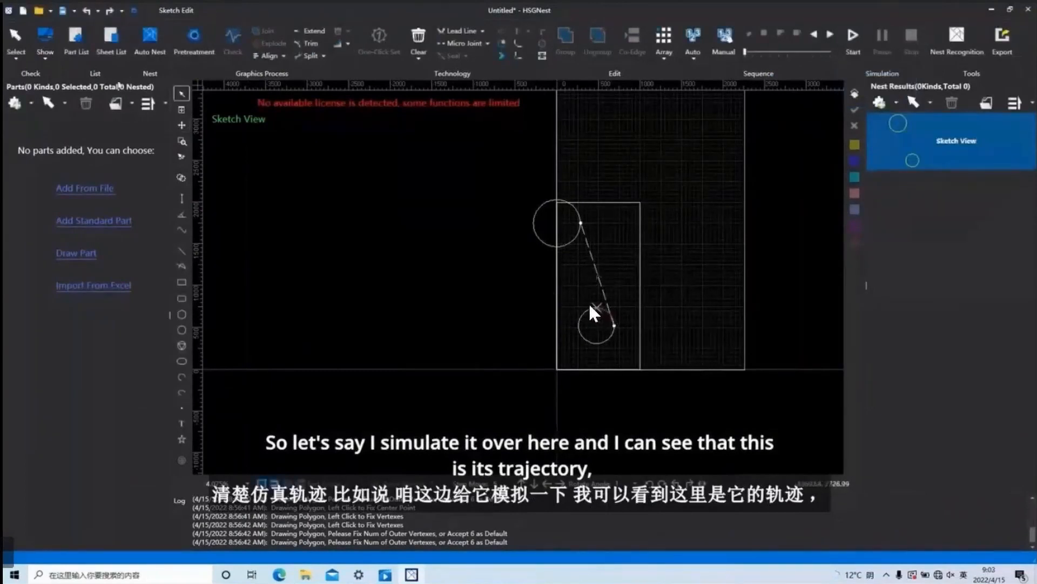
Enable Clear Simulation Track in the other settings and confirm.
click(134, 10)
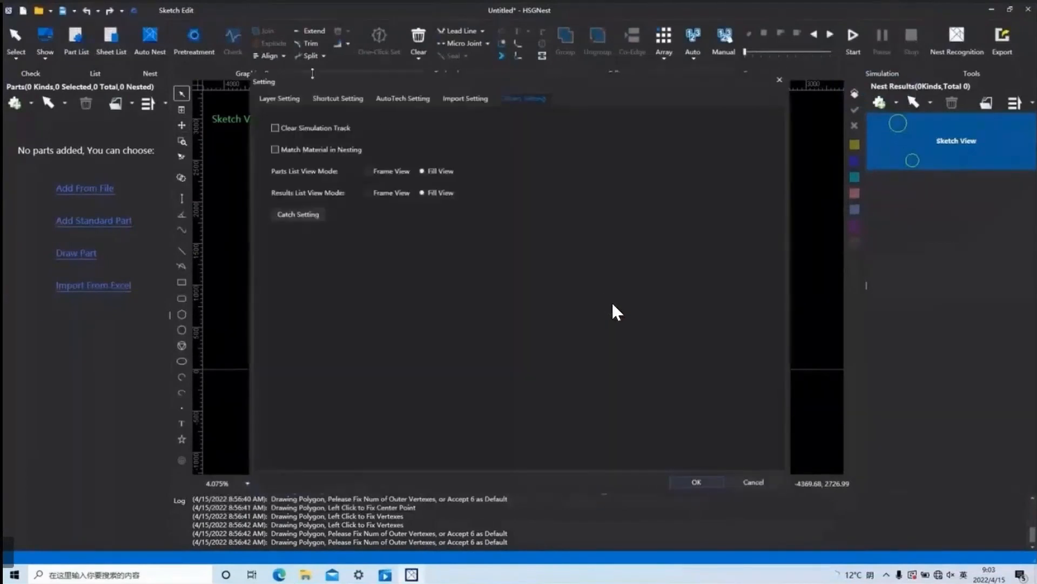
click(275, 128)
click(697, 482)
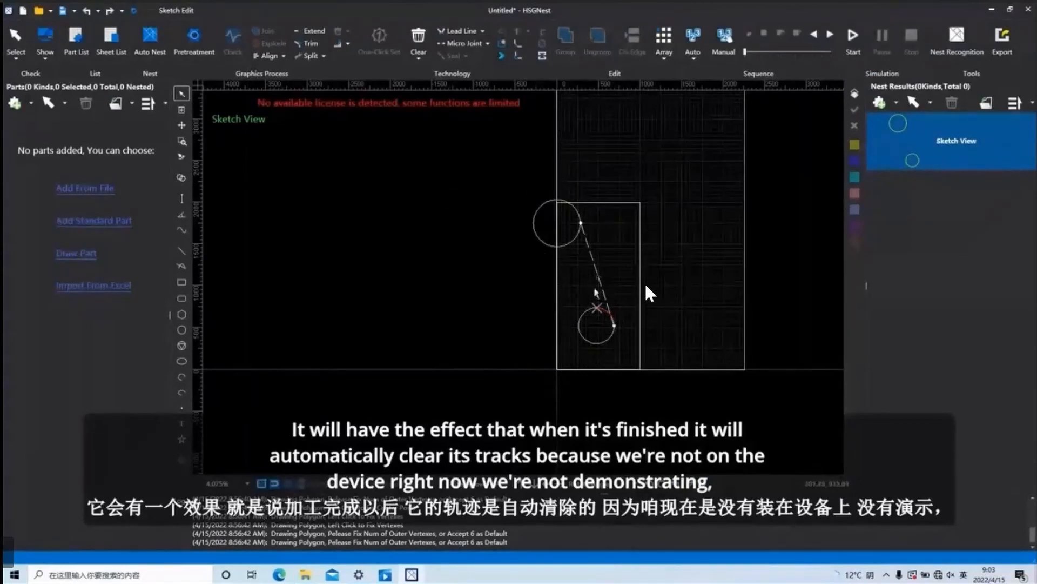
Select both circles, clear their simulation track, and inspect the lower circle up close.
drag(676, 375, 490, 169)
click(419, 56)
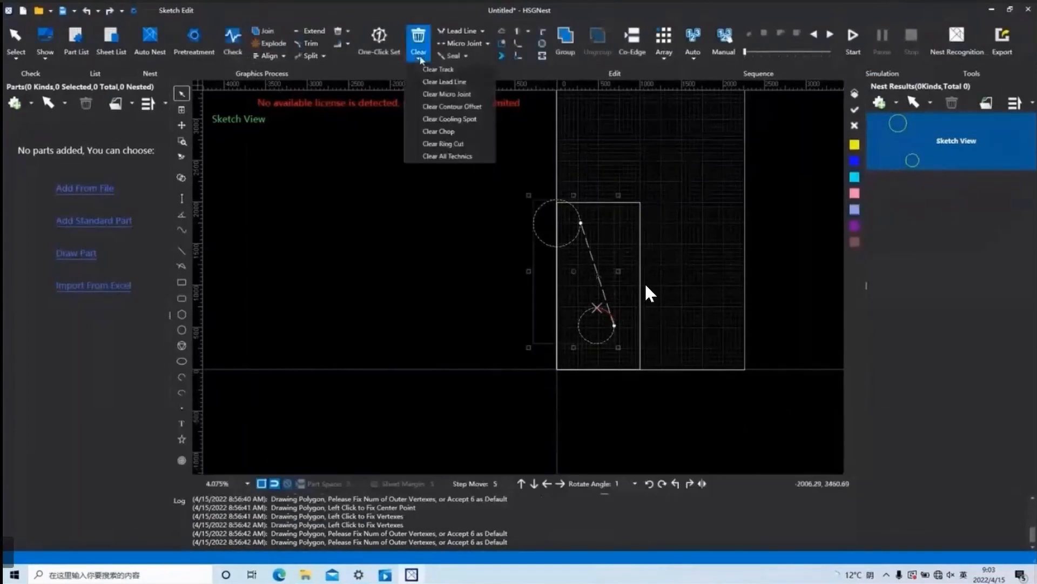
click(447, 71)
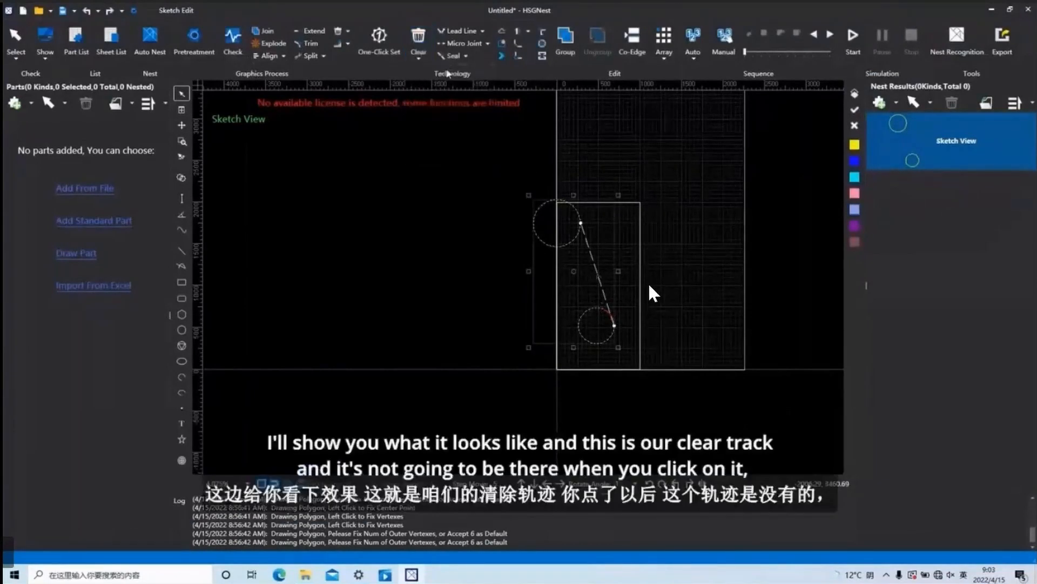
scroll(599, 321, up, 2)
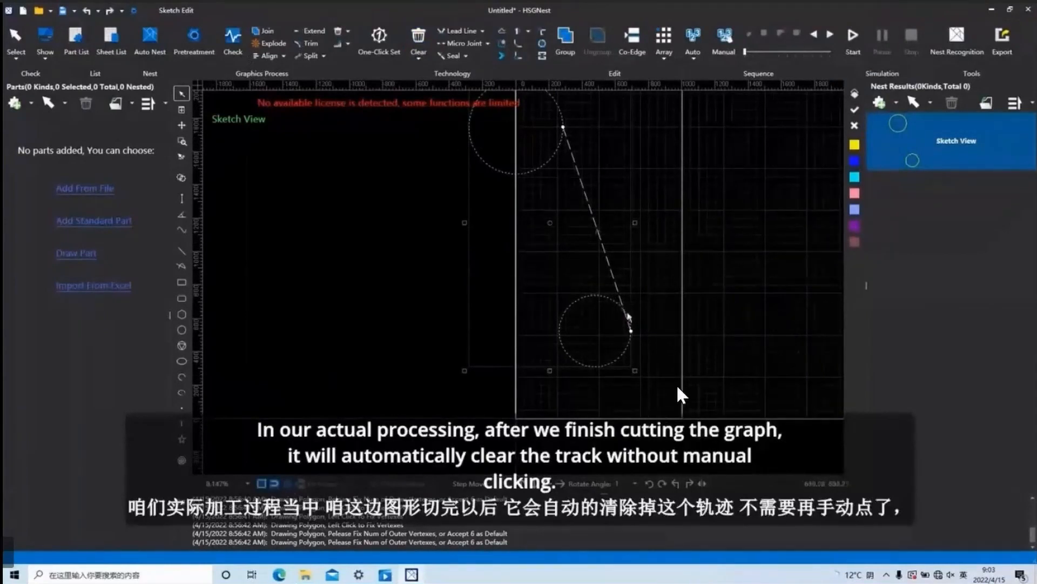
View the available clear commands and the list view modes in the other settings, and leave the settings.
click(417, 59)
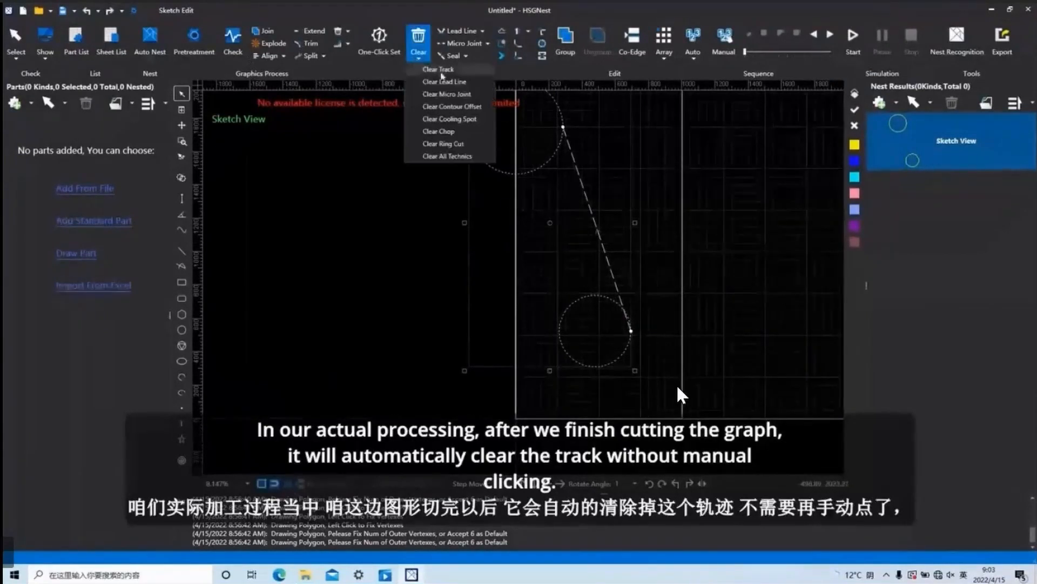
click(134, 11)
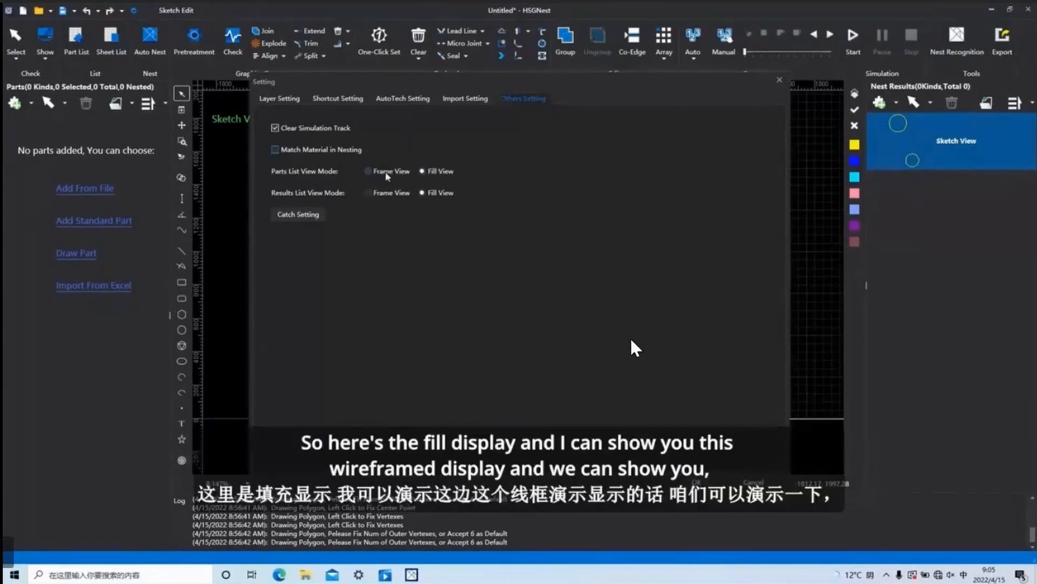
click(779, 80)
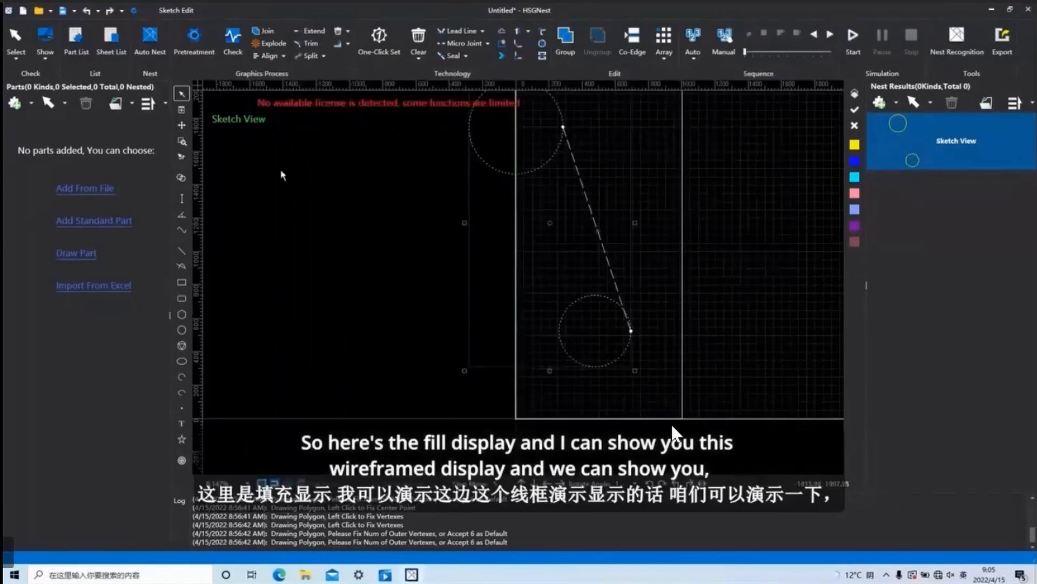
Draw a rounded rectangle of the preset size inside the lower circle.
click(602, 324)
right_click(606, 328)
click(797, 320)
click(182, 299)
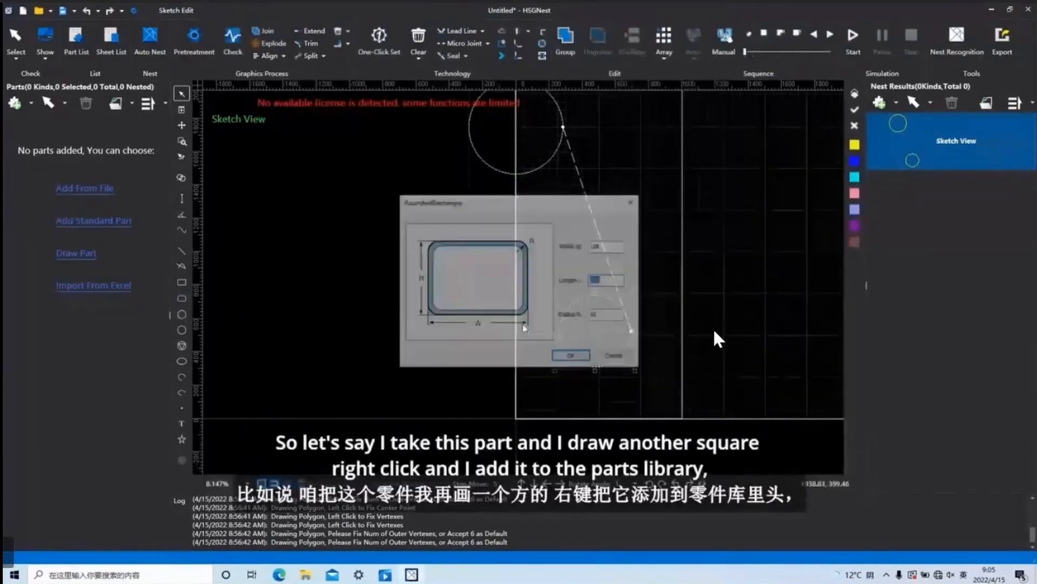
click(570, 355)
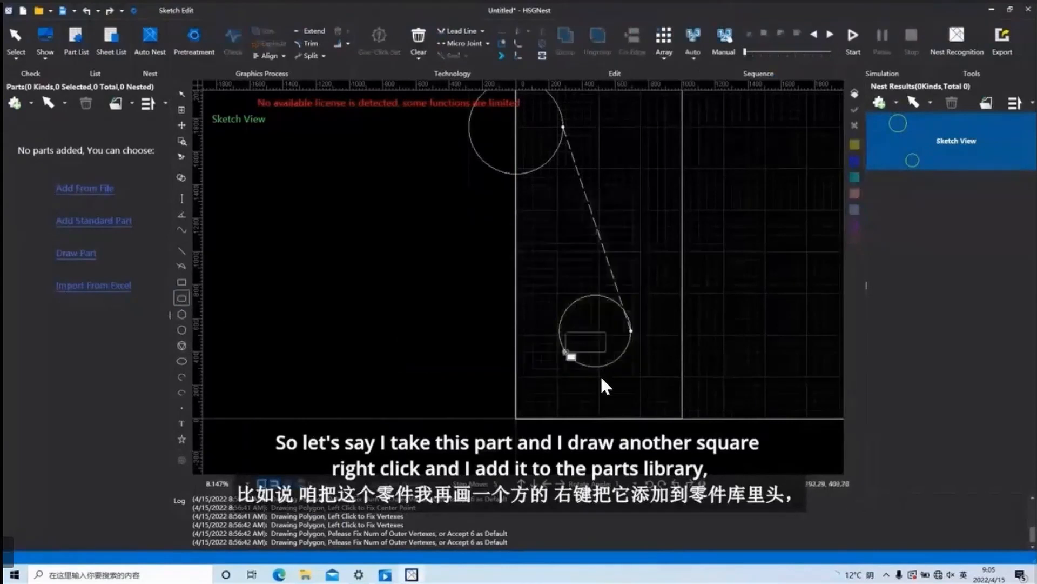
click(580, 342)
right_click(607, 301)
Select the lower circle together with its inner rectangle and import them into the parts list as 1 part.
click(564, 317)
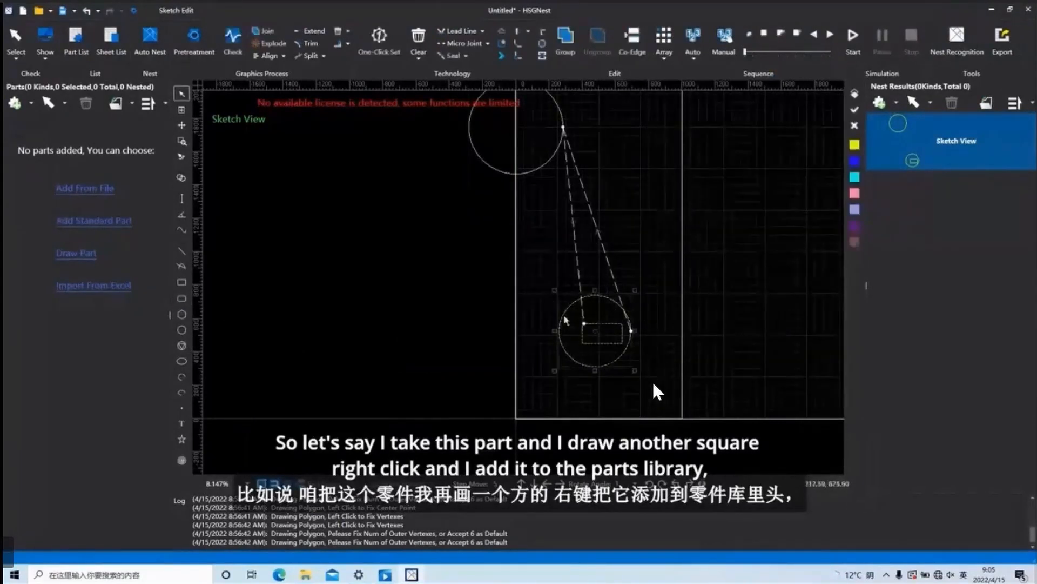
right_click(577, 323)
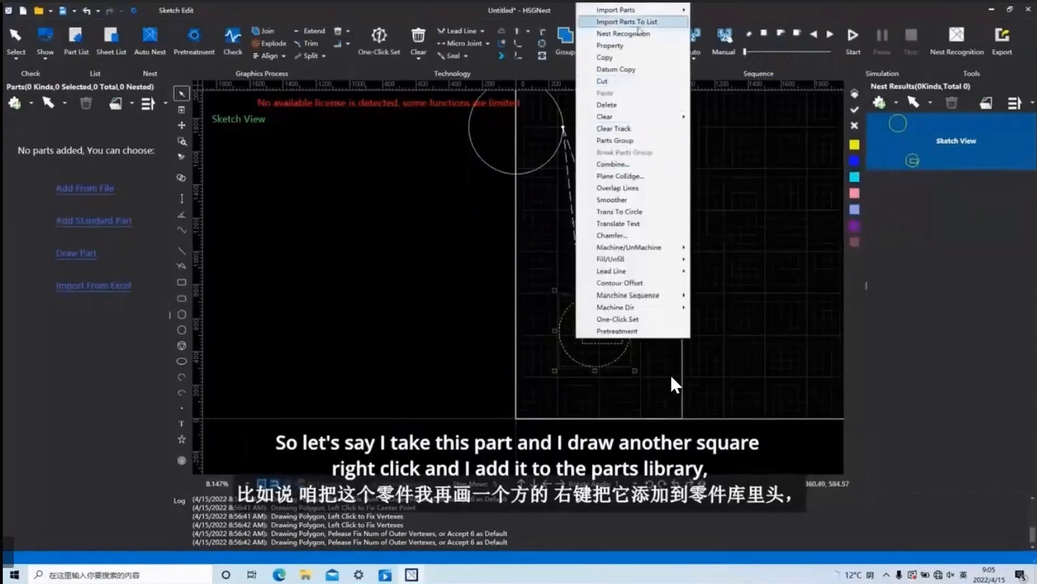
mouse_move(670, 10)
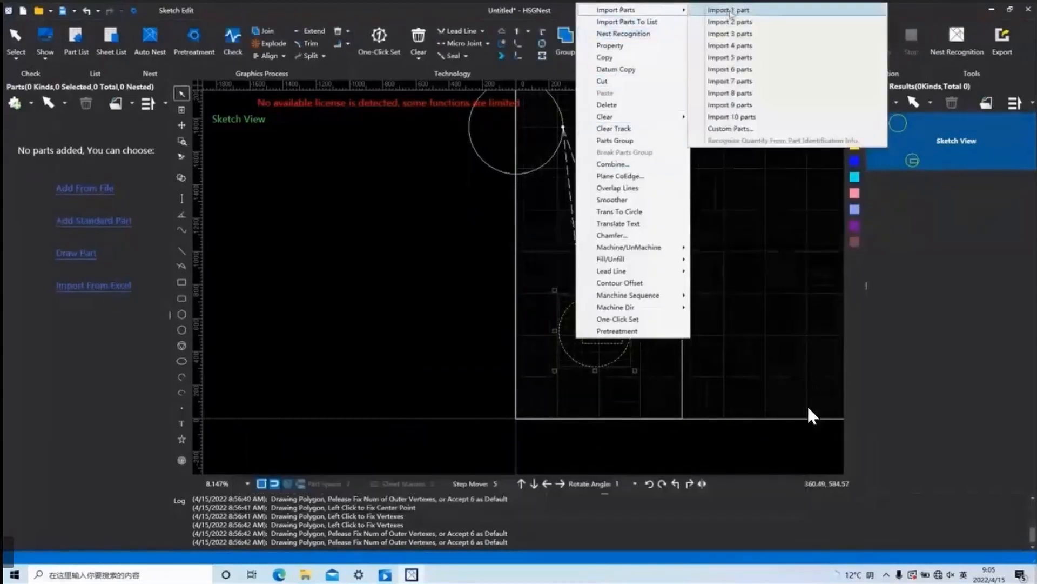
click(729, 11)
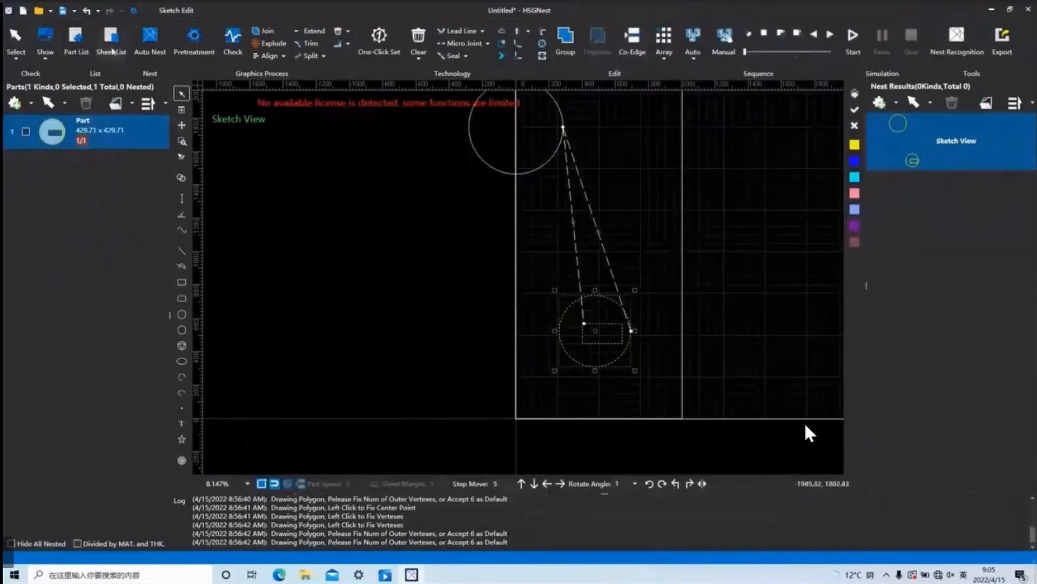
Apply Frame View as the Parts List View Mode, and return it to Fill View.
click(134, 11)
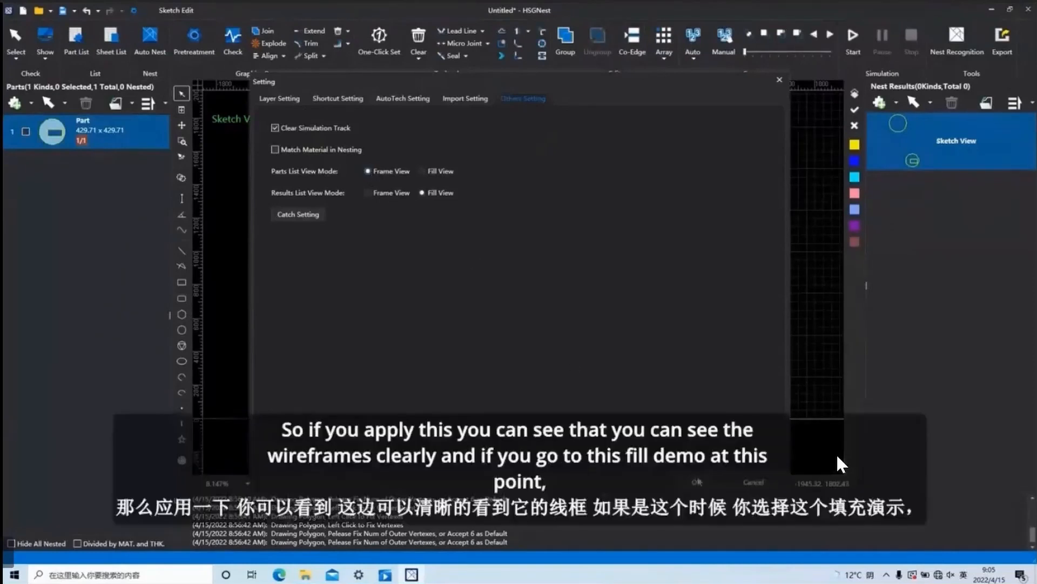
click(698, 482)
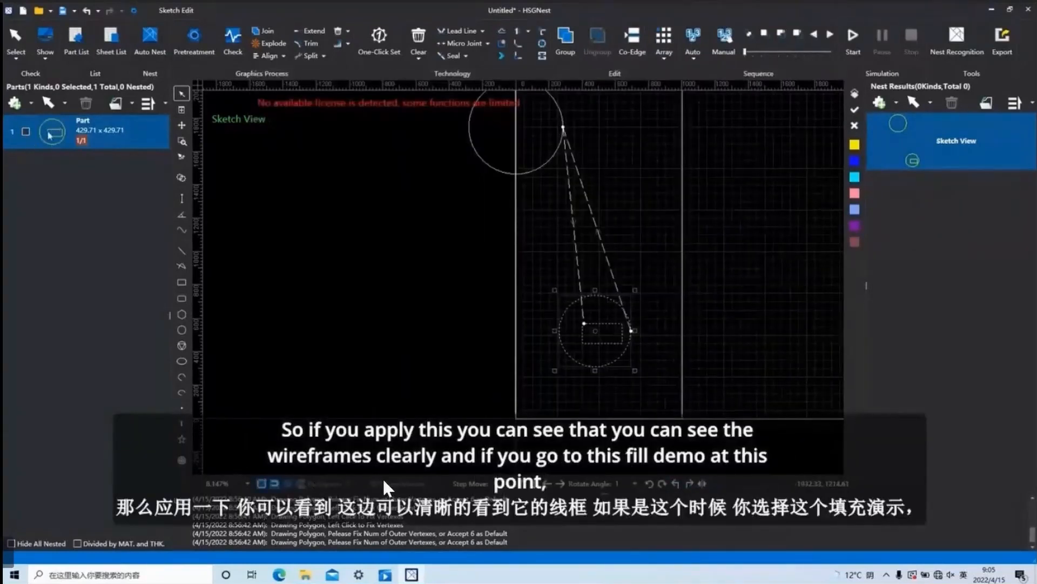
click(208, 48)
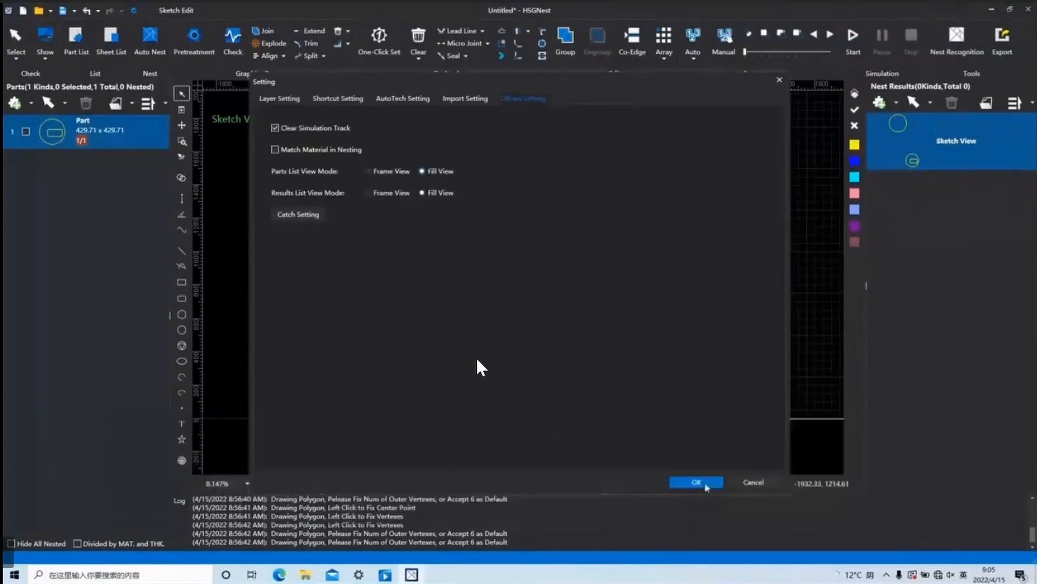
click(690, 478)
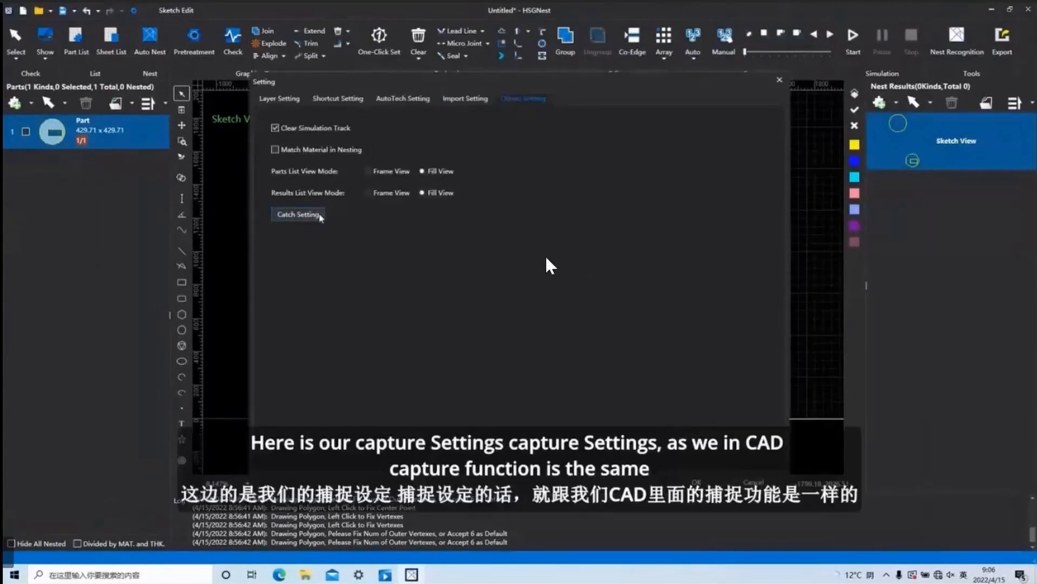
Open the Catch Setting from the other settings.
click(320, 216)
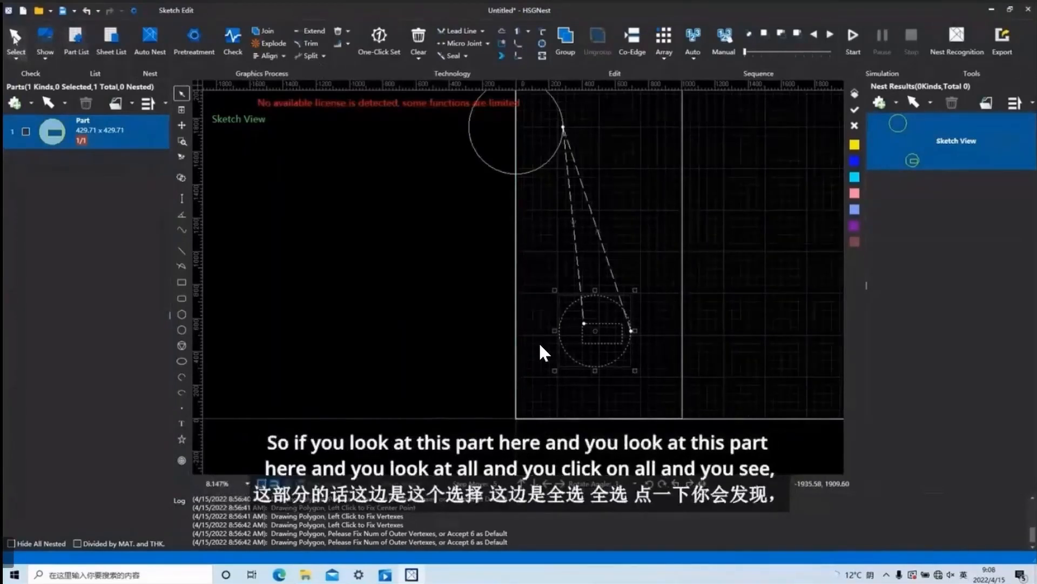
Select all contours in the sketch and cancel the selection.
click(18, 59)
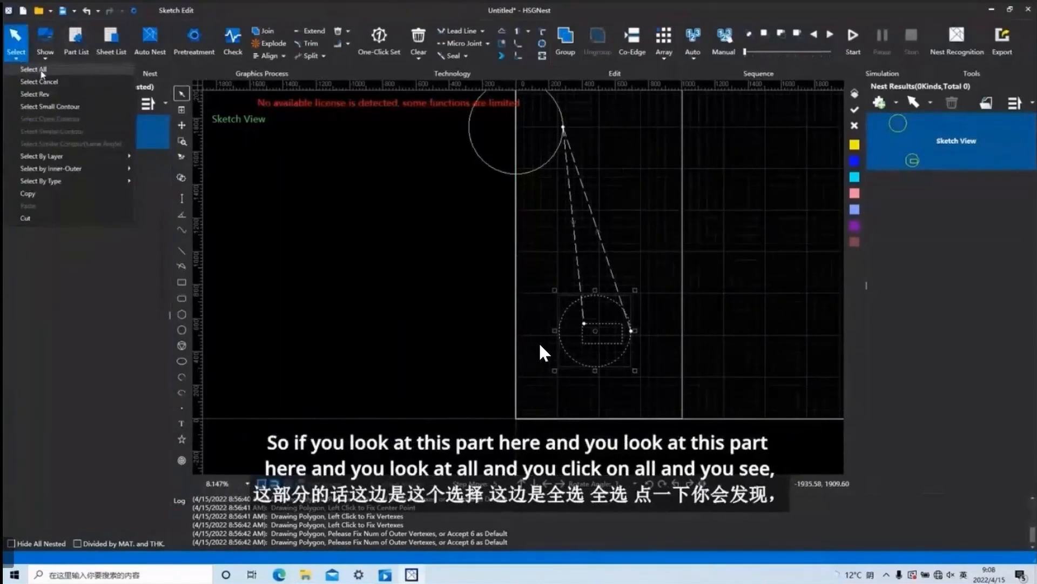
click(41, 71)
scroll(498, 261, down, 2)
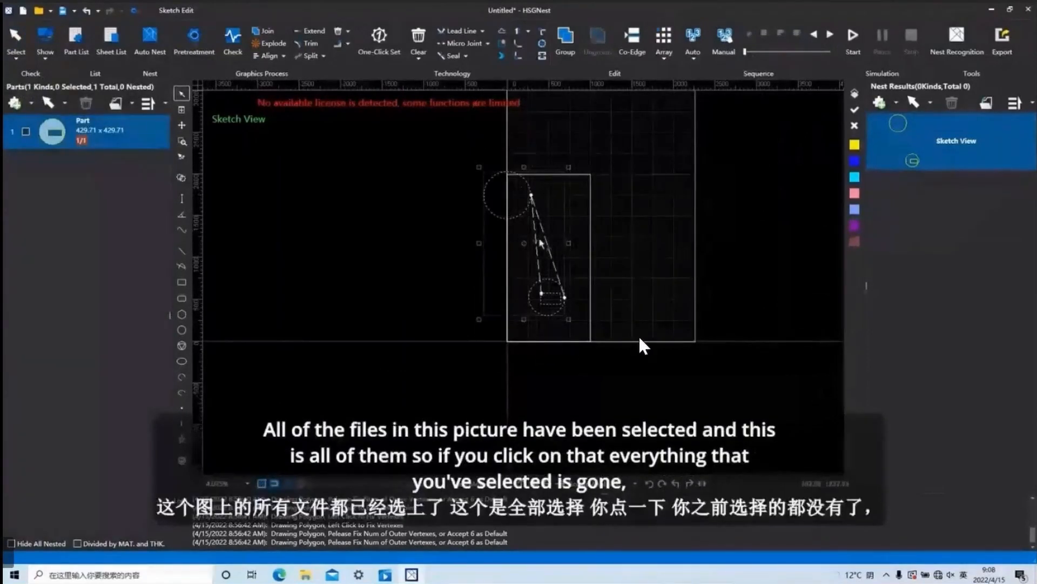
click(17, 60)
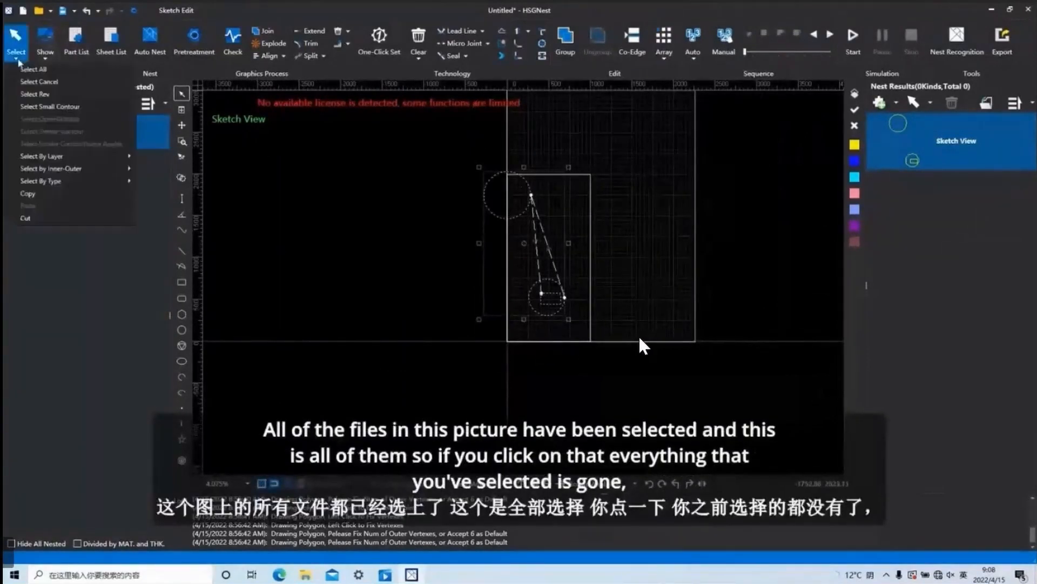
click(40, 82)
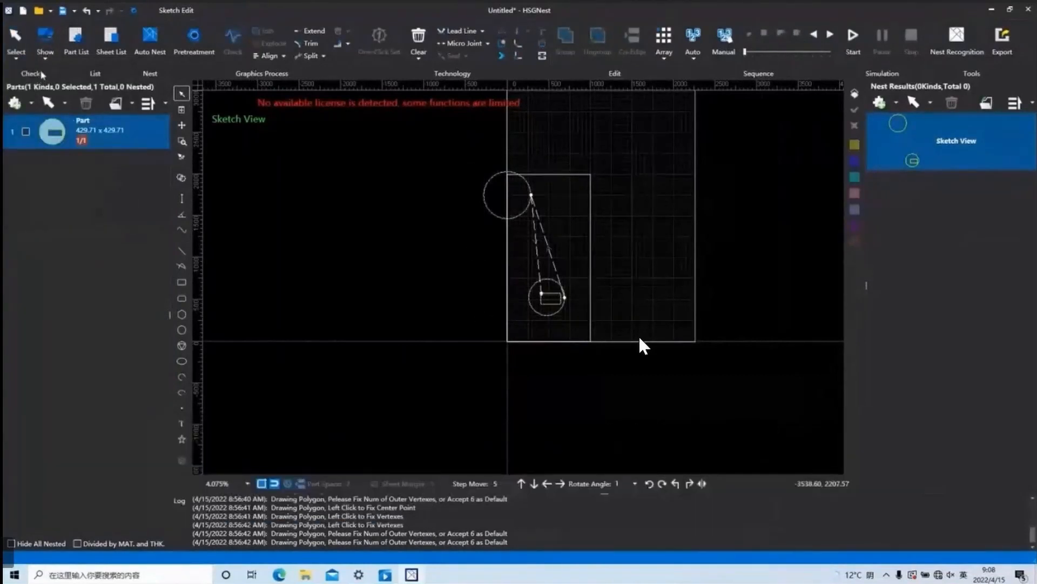
Select the rectangle inside the lower circle and reverse the selection.
click(16, 58)
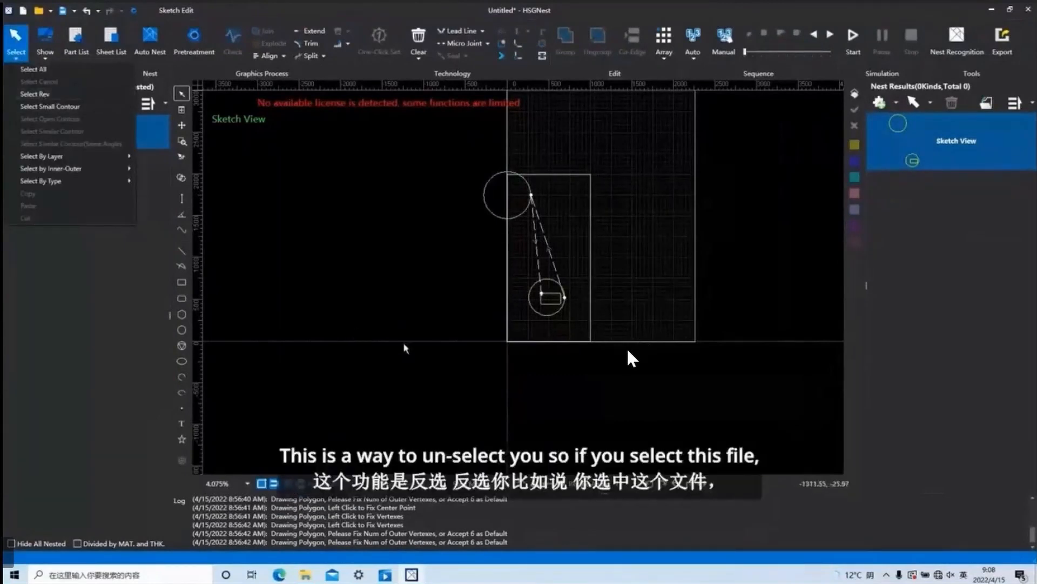
click(43, 95)
click(548, 286)
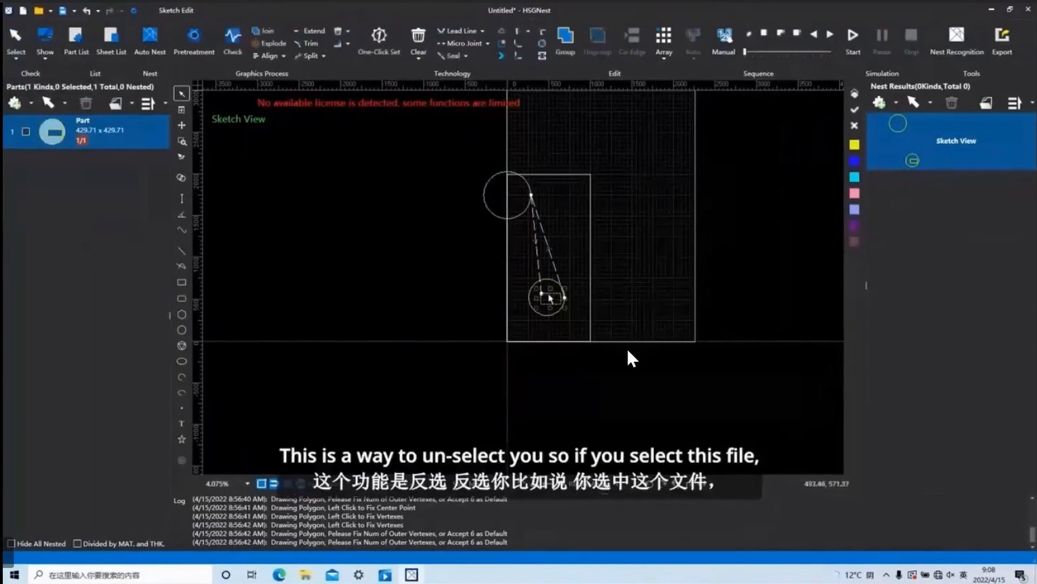
click(16, 55)
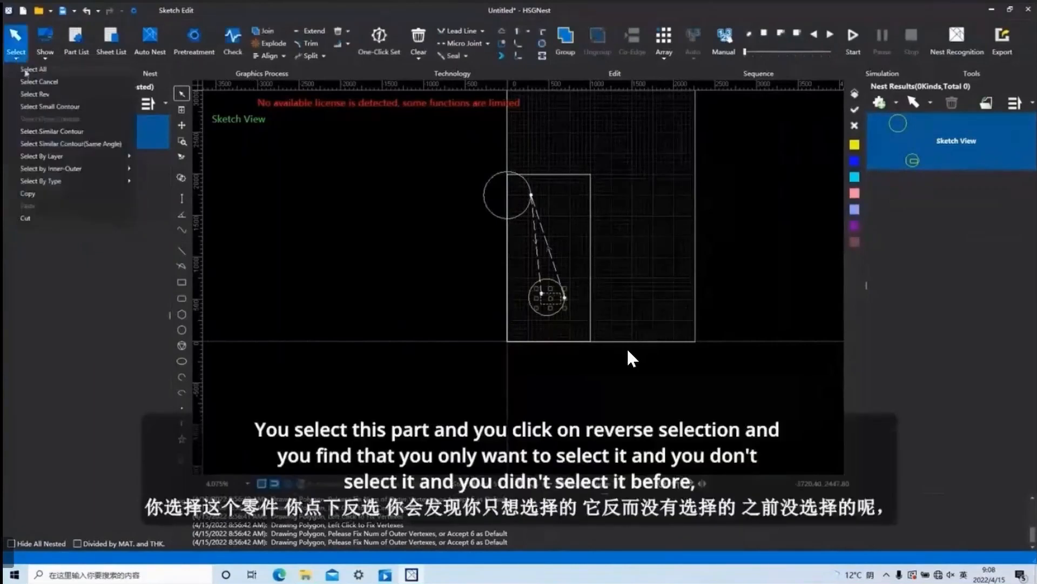
click(44, 95)
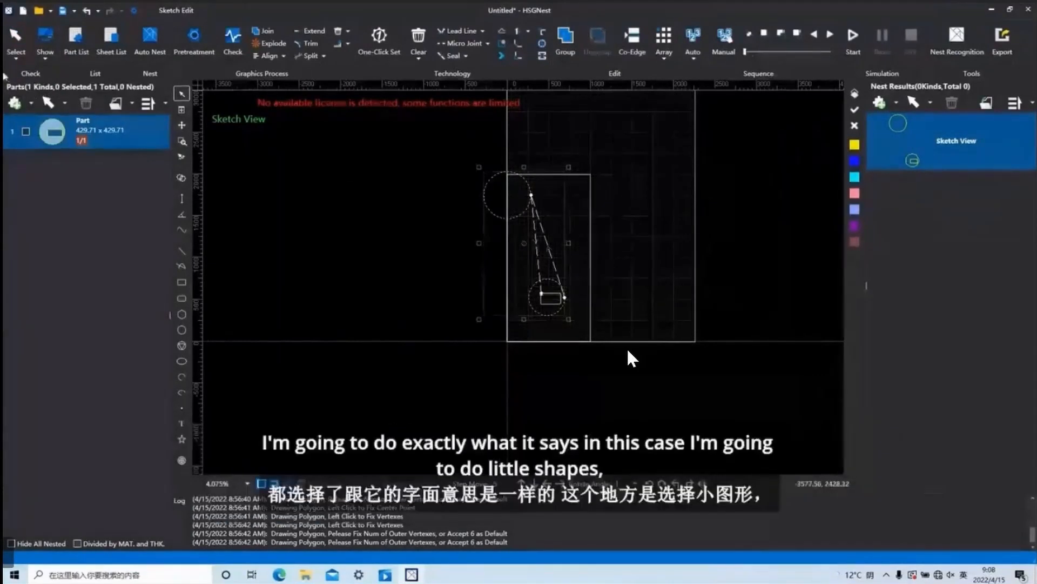
Run Select Small Contour with both the X and Y size limits set to 1.
click(15, 41)
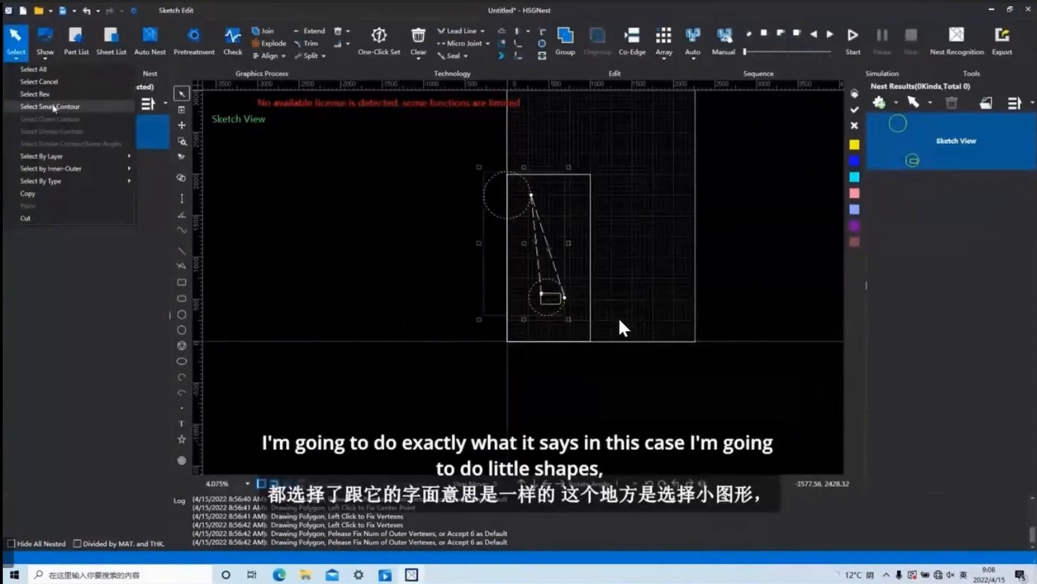
click(54, 106)
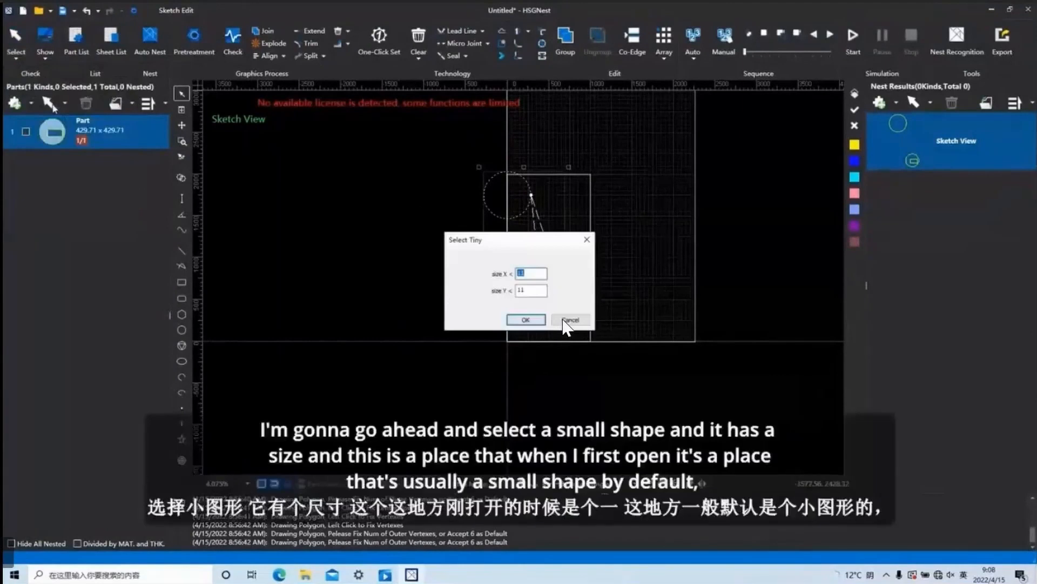
click(536, 273)
key(BackSpace)
key(BackSpace)
click(525, 320)
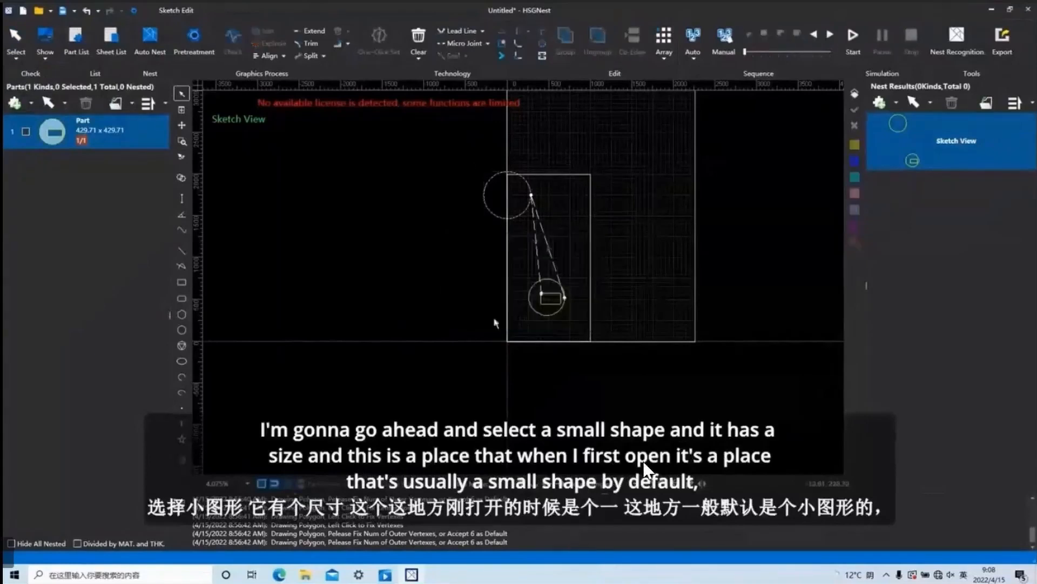
click(16, 42)
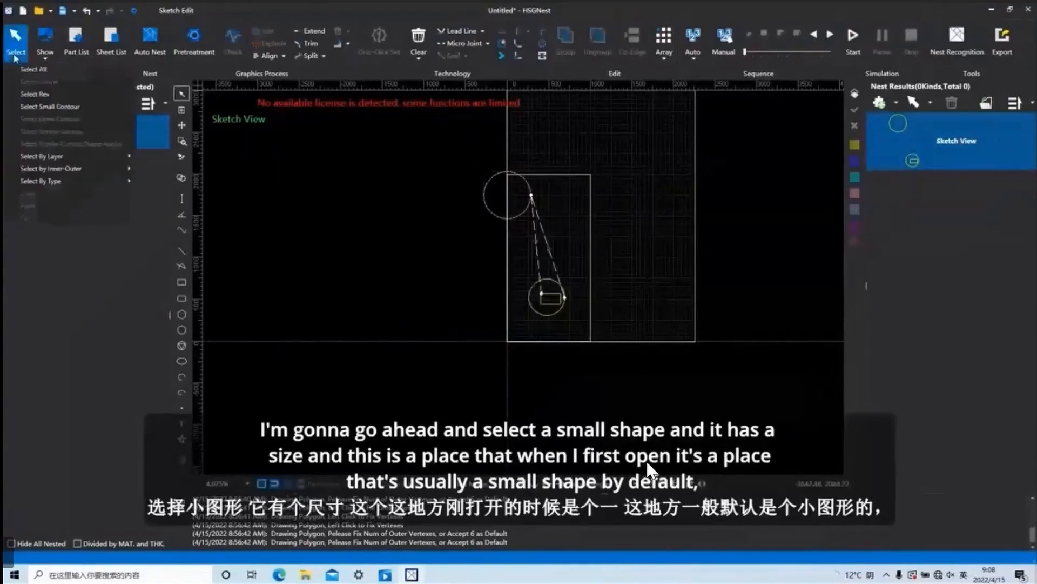
click(57, 107)
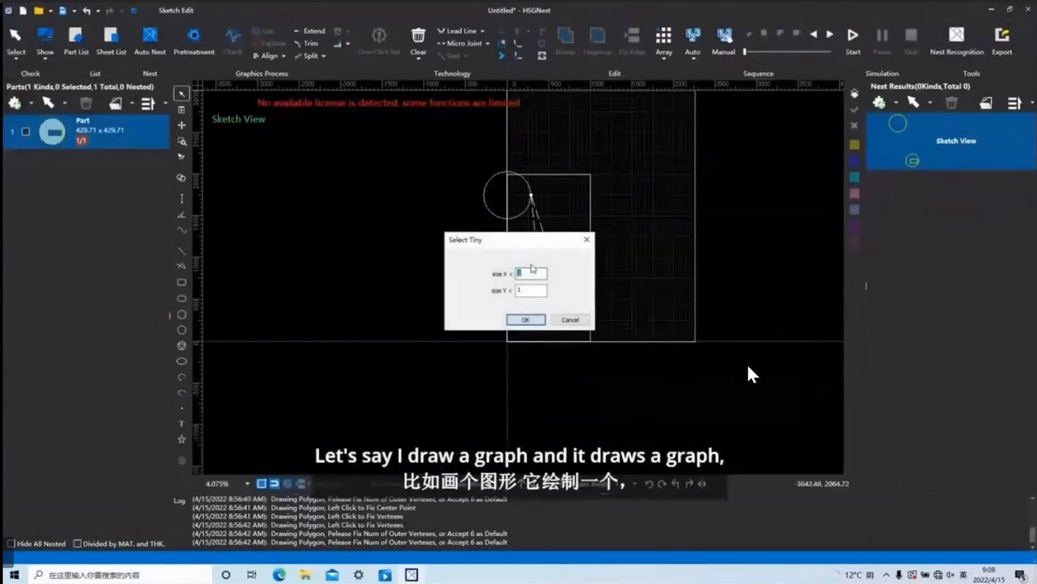
click(587, 239)
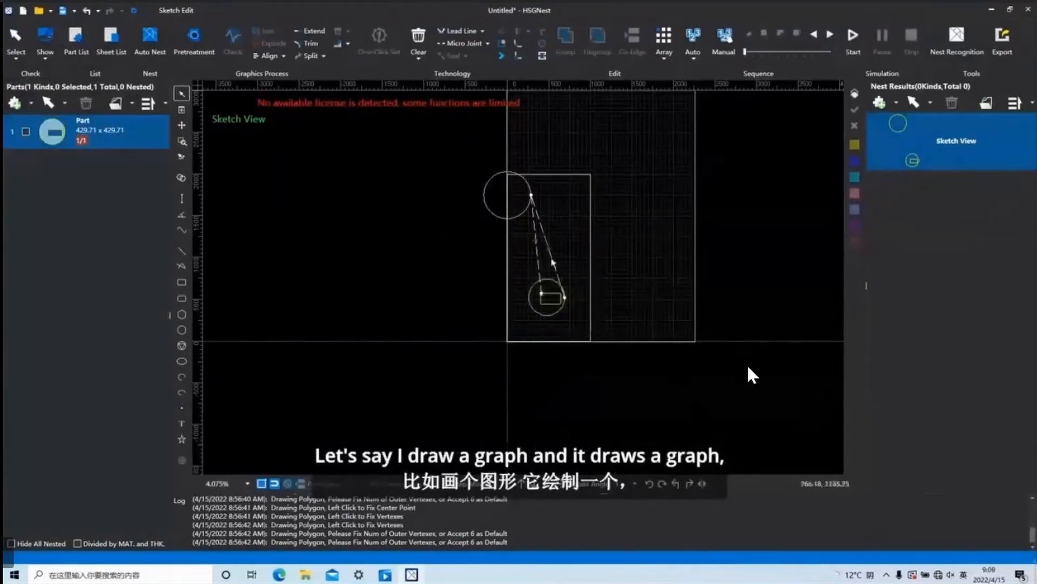
Draw a small circle of radius about 50 beside the lower circle, centred at about X 100, Y 400.
click(181, 329)
scroll(538, 316, up, 3)
click(516, 307)
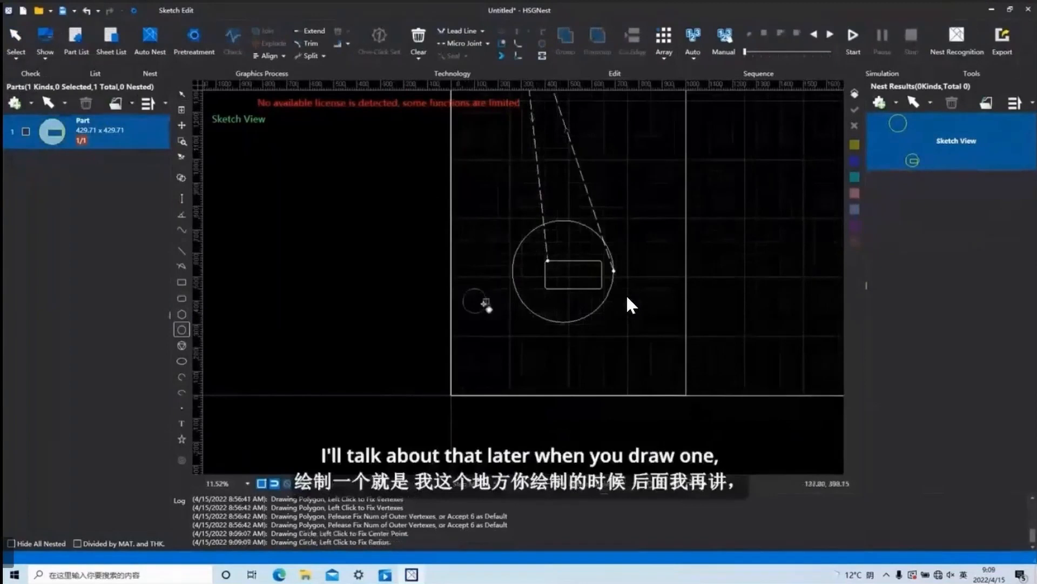
click(485, 302)
right_click(474, 297)
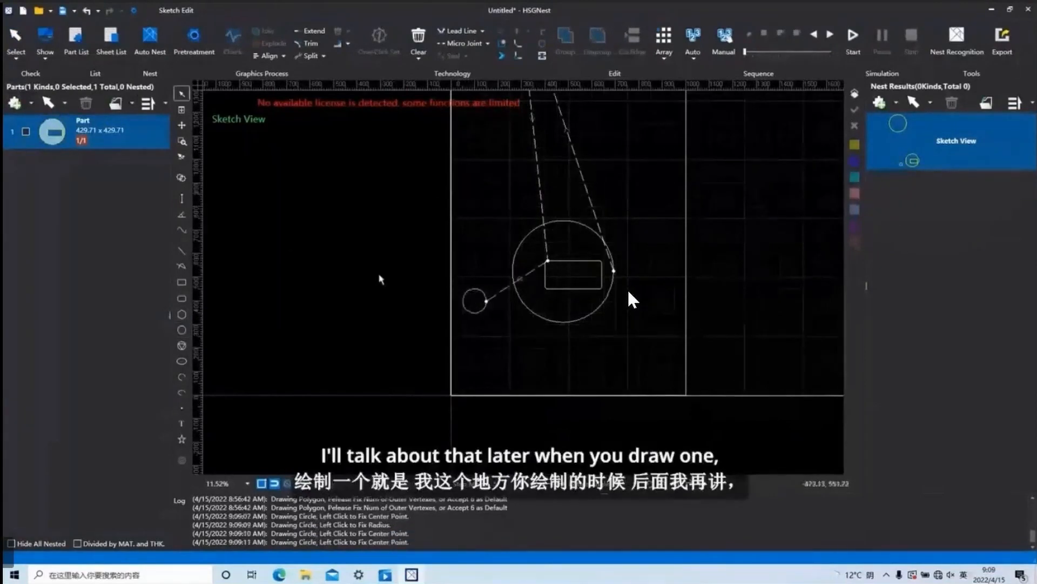
Set the small circle's radius to 5 in its properties, and close the properties.
click(182, 178)
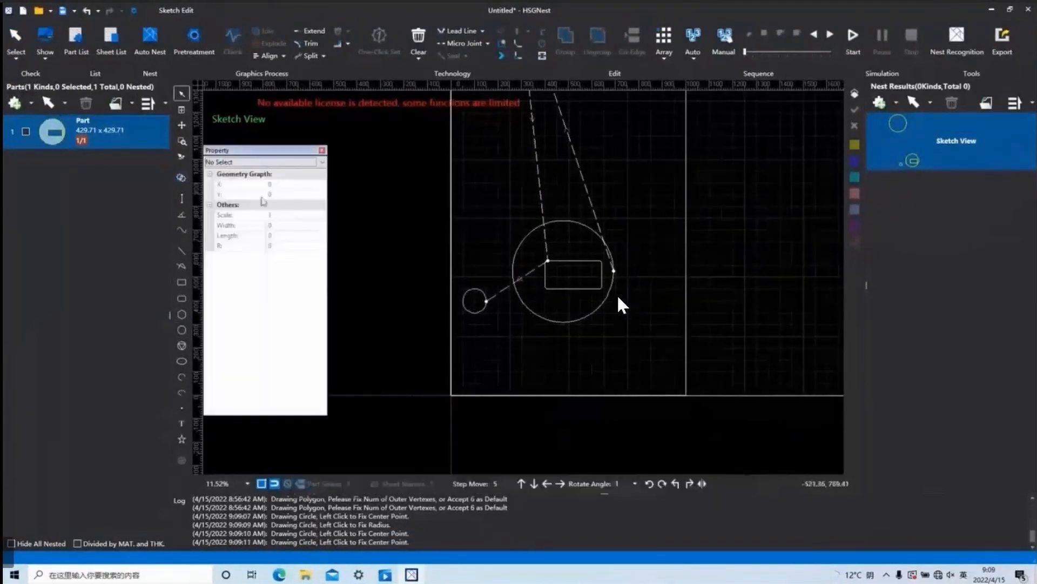
click(461, 296)
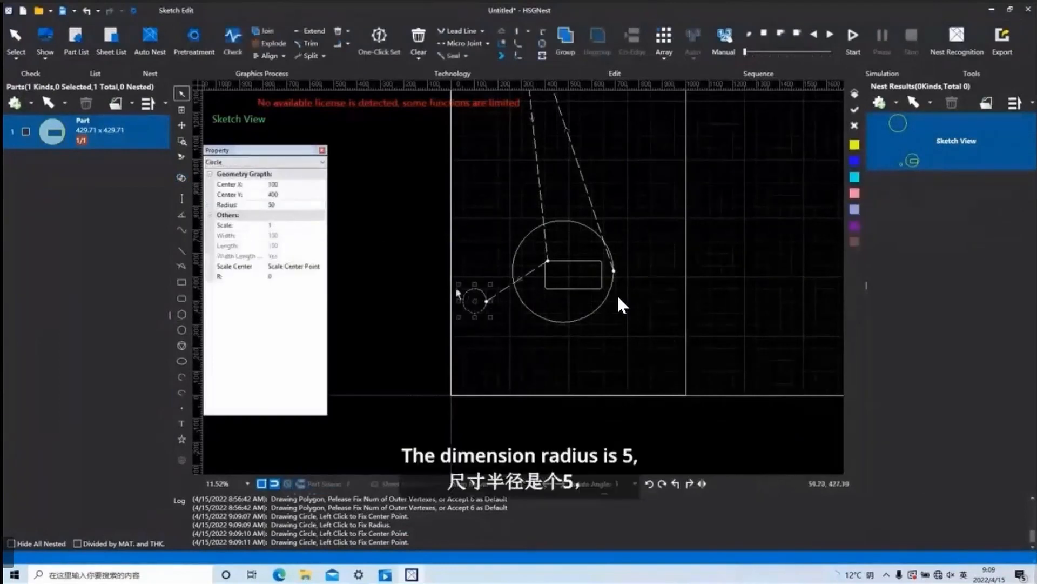
click(271, 205)
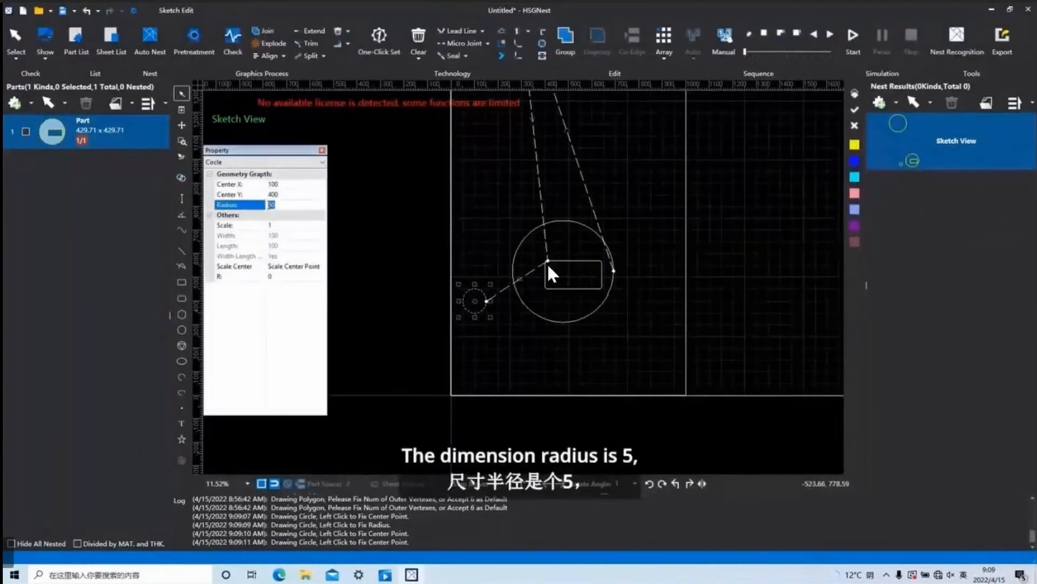
text(5)
click(498, 359)
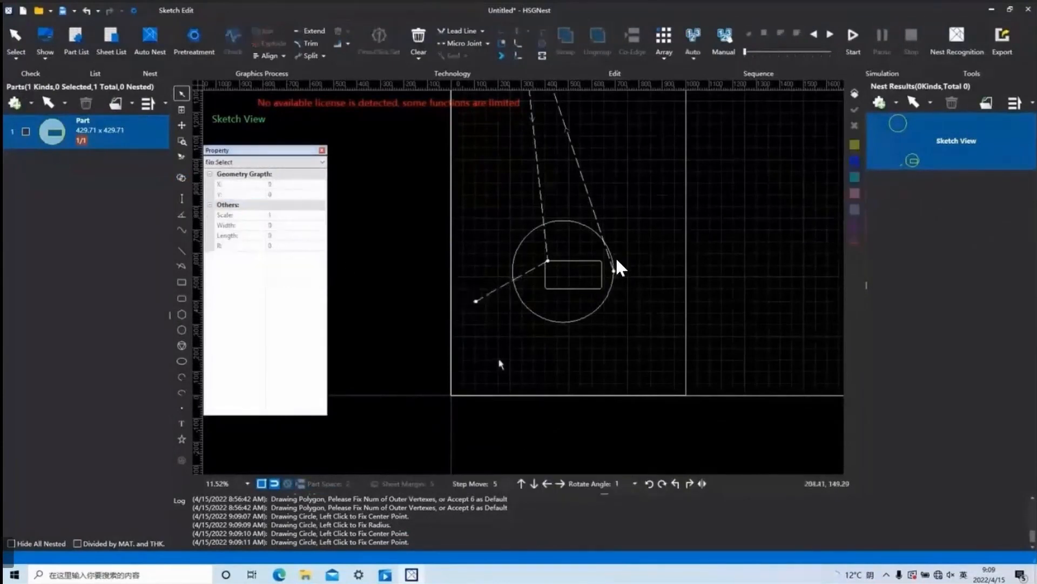
click(322, 150)
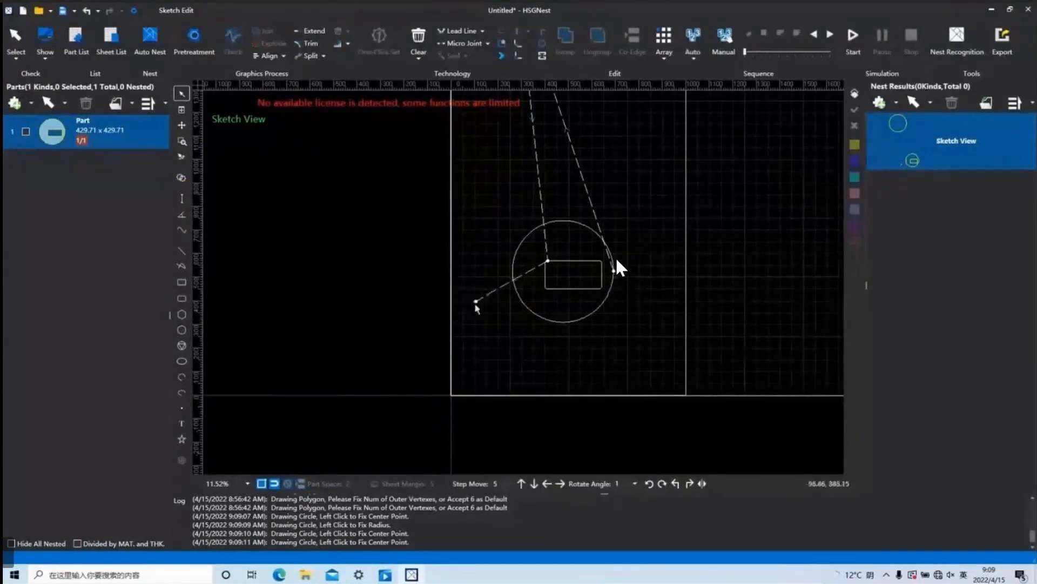
Run Select Small Contour on the sketch again, keeping both the X and Y size limits at 1.
scroll(475, 304, up, 3)
scroll(481, 303, up, 8)
drag(434, 313, 370, 251)
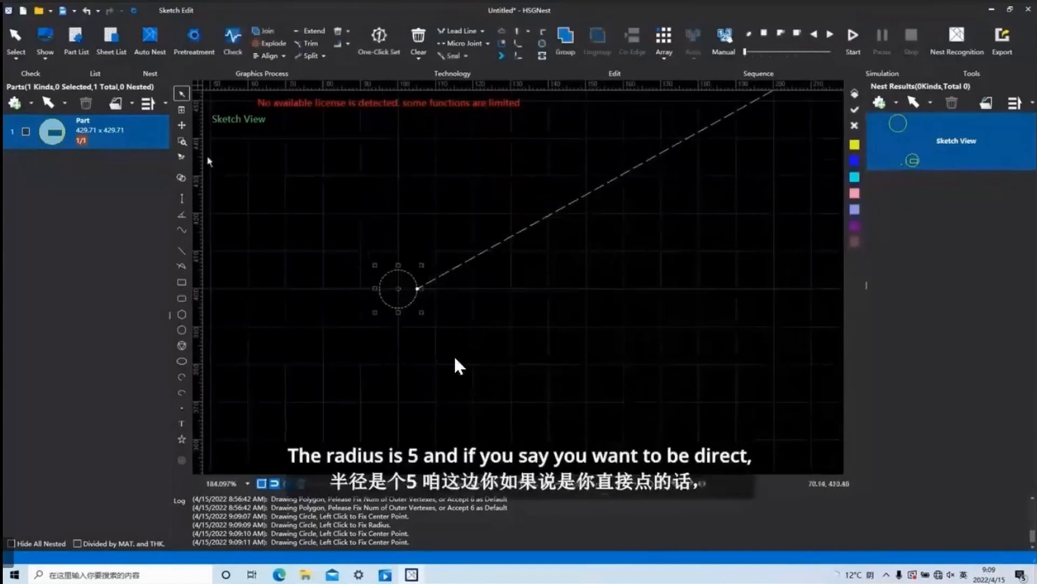
click(17, 46)
click(57, 107)
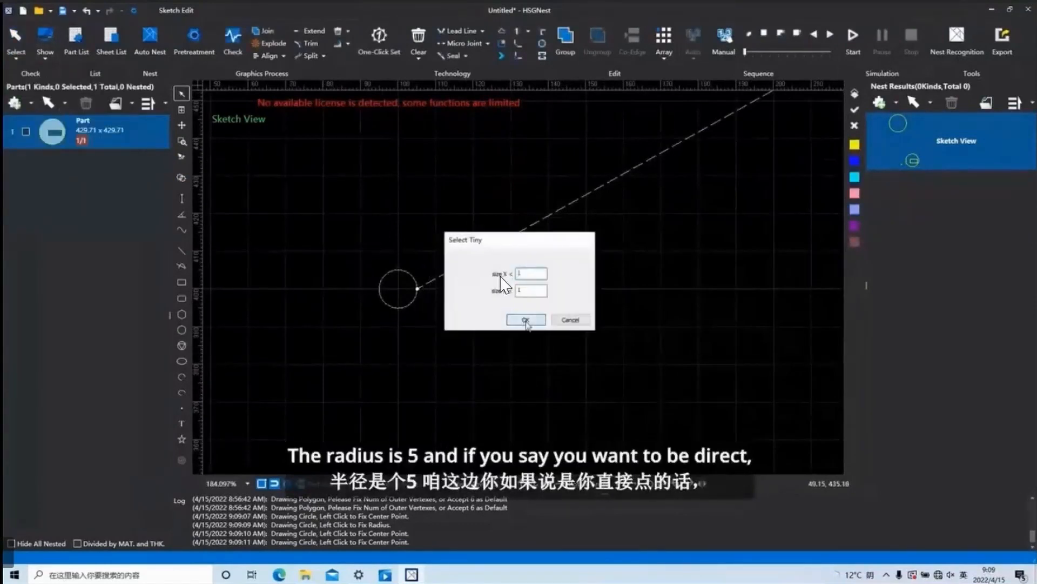
click(525, 320)
scroll(540, 286, down, 10)
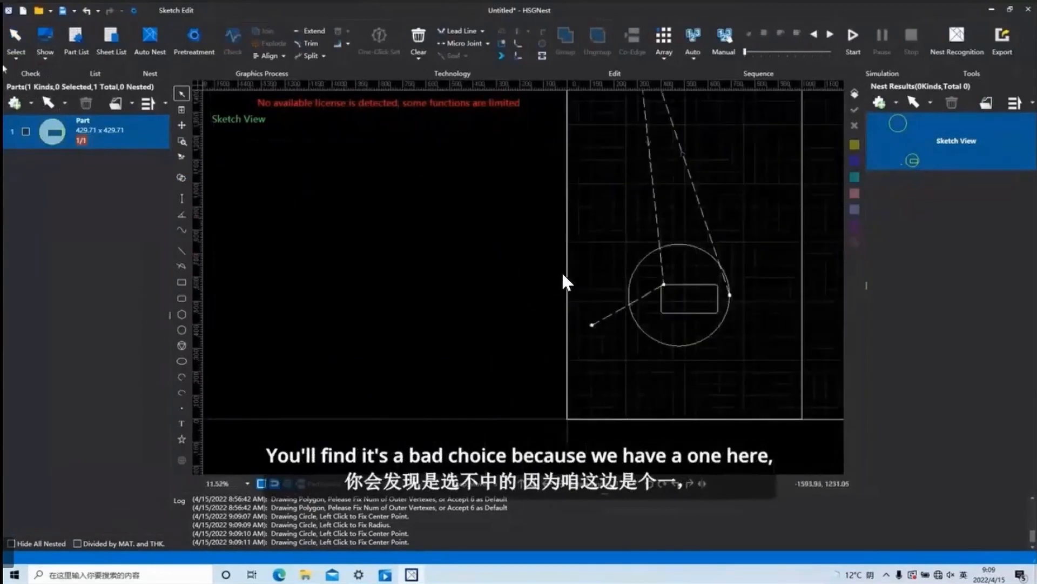
Run Select Small Contour with both the X and Y size limits set to 11.
click(17, 46)
click(58, 107)
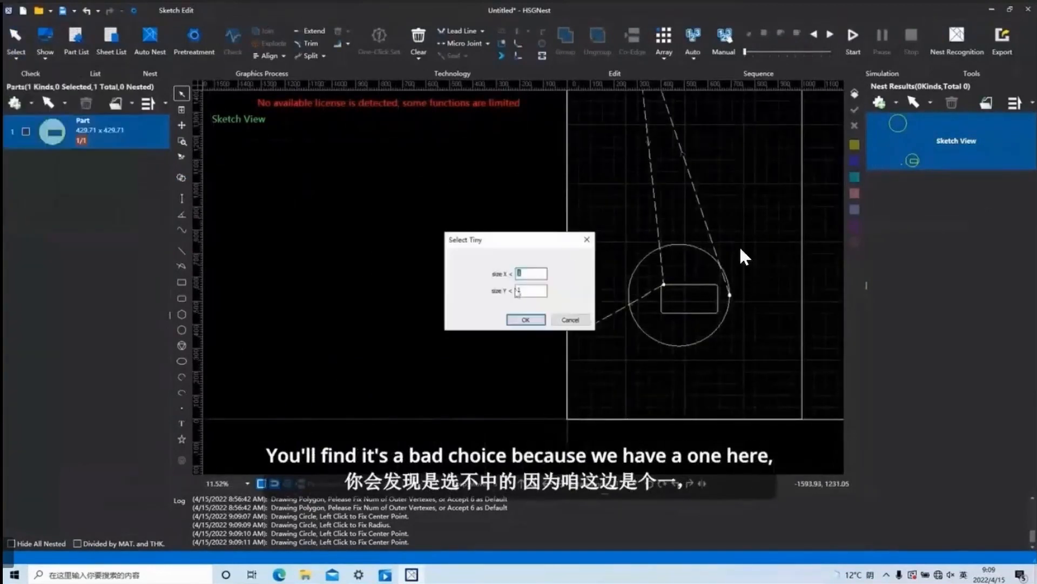
text(11)
key(Tab)
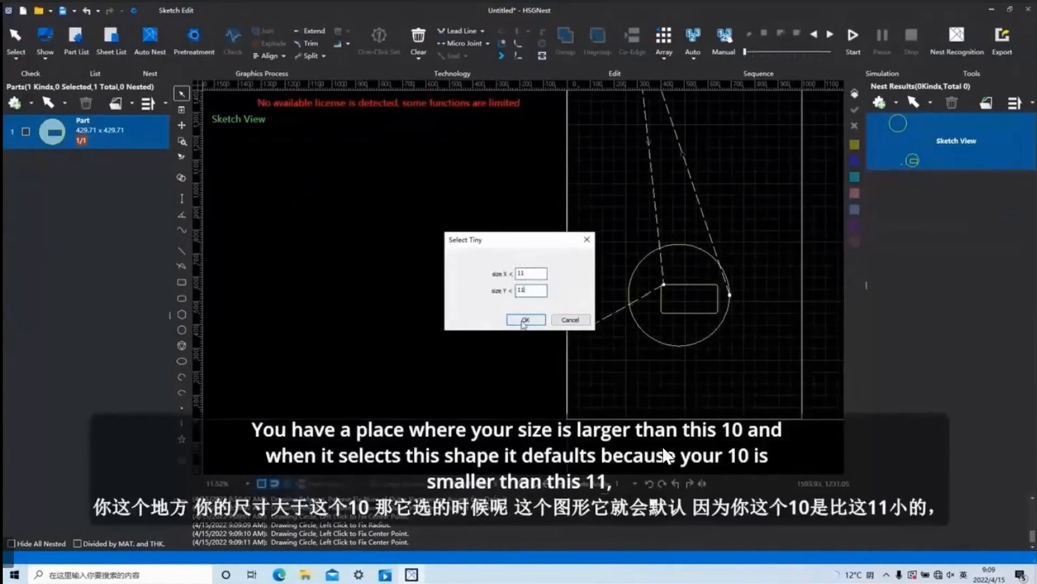
click(525, 320)
scroll(587, 299, up, 4)
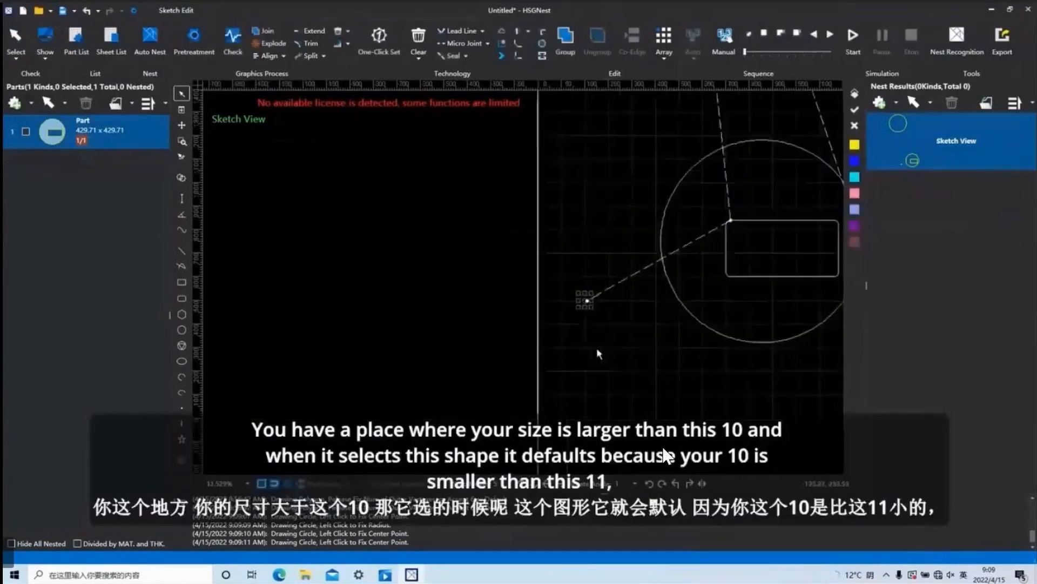
scroll(589, 308, up, 4)
scroll(546, 159, down, 4)
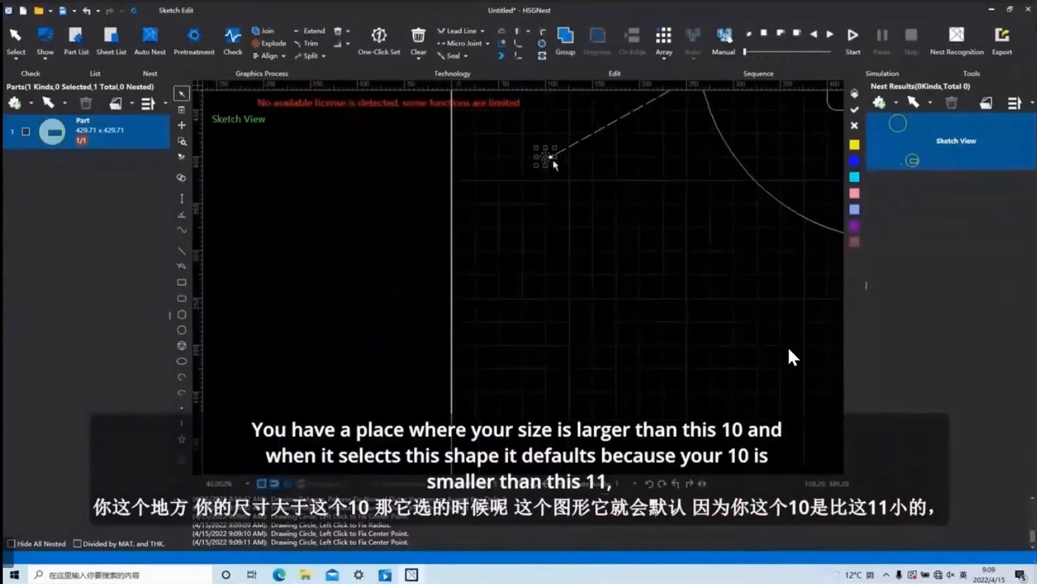
scroll(554, 161, down, 3)
scroll(789, 349, down, 10)
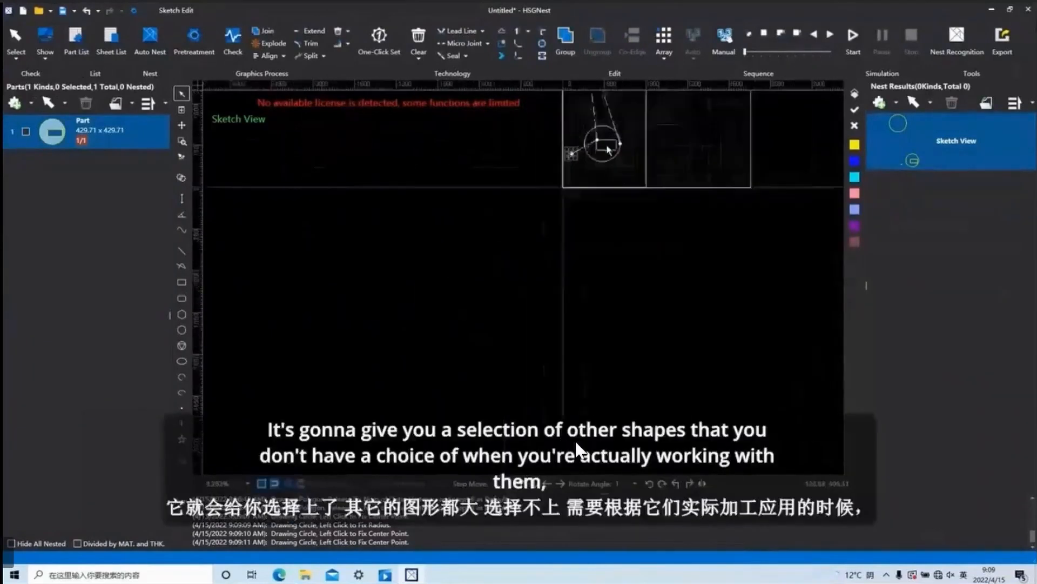
click(16, 56)
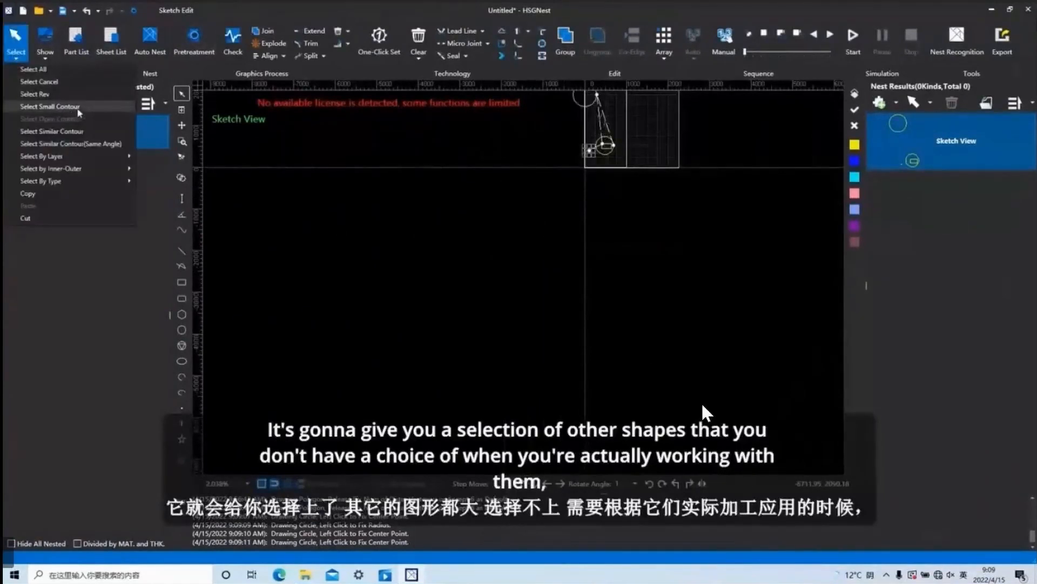
click(111, 107)
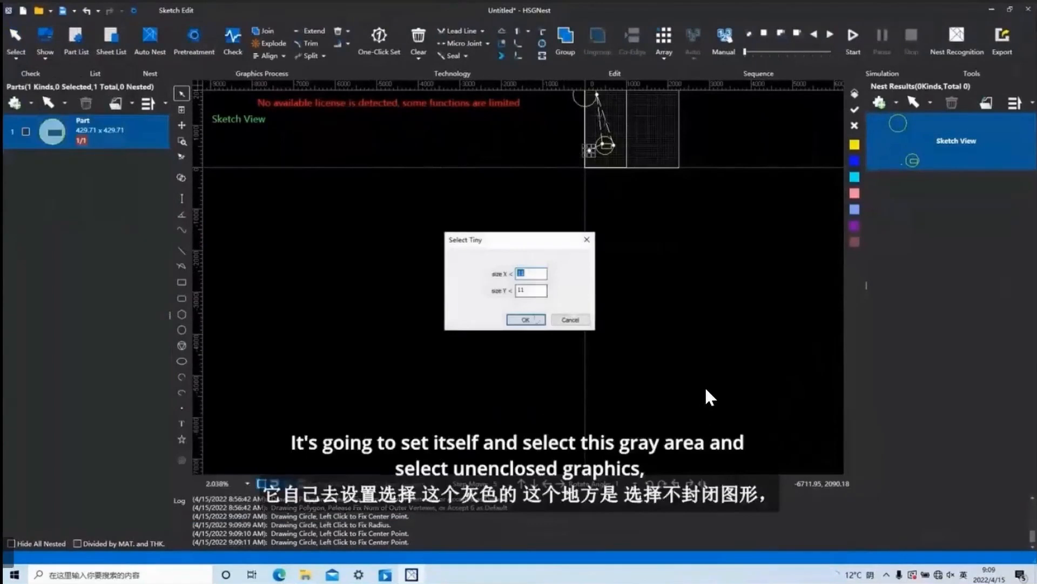
click(587, 240)
Deselect the small circle and draw a slightly rising line about 700 long between the two large circles, starting at about X 200, Y 950.
click(20, 60)
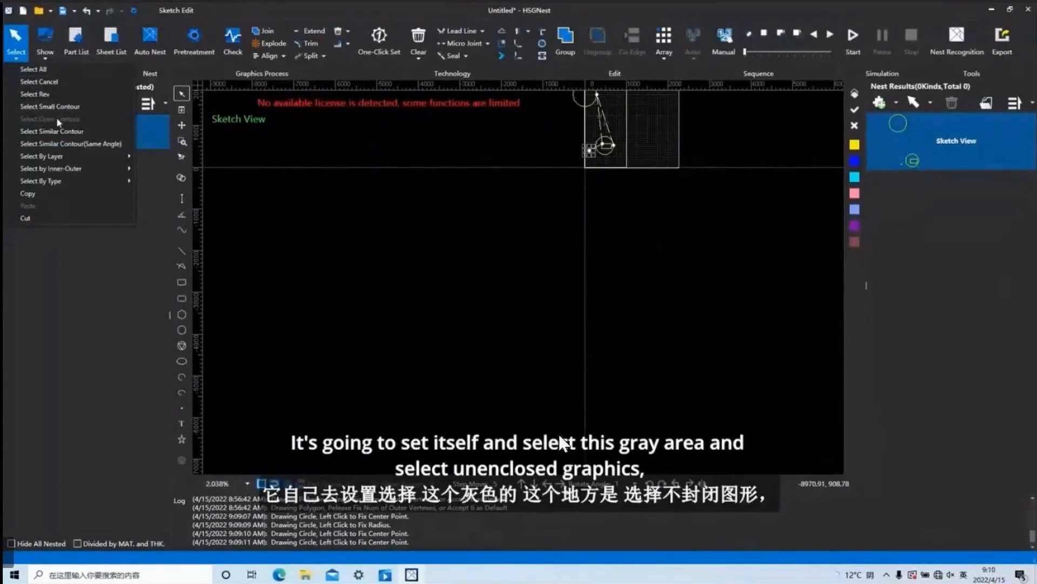
scroll(679, 223, down, 6)
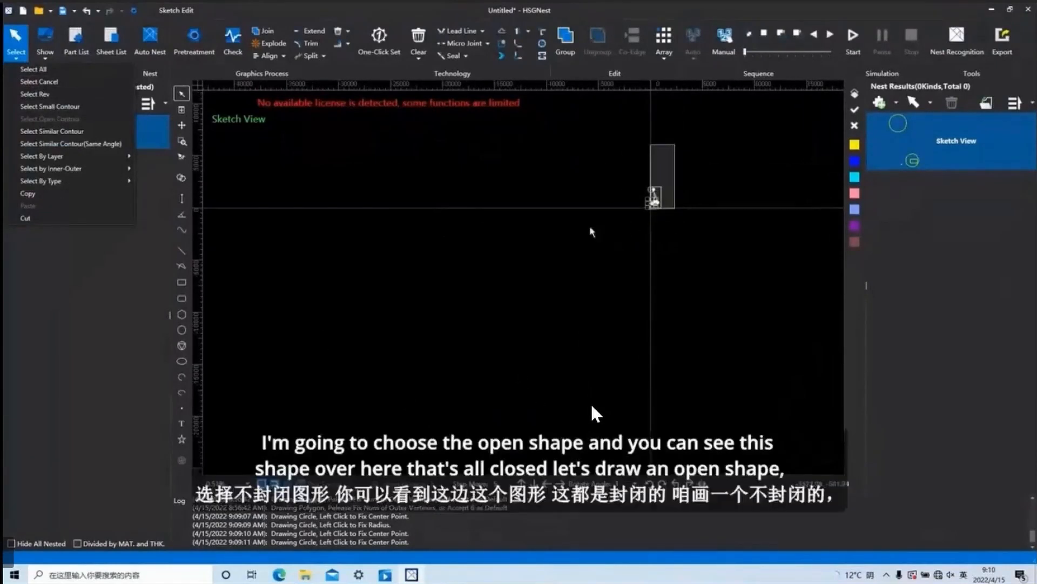
scroll(658, 242, up, 4)
middle_drag(646, 211, 552, 364)
scroll(691, 332, up, 3)
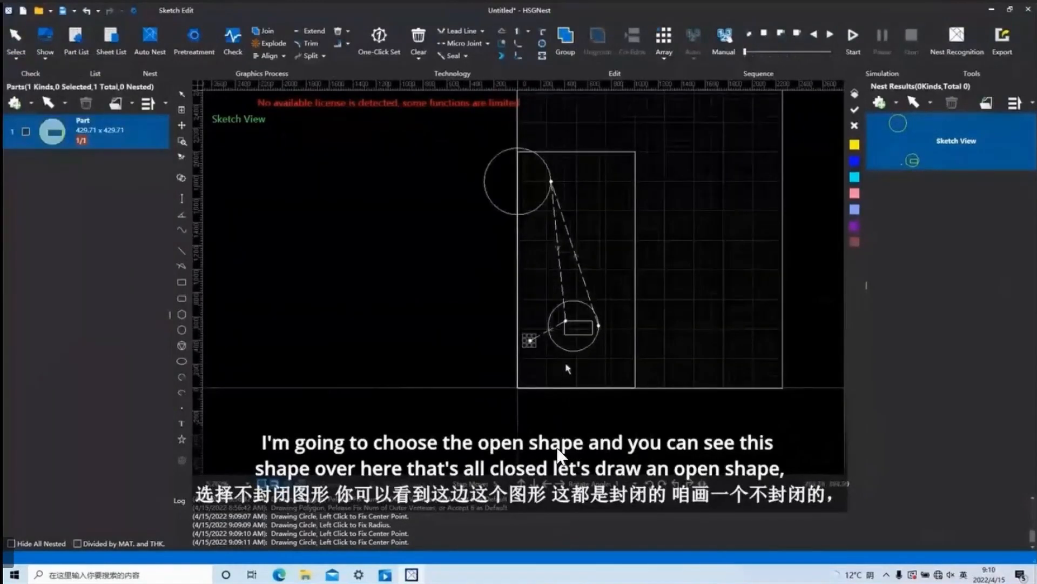
click(552, 369)
click(181, 250)
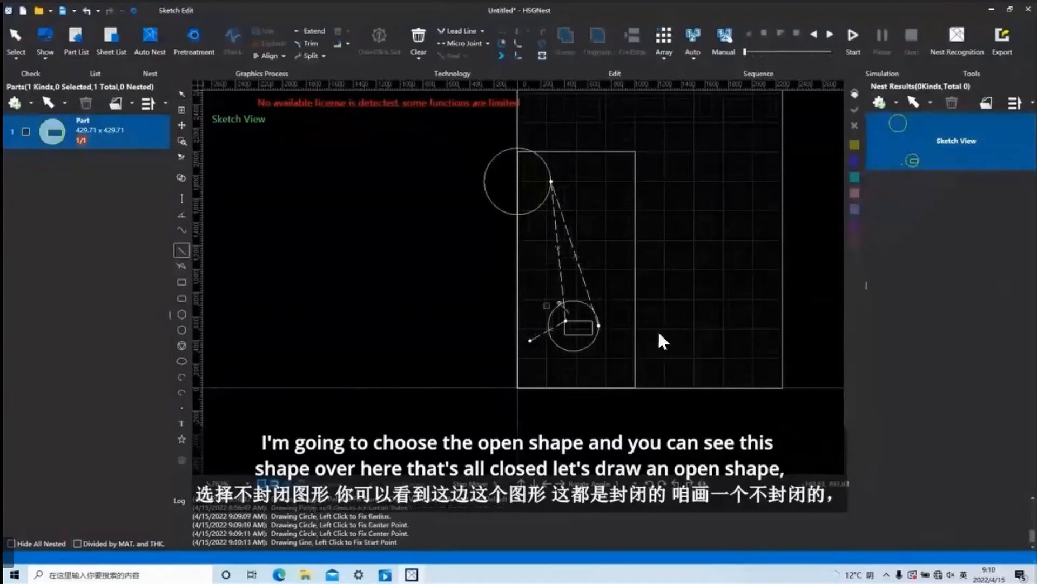
click(540, 276)
click(623, 257)
right_click(623, 257)
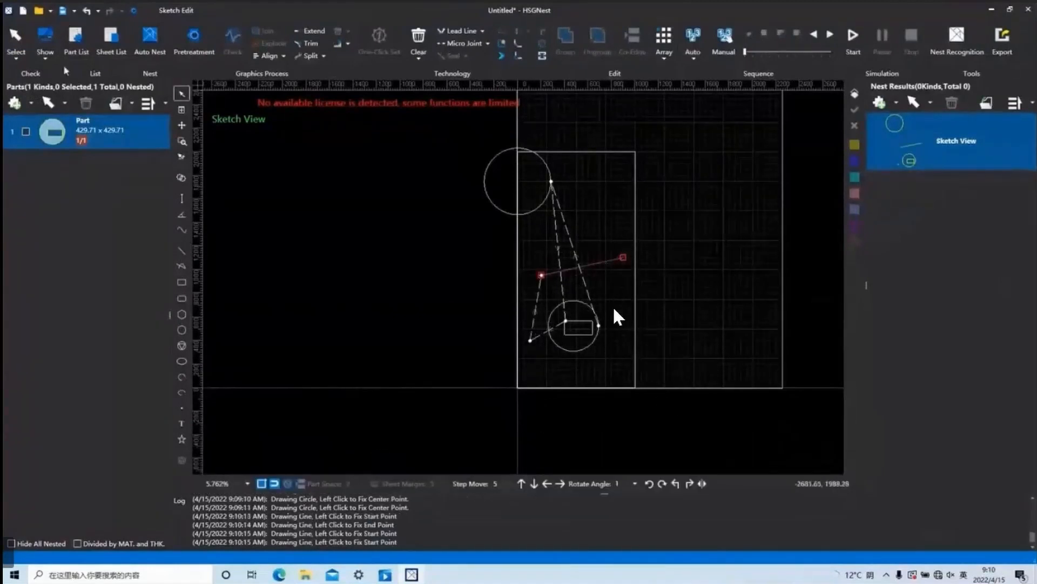
Select the newly drawn line with Select Open Contour.
click(17, 58)
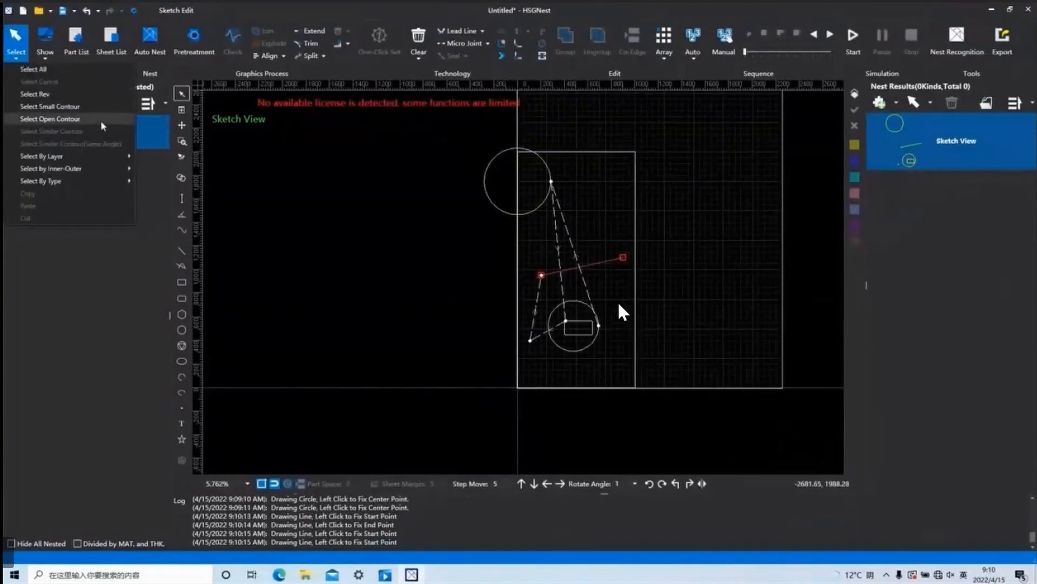
click(50, 118)
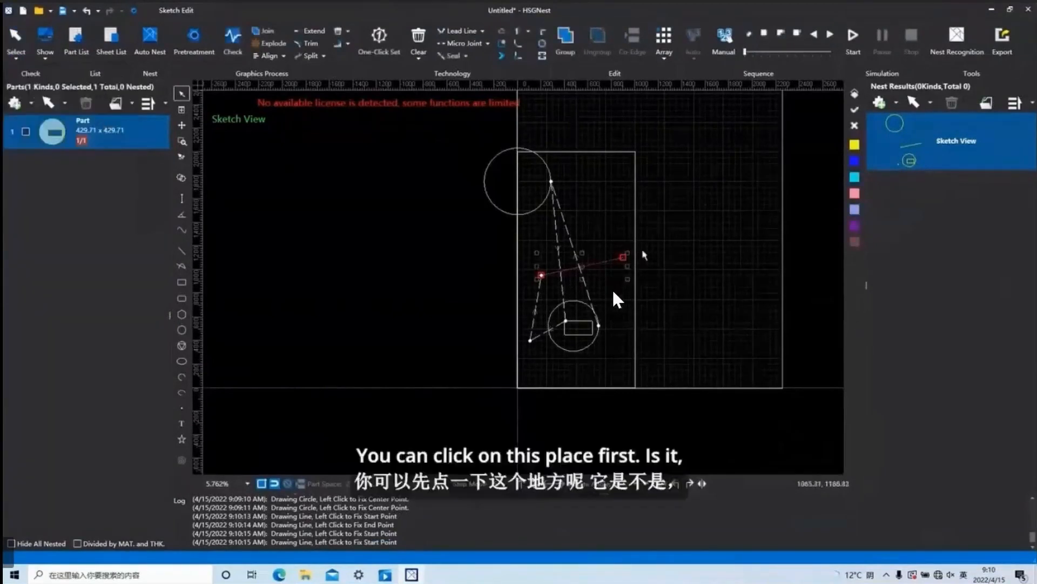
scroll(618, 267, up, 2)
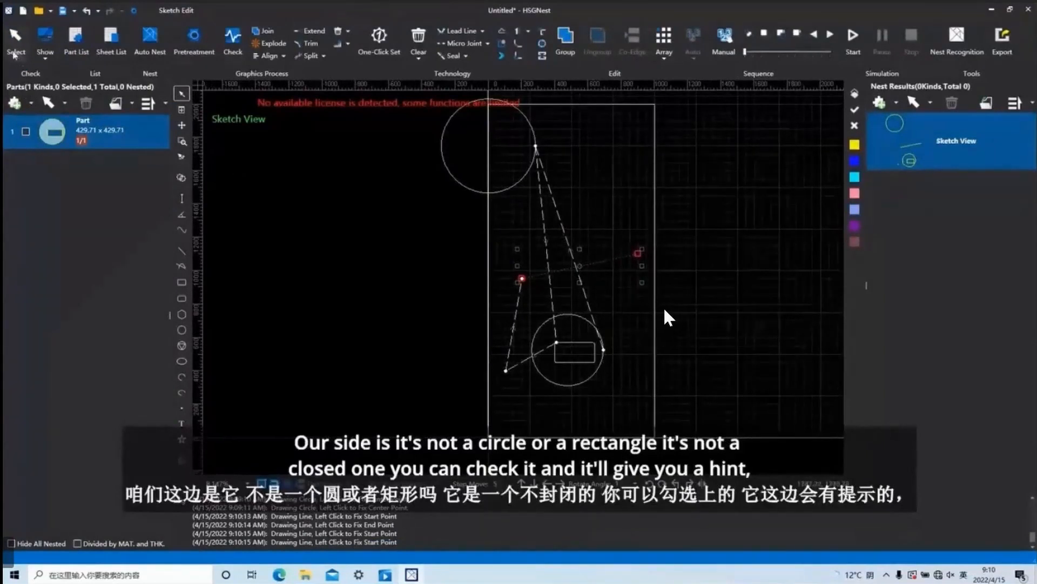
Run Select Similar Contour on the selected line, and clear the selection.
click(14, 54)
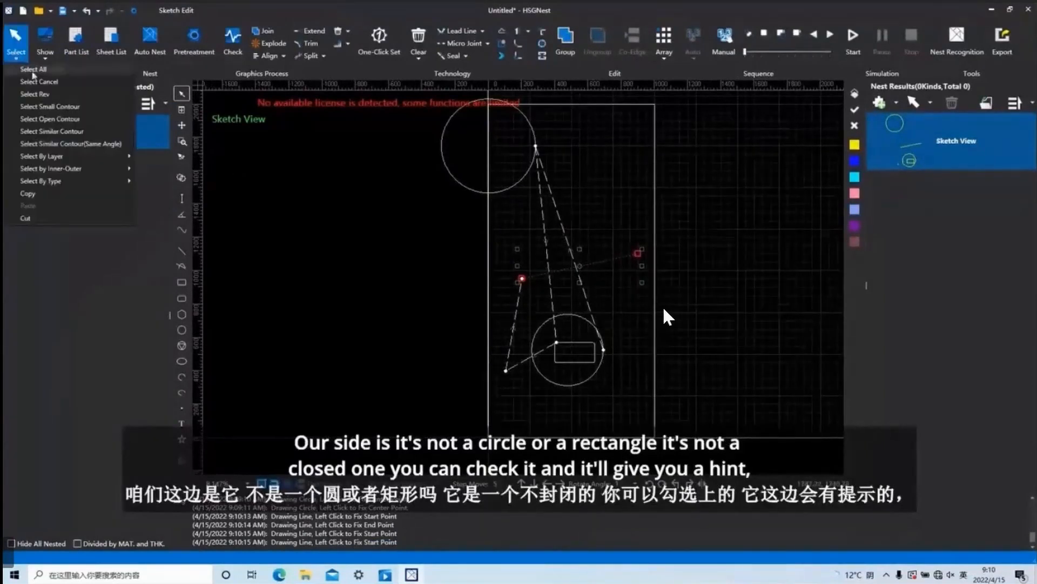
click(78, 132)
click(16, 54)
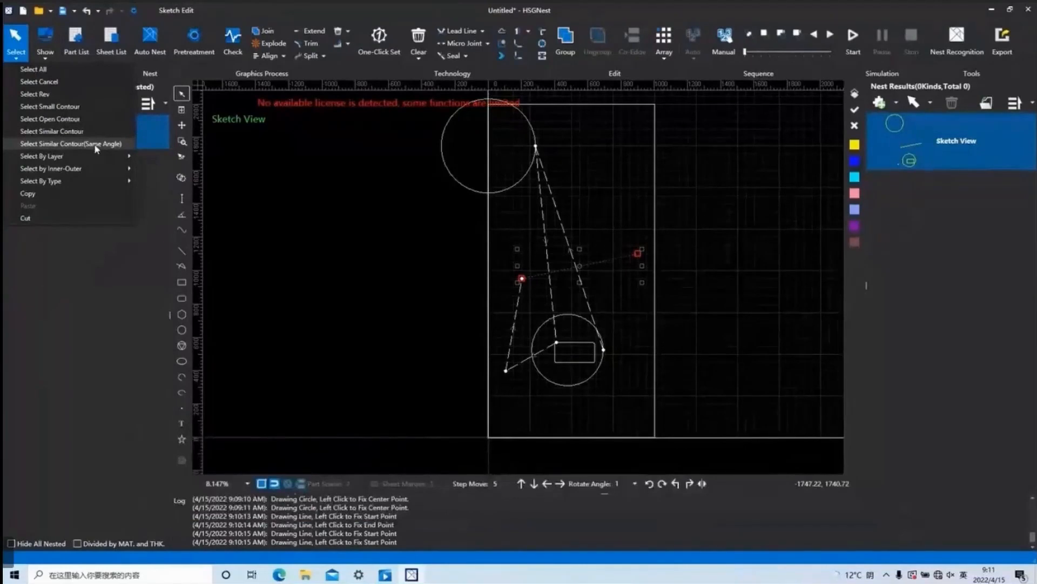
mouse_move(96, 156)
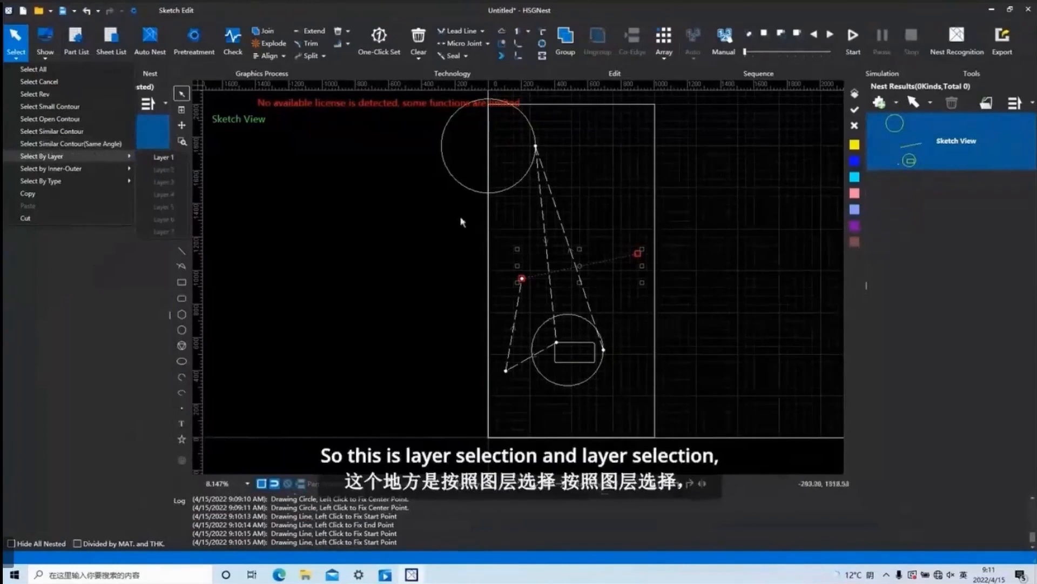
click(642, 359)
Assign the large upper circle to the blue layer.
scroll(642, 359, down, 3)
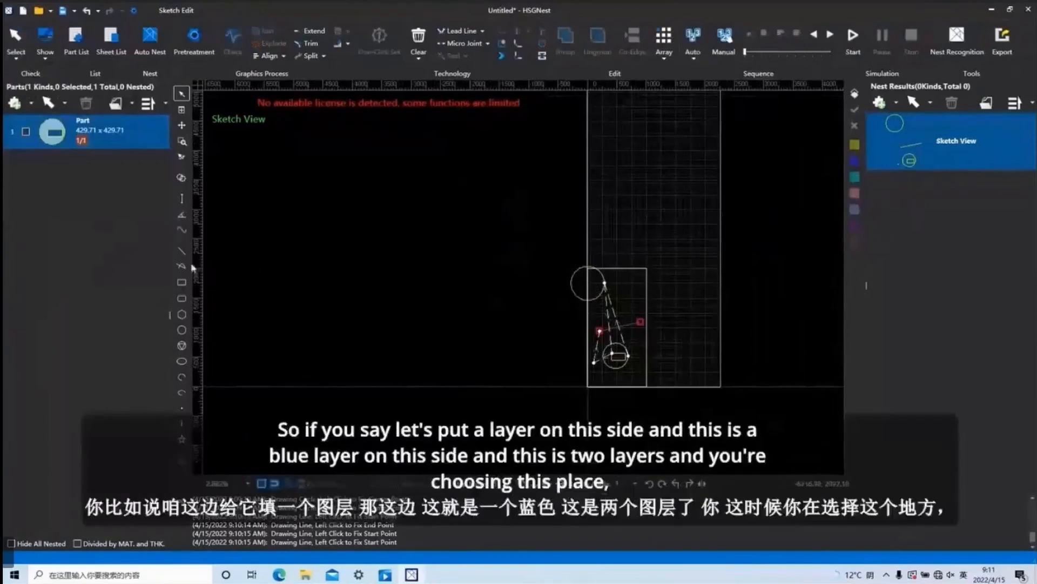
scroll(584, 290, up, 4)
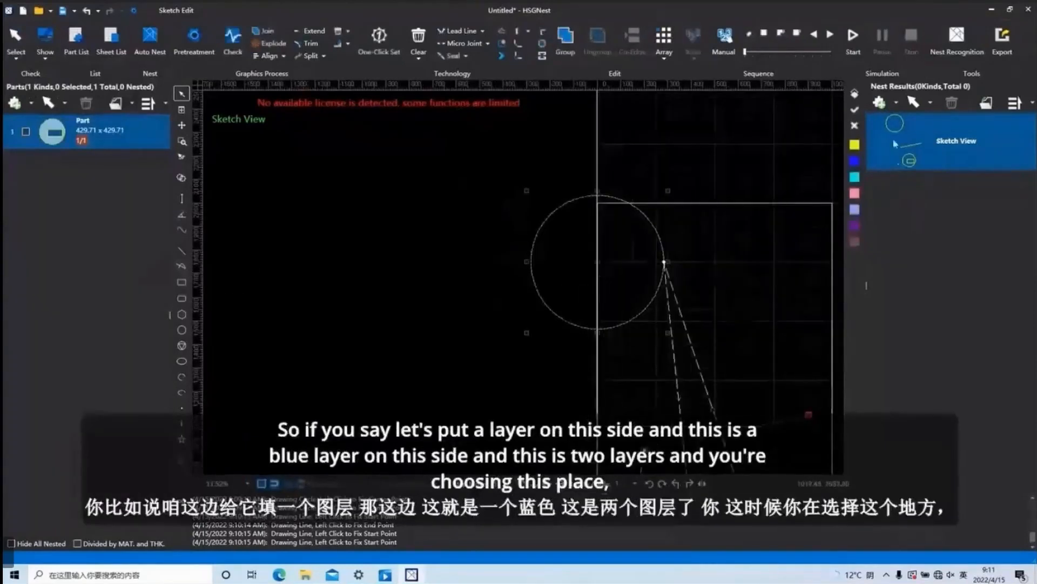
scroll(682, 266, down, 3)
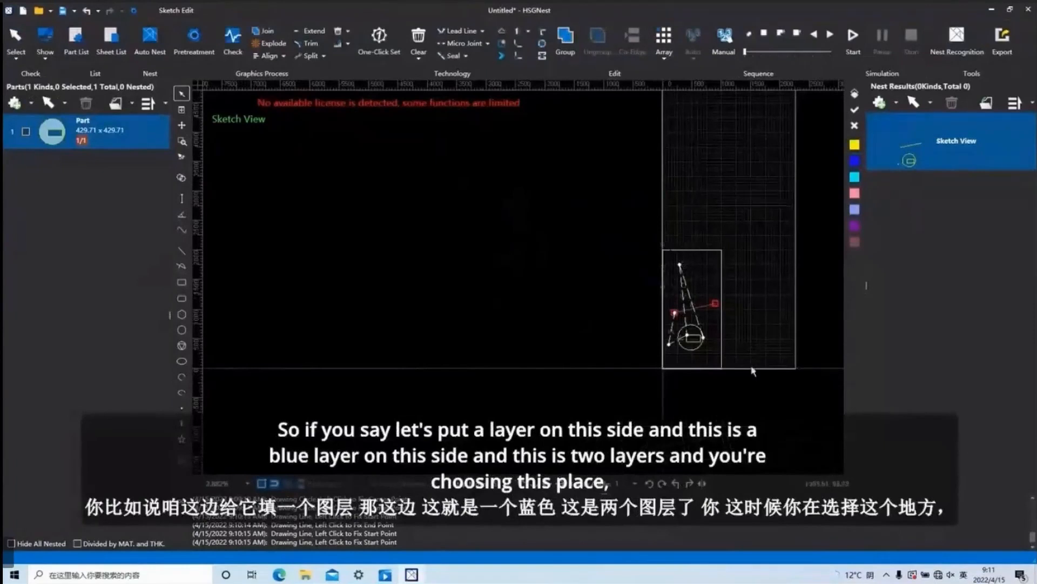
Select the whole drawing, and use Select By Layer to select only the Layer 1 contours.
drag(753, 371, 612, 198)
click(15, 39)
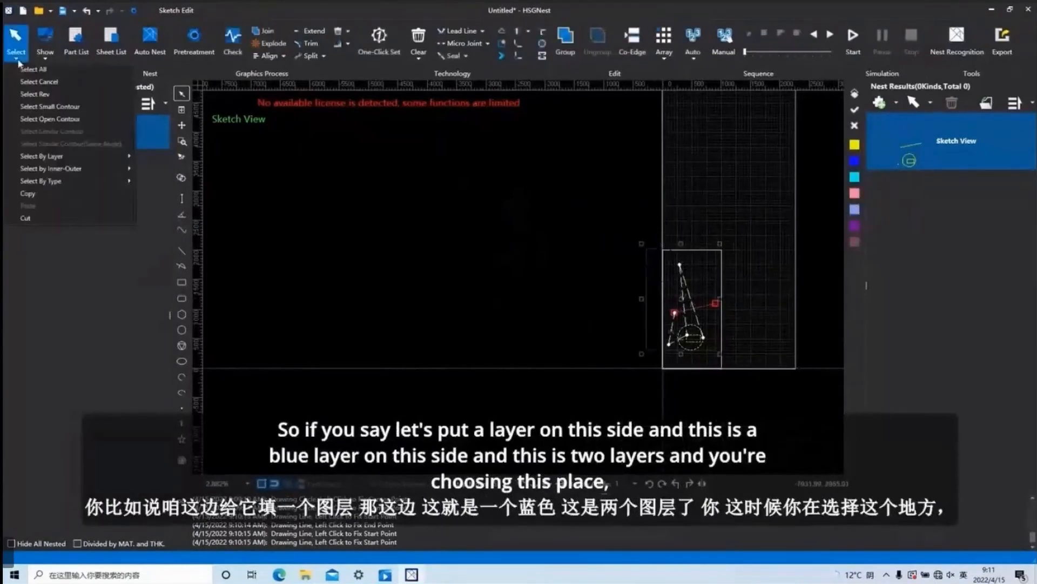
mouse_move(94, 156)
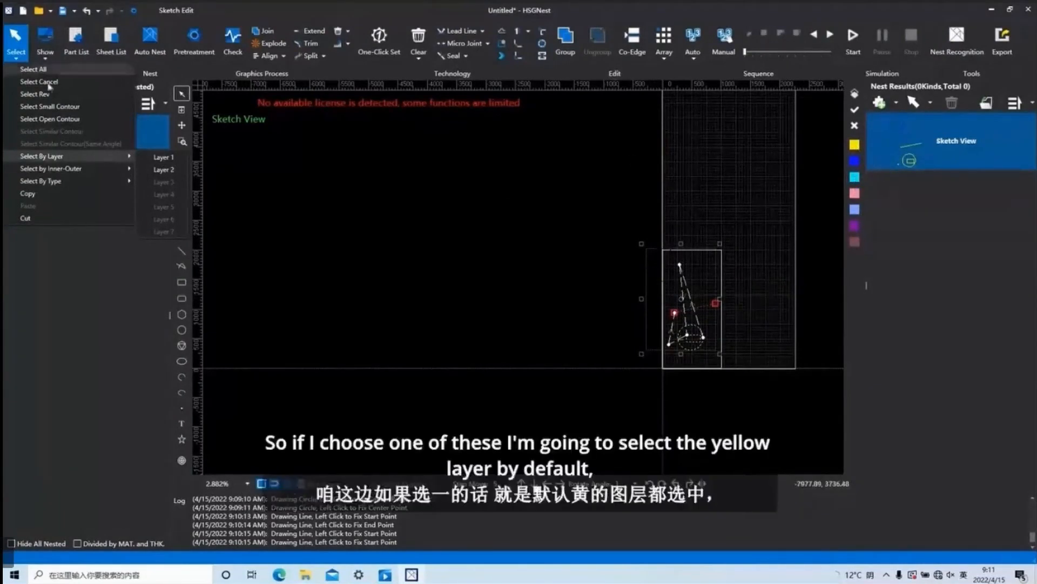
click(169, 159)
scroll(685, 357, up, 5)
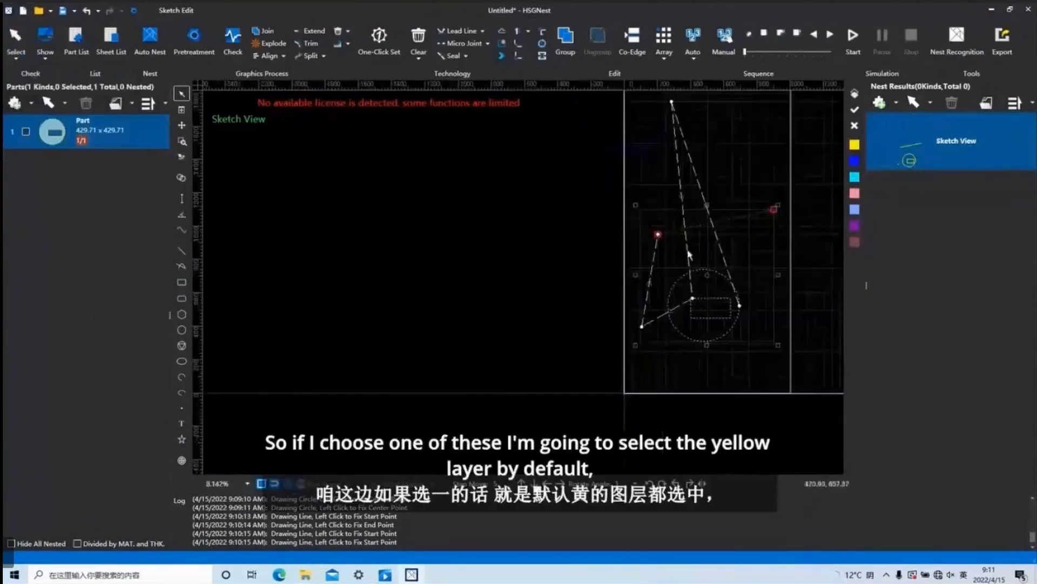
Use Select By Layer to select the Layer 2 contour.
click(16, 44)
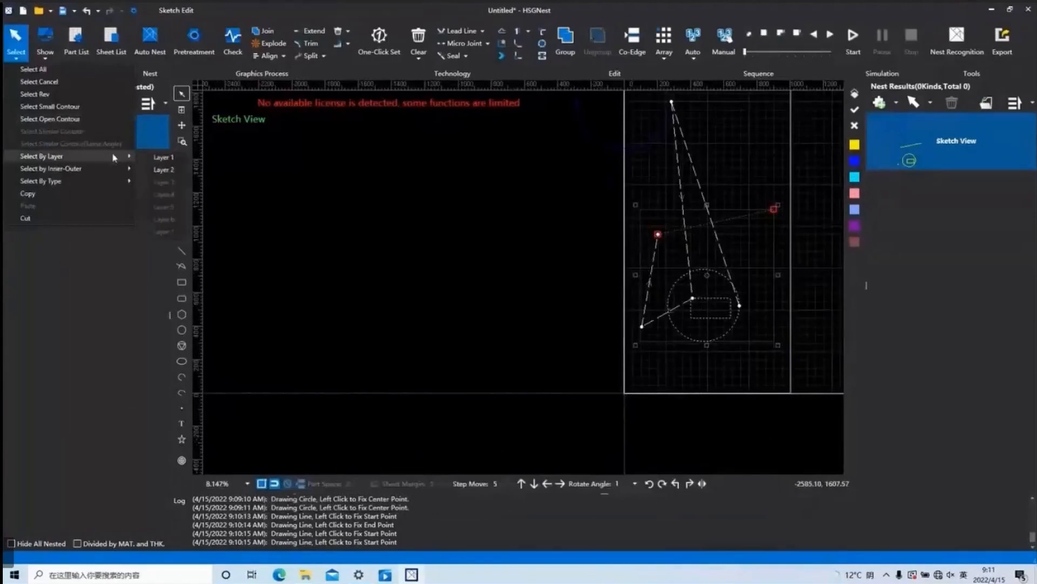
click(169, 157)
scroll(670, 237, up, 2)
scroll(669, 237, down, 3)
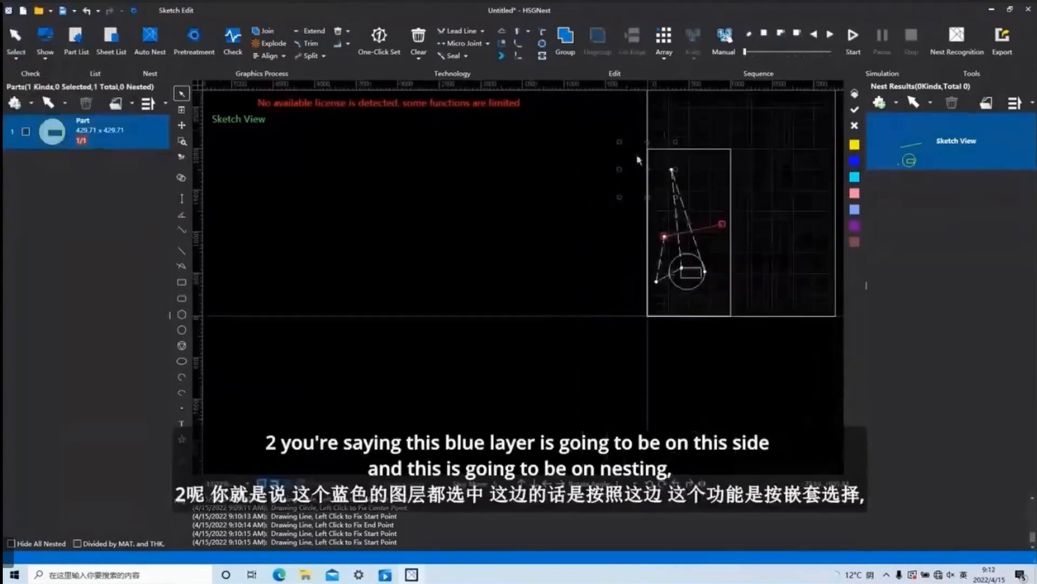
Clear the selection and select the inner contours of the nested shapes with Select by Inner-Outer.
click(16, 43)
mouse_move(109, 173)
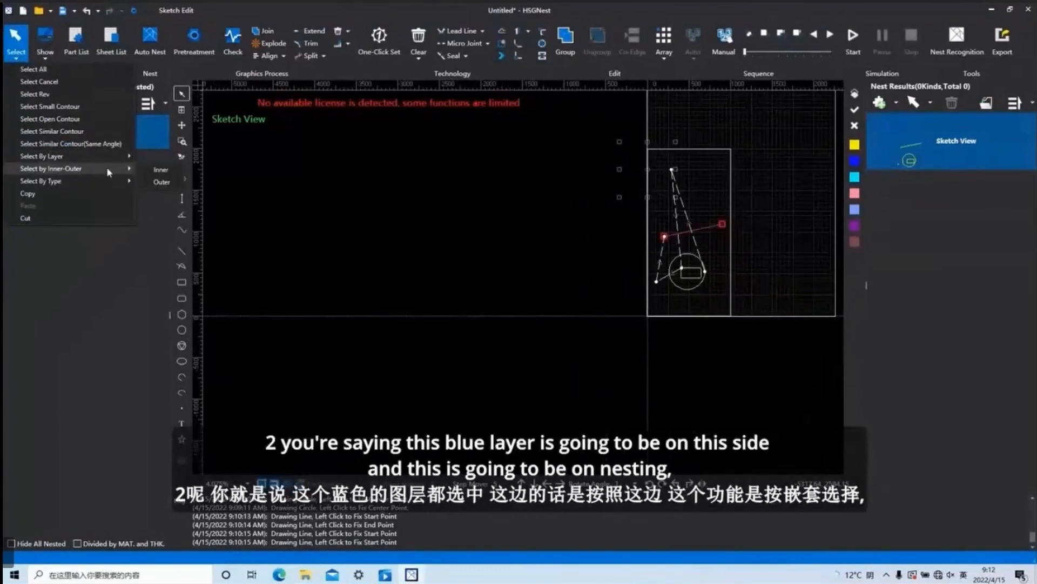
scroll(651, 260, up, 2)
scroll(653, 252, down, 3)
scroll(681, 256, up, 5)
click(721, 343)
drag(722, 342, 676, 281)
click(538, 284)
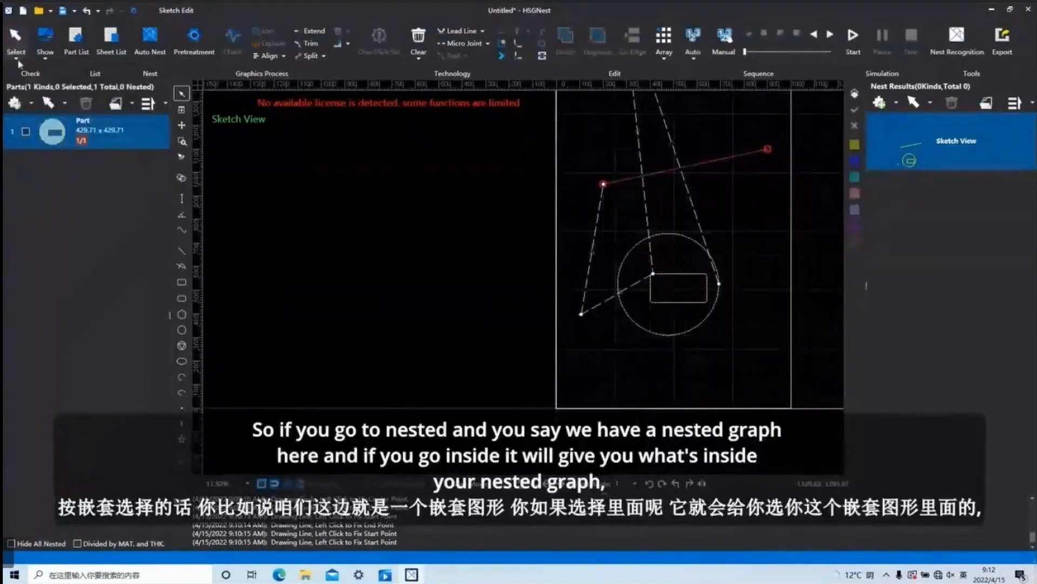
click(15, 41)
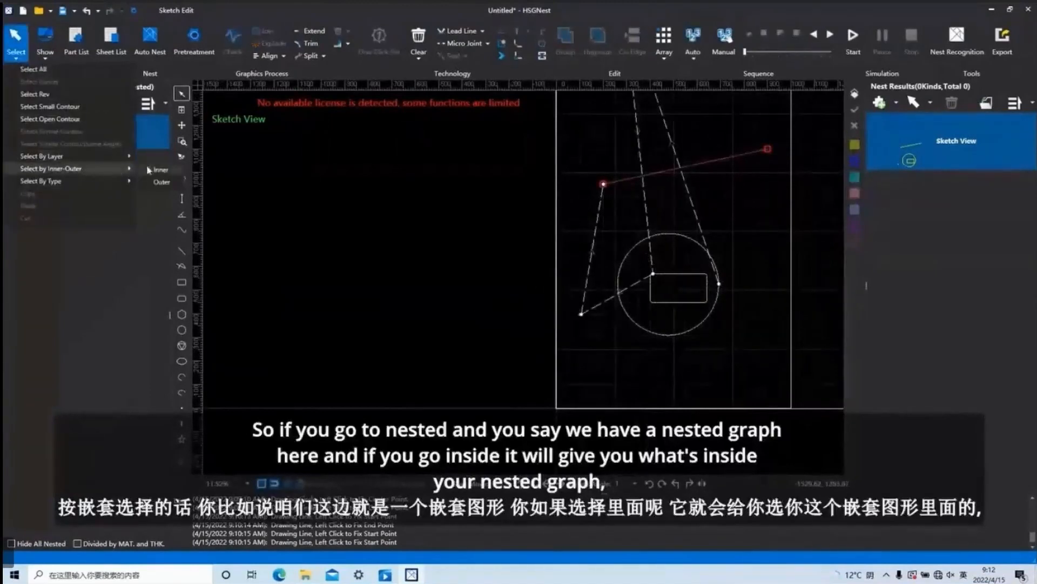
click(161, 170)
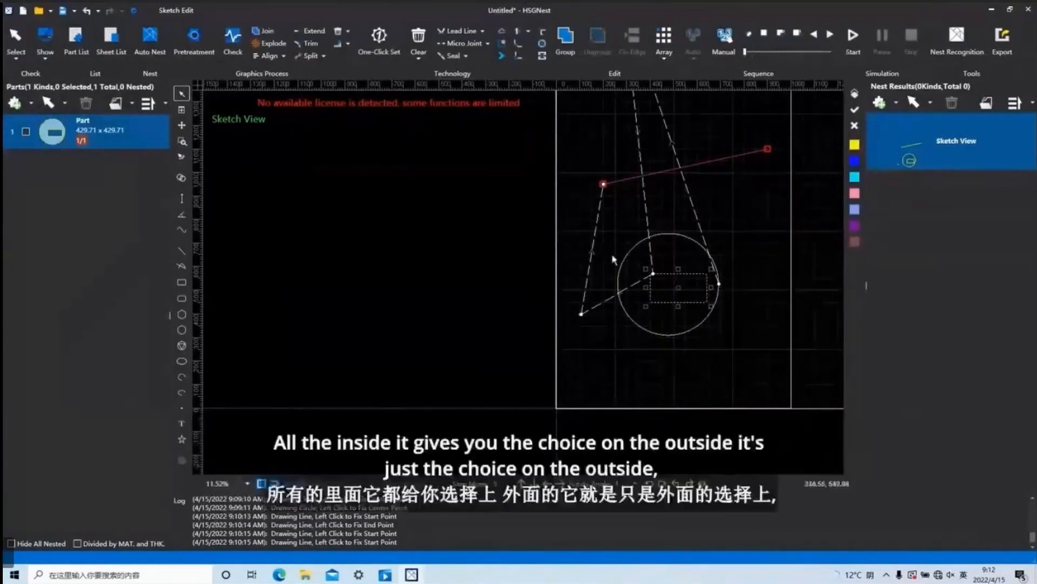
Select the outer contours with the Outer option of Select by Inner-Outer.
click(15, 44)
mouse_move(76, 170)
click(144, 181)
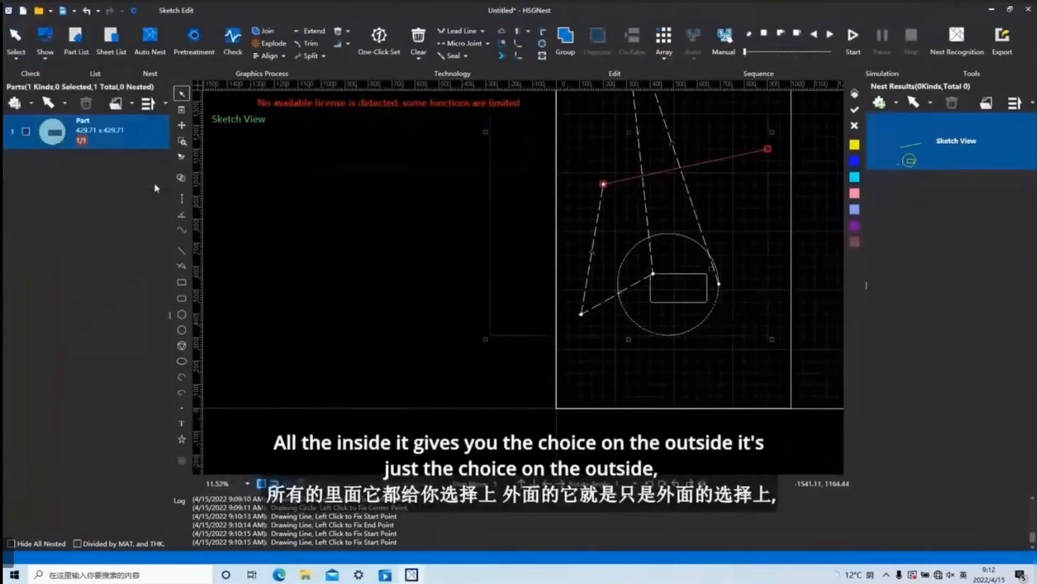
scroll(688, 308, down, 5)
scroll(687, 308, up, 6)
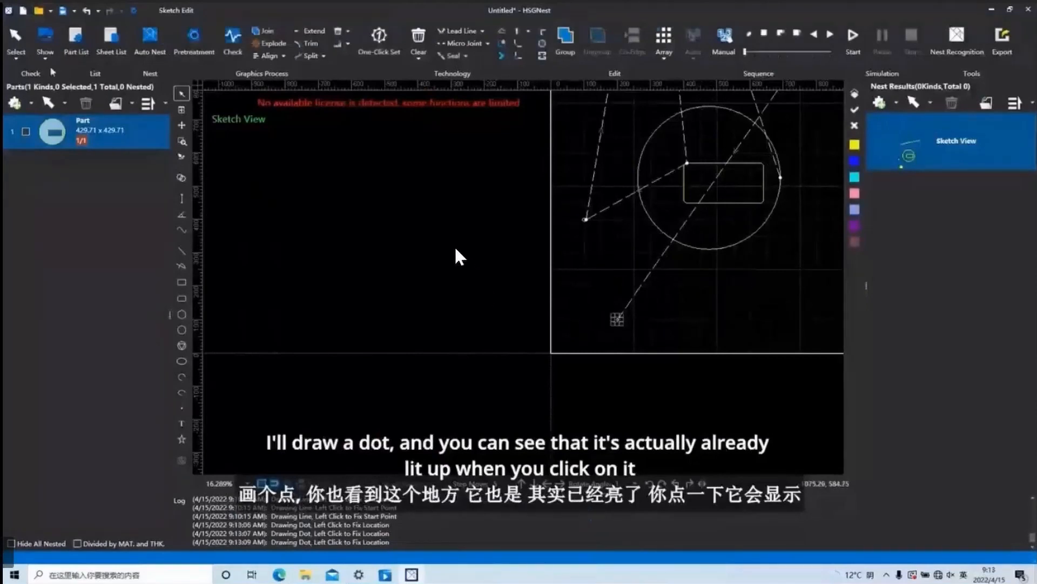
Use Select By Type with the Dot option to select the dot below the circle.
click(25, 60)
mouse_move(108, 181)
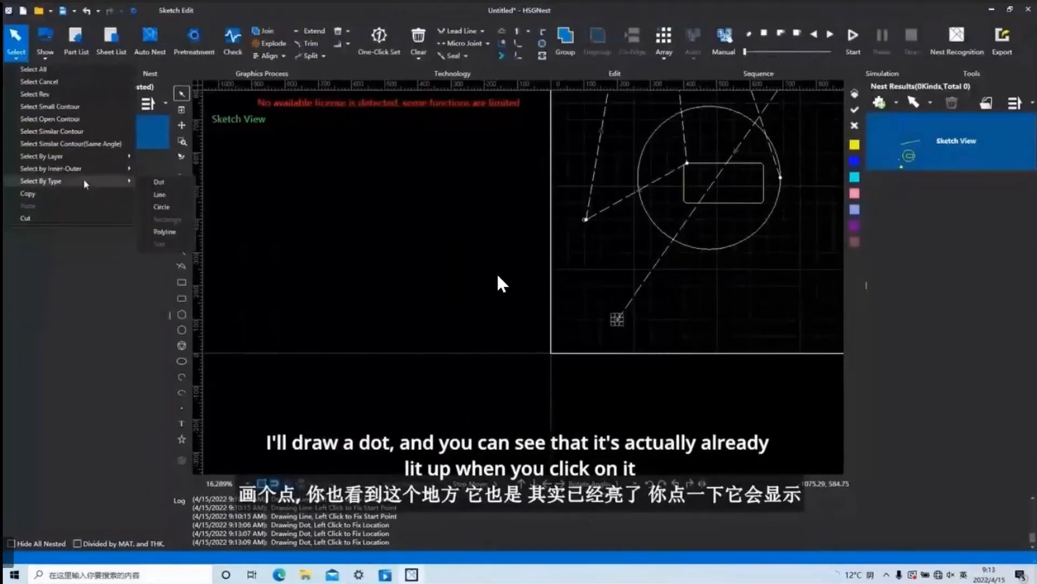
click(160, 183)
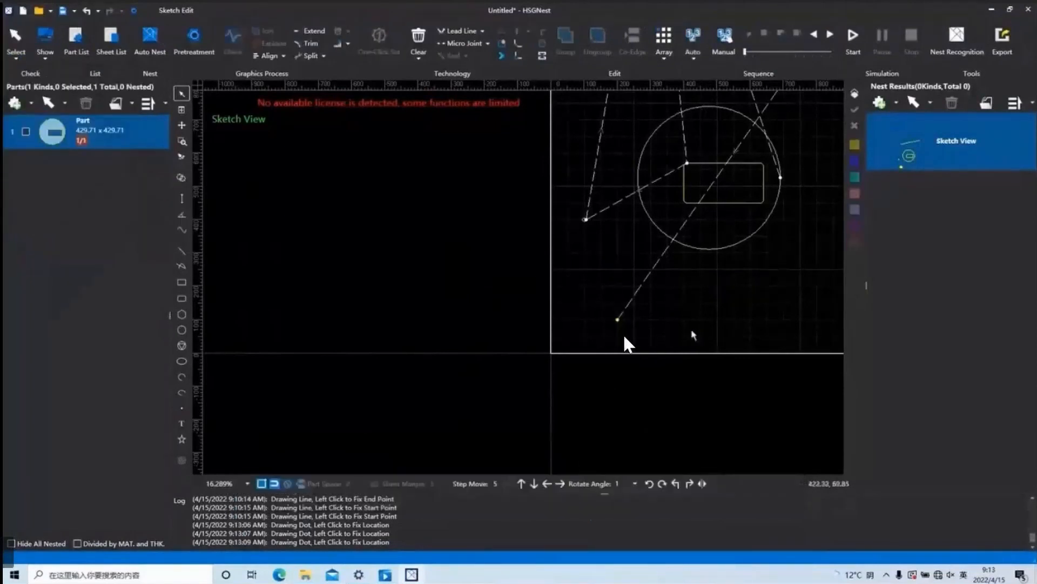
click(16, 40)
mouse_move(126, 180)
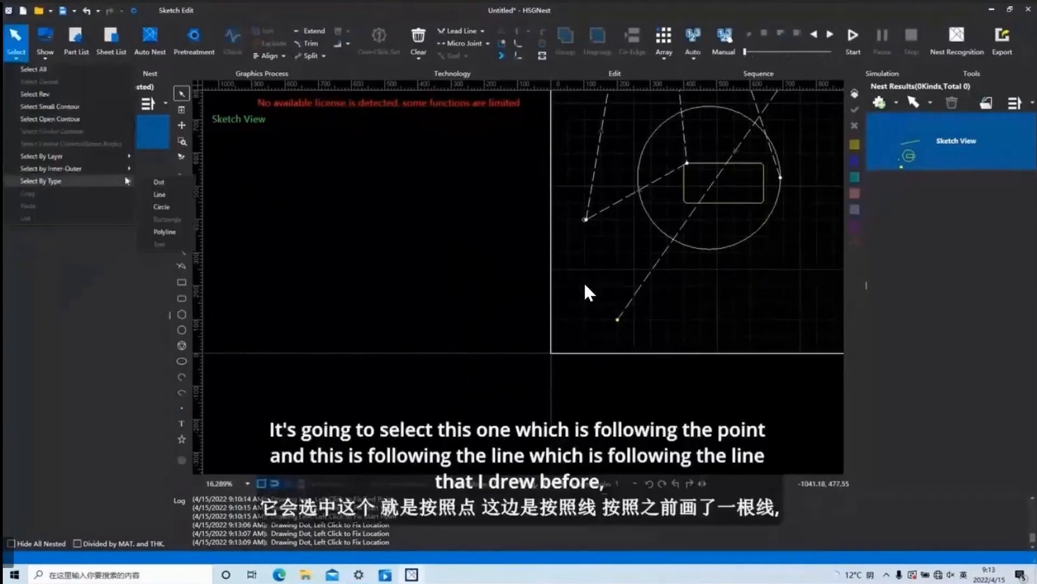
click(159, 182)
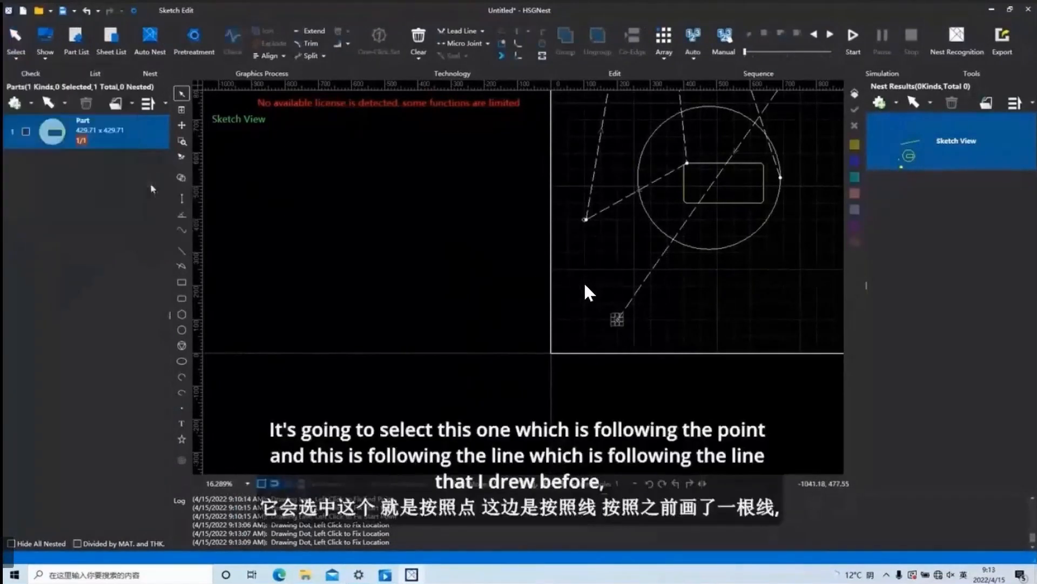
Use Select By Type with the Line option to select the straight line.
click(18, 58)
mouse_move(126, 180)
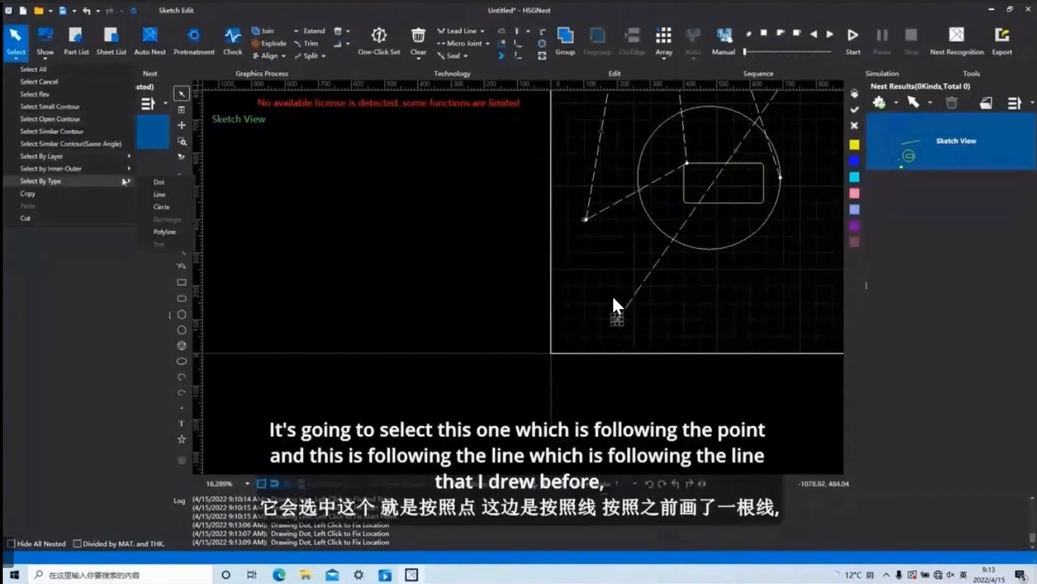
click(162, 195)
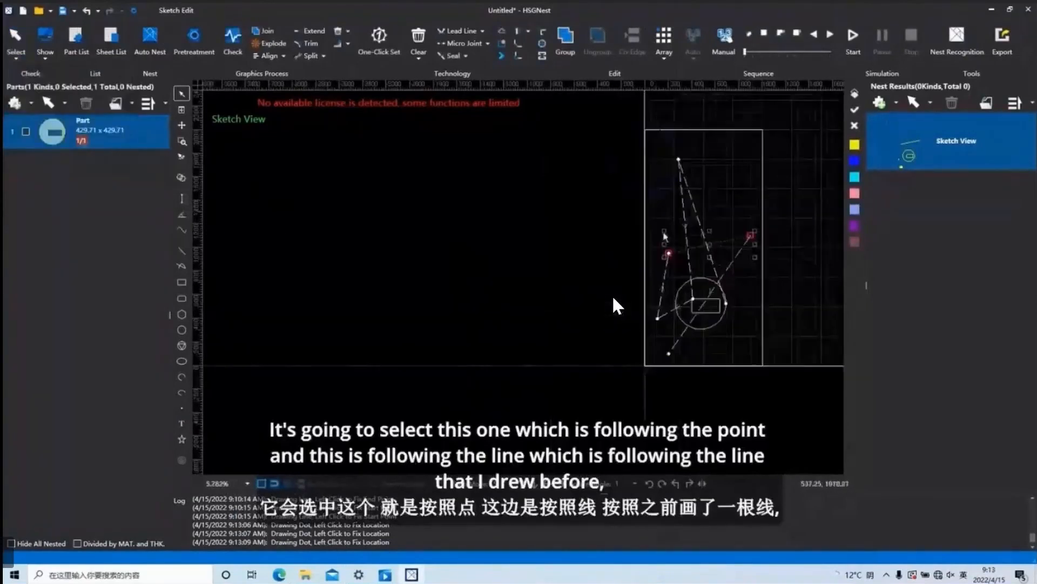
Use Select By Type with the Circle option to select the circles in the sketch.
click(17, 58)
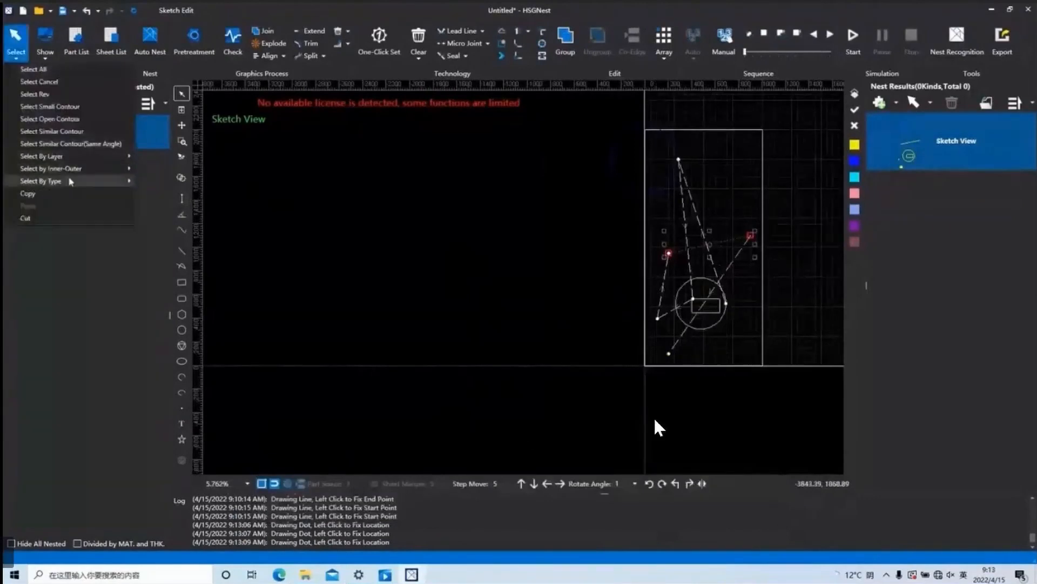
mouse_move(108, 181)
click(159, 208)
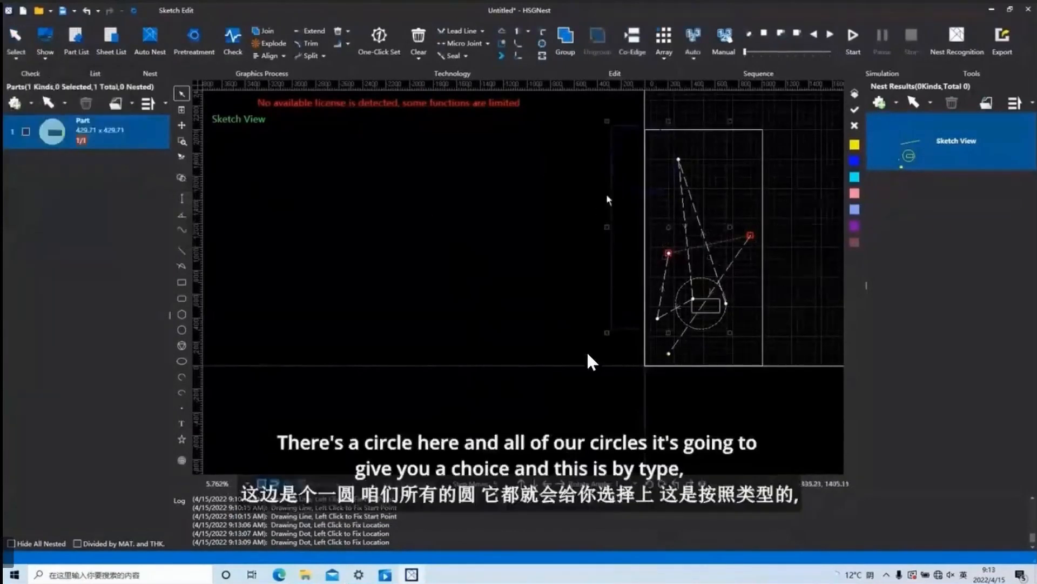
Use Select By Type with the Polyline option to select the rounded rectangle inside the circle.
click(16, 54)
mouse_move(65, 181)
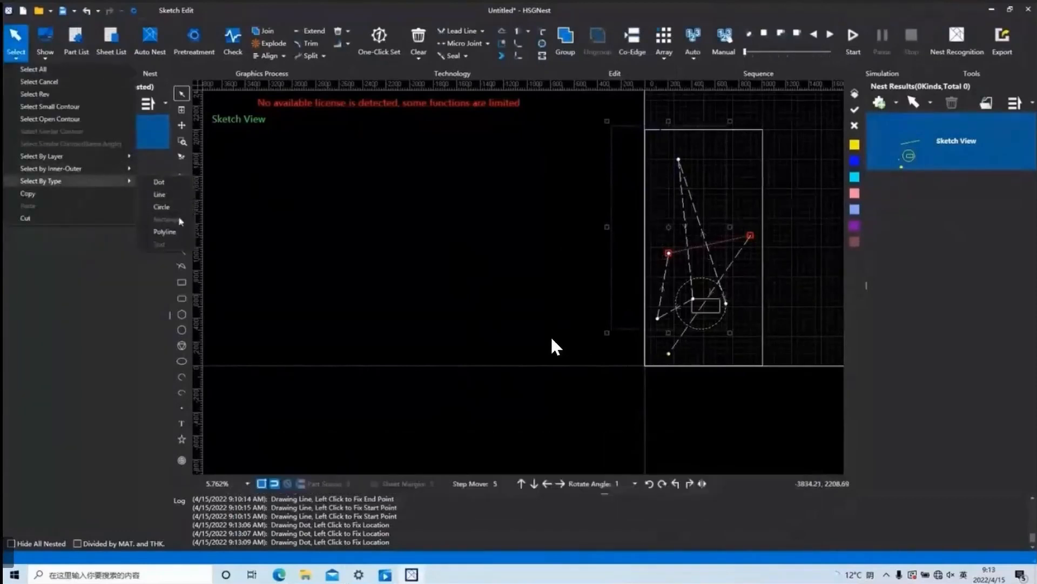
click(165, 231)
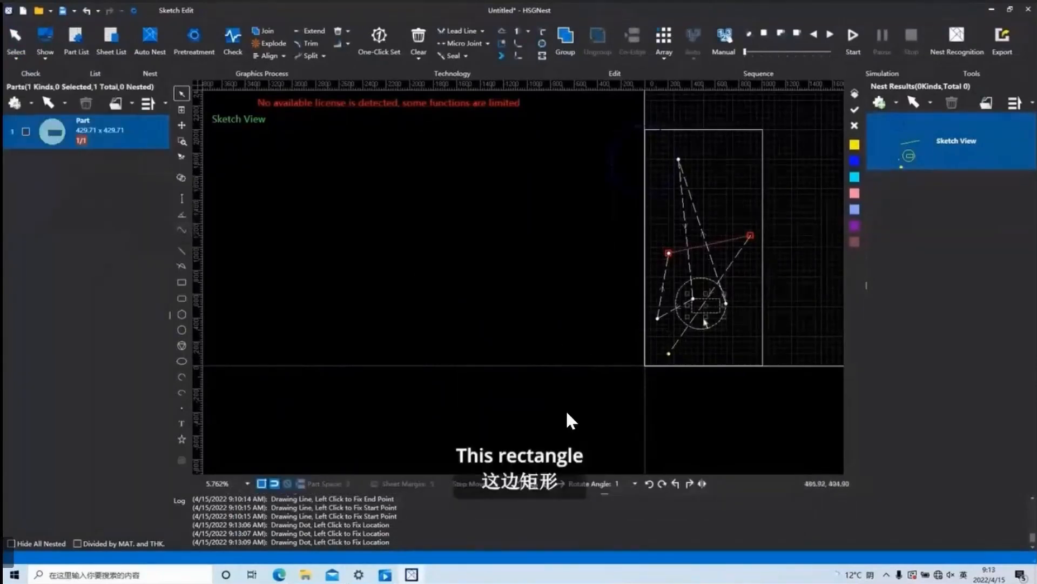
Clear the selection and draw a hexagon with the Polygon tool outside the sheet's left edge.
click(16, 43)
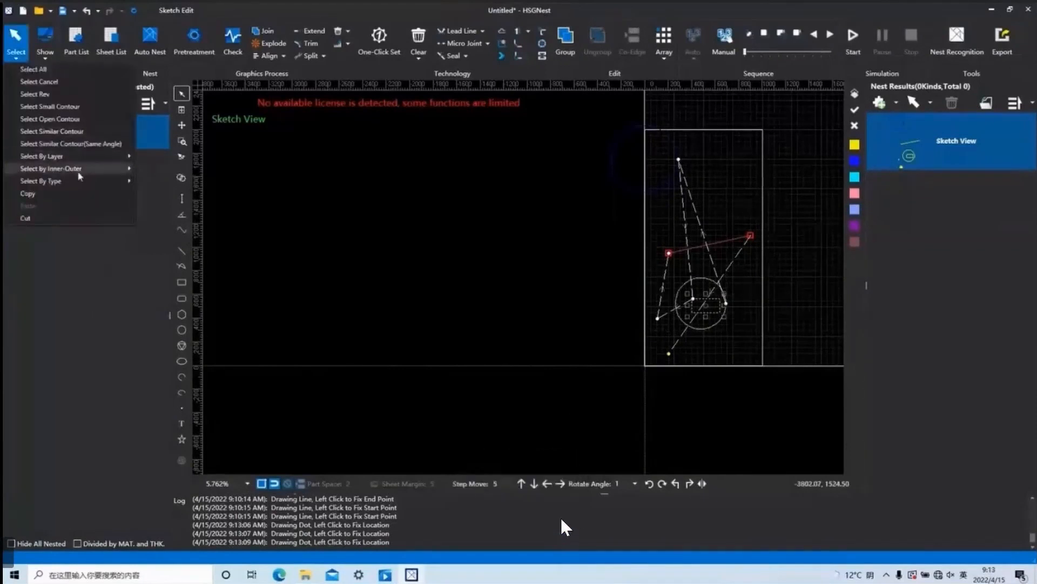
mouse_move(83, 180)
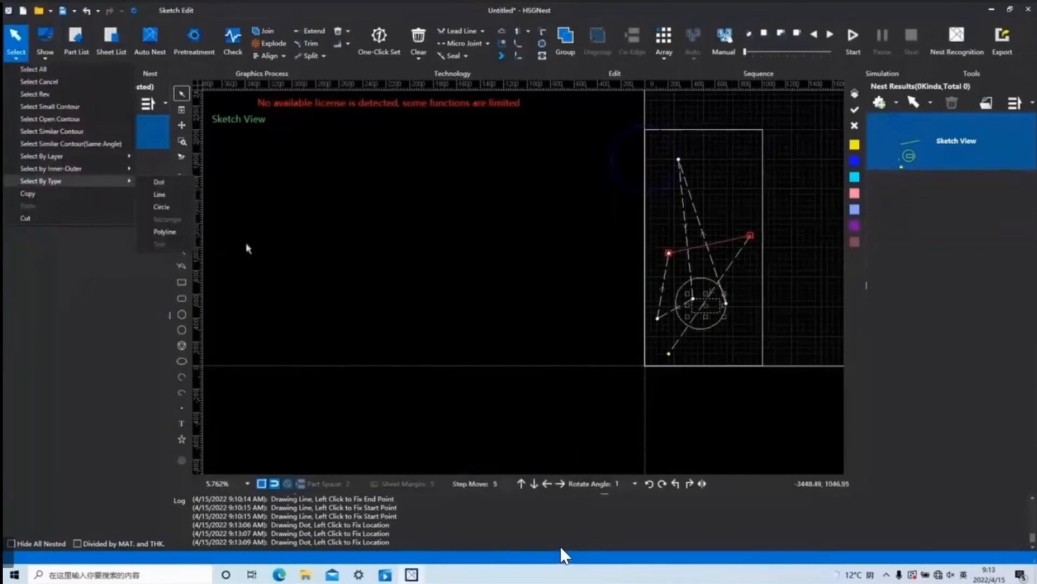
click(338, 293)
click(181, 314)
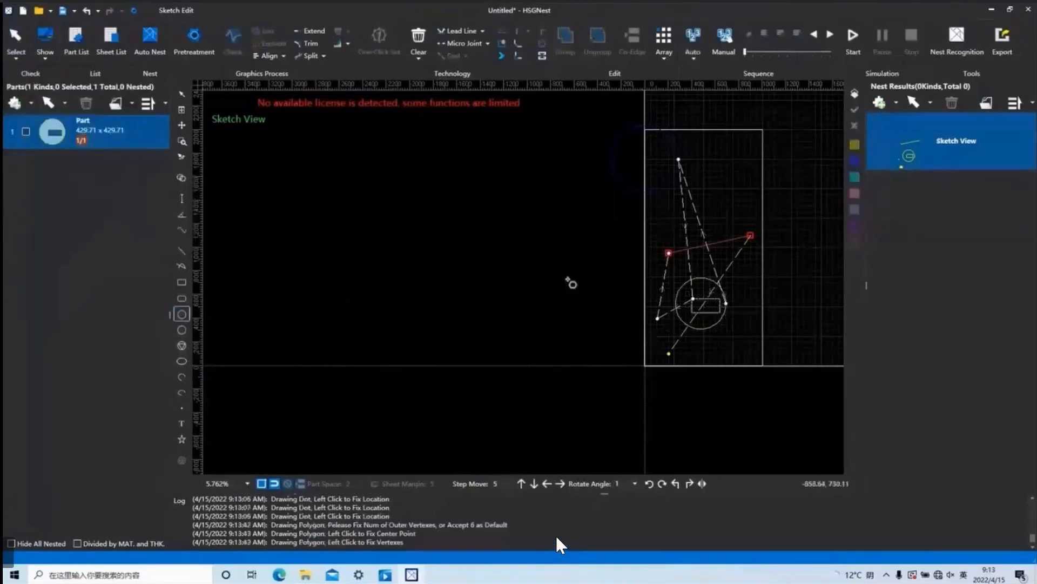
click(568, 280)
click(586, 302)
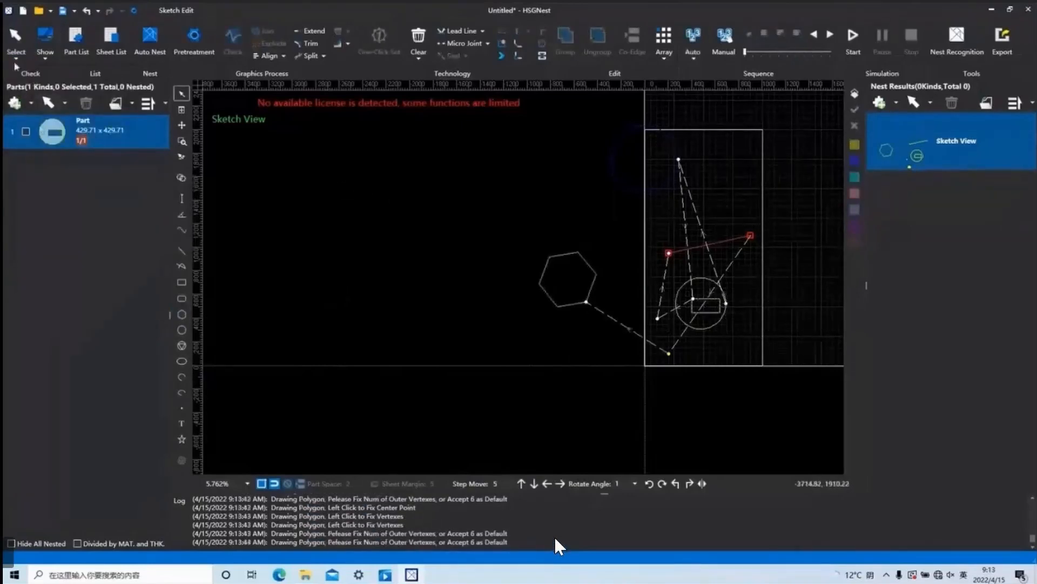
With the hexagon in the sketch, select the polyline contours again using Select By Type.
click(16, 43)
mouse_move(92, 181)
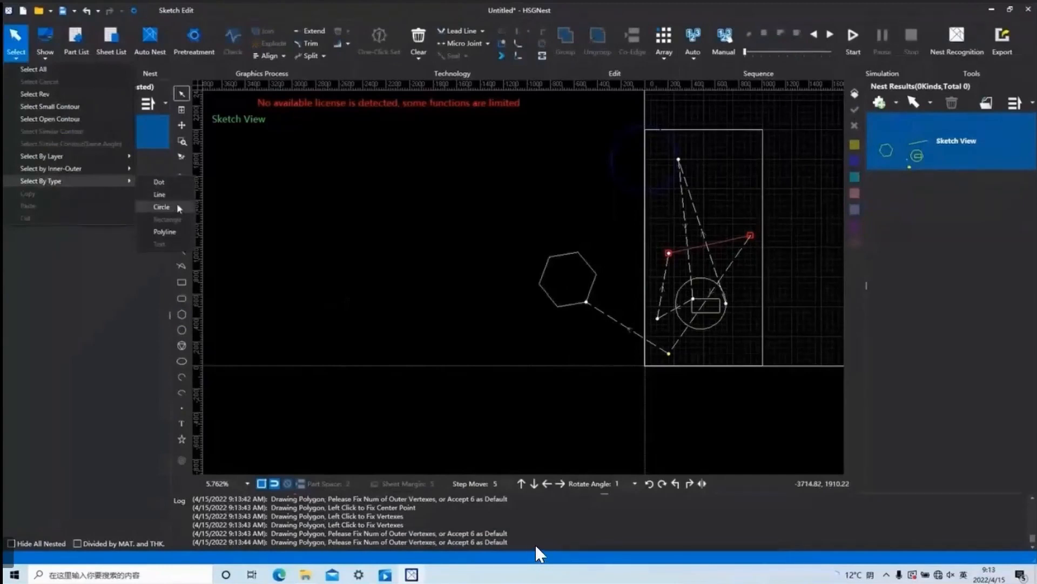
scroll(657, 278, up, 5)
scroll(658, 279, up, 2)
scroll(579, 259, down, 7)
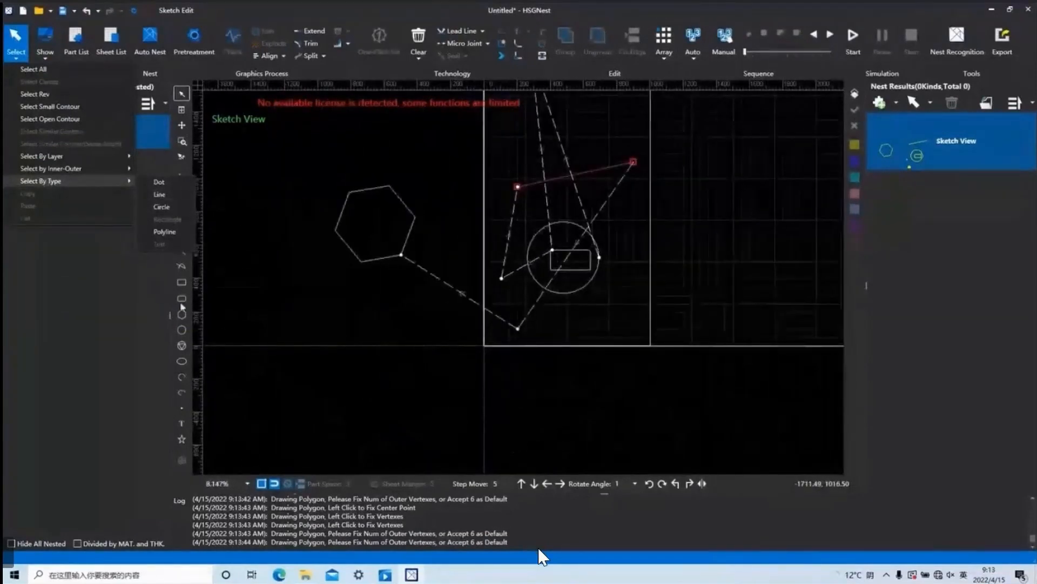
click(169, 232)
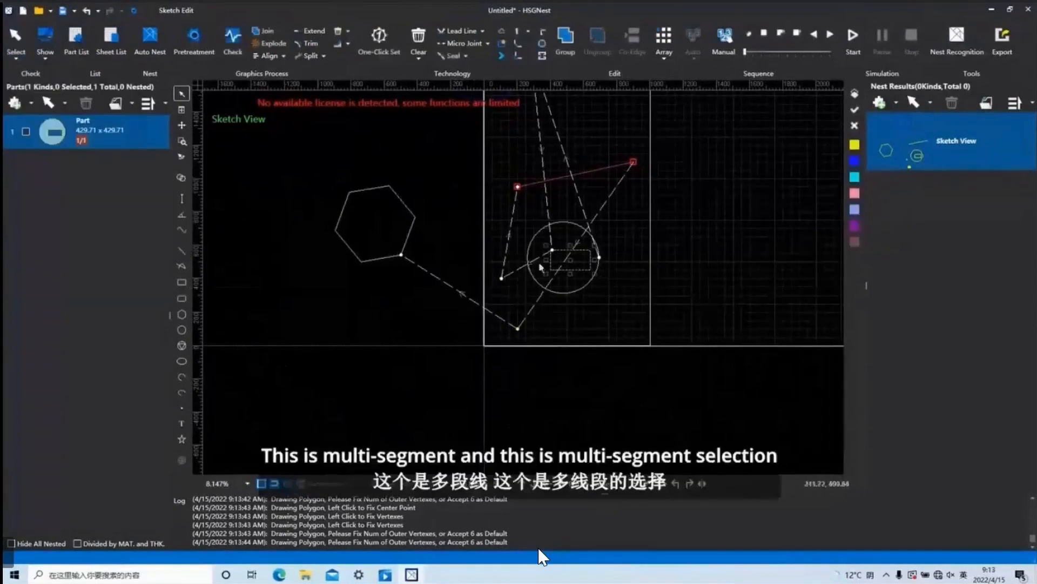
Draw a small sharp-cornered rectangle below the hexagon.
click(16, 58)
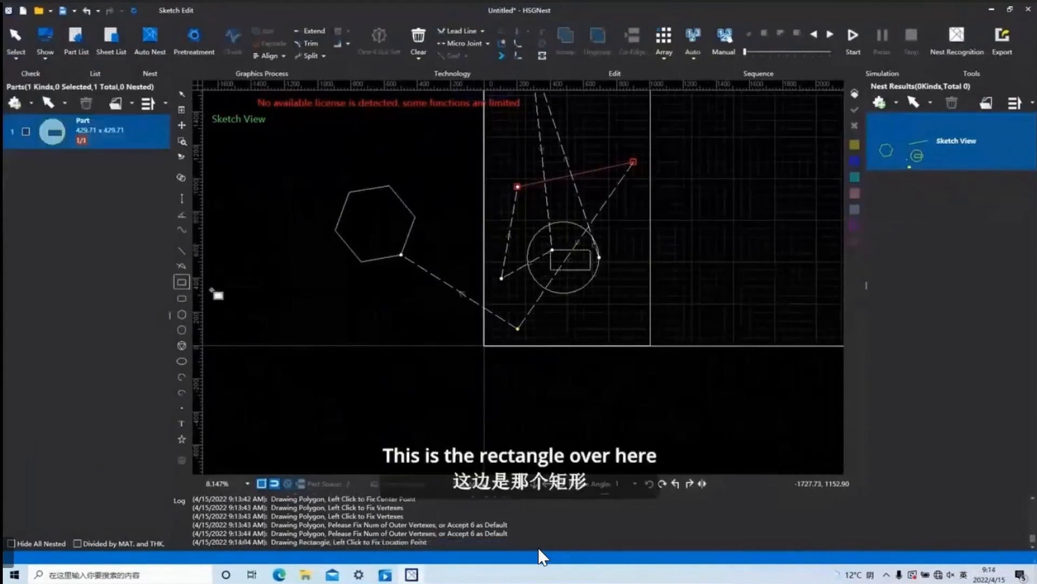
click(307, 314)
click(345, 301)
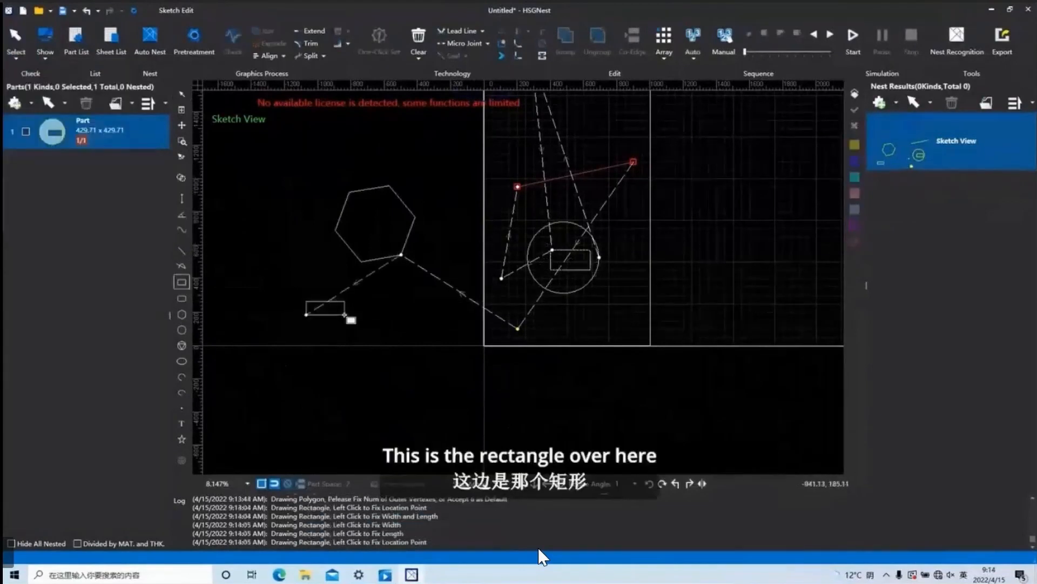
Use Select By Type with the Rectangle option to select the small rectangle below the hexagon.
click(16, 58)
mouse_move(81, 181)
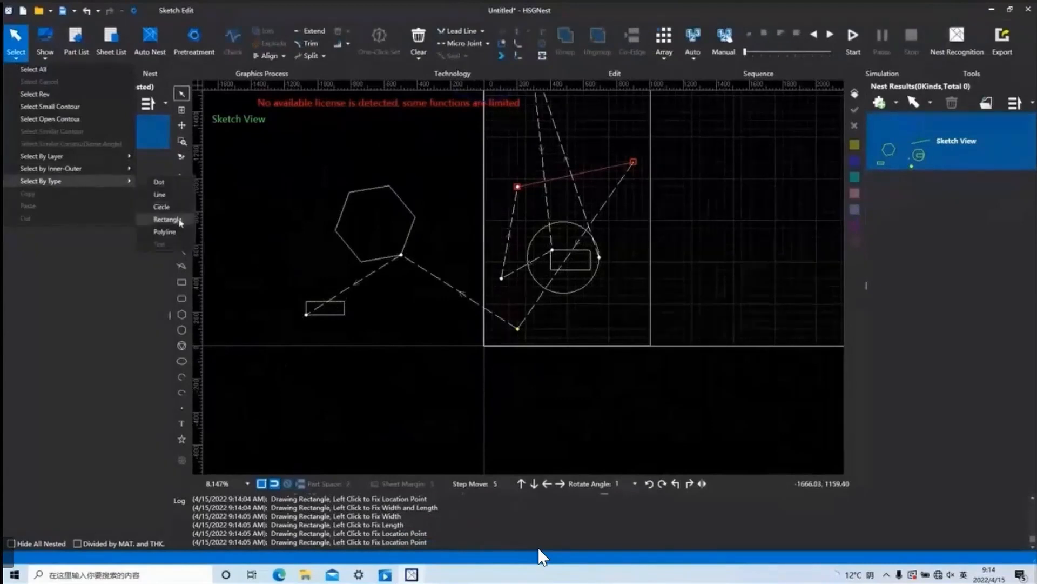
click(168, 220)
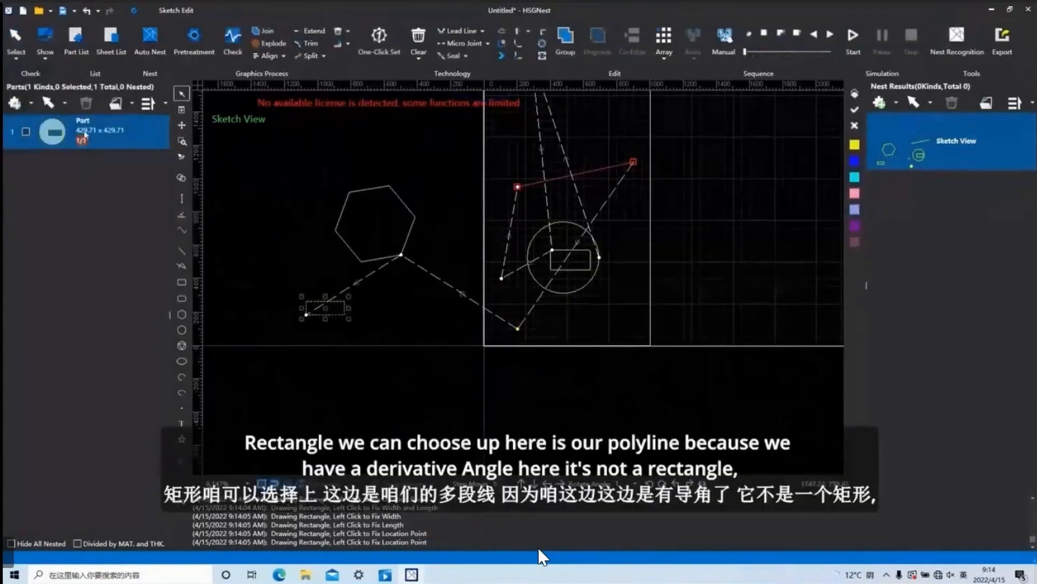
Select the polyline contour inside the circle by type and examine its rounded corners up close.
click(16, 58)
mouse_move(81, 181)
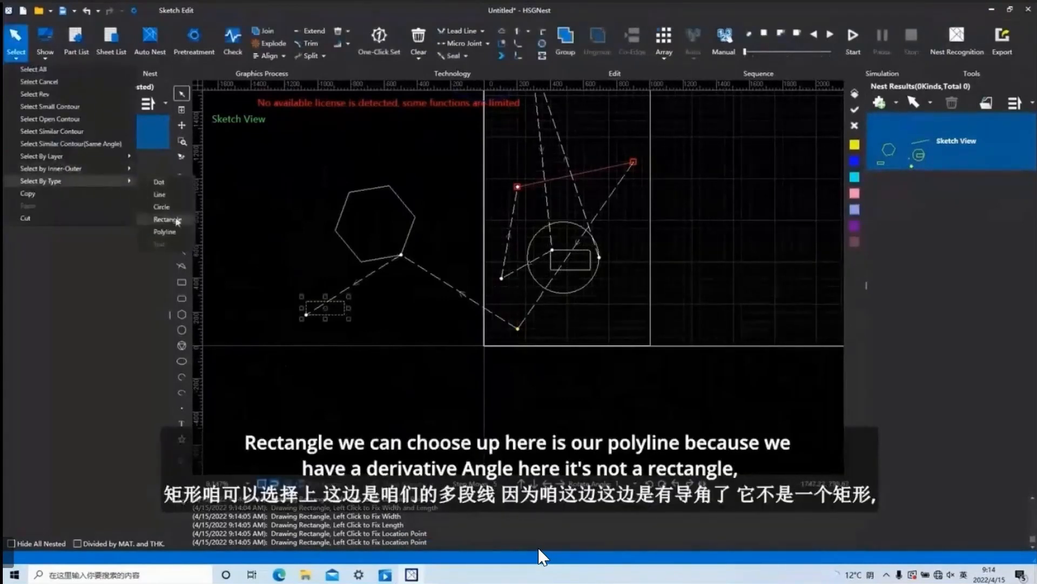
click(172, 219)
scroll(555, 258, up, 10)
scroll(556, 258, down, 4)
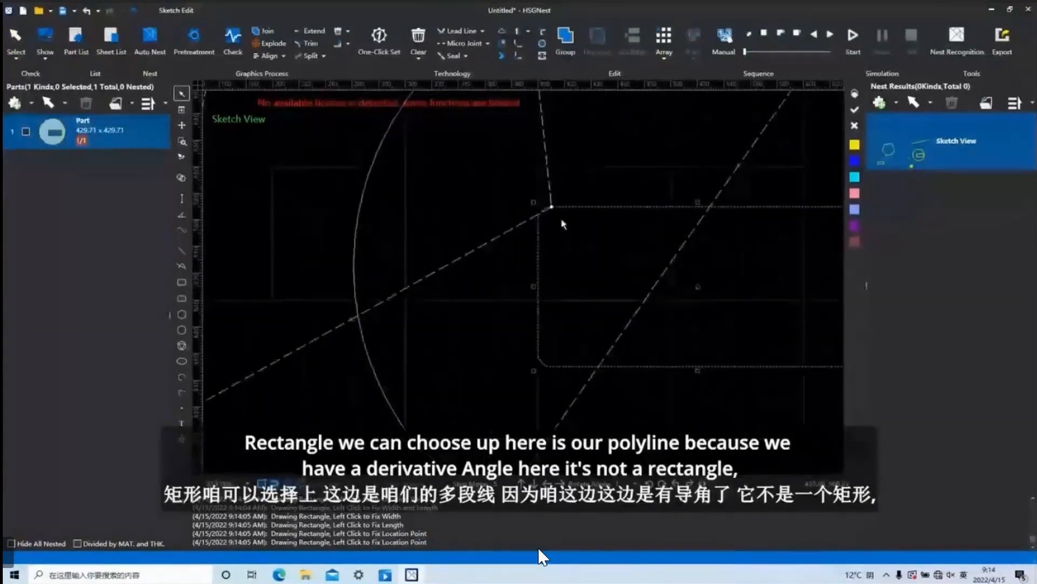
scroll(562, 223, down, 4)
Place a text object with the default content "Text" between the hexagon and the circle.
click(16, 56)
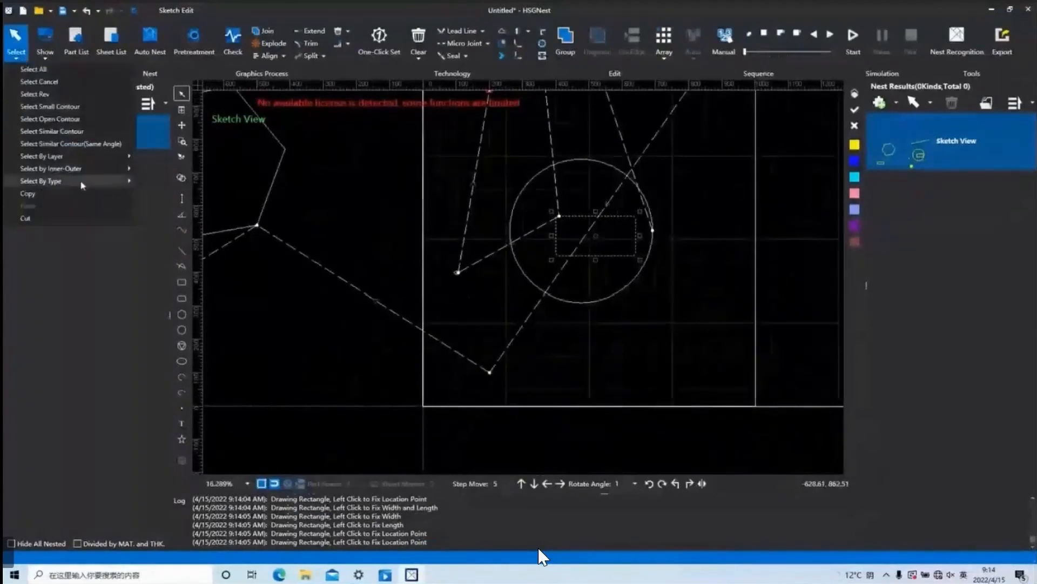
mouse_move(86, 184)
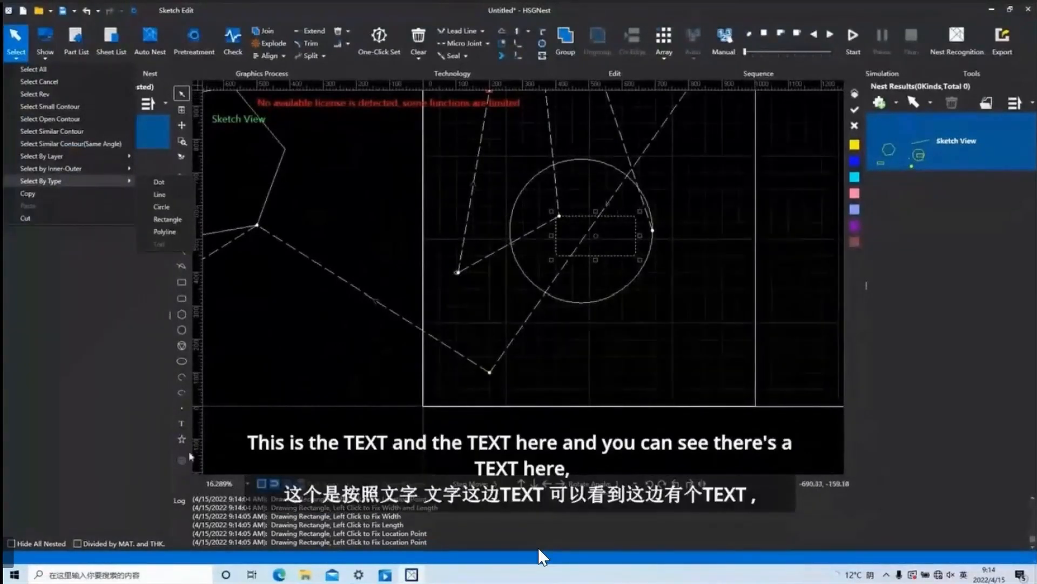
click(182, 425)
click(376, 239)
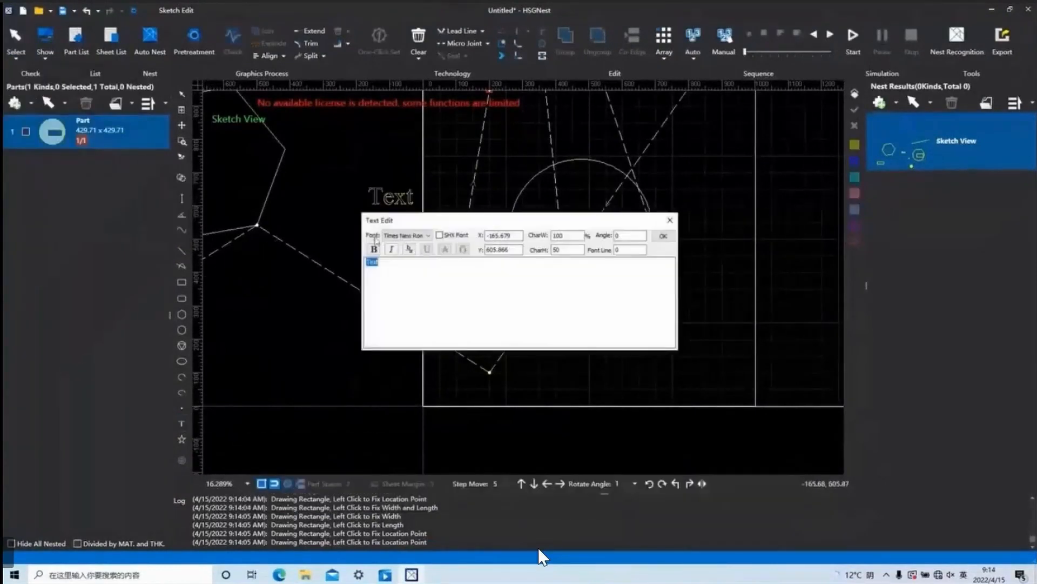
click(671, 220)
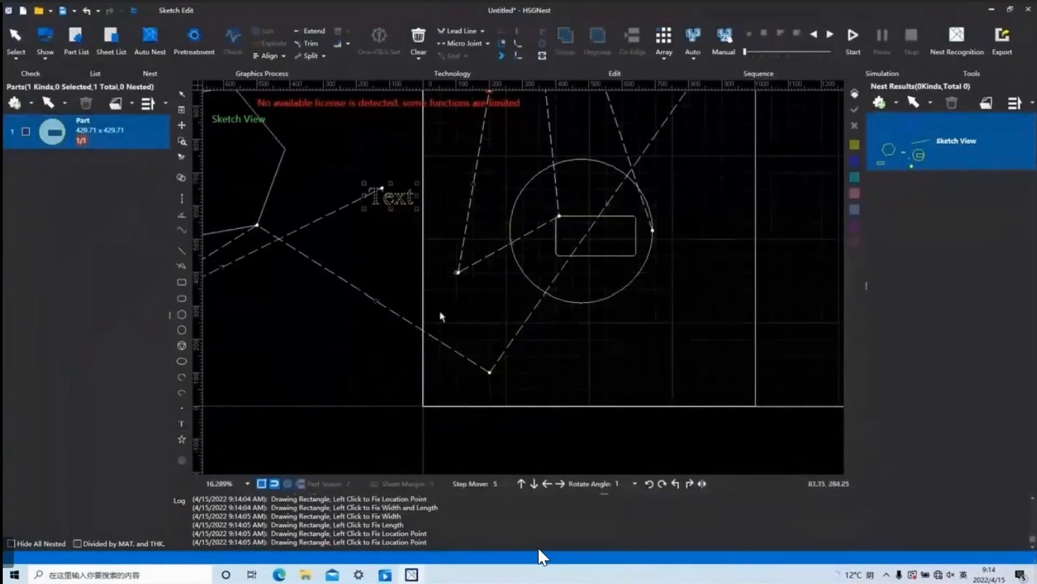
Use Select By Type with the Text option to select the placed text, and show the copy, paste and cut commands.
click(22, 60)
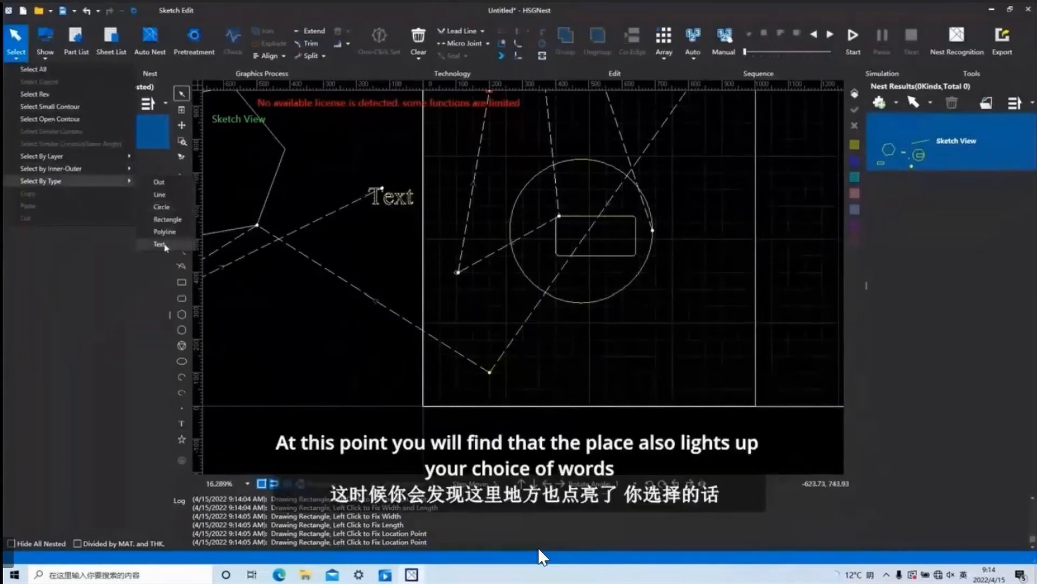
click(167, 246)
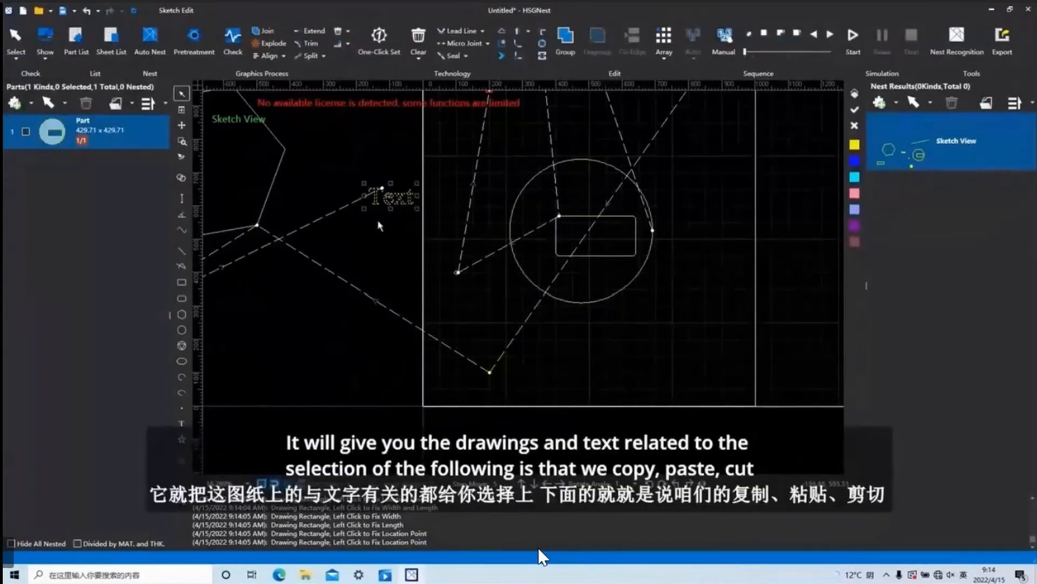
click(13, 60)
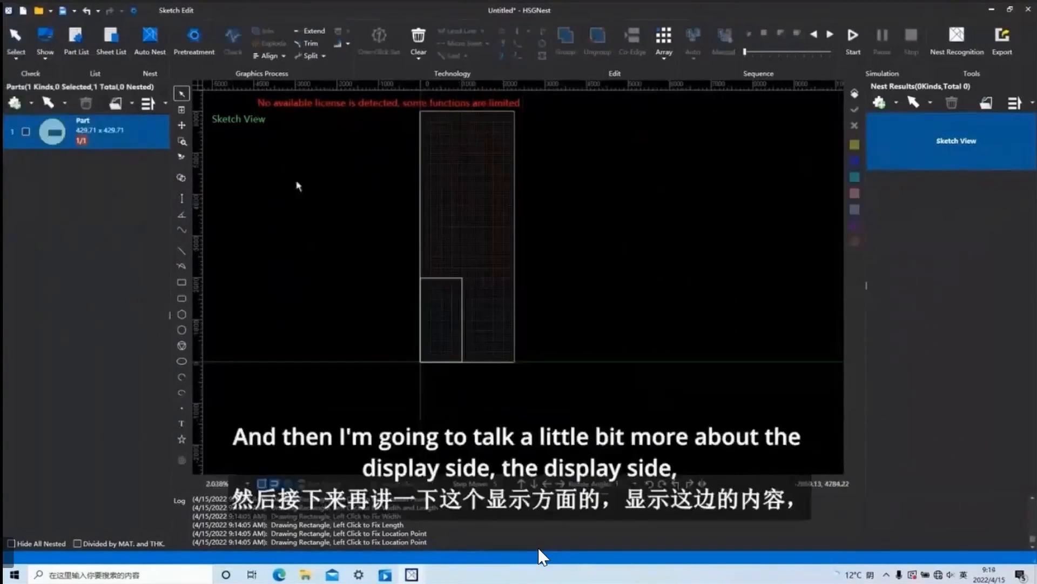
Draw two rectangles on the empty sketch, a small one above the inner sheet outline and a larger one across its upper edge.
click(47, 59)
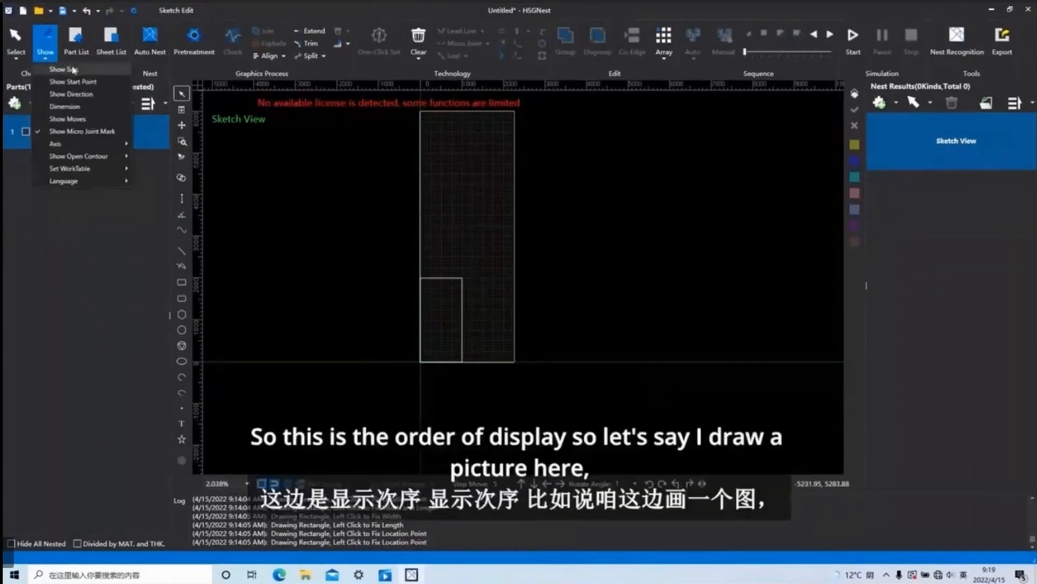
click(183, 283)
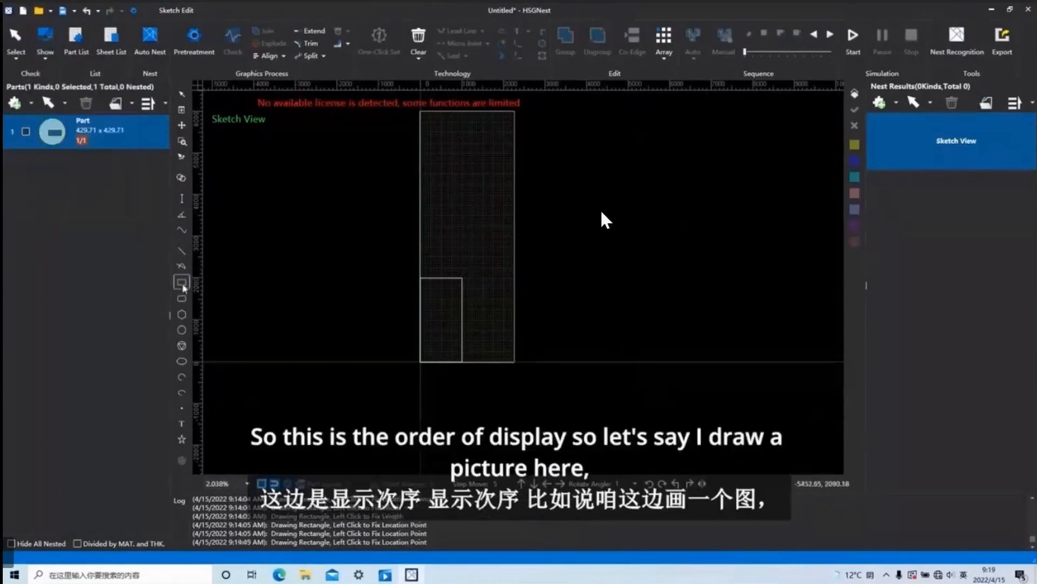
click(437, 242)
click(444, 247)
click(441, 272)
click(463, 286)
right_click(486, 283)
scroll(461, 286, down, 1)
Select both rectangles and switch on Show Seq. to display the contour order.
drag(468, 292, 410, 228)
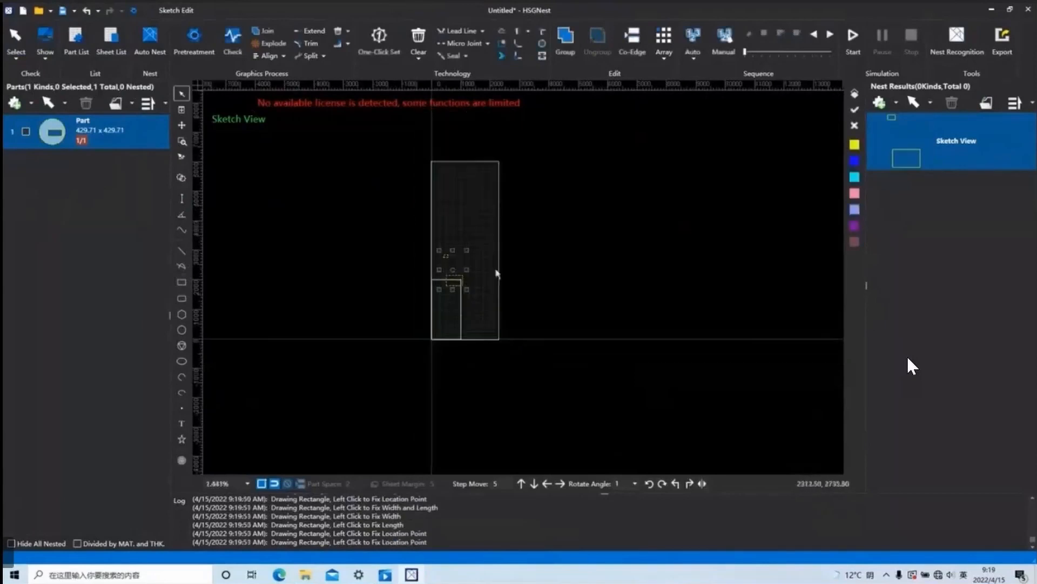
click(46, 44)
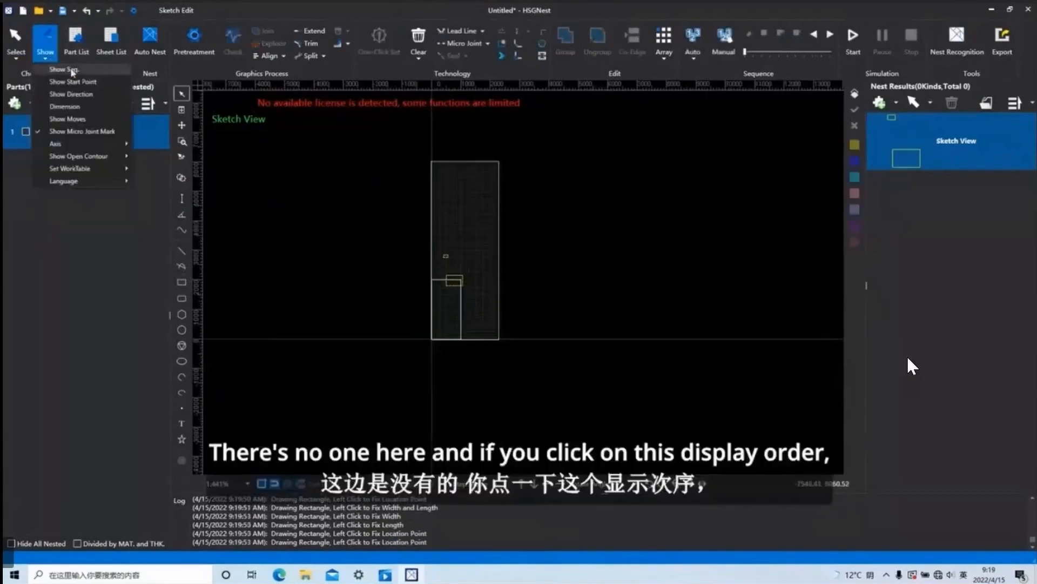
click(72, 71)
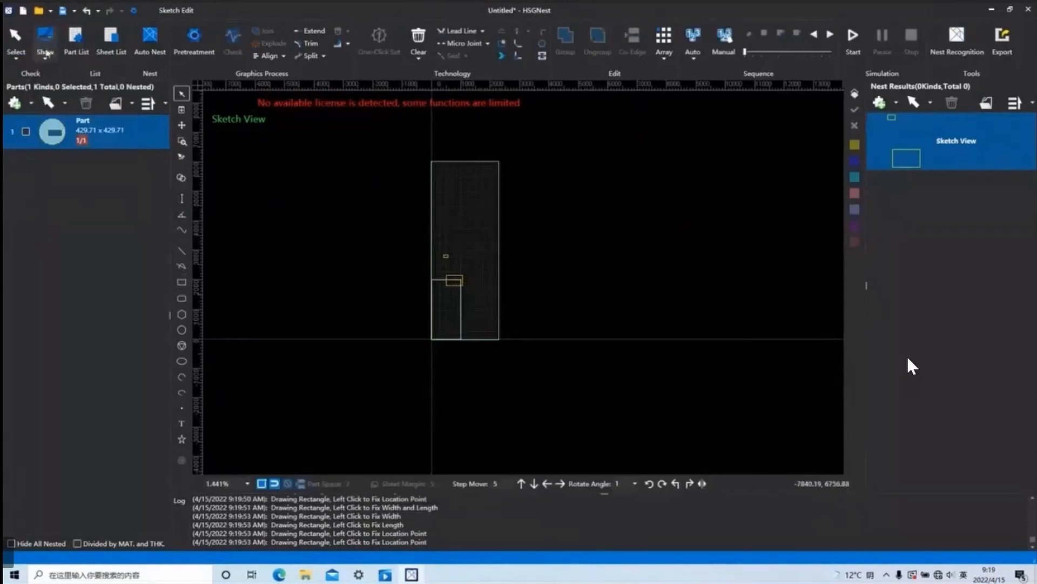
Examine the contour order numbers on the two rectangles and the automatic sequence options.
click(47, 51)
scroll(439, 251, up, 4)
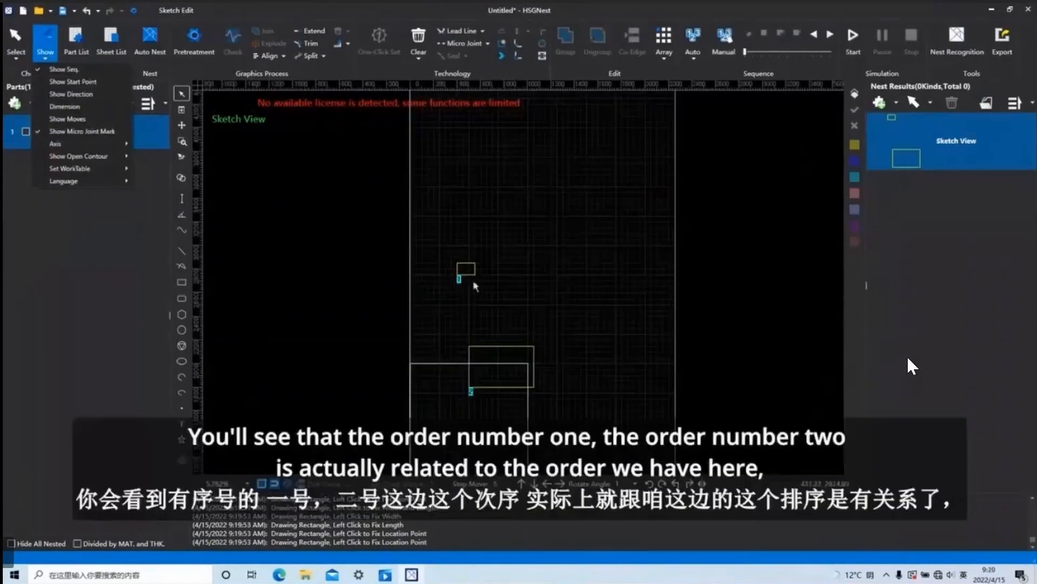
scroll(465, 296, up, 1)
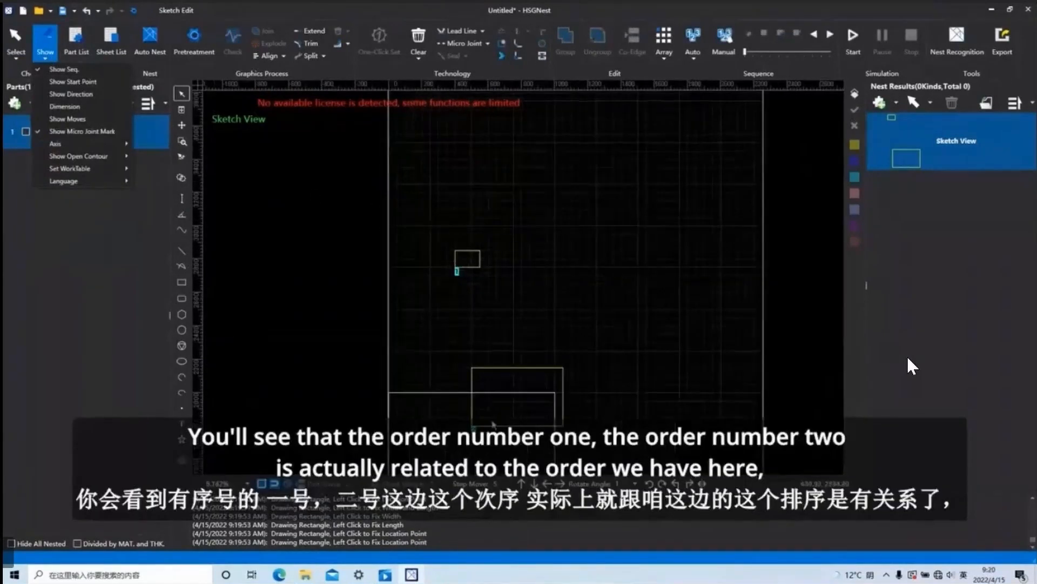
click(698, 59)
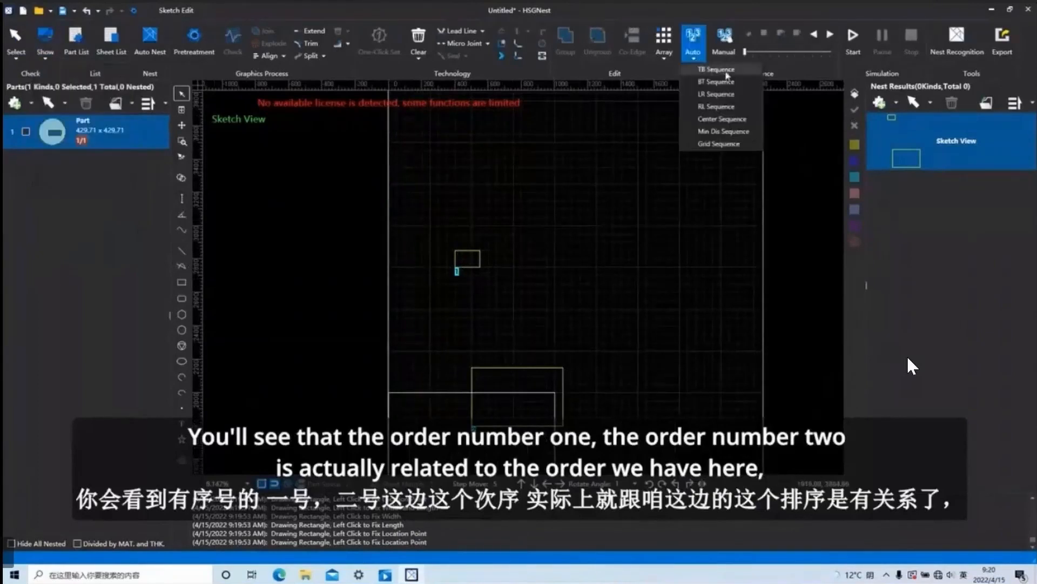
click(702, 82)
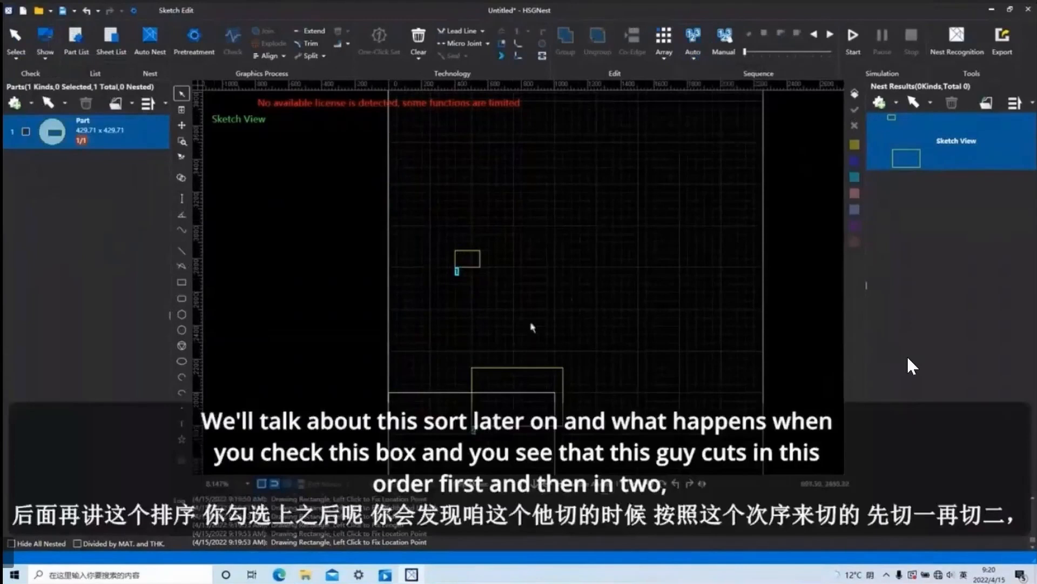
scroll(512, 309, down, 1)
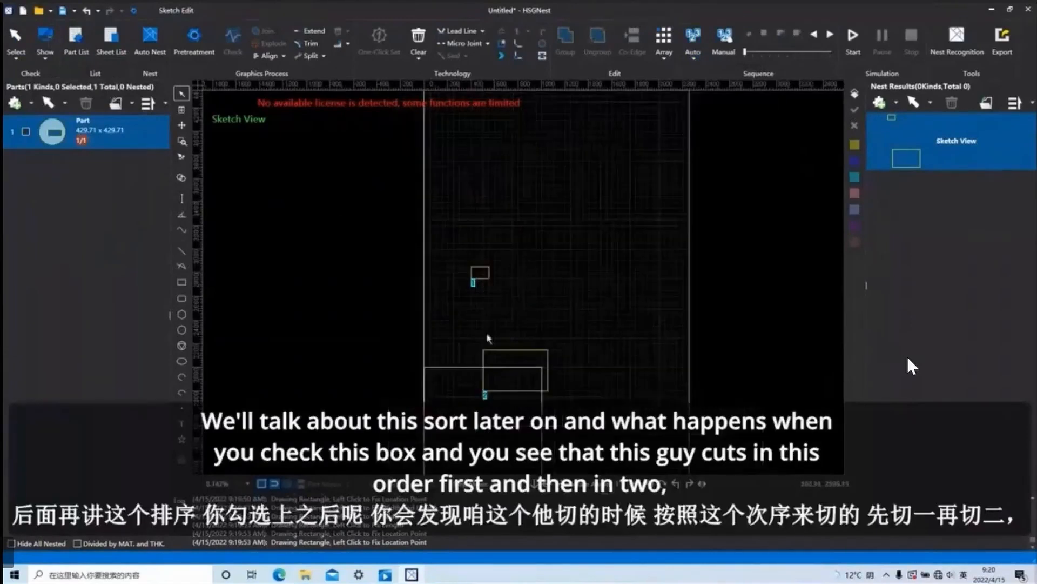
scroll(496, 356, up, 2)
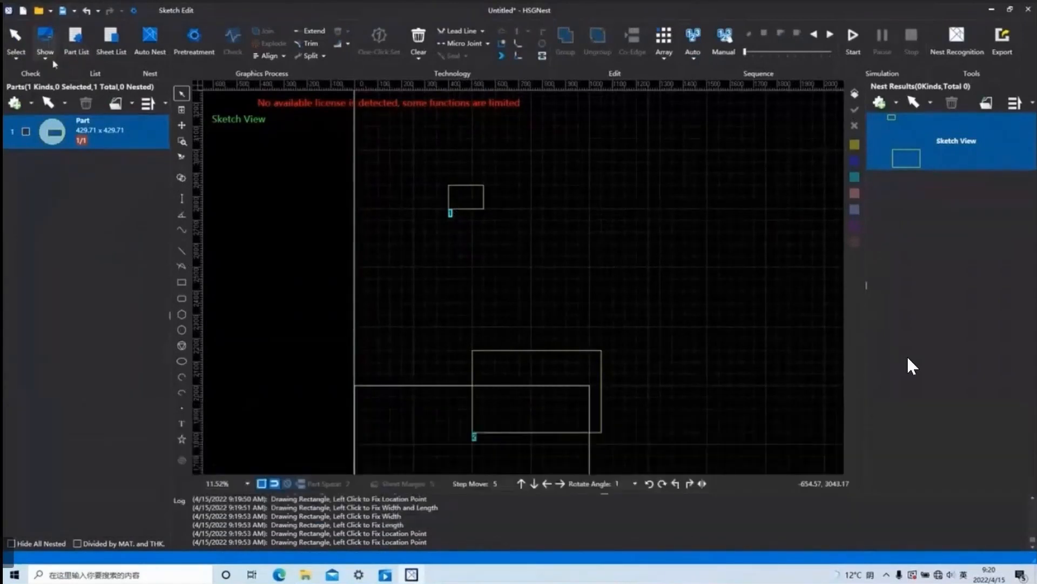
Switch on Show Start Point and inspect the start point markers of the two rectangles.
click(45, 40)
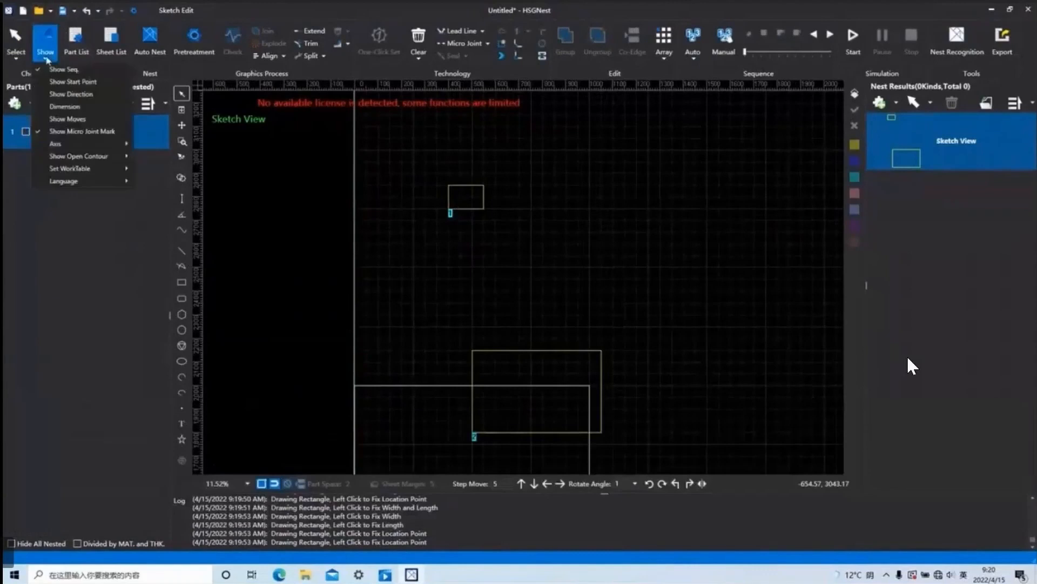
click(84, 87)
scroll(488, 332, up, 3)
scroll(487, 328, up, 2)
scroll(484, 393, down, 8)
scroll(471, 277, up, 12)
scroll(485, 266, up, 2)
scroll(546, 347, down, 16)
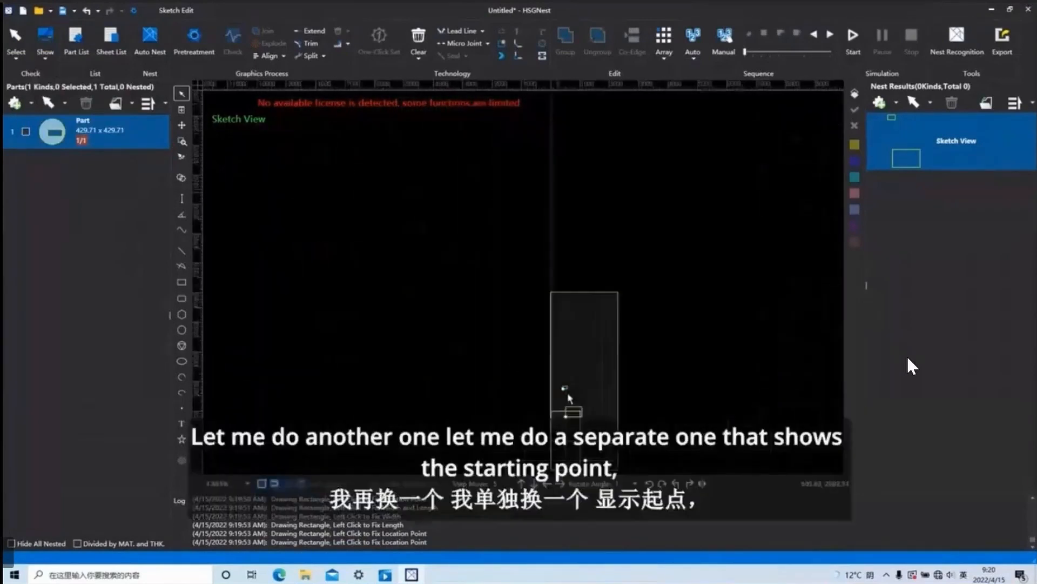
scroll(553, 373, up, 10)
scroll(586, 430, up, 6)
scroll(611, 345, down, 6)
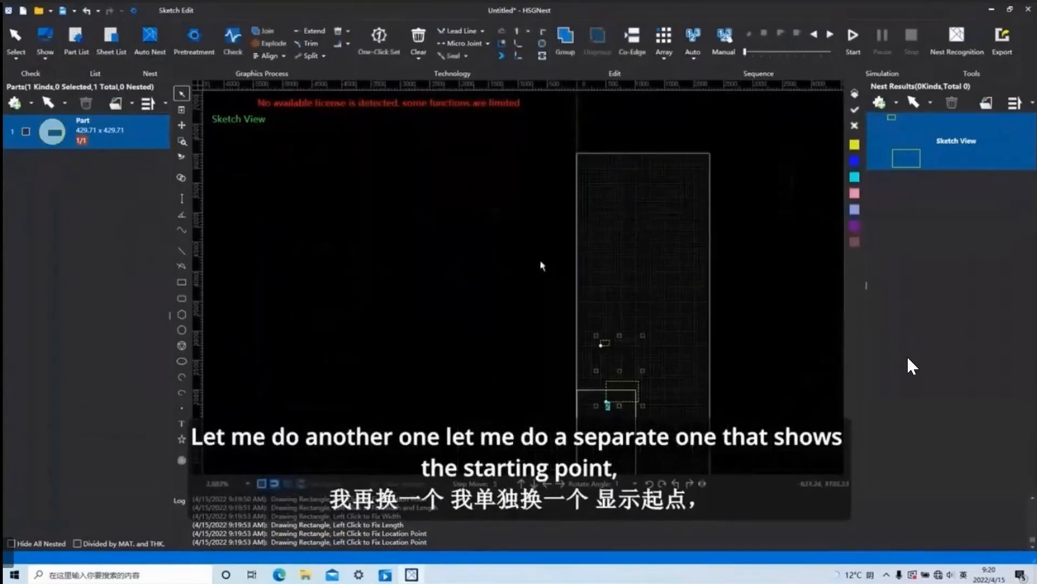
Remove the two rectangles and draw a single rectangle about 350 by 300 mm inside the inner sheet outline.
click(182, 281)
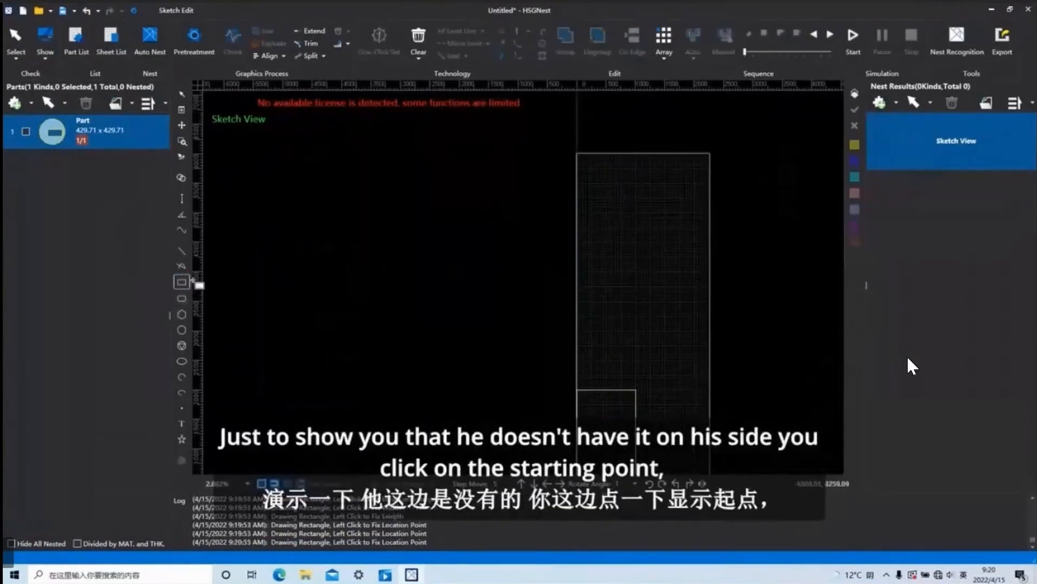
click(595, 422)
click(615, 441)
right_click(637, 396)
Switch Show Start Point off and back on, and inspect the marker at the rectangle's corner.
click(45, 41)
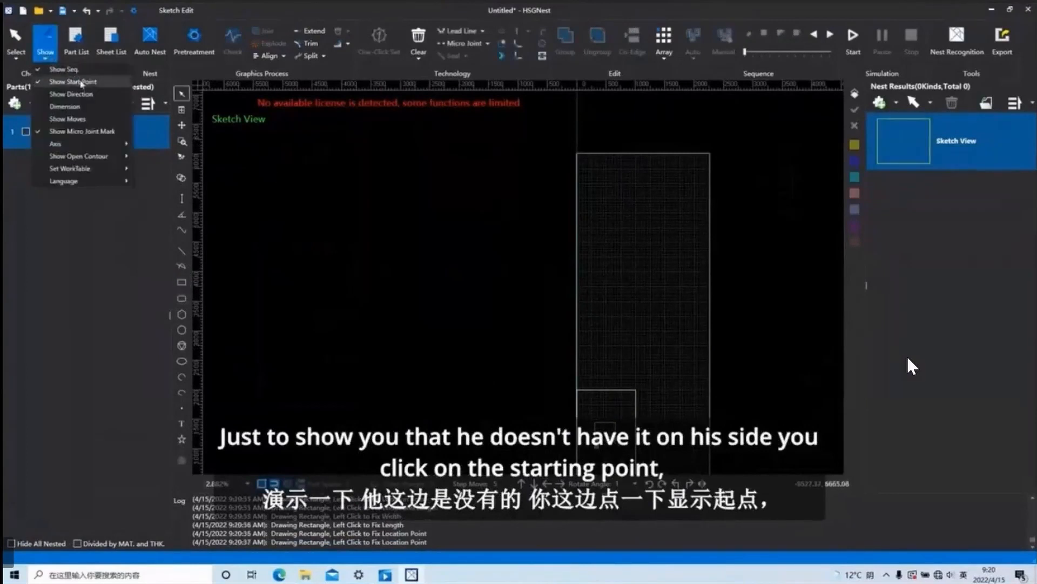
click(82, 85)
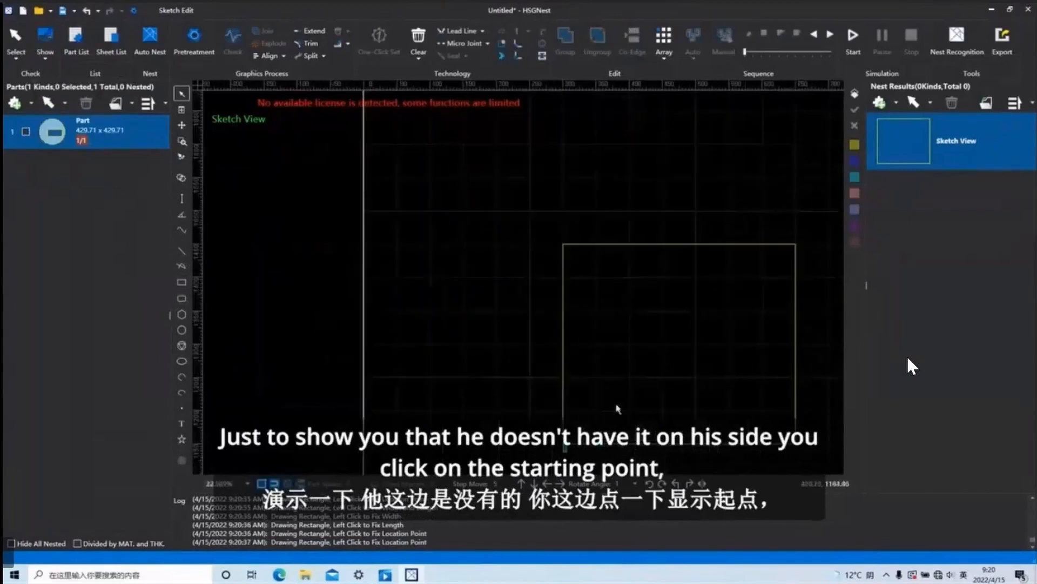
click(46, 41)
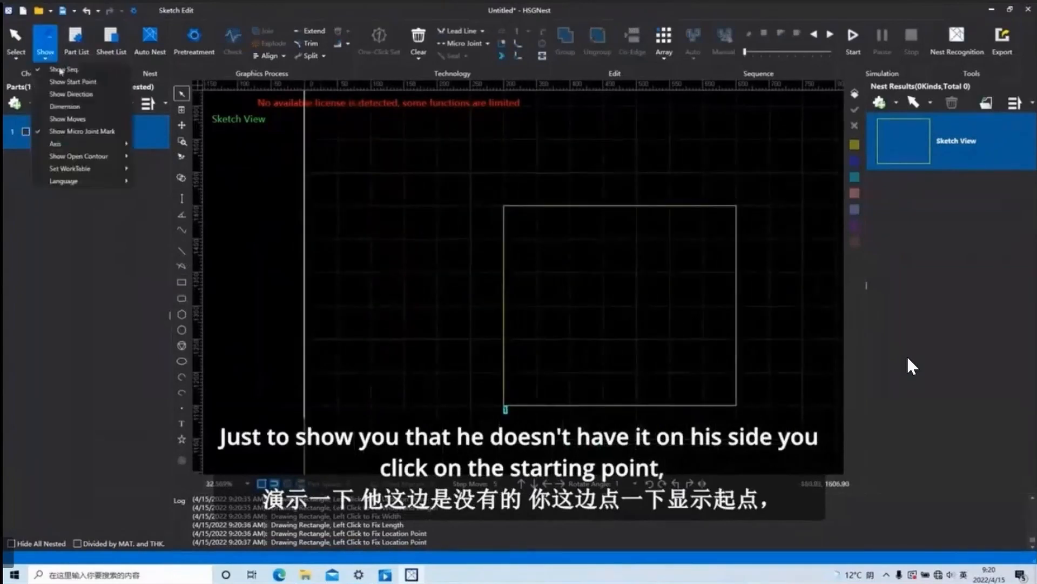
click(73, 82)
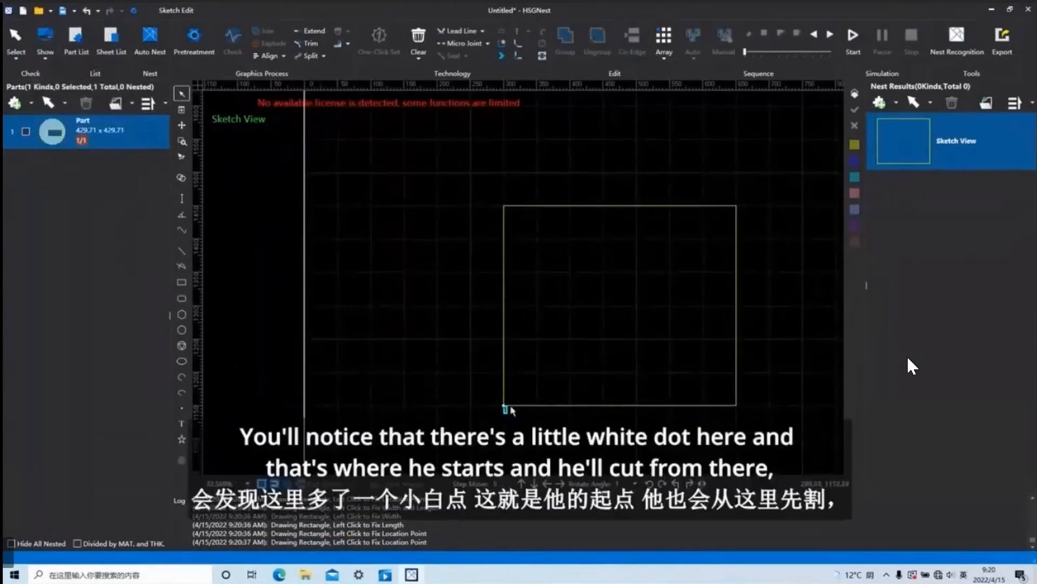
scroll(510, 413, up, 3)
scroll(486, 406, up, 2)
scroll(489, 404, up, 5)
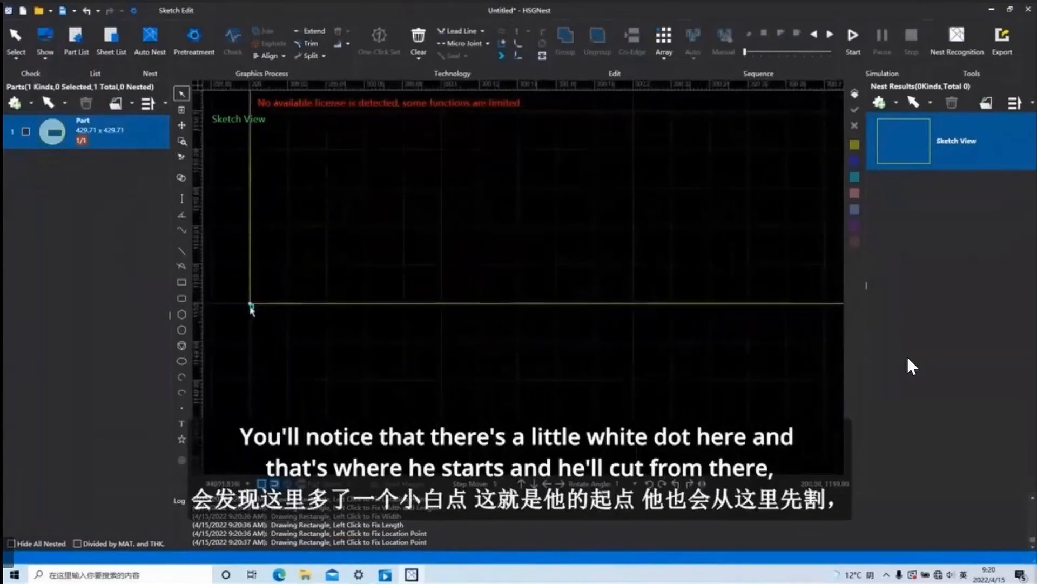
scroll(259, 311, down, 3)
scroll(372, 346, down, 4)
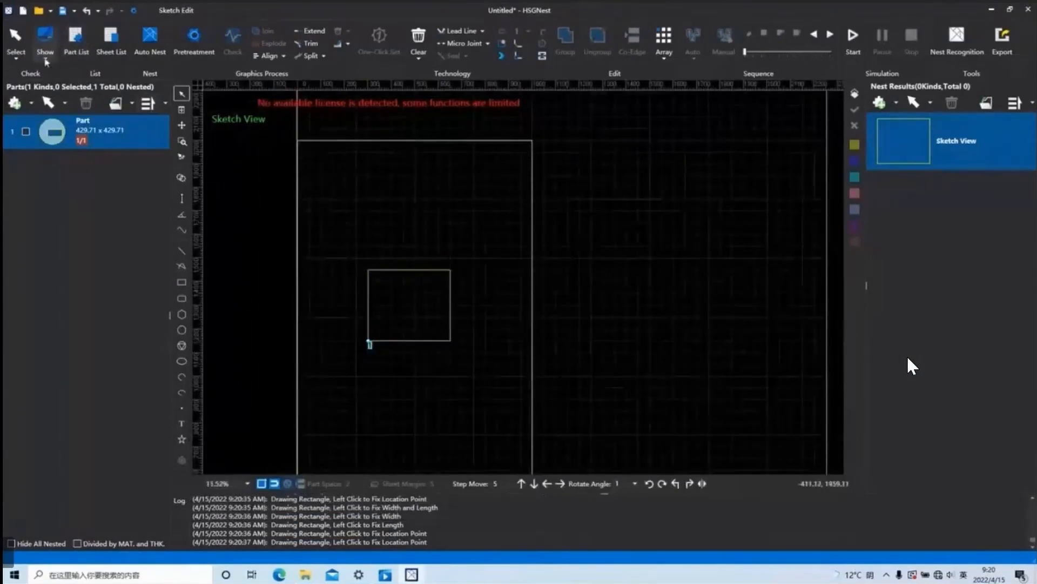
Switch on Show Direction for the rectangle, toggling it off and on once, and switch on the Dimension display.
click(47, 58)
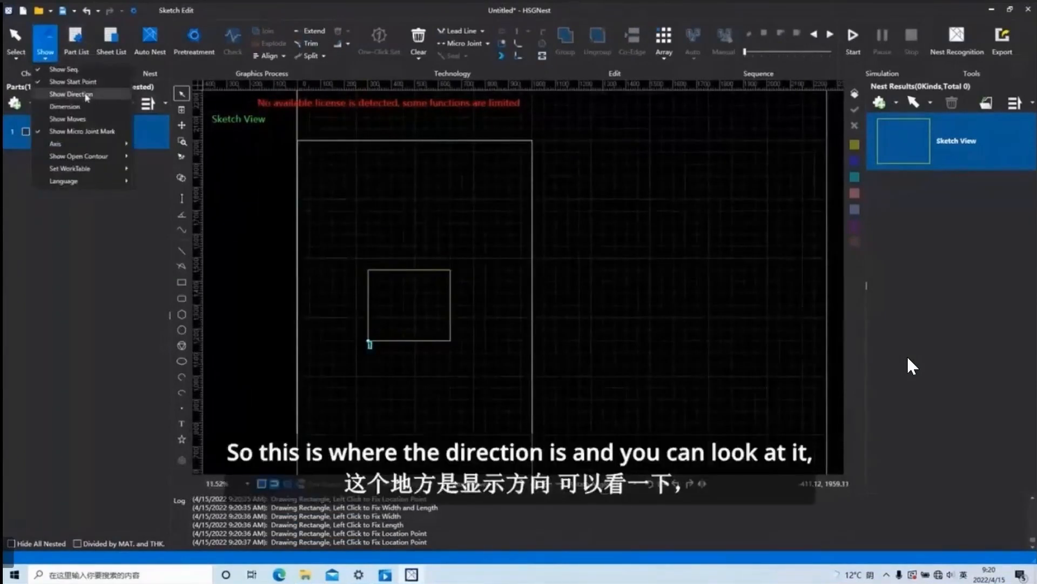
click(86, 95)
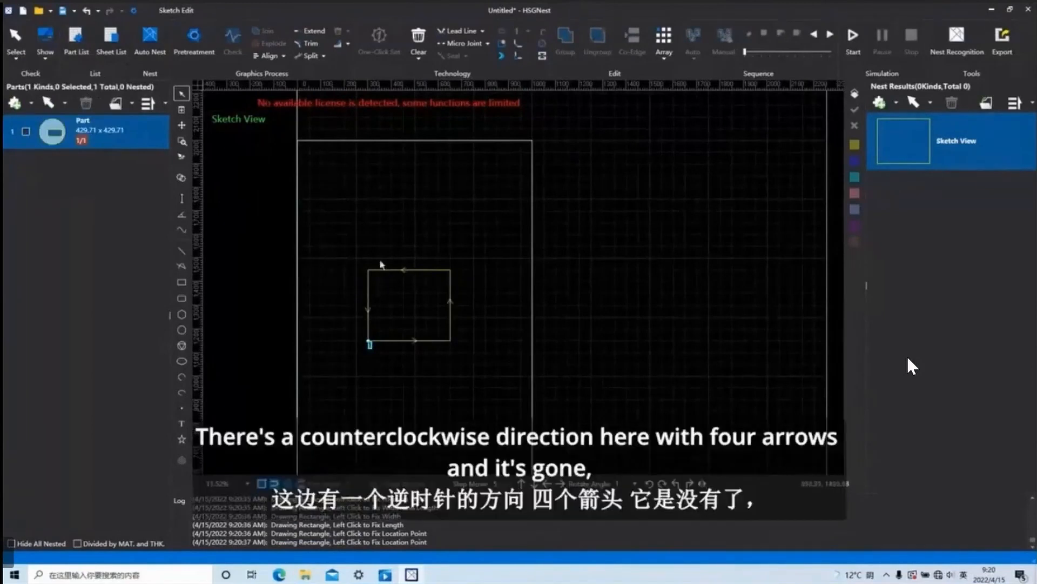
scroll(371, 315, up, 4)
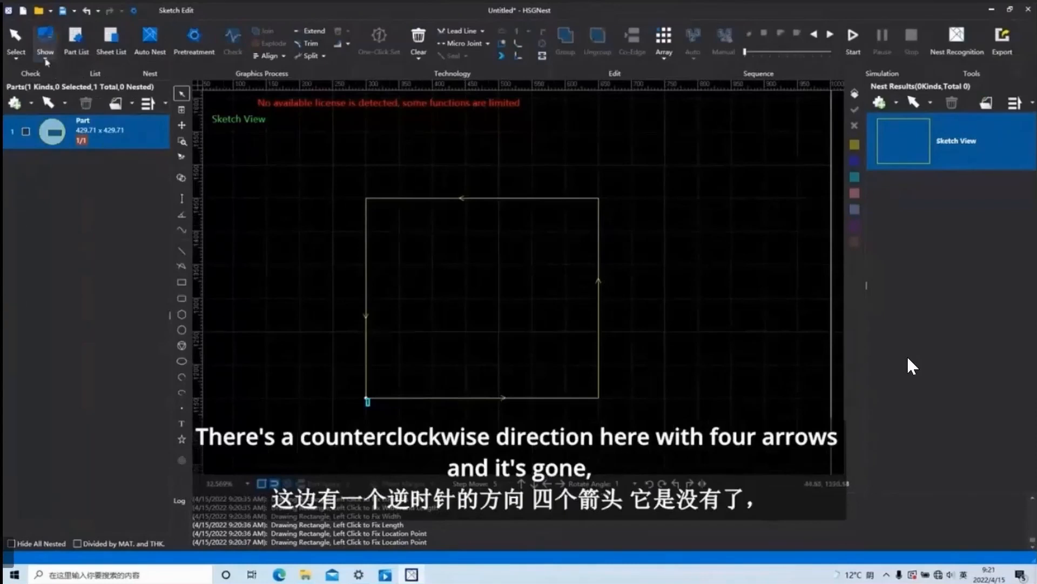
click(45, 41)
click(90, 96)
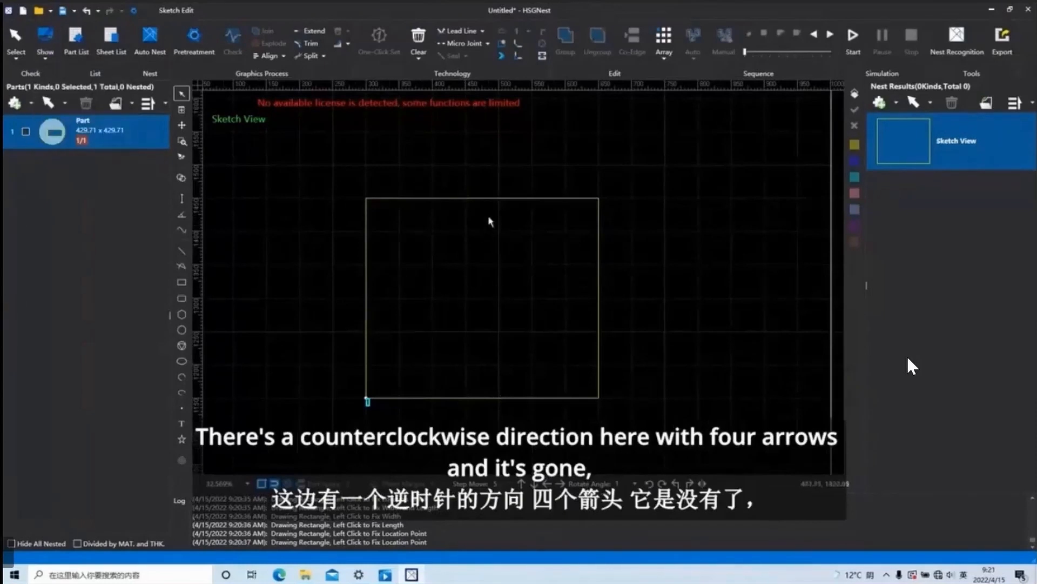
click(45, 41)
click(60, 94)
click(44, 54)
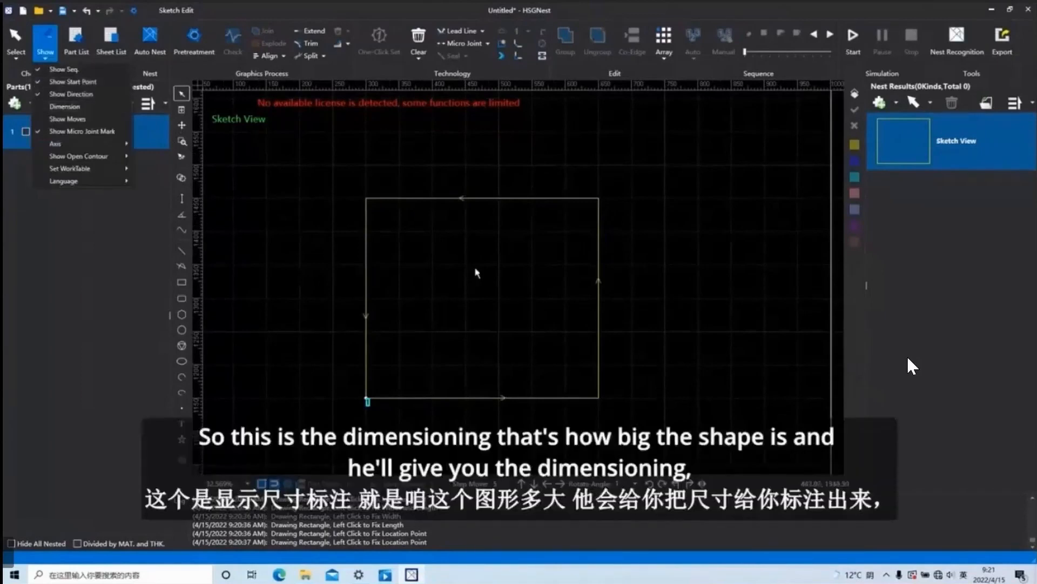
click(65, 106)
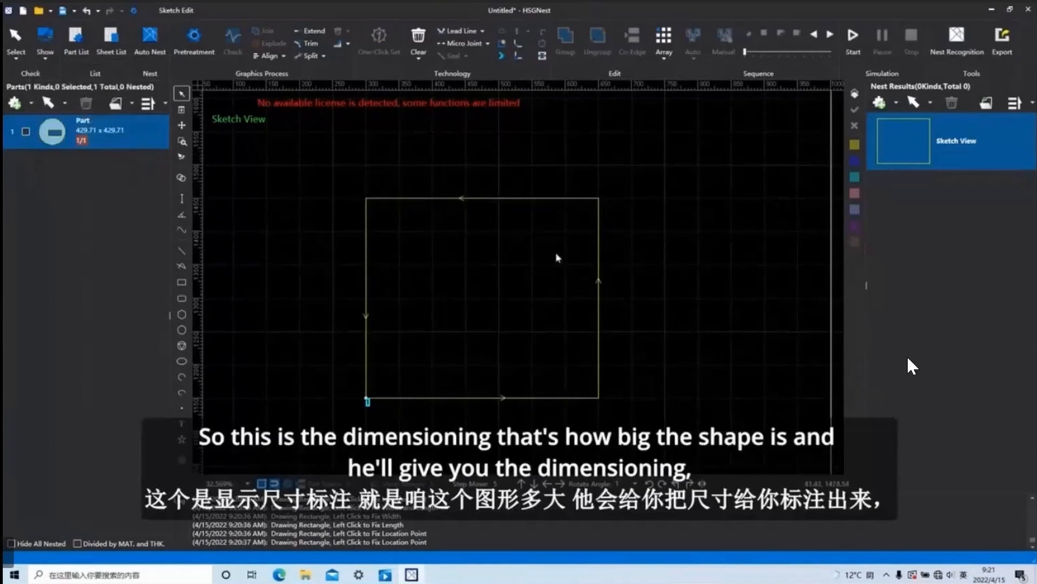
Draw a hexagon with sides of about 111 mm beside the rectangle and switch on Show Moves to display the travel path.
click(48, 57)
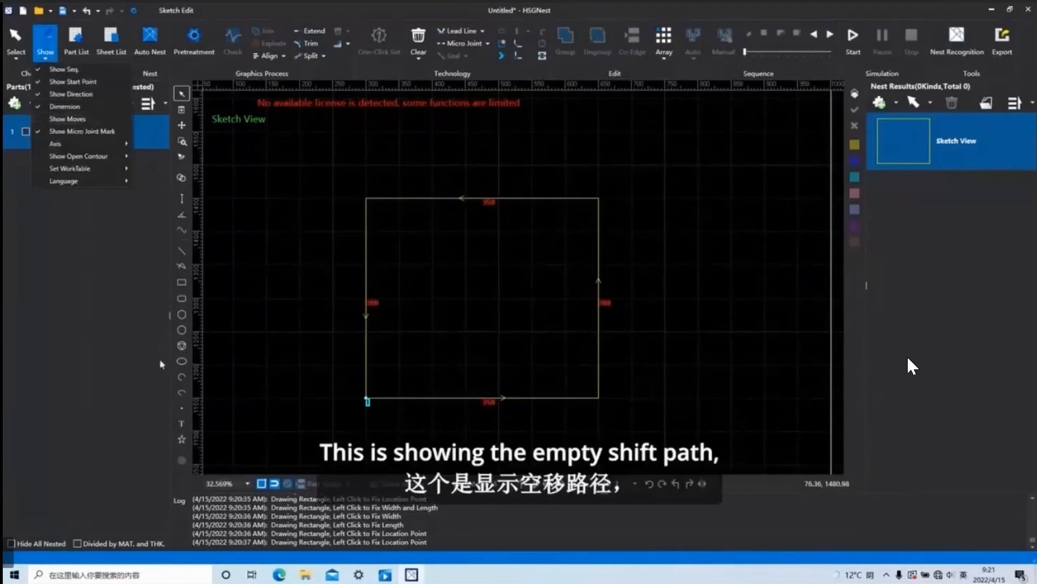
click(182, 314)
click(764, 320)
click(45, 41)
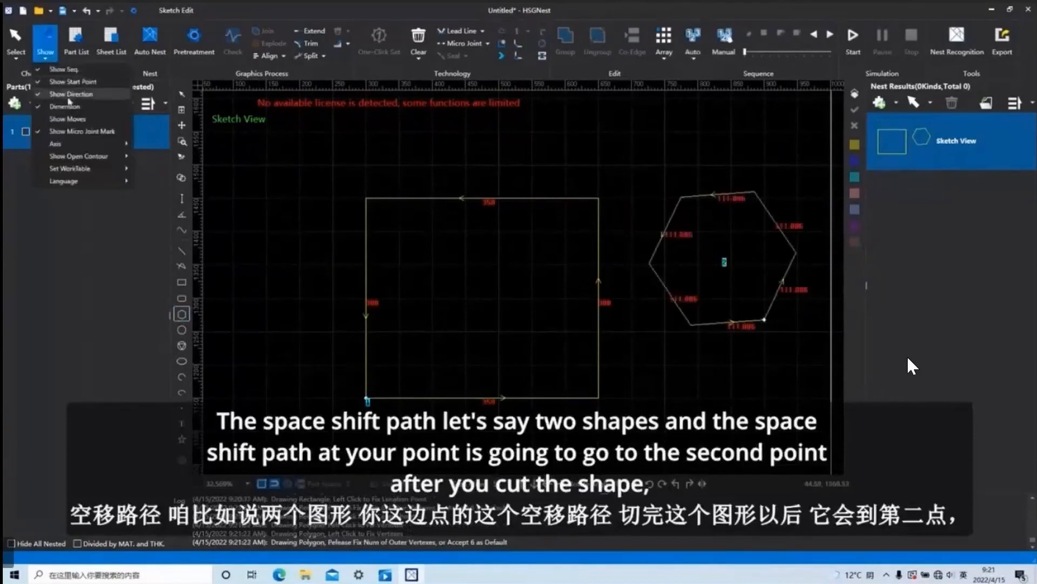
click(68, 119)
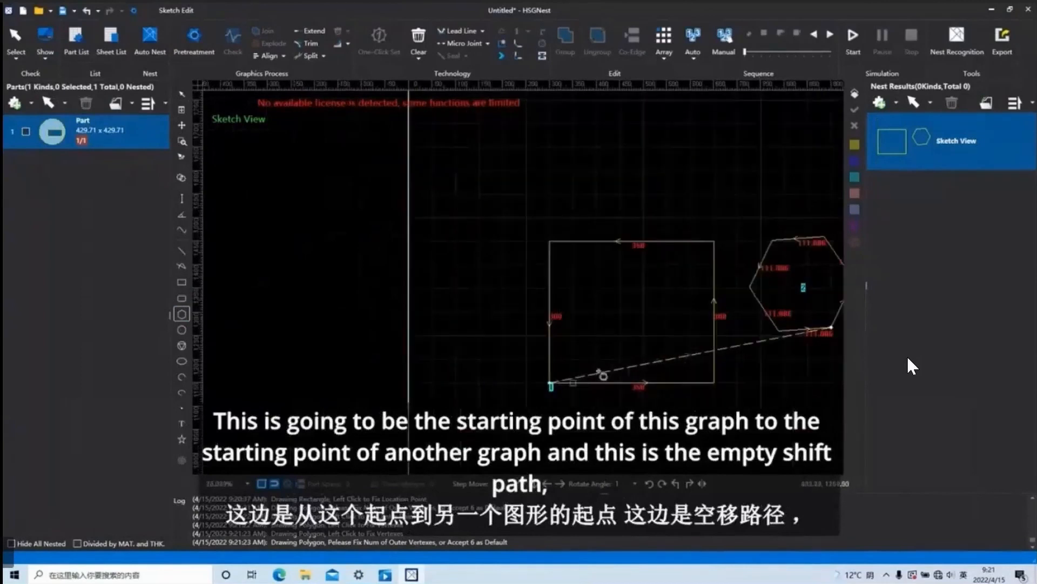
click(45, 57)
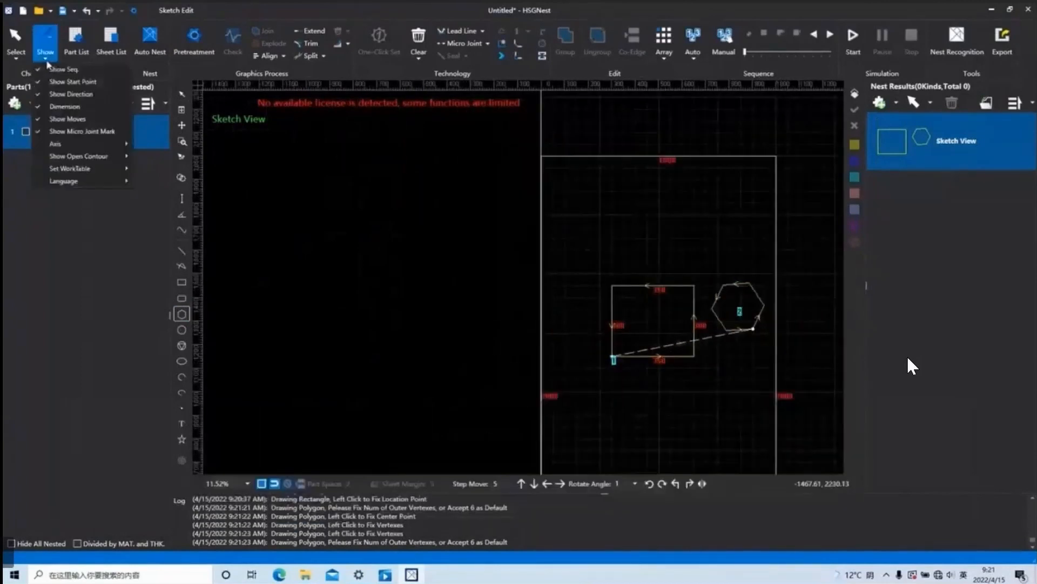
mouse_move(91, 149)
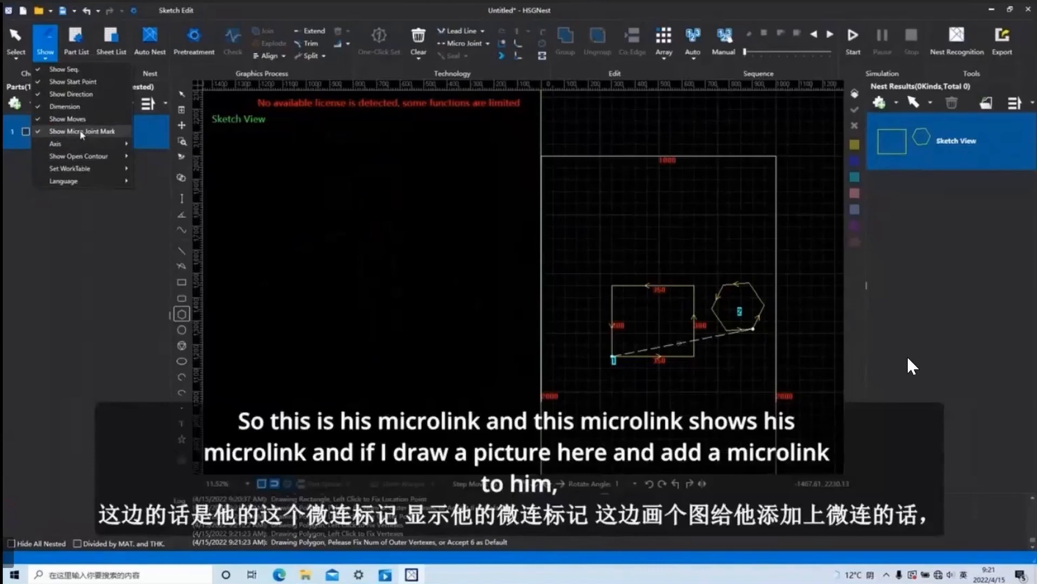
scroll(670, 387, down, 2)
click(723, 418)
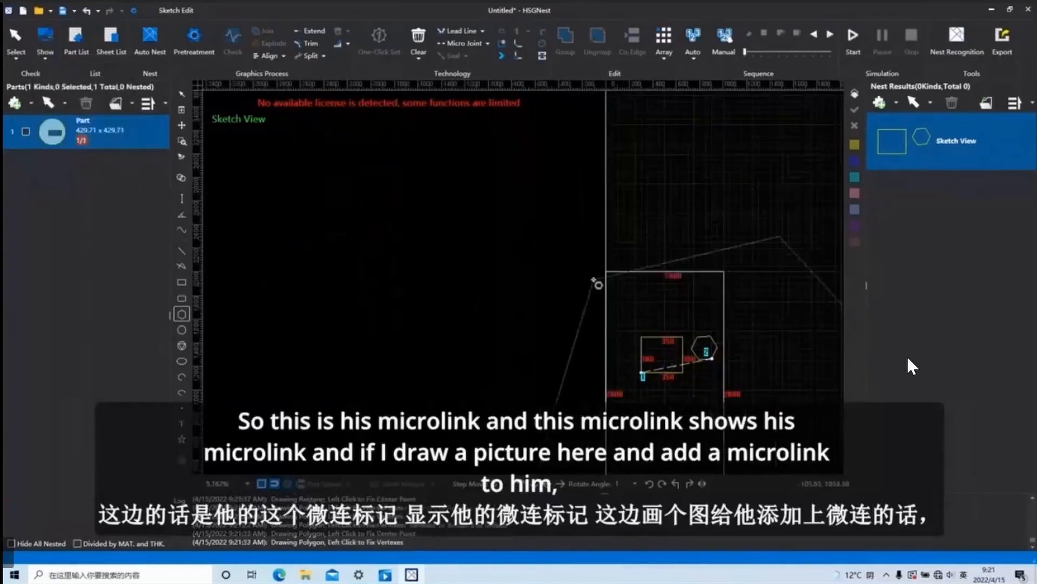
key(Escape)
key(Escape)
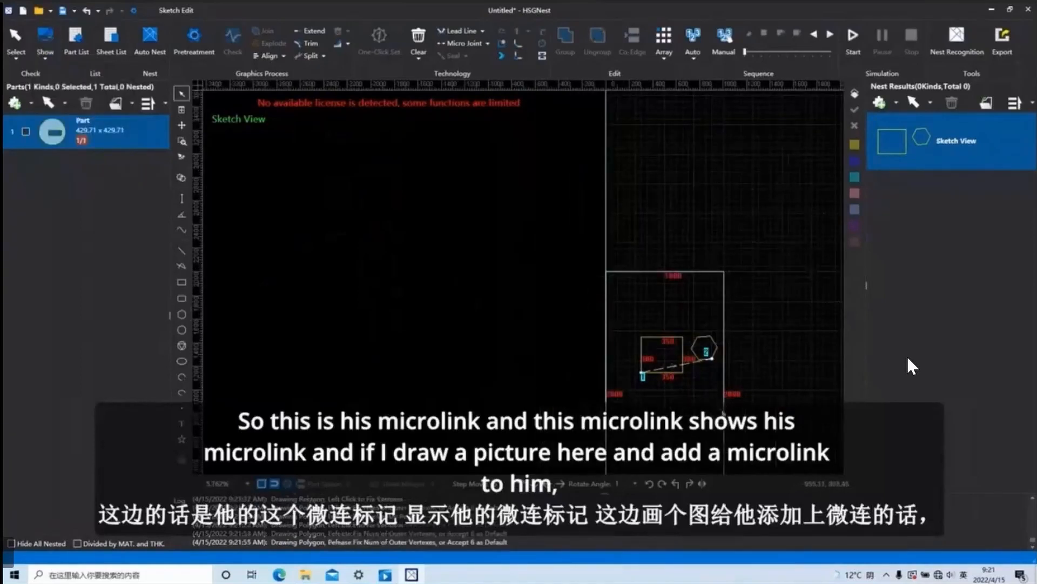
Delete the rectangle and hexagon, and draw a new rectangle about 300 by 250 mm inside the inner sheet outline.
drag(717, 402, 572, 273)
key(Delete)
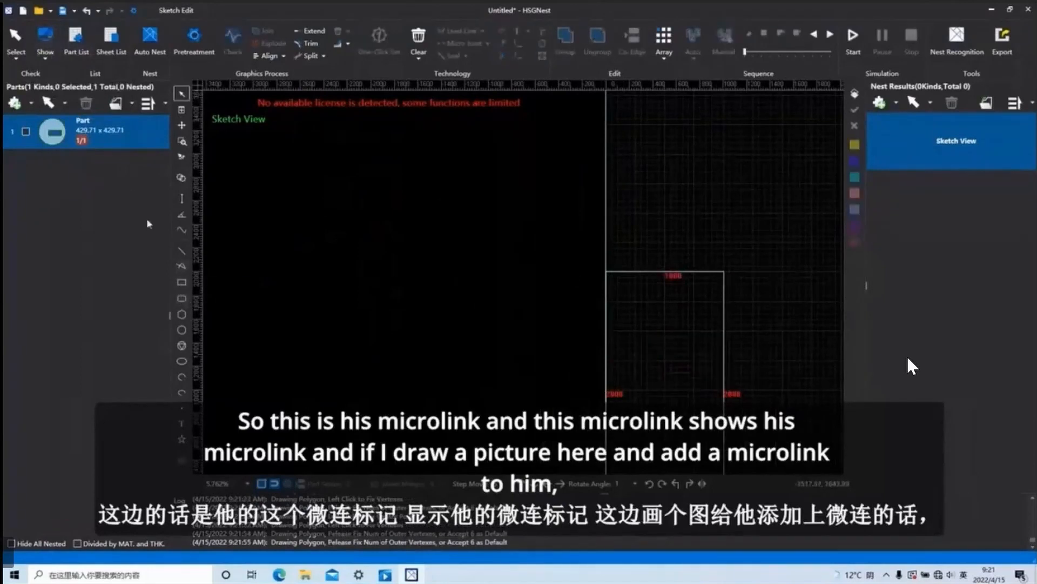
click(181, 282)
click(642, 331)
click(677, 360)
key(Escape)
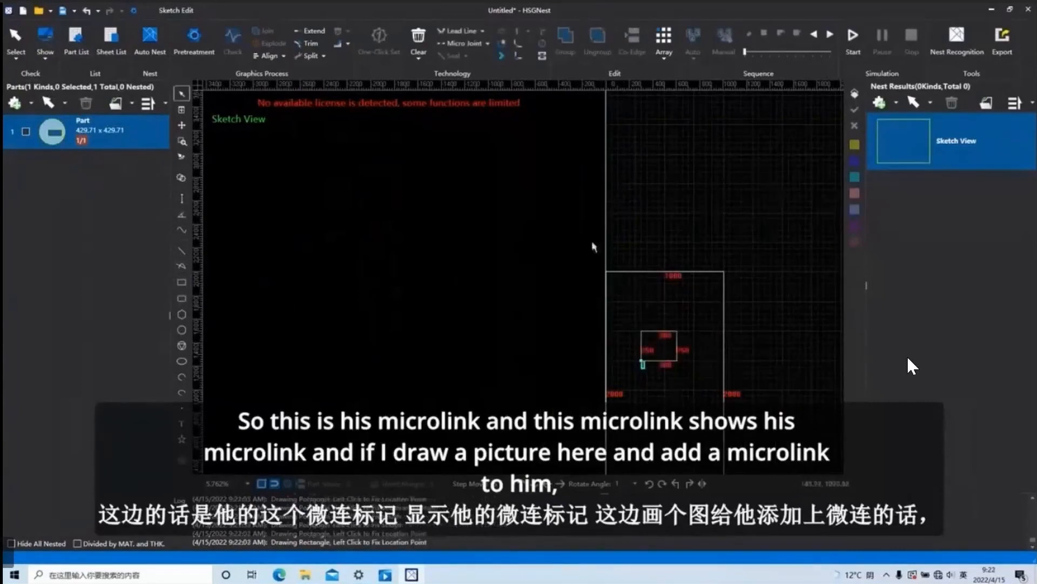
Select the new rectangle, add a micro joint on its upper edge and inspect the gap up close.
click(650, 360)
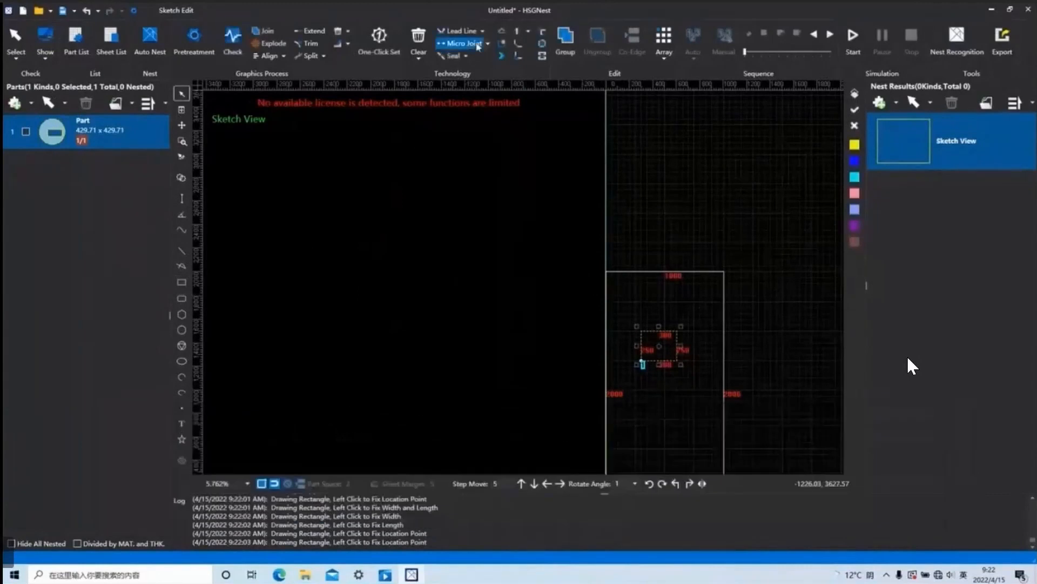
click(477, 44)
click(512, 306)
scroll(651, 335, up, 3)
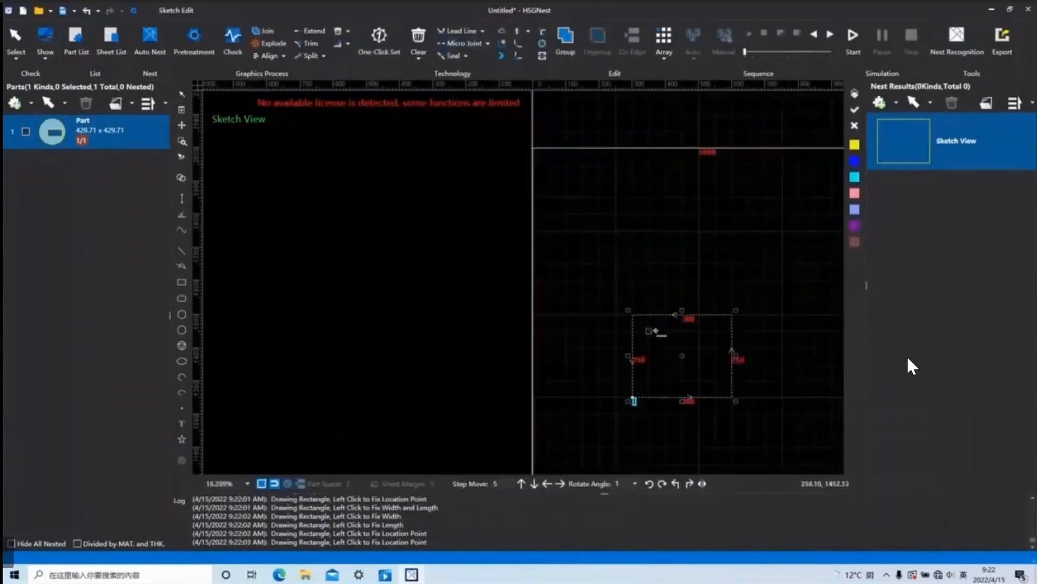
scroll(660, 330, up, 6)
scroll(630, 222, up, 7)
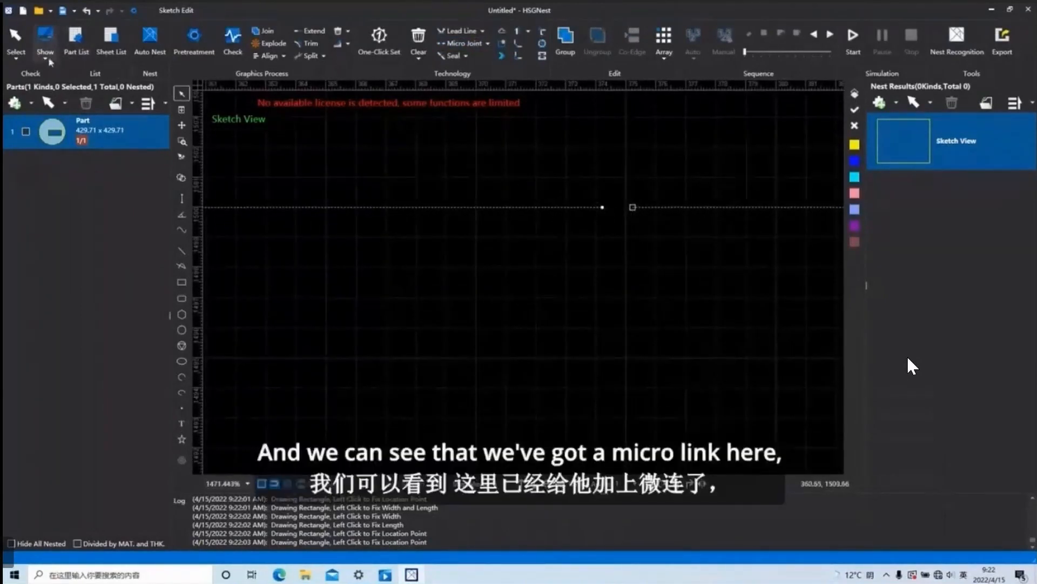
Switch off Show Micro Joint Mark, compare the rectangle's micro joint at several zoom levels, and switch the mark on again.
click(45, 41)
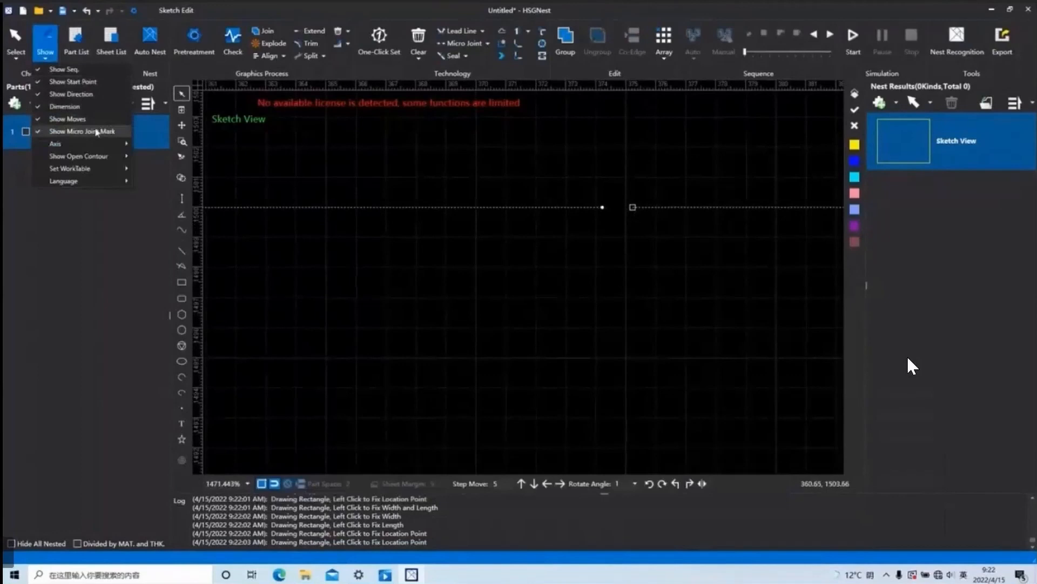
click(96, 131)
scroll(588, 281, down, 2)
scroll(606, 294, down, 2)
scroll(606, 291, up, 1)
scroll(639, 273, down, 2)
scroll(664, 298, up, 4)
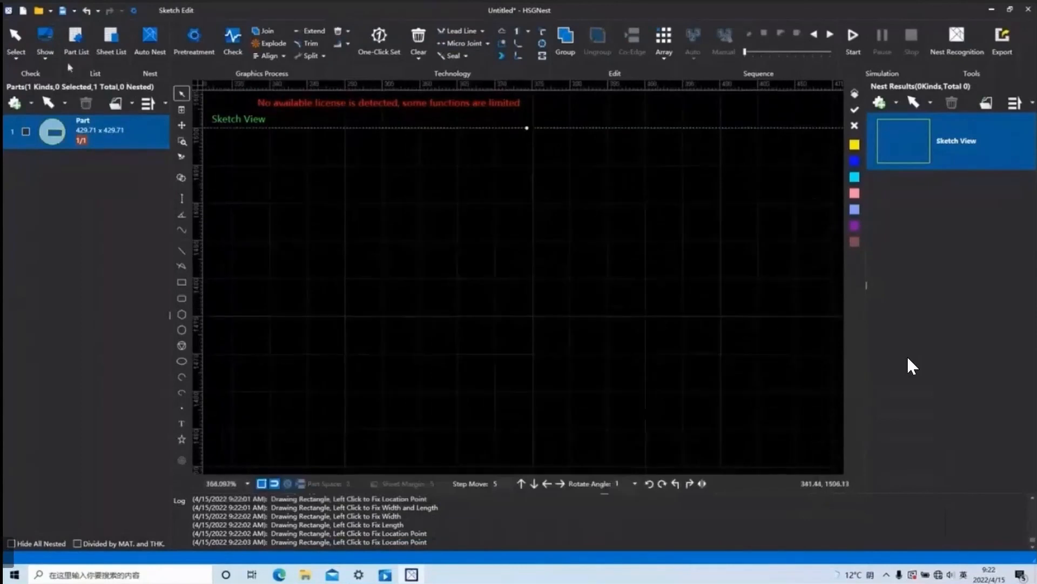
click(45, 41)
click(95, 133)
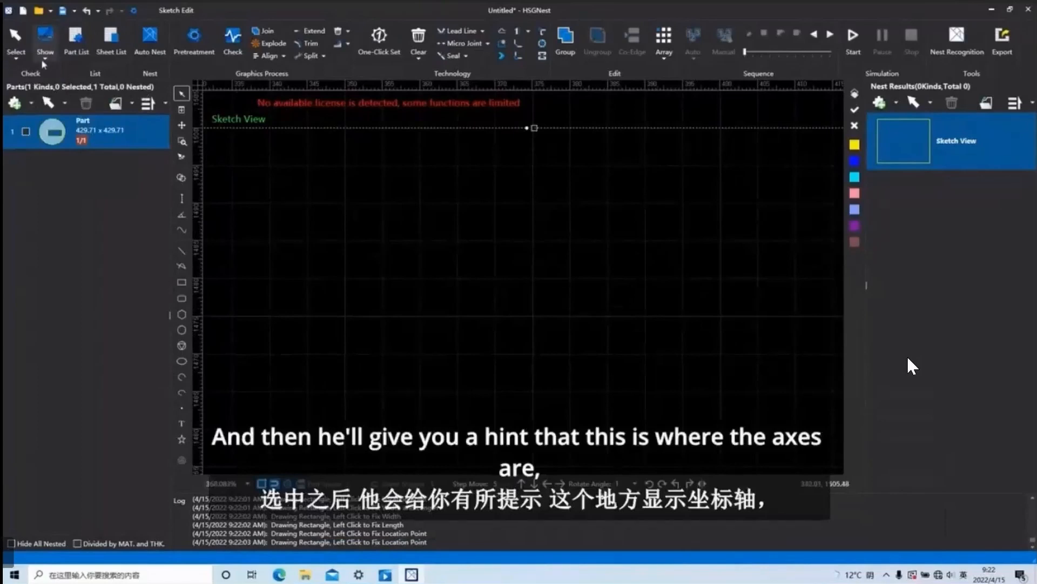
Hide the coordinate axes with Show Axis and switch them on again with the whole worktable in view.
click(45, 41)
mouse_move(83, 143)
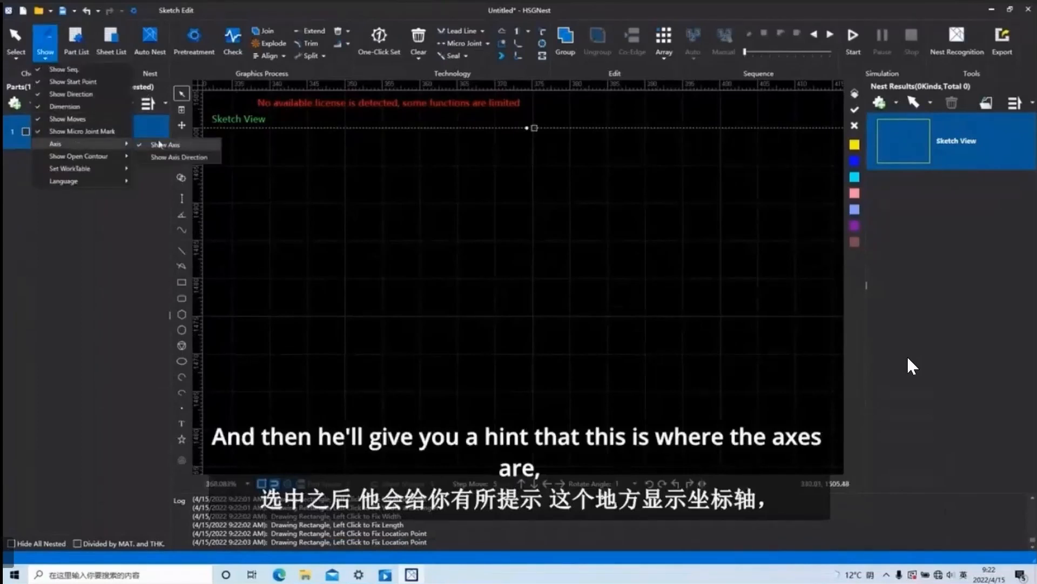
click(164, 143)
scroll(489, 286, down, 15)
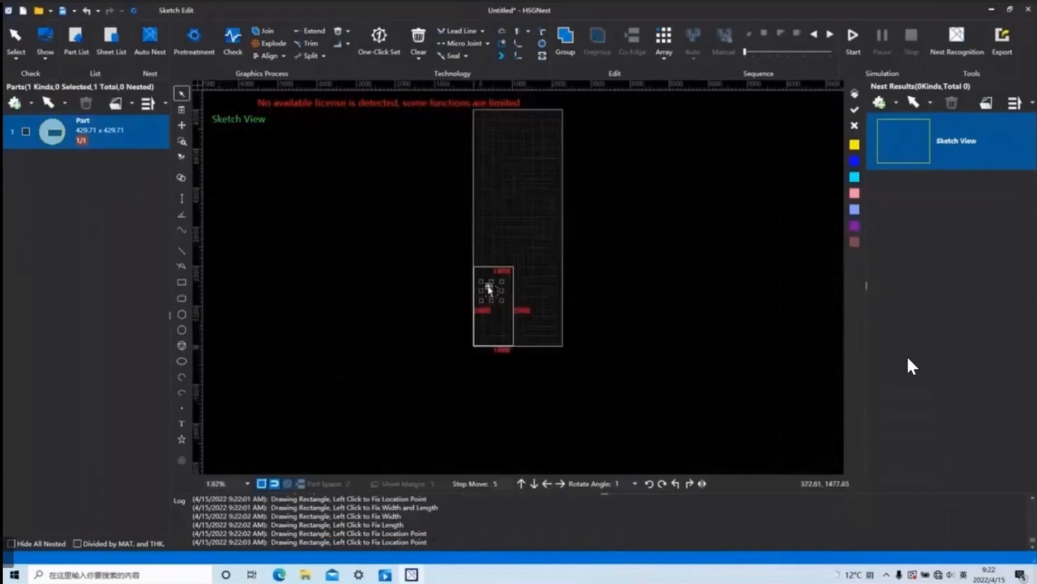
click(47, 53)
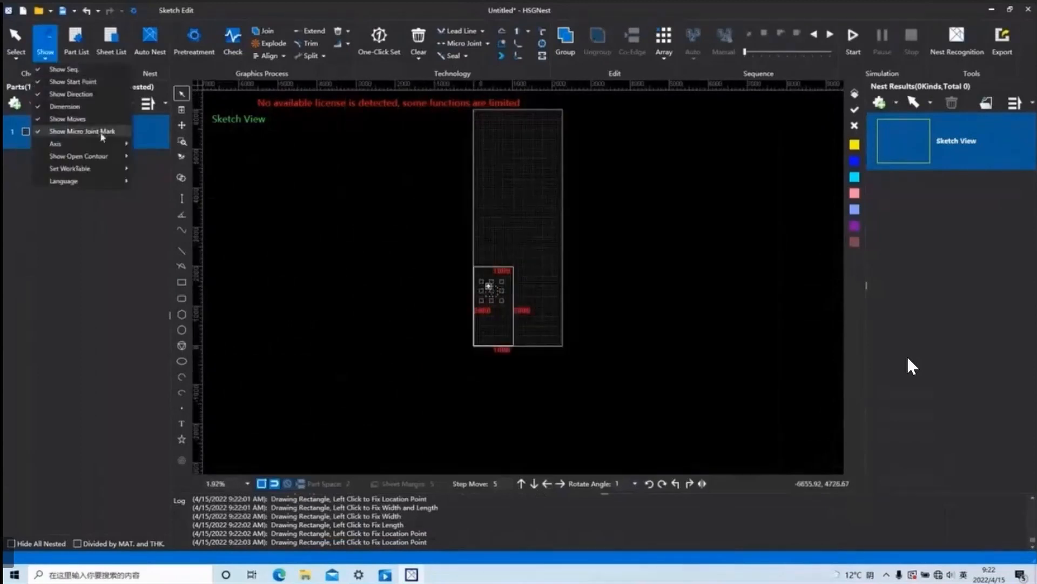
mouse_move(81, 143)
click(166, 145)
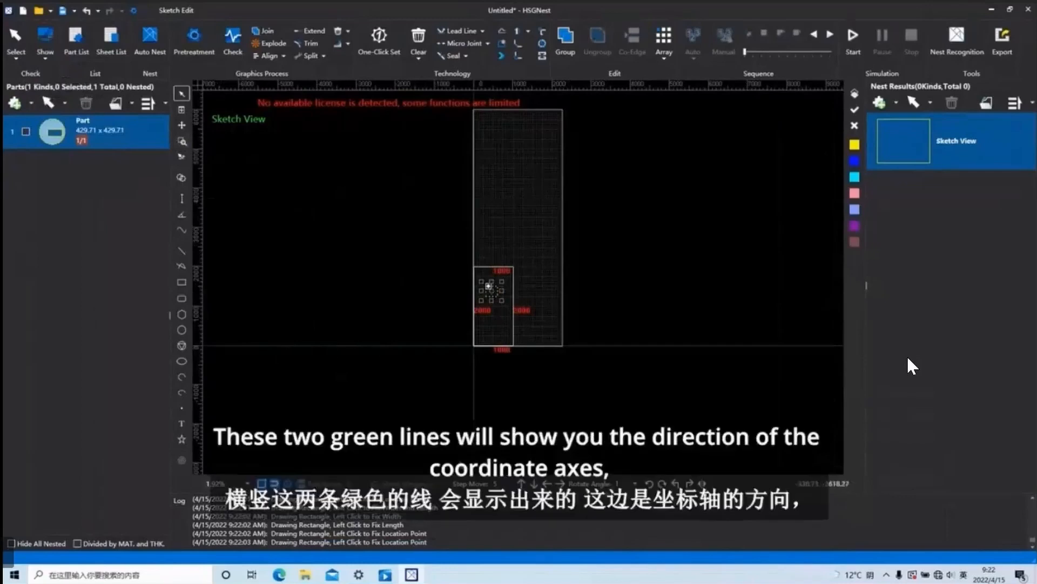
Switch on Show Axis Direction to display the X and Y direction symbol in the sketch view.
click(46, 46)
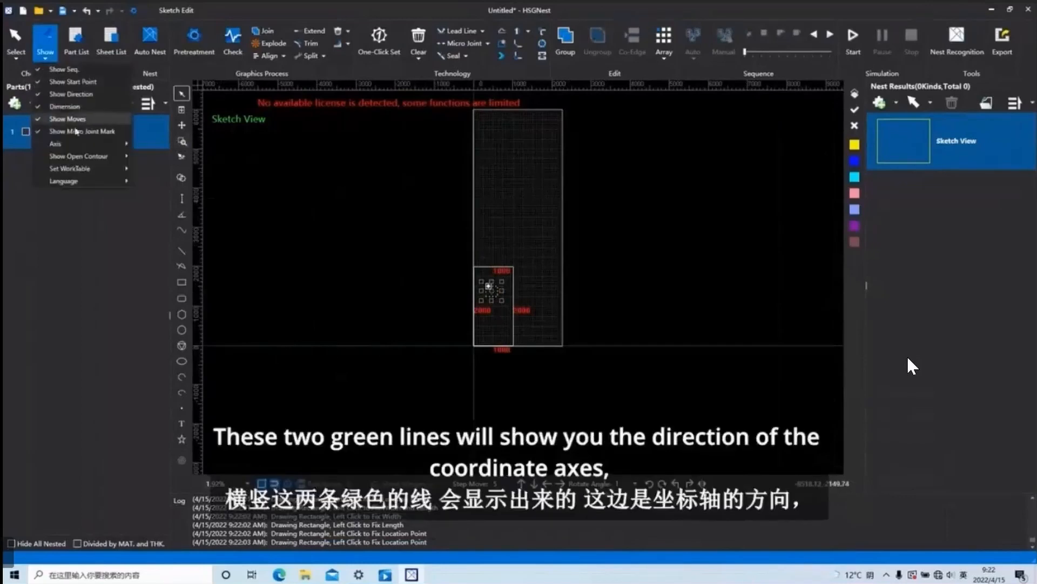
mouse_move(102, 144)
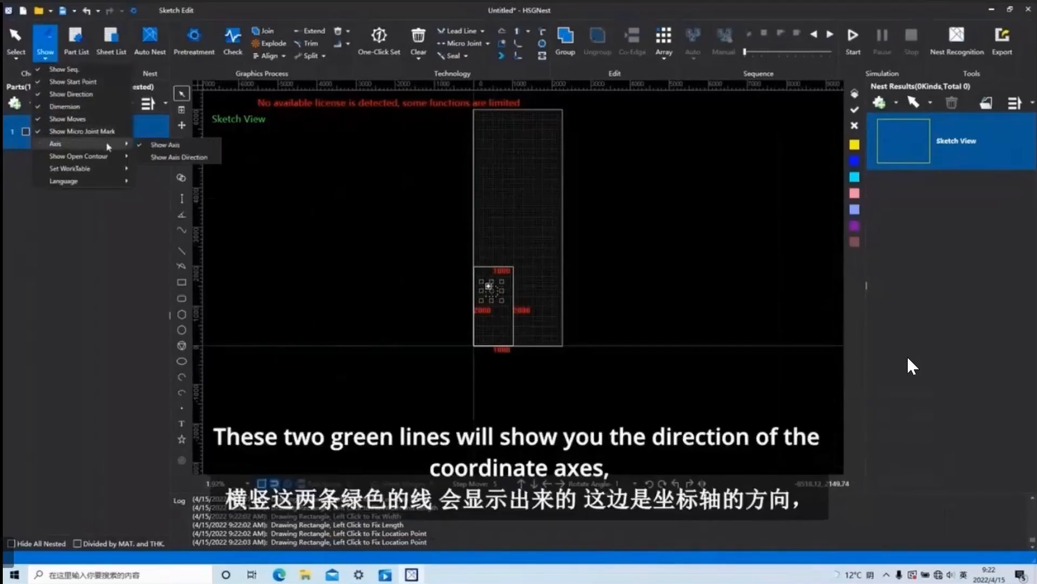
click(198, 157)
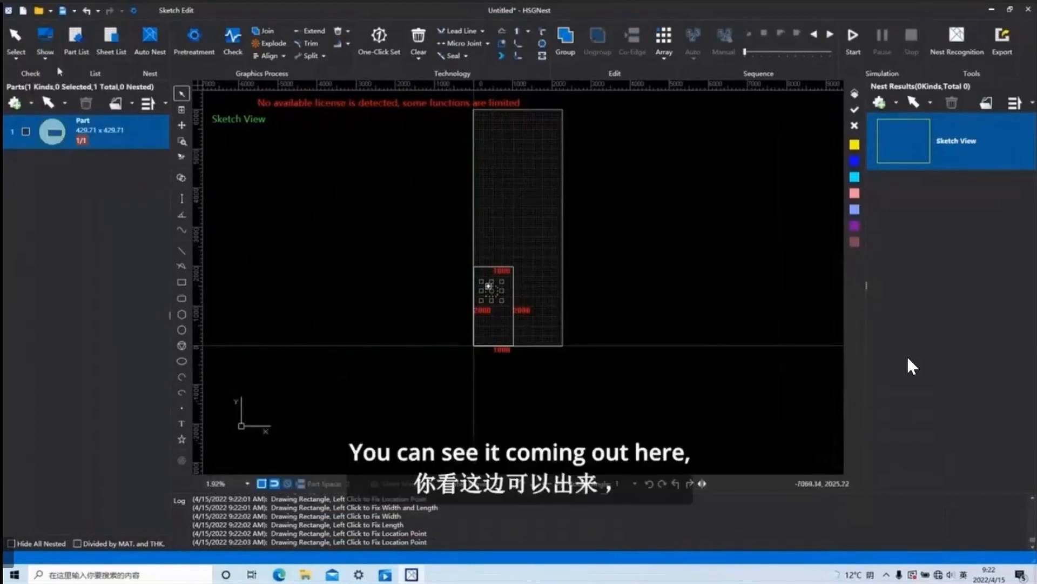
Draw a single slanted line about 1440 mm long on the worktable above the inner sheet outline as an open contour.
click(45, 45)
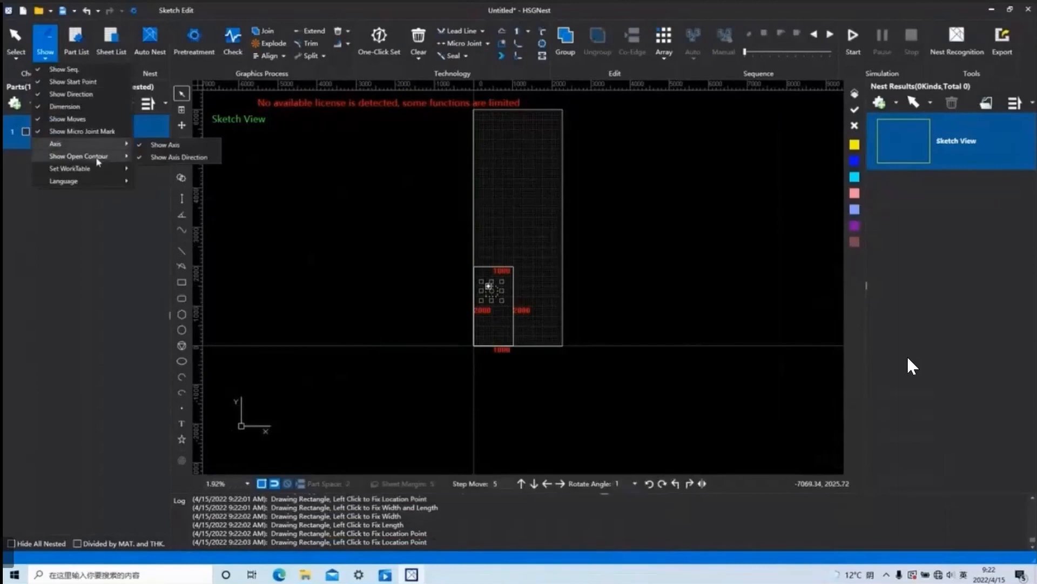
mouse_move(98, 159)
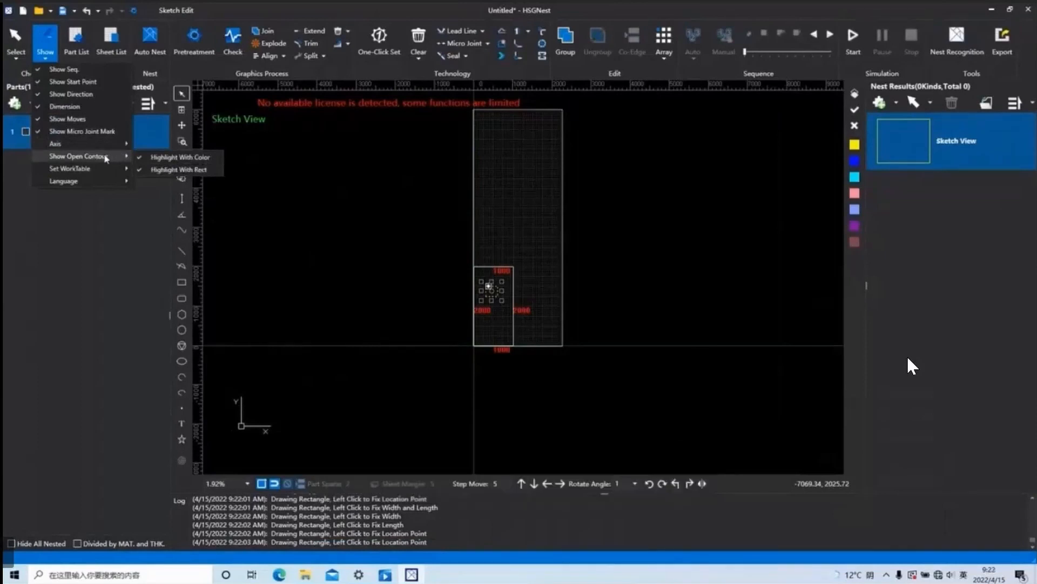
scroll(427, 278, down, 5)
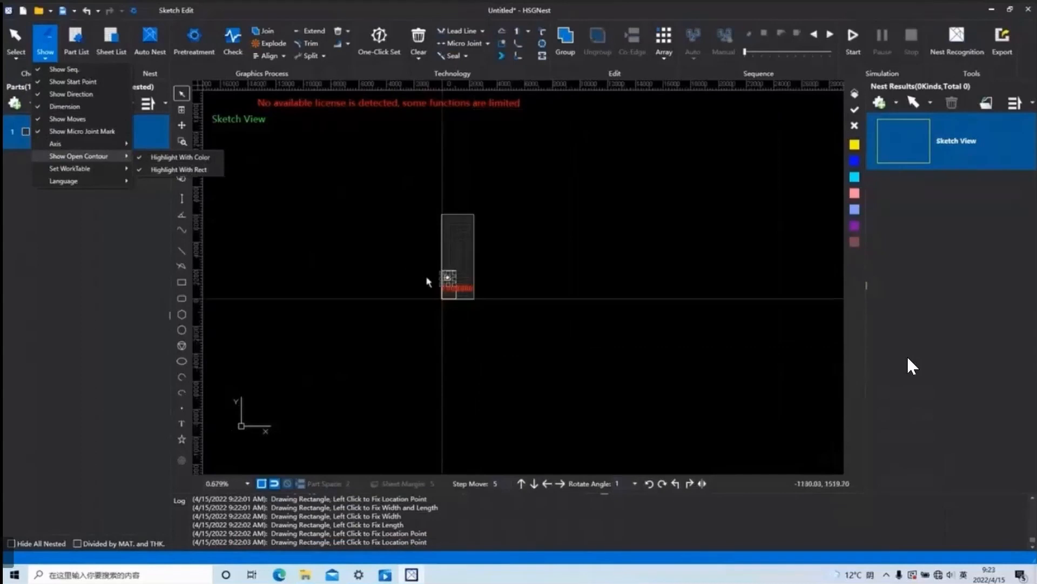
scroll(427, 278, down, 3)
scroll(367, 246, up, 6)
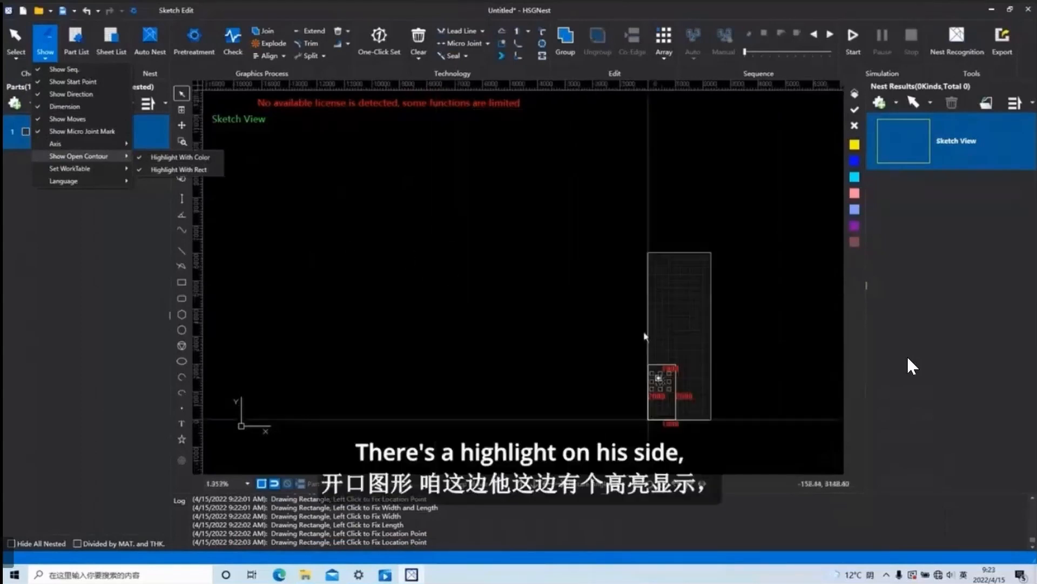
scroll(644, 334, up, 3)
middle_drag(680, 341, 579, 335)
click(182, 251)
click(562, 321)
click(668, 282)
right_click(635, 243)
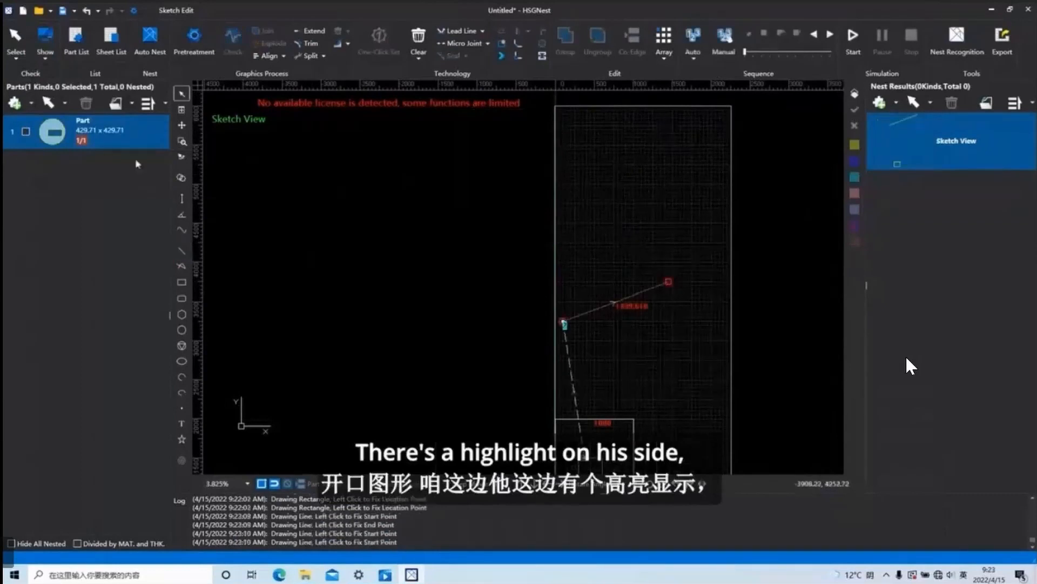
Switch off Highlight With Color and Highlight With Rect for open contours, and switch both on again.
click(45, 42)
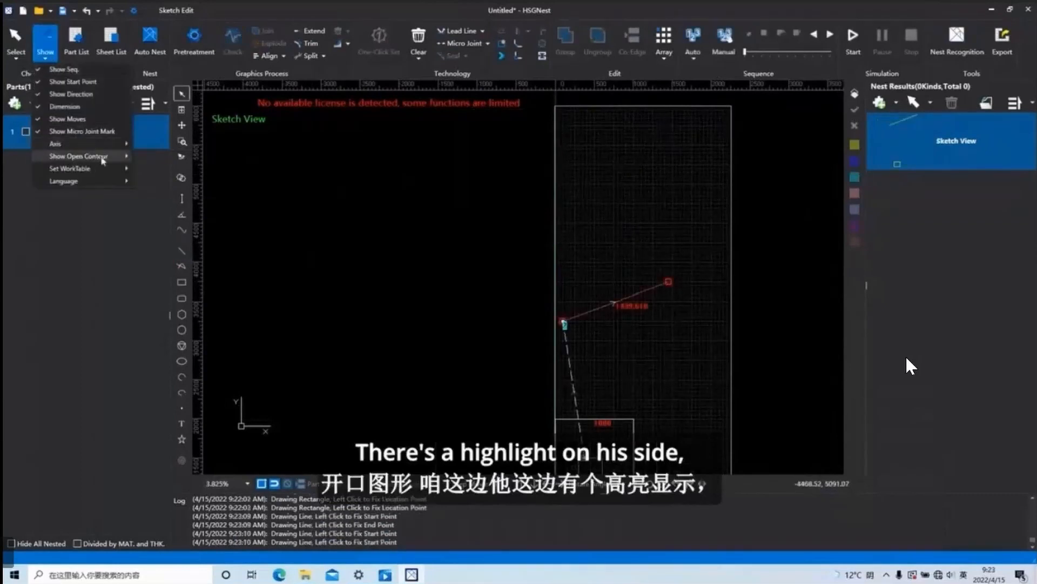
click(178, 157)
click(46, 57)
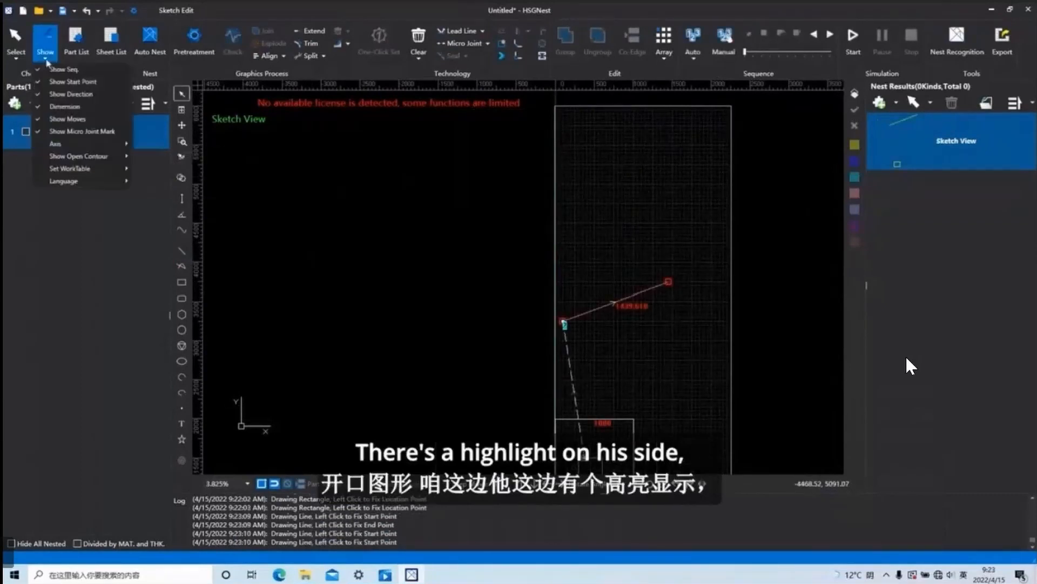
mouse_move(104, 162)
click(157, 172)
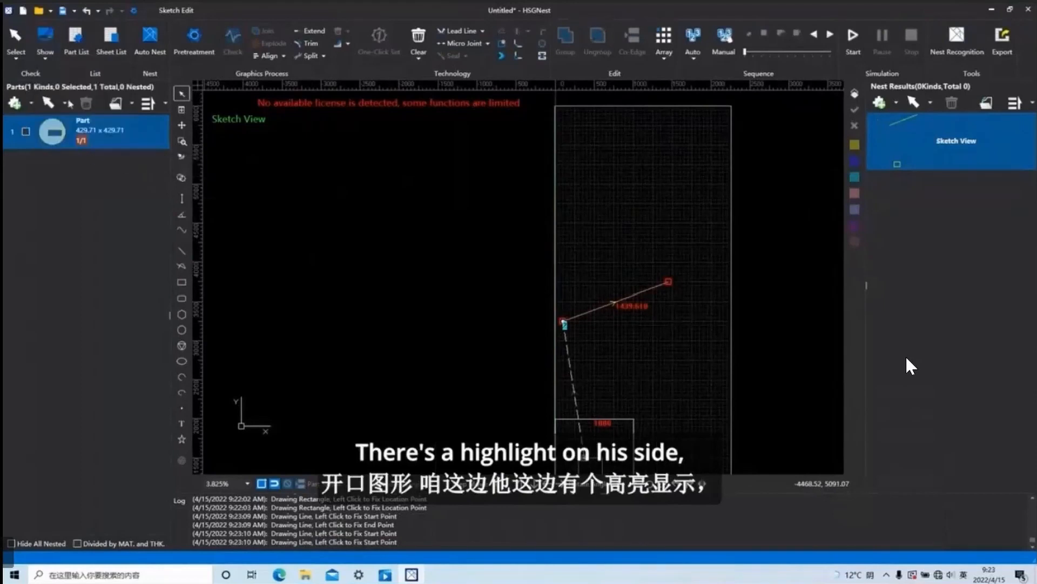
click(46, 56)
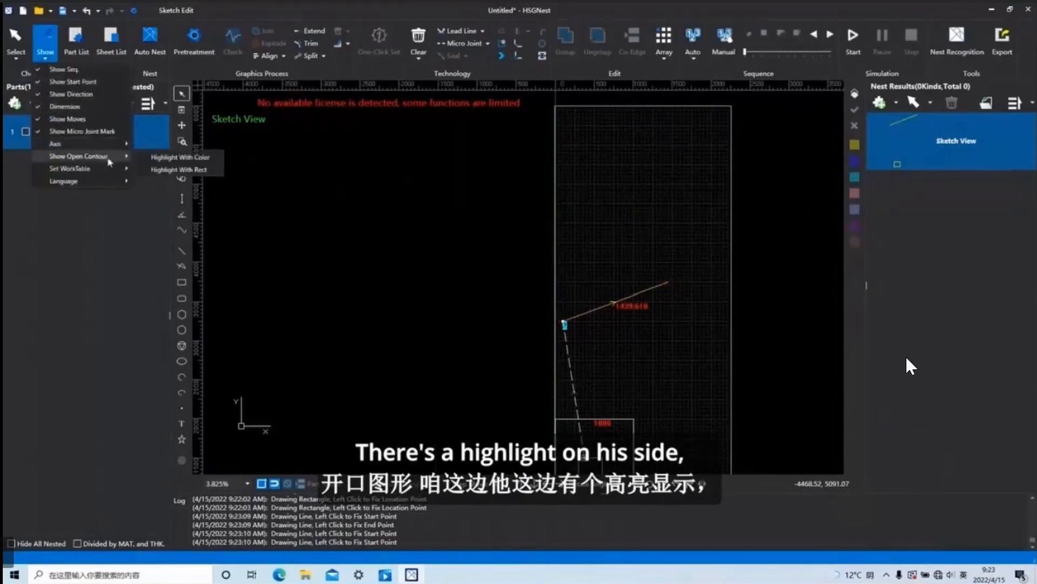
click(184, 158)
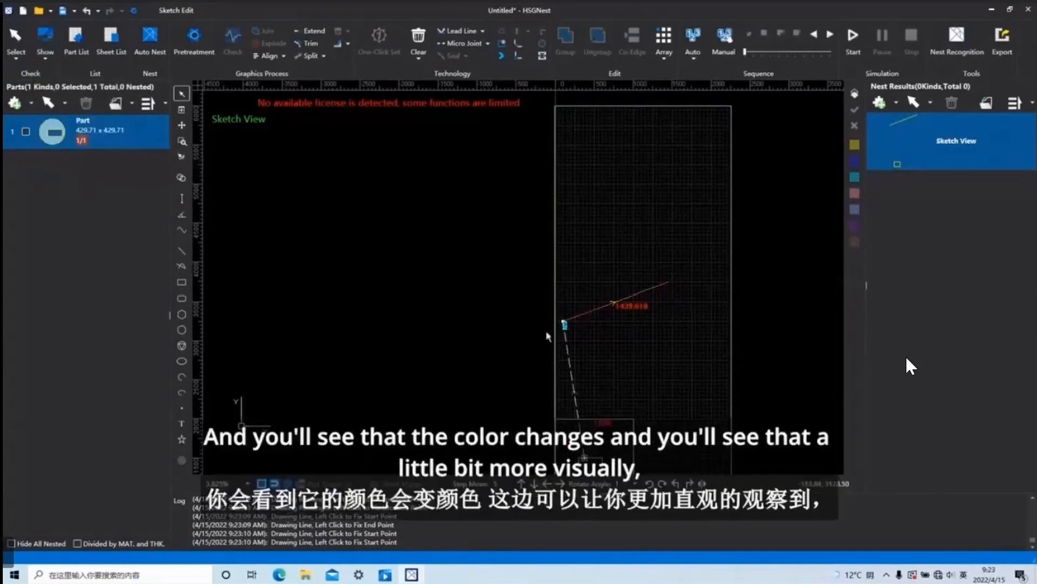
click(45, 58)
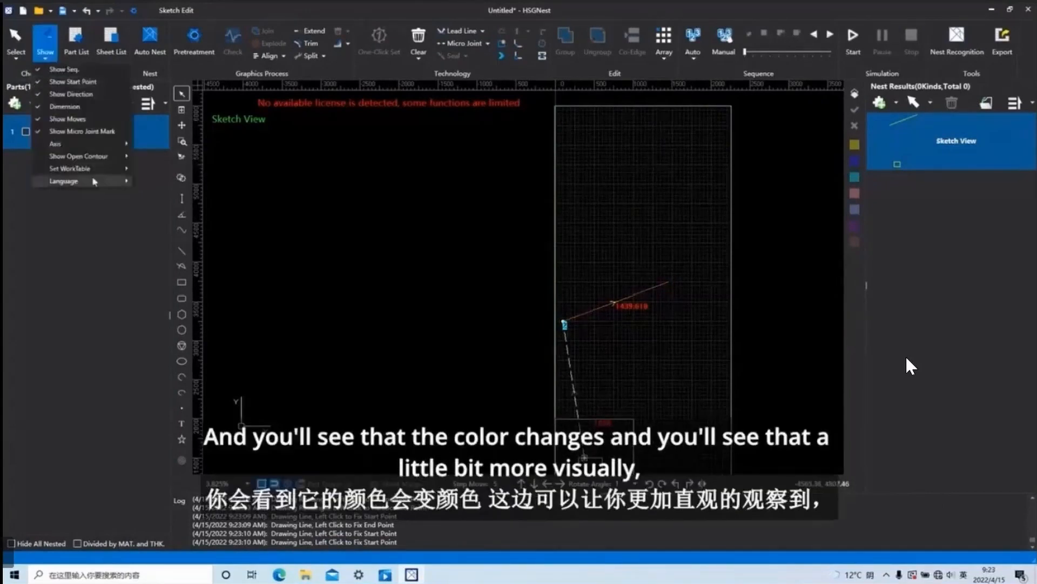
mouse_move(103, 158)
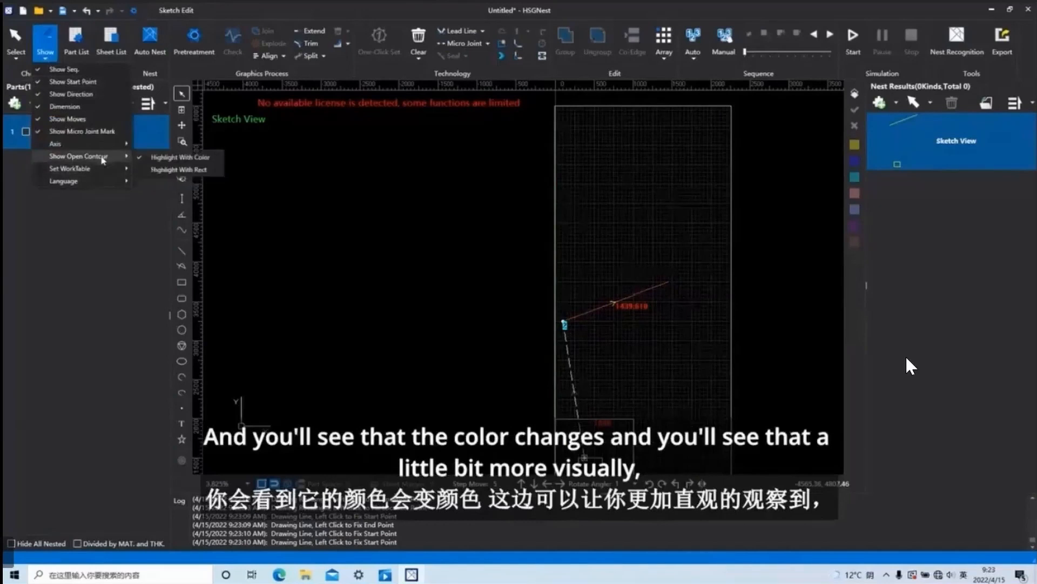
click(189, 171)
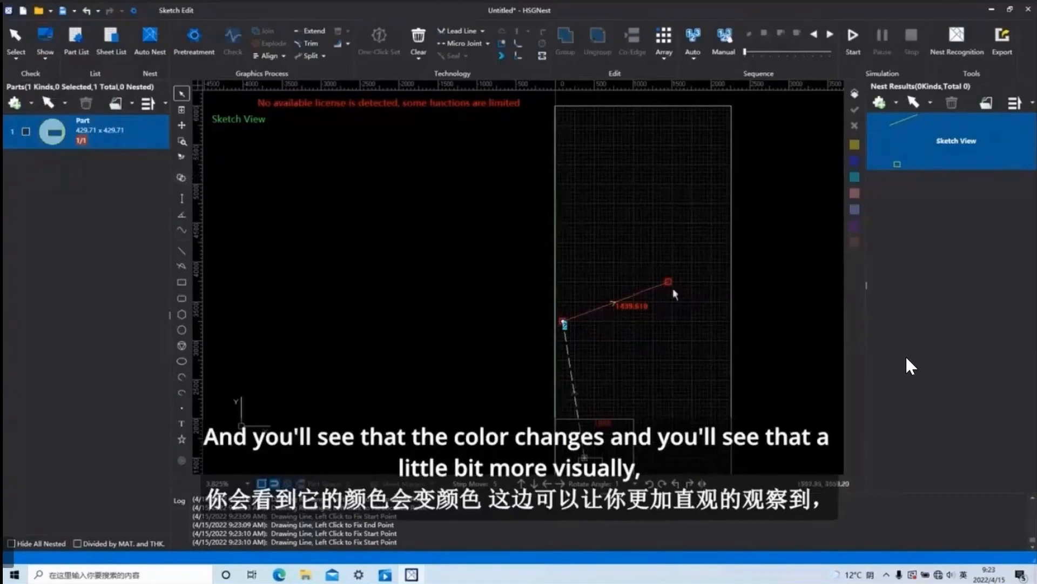
Hide the worktable with Show WorkTable and display it again.
click(45, 39)
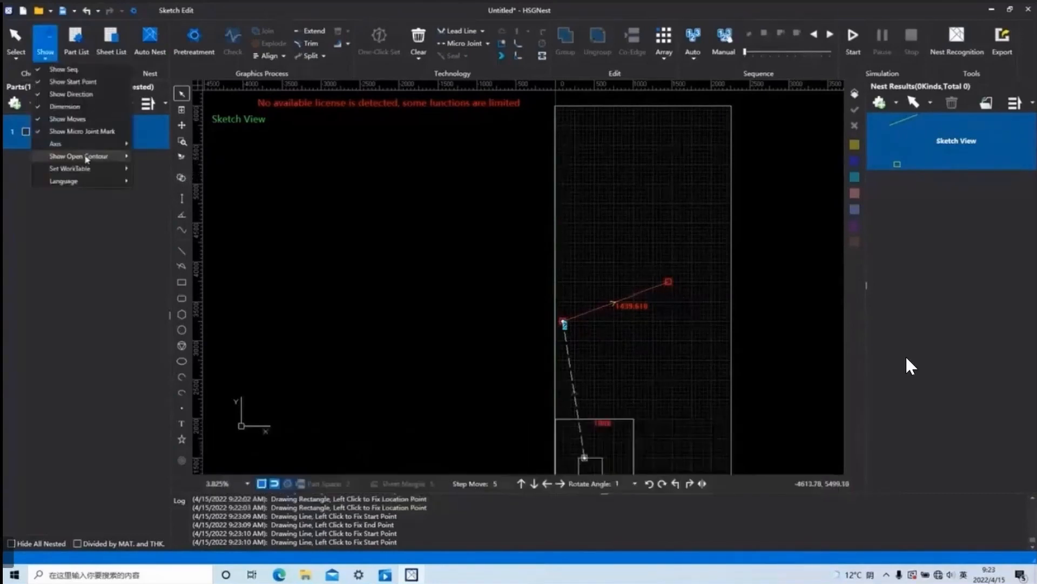
mouse_move(90, 158)
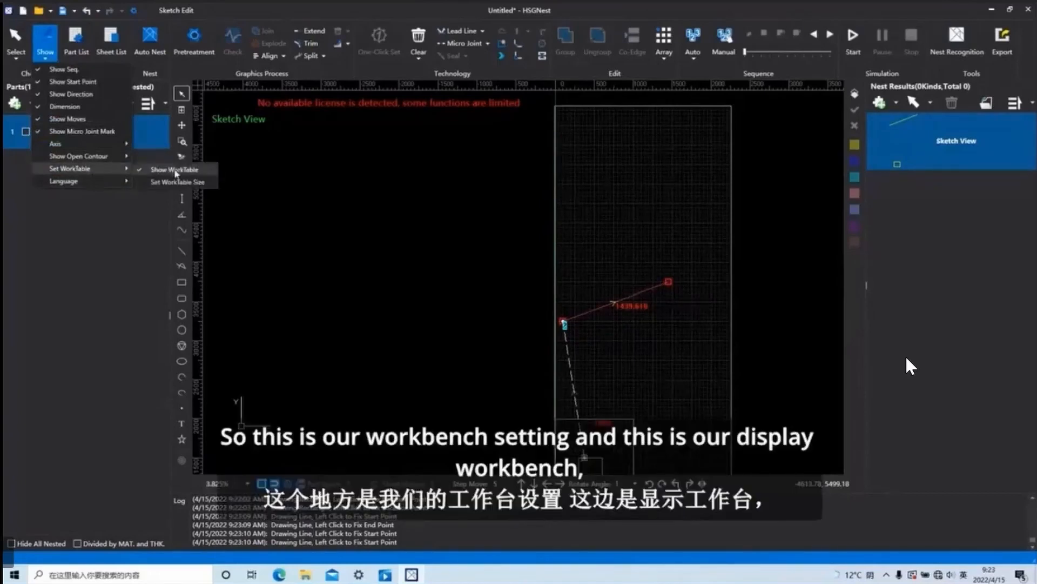
click(175, 171)
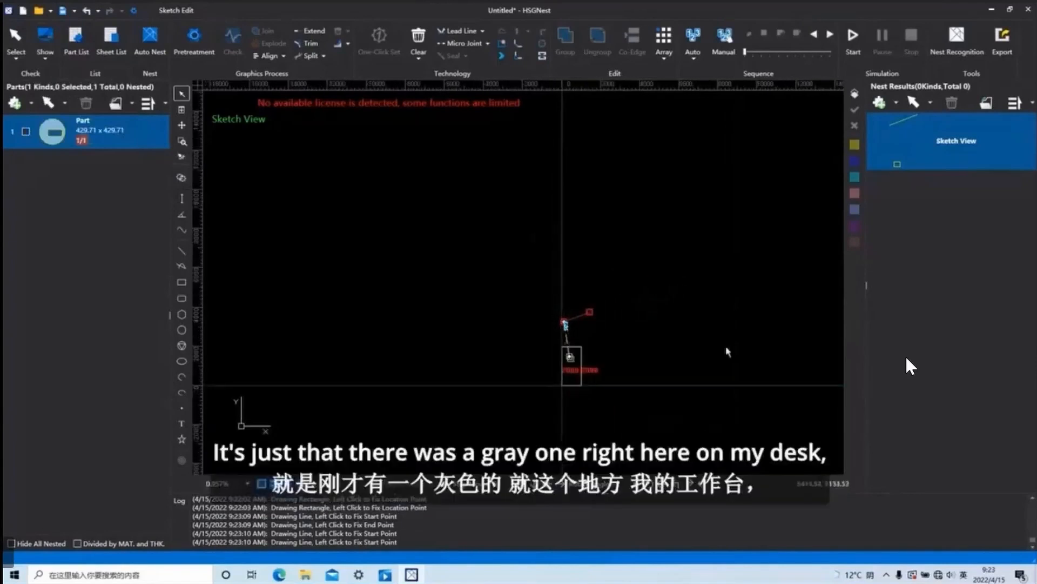
click(44, 40)
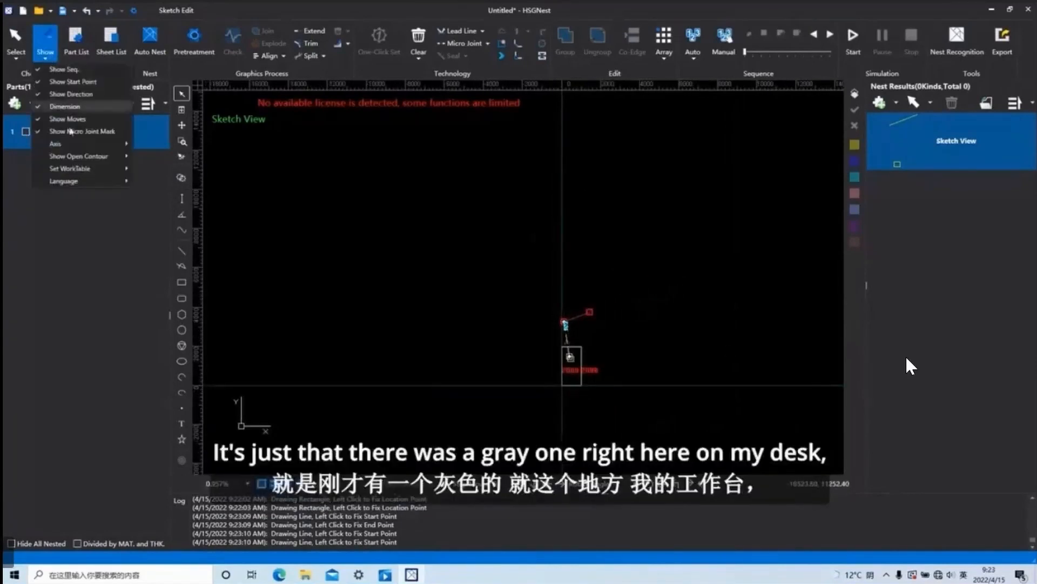
mouse_move(81, 172)
click(176, 171)
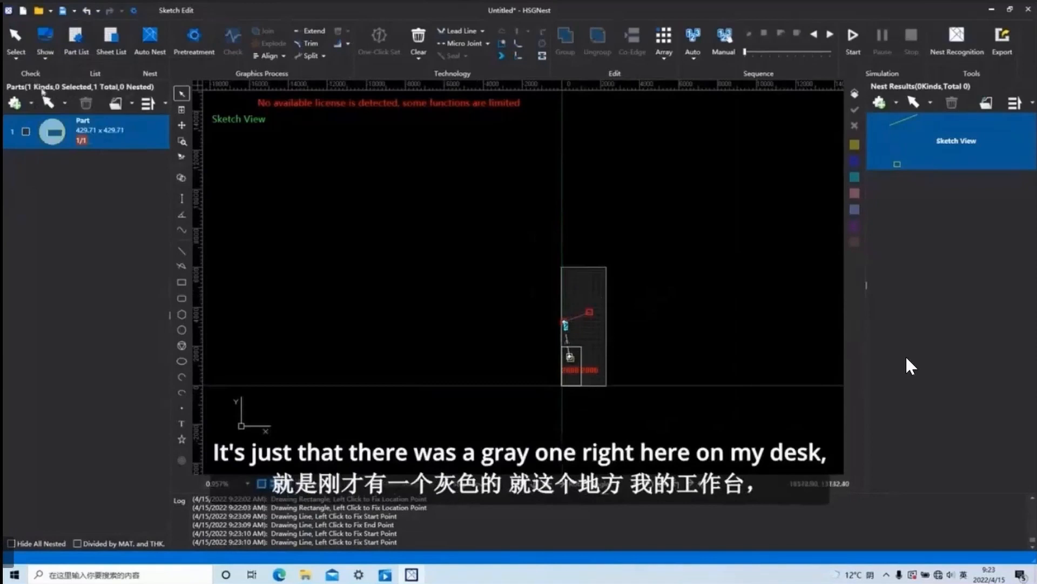
Set the worktable width to 3000 and apply the new size.
click(45, 40)
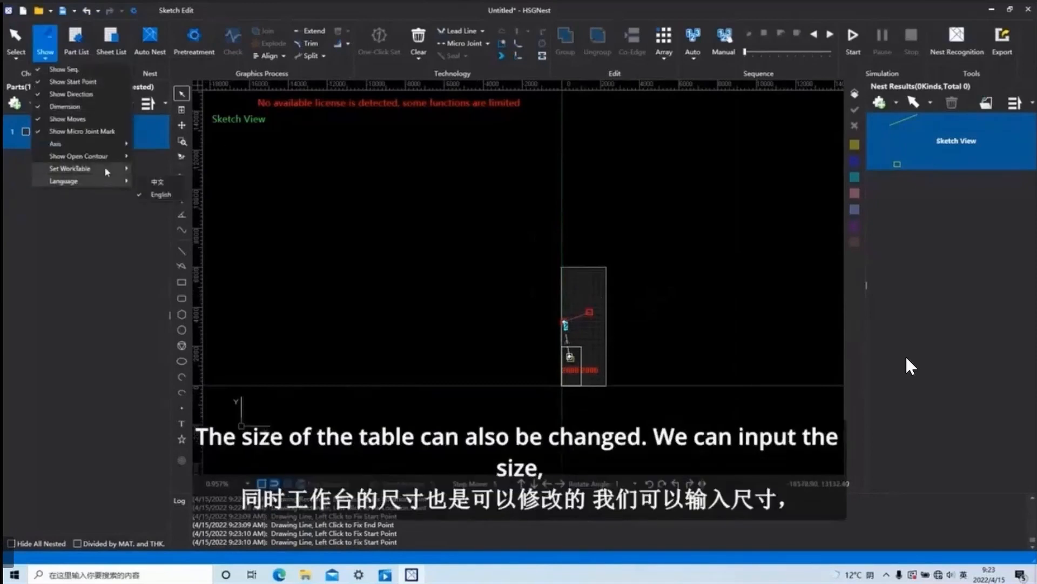
mouse_move(81, 169)
click(186, 182)
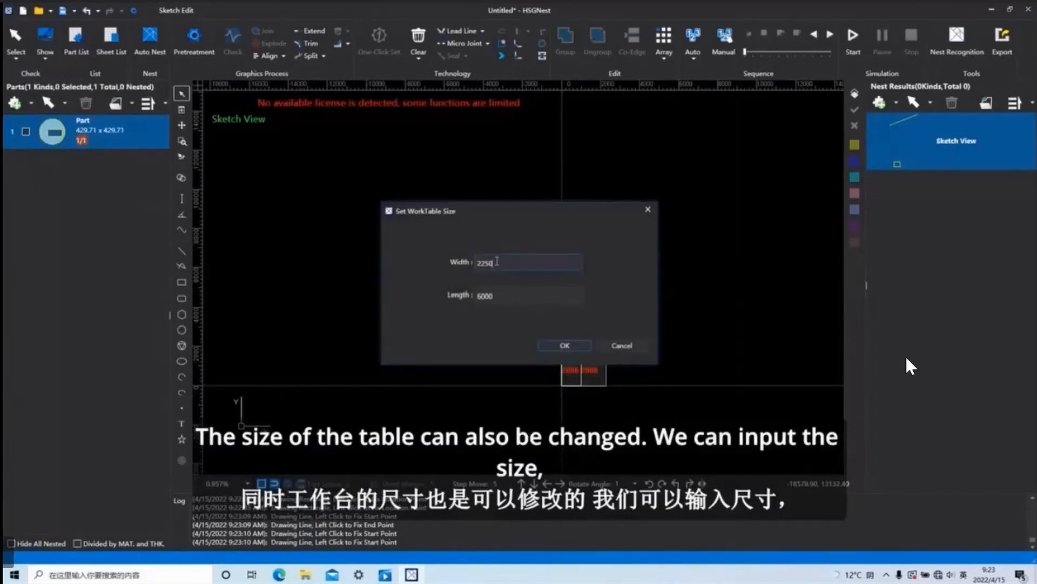
key(BackSpace)
key(BackSpace)
key(BackSpace)
text(3000)
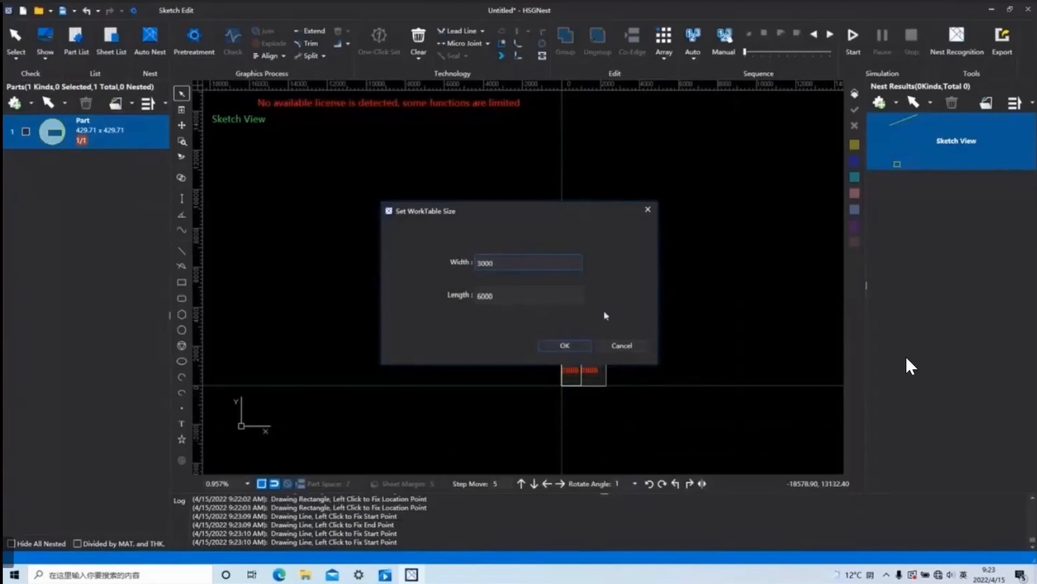
click(565, 345)
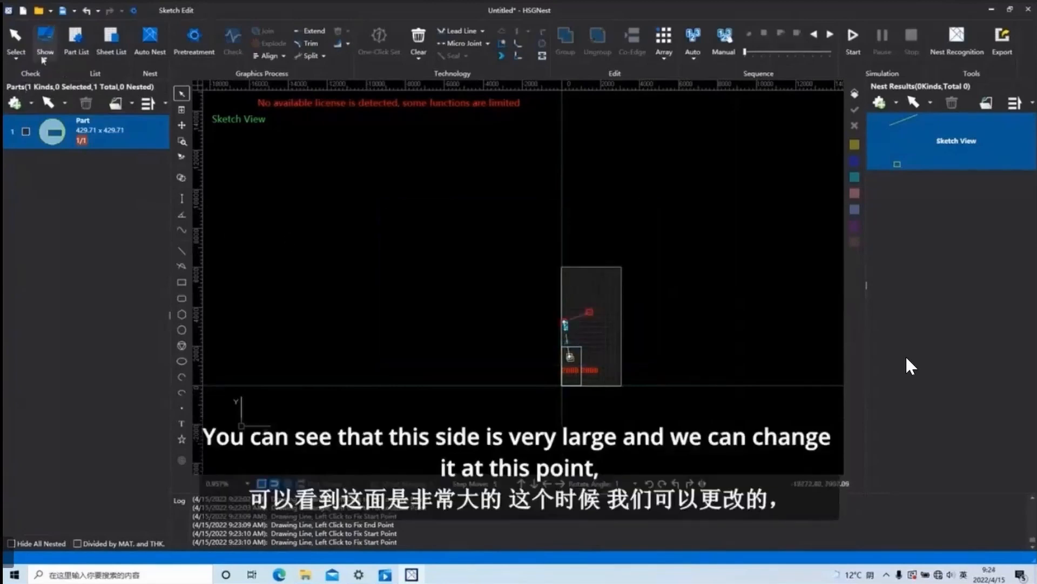
Choose Chinese (中文) as the interface language and decline the restart.
click(45, 60)
mouse_move(90, 183)
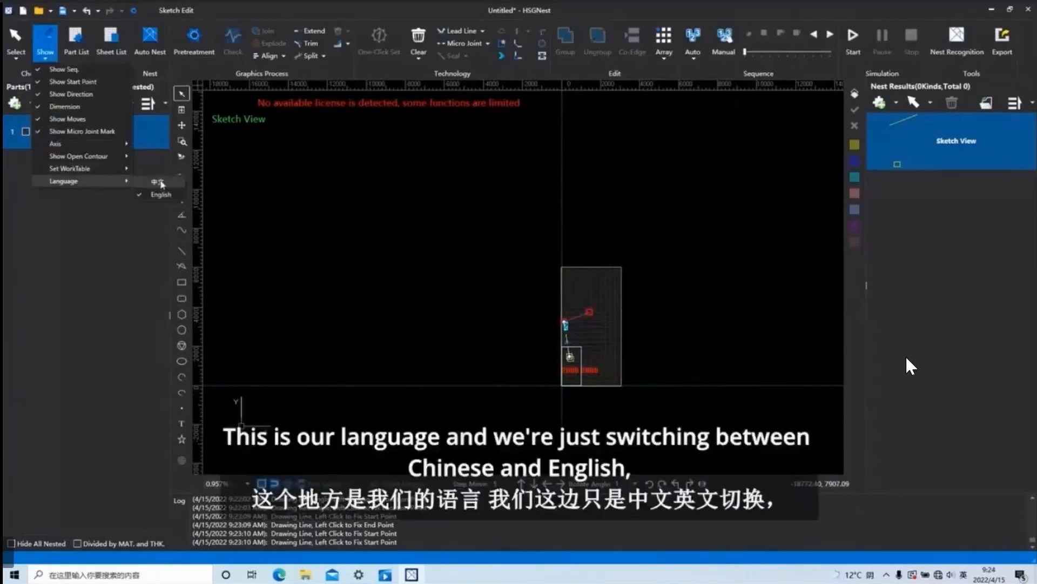
click(159, 182)
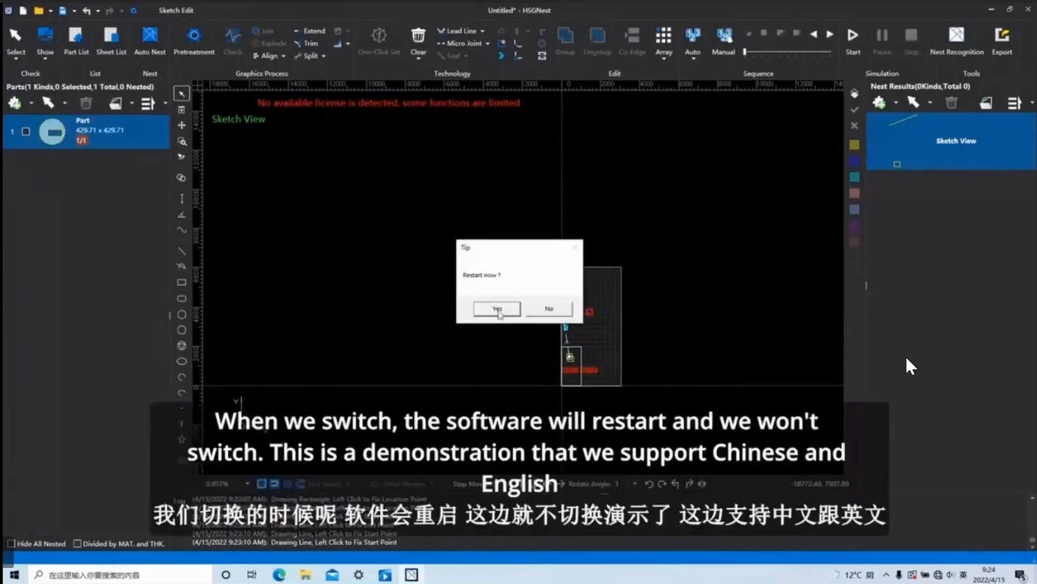
click(549, 308)
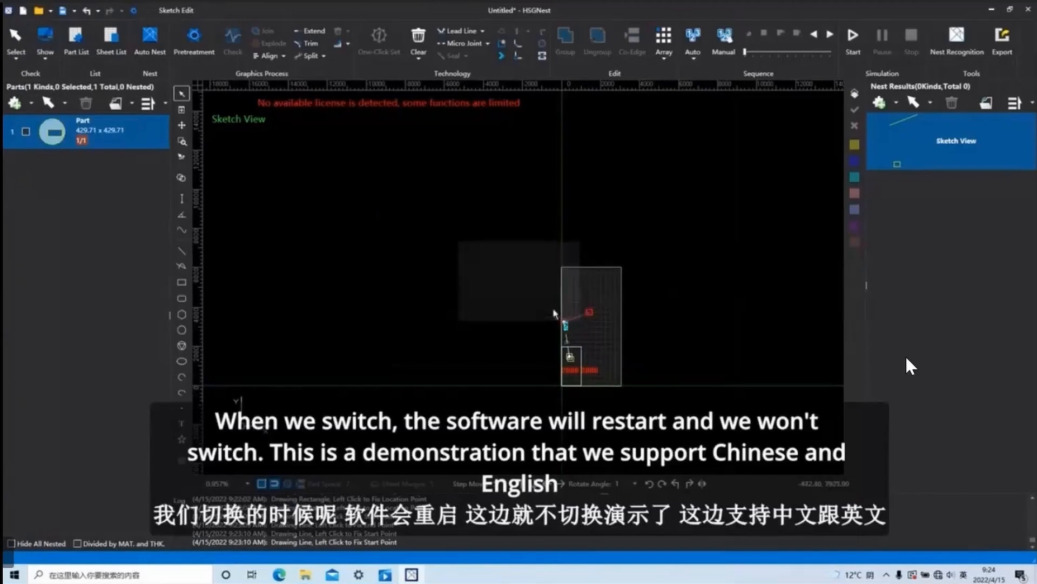
click(47, 55)
mouse_move(108, 181)
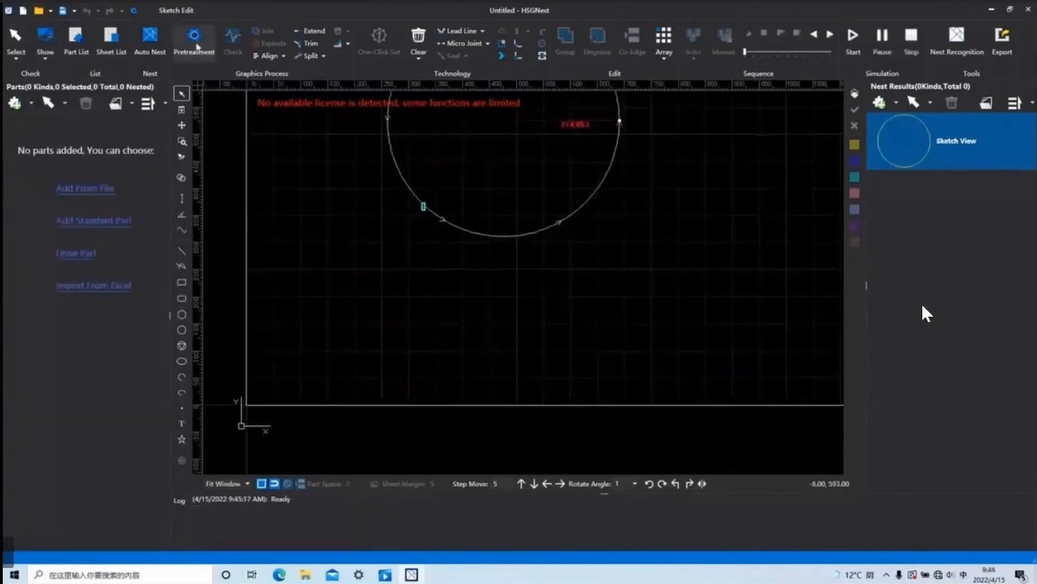
Open the Pretreatment settings and look through the priority options for Join, leaving Dir First selected.
click(197, 46)
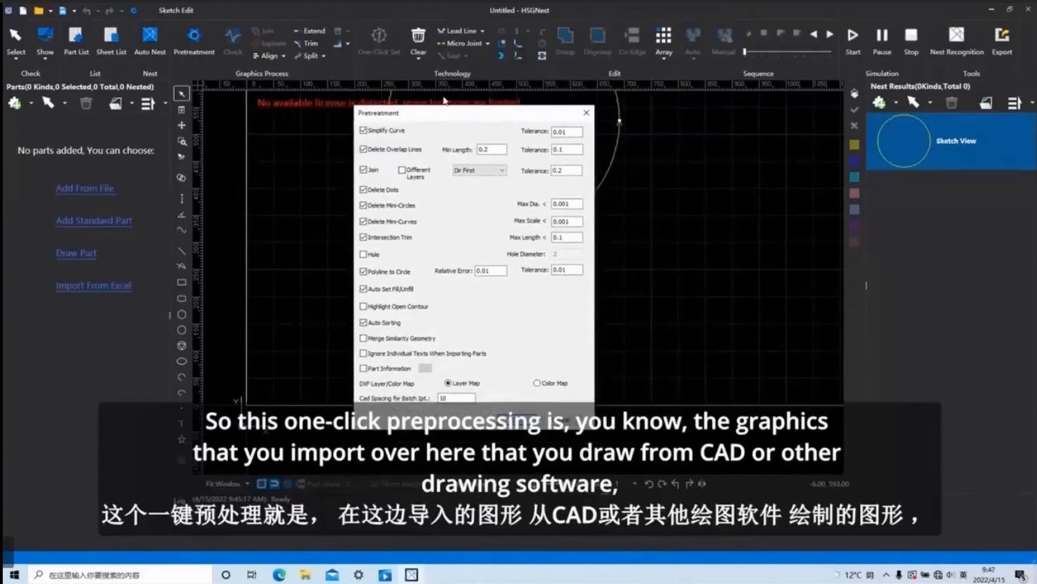
key(alt+Tab)
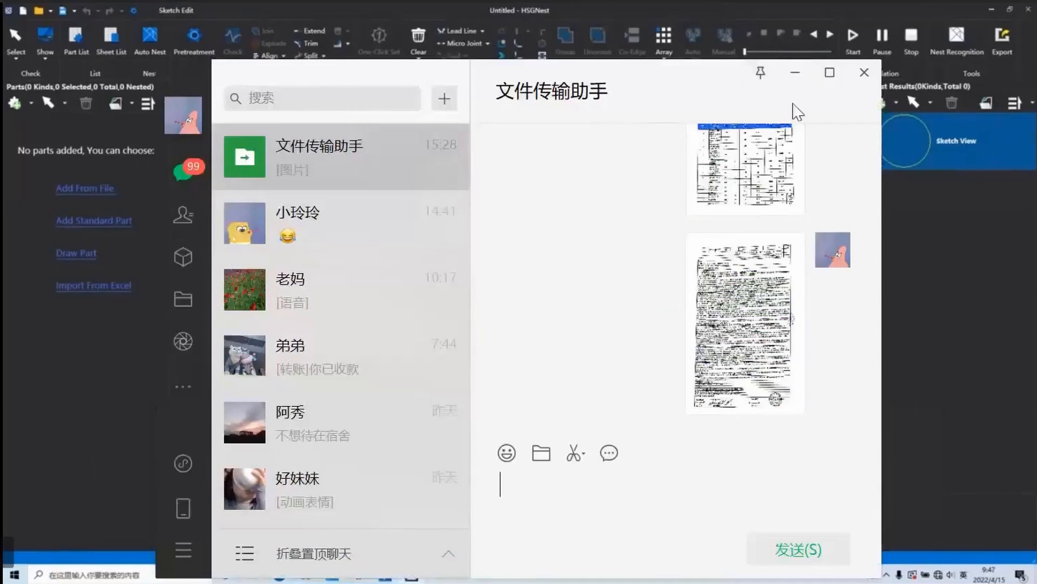
click(794, 72)
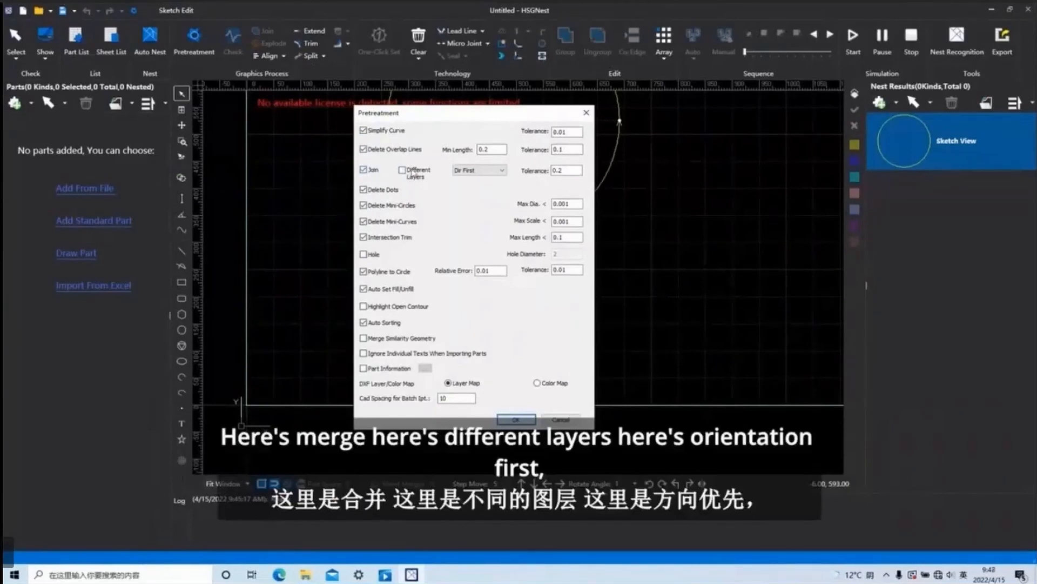
click(502, 171)
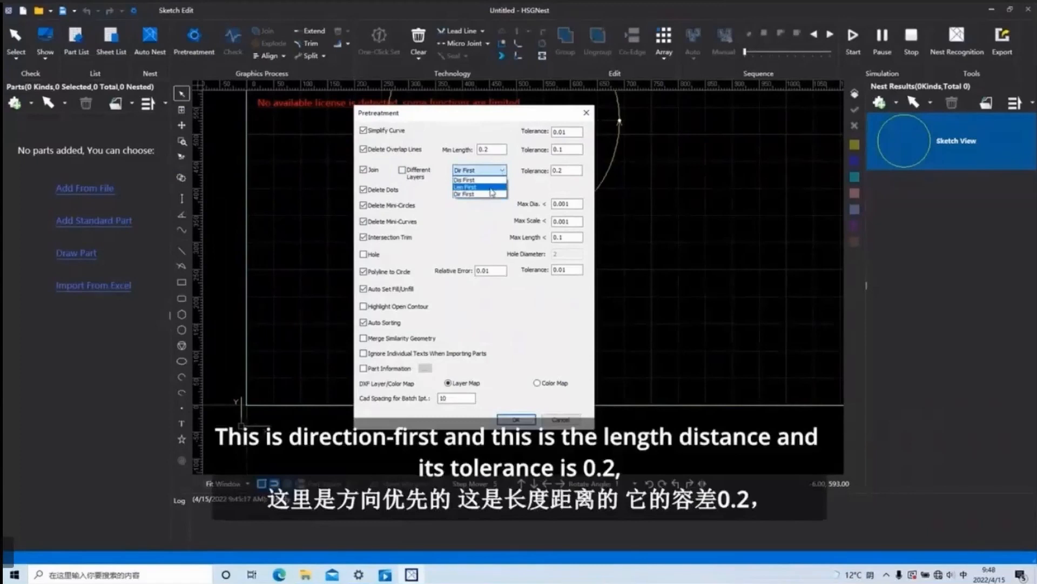
click(506, 172)
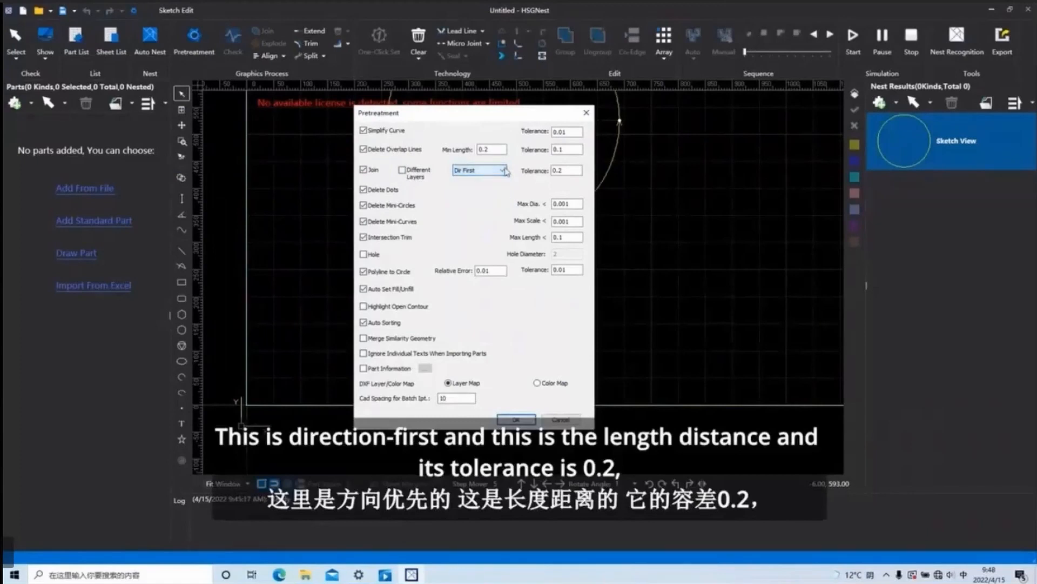
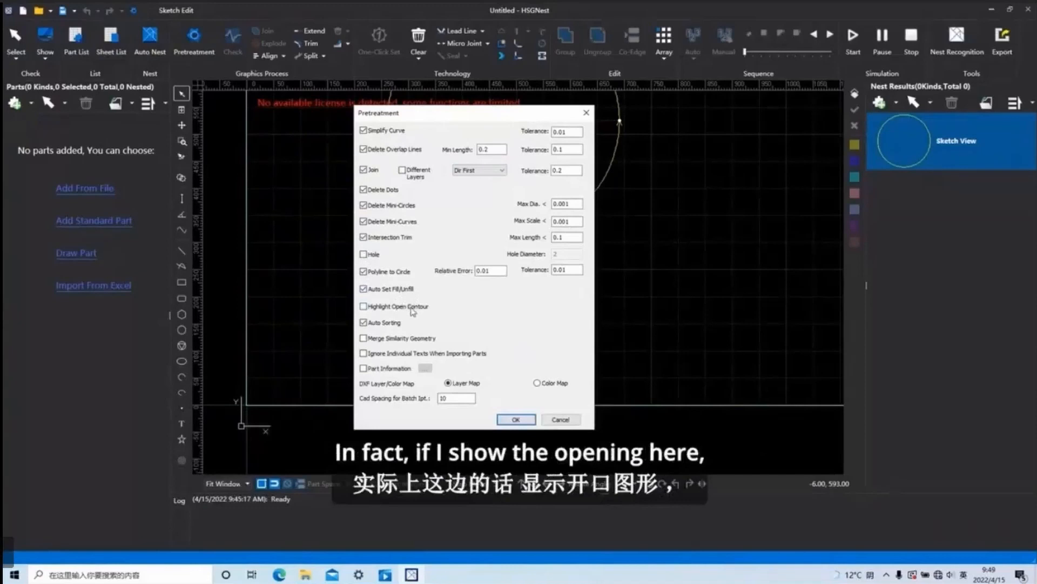
Compare the Show Open Contour highlight options with Highlight Open Contour in the Pretreatment settings, leaving both unchanged.
click(586, 112)
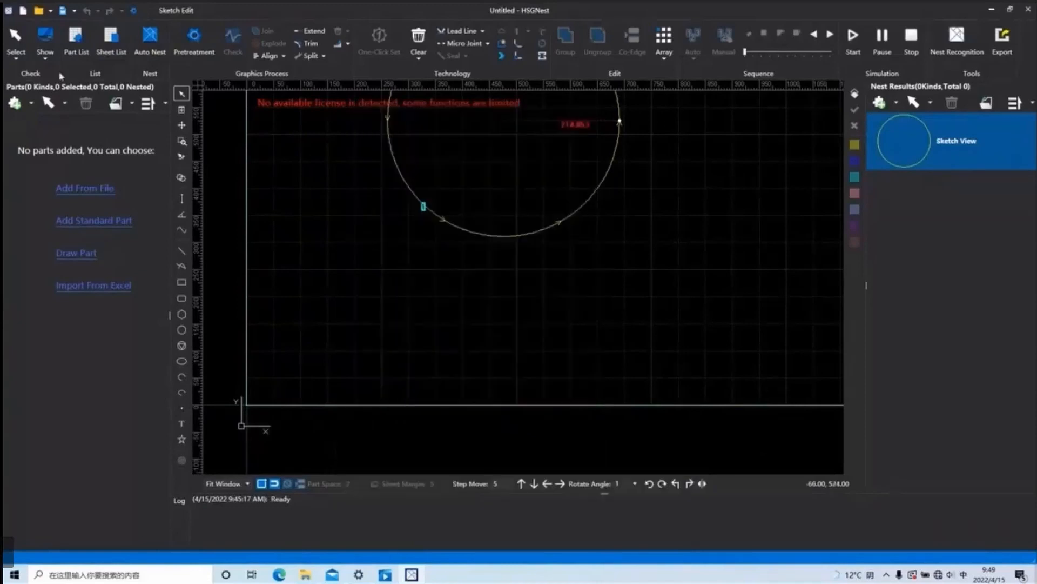
click(39, 54)
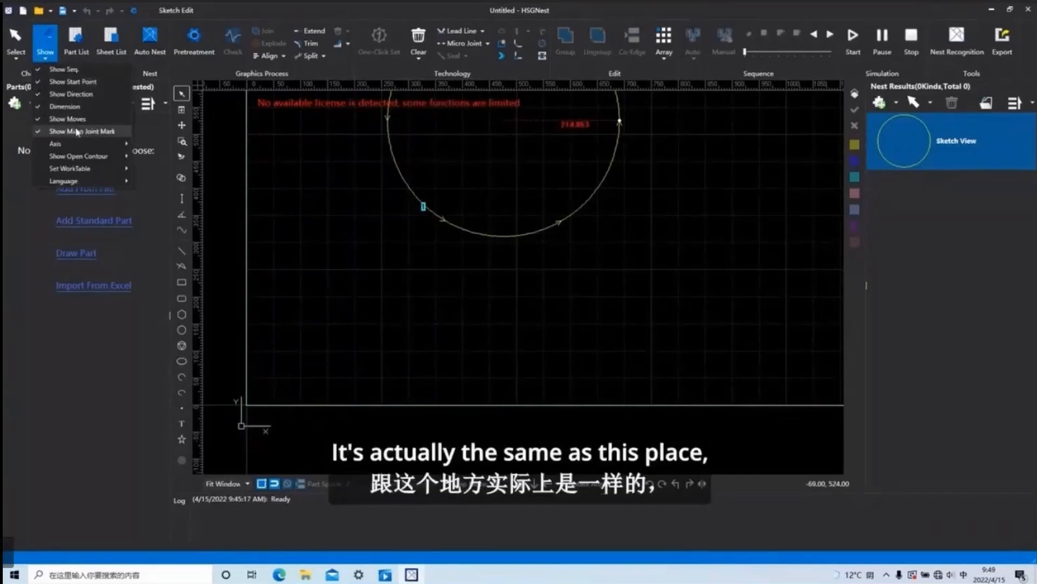
mouse_move(100, 158)
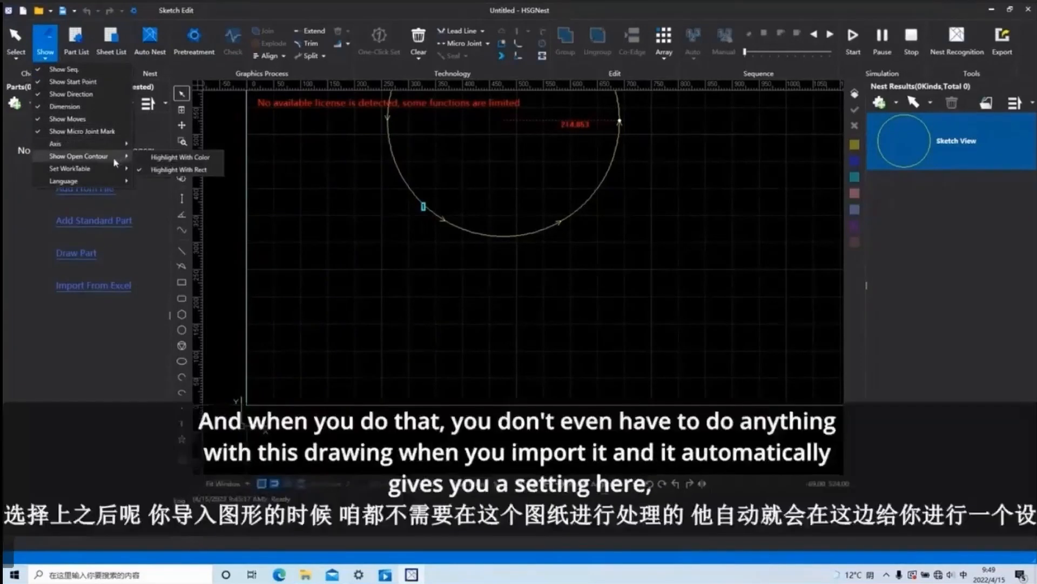
click(192, 37)
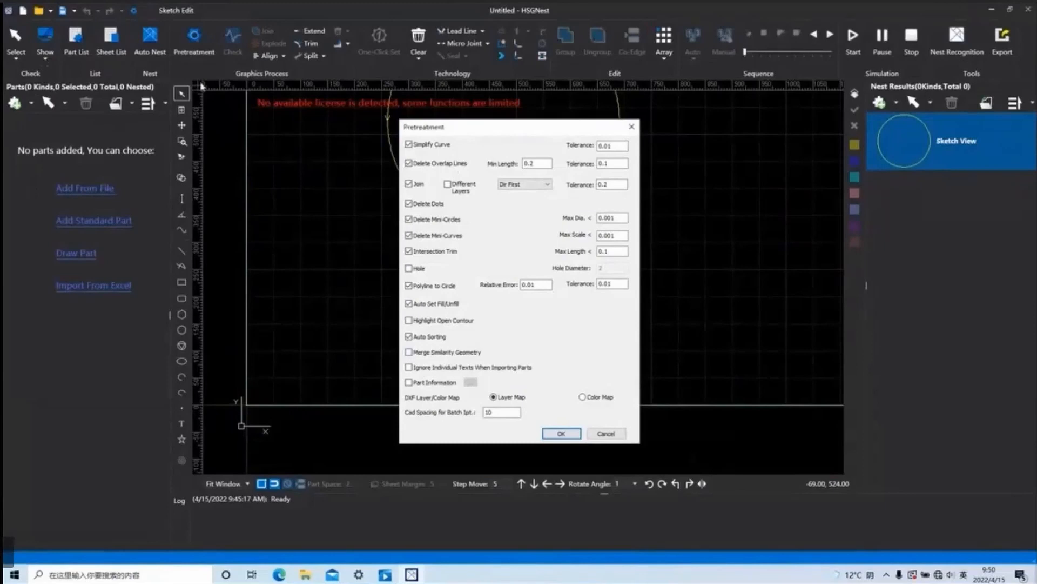
click(632, 126)
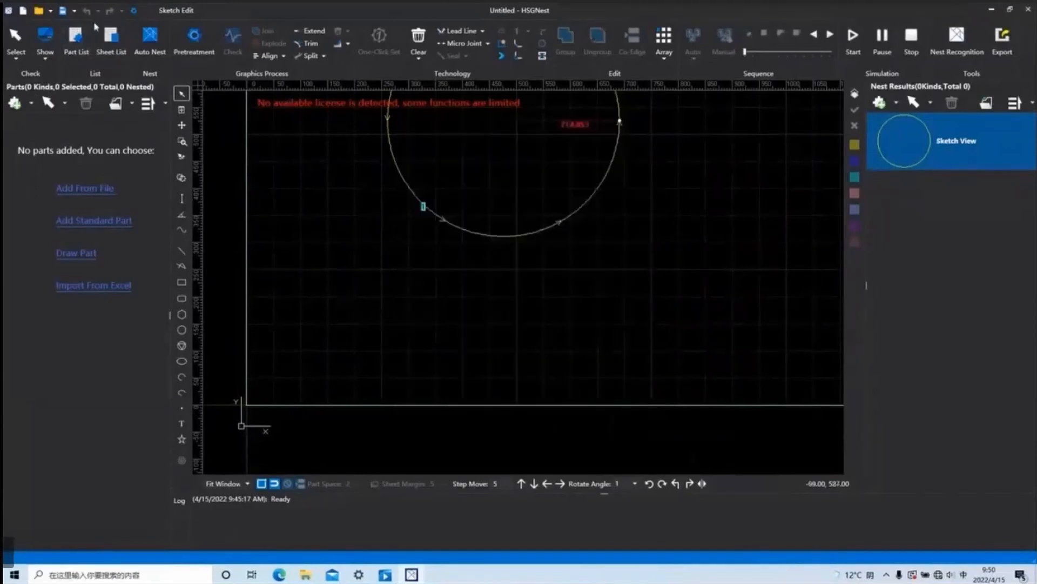
Examine the Others Setting page of the program settings, close it without changes and reopen the Pretreatment settings.
click(42, 54)
click(22, 58)
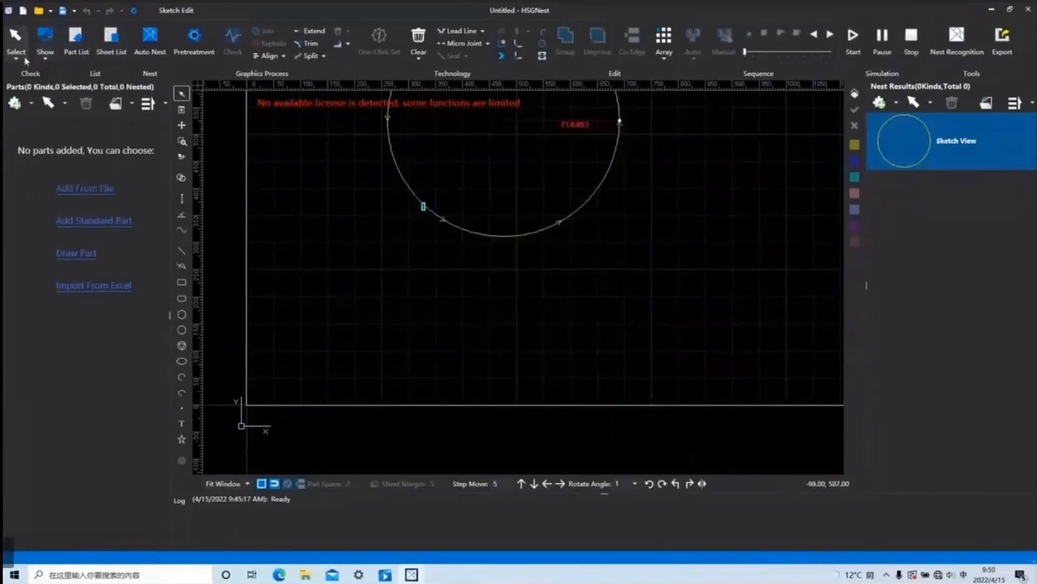
click(22, 58)
click(22, 58)
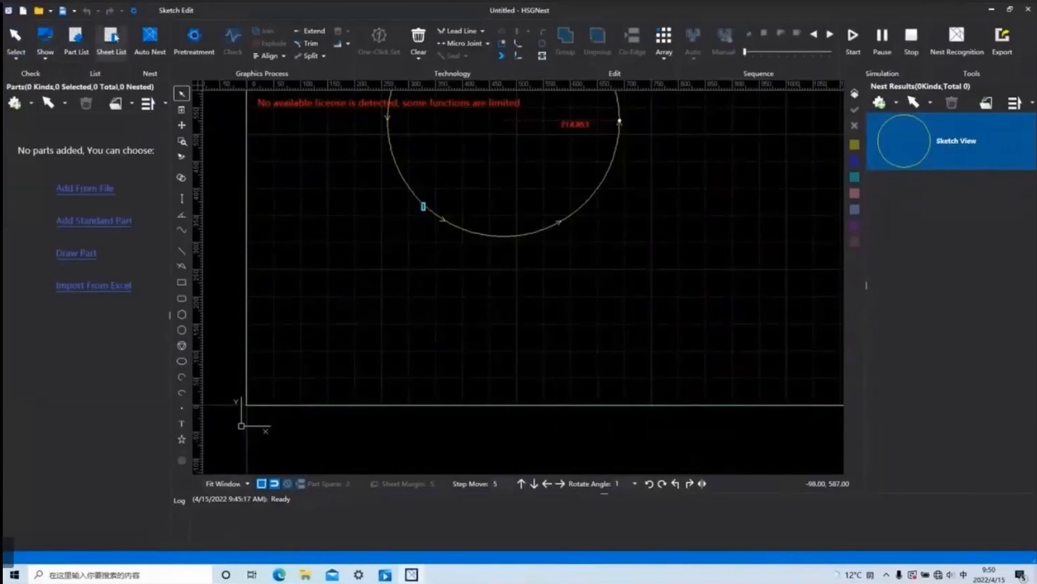
click(133, 11)
click(523, 99)
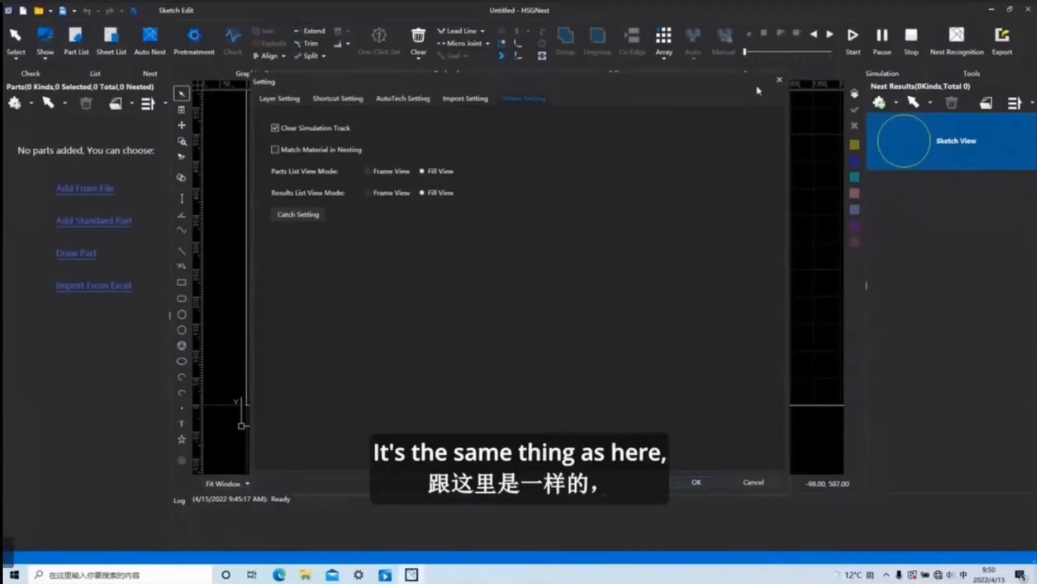
click(779, 79)
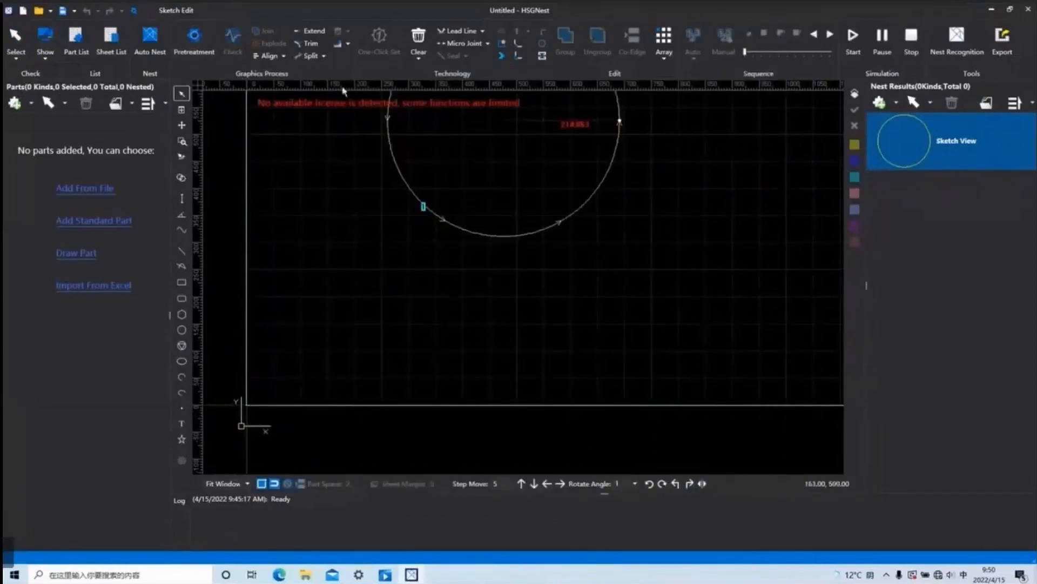
click(195, 37)
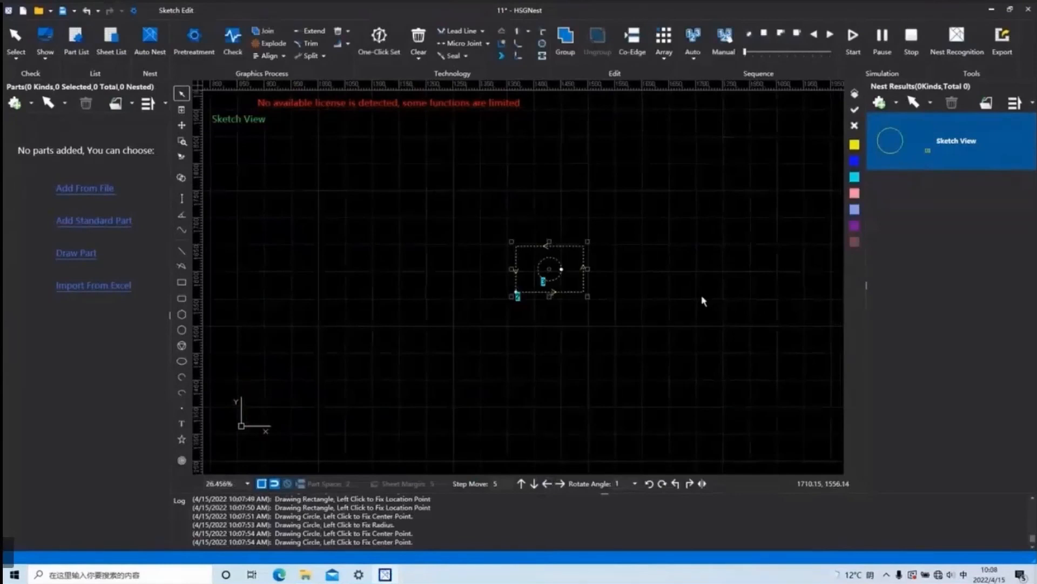
Check the selected rectangle and circle for Open Contour, Self-cross, Intersection and Overlap, and close the check report.
click(234, 39)
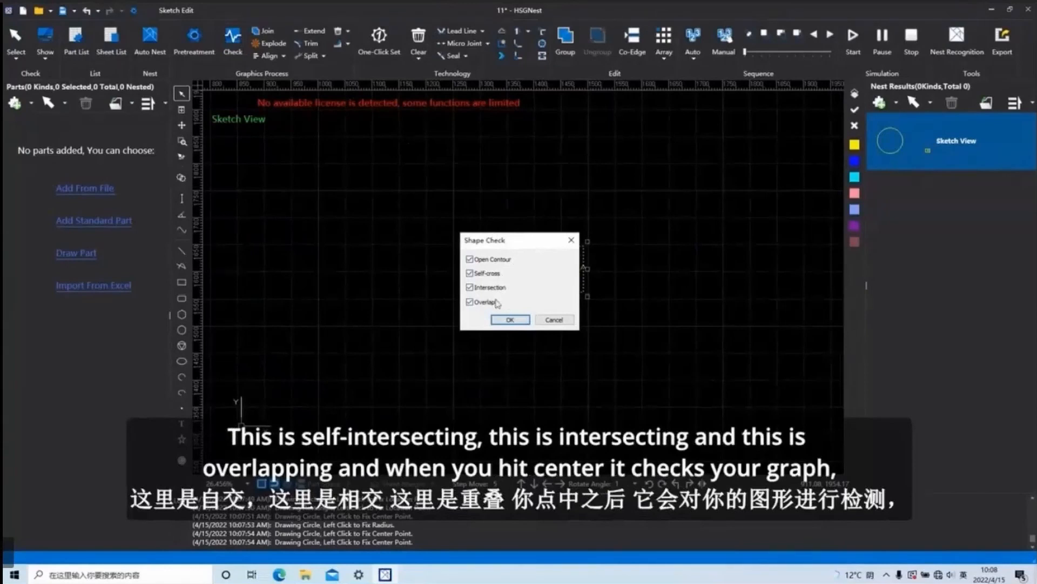
click(510, 319)
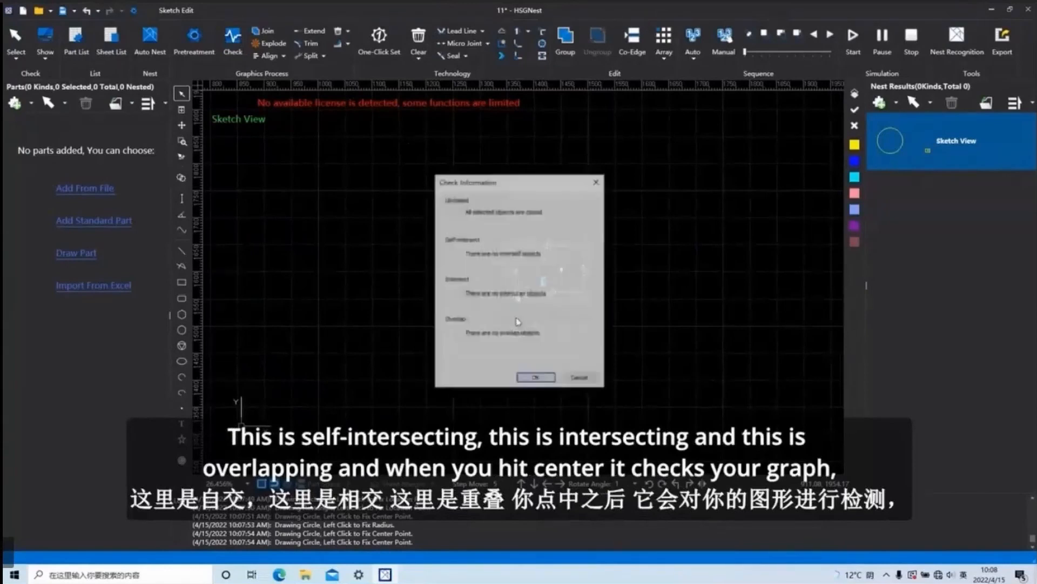
click(534, 379)
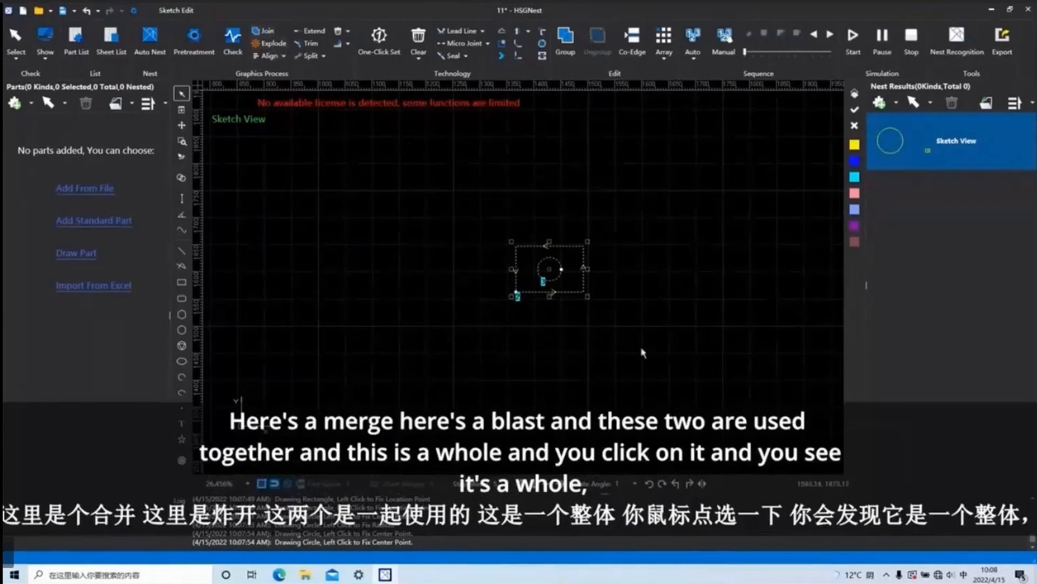
Draw a small separate rectangle in the empty area to the left of the rectangle containing the circle.
click(499, 364)
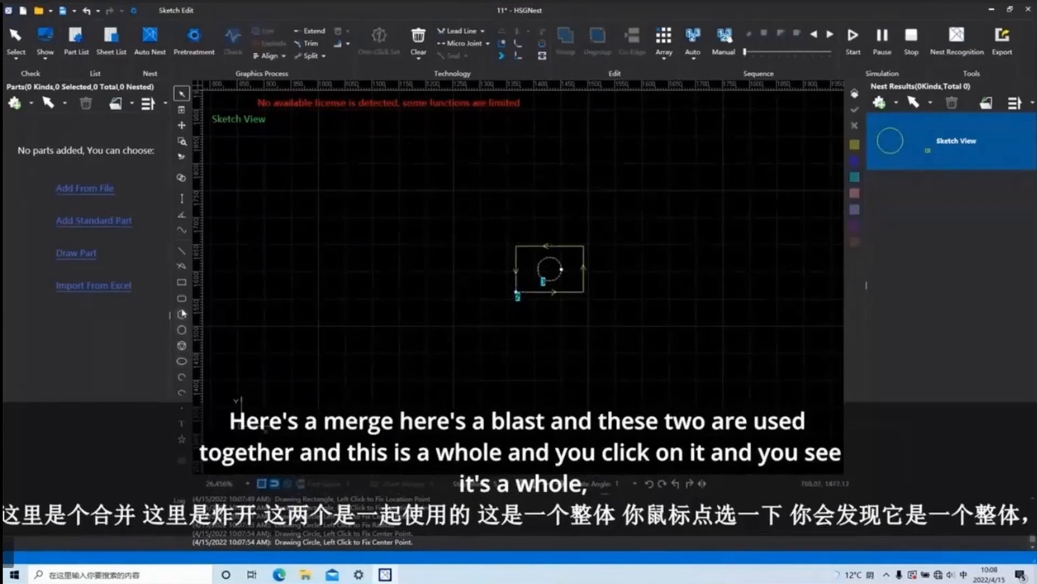
click(182, 287)
click(318, 271)
click(368, 306)
right_click(440, 325)
Explode the newly drawn small rectangle into separate lines.
click(328, 271)
click(382, 222)
click(342, 271)
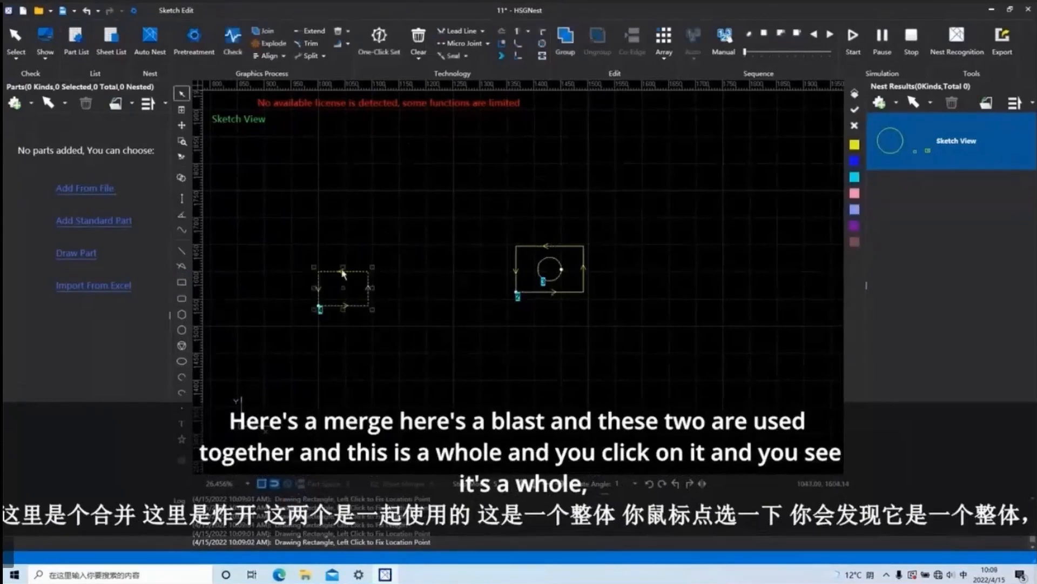
click(277, 47)
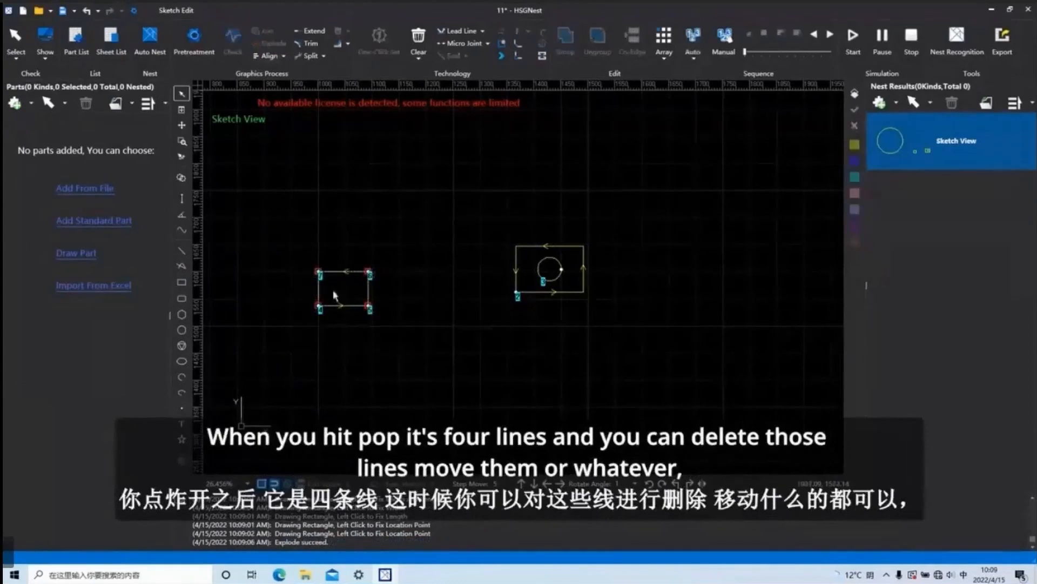
Delete the exploded rectangle's top line and move its right line a short distance to the right.
click(345, 272)
key(Delete)
click(369, 287)
drag(369, 287, 391, 286)
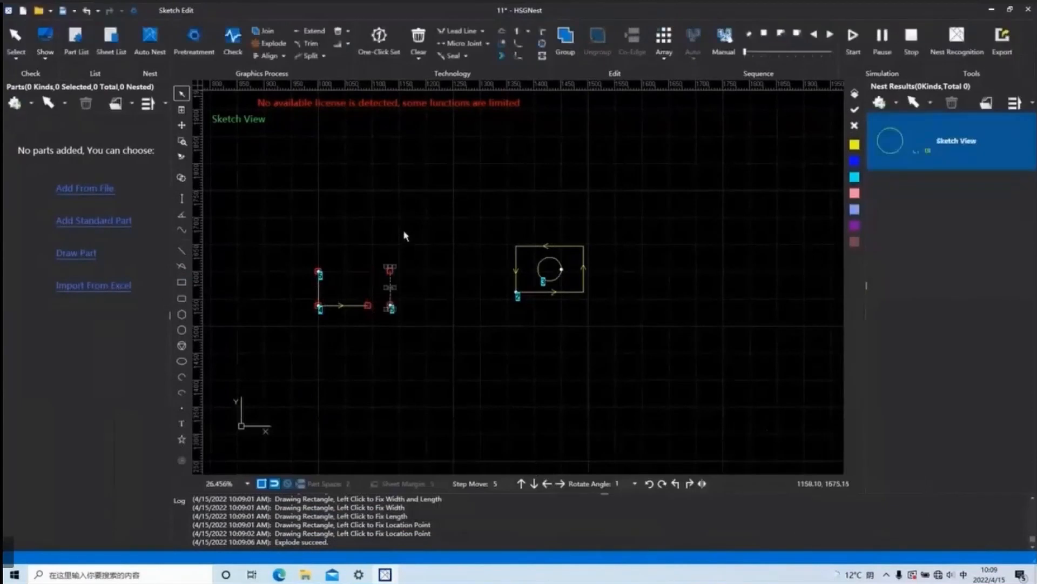
Delete all remaining lines of the exploded rectangle.
drag(407, 321, 309, 241)
key(Delete)
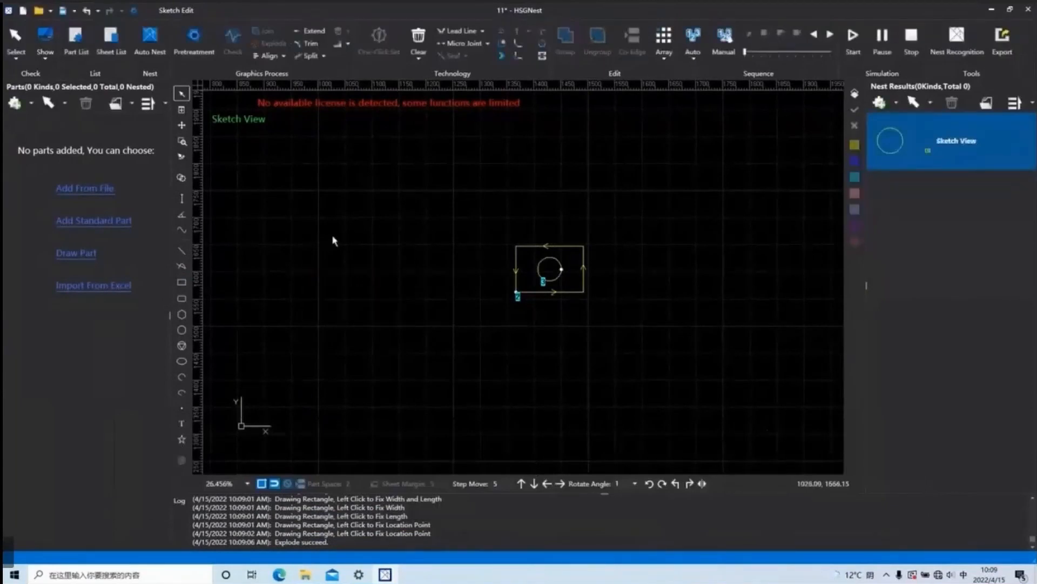
Select only the circle inside the rectangle and view which Align options are available for a single object.
drag(583, 322, 468, 193)
click(283, 56)
click(584, 341)
drag(588, 312, 433, 171)
click(590, 366)
click(542, 278)
click(279, 55)
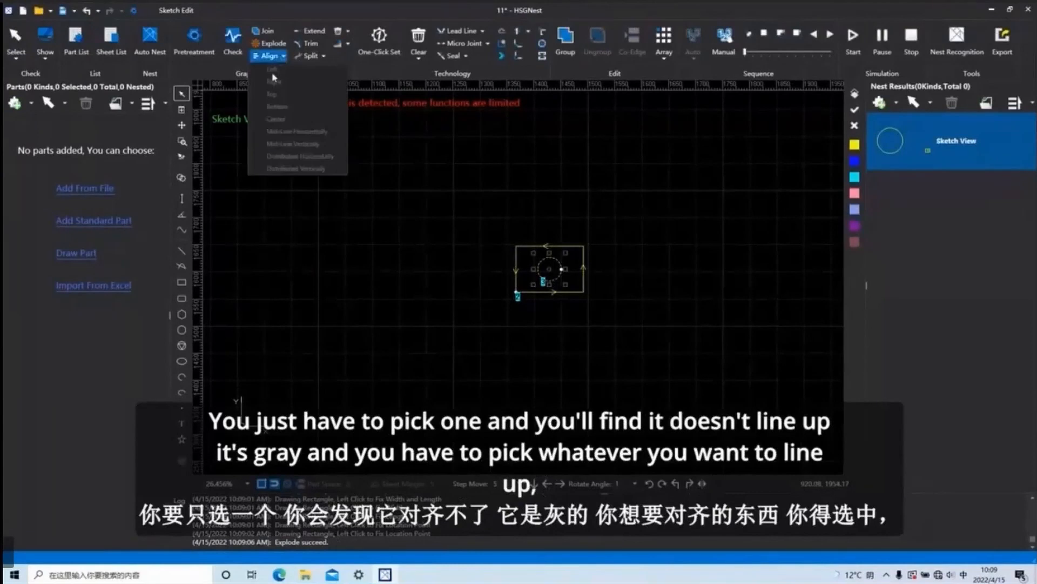
Select the rectangle and its inner circle together, align them Left and afterwards Right.
click(545, 330)
drag(605, 339, 368, 173)
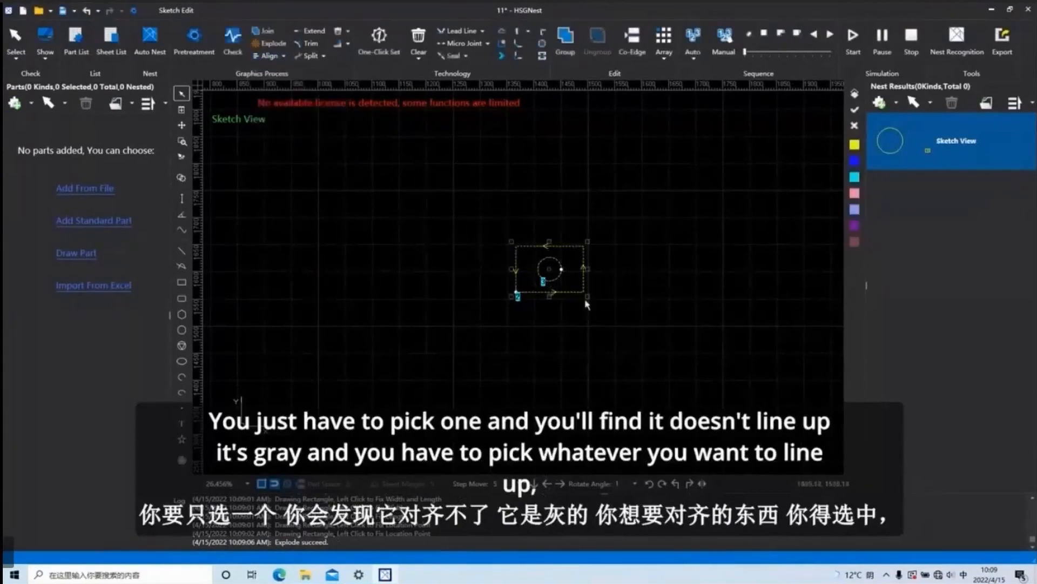
click(270, 55)
click(286, 77)
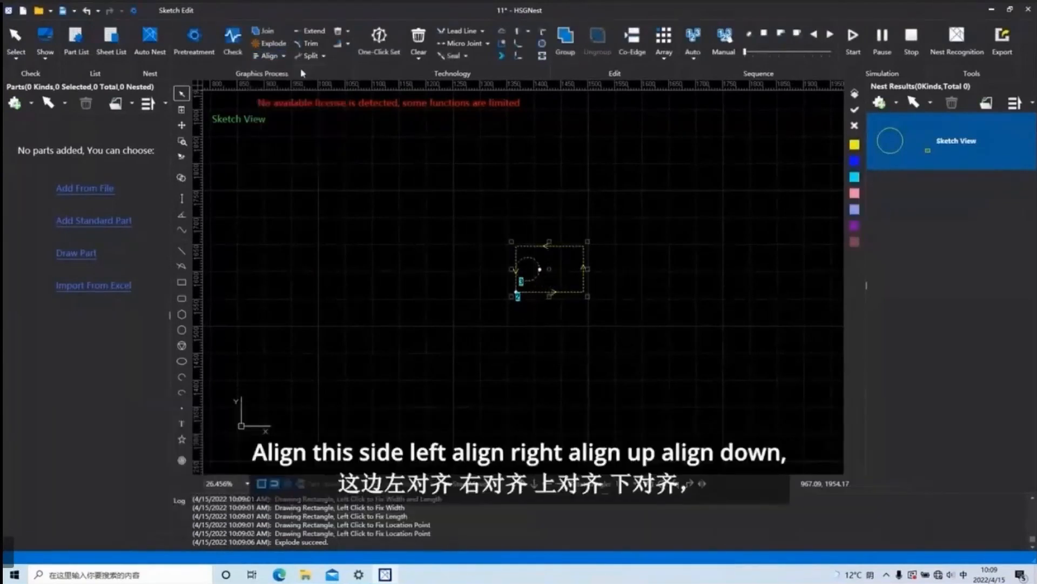
click(282, 56)
click(274, 81)
Align the selected circle and rectangle by their Top edges and in turn by their Bottom edges.
click(283, 56)
click(272, 94)
click(283, 56)
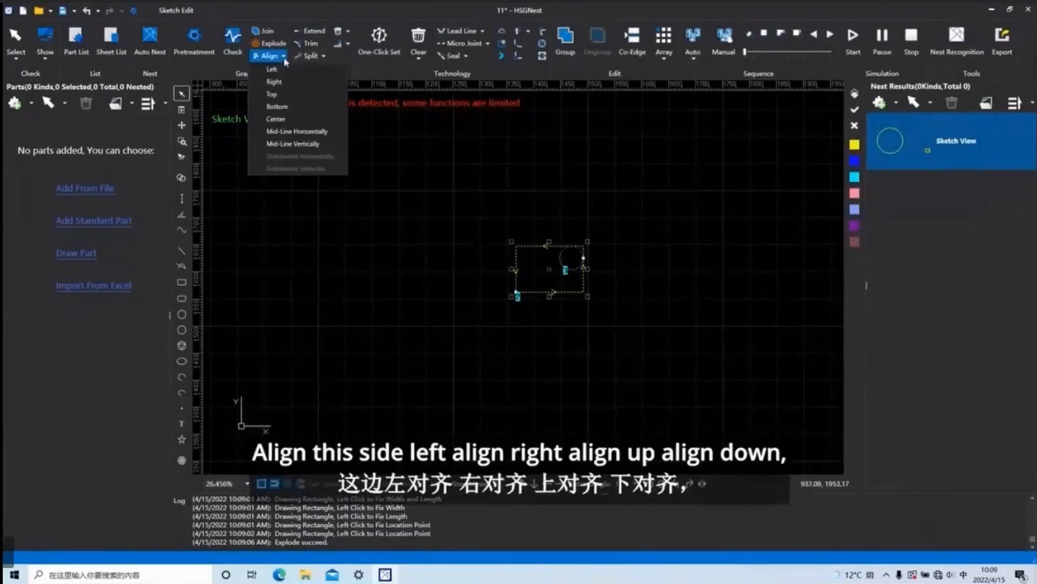
click(278, 106)
Align the circle and rectangle by Center, and also apply Mid-Line Horizontally and Mid-Line Vertically.
click(283, 57)
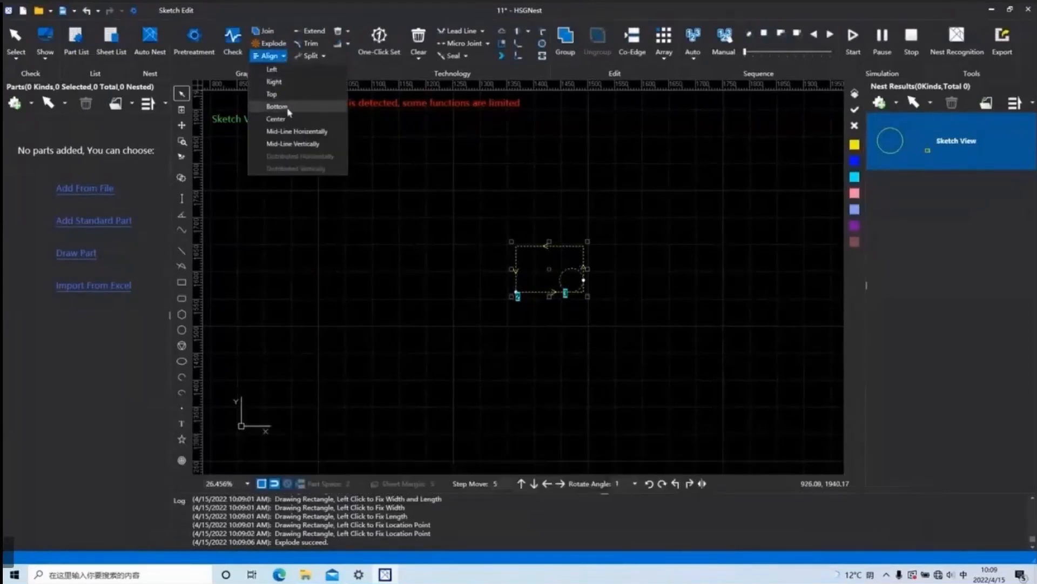
click(276, 119)
click(283, 56)
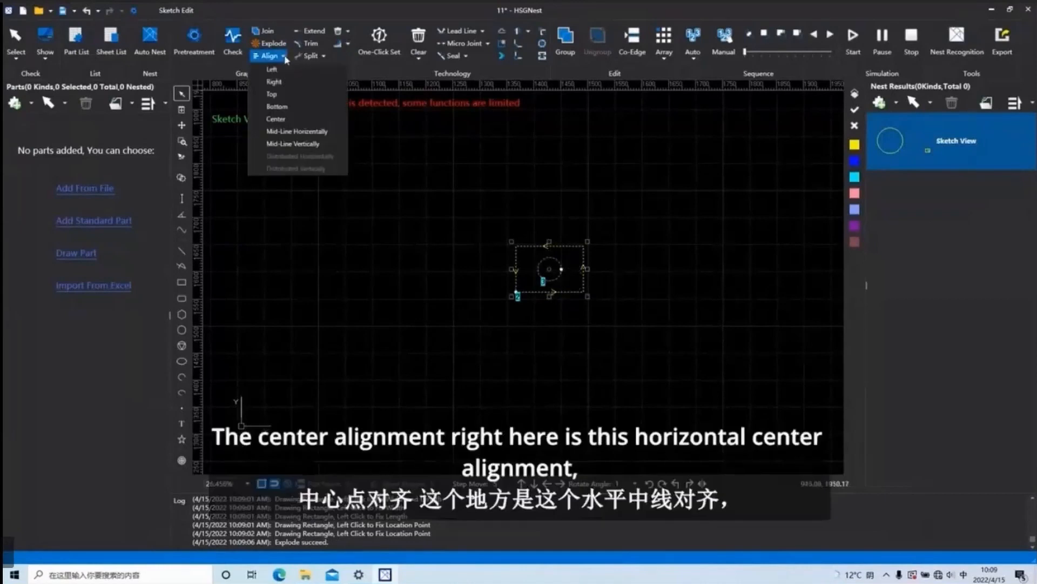
click(301, 133)
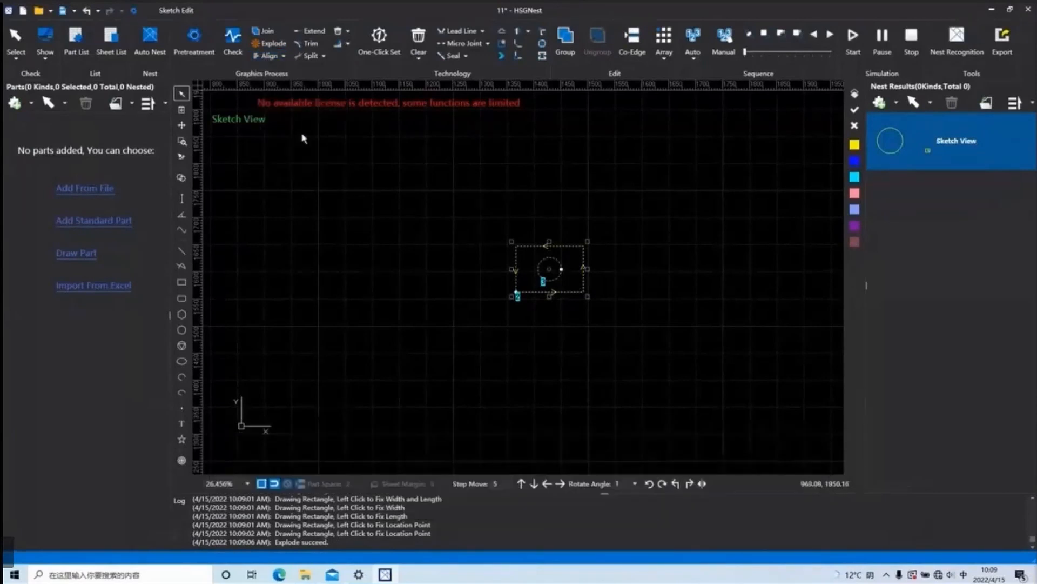
click(283, 57)
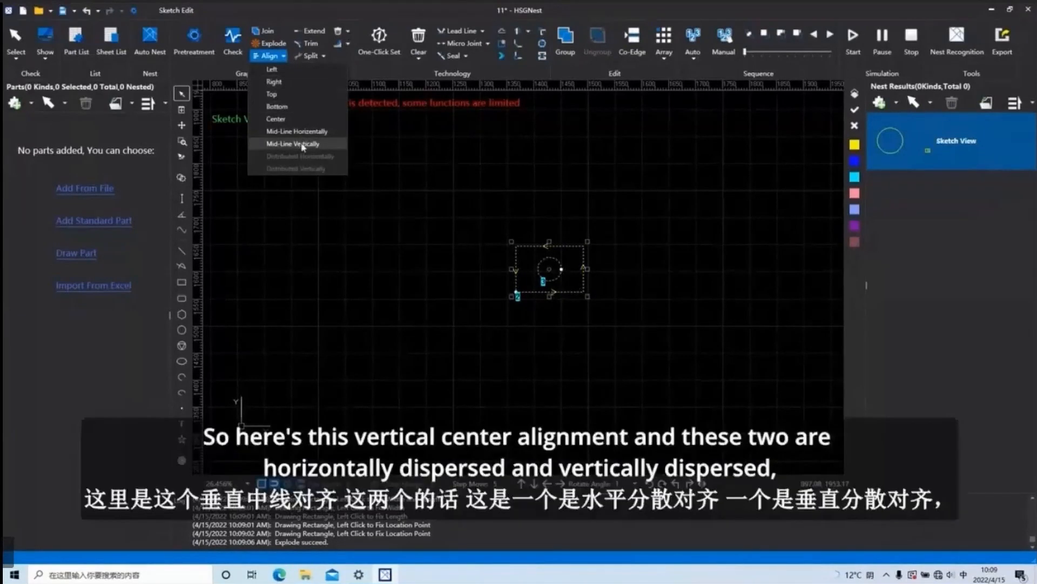
click(303, 144)
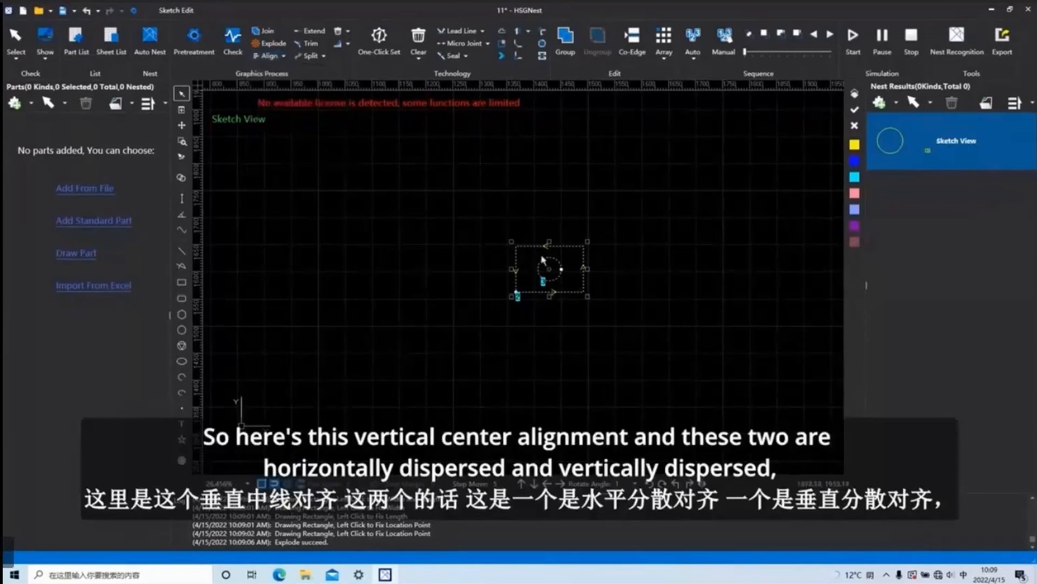
View the distribution options for alignment and activate the Extend and Trim tools without picking any object.
click(283, 56)
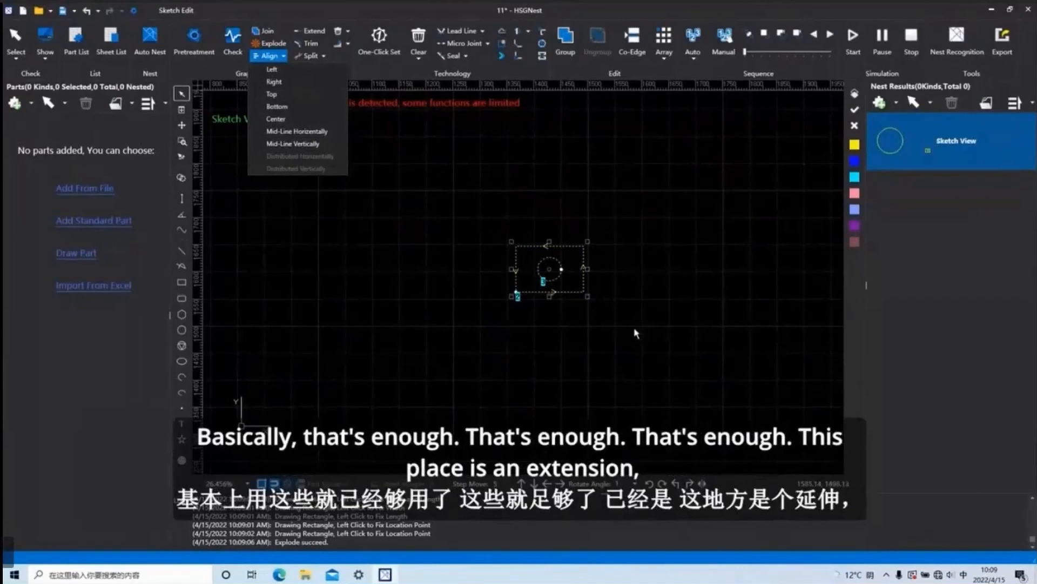
click(316, 33)
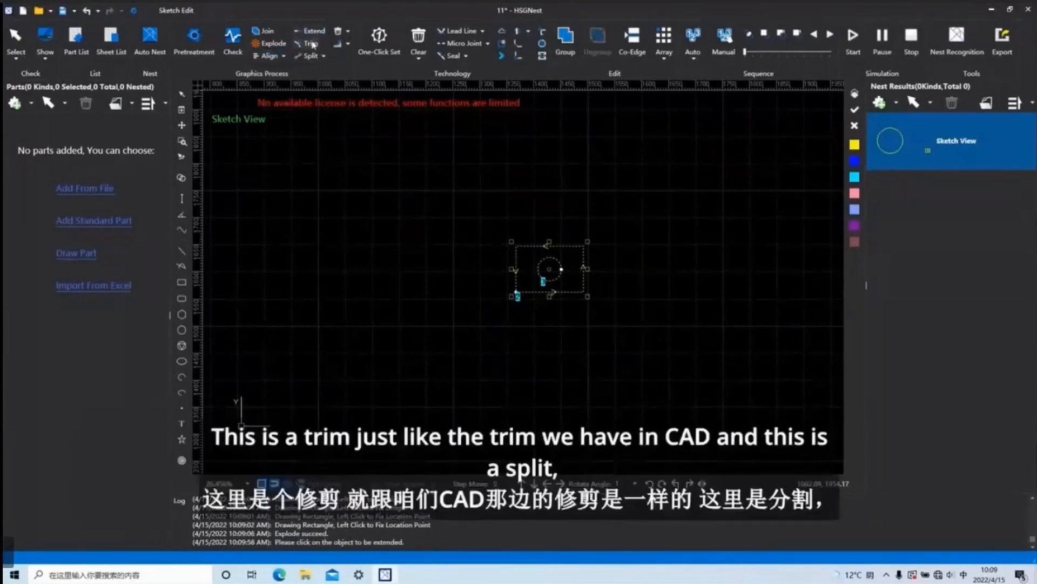
click(310, 43)
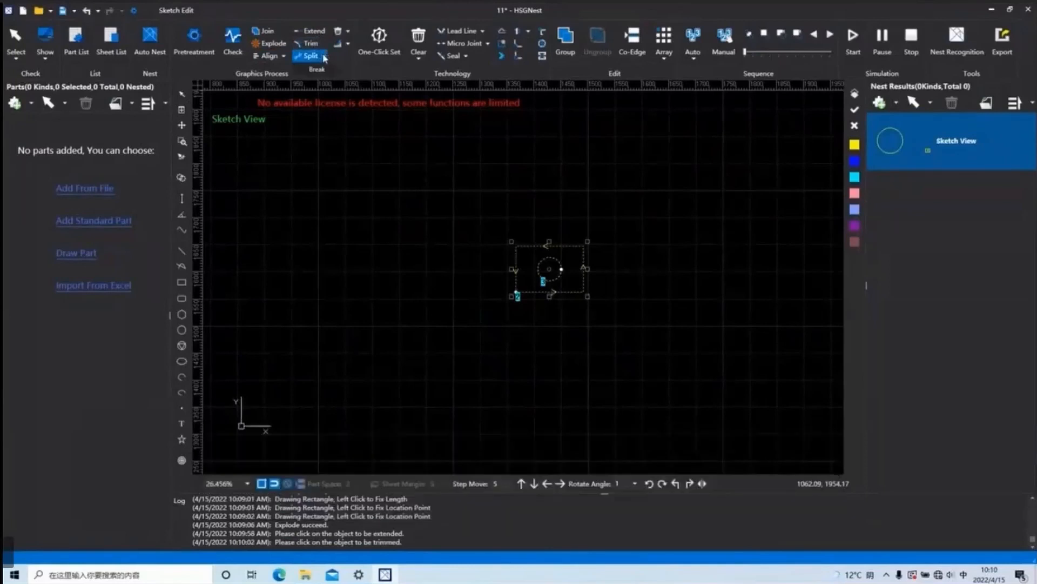
Break the small rectangle's top edge manually with a gap length of 1 and leave the command.
click(325, 58)
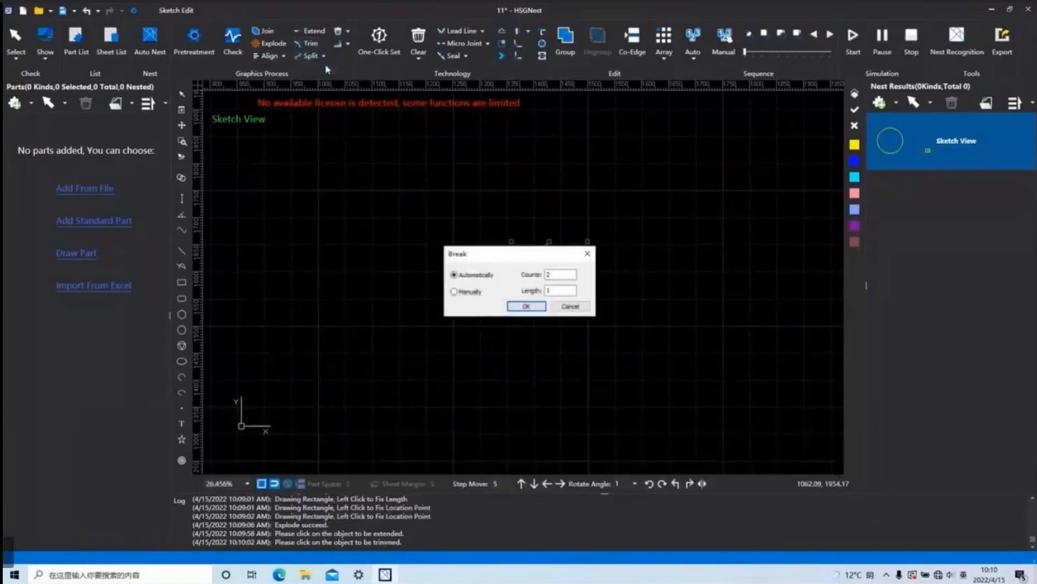
click(454, 291)
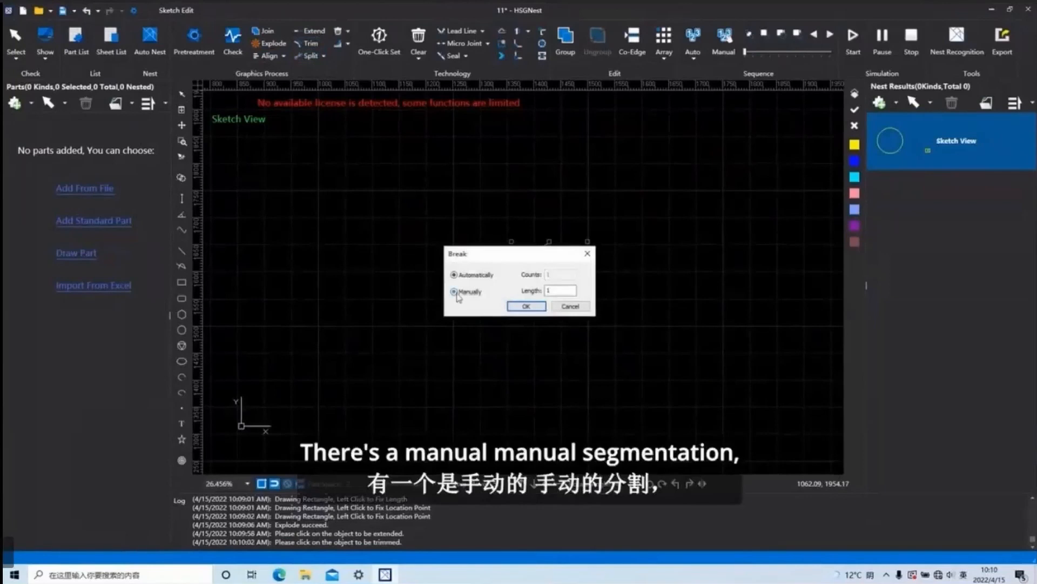
click(528, 305)
scroll(552, 294, up, 5)
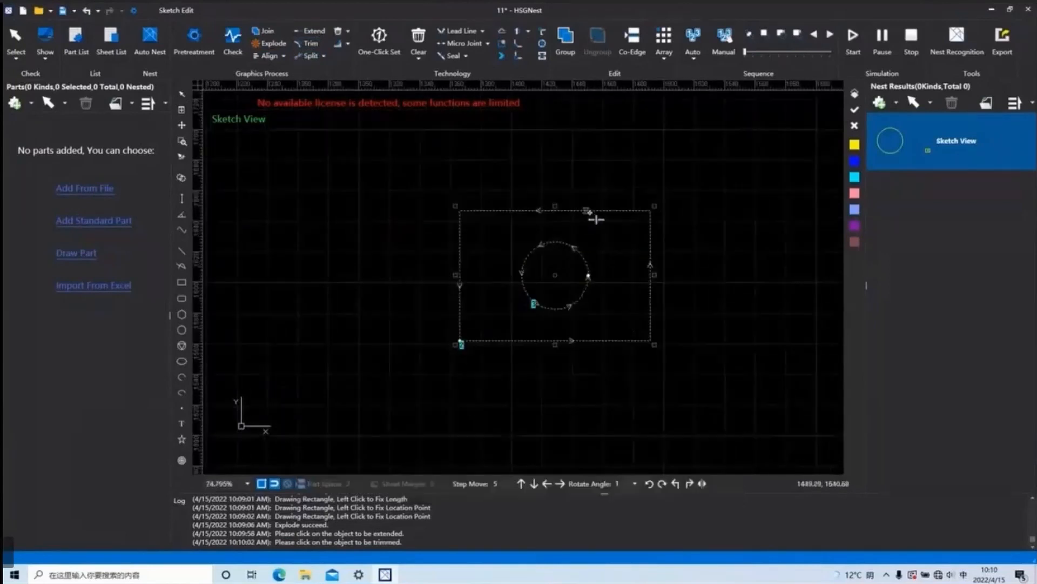
scroll(616, 249, up, 5)
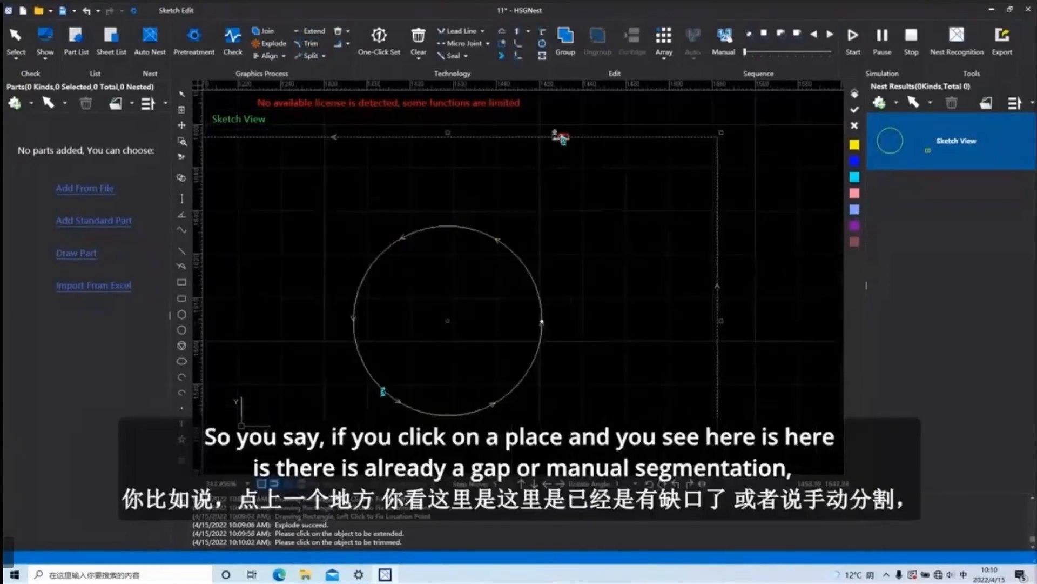
scroll(556, 270, up, 8)
scroll(562, 303, down, 8)
scroll(564, 300, up, 8)
scroll(565, 303, down, 5)
key(Escape)
key(Escape)
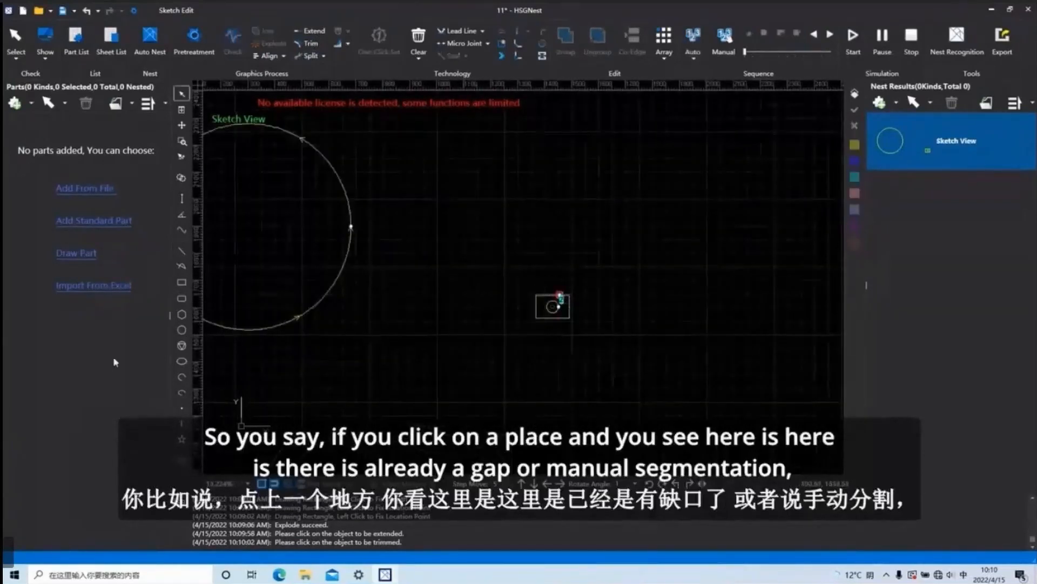
Break the large circle automatically with a count of 3 and select one of its arcs.
scroll(456, 297, up, 5)
middle_drag(459, 331, 534, 345)
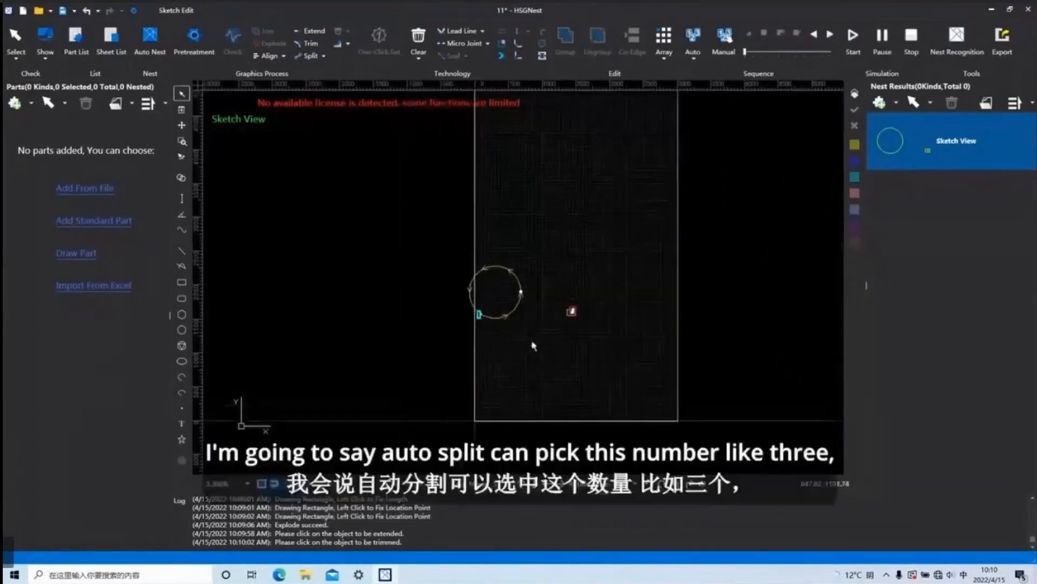
scroll(534, 345, up, 3)
click(491, 289)
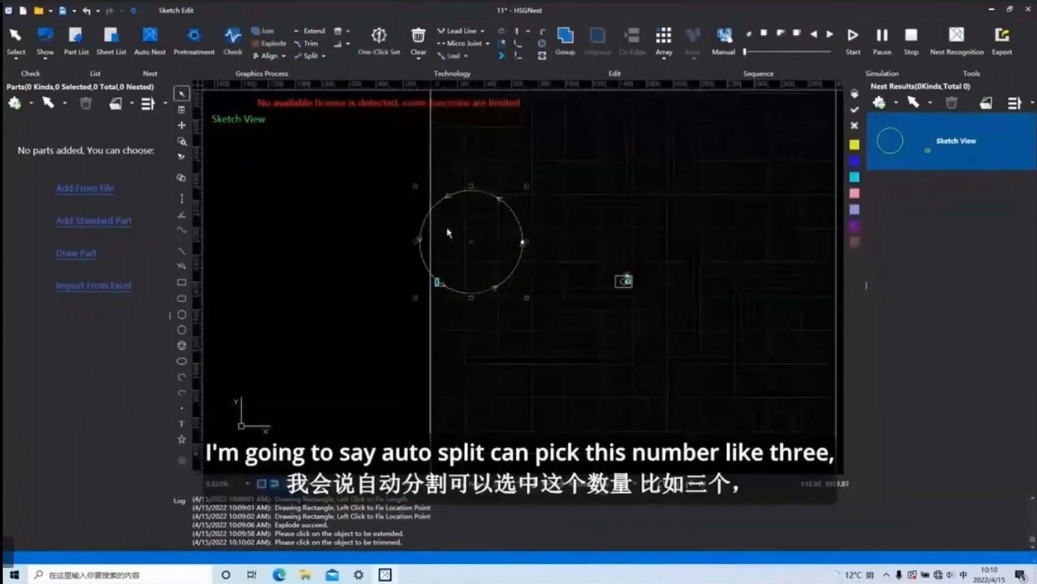
click(310, 56)
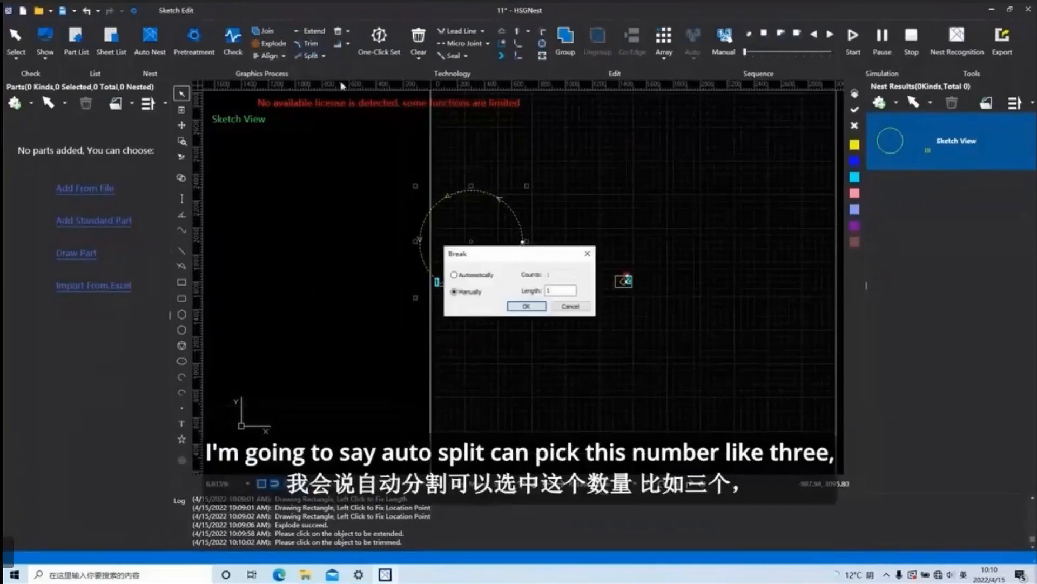
click(455, 275)
drag(562, 274, 543, 282)
text(3)
click(526, 306)
click(422, 242)
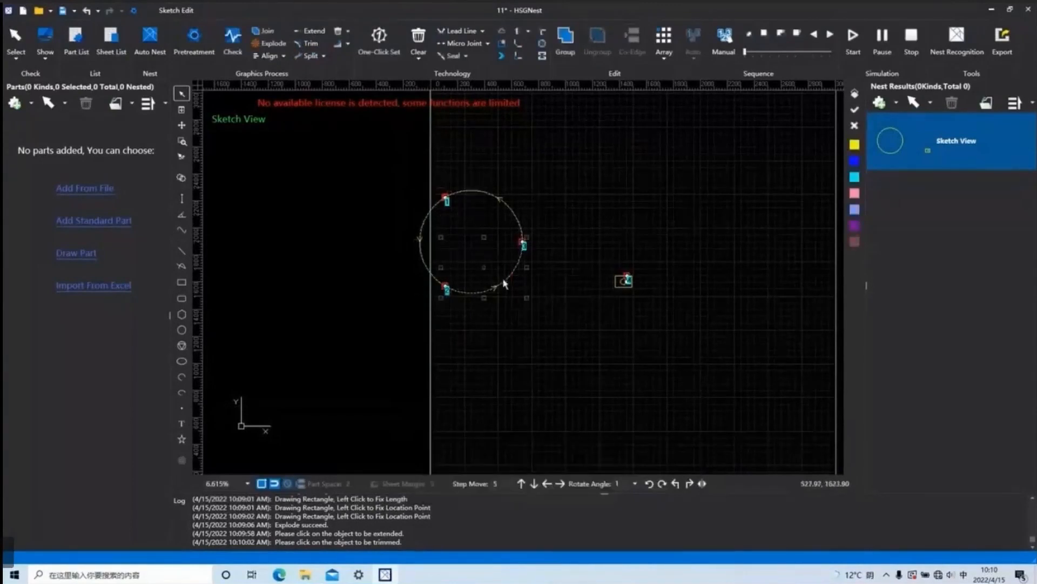
Select all shapes, view the deletion options for overlap lines and small contours, and check the matching Pretreatment settings.
scroll(550, 311, down, 2)
drag(609, 319, 424, 189)
click(348, 32)
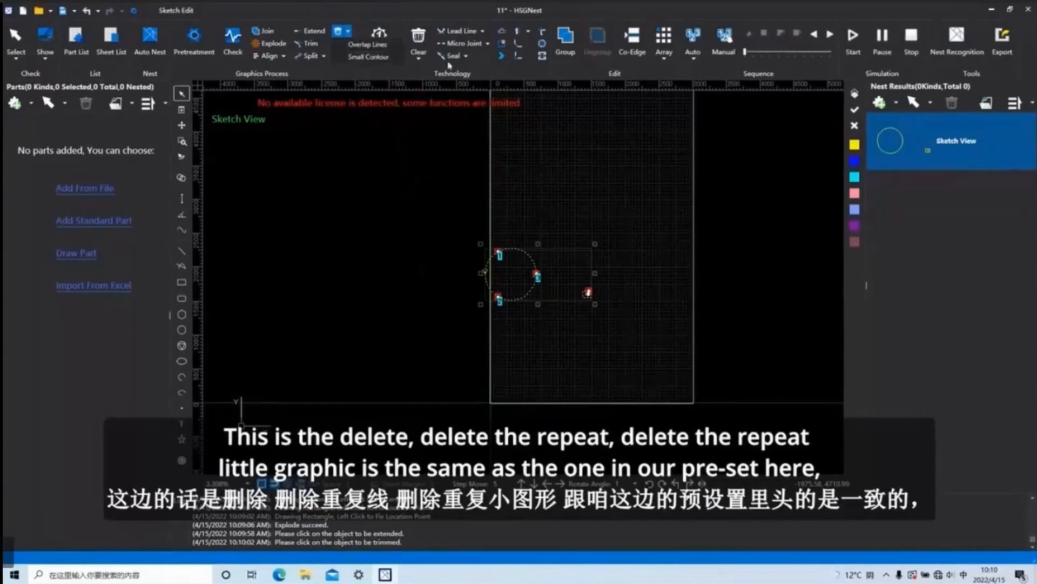
click(195, 36)
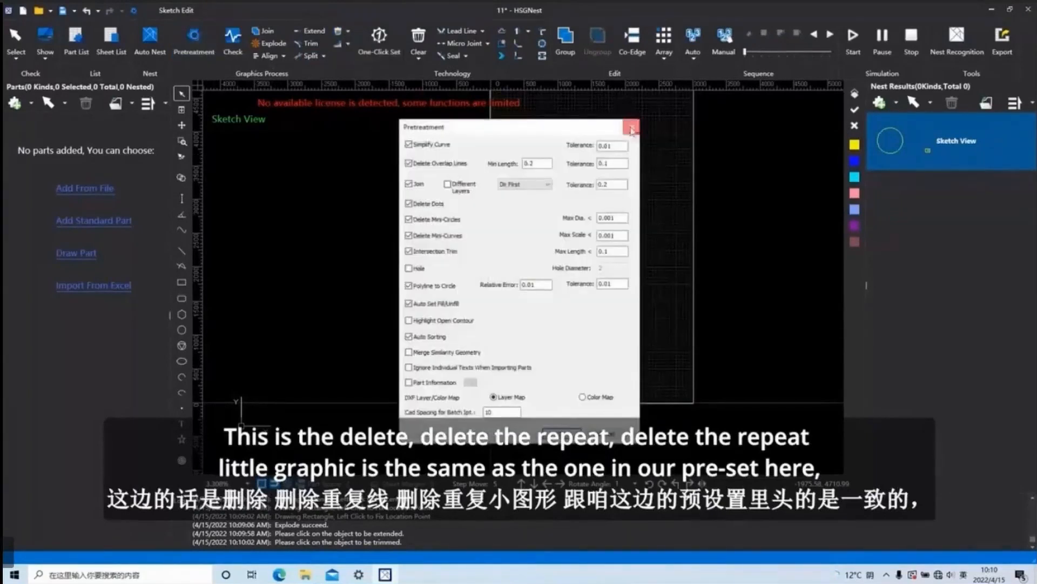
click(632, 126)
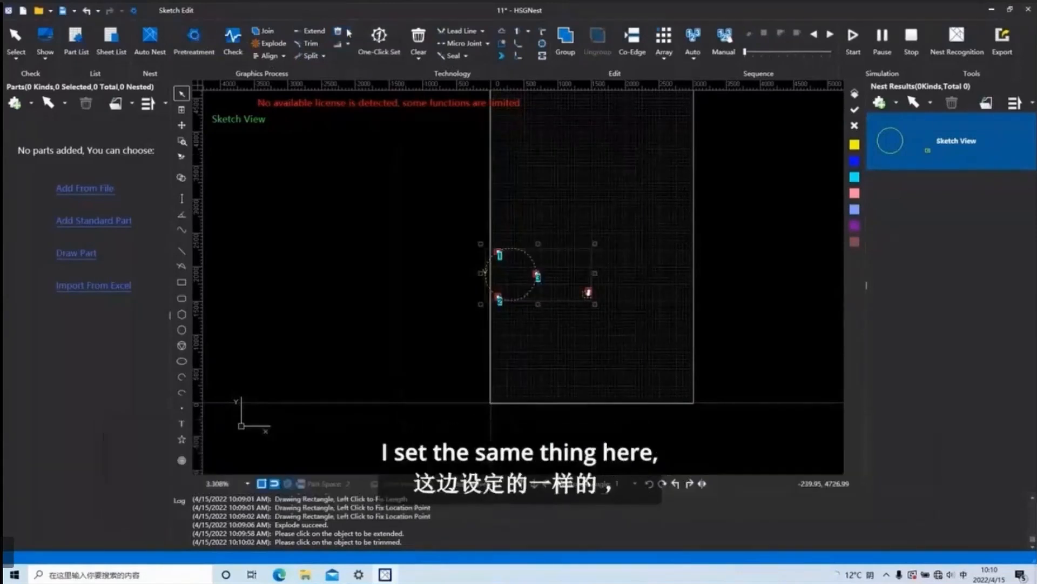
Apply Trans To Circle to the selected shapes and view the curve optimization options once more.
click(348, 45)
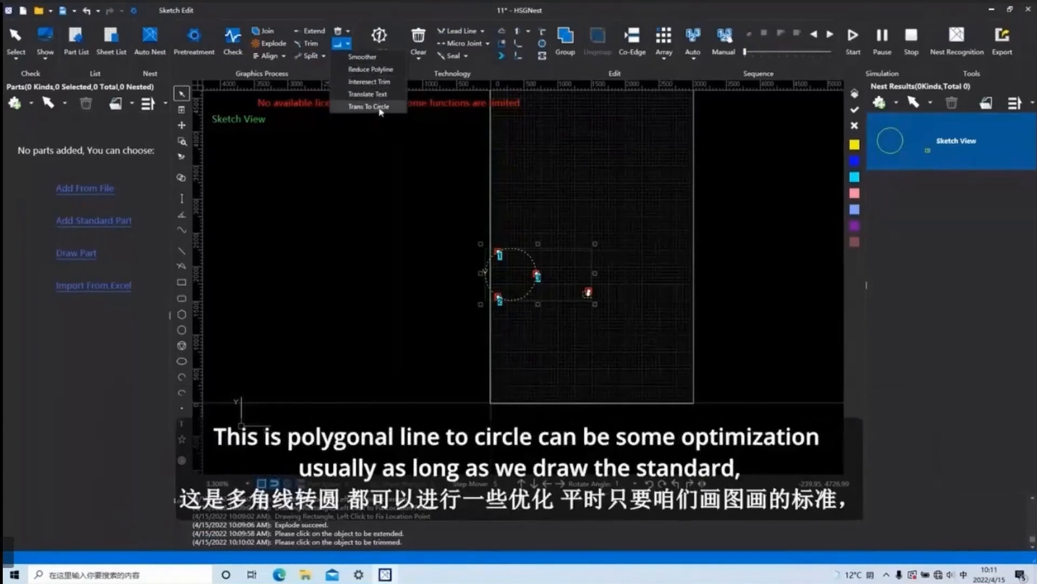
click(370, 107)
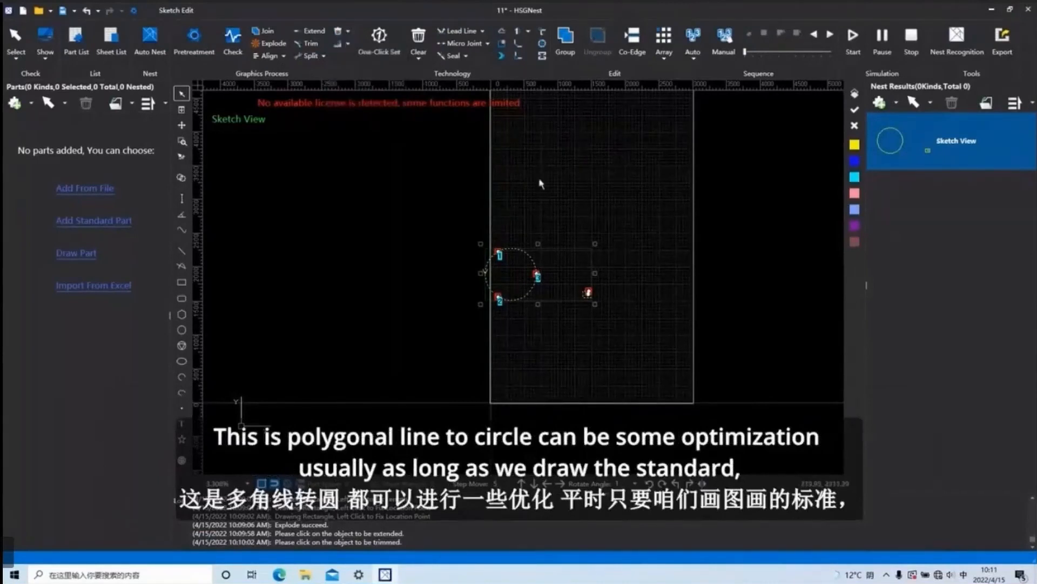
click(349, 45)
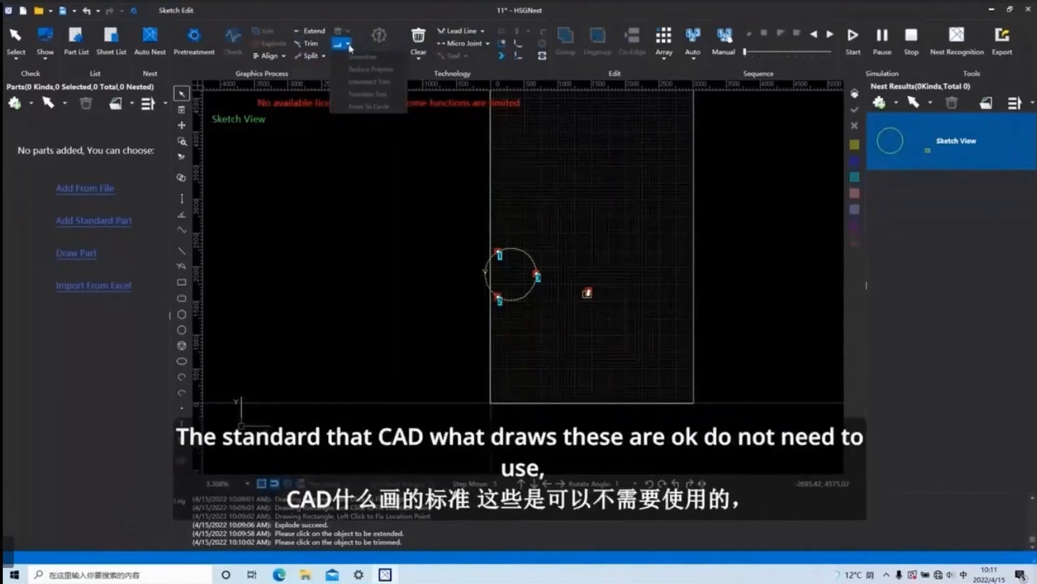
click(587, 300)
Select all shapes and view the One-Click Set options without applying them.
drag(623, 365, 416, 226)
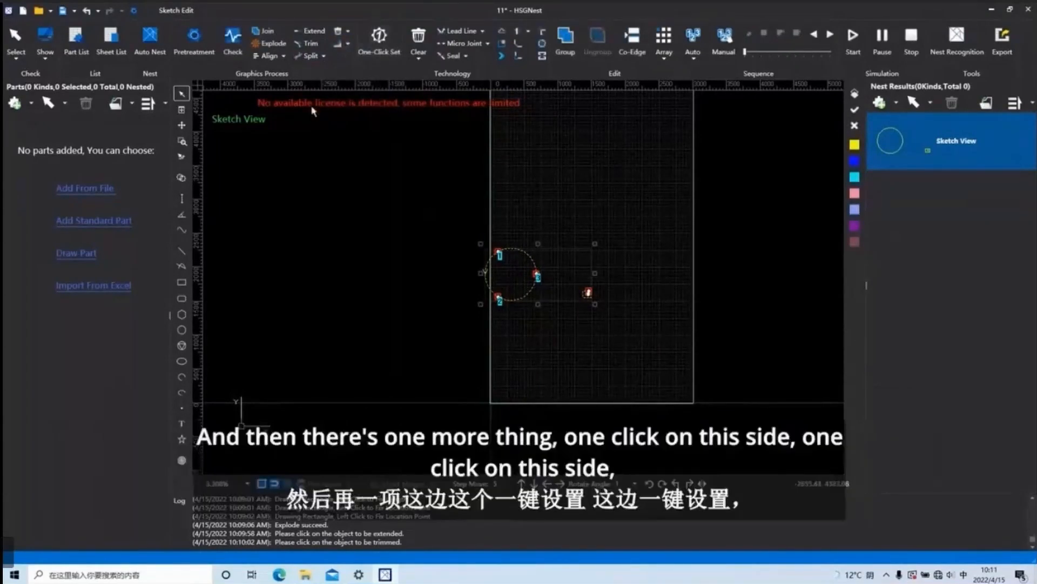
click(372, 43)
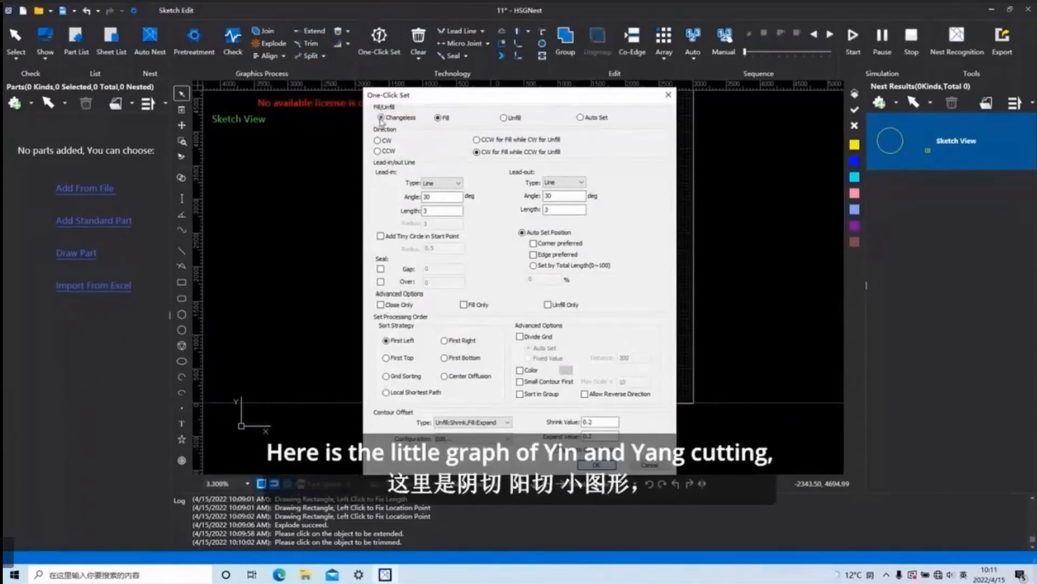
click(669, 94)
Apply line-type lead-in and lead-out at 30 degrees with length 3 to the broken large circle and inspect them.
drag(549, 340, 505, 280)
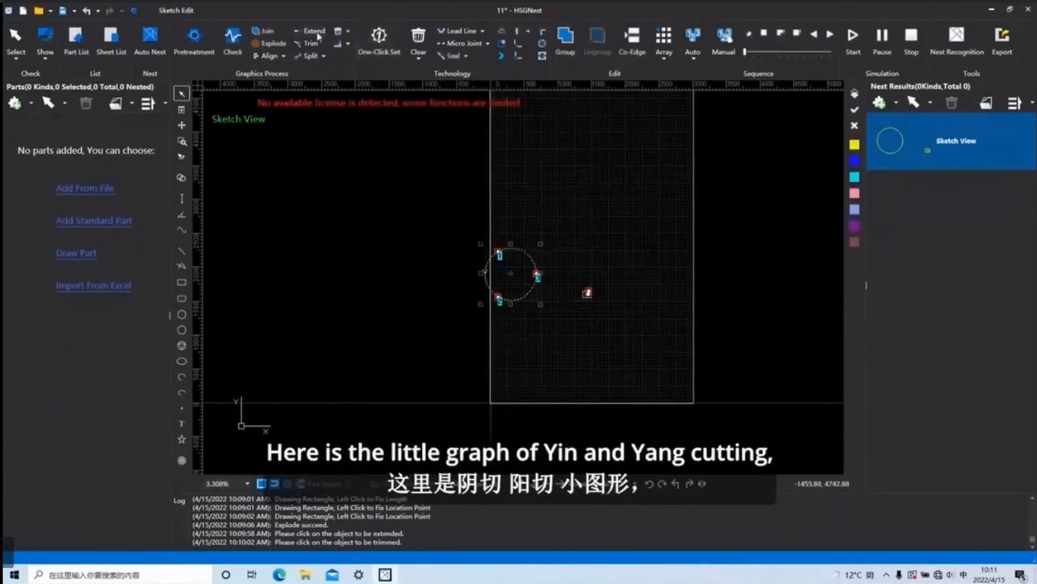
click(459, 30)
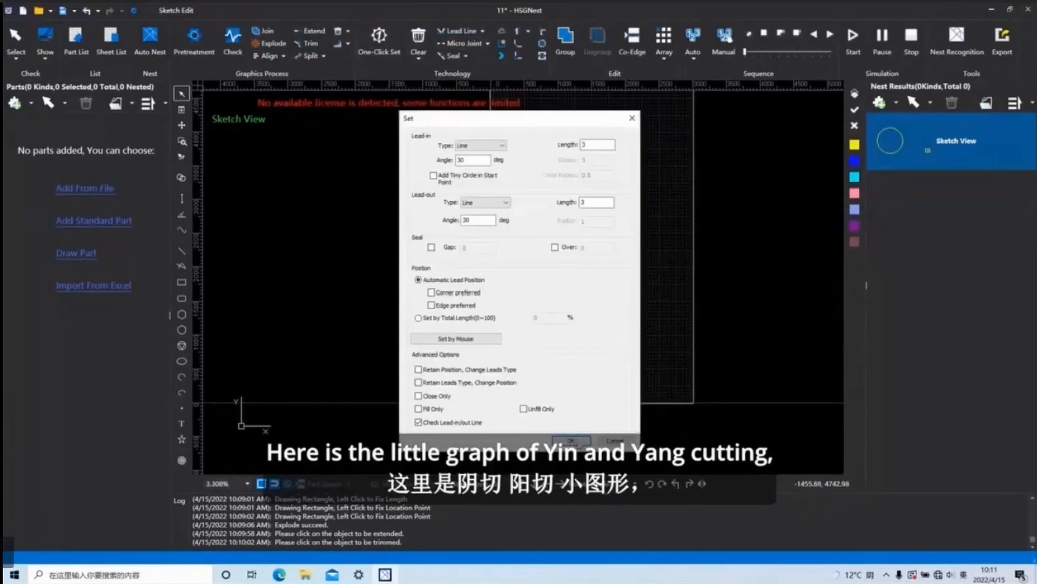
click(571, 440)
click(556, 313)
scroll(500, 247, up, 4)
scroll(499, 247, up, 3)
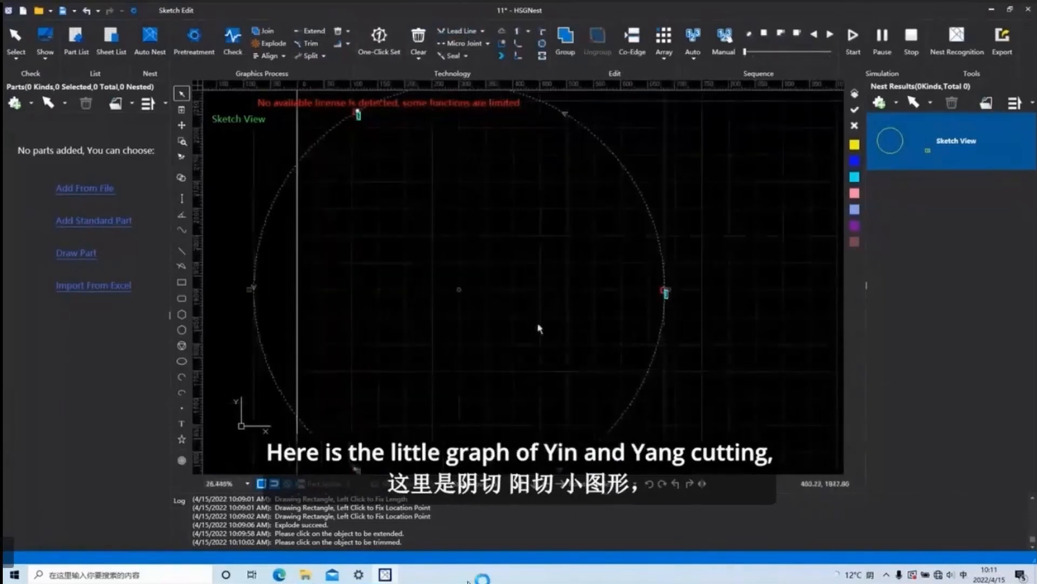
scroll(567, 326, down, 3)
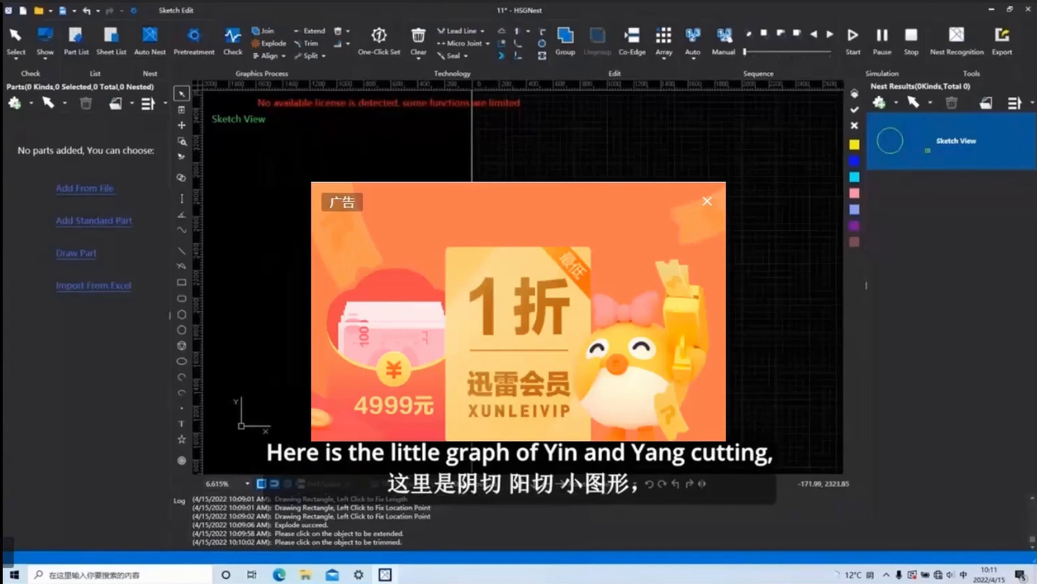
Delete all shapes from the sketch.
scroll(585, 318, down, 2)
drag(655, 386, 522, 254)
key(Delete)
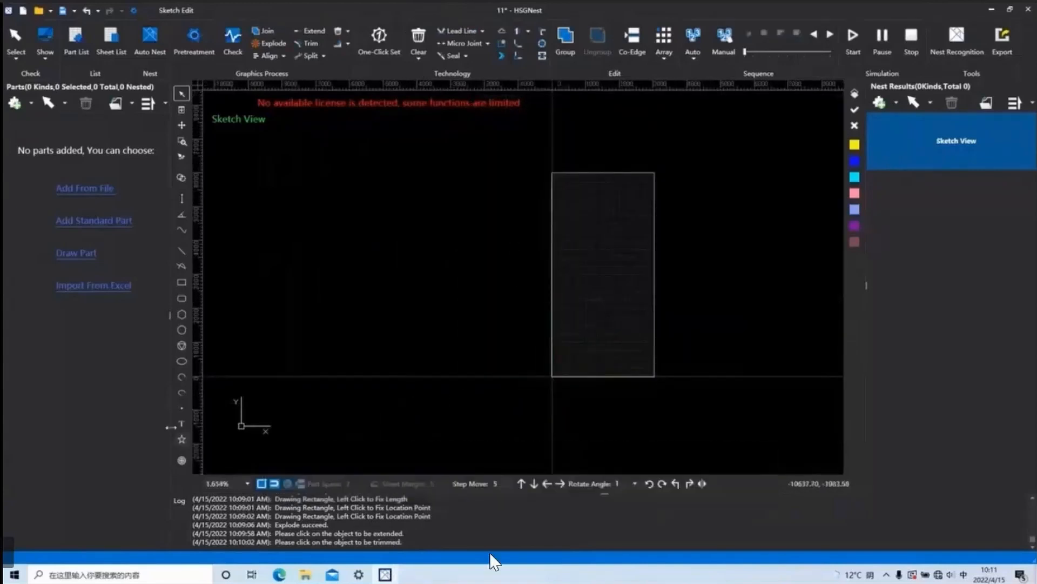
Draw a new circle on the sheet near its lower-left corner and leave the Circle command.
click(181, 330)
scroll(567, 372, up, 1)
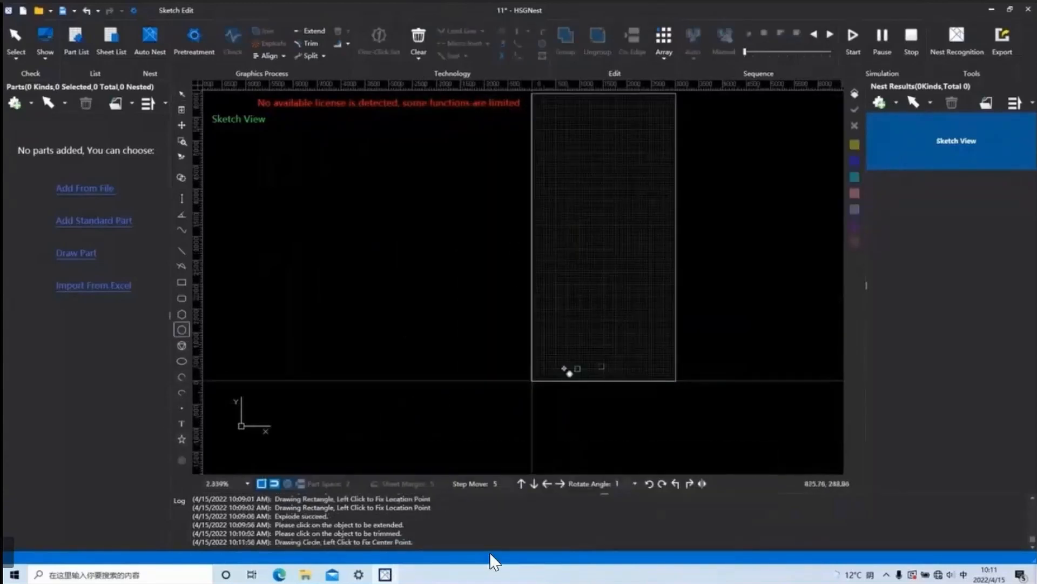
click(568, 372)
click(568, 372)
key(Escape)
scroll(568, 372, down, 2)
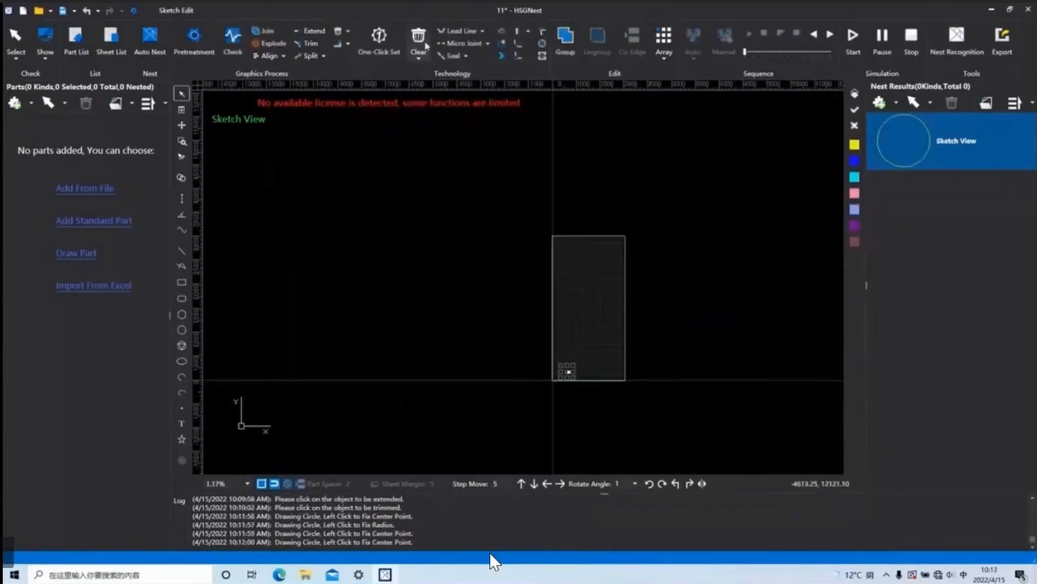
Add line-type lead-in and lead-out lines at 30 degrees with length 3 to the new circle, with the lead check enabled.
click(456, 31)
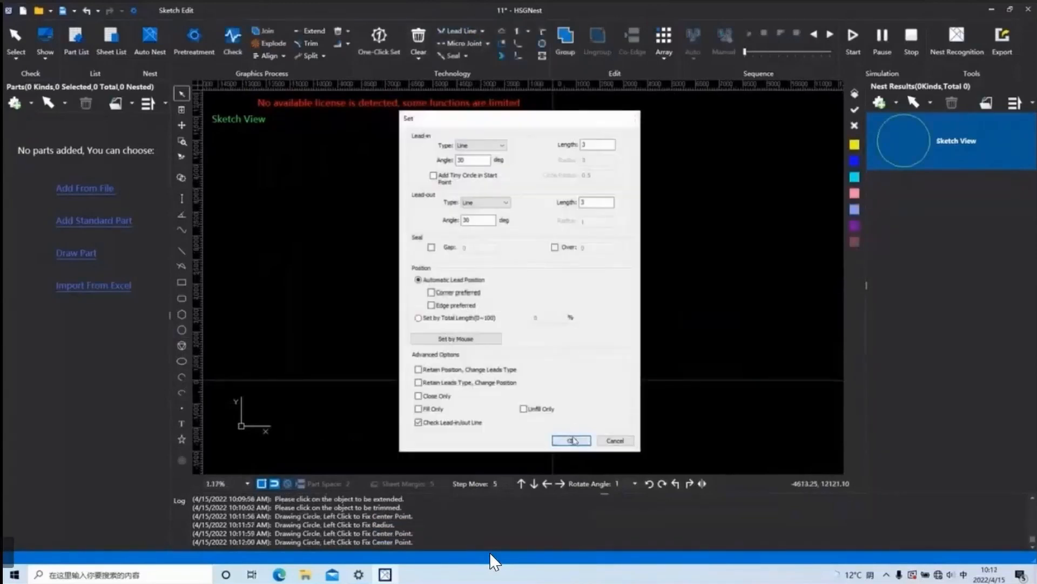
click(571, 441)
key(Return)
scroll(567, 376, up, 3)
scroll(567, 376, up, 10)
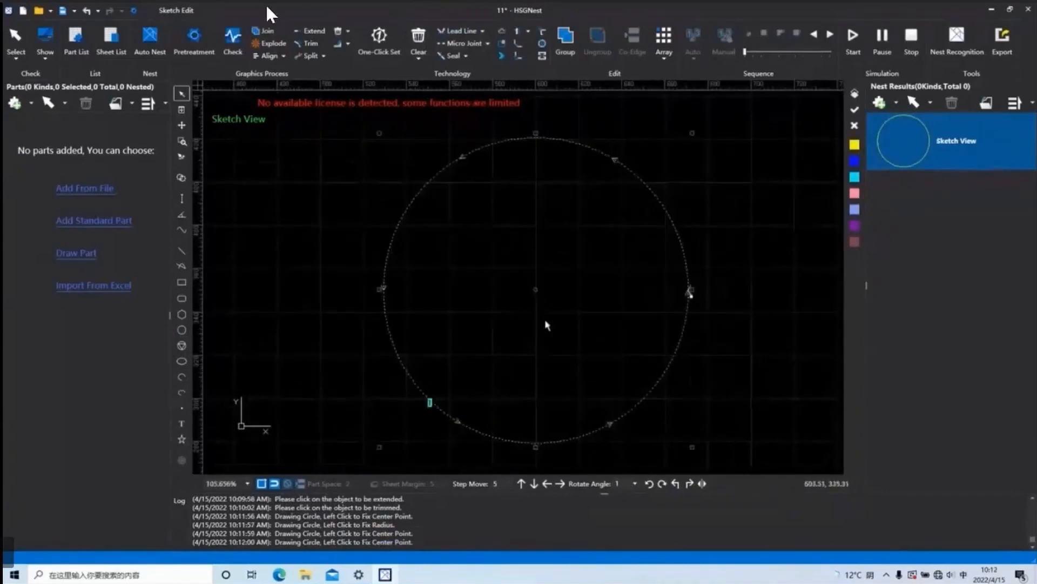
scroll(562, 319, up, 1)
scroll(562, 317, down, 2)
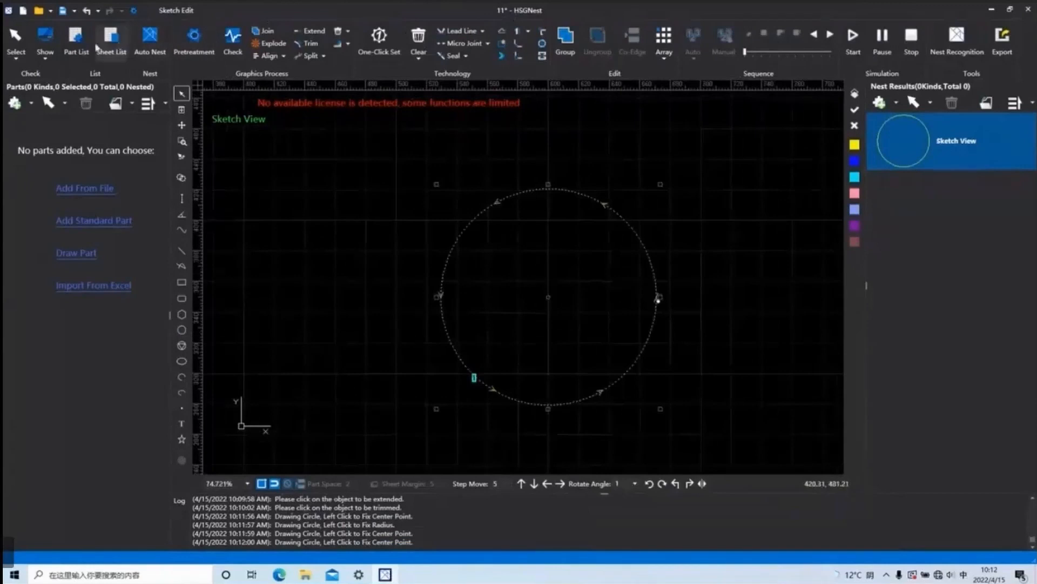
View the Show display options and run Check Lead Line on the circle.
click(47, 58)
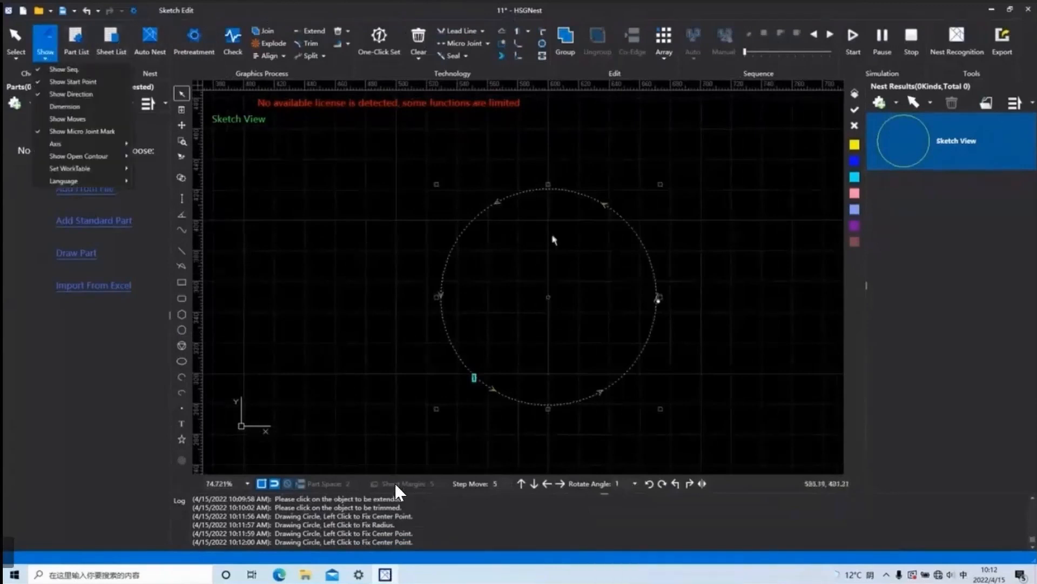
click(455, 377)
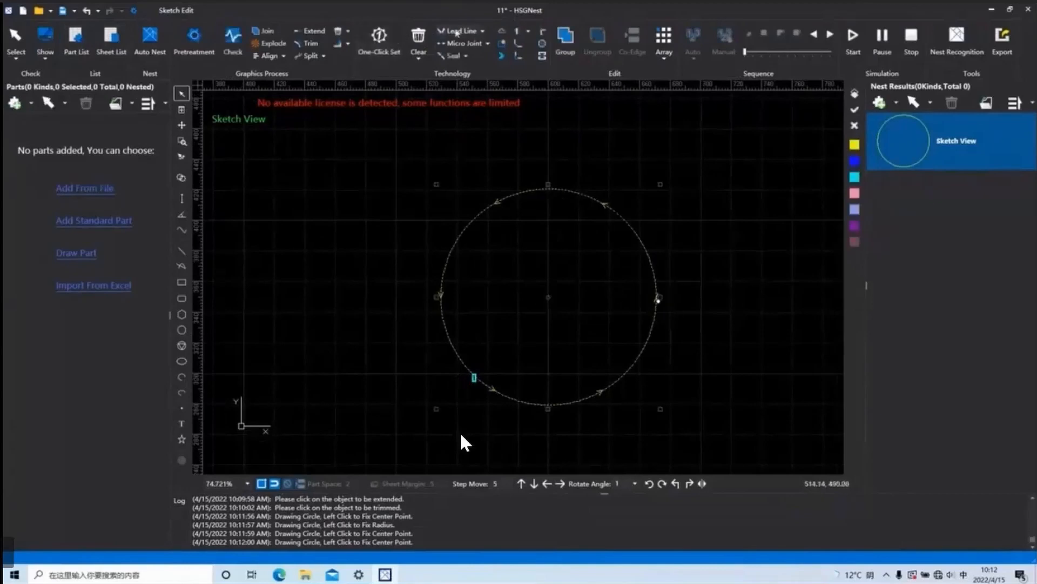
click(482, 31)
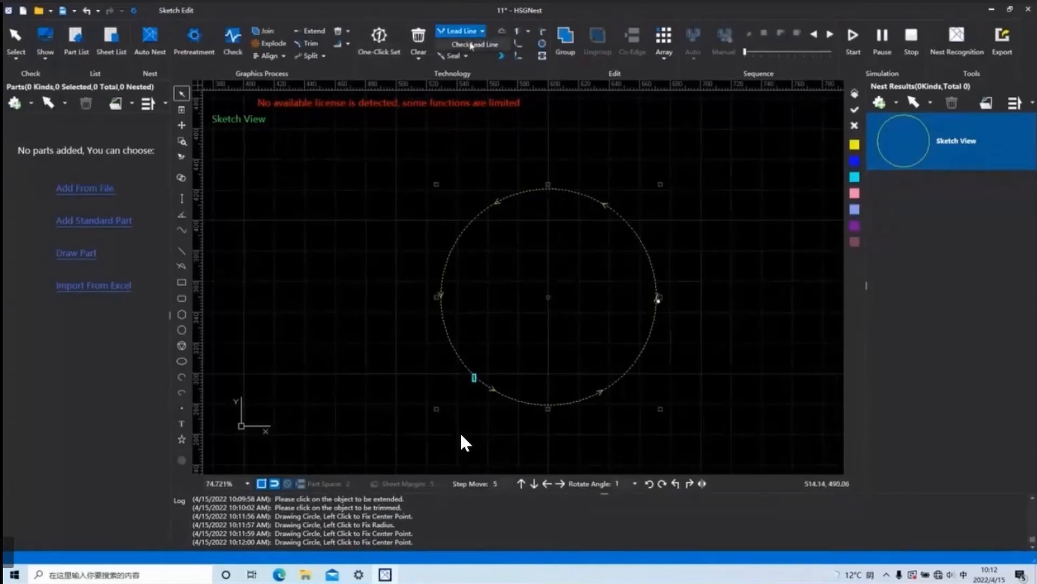
click(470, 45)
click(540, 317)
Reapply the circle's line-type leads at 30 degrees and length 3, and examine them at the start point.
click(456, 32)
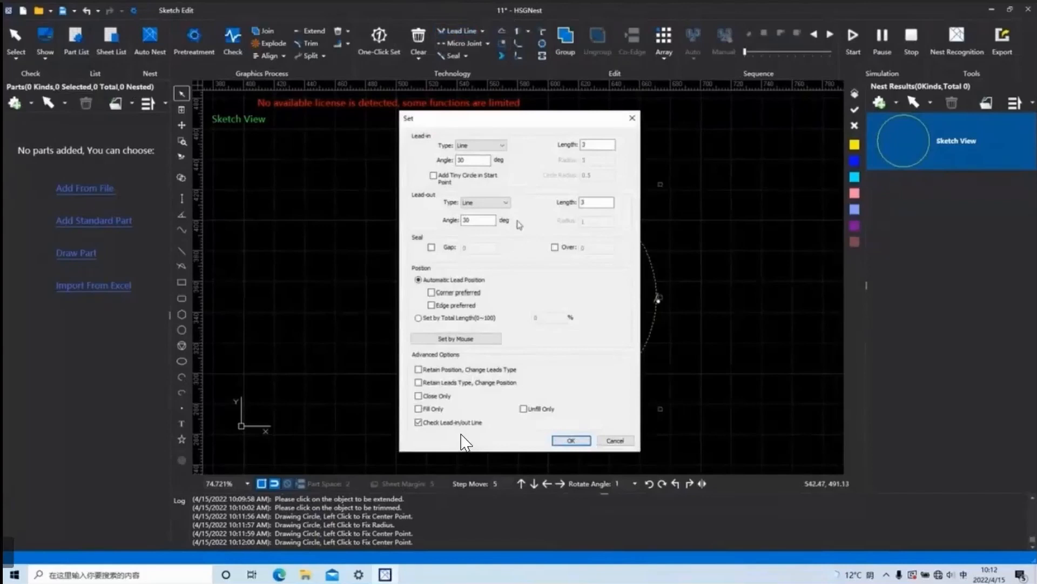
click(569, 440)
click(538, 314)
scroll(513, 352, up, 3)
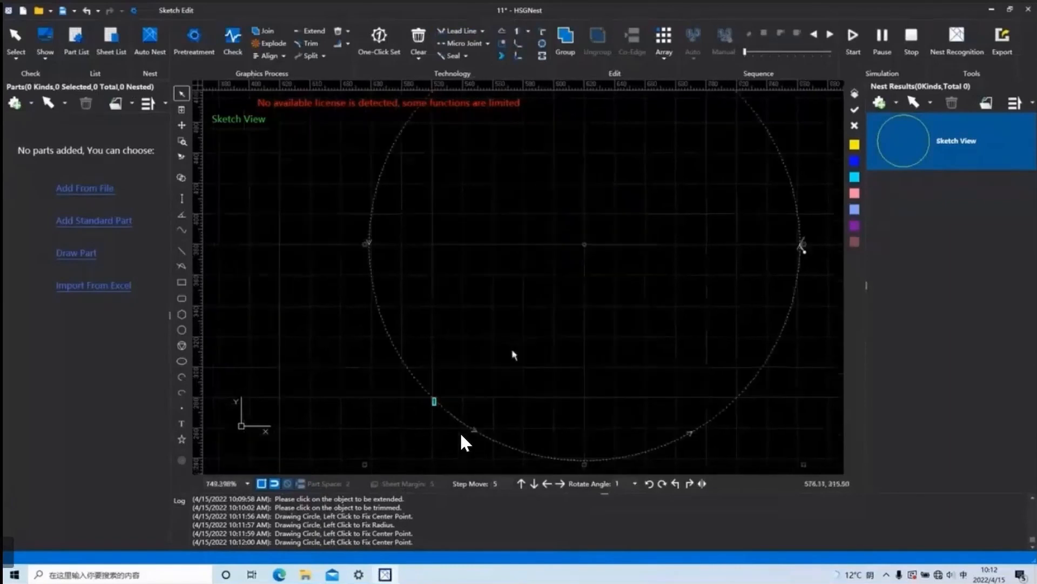
scroll(514, 351, up, 3)
scroll(584, 355, down, 3)
scroll(711, 292, up, 6)
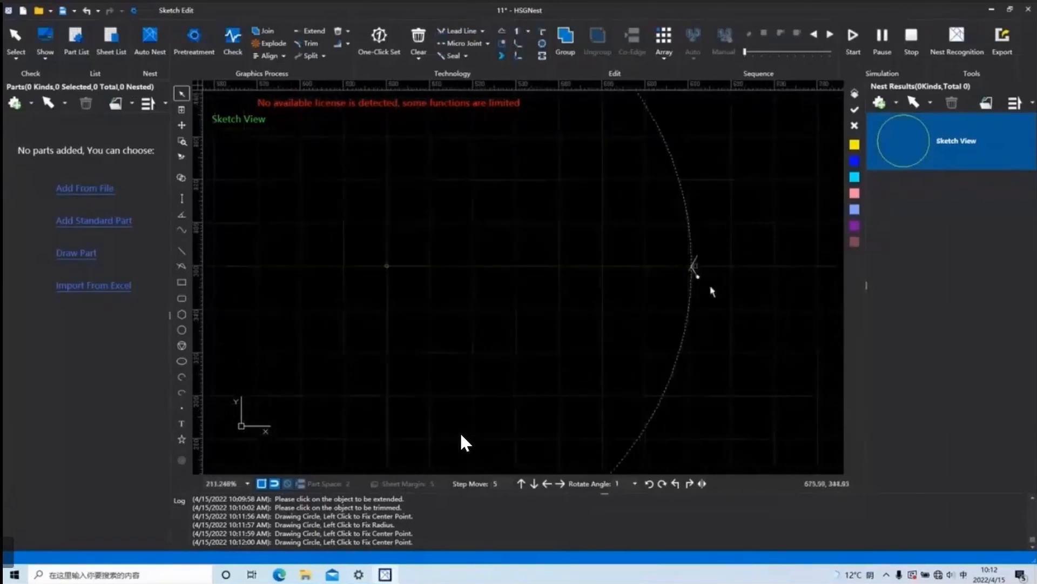
scroll(711, 278, down, 4)
Set the circle's lead-out type to None, keeping the line-type lead-in at 30 degrees and length 3.
click(457, 31)
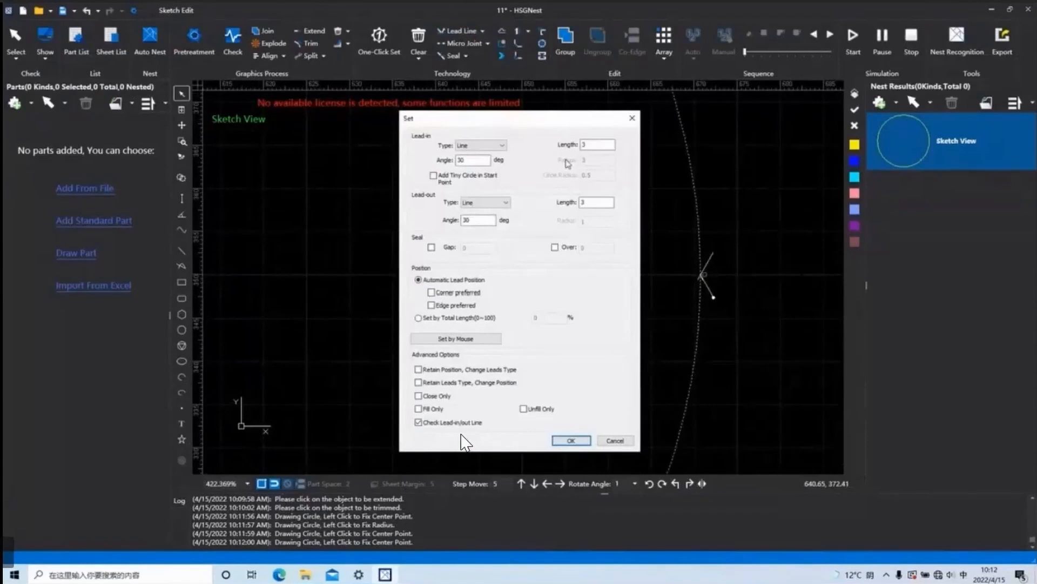
click(506, 203)
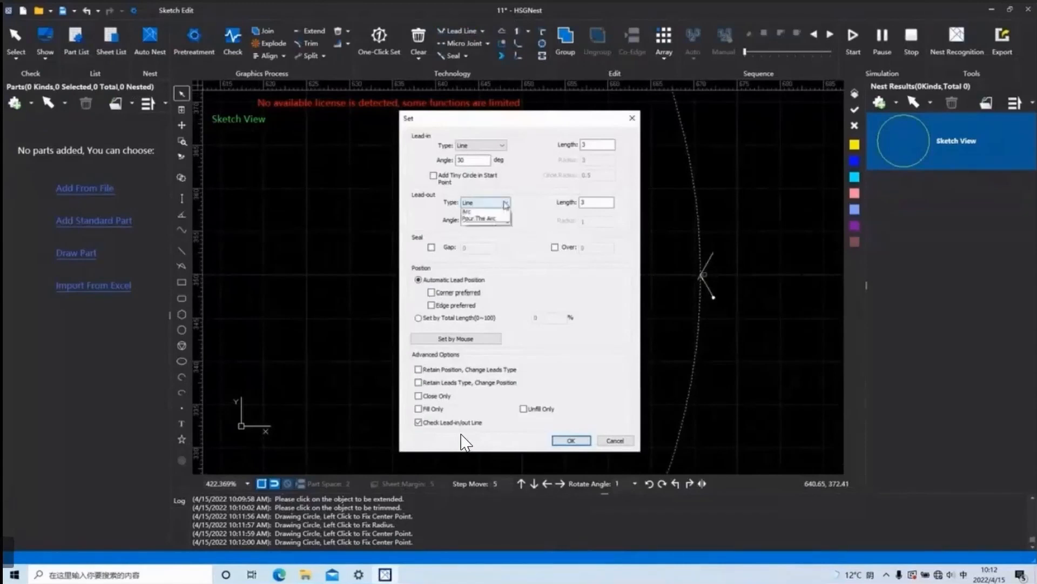
click(469, 213)
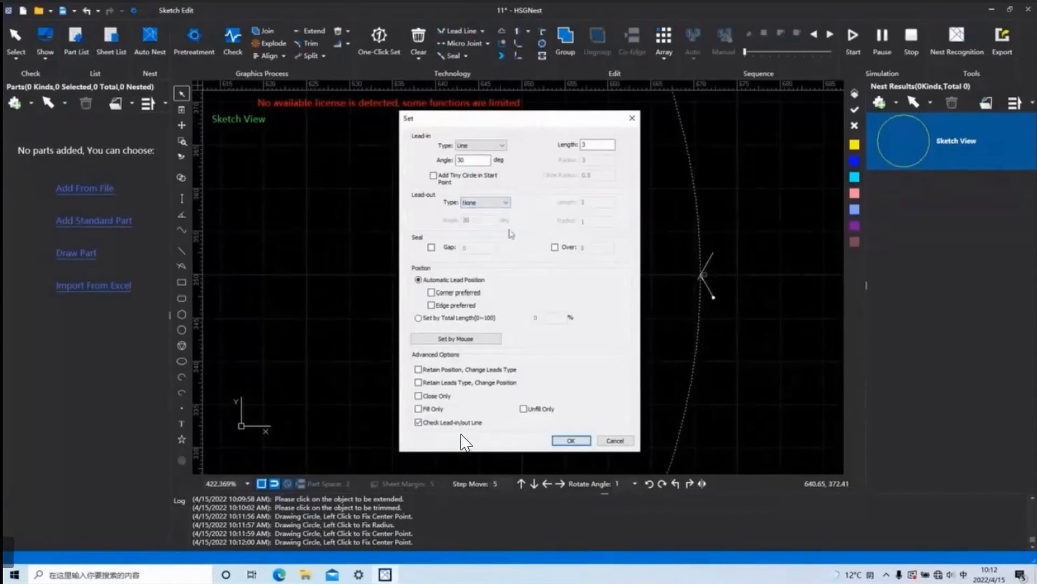
key(Return)
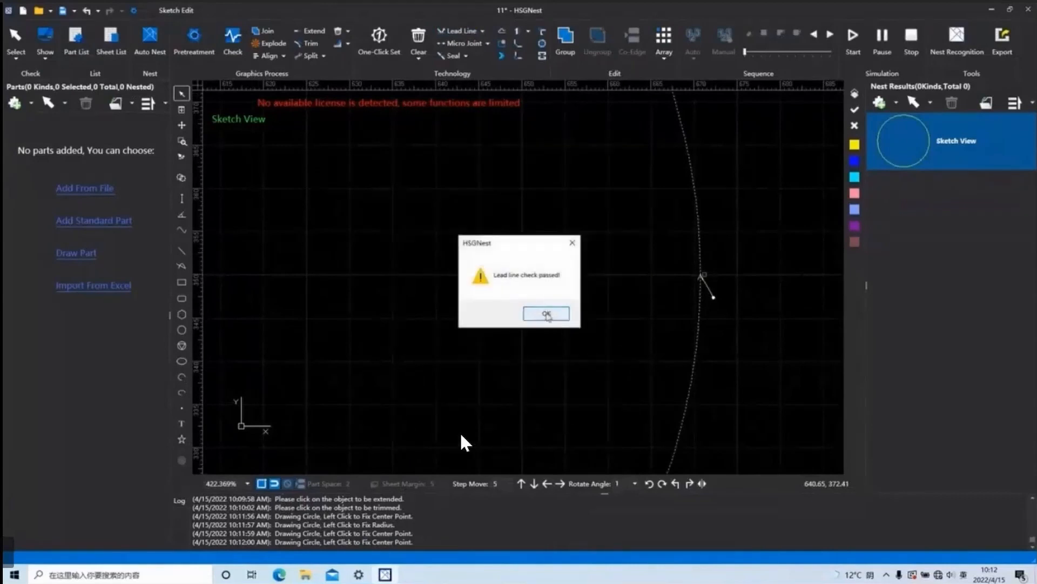
key(Return)
Set the angle of the circle's line-type lead-in to 90 degrees and view it on the whole circle.
click(466, 34)
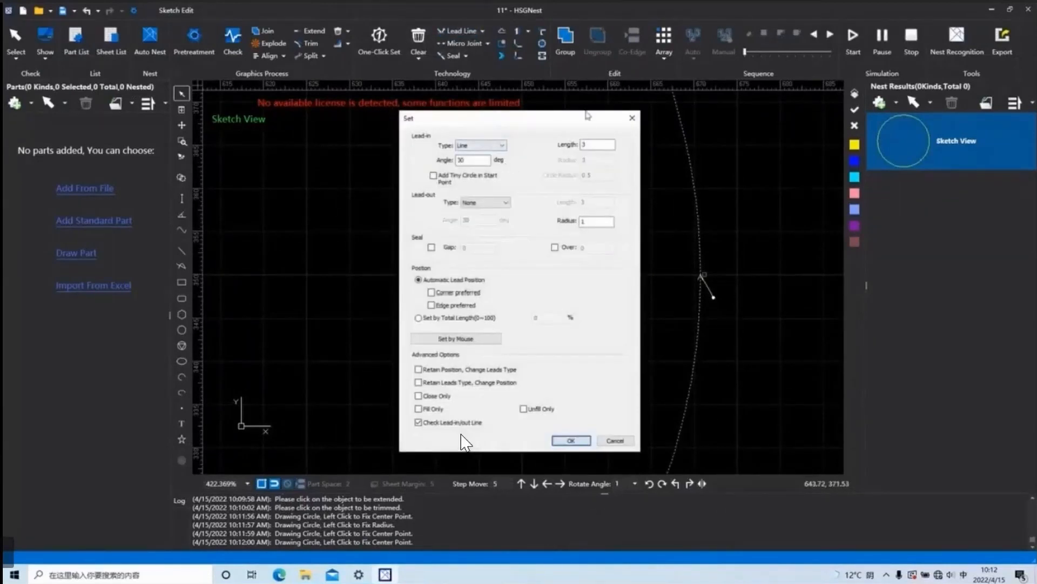
click(631, 116)
scroll(699, 305, up, 3)
scroll(723, 219, up, 3)
scroll(660, 199, down, 1)
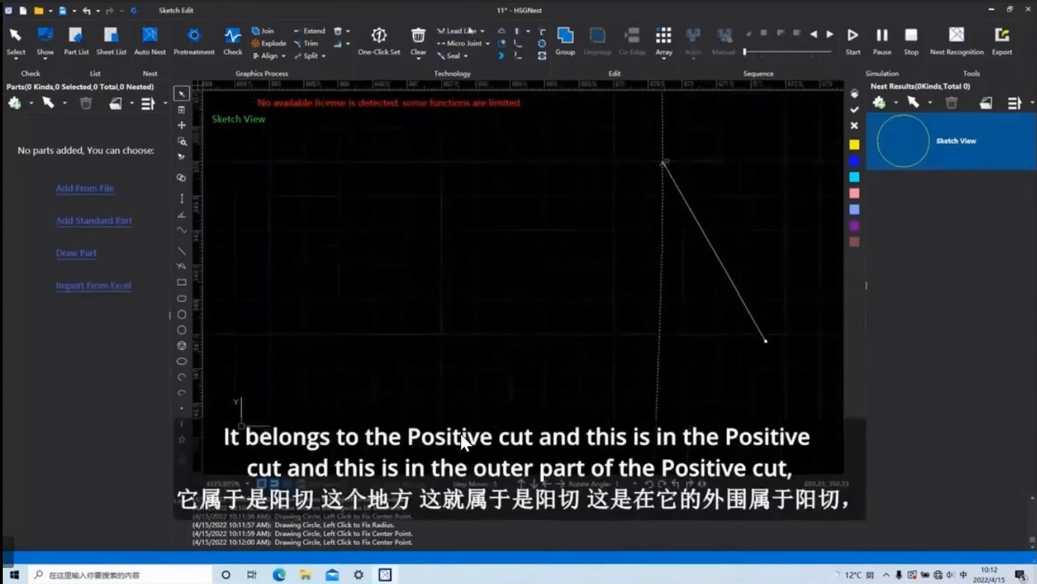
click(464, 31)
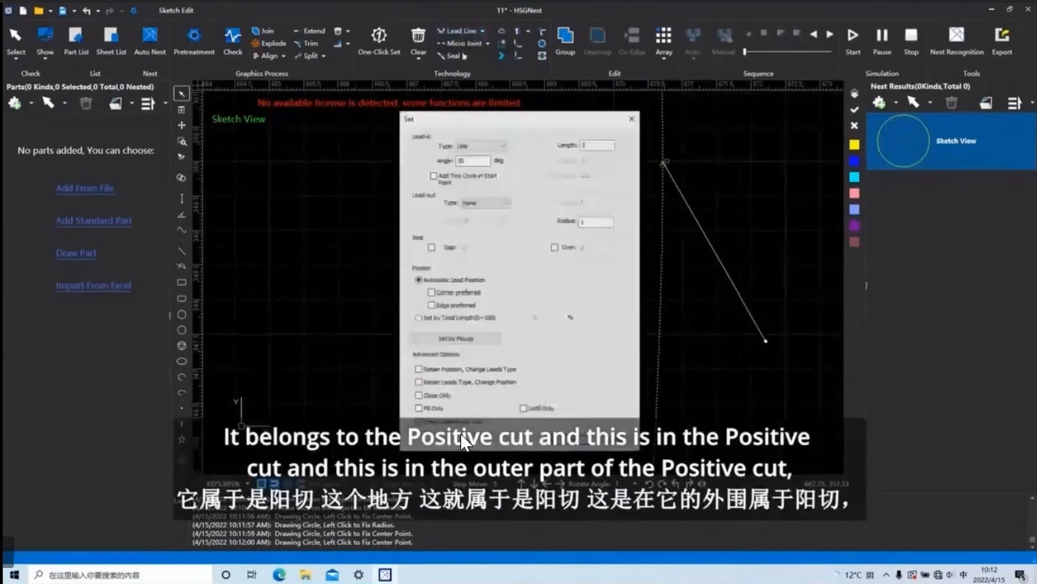
drag(482, 160, 448, 160)
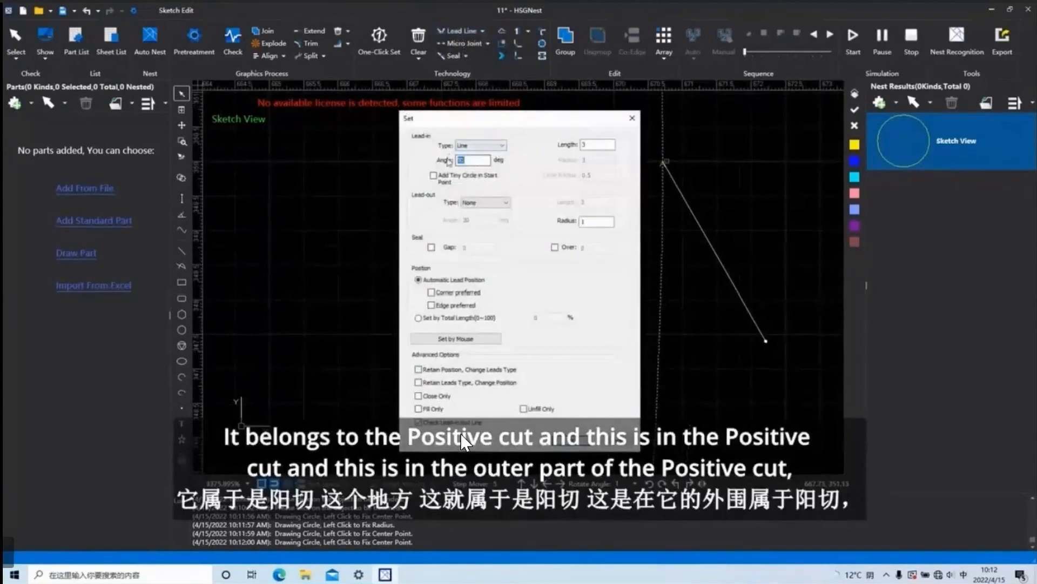
text(90)
click(568, 442)
click(552, 314)
scroll(677, 298, down, 5)
scroll(720, 262, down, 3)
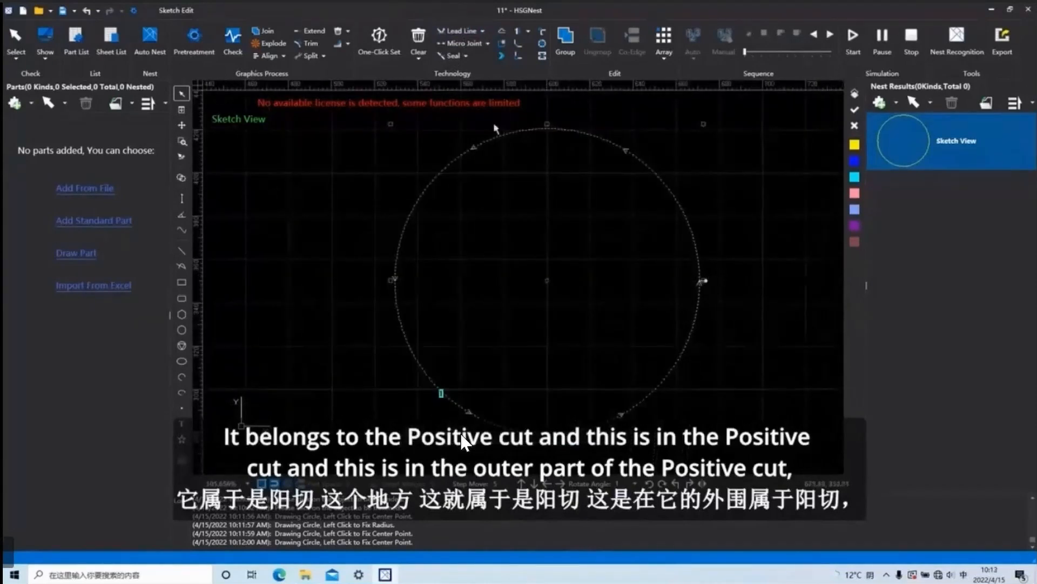
Examine the Fill/Unfill, Direction and Lead-in options in One-Click Set alongside the circle's lead-in line.
click(378, 38)
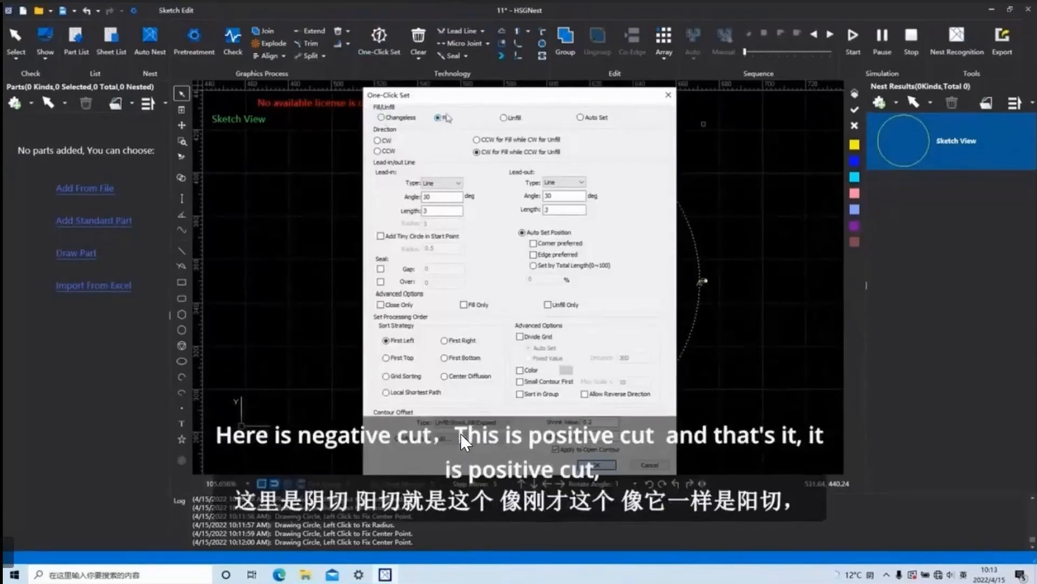
drag(629, 99, 450, 136)
click(488, 133)
scroll(722, 295, up, 5)
click(379, 39)
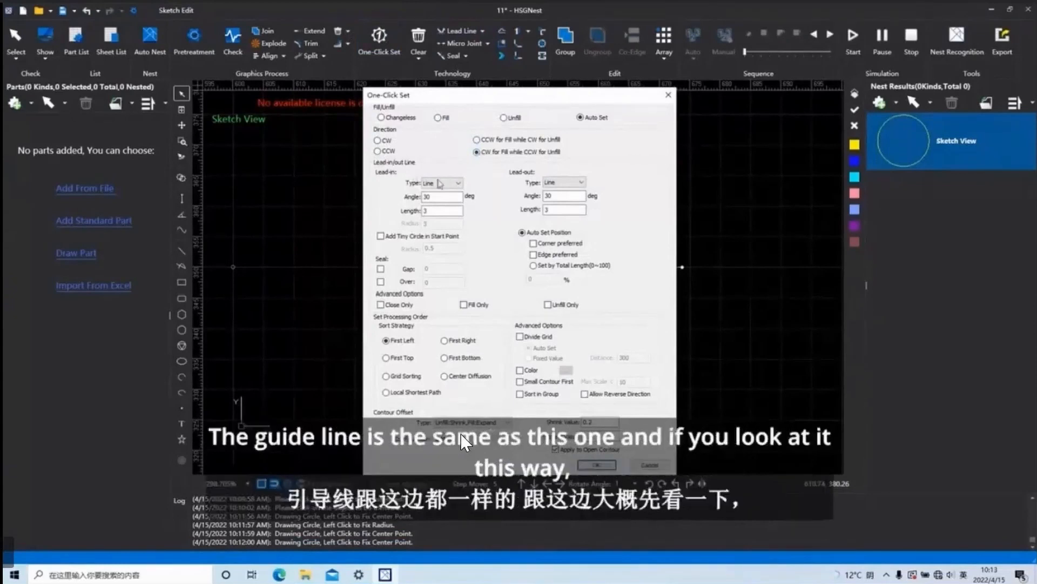
drag(551, 99, 574, 101)
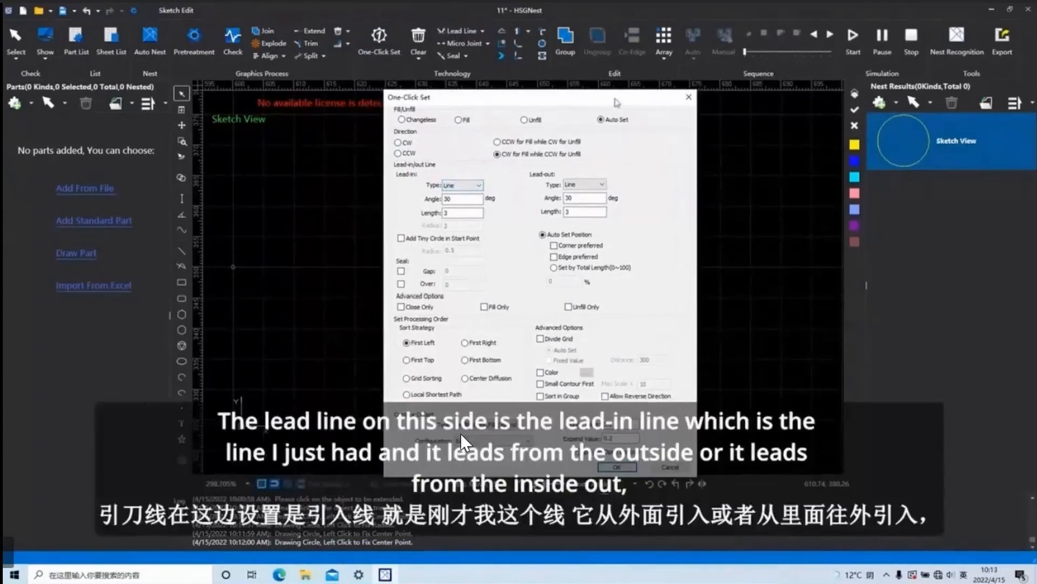
drag(616, 102, 505, 93)
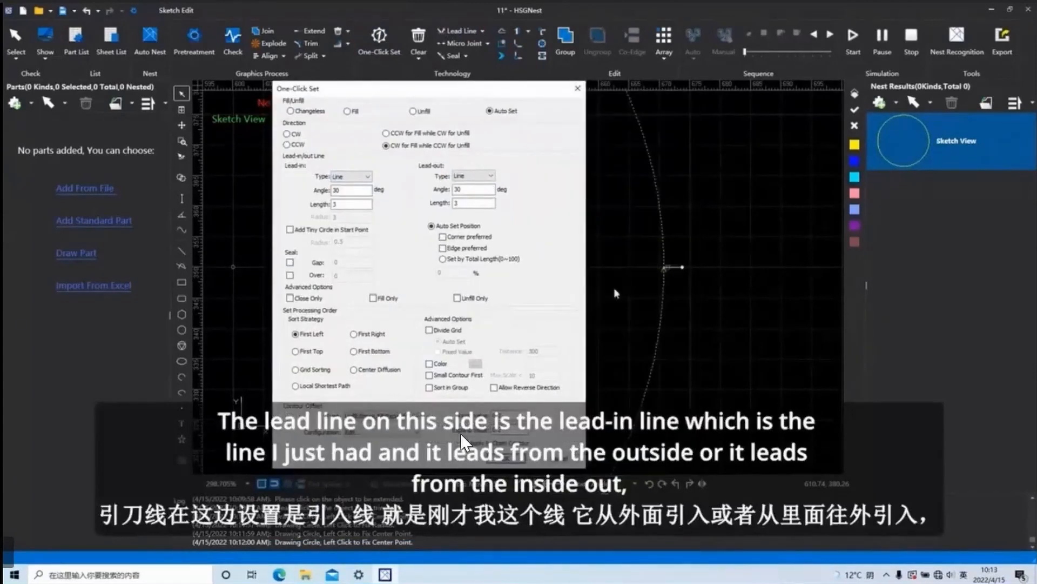
drag(469, 90, 568, 106)
drag(462, 206, 431, 205)
click(676, 104)
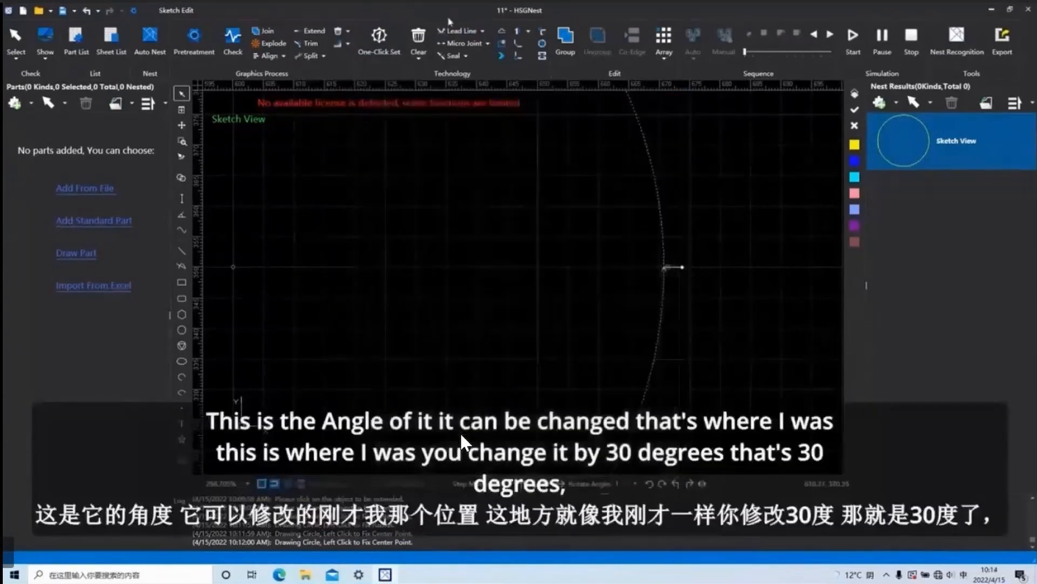
Set the angle of the circle's line-type lead-in to 30 degrees.
click(475, 32)
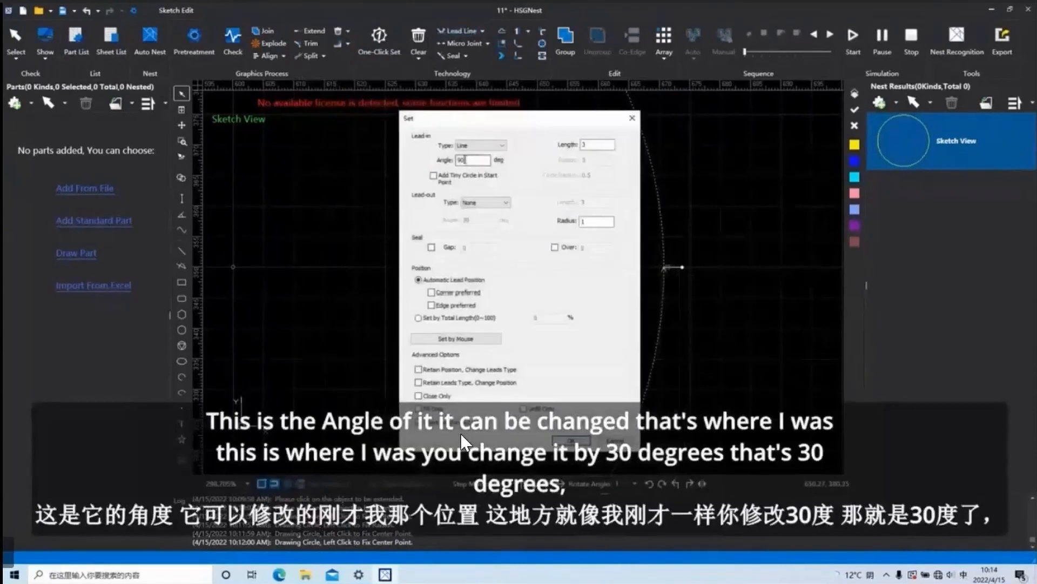
text(30)
key(Return)
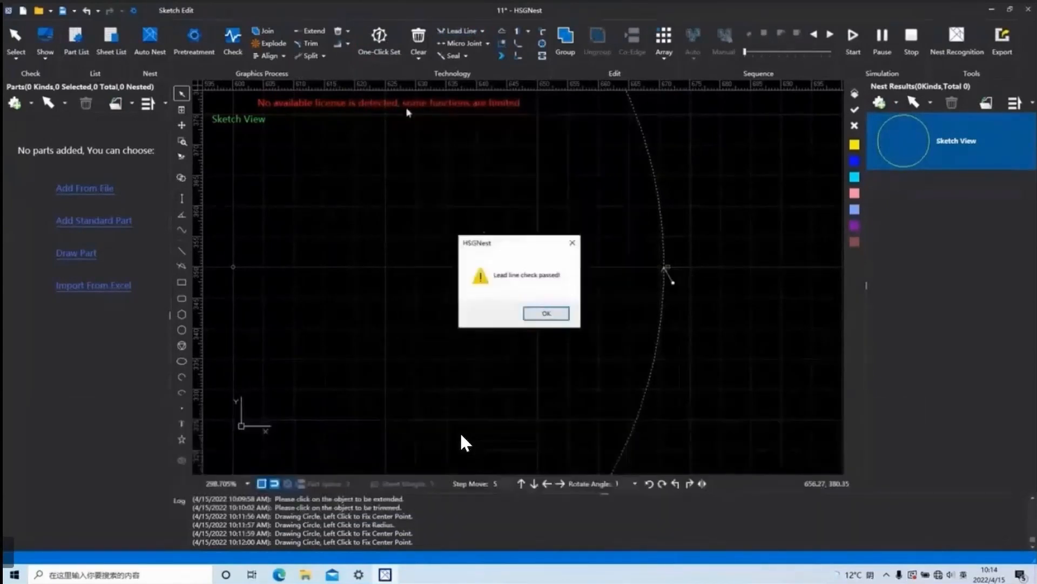
click(546, 313)
View the lead-in length option in One-Click Set, and set the circle's lead-in length to 10 in the lead line settings.
click(383, 60)
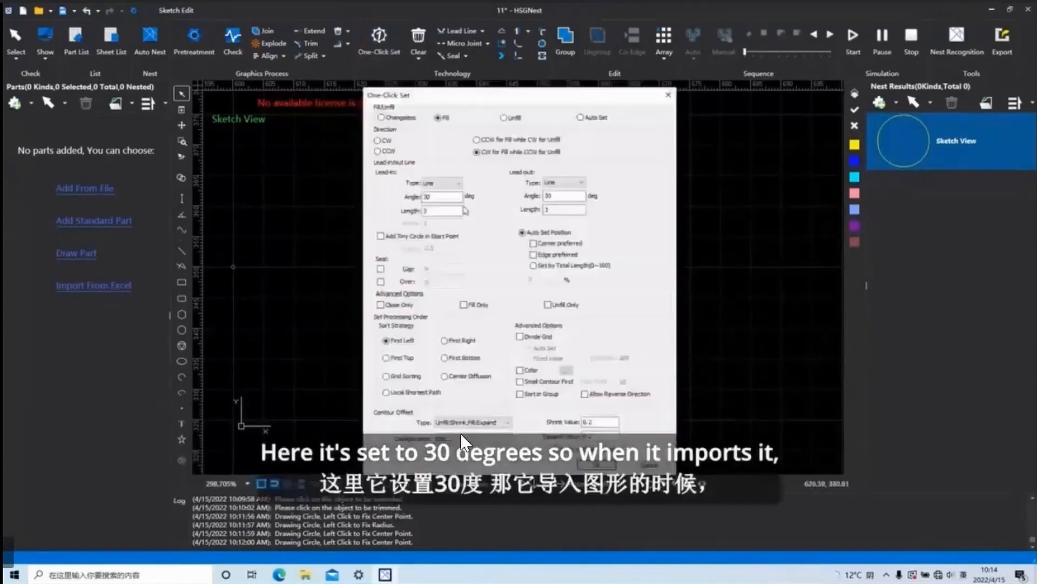
click(443, 211)
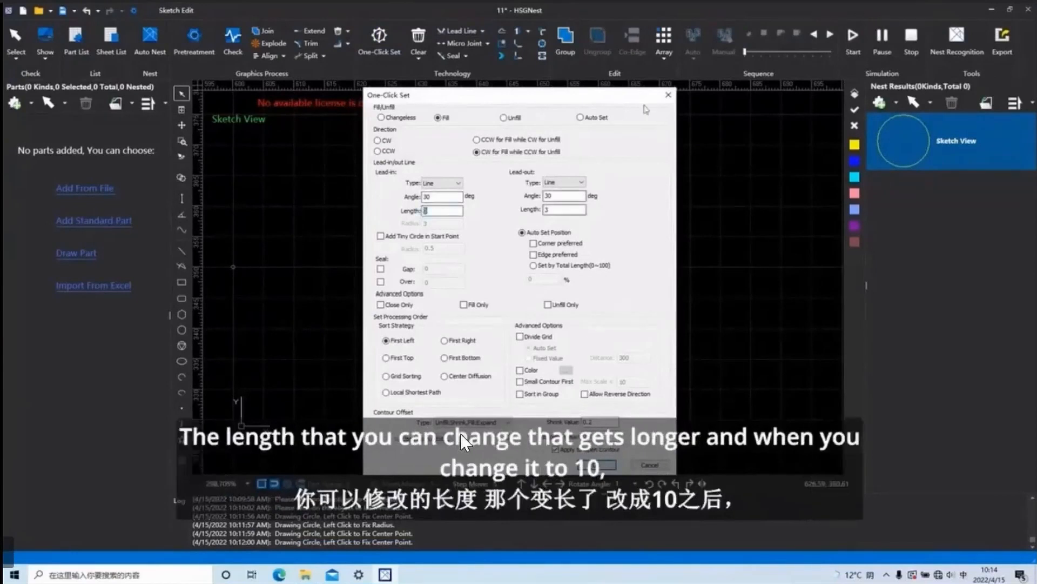
click(668, 95)
click(460, 30)
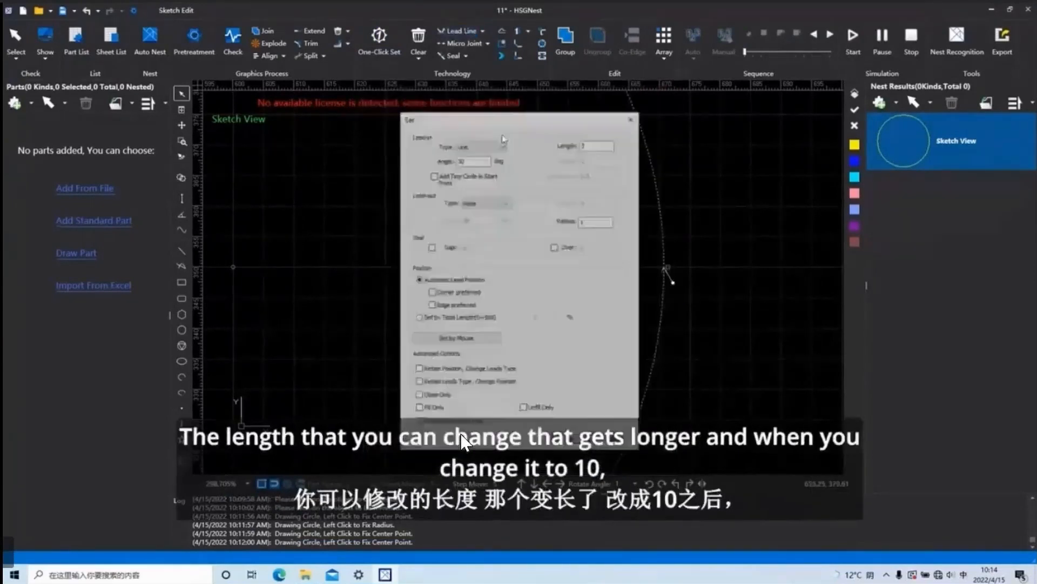
double_click(581, 145)
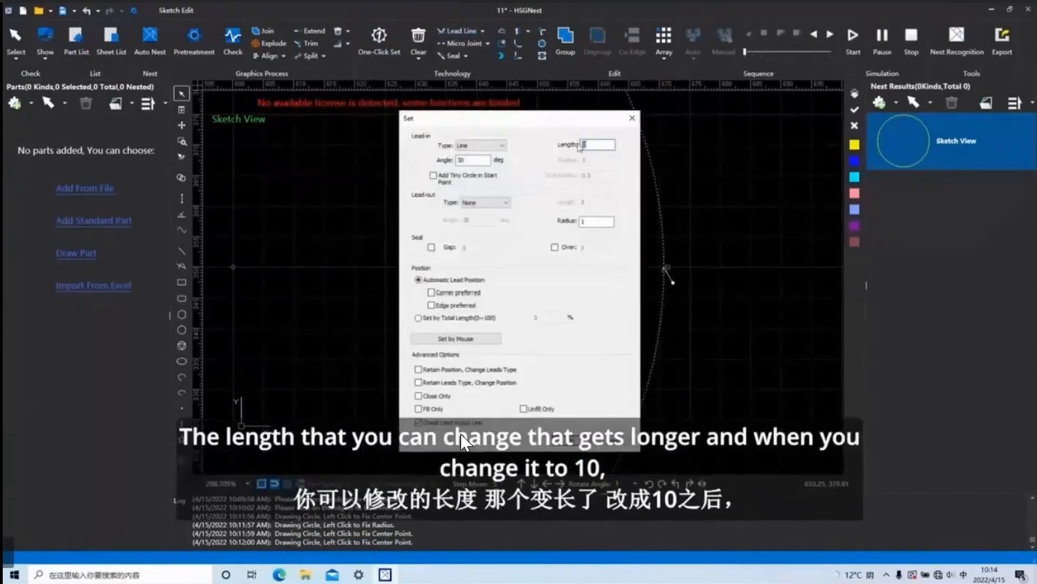
text(10)
key(Return)
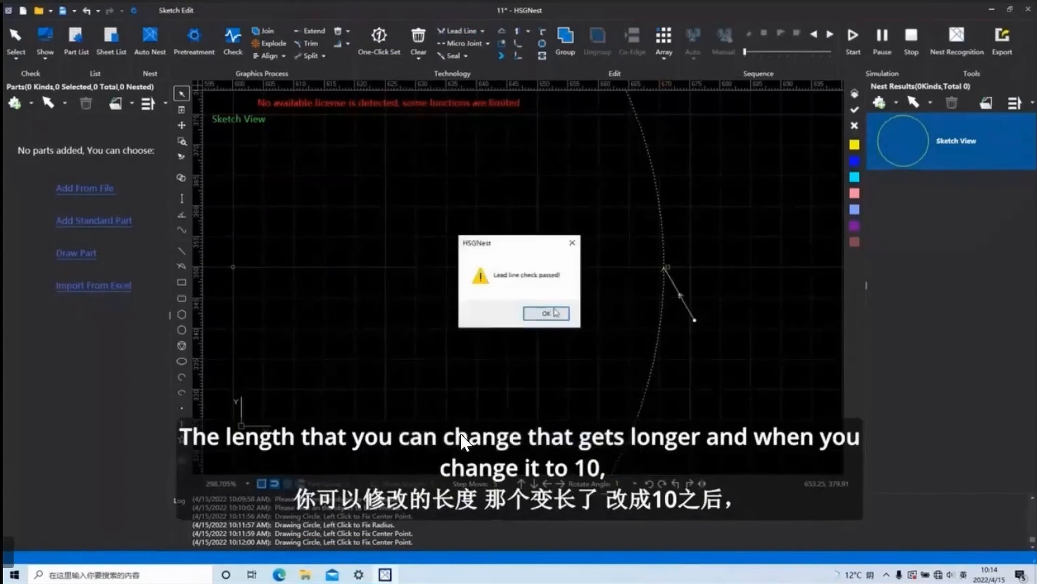
click(546, 312)
View the lead-in type choices in One-Click Set without applying any change.
click(379, 38)
click(451, 210)
click(458, 183)
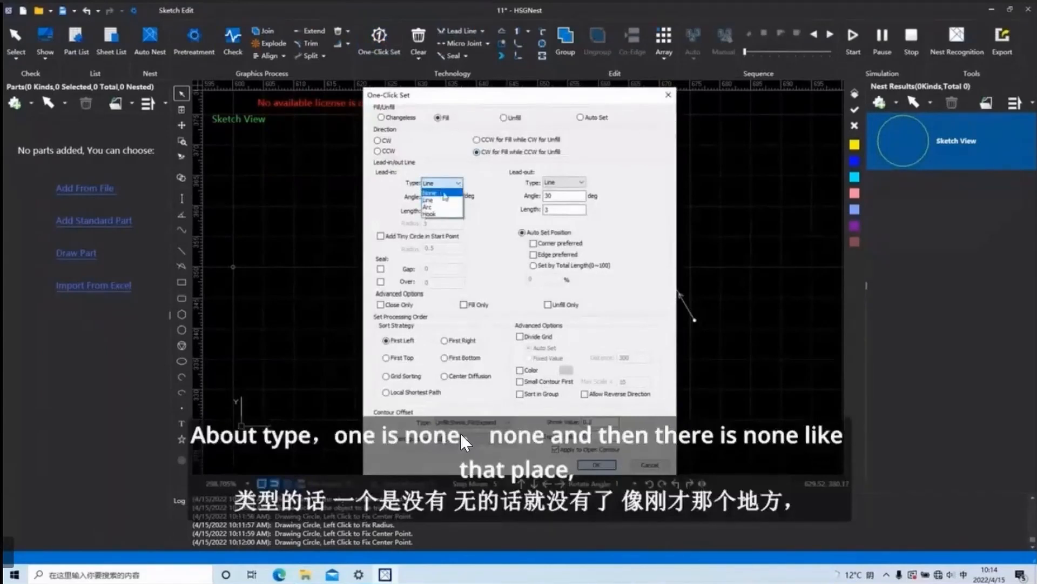
click(668, 95)
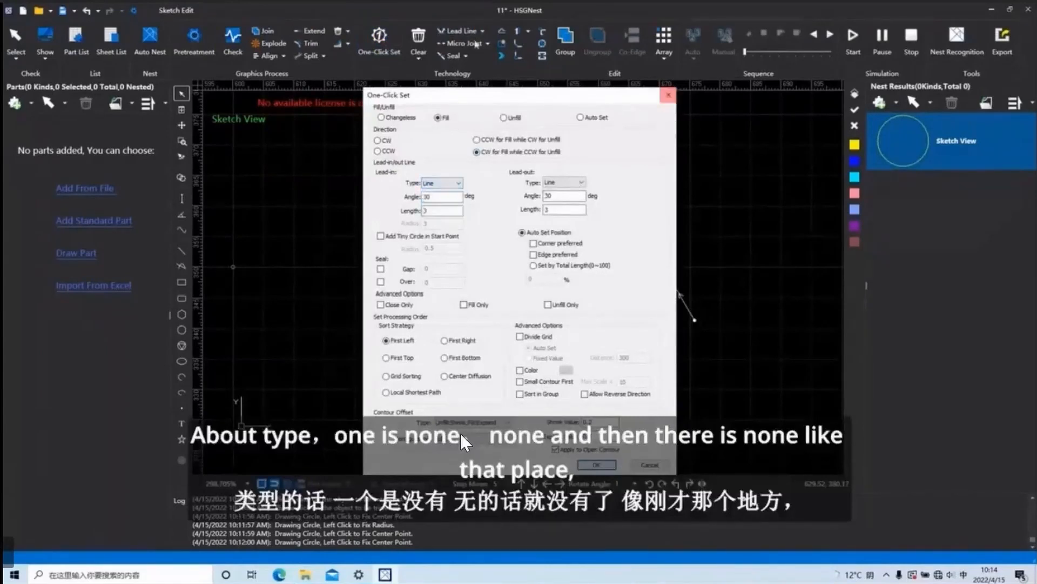
click(668, 95)
Add an arc-type lead-out at 30 degrees with length 3 to the circle.
click(483, 32)
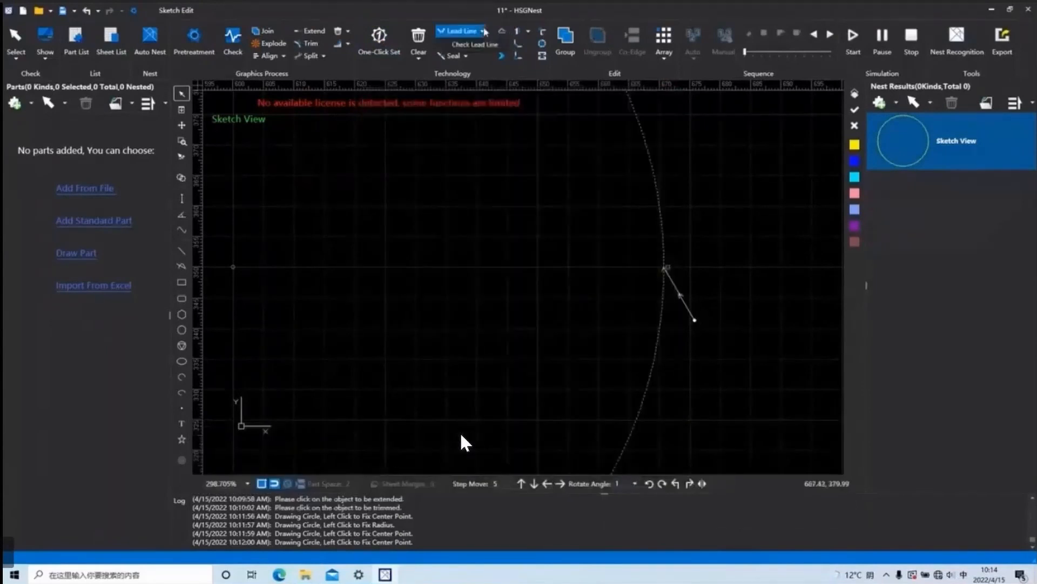
click(459, 32)
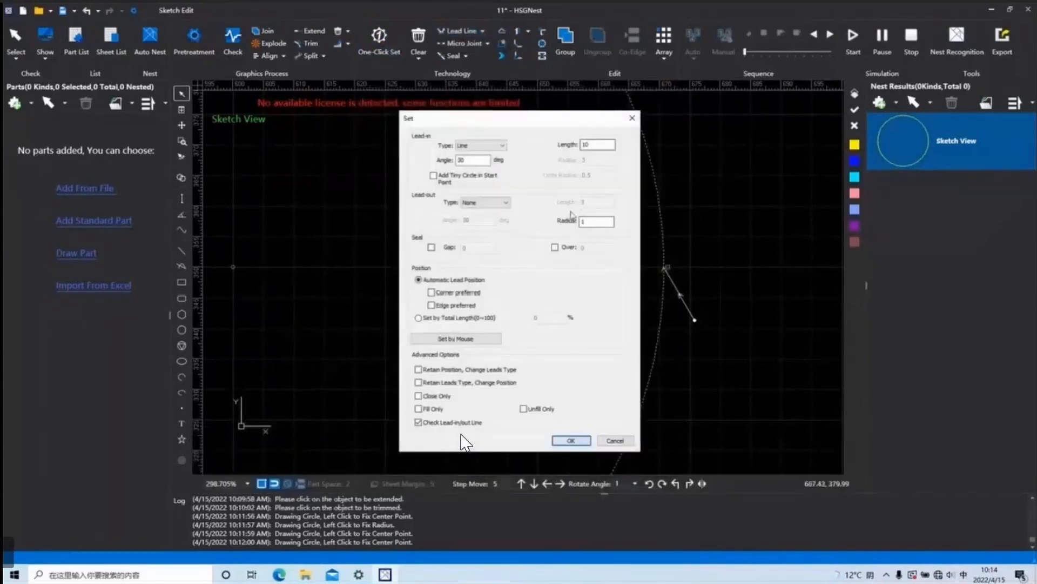
click(495, 210)
click(490, 228)
click(573, 441)
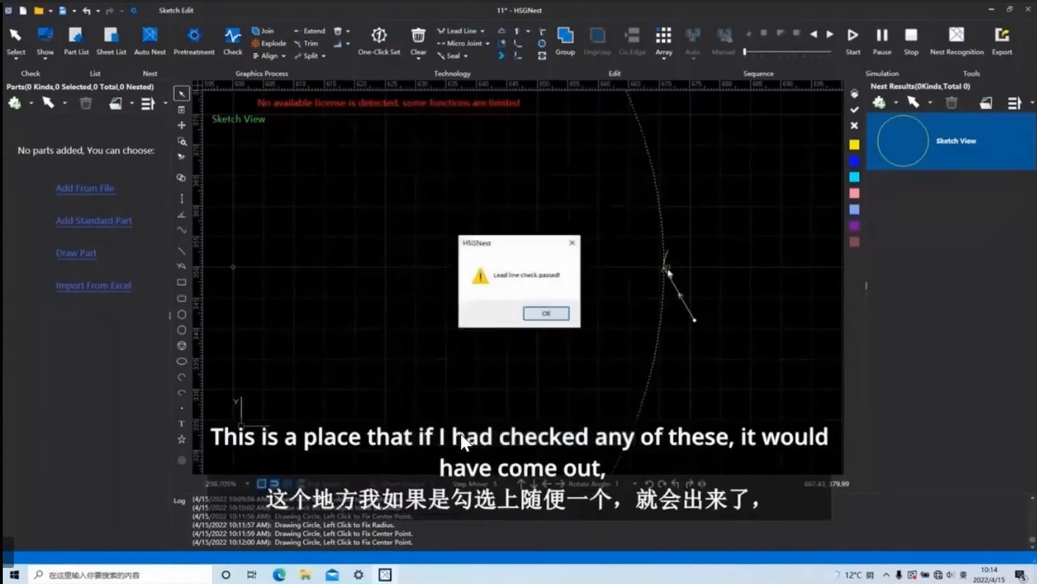
click(550, 315)
Set the circle's lead-out type to None, keeping the 30-degree line lead-in of length 10.
click(470, 32)
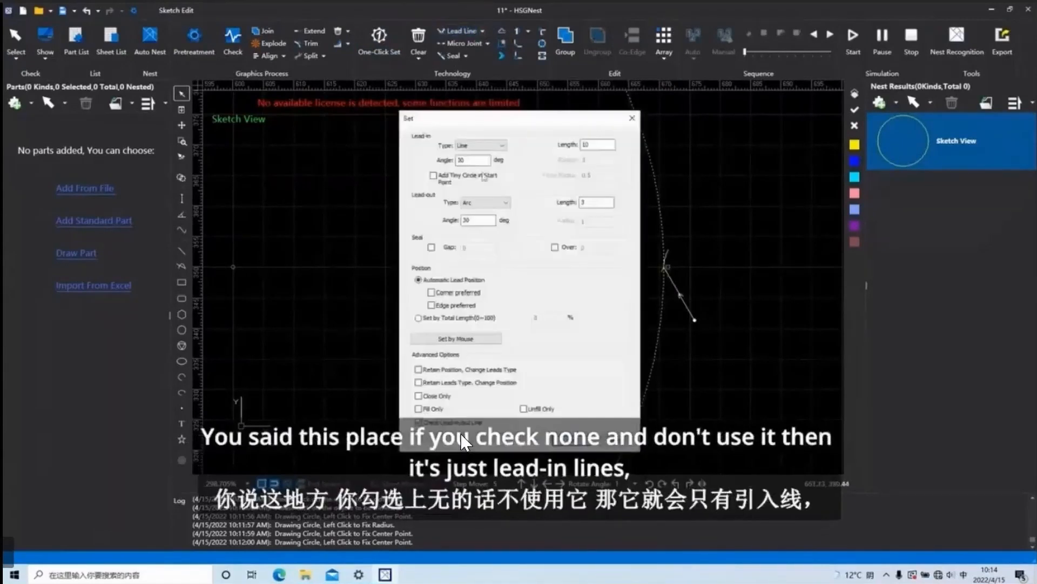
click(486, 203)
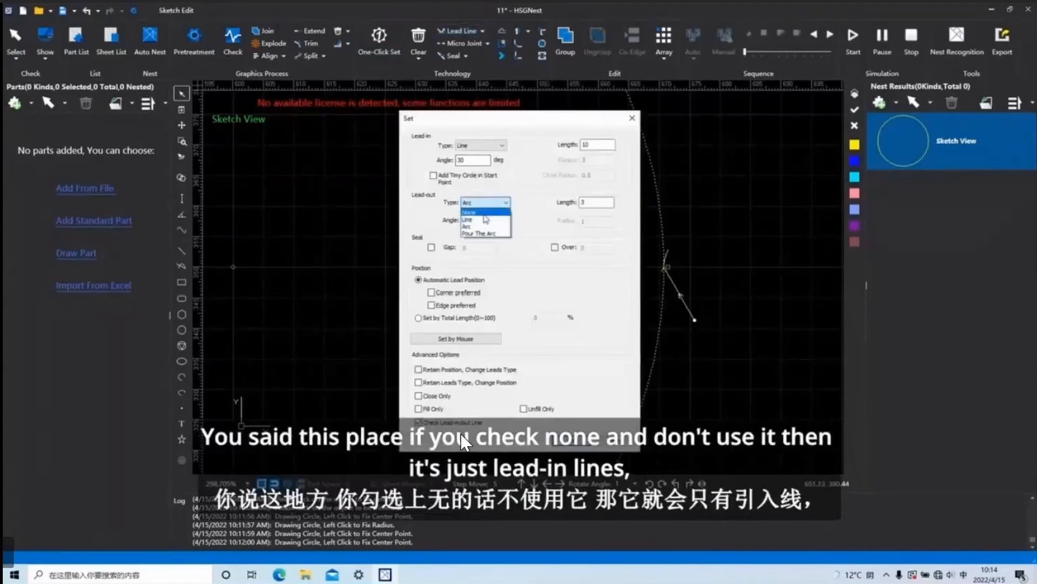
click(486, 212)
click(464, 442)
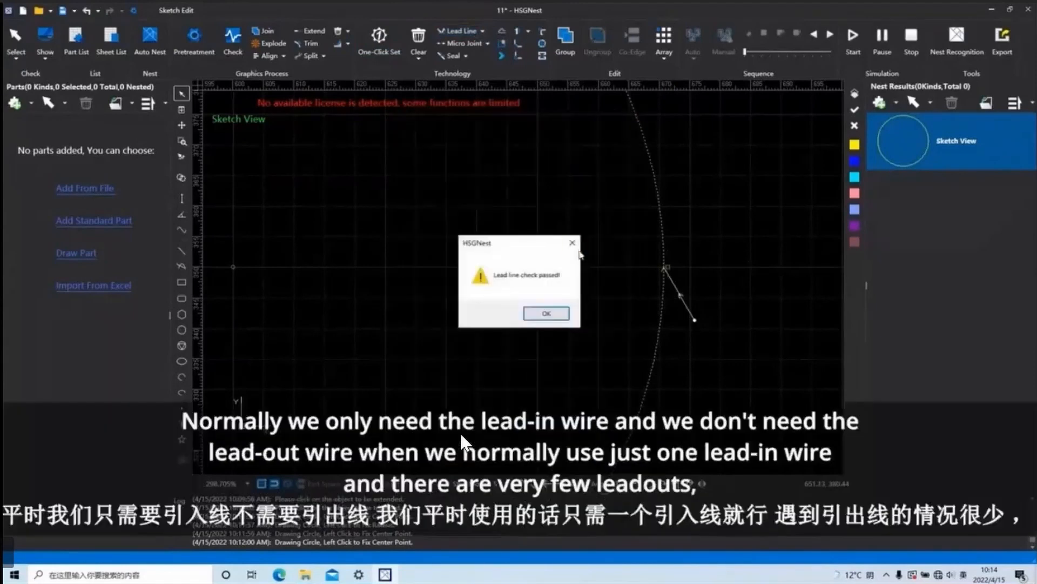
key(Return)
scroll(670, 300, up, 1)
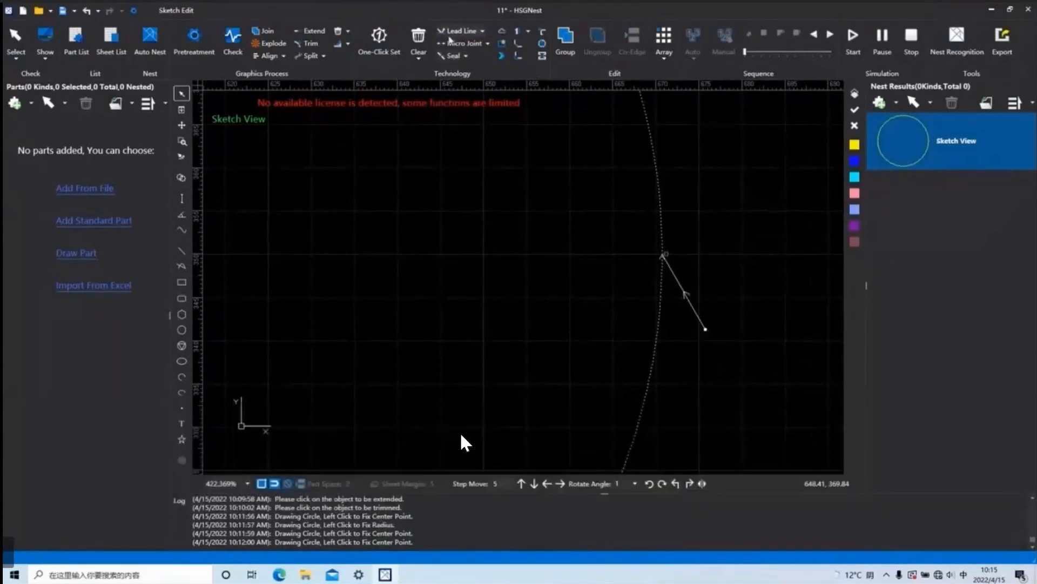
Compare the lead-out and lead-in type choices in One-Click Set without applying them.
click(379, 36)
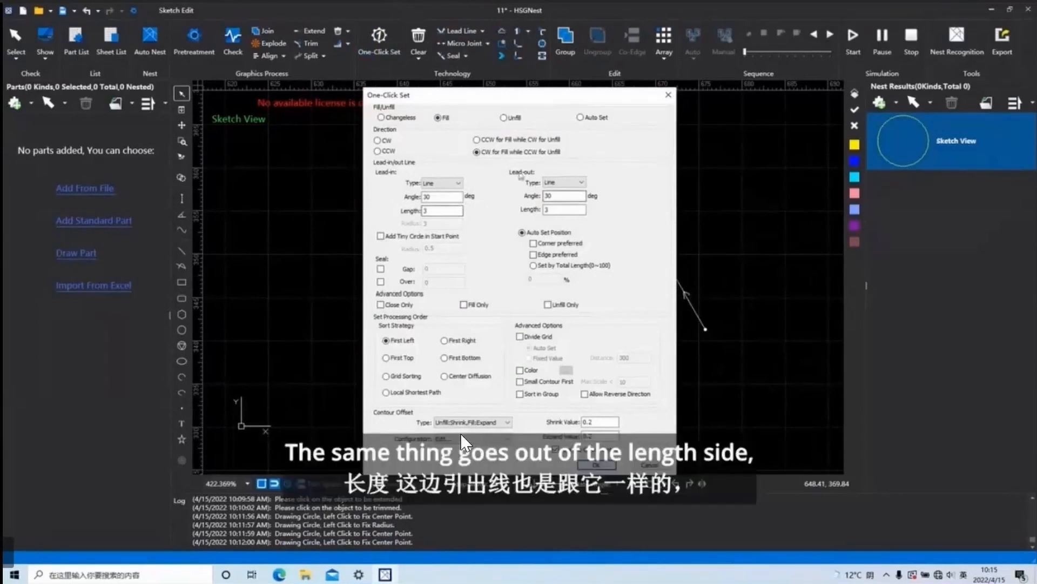
click(583, 183)
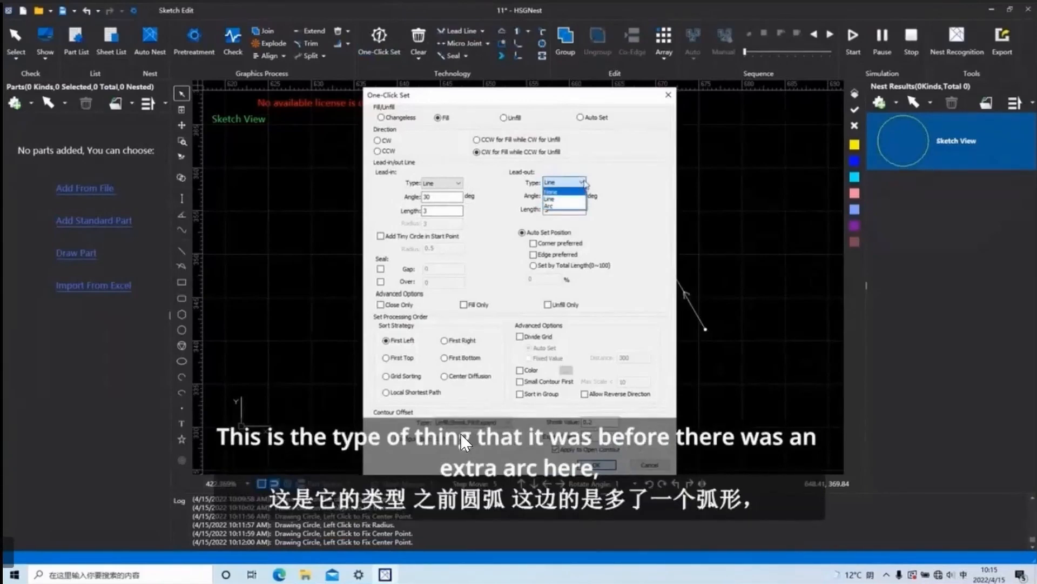
click(582, 183)
click(458, 183)
click(463, 184)
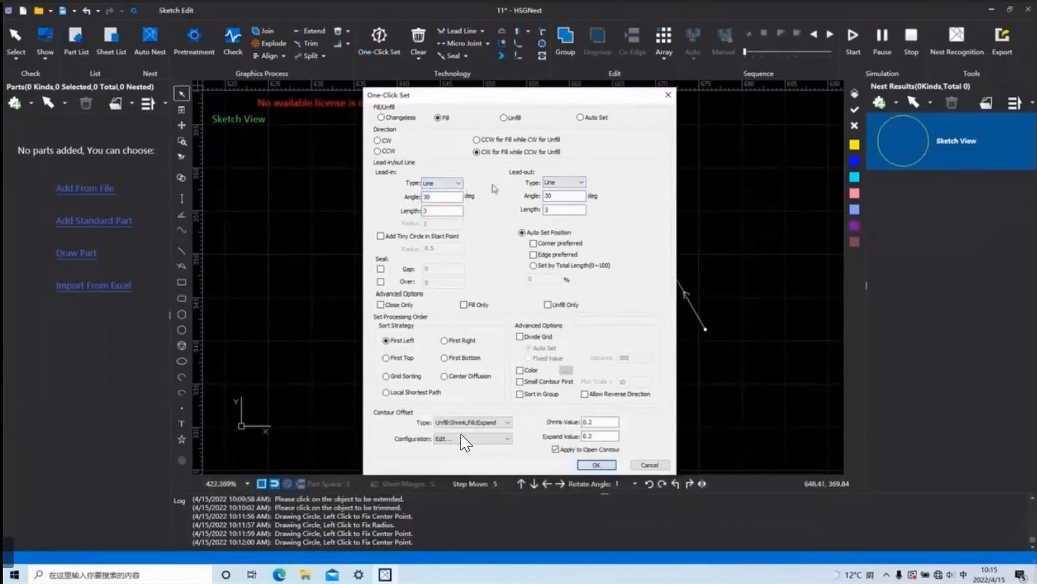
click(458, 183)
click(446, 215)
click(668, 95)
Change the circle's lead-in type to Hook at 30 degrees, length 10 and radius 3, and examine it at the start point.
click(467, 36)
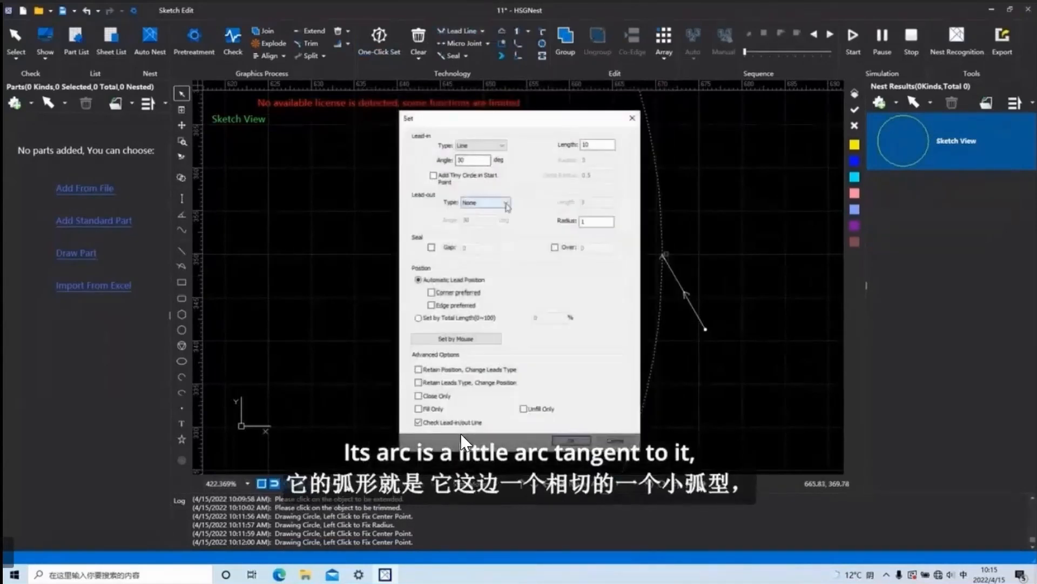
click(492, 148)
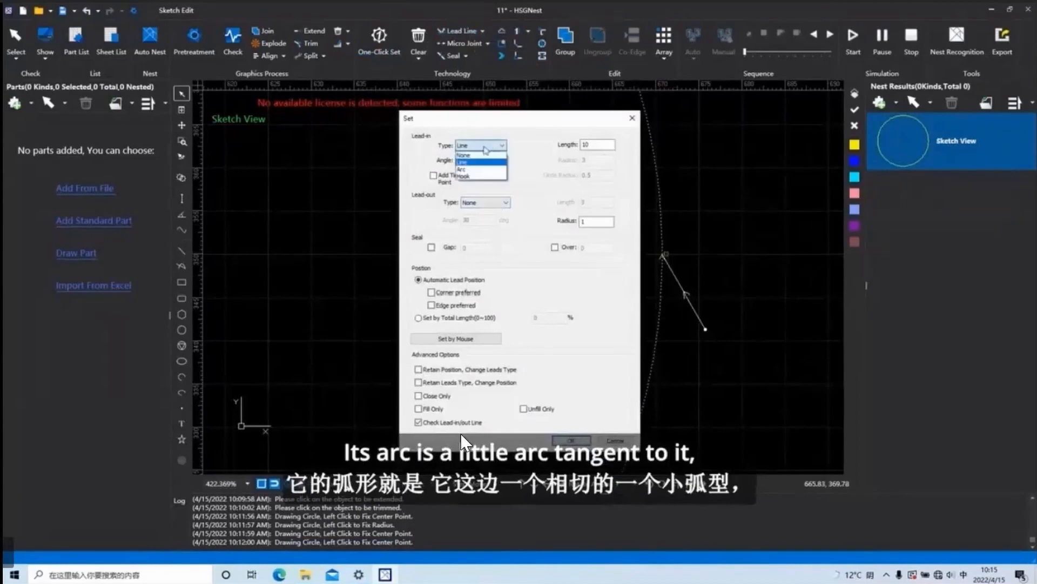
click(479, 177)
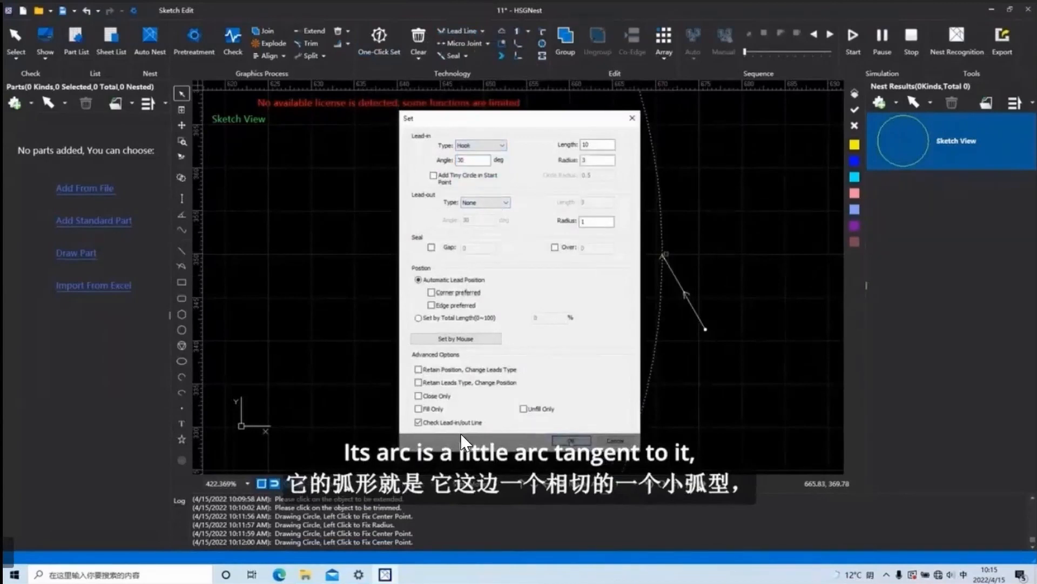
click(571, 441)
click(539, 313)
scroll(673, 268, up, 5)
scroll(640, 216, up, 6)
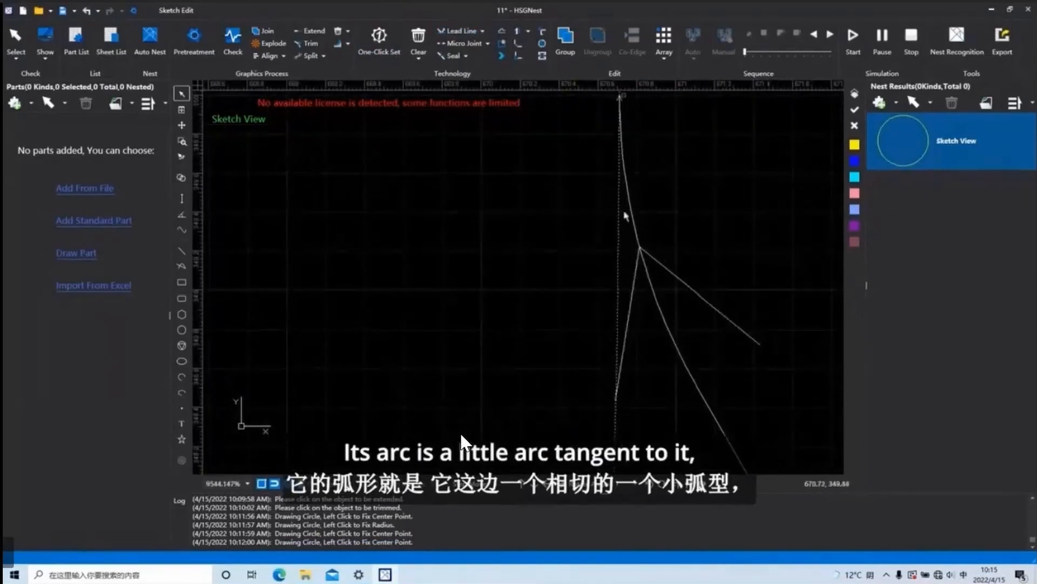
Compare the seal's Gap and Over options in One-Click Set without applying them.
click(466, 32)
click(631, 120)
click(379, 36)
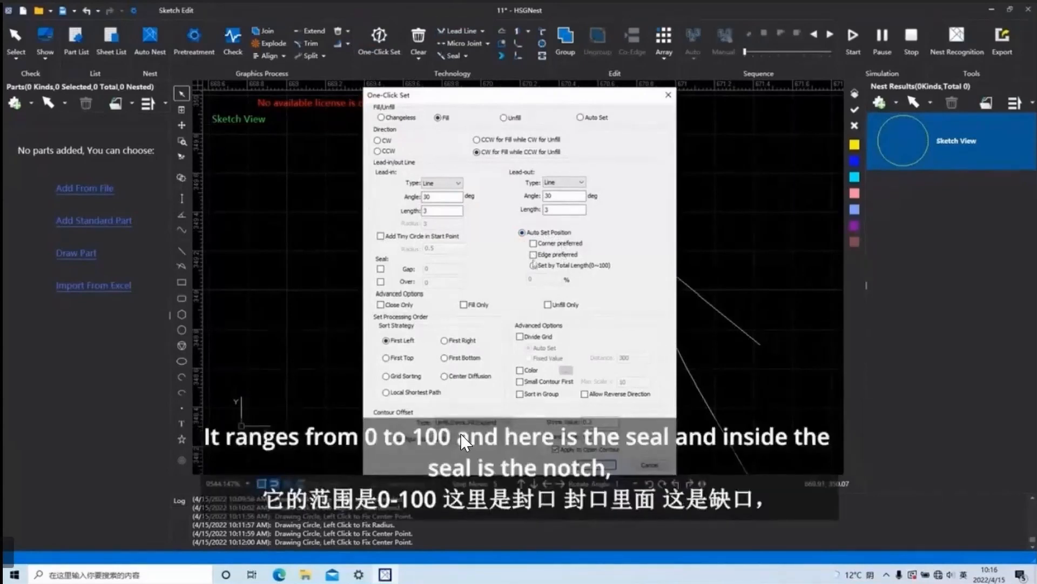
click(381, 269)
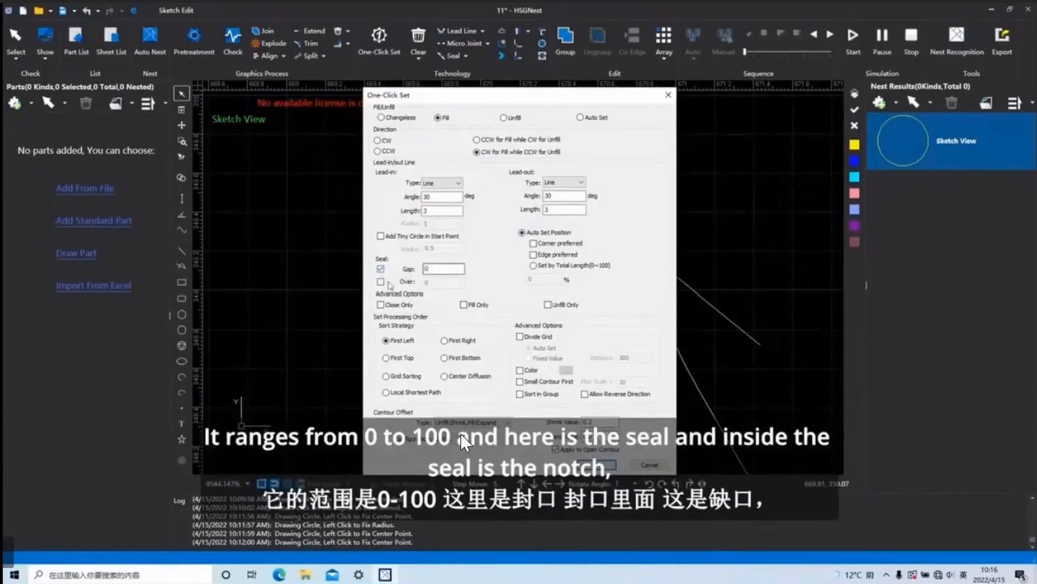
click(380, 281)
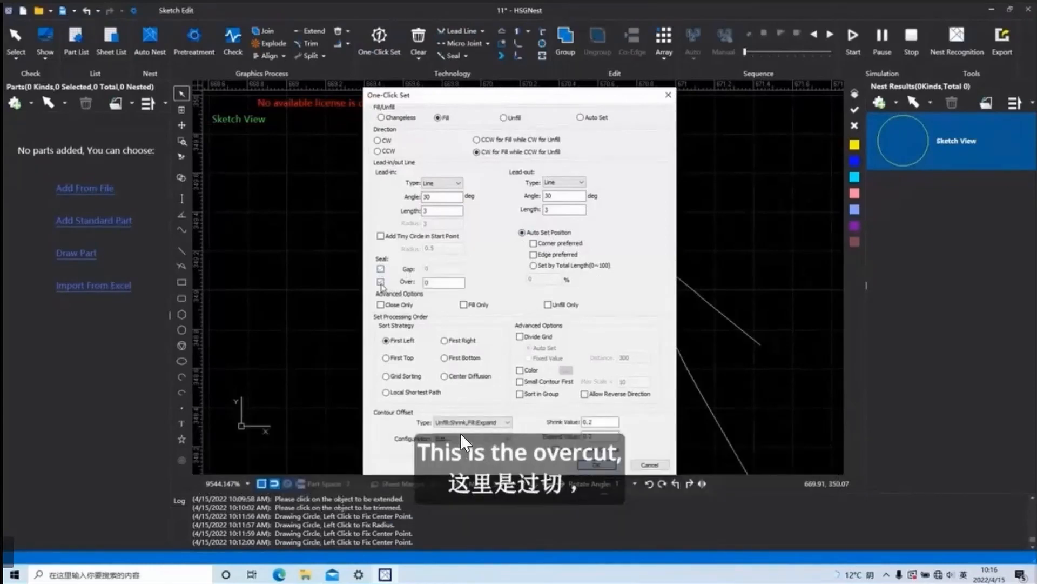
click(381, 268)
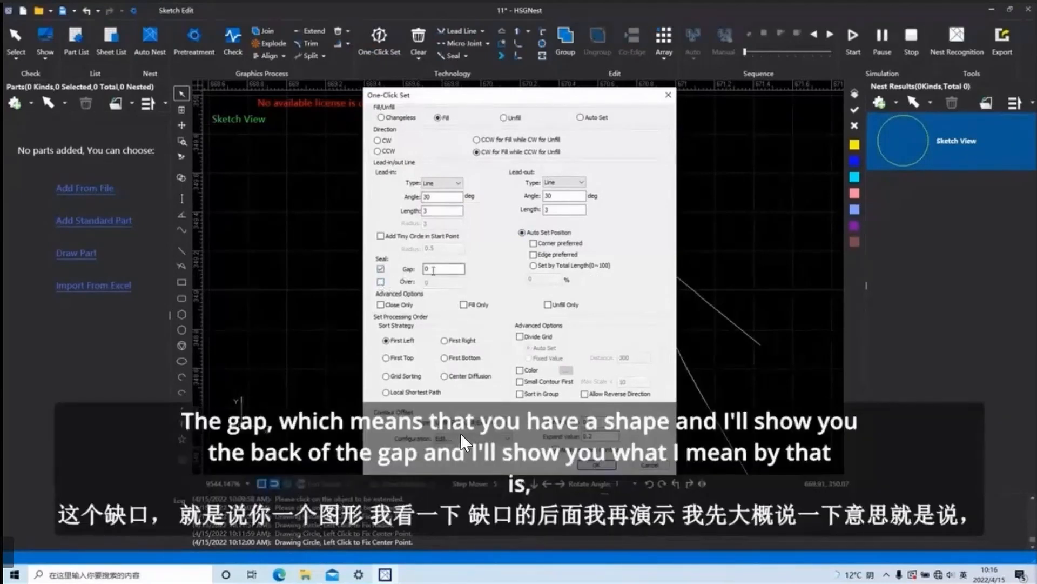
click(668, 95)
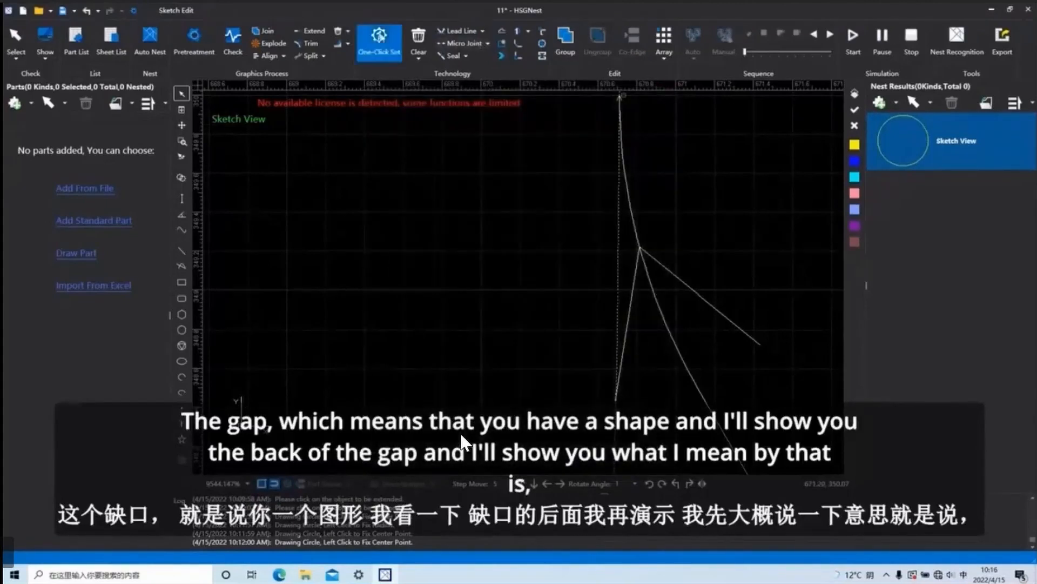
Try a seal gap of 2 and then an overcut of 2 in One-Click Set, and discard the settings.
click(379, 38)
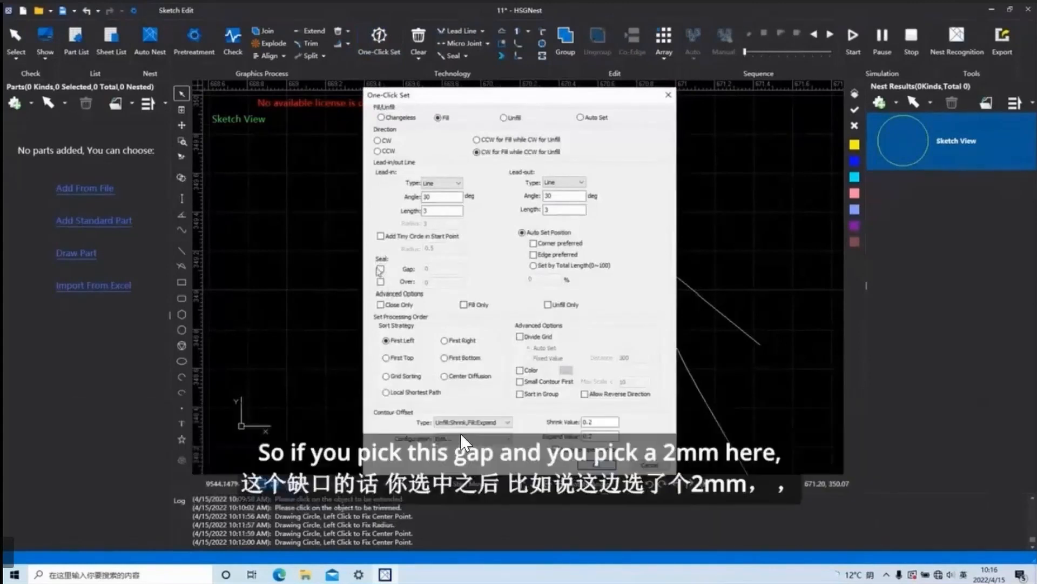
click(381, 269)
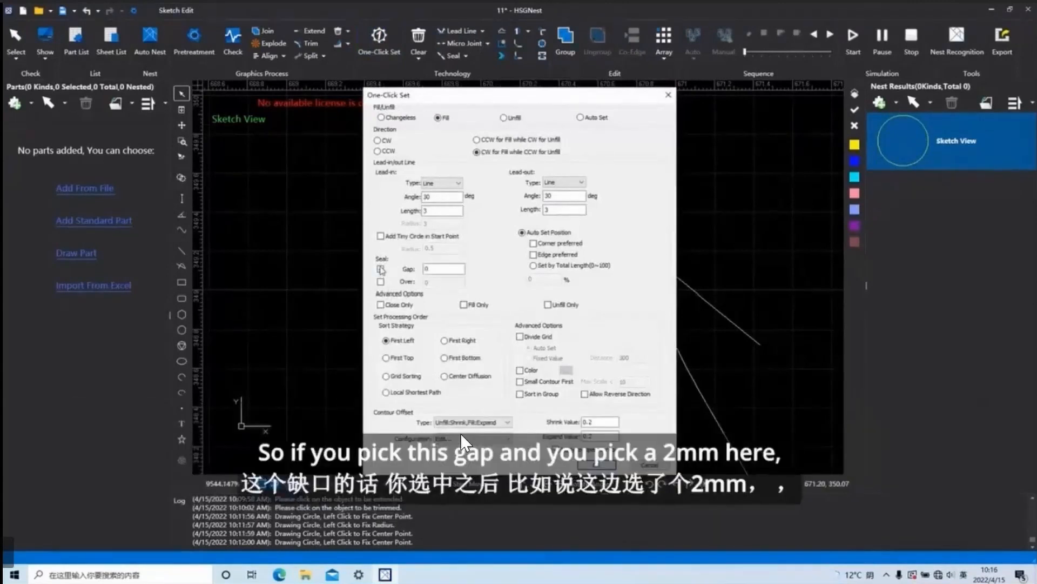
drag(446, 271, 420, 270)
text(2)
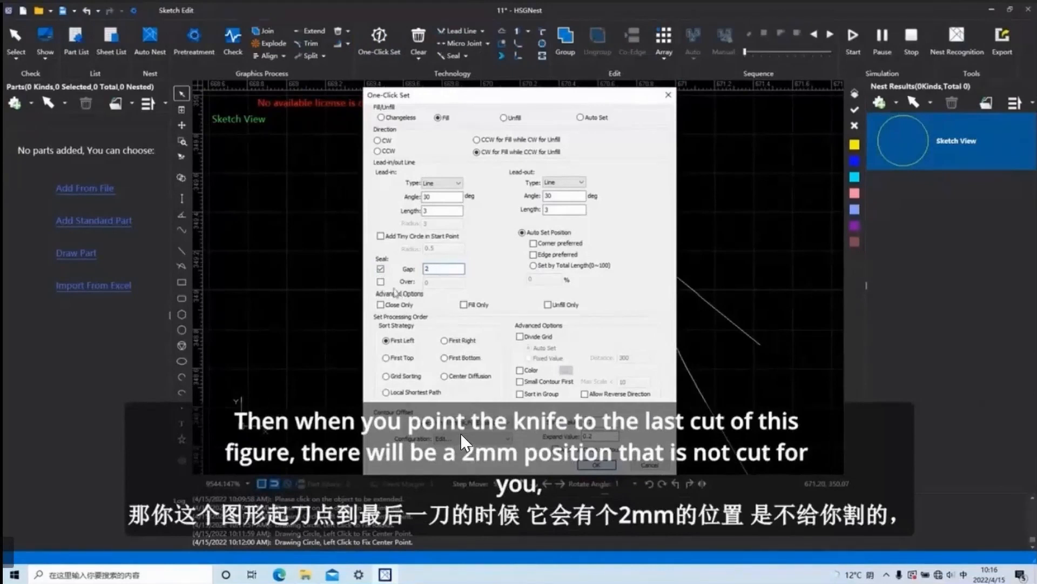
click(381, 281)
click(433, 283)
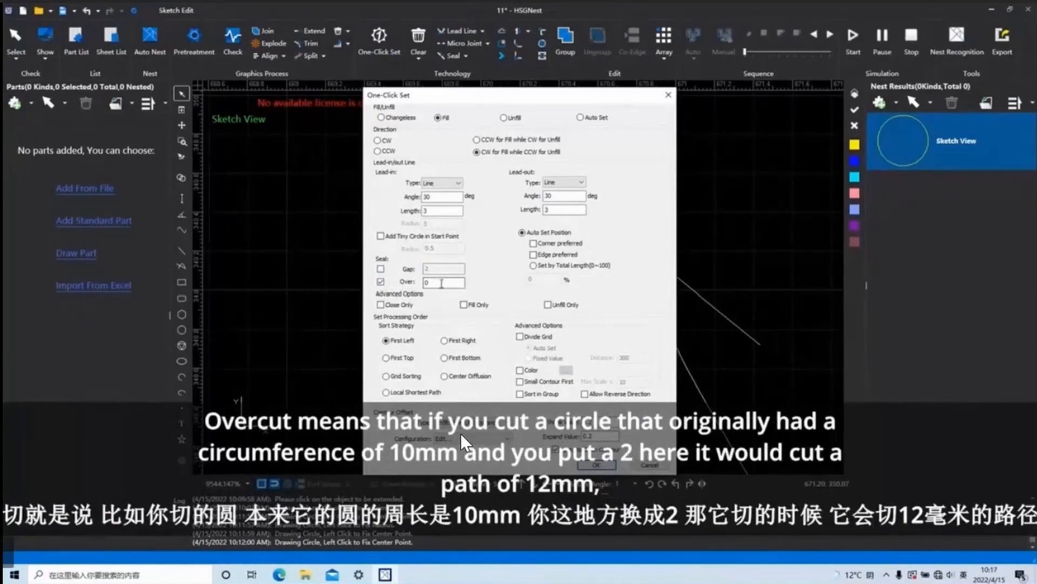
key(shift)
text(2)
double_click(445, 284)
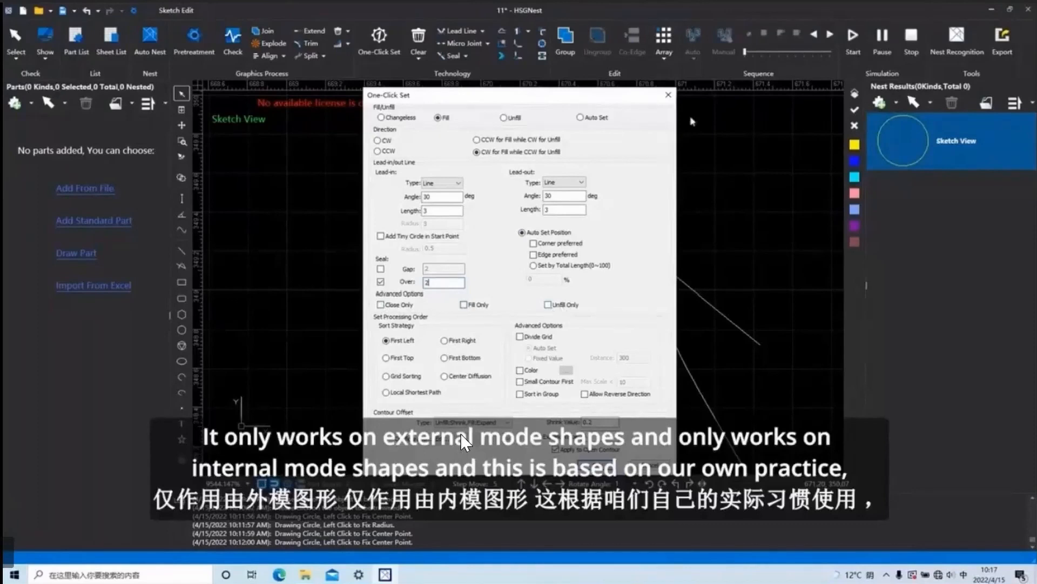
click(668, 94)
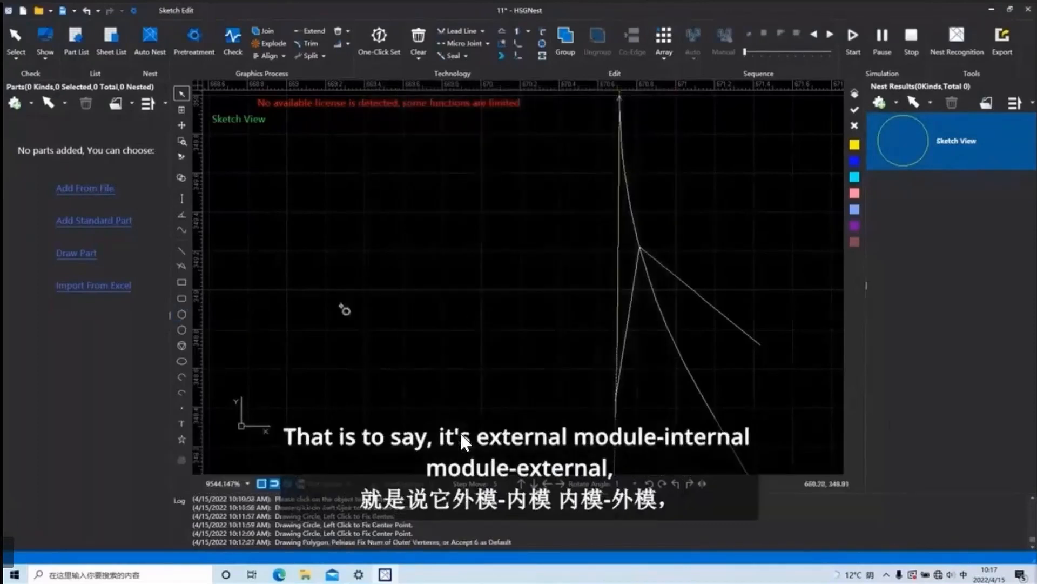
Draw a hexagon in the empty area beside the lead lines and insert a rounded rectangle with width 120.
click(182, 315)
click(386, 295)
click(440, 323)
click(181, 298)
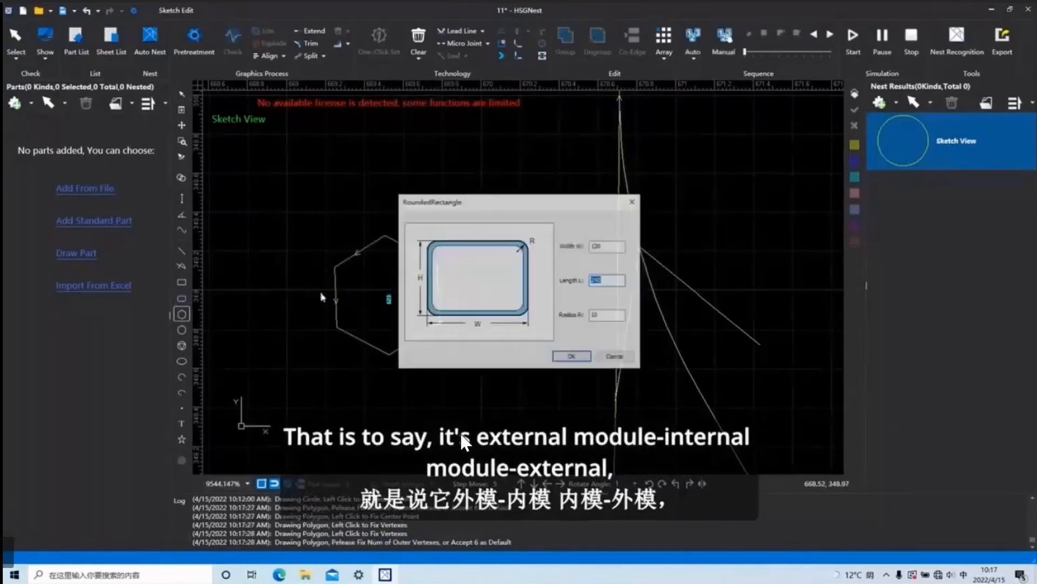
click(582, 357)
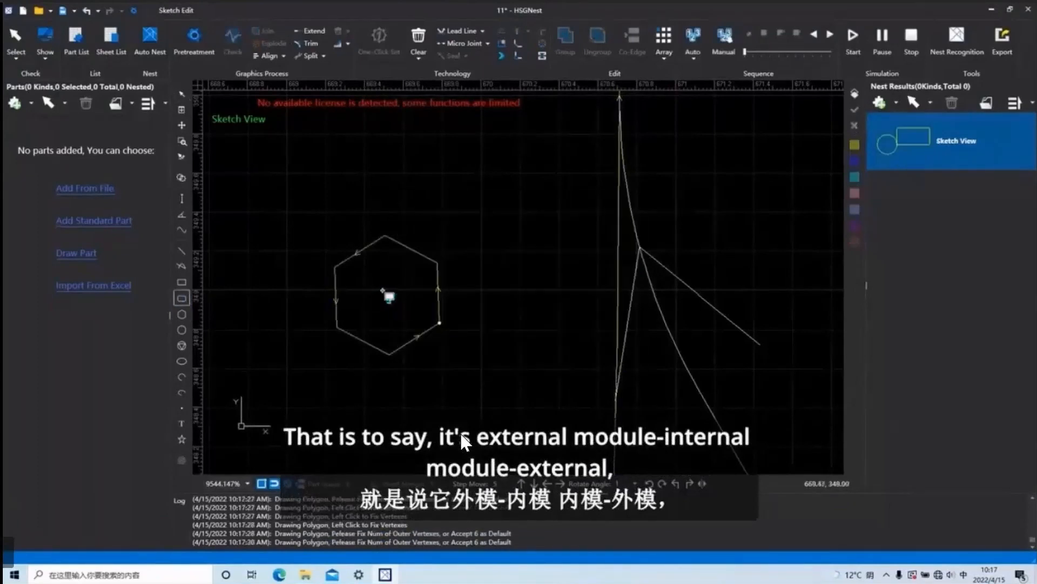
Draw a small circle inside the hexagon and leave circle drawing.
click(182, 329)
click(382, 287)
click(390, 287)
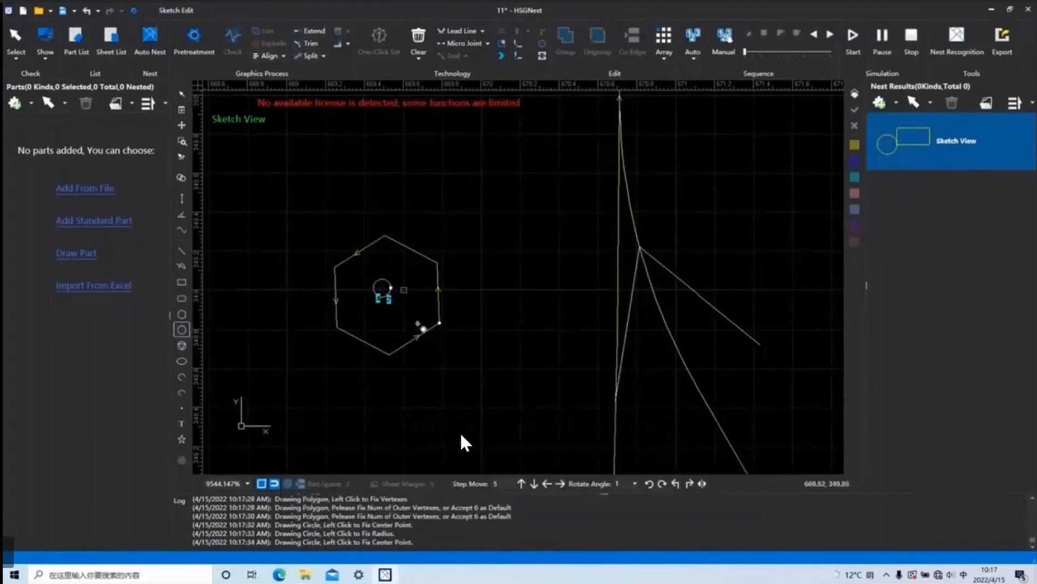
click(402, 307)
click(403, 307)
click(398, 304)
key(Escape)
key(Escape)
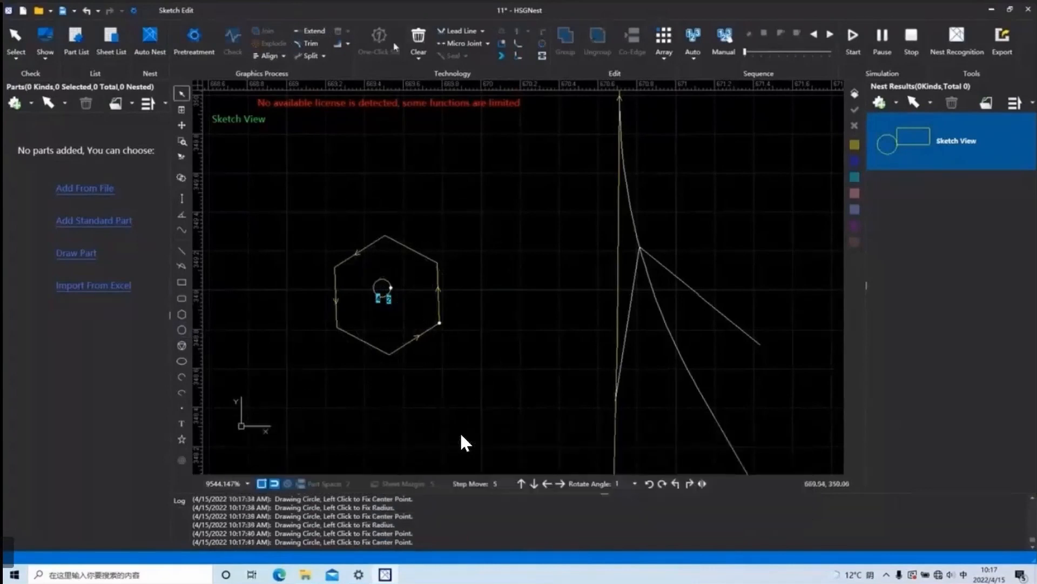
Try Divide Grid with a fixed distance of 300 in One-Click Set for the hexagon and its inner circle.
drag(468, 285, 324, 169)
click(379, 44)
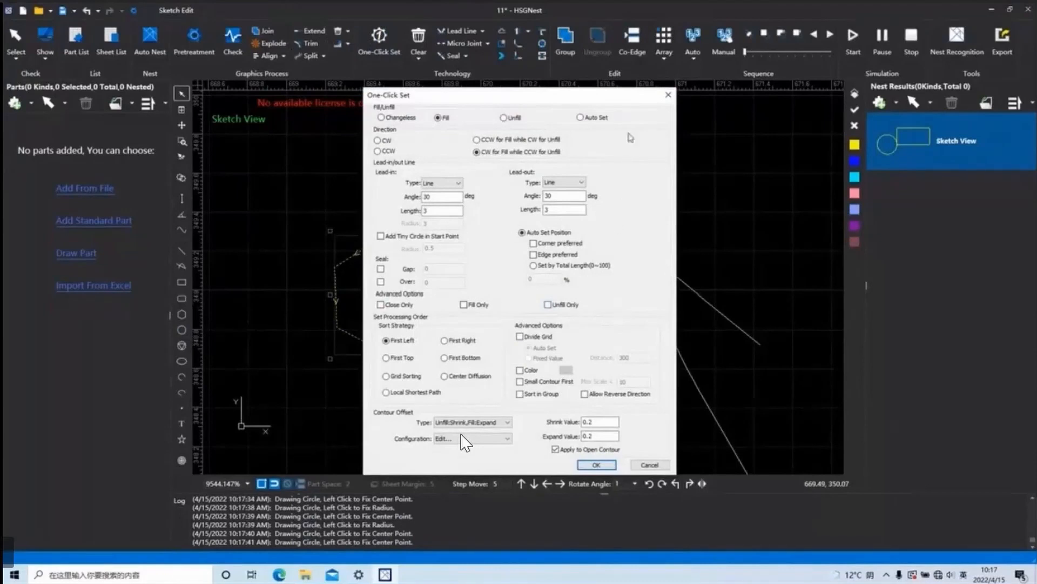
click(669, 95)
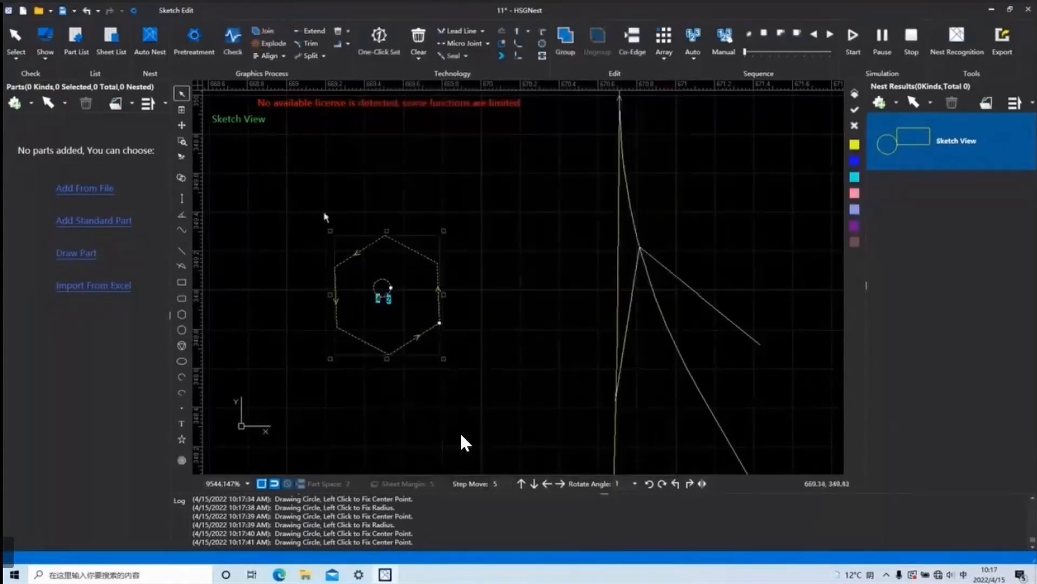
click(379, 41)
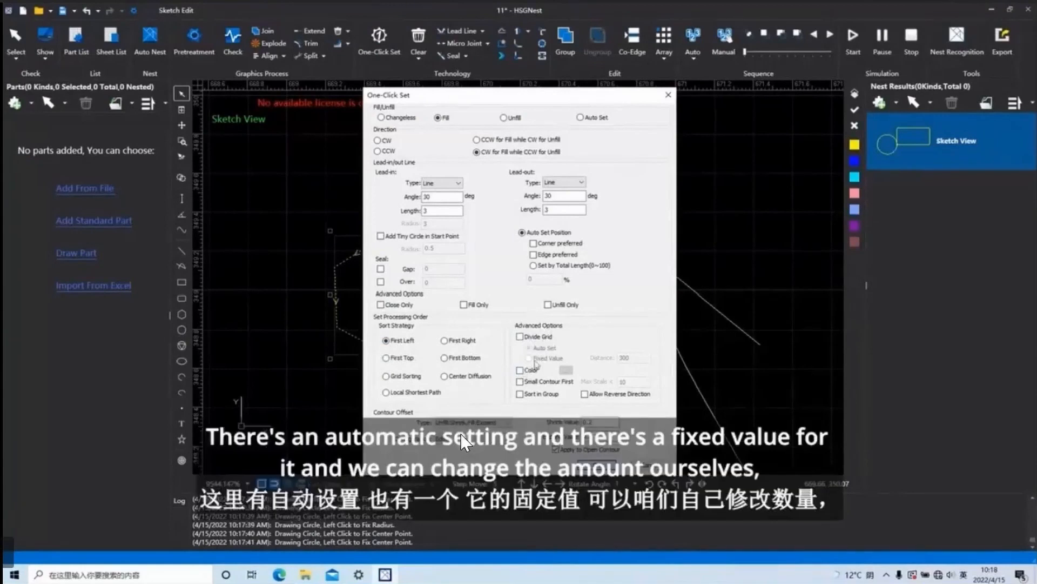
click(520, 336)
click(529, 359)
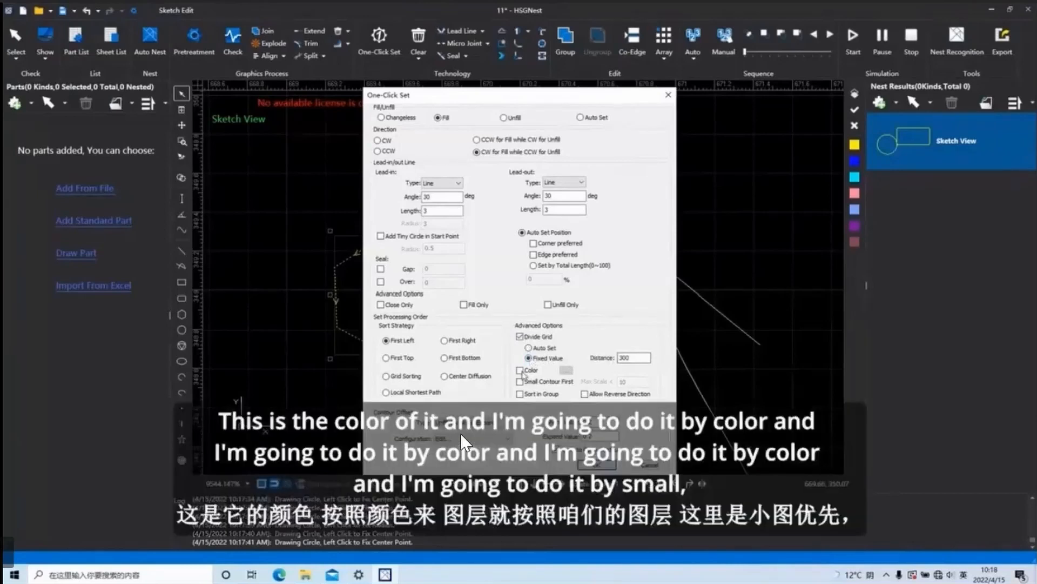
Examine the color sort order and the Small Contour First and Allow Reverse Direction options for processing order.
click(520, 370)
click(566, 370)
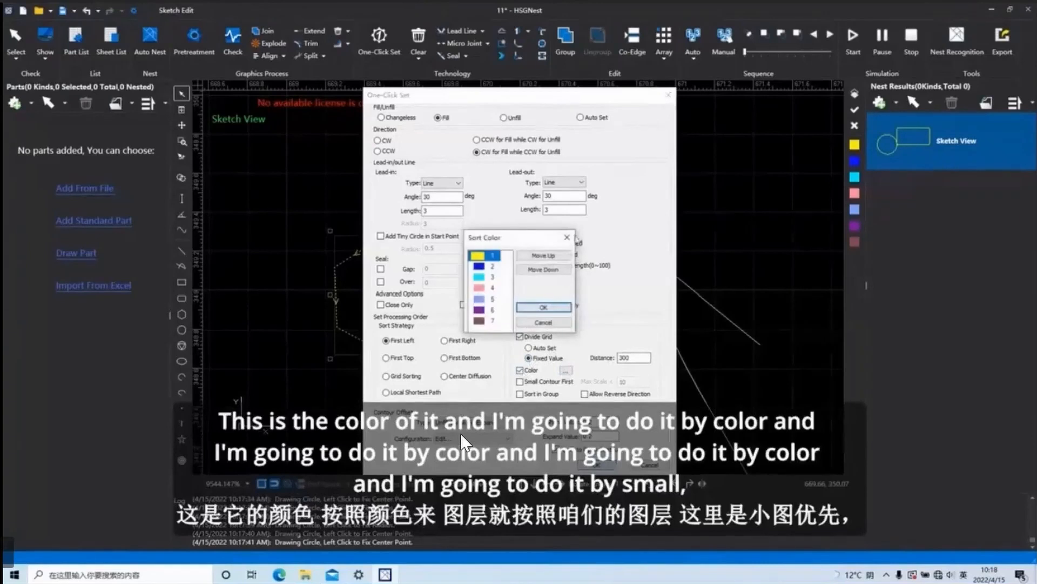
click(567, 237)
click(520, 371)
click(520, 381)
click(519, 381)
click(520, 383)
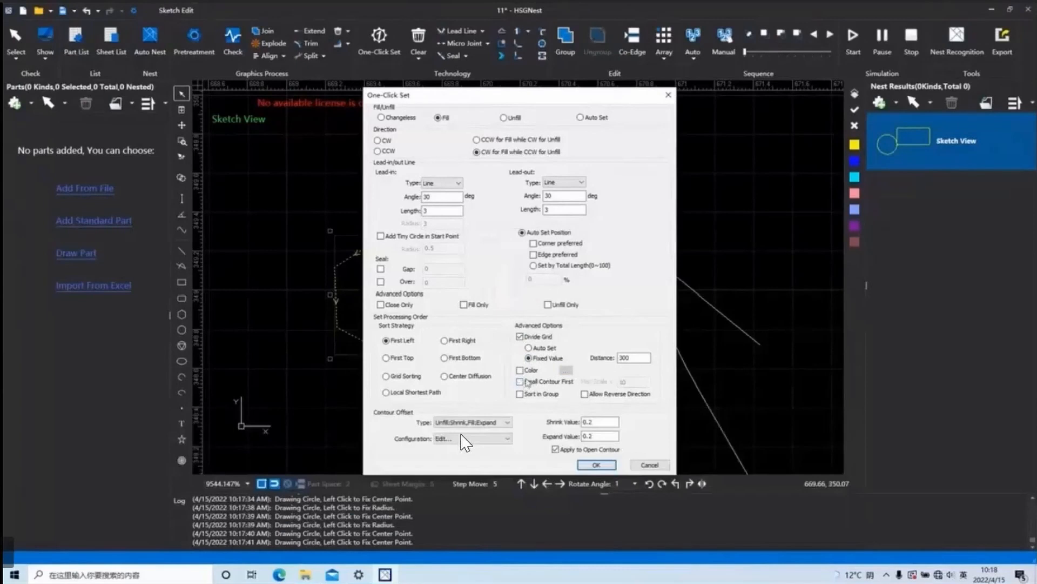
click(584, 394)
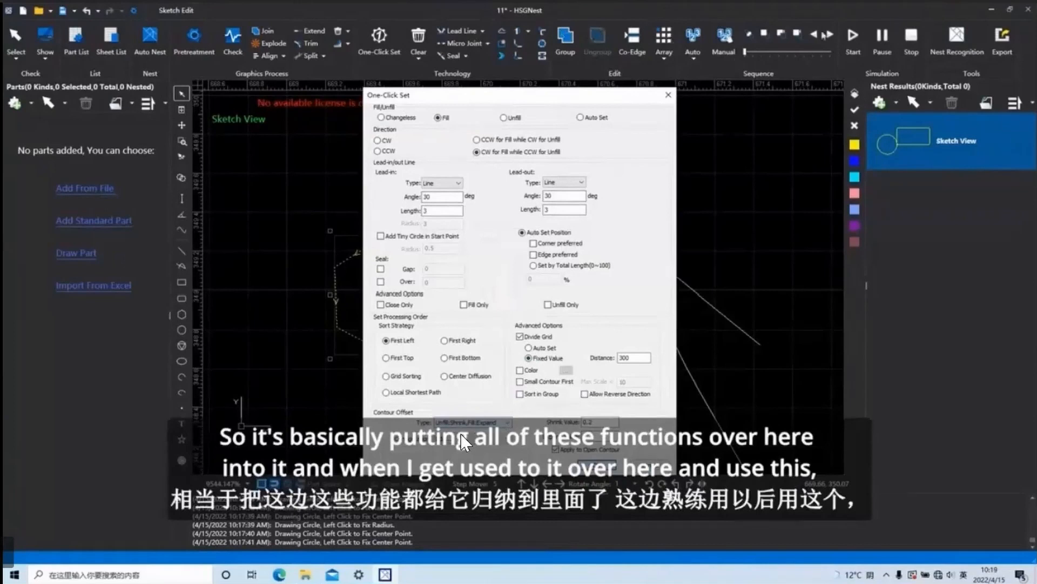
Review the Contour Offset type choices and close One-Click Set without applying anything.
click(504, 423)
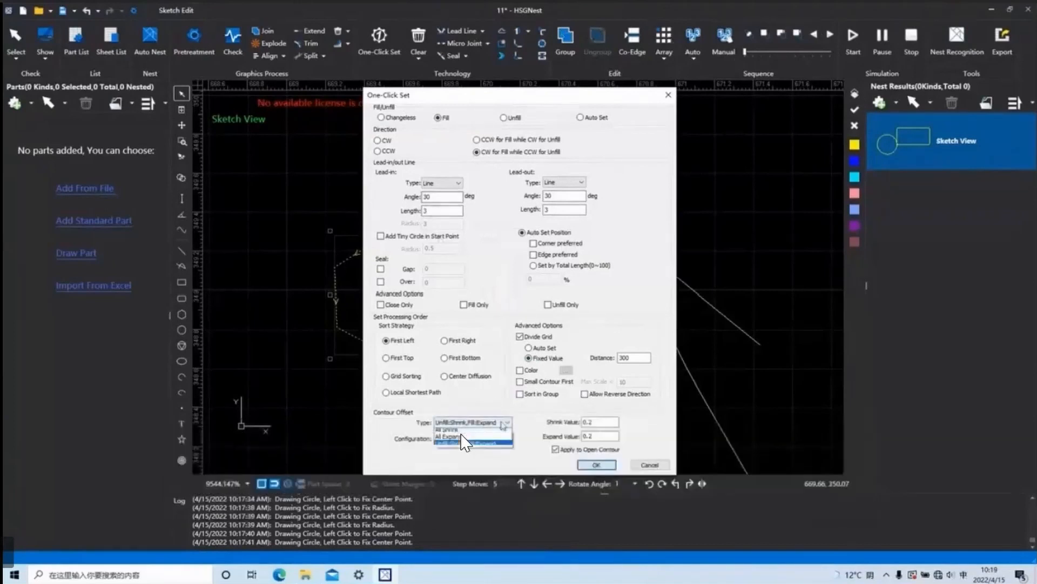
click(503, 423)
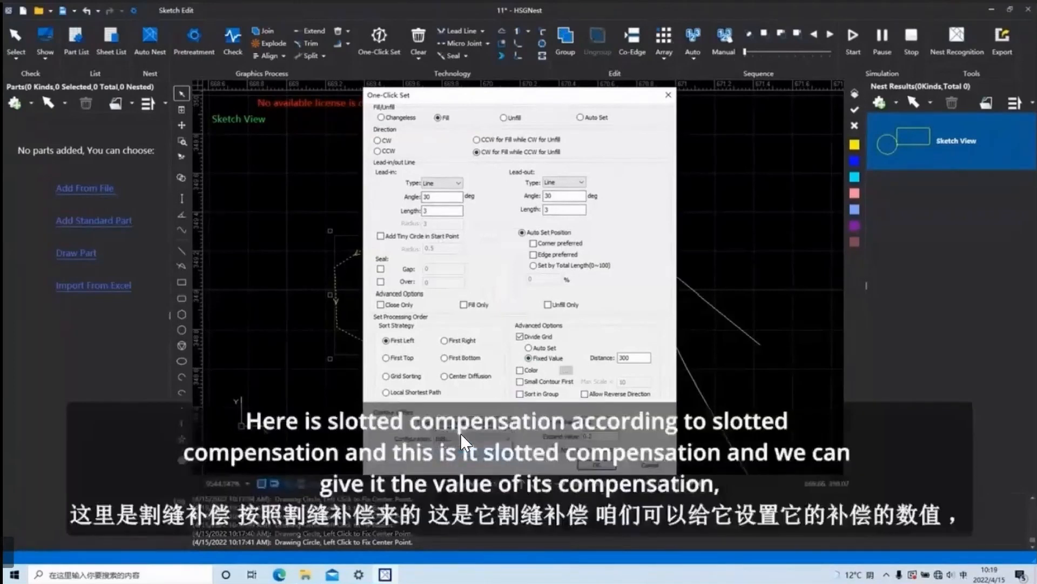
click(463, 441)
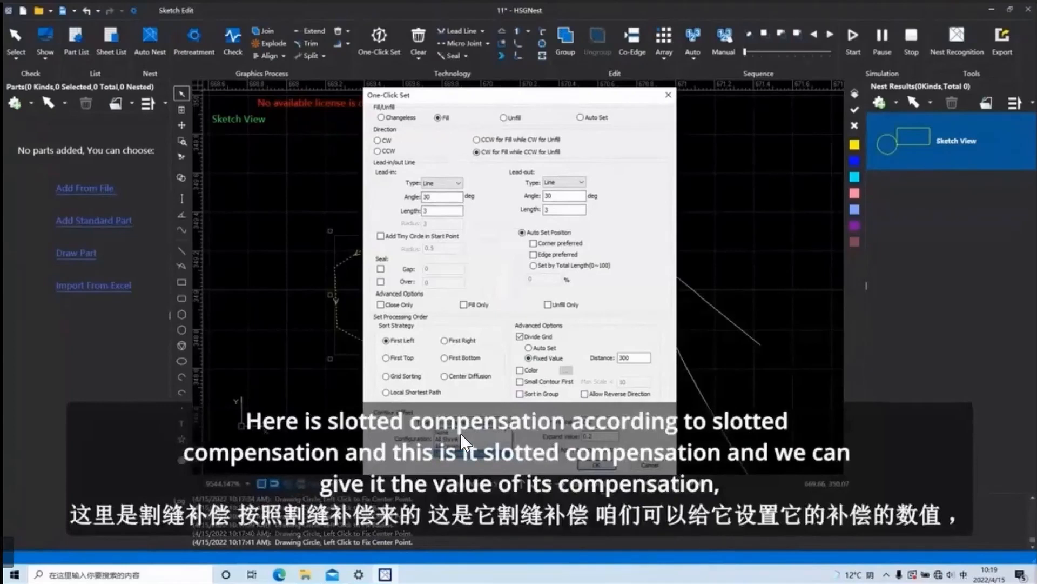
click(462, 435)
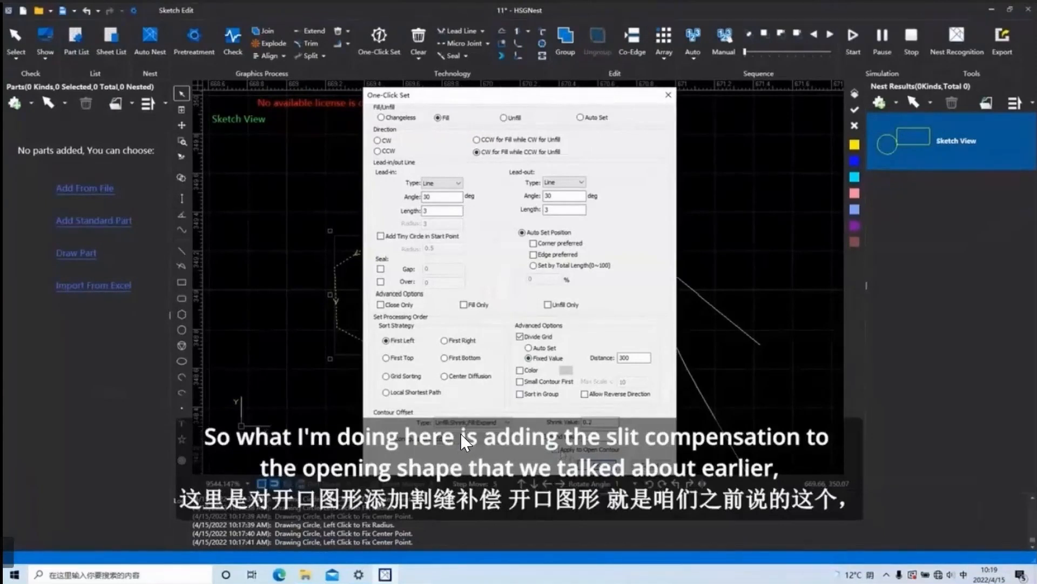
click(667, 97)
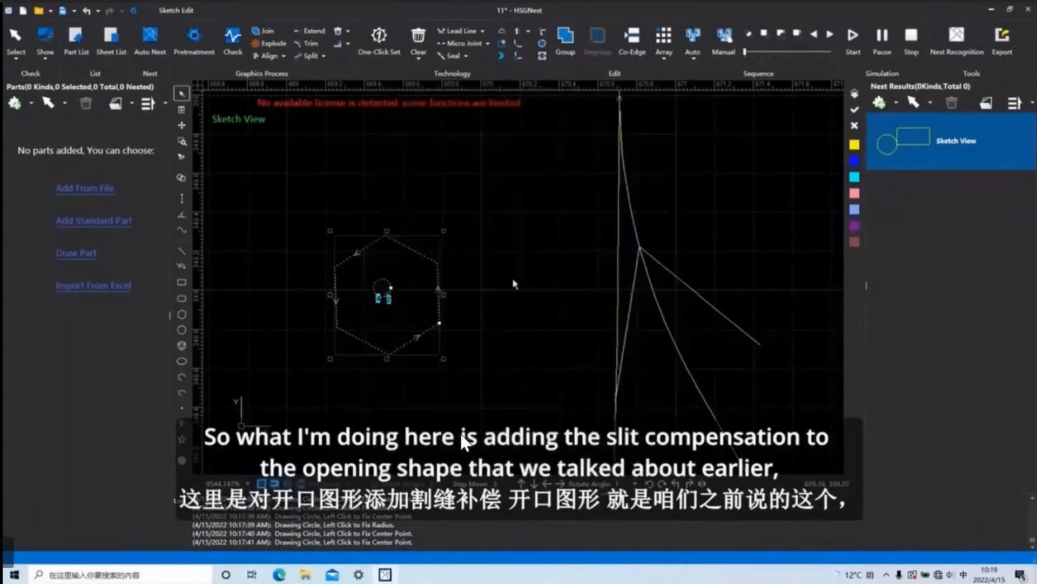
Draw an open line above the hexagon, crossing the large circle's edge, and select it.
scroll(503, 291, down, 3)
click(182, 250)
click(479, 221)
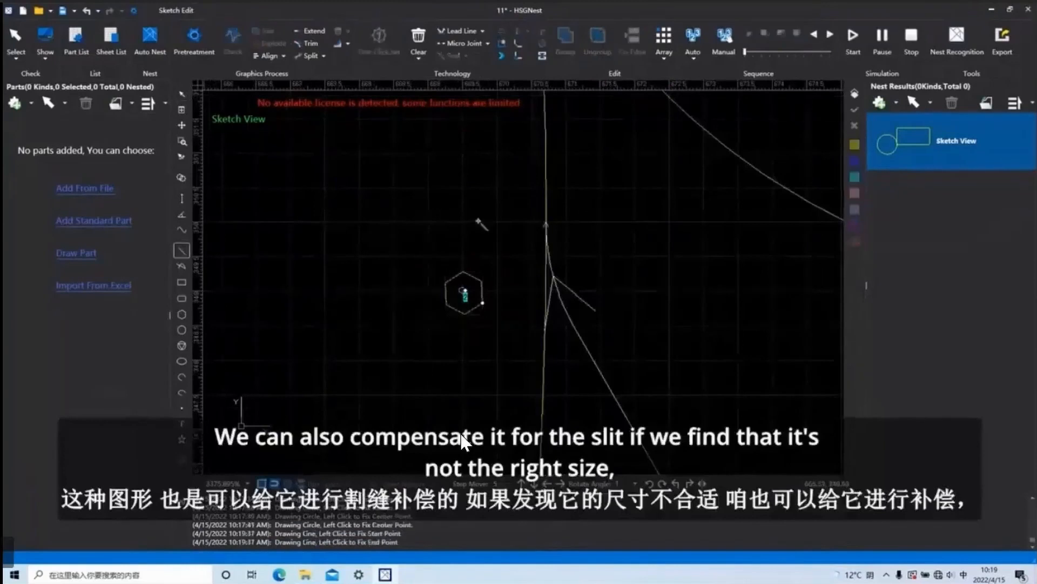
click(589, 205)
right_click(417, 203)
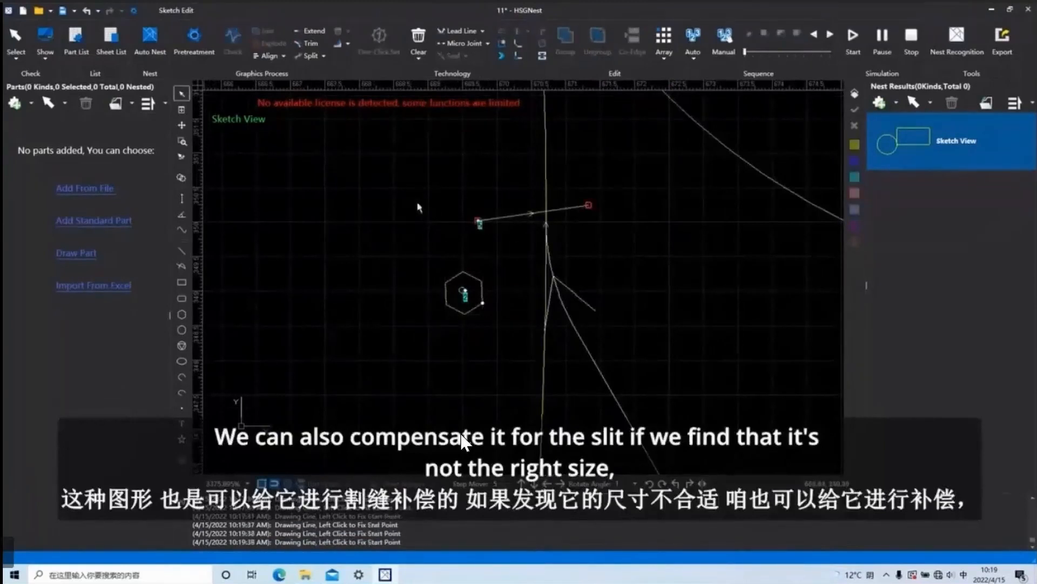
drag(508, 250, 474, 185)
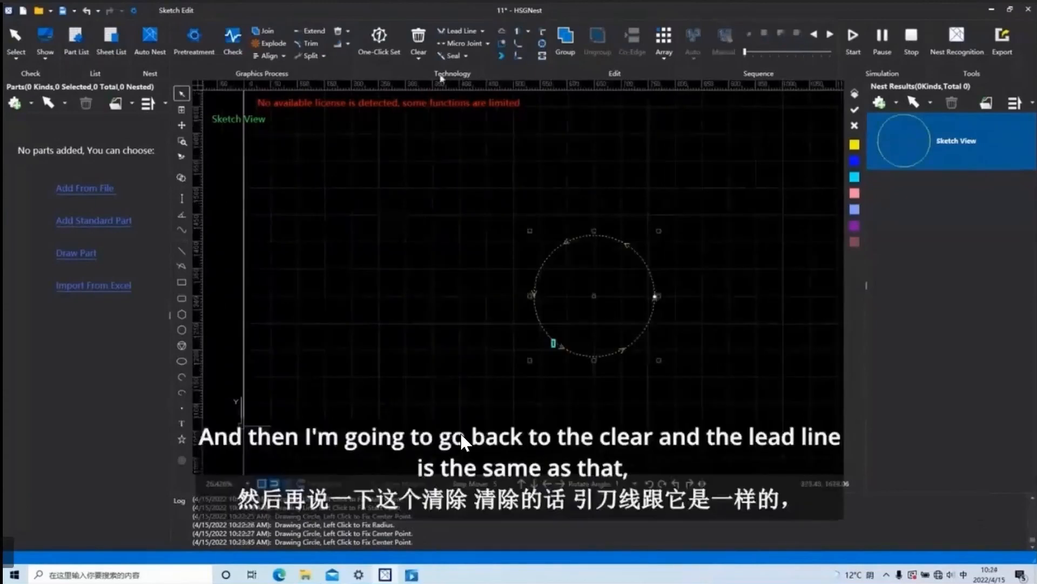
Review the Clear options available for the selected circle and deselect it without clearing anything.
click(420, 60)
click(420, 60)
click(420, 61)
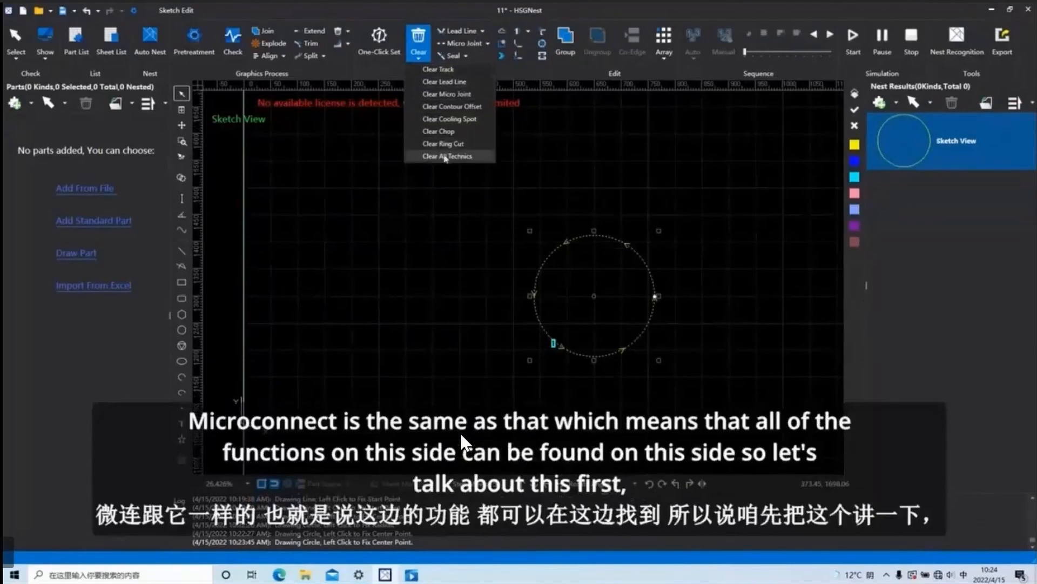
click(599, 187)
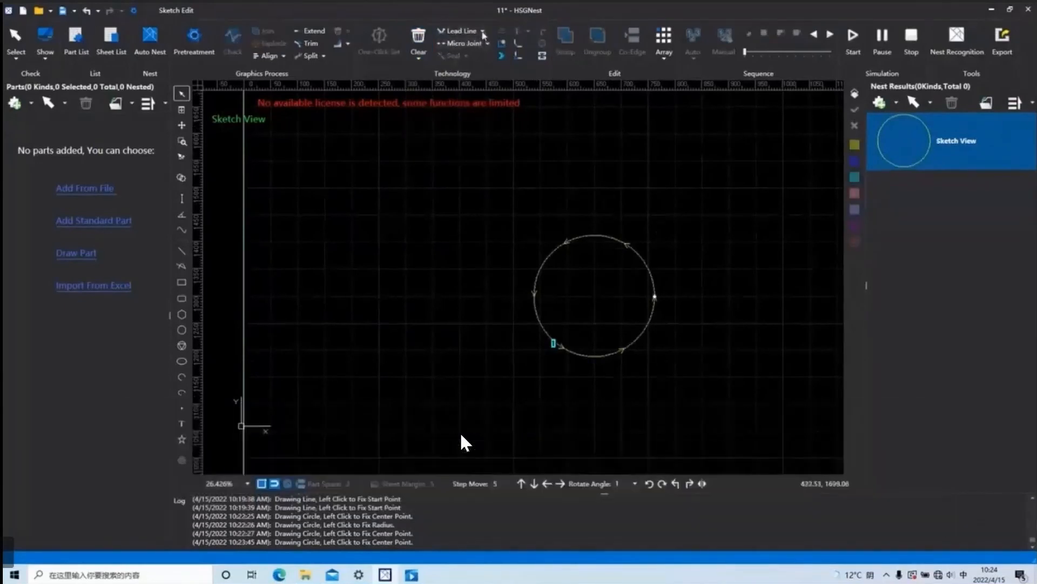
Open the lead line settings and compare the Line, Arc and Hook lead-in types.
click(482, 31)
click(462, 33)
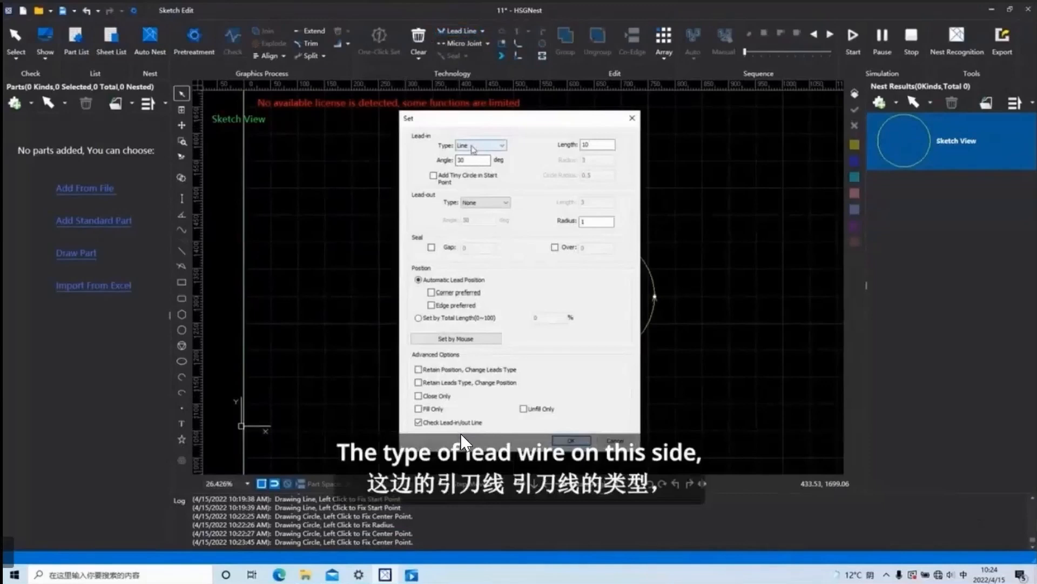
click(500, 146)
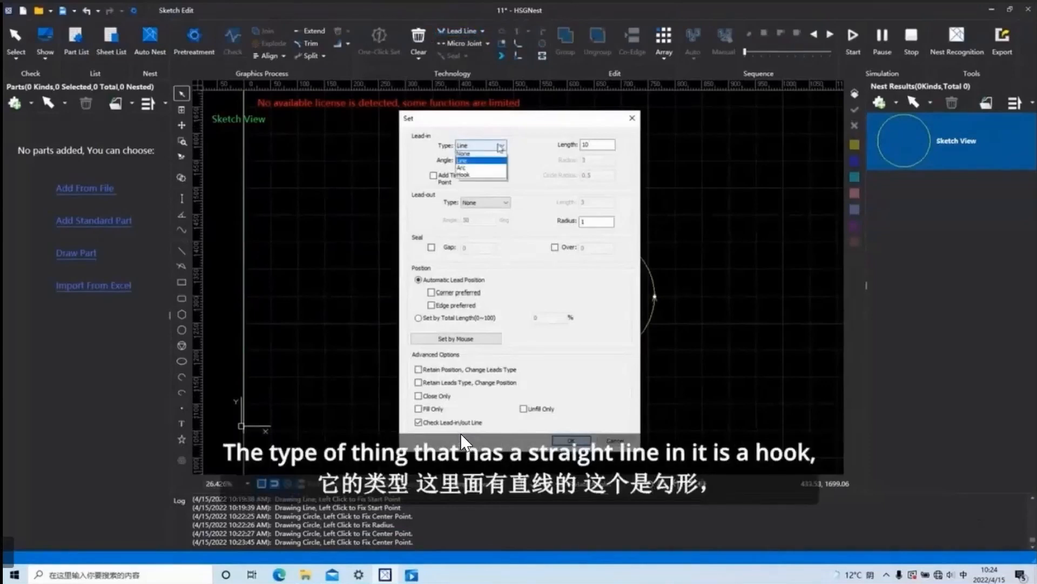
click(478, 169)
click(483, 146)
click(489, 176)
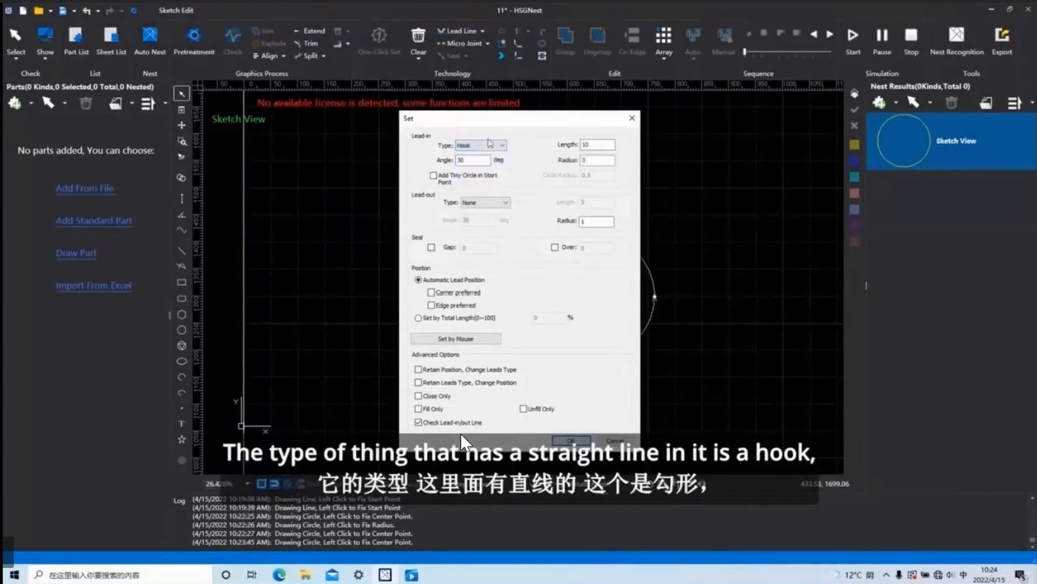
Select the circle and apply an Arc lead-in with length 10 and a 30-degree angle.
click(492, 145)
click(481, 169)
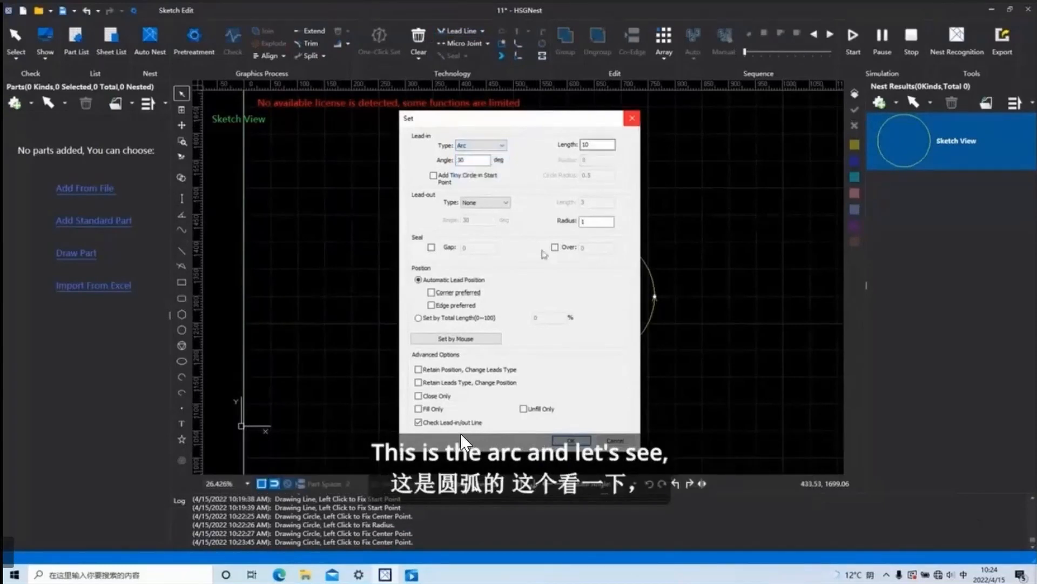
click(572, 440)
scroll(581, 341, up, 3)
scroll(711, 283, down, 3)
drag(741, 341, 627, 238)
click(456, 31)
click(572, 440)
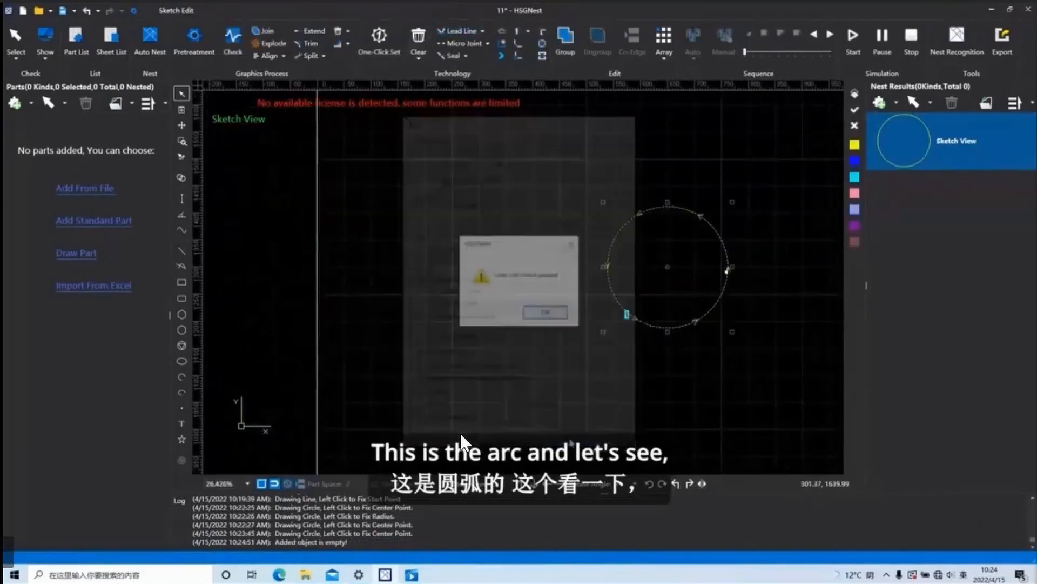
click(564, 315)
scroll(742, 274, up, 3)
scroll(703, 267, up, 10)
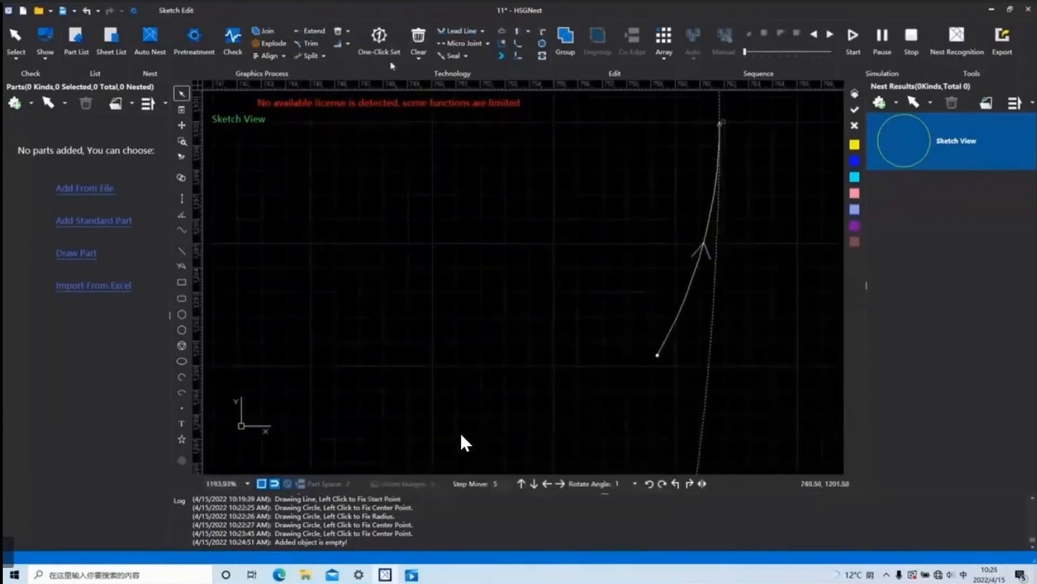
Set the circle's lead-in length to 5 and apply it.
click(457, 32)
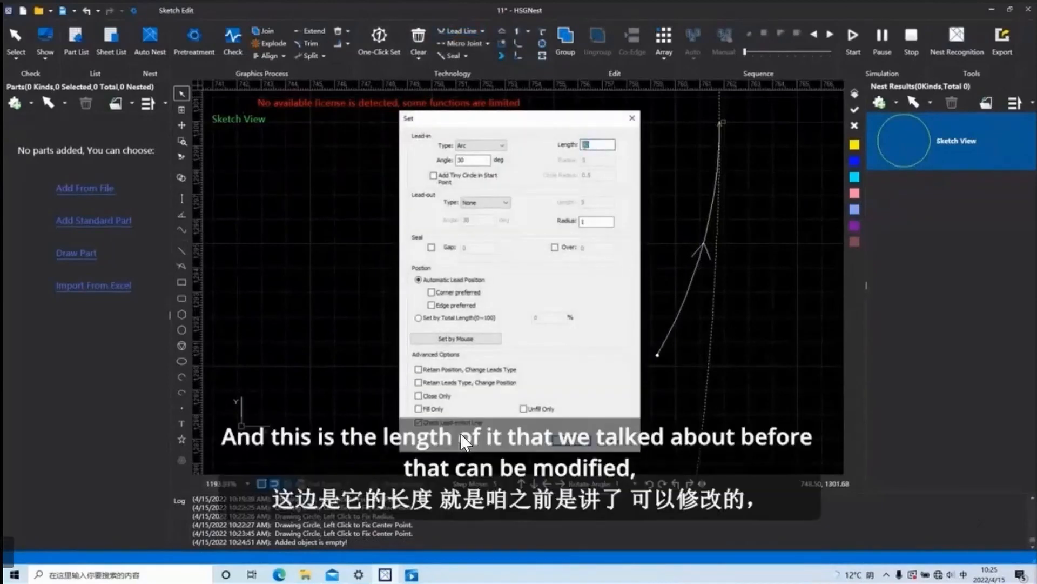
text(5)
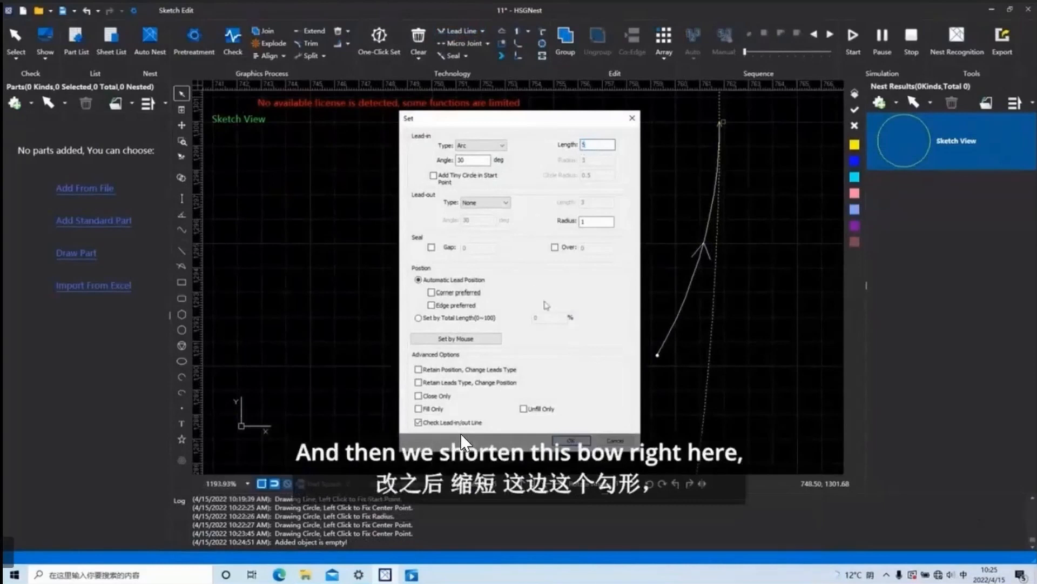
key(Return)
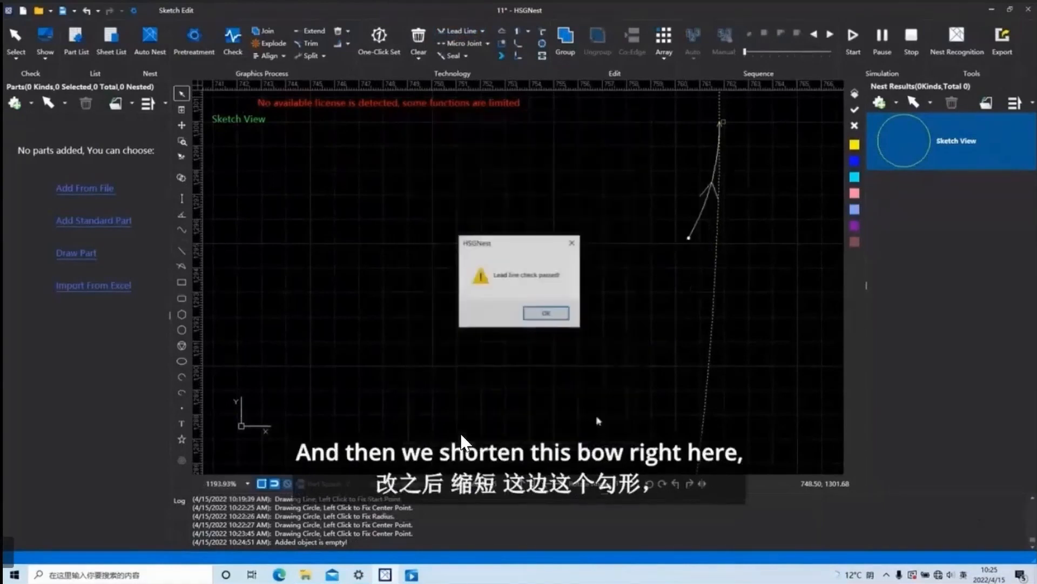
click(543, 315)
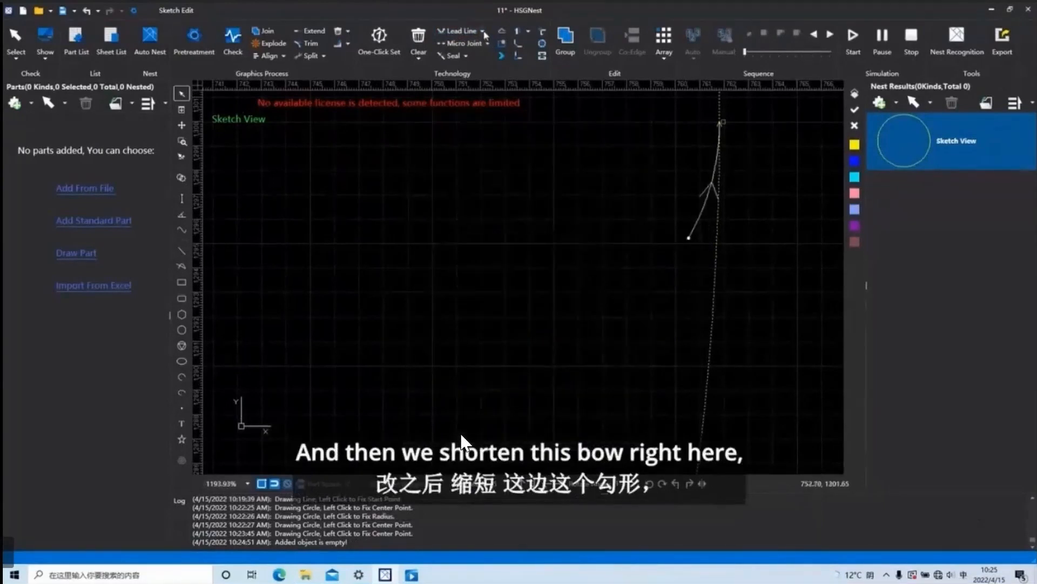
Change the circle's lead-in to the Hook type, with length 5 and radius 3.
click(457, 31)
click(489, 145)
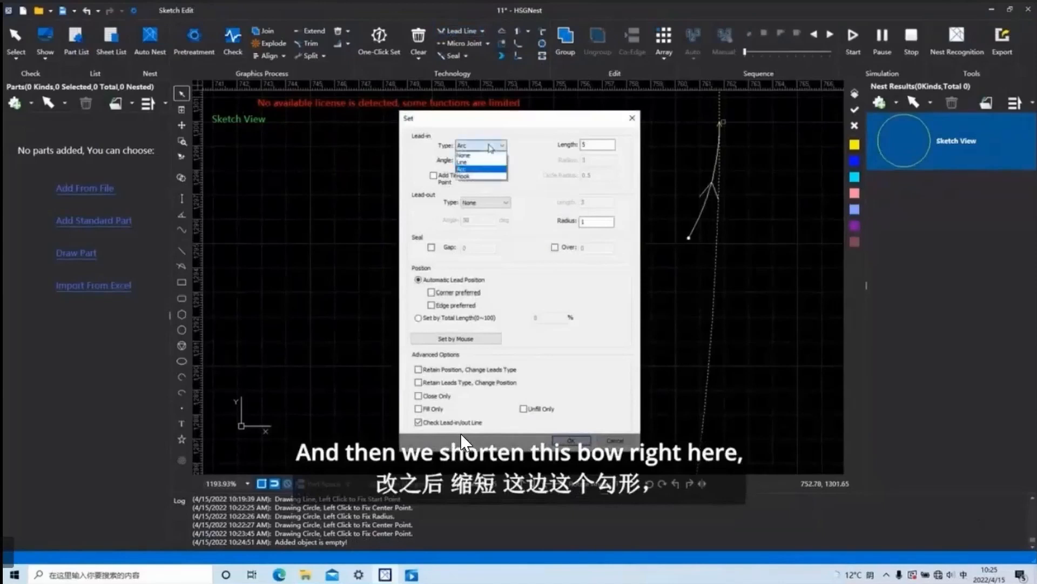
click(475, 177)
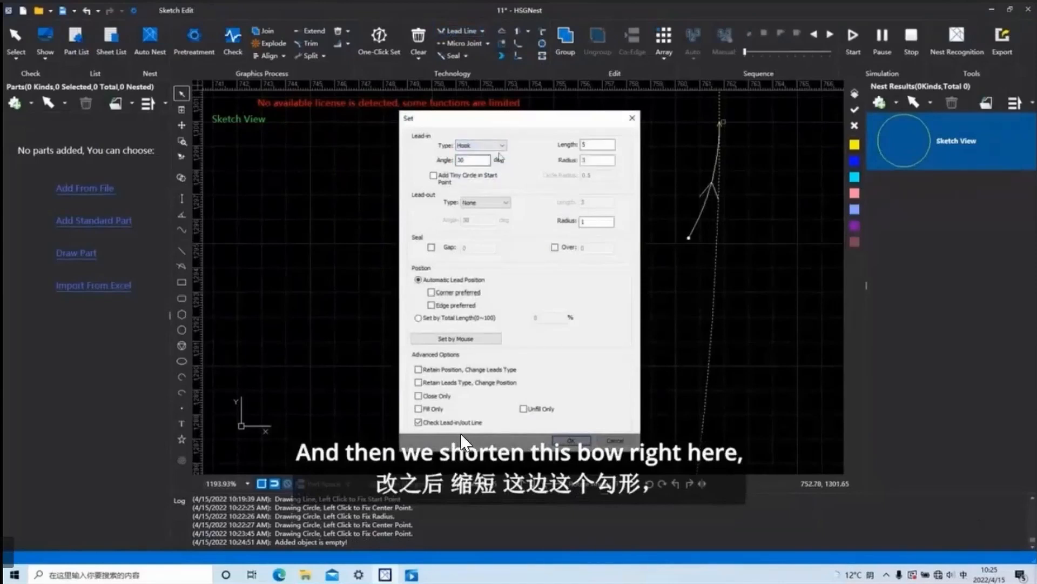
click(466, 162)
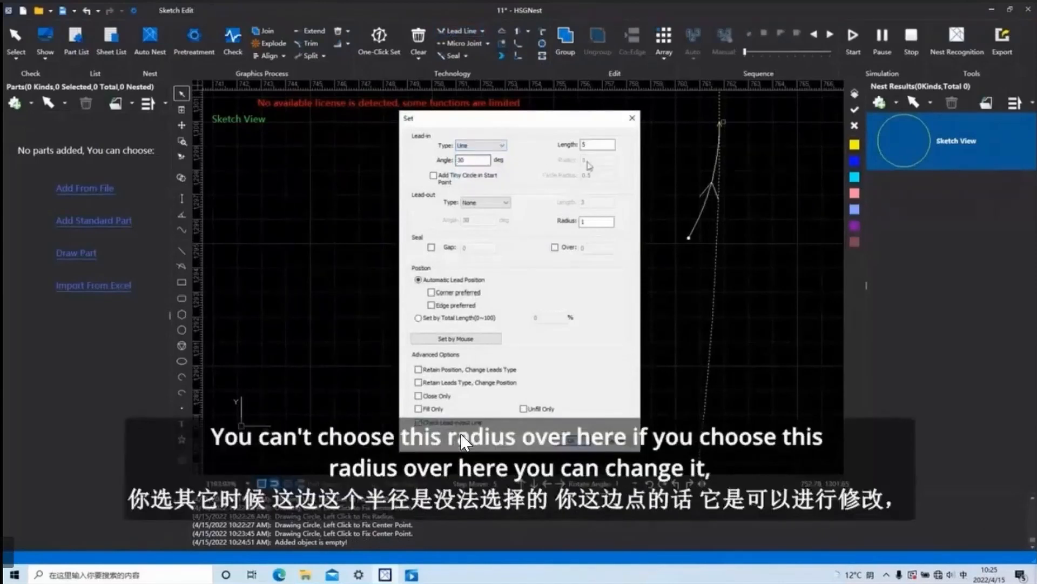
click(500, 145)
click(474, 177)
click(567, 441)
click(561, 314)
scroll(714, 212, up, 3)
scroll(693, 211, up, 4)
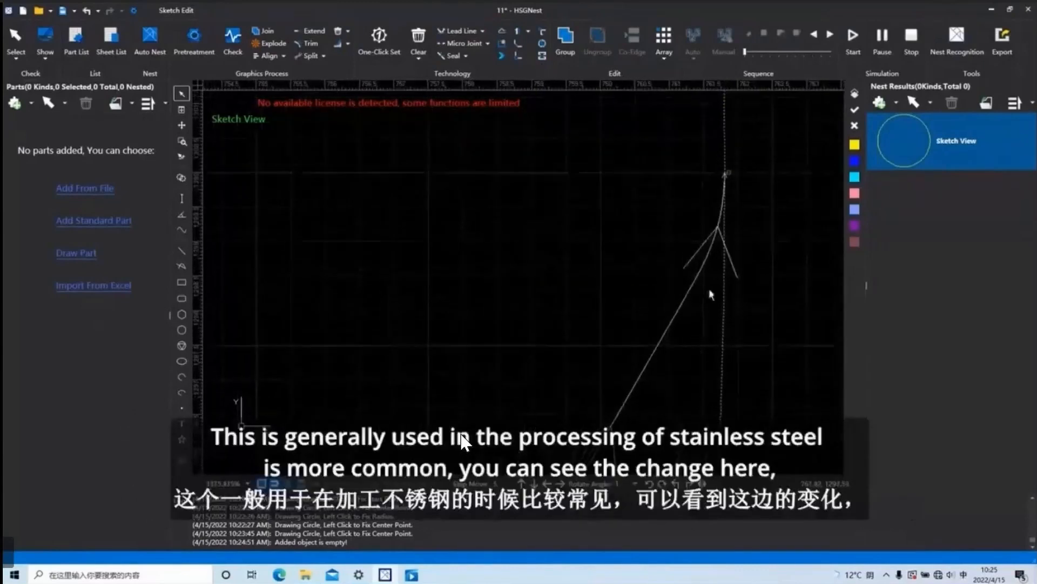
Set the hook lead-in's radius to 5 and apply it to the circle.
click(466, 33)
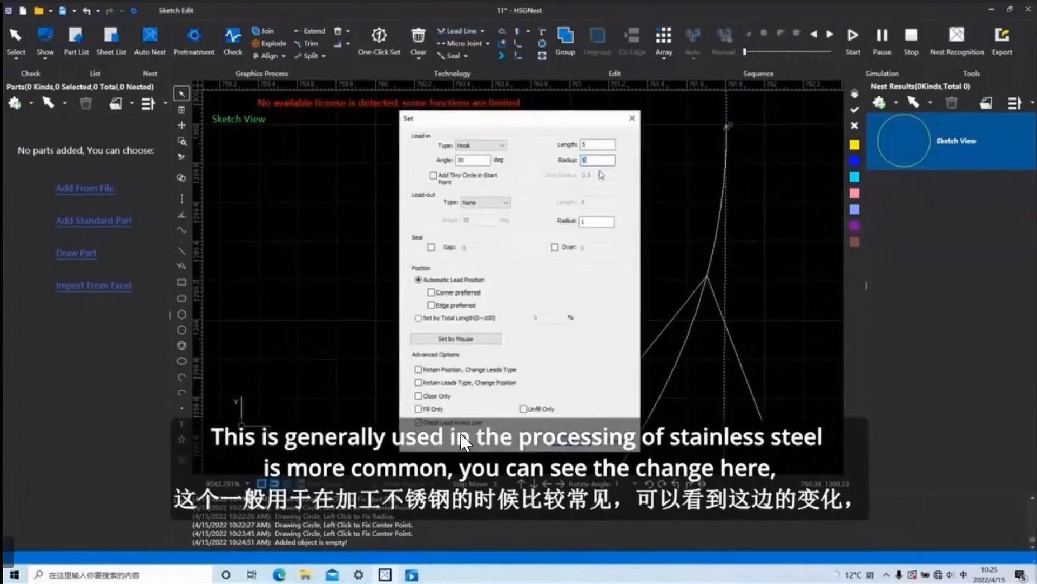
click(462, 440)
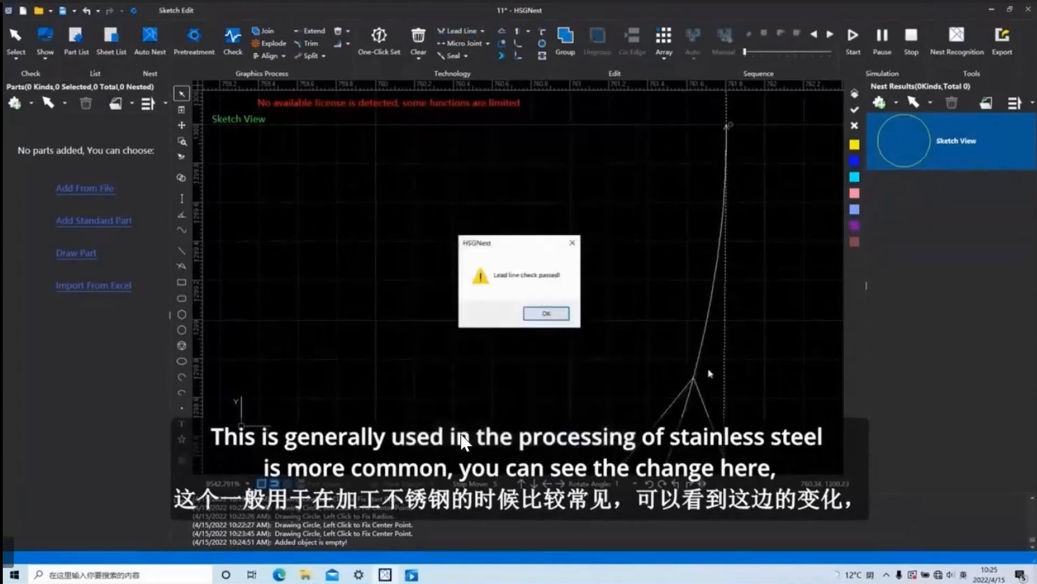
click(546, 313)
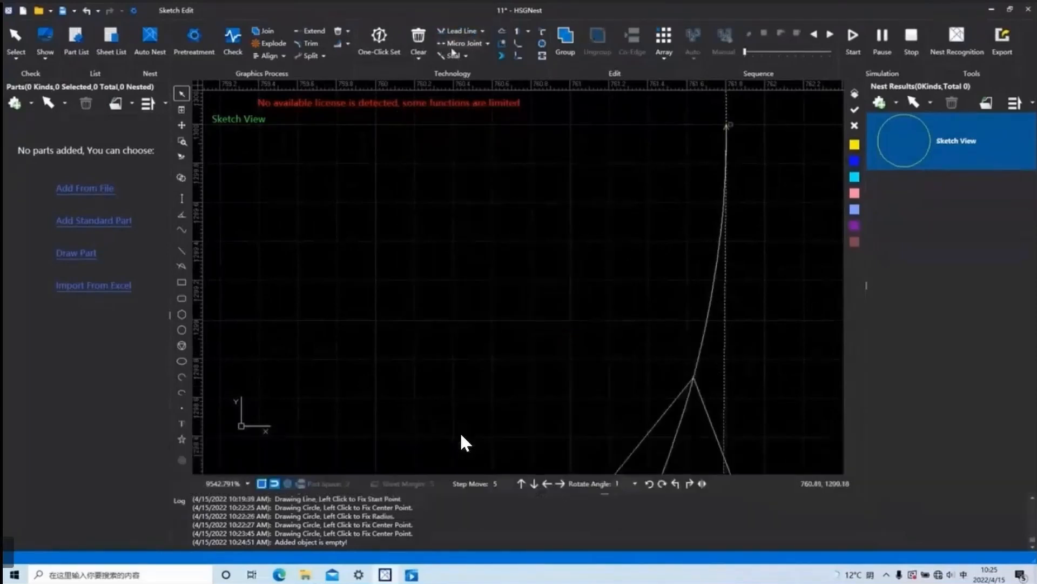
Add a tiny circle with radius 0.5 at the start point of the circle's hook lead-in.
click(463, 31)
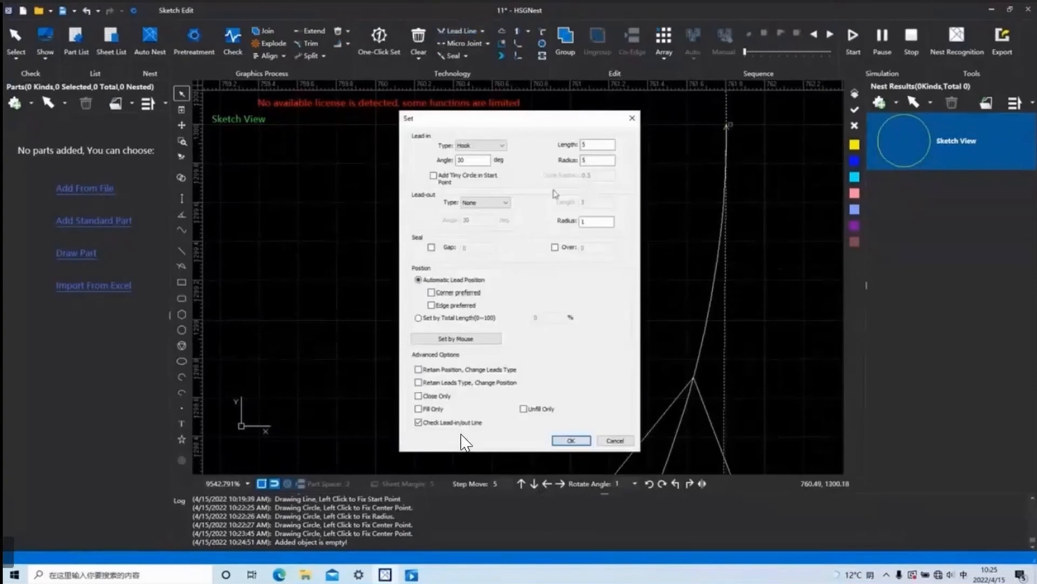
click(433, 175)
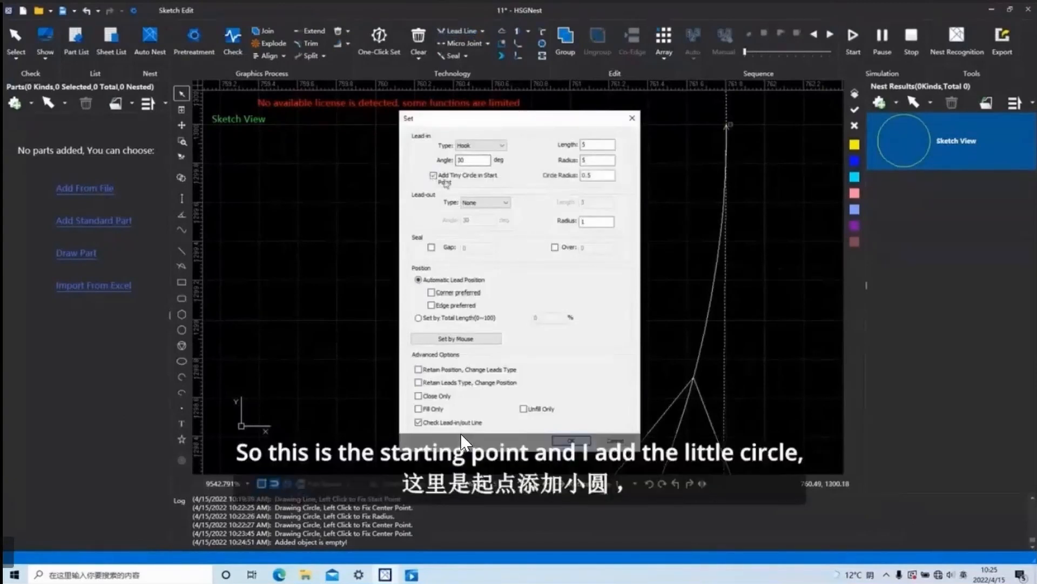
click(574, 442)
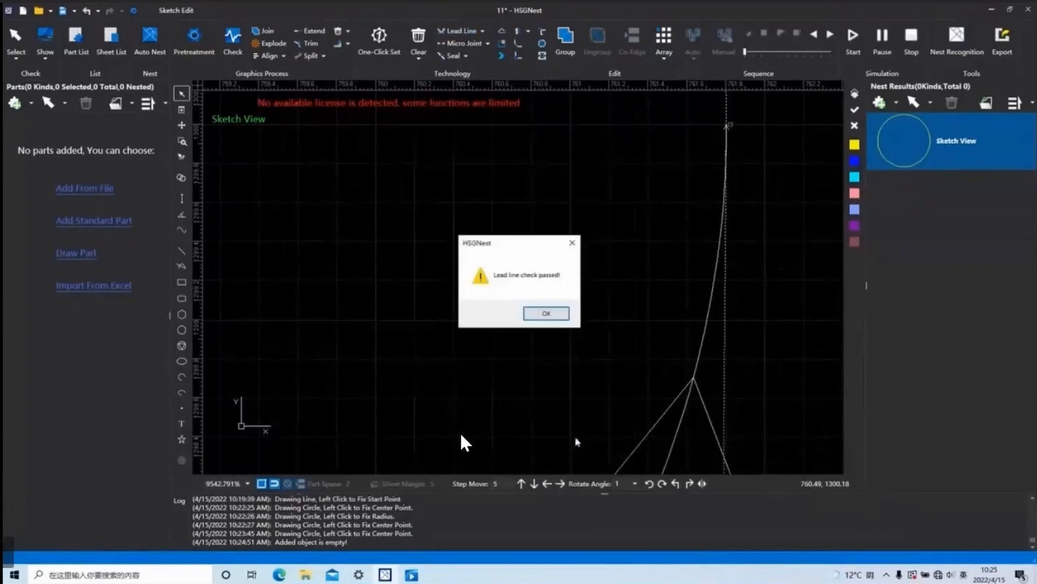
click(556, 314)
scroll(714, 395, down, 6)
scroll(697, 386, up, 3)
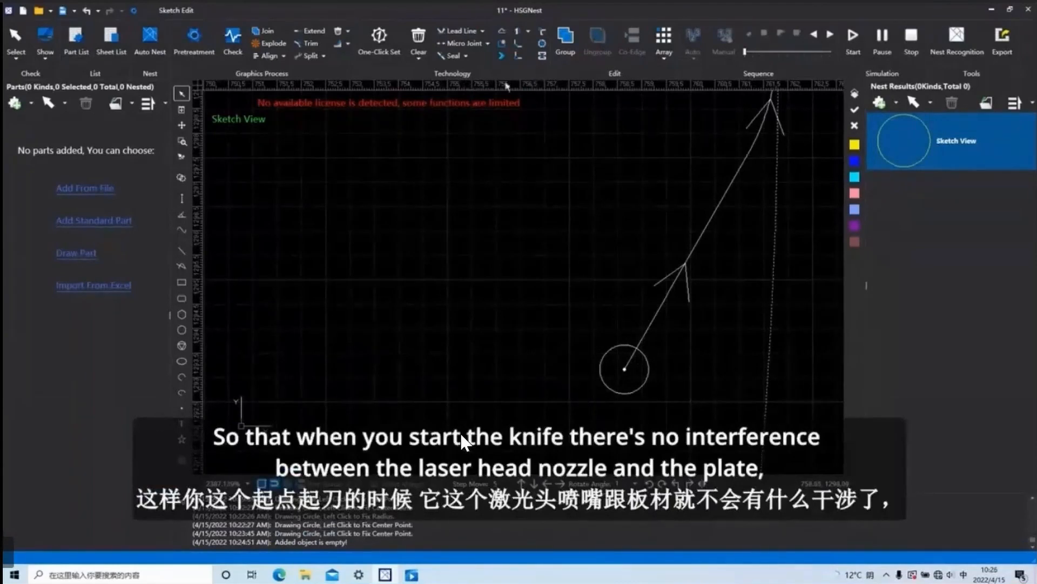
Review the available lead-out types, keep None, and close the lead line settings without applying anything.
click(467, 34)
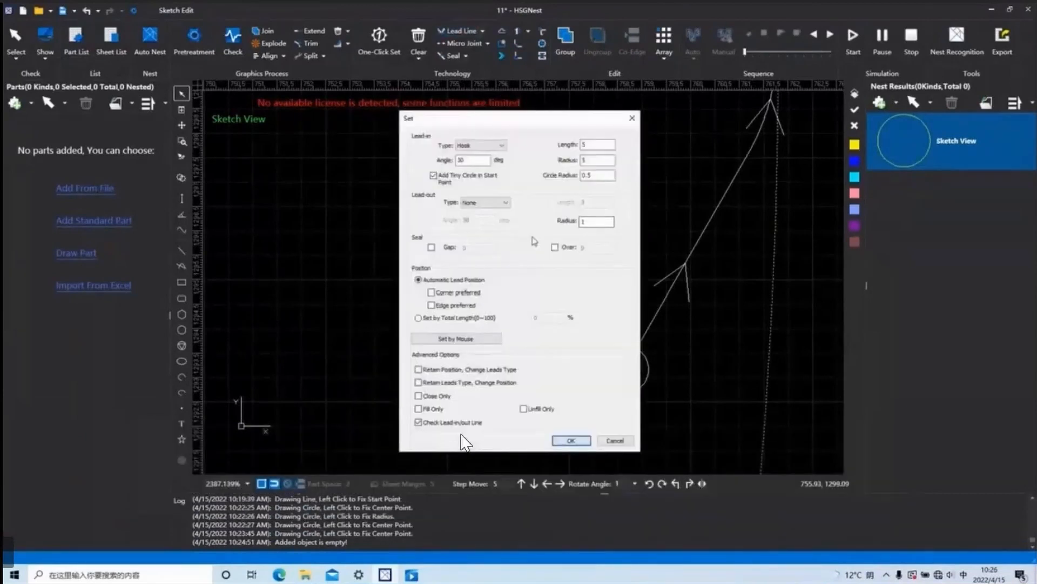
click(506, 202)
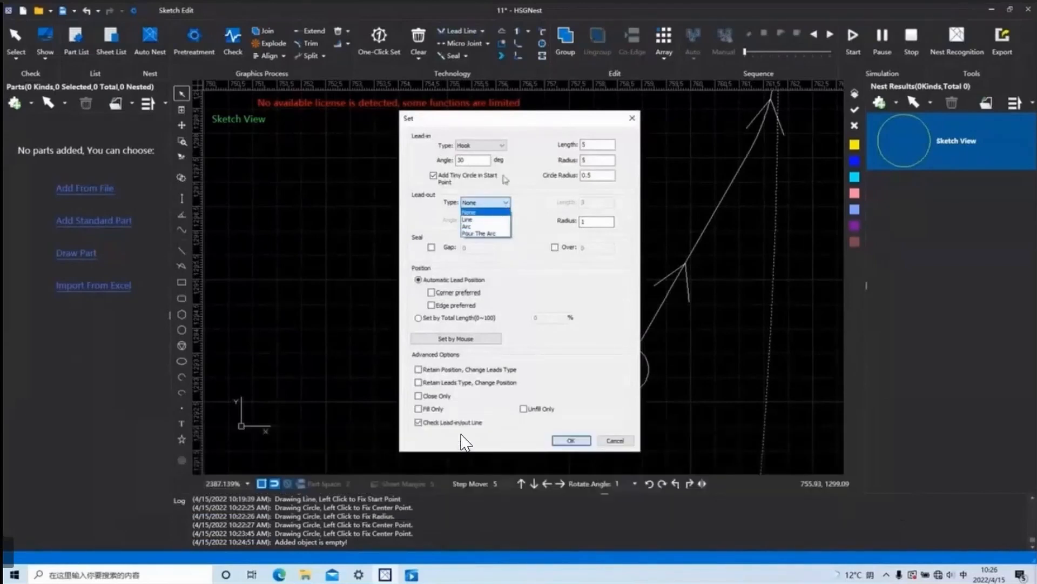
click(525, 199)
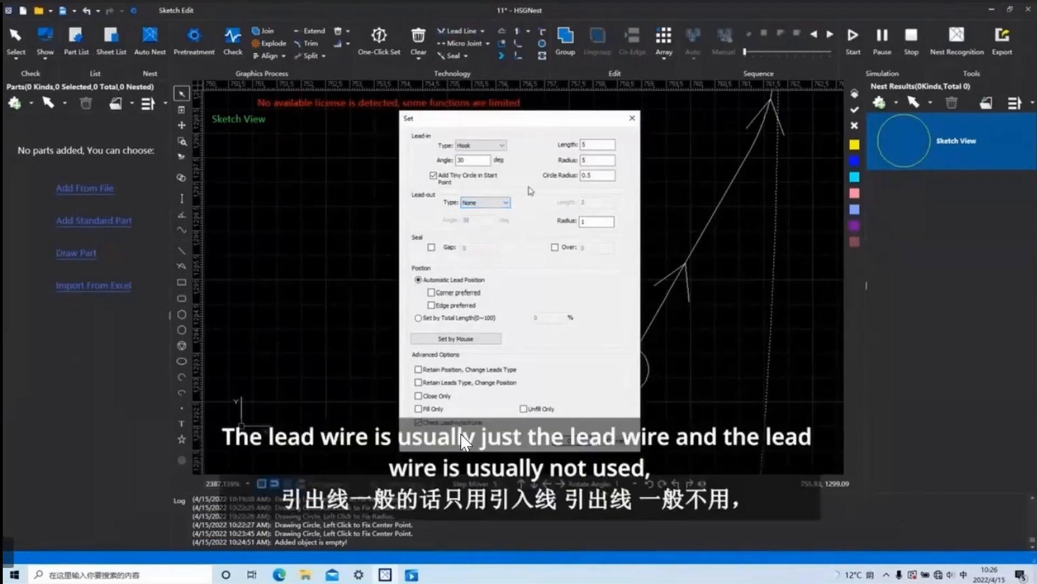
drag(586, 119, 552, 142)
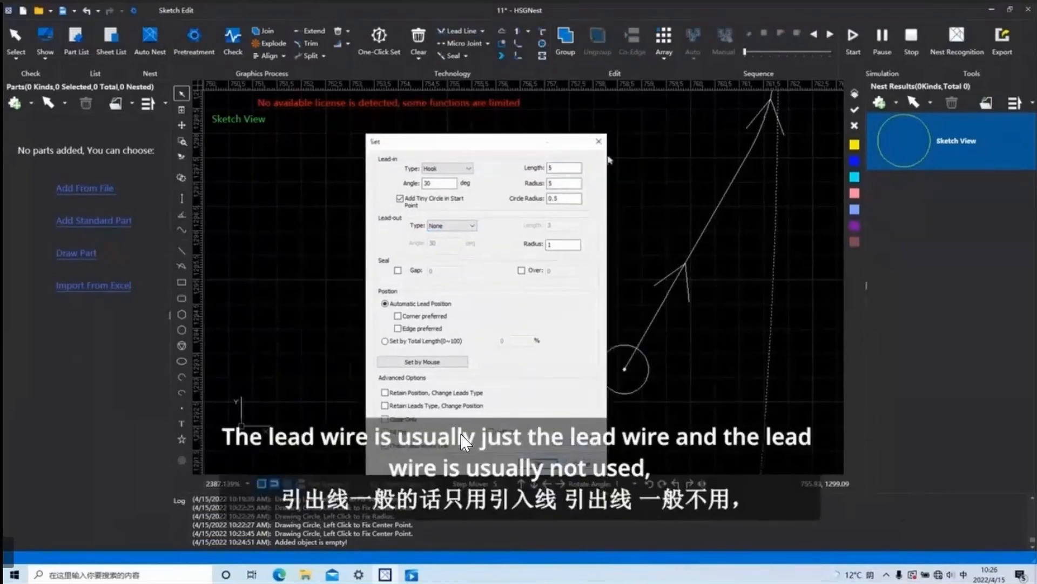
click(600, 141)
scroll(698, 275, down, 2)
middle_drag(704, 251, 698, 303)
scroll(707, 305, up, 1)
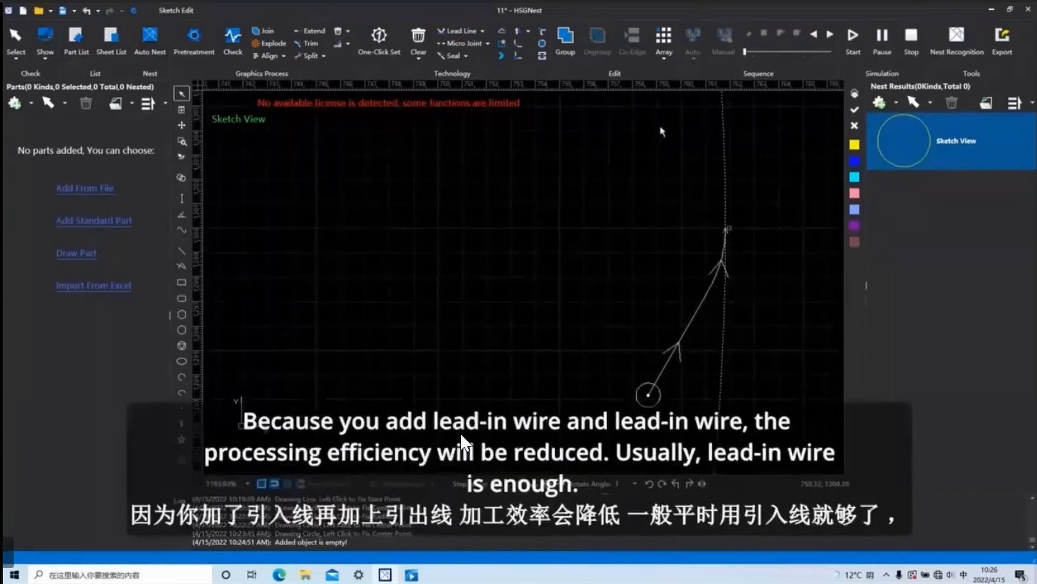
click(460, 32)
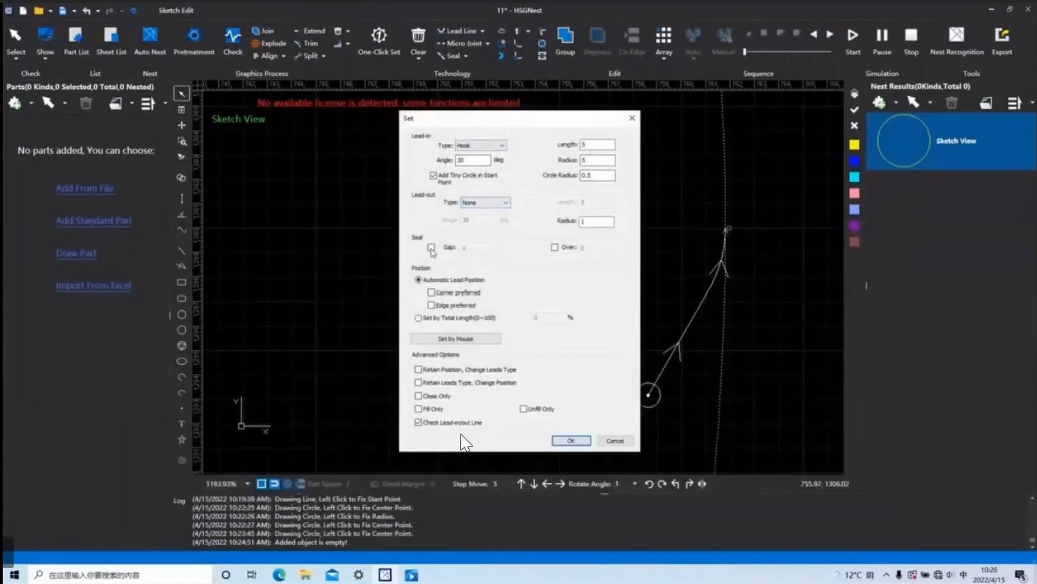
click(431, 248)
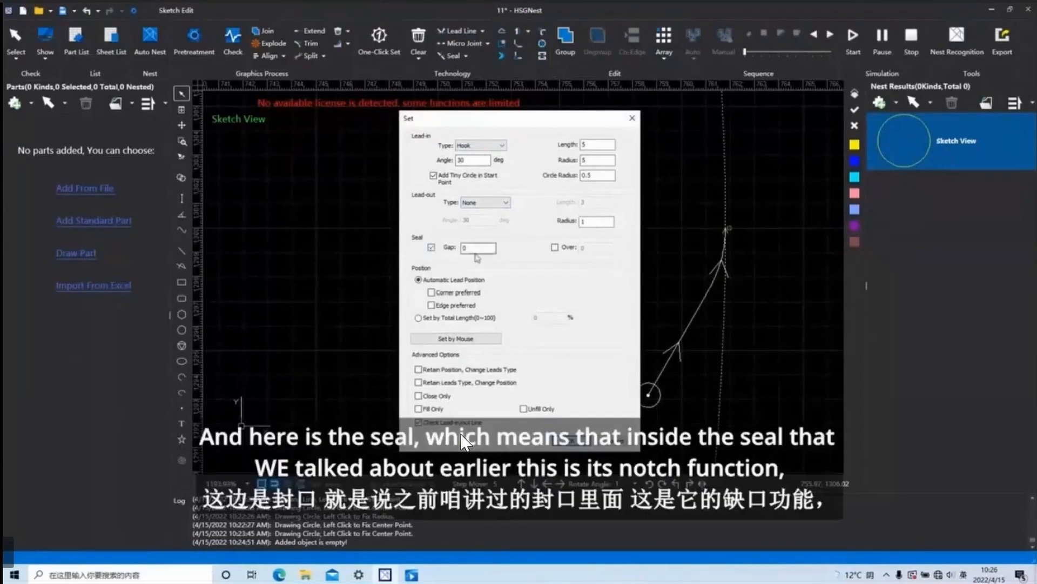
double_click(464, 248)
click(632, 118)
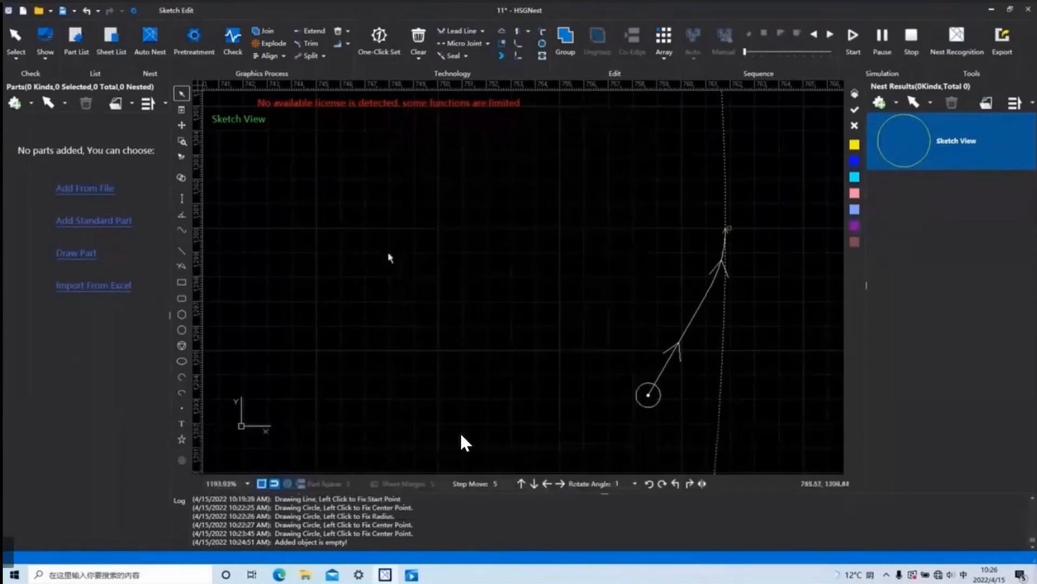
Draw a small rectangle inside the circle, beside the hook lead-in.
click(182, 281)
click(435, 287)
click(474, 322)
right_click(456, 324)
scroll(454, 321, up, 5)
Apply the hook lead-in to the small rectangle with the seal gap enabled.
click(460, 30)
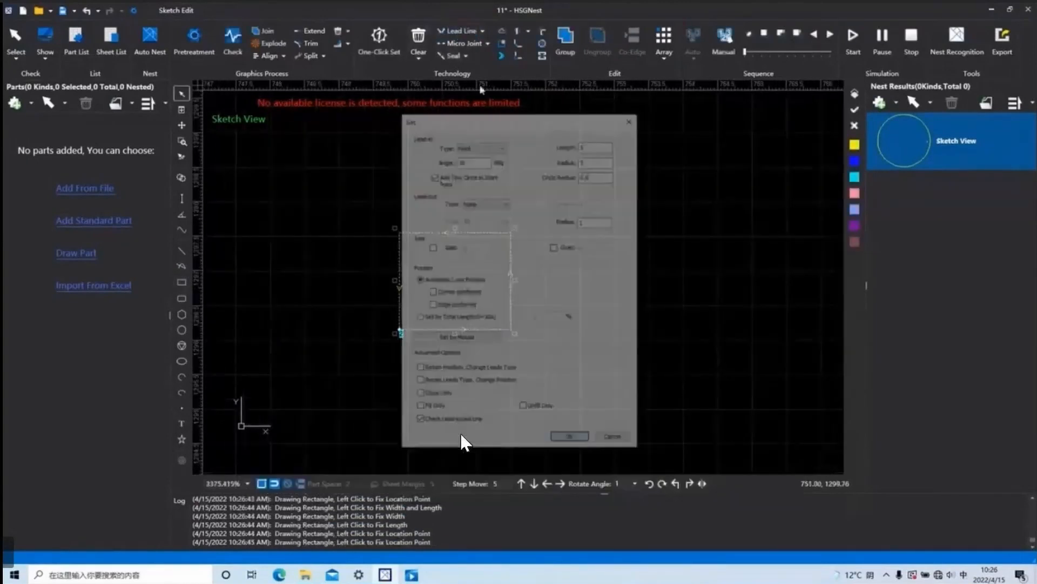
click(431, 248)
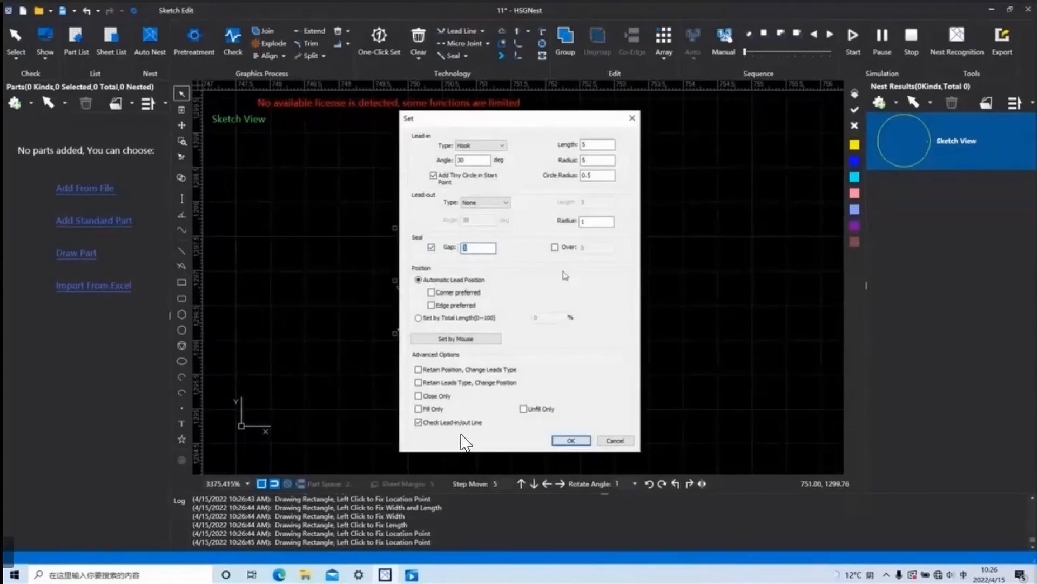
click(572, 441)
click(540, 313)
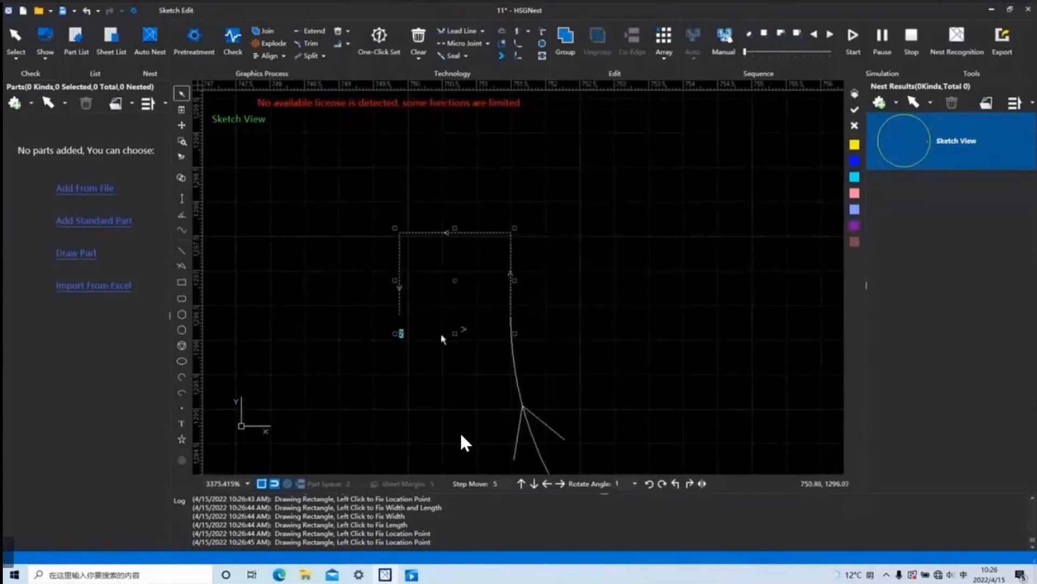
Delete the small rectangle together with its lead-in.
scroll(442, 339, down, 5)
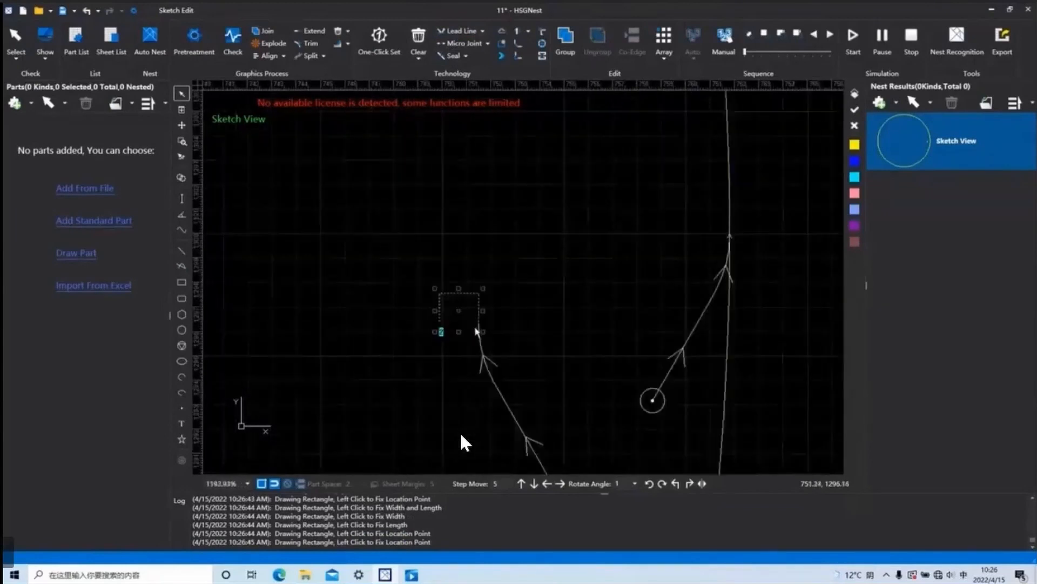
scroll(476, 331, down, 2)
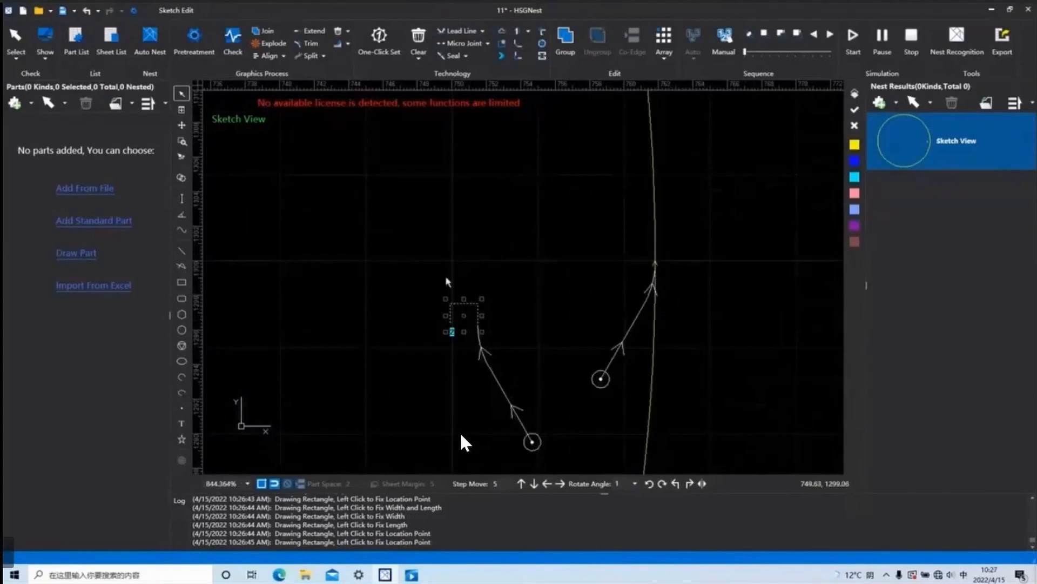
key(Delete)
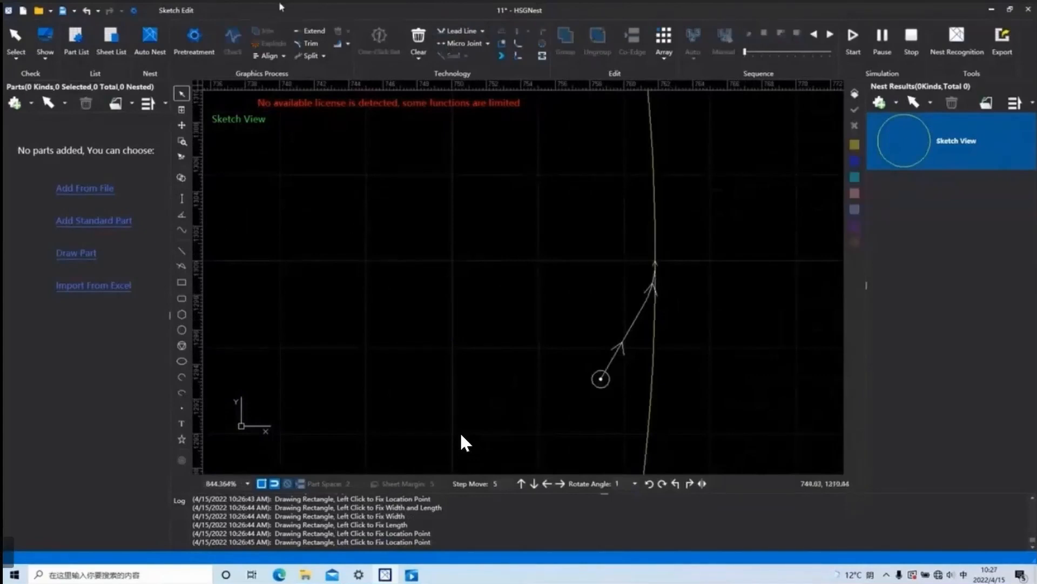
Set the lead-in type to Line at 30 degrees and confirm the lead line settings.
click(456, 31)
click(503, 146)
click(469, 161)
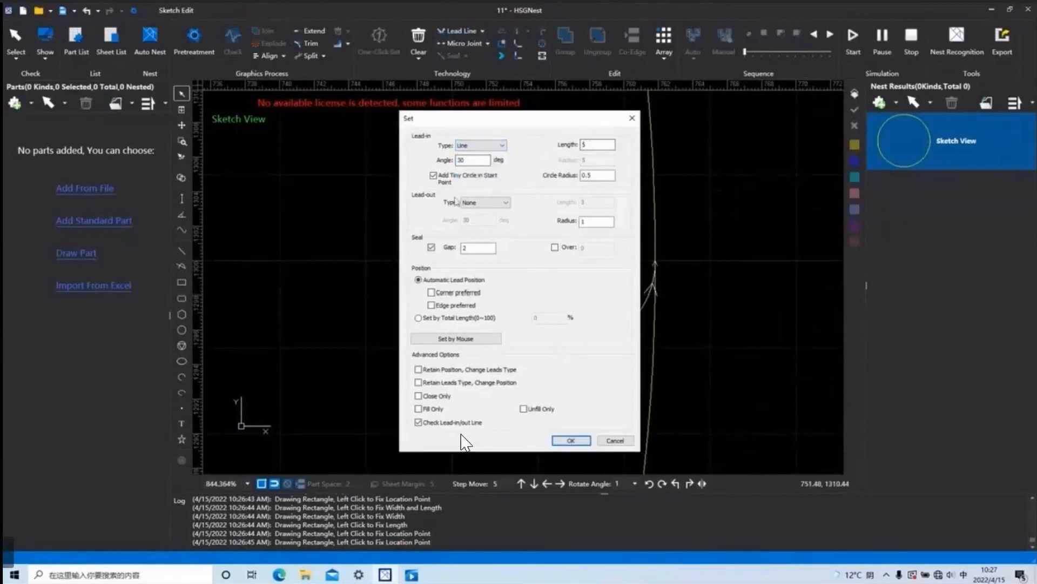
click(571, 440)
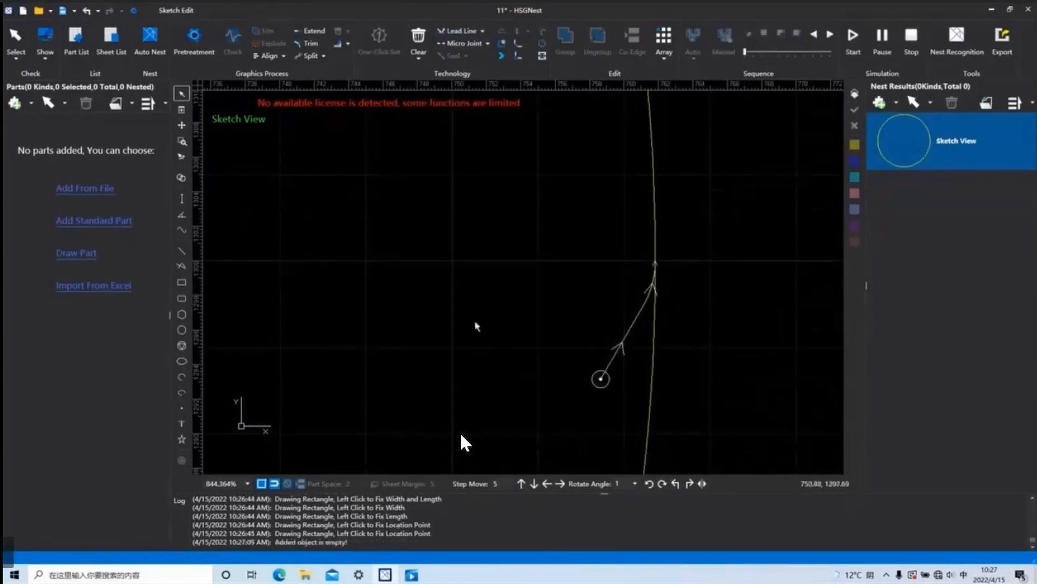
Draw a small rectangle inside the circle, beside its lead-in, and select it.
click(182, 281)
click(420, 260)
click(441, 275)
click(463, 266)
key(Escape)
click(454, 308)
key(Escape)
key(Escape)
drag(456, 303, 381, 219)
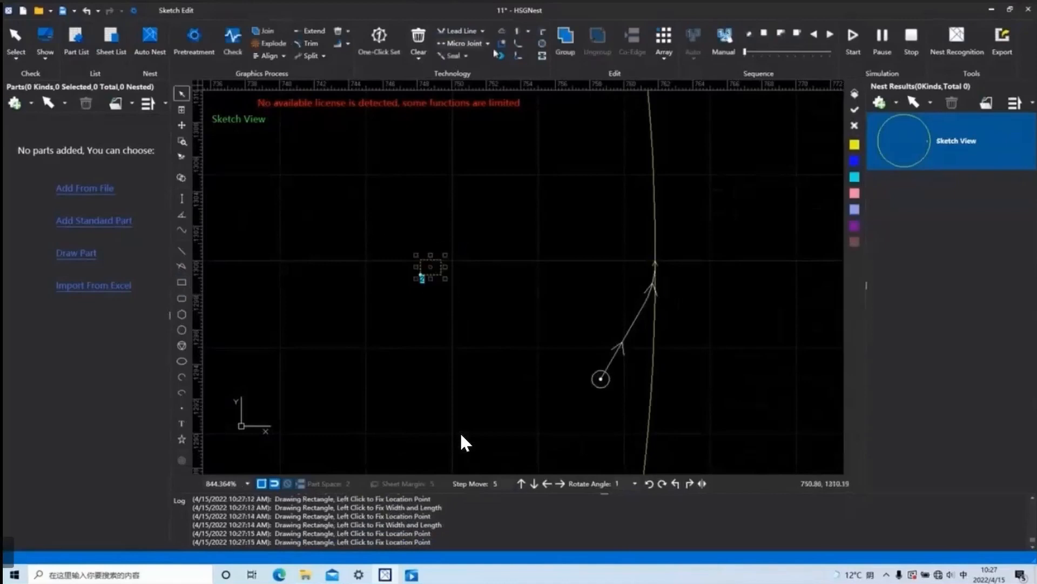
Apply a 5 mm line lead-in with a seal gap of 2 mm to the small rectangle.
click(459, 31)
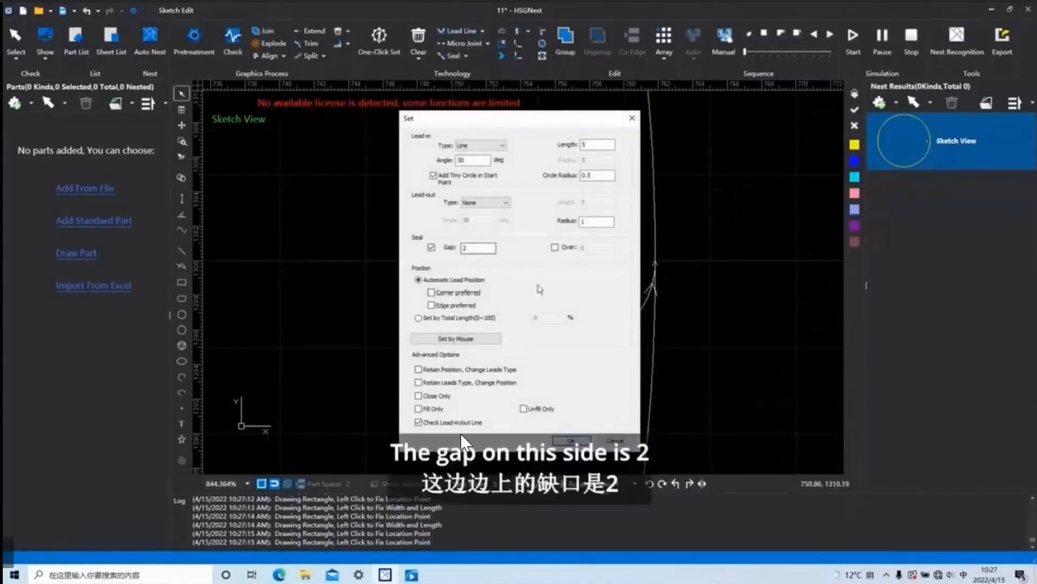
click(571, 439)
click(541, 312)
scroll(426, 245, up, 8)
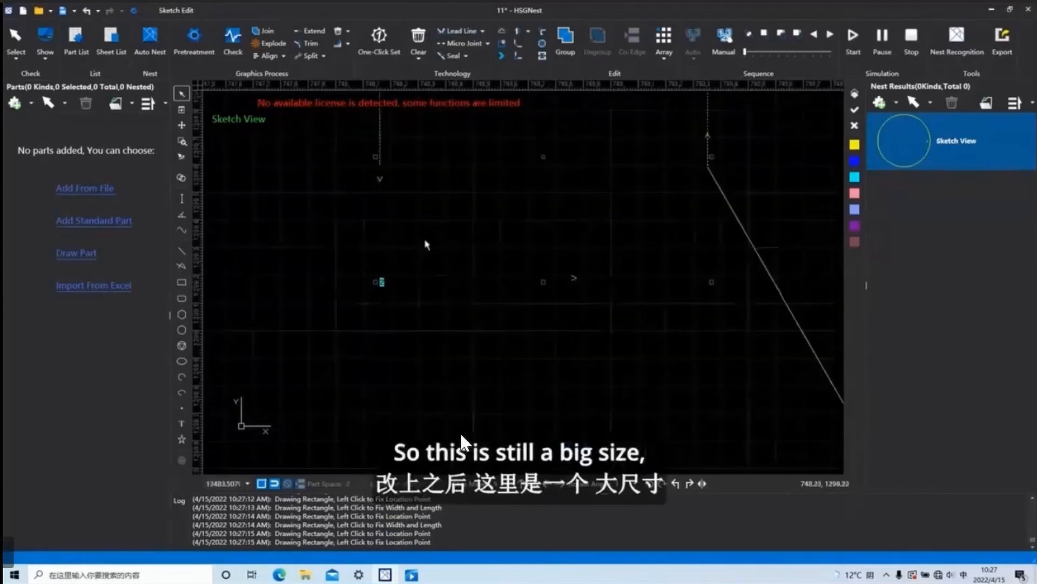
scroll(487, 265, down, 9)
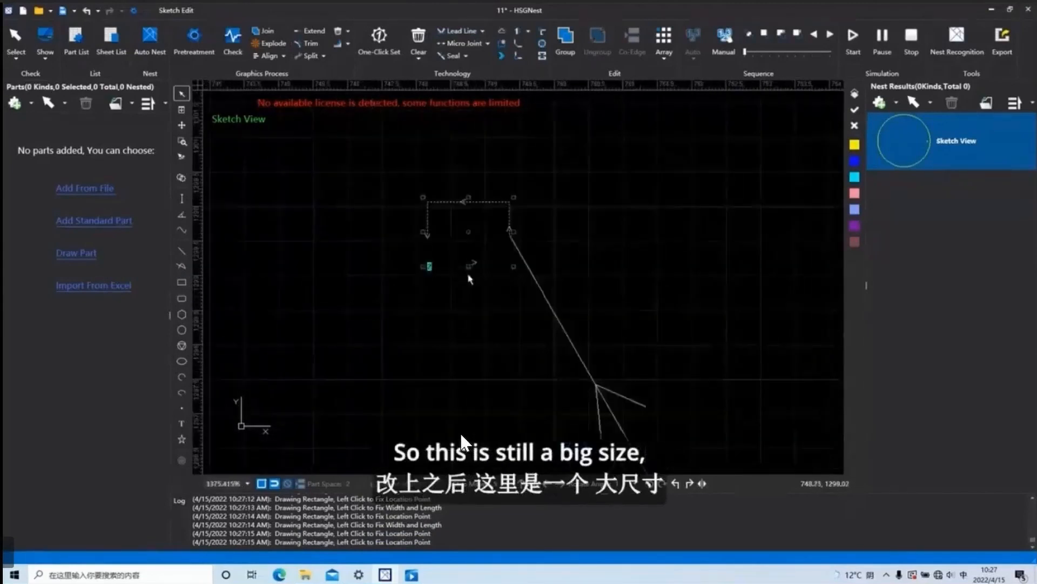
scroll(463, 444, up, 5)
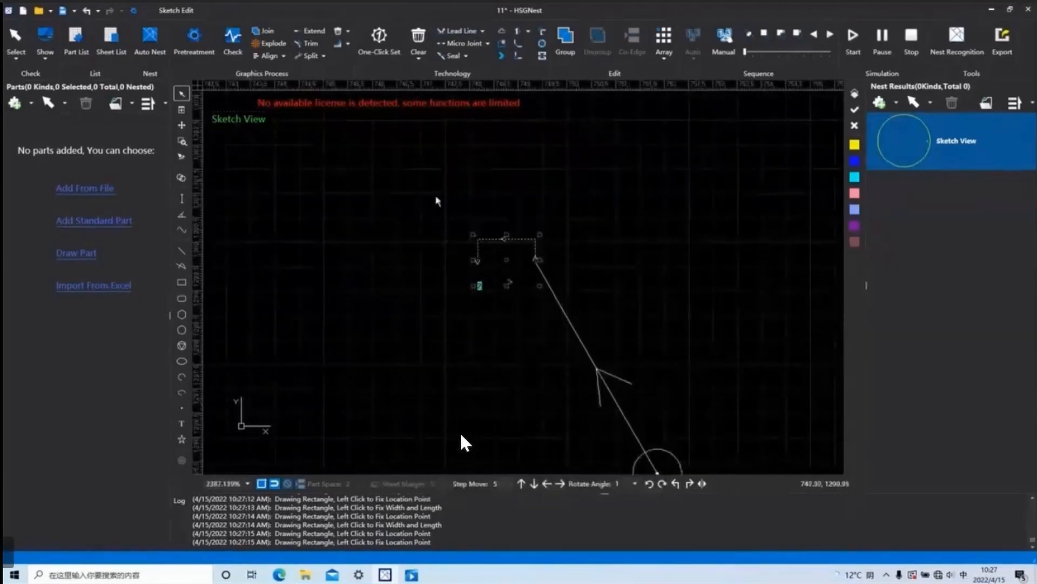
Delete the circle and the small rectangle together with their lead-ins.
scroll(532, 300, down, 11)
scroll(534, 303, down, 11)
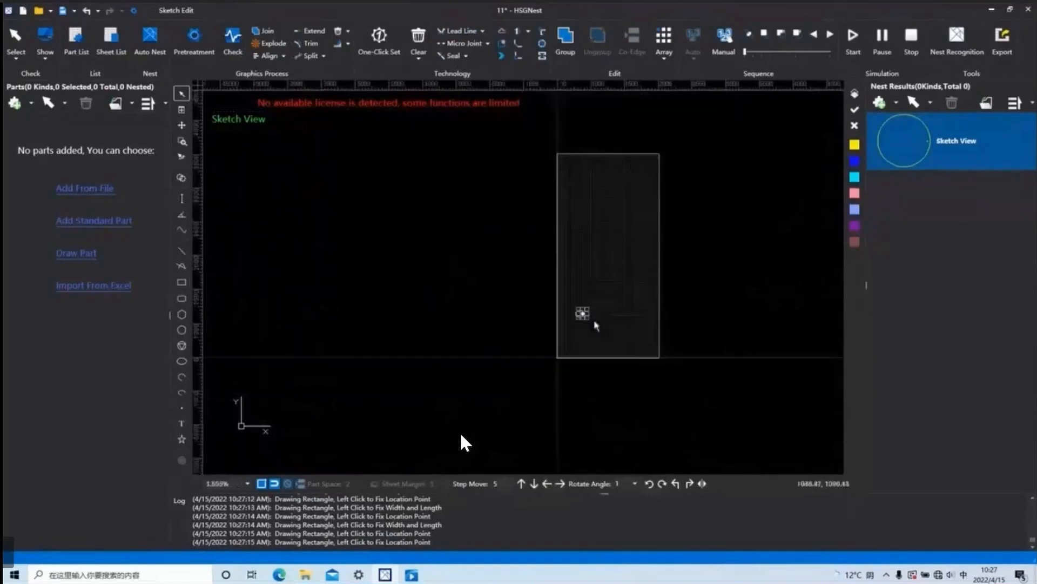
key(Delete)
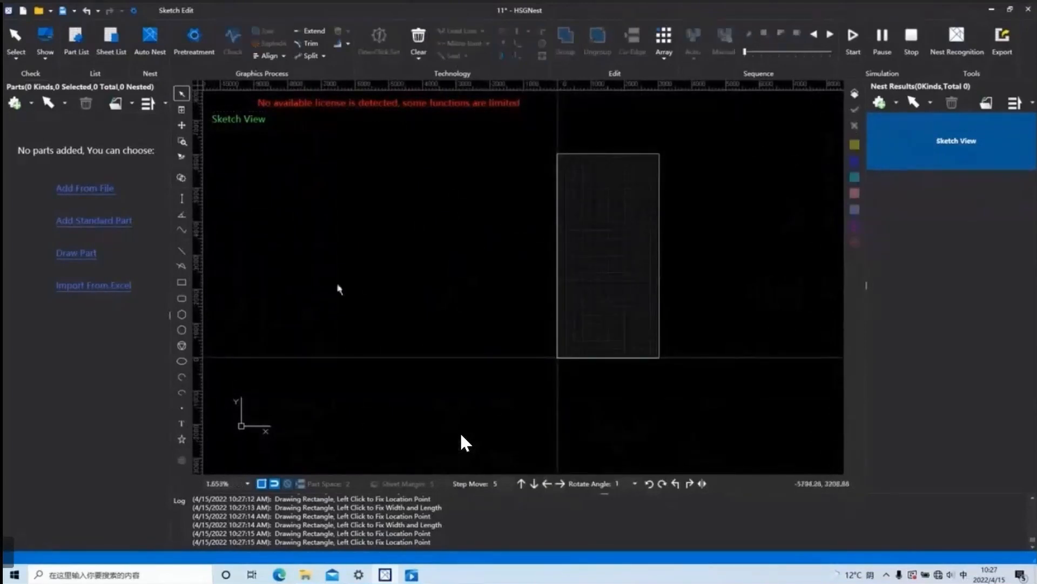
Draw a larger rectangle across the sheet's lower edge, near its lower-left corner.
click(182, 281)
click(570, 336)
click(608, 357)
Apply a 5 mm line lead-in at 30 degrees with a 2 mm seal gap to the rectangle.
click(459, 31)
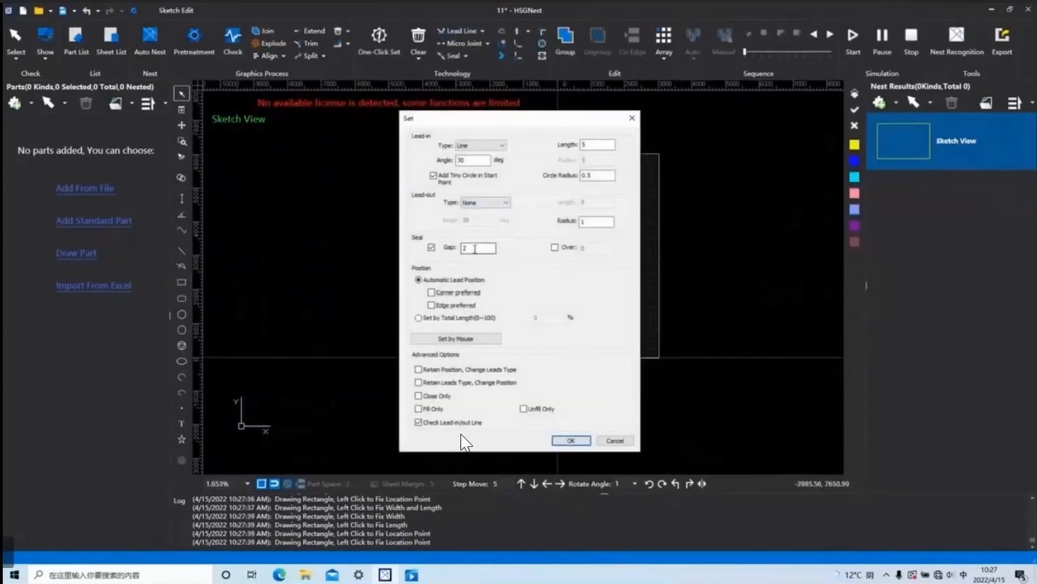
click(571, 441)
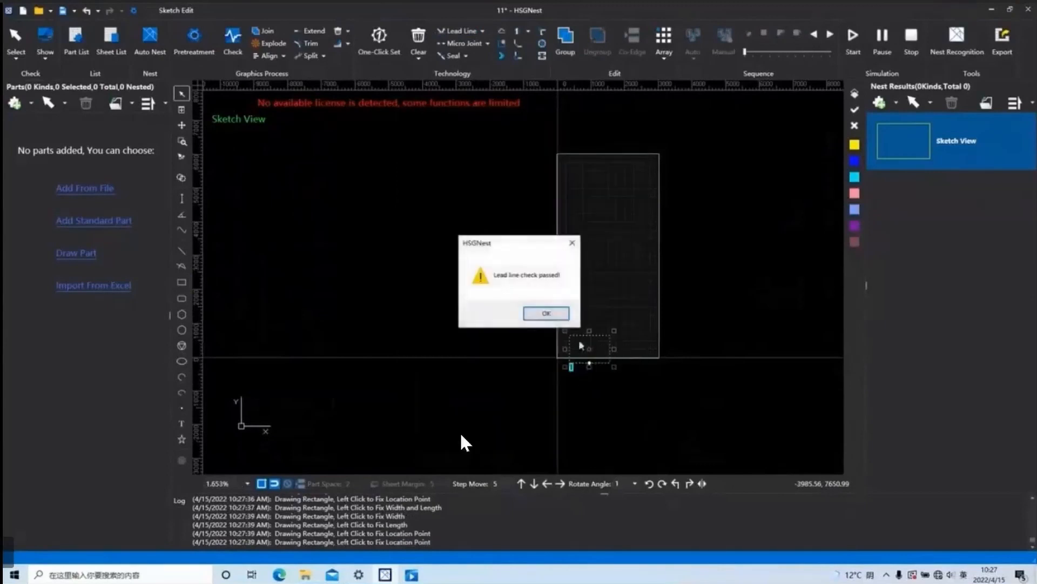
click(558, 321)
Examine the lead-in and the uncut seal gap on the rectangle's lower edge.
scroll(571, 365, up, 5)
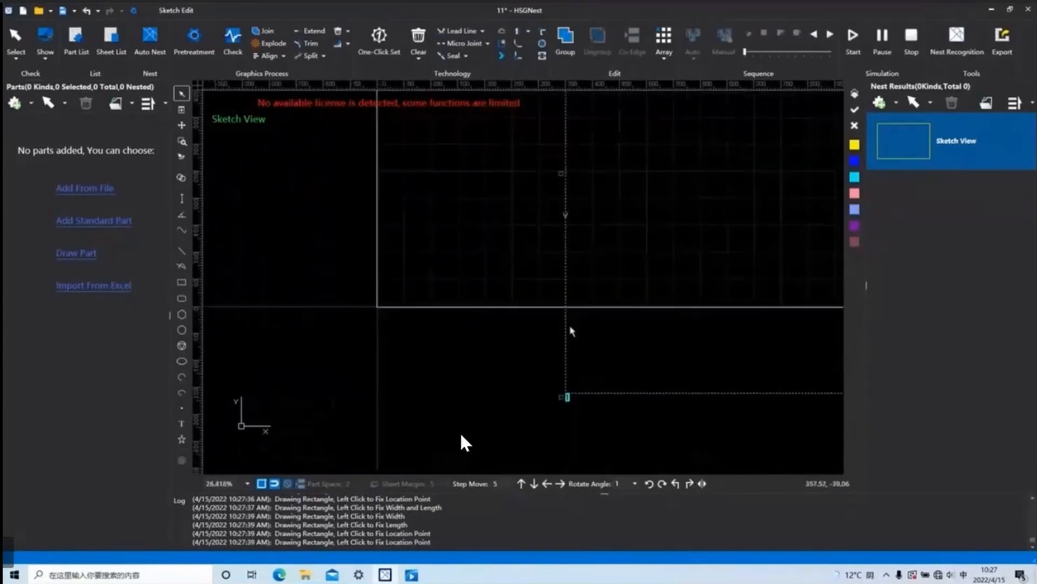
scroll(581, 394, up, 5)
middle_drag(644, 396, 672, 334)
scroll(671, 328, up, 2)
scroll(690, 334, down, 8)
scroll(756, 347, down, 3)
scroll(780, 343, down, 1)
middle_drag(780, 343, 569, 348)
scroll(649, 343, up, 3)
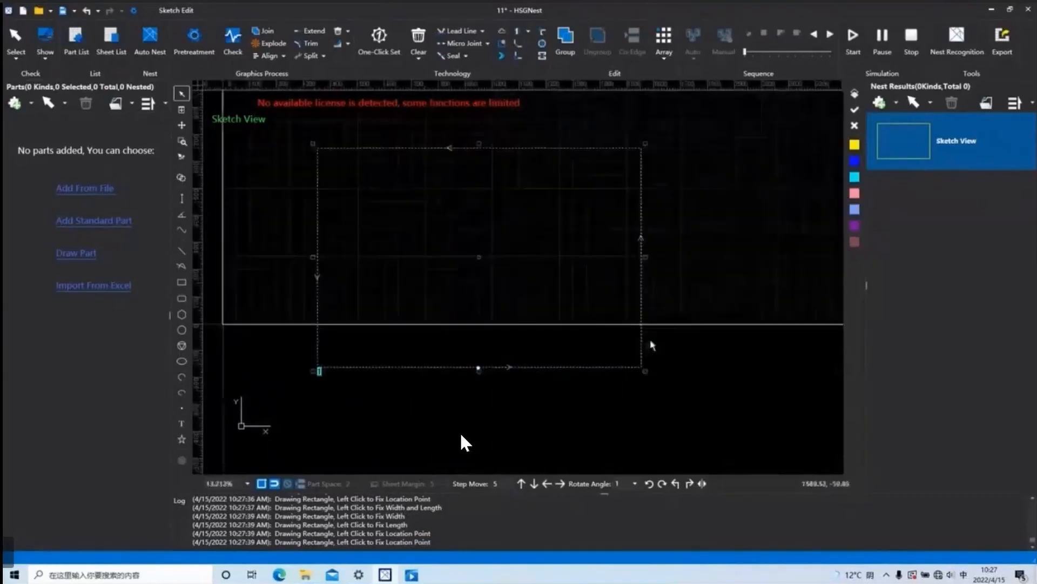
scroll(451, 398, up, 5)
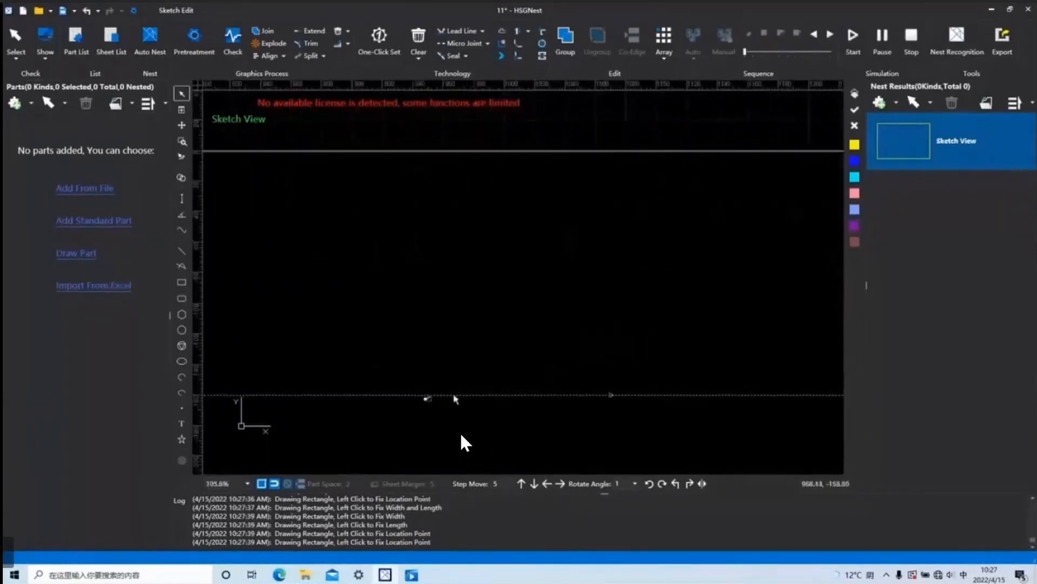
scroll(414, 408, up, 4)
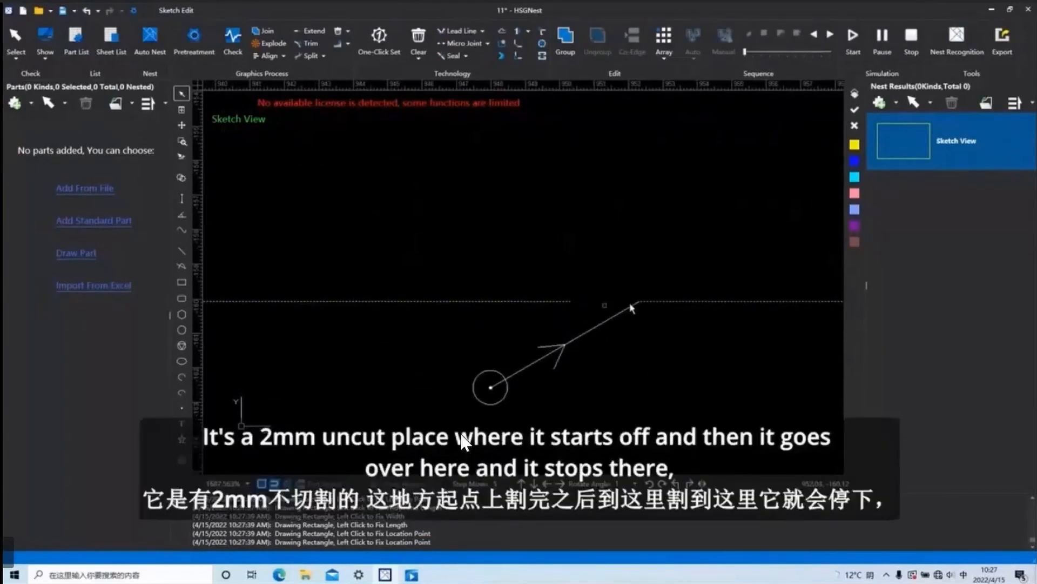
scroll(759, 321, down, 3)
scroll(750, 345, down, 1)
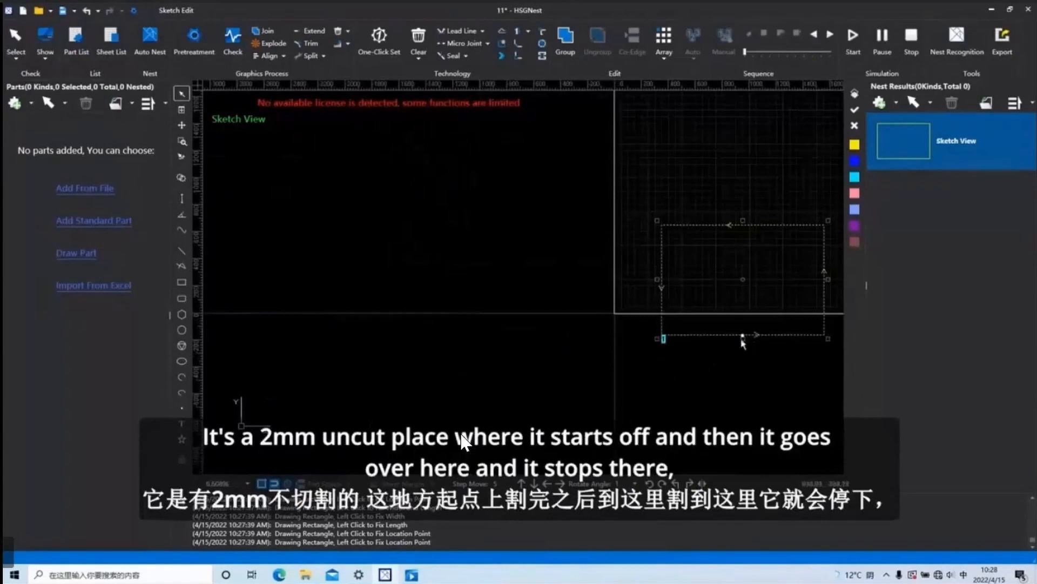
scroll(658, 338, up, 5)
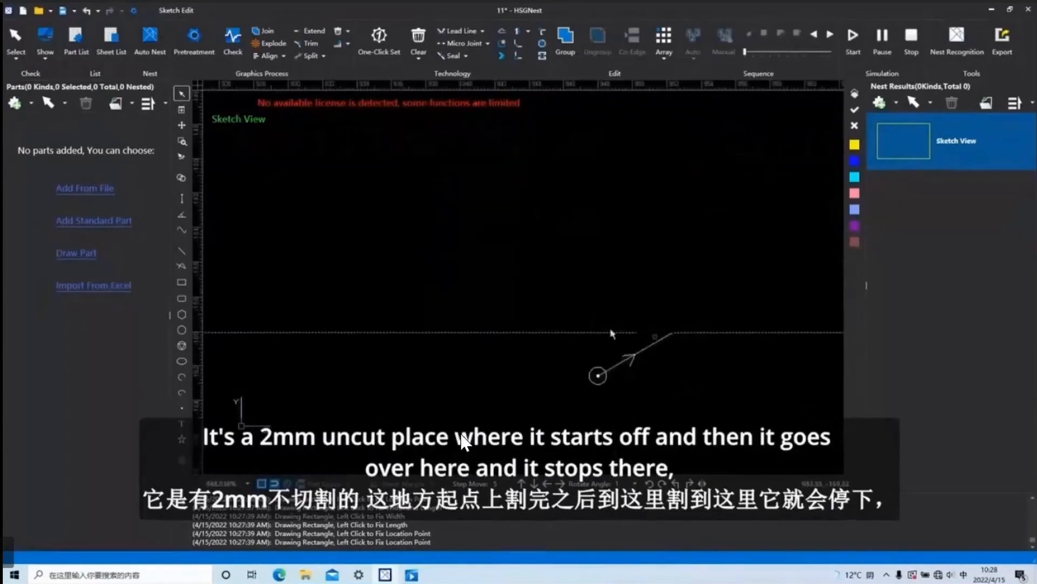
scroll(637, 327, down, 5)
Replace the rectangle's seal gap with an overcut of 2 mm and apply the lead line settings.
click(655, 328)
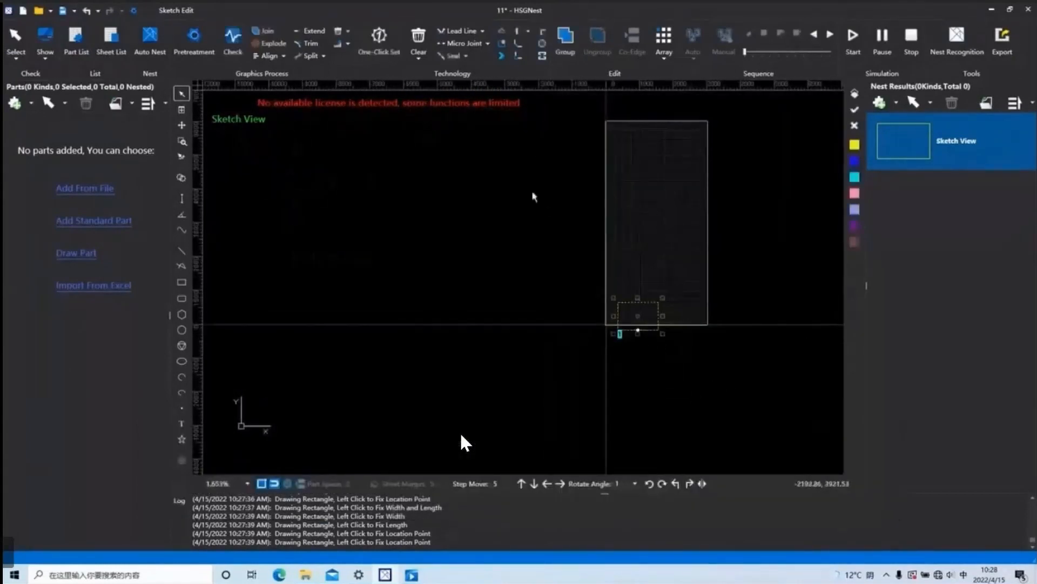
click(459, 31)
click(431, 248)
click(554, 247)
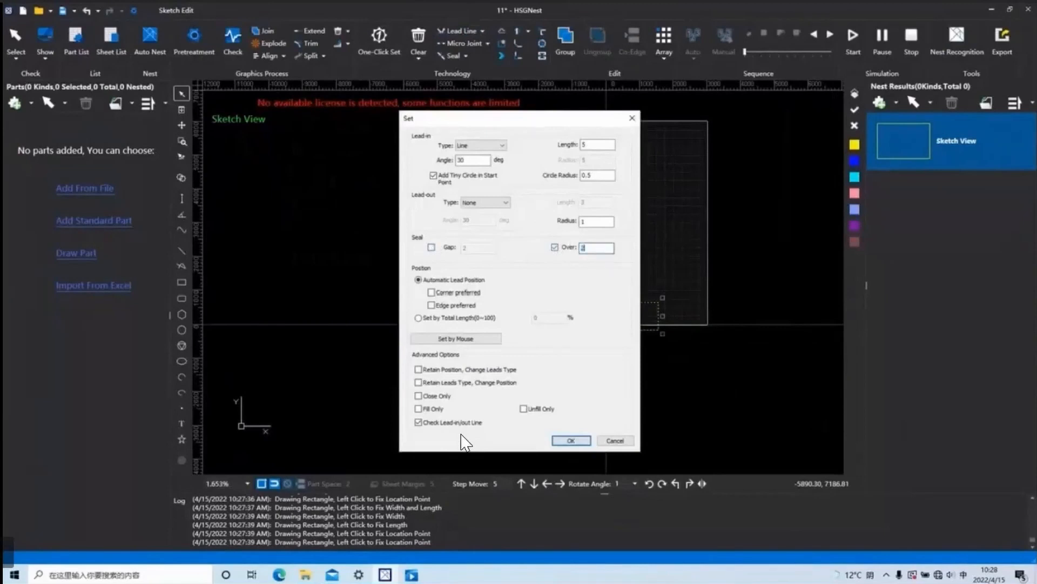
click(571, 441)
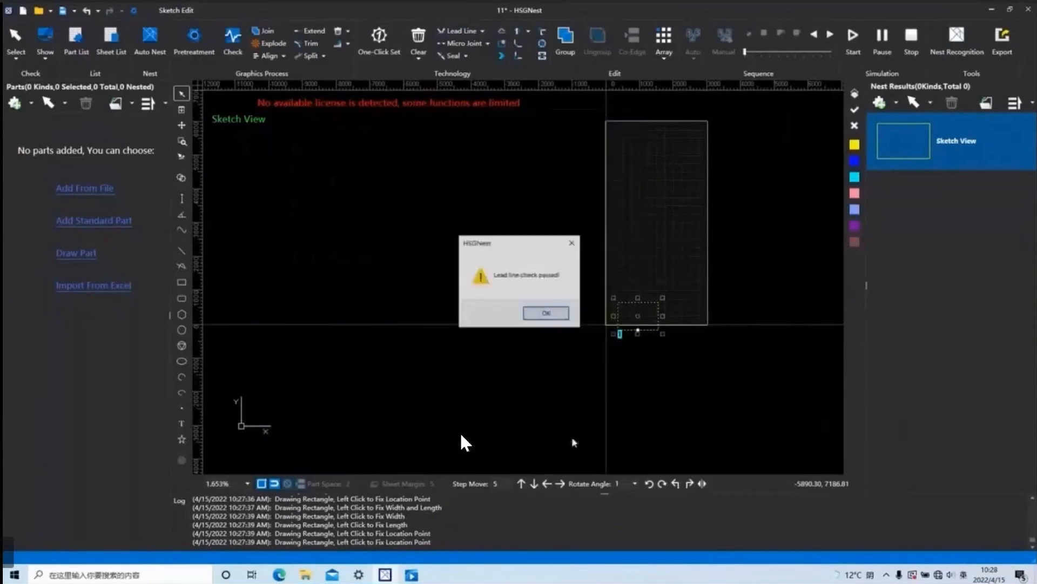
click(552, 316)
Examine the overcut segment where the lead-in meets the rectangle's lower edge.
scroll(638, 331, up, 12)
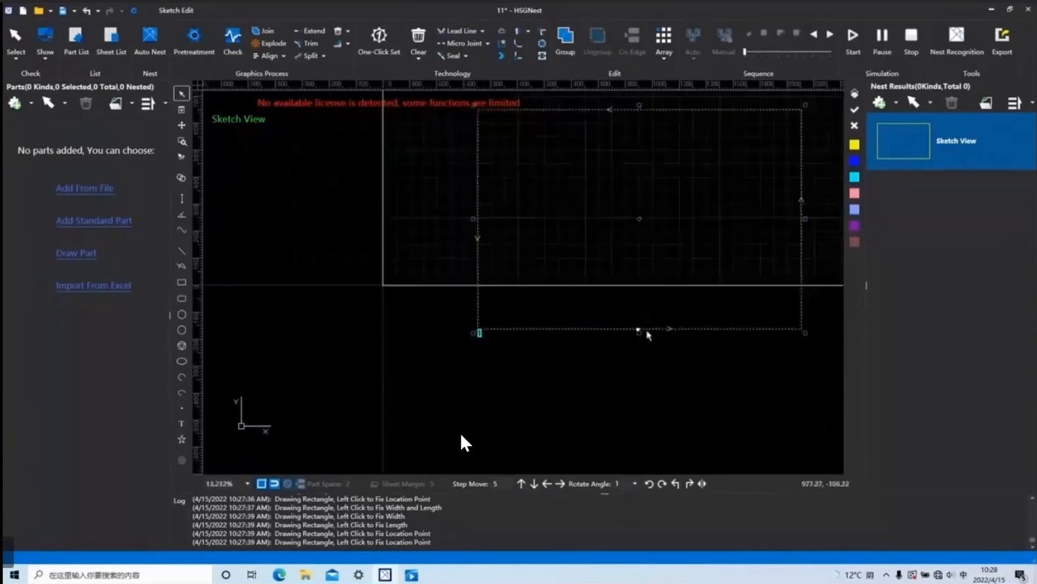
scroll(603, 325, up, 6)
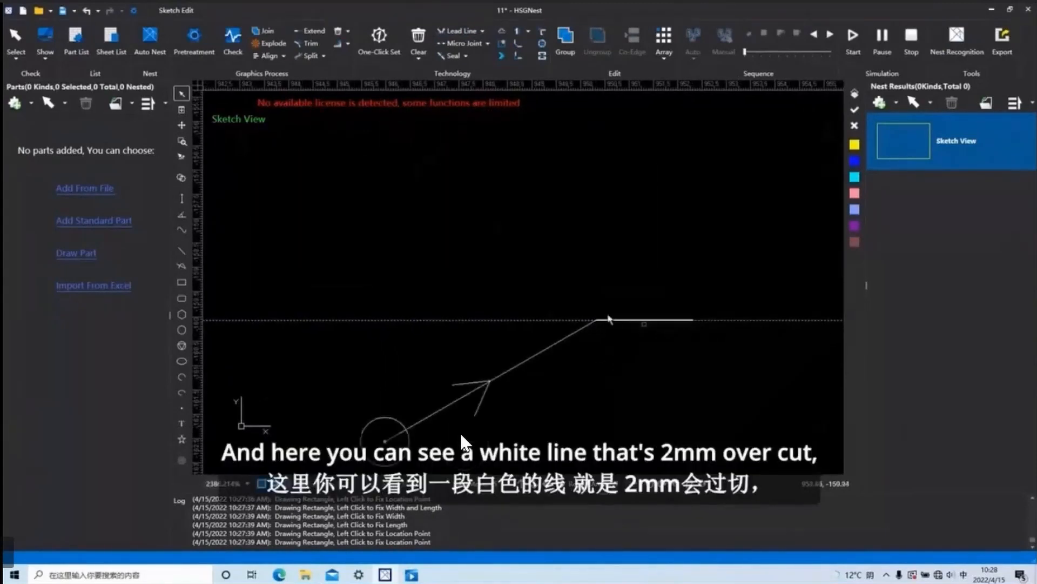
scroll(712, 384, down, 12)
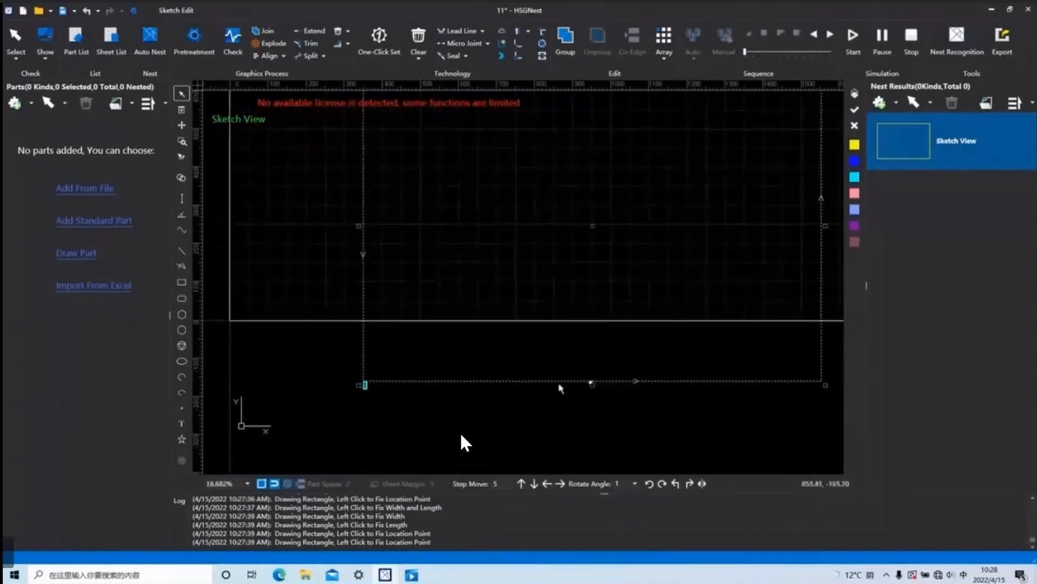
scroll(560, 387, down, 3)
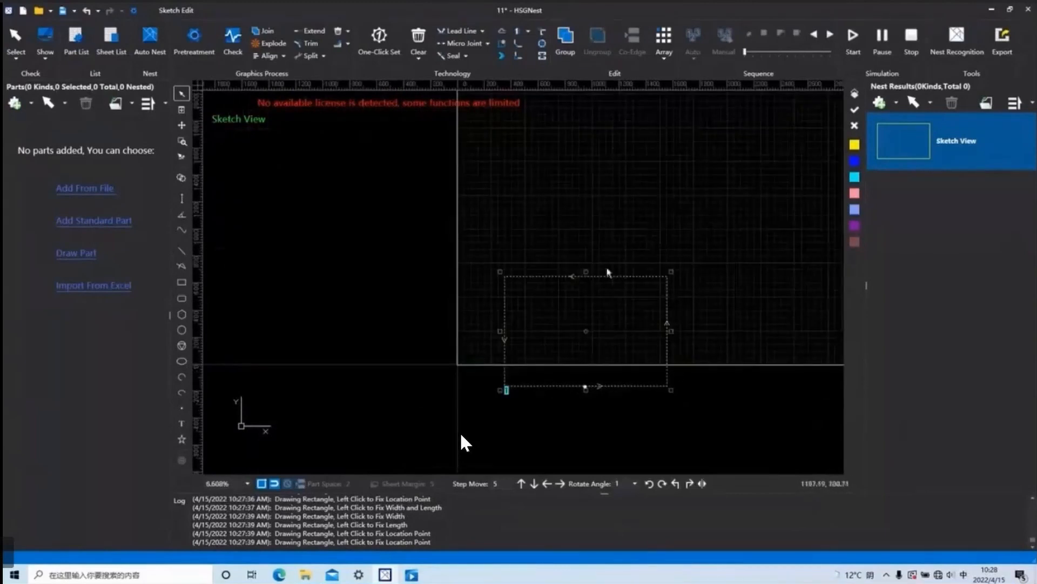
scroll(567, 396, up, 15)
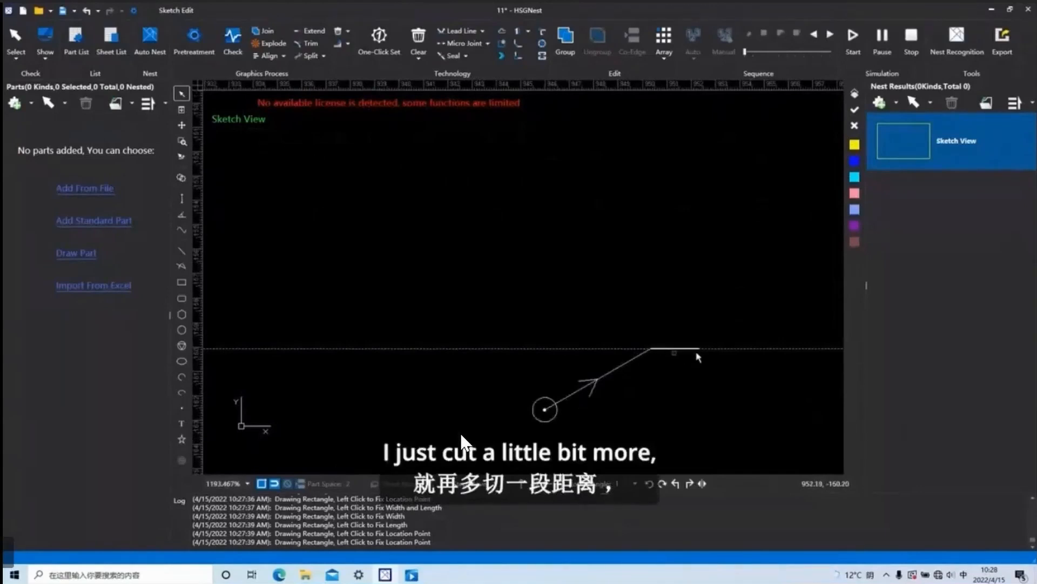
scroll(697, 358, down, 18)
drag(758, 425, 632, 264)
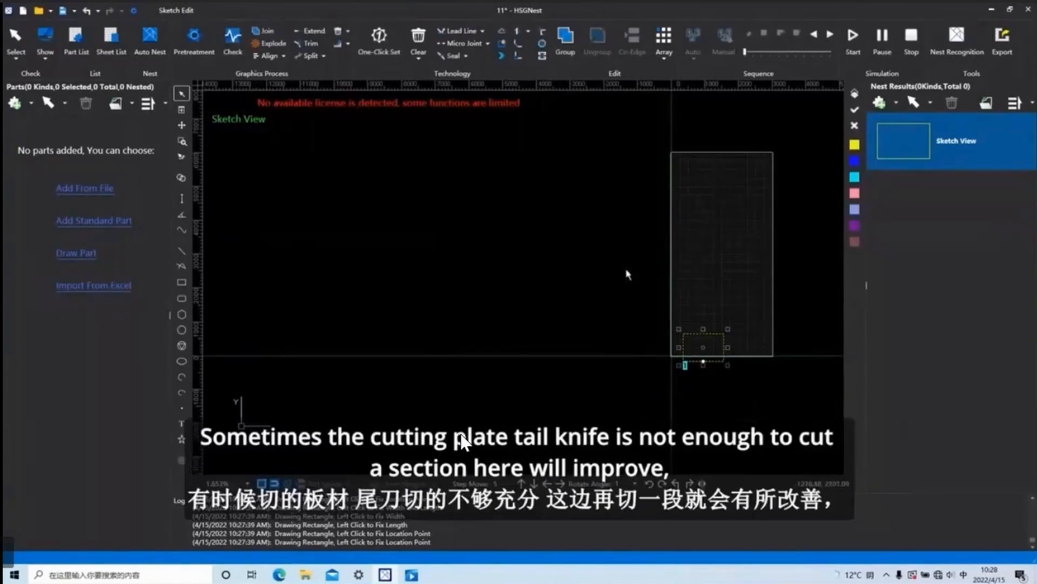
middle_drag(708, 316, 628, 312)
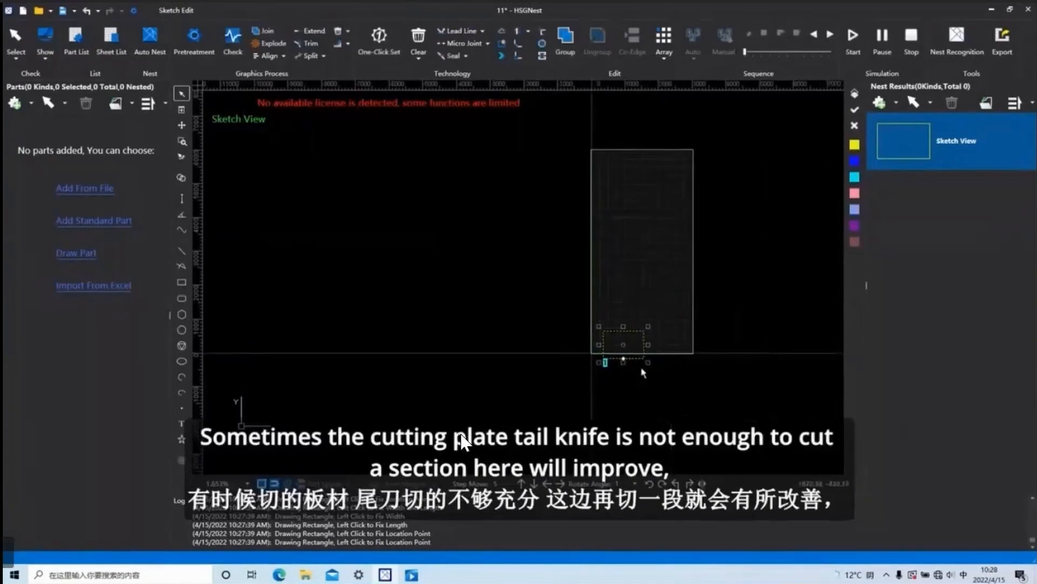
scroll(623, 374, up, 3)
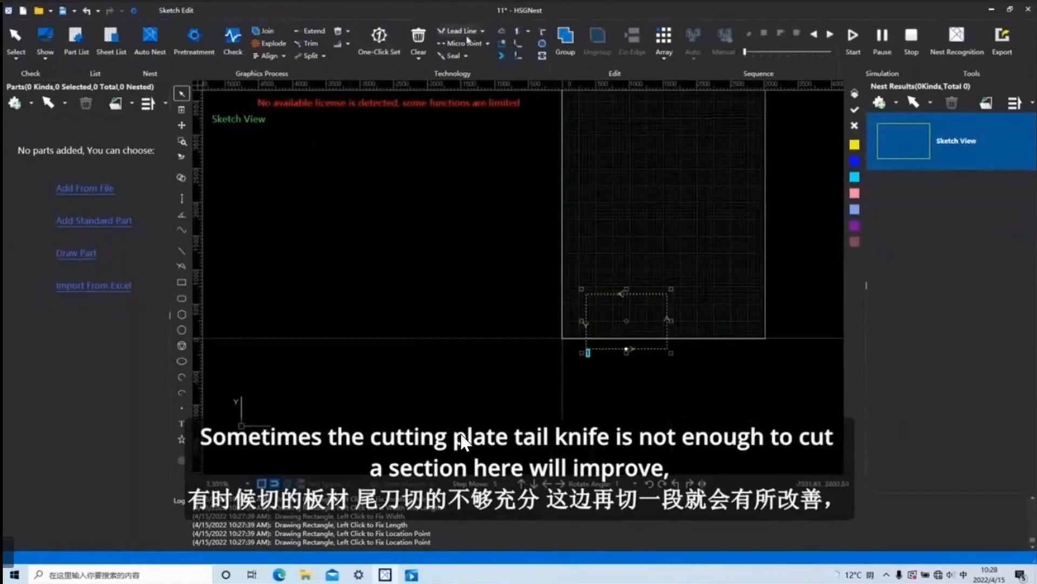
Apply the lead-in with Edge preferred positioning and check its place on the rectangle's lower edge.
click(466, 34)
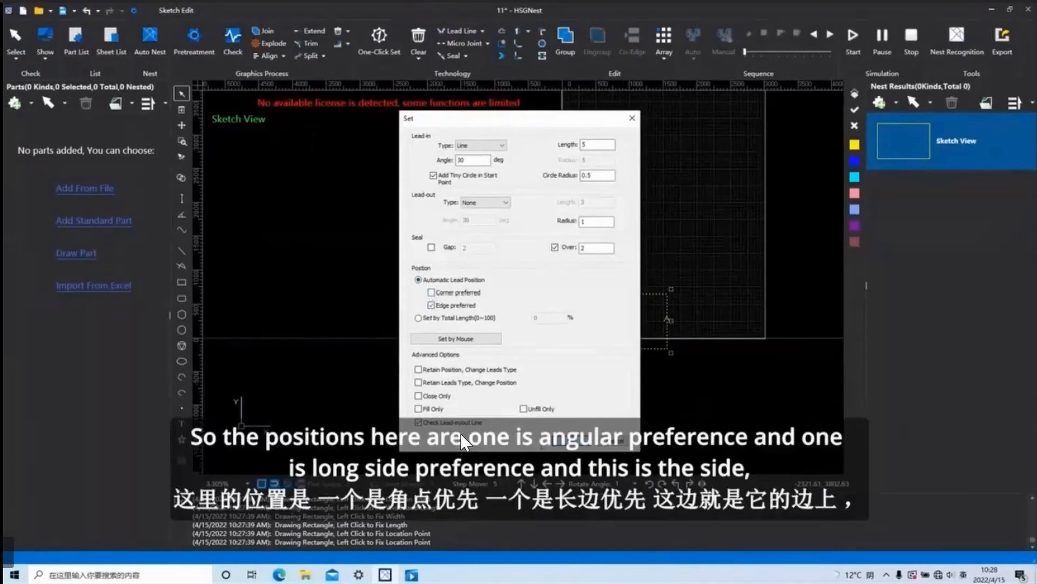
click(573, 440)
click(546, 314)
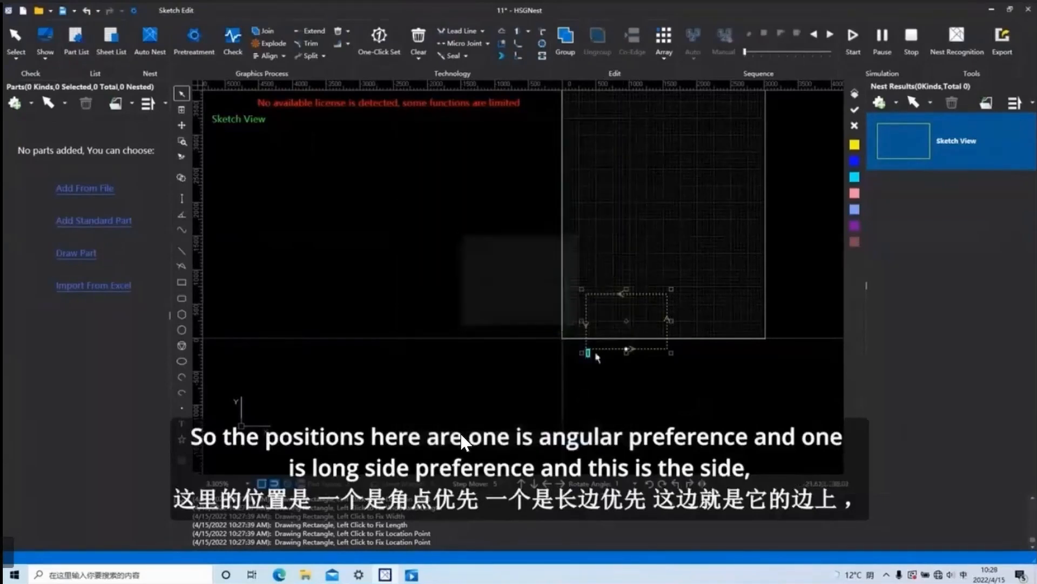
scroll(622, 319, up, 2)
scroll(623, 321, up, 3)
scroll(625, 382, up, 5)
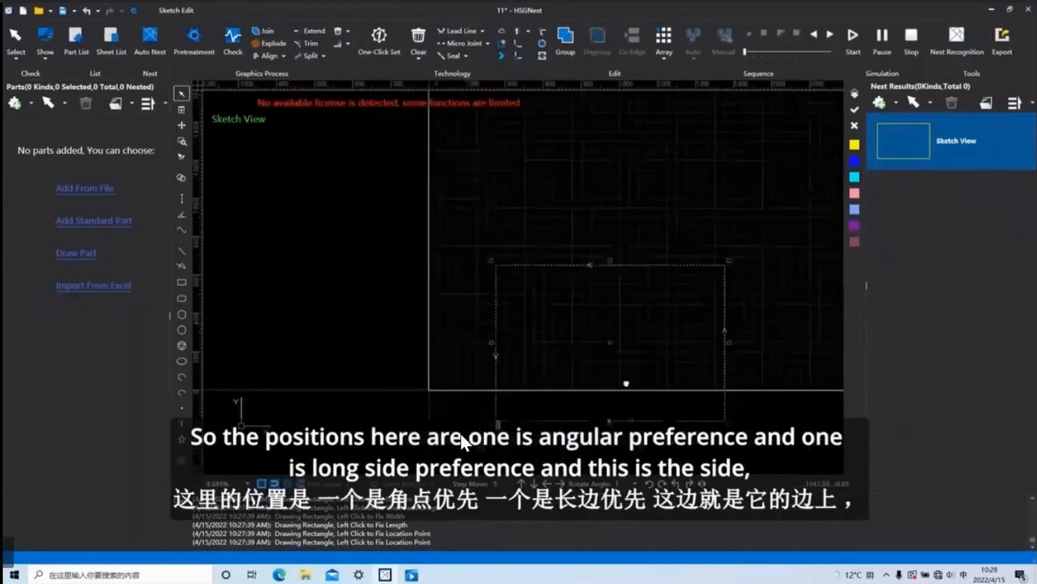
scroll(614, 261, up, 4)
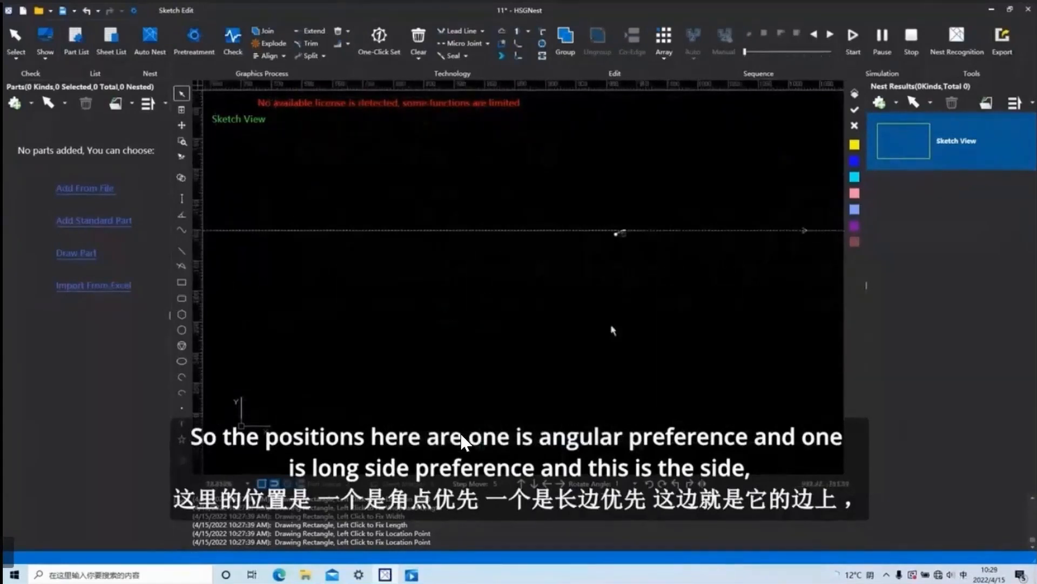
scroll(618, 254, down, 5)
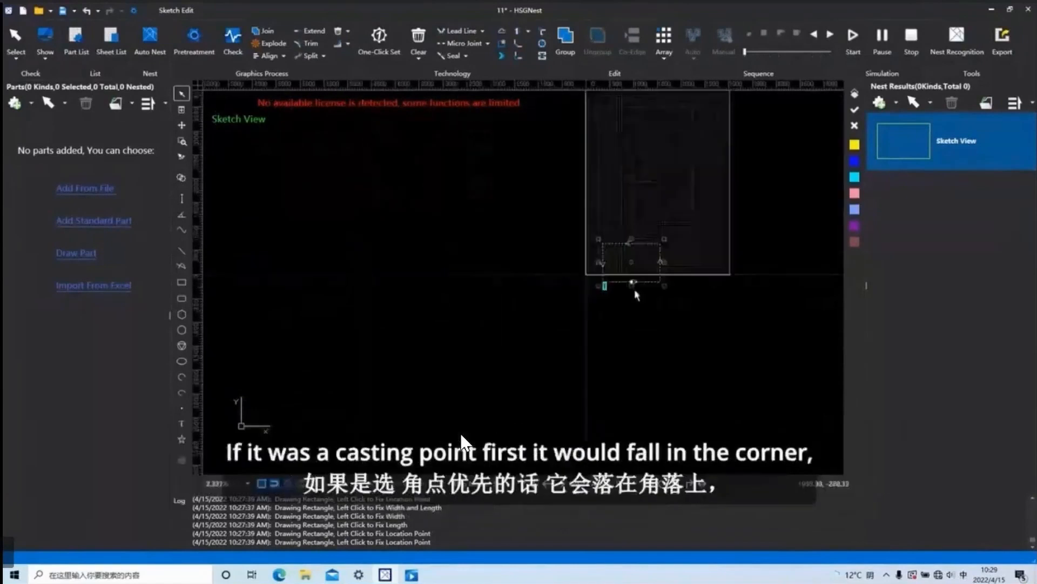
Switch the automatic lead position to Corner preferred and apply it to the rectangle.
click(457, 34)
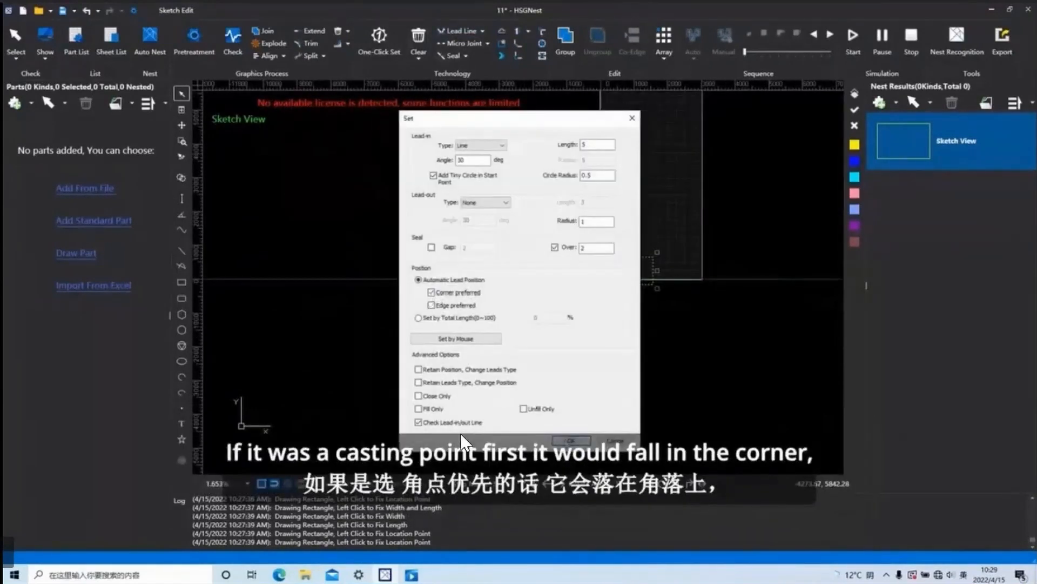
click(571, 441)
click(566, 314)
scroll(574, 311, up, 10)
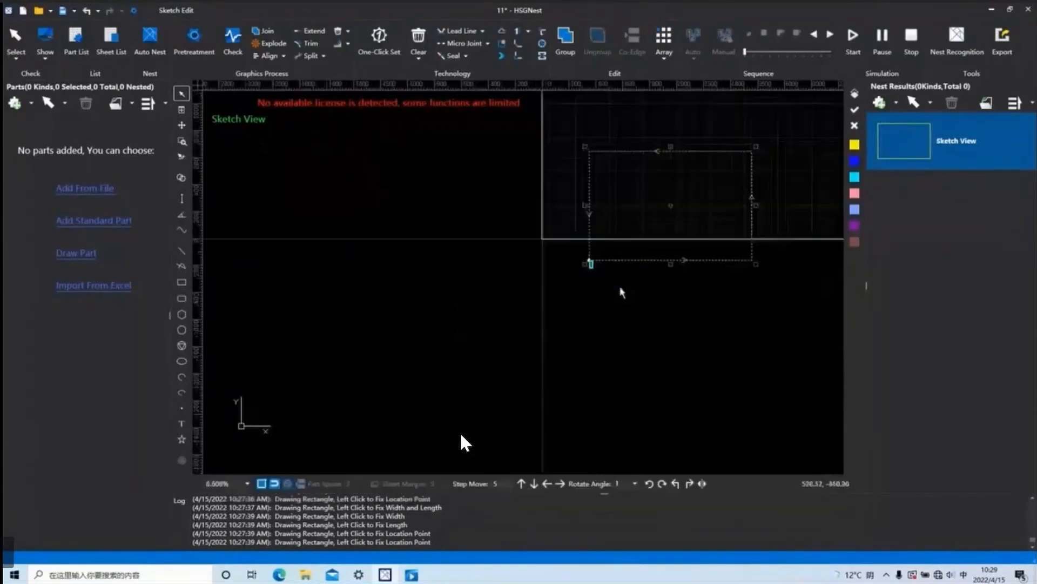
Set the rectangle's lead position by total length at 50 %, apply it, and check where the lead lands.
scroll(537, 241, down, 6)
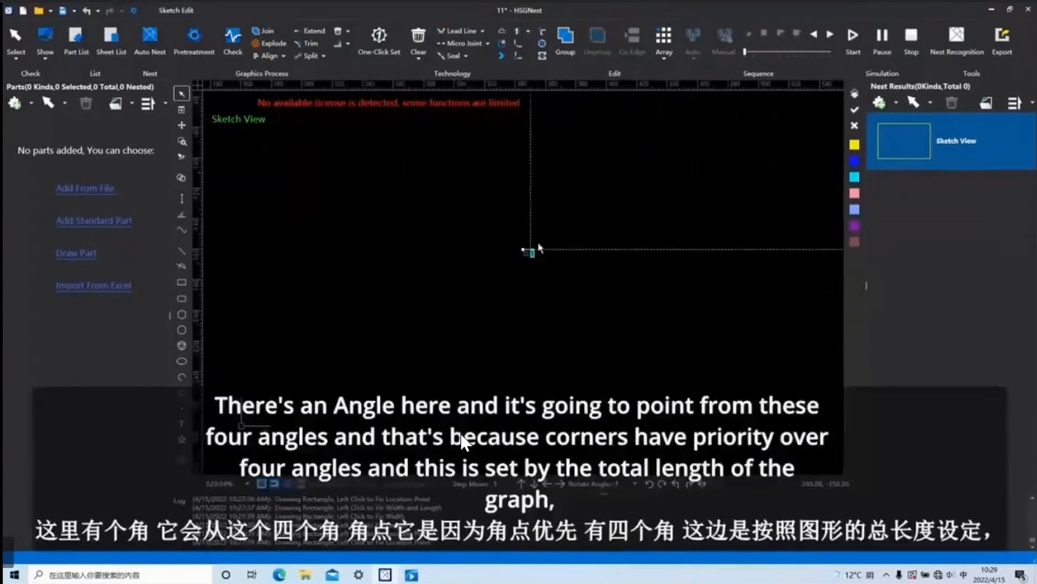
middle_drag(689, 215, 534, 318)
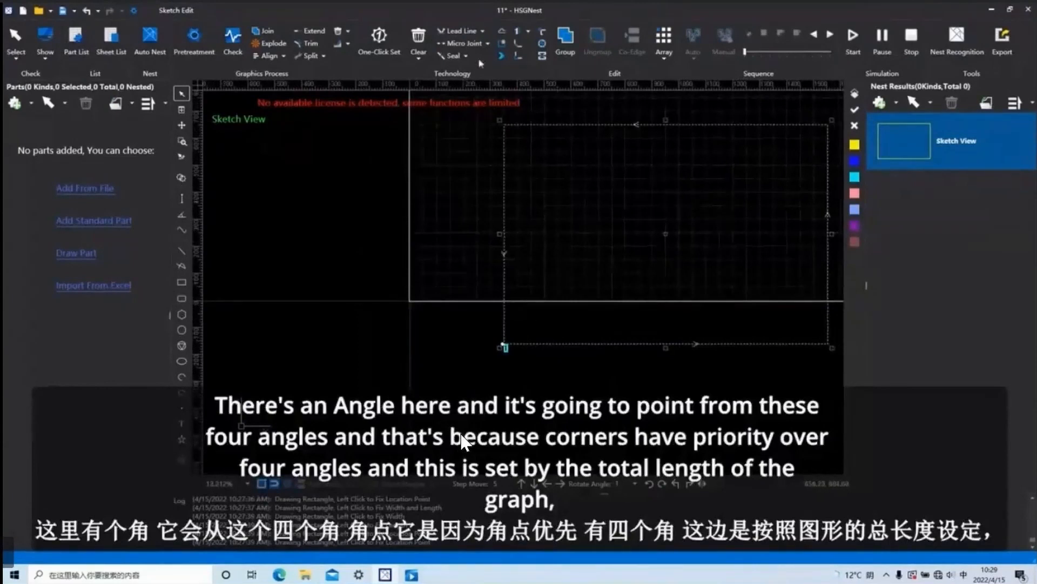
click(456, 30)
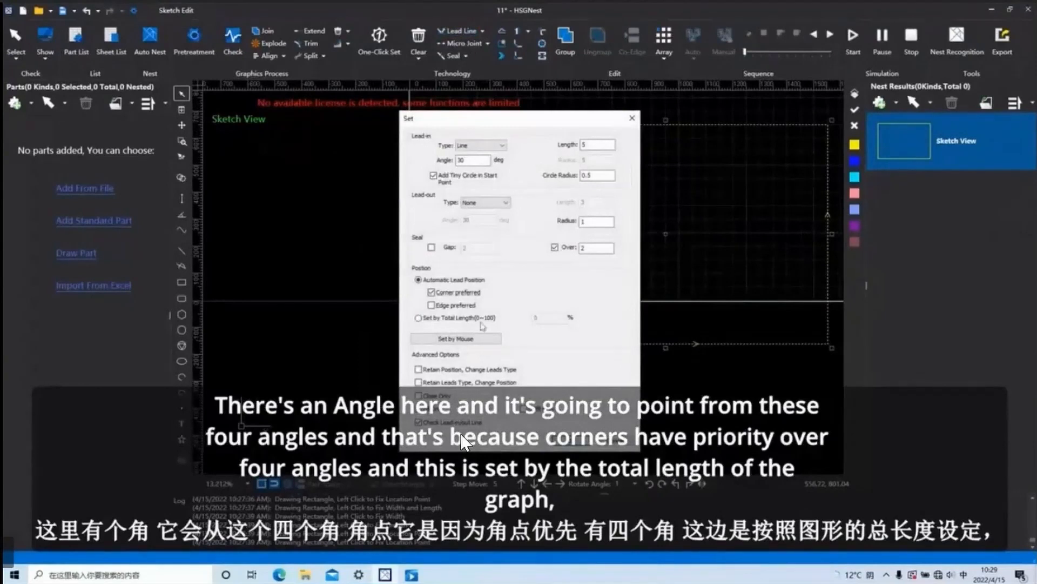
click(419, 317)
double_click(536, 318)
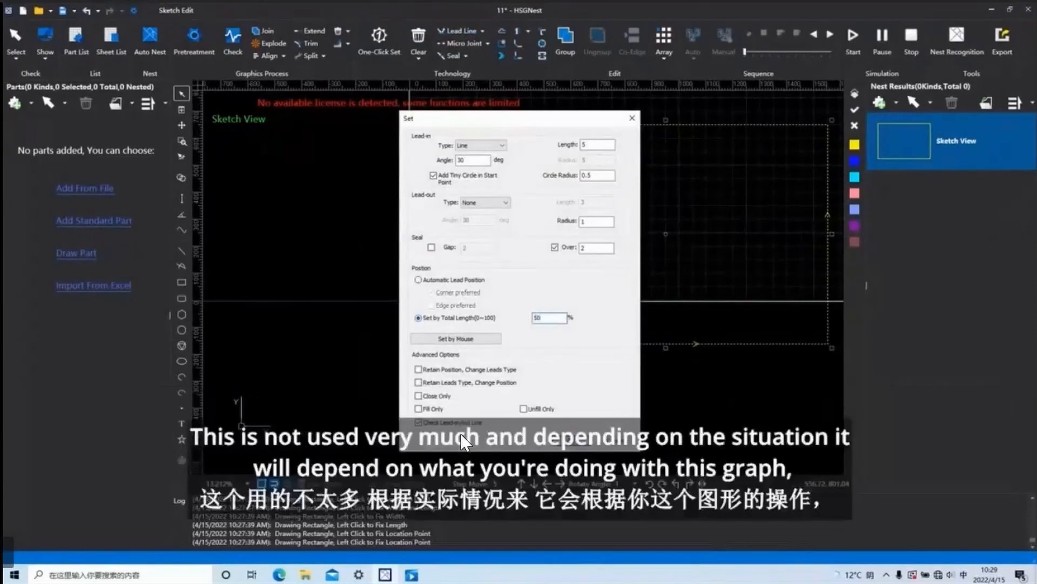
click(574, 446)
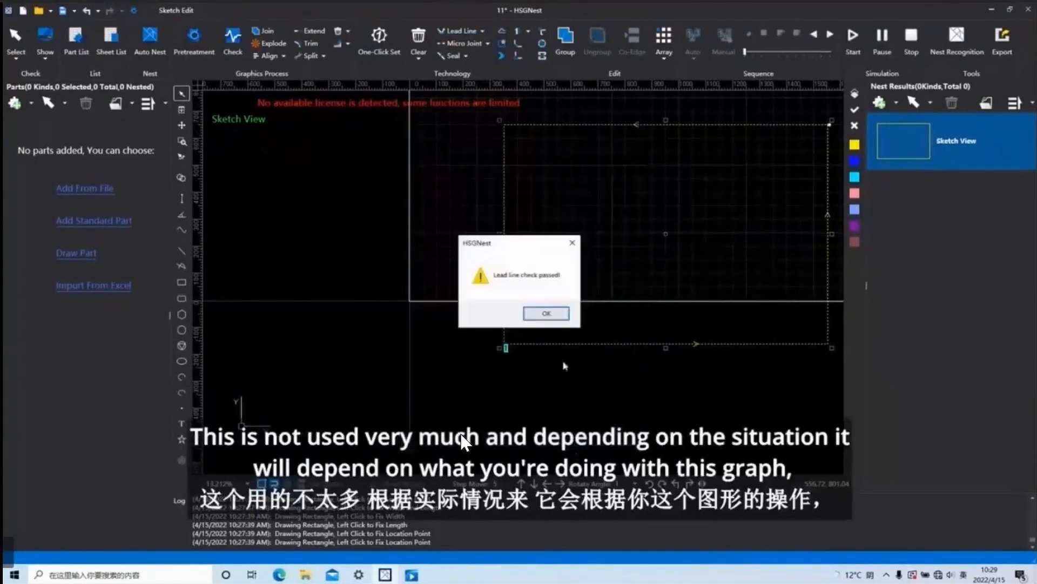
click(555, 308)
scroll(643, 338, down, 10)
scroll(645, 340, up, 10)
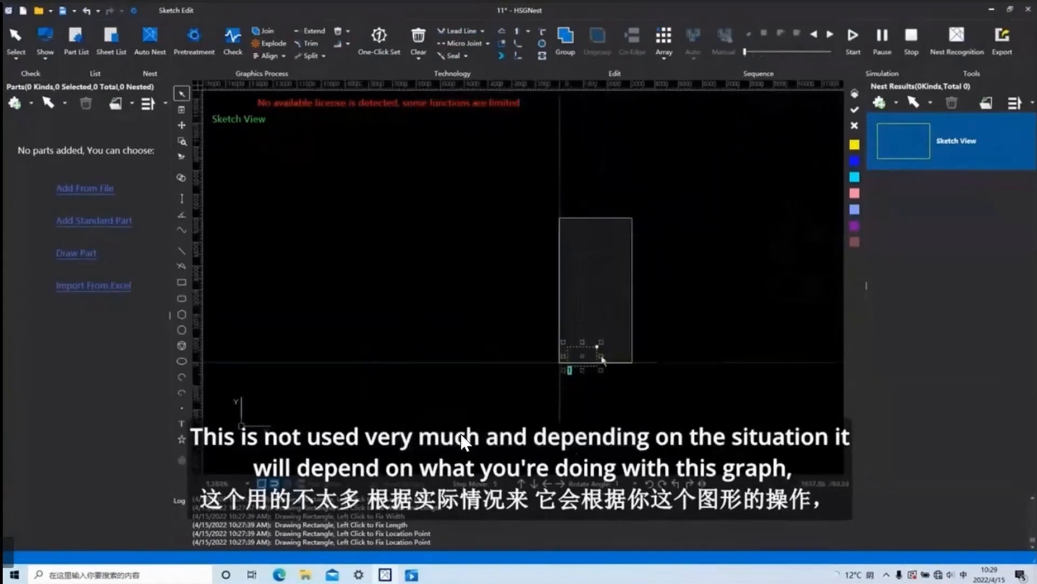
middle_drag(528, 328, 646, 261)
scroll(653, 235, up, 12)
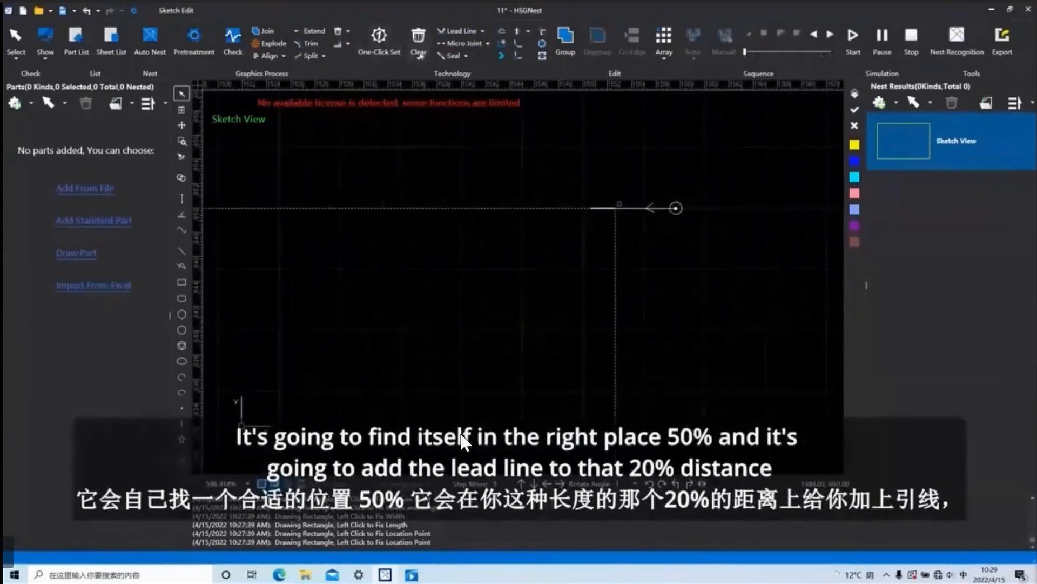
Change the lead position to 20 % of the total length, apply it, and locate the lead on the rectangle's lower edge.
click(461, 31)
drag(549, 318, 530, 322)
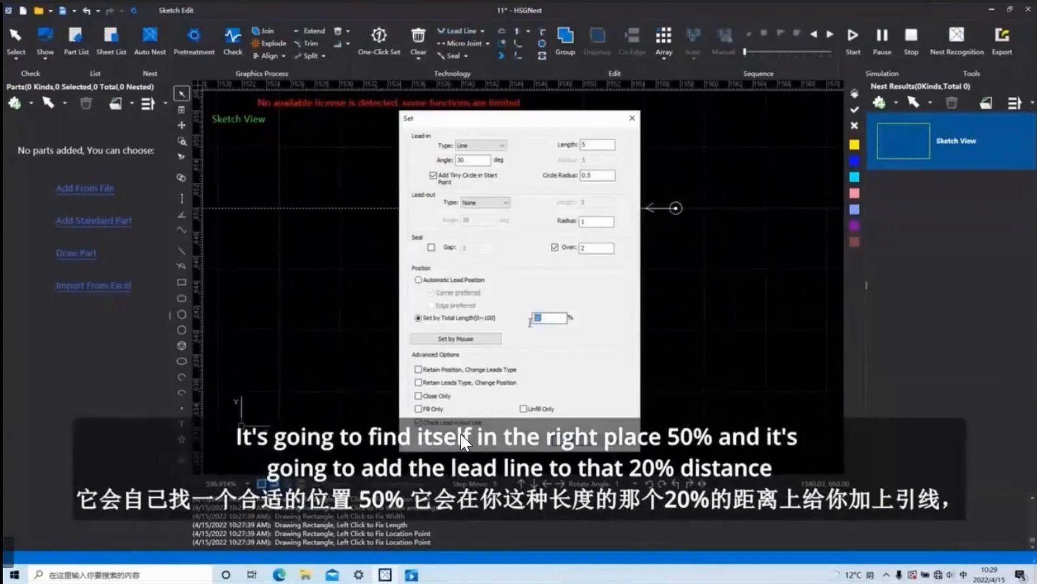
text(20)
click(572, 441)
click(545, 313)
scroll(588, 326, down, 5)
scroll(583, 341, down, 6)
middle_drag(558, 384, 743, 244)
scroll(654, 329, down, 4)
middle_drag(630, 392, 639, 352)
scroll(638, 352, up, 5)
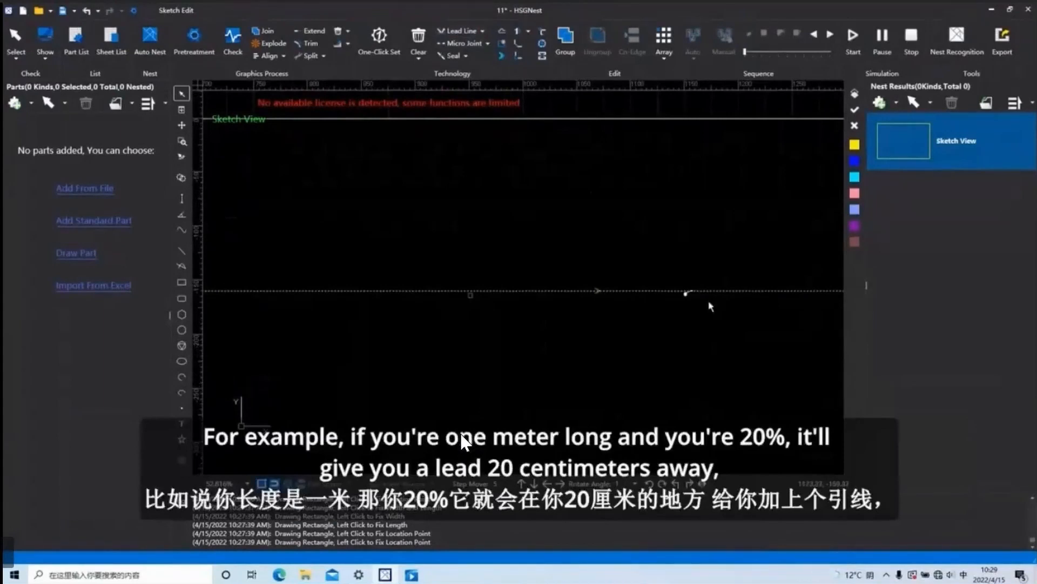
Place a lead line by mouse, from a point above the rectangle's lower edge down onto that edge.
click(466, 33)
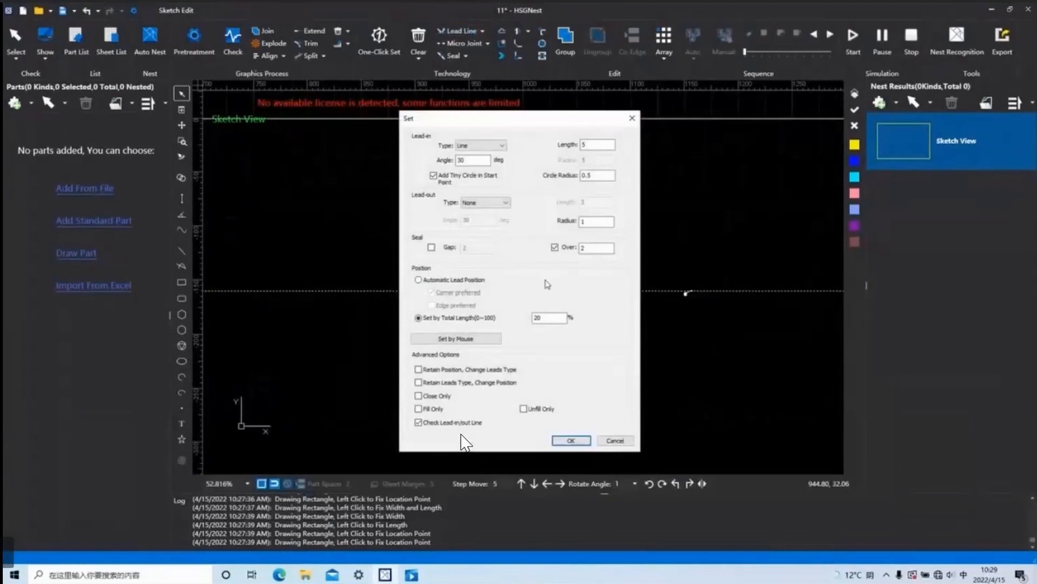
click(466, 340)
click(455, 154)
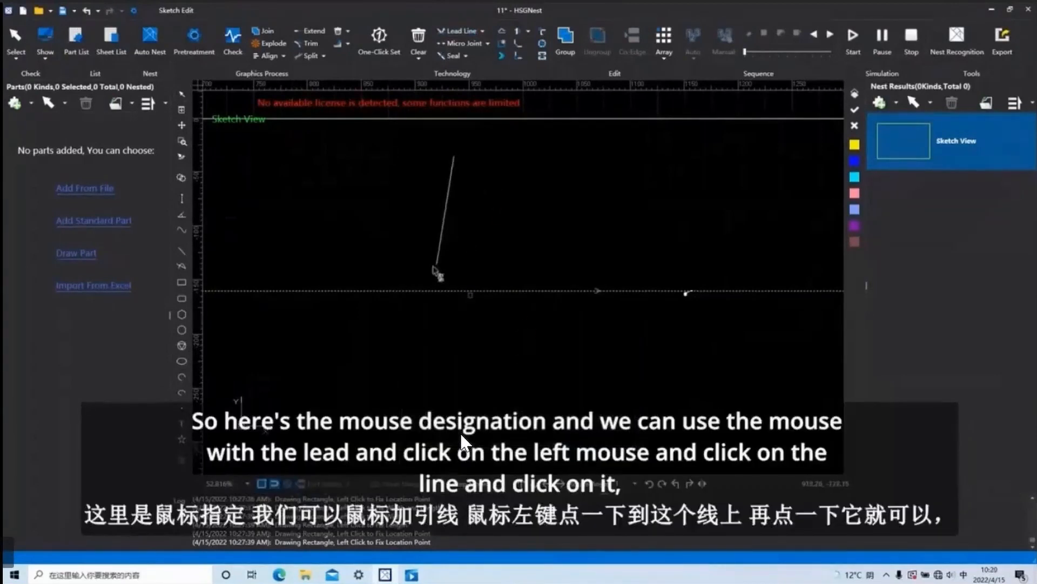
click(424, 292)
scroll(505, 264, down, 5)
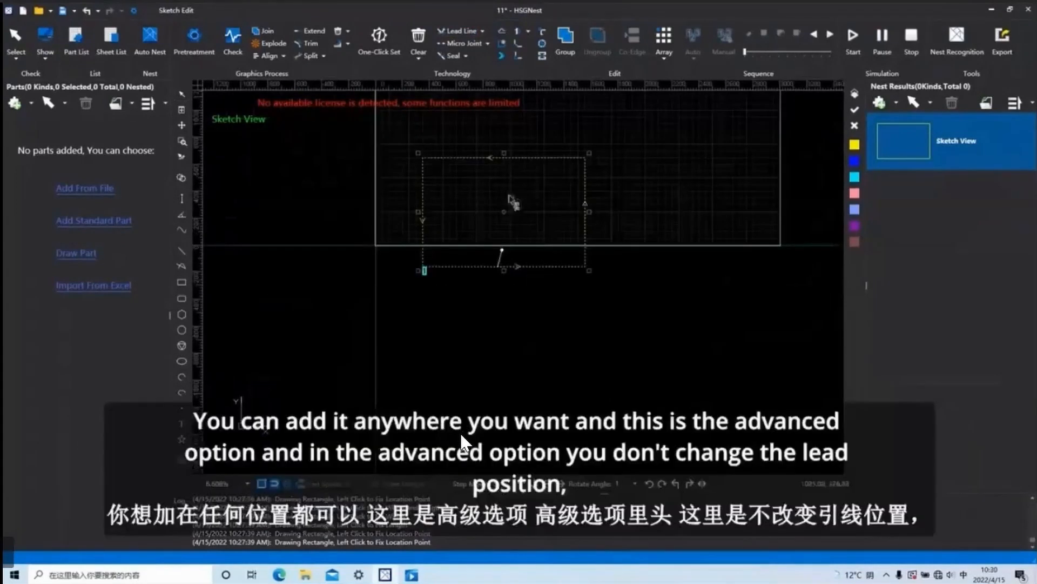
key(Escape)
Reapply the lead line settings with the position at 20 % of the rectangle's total length.
click(458, 31)
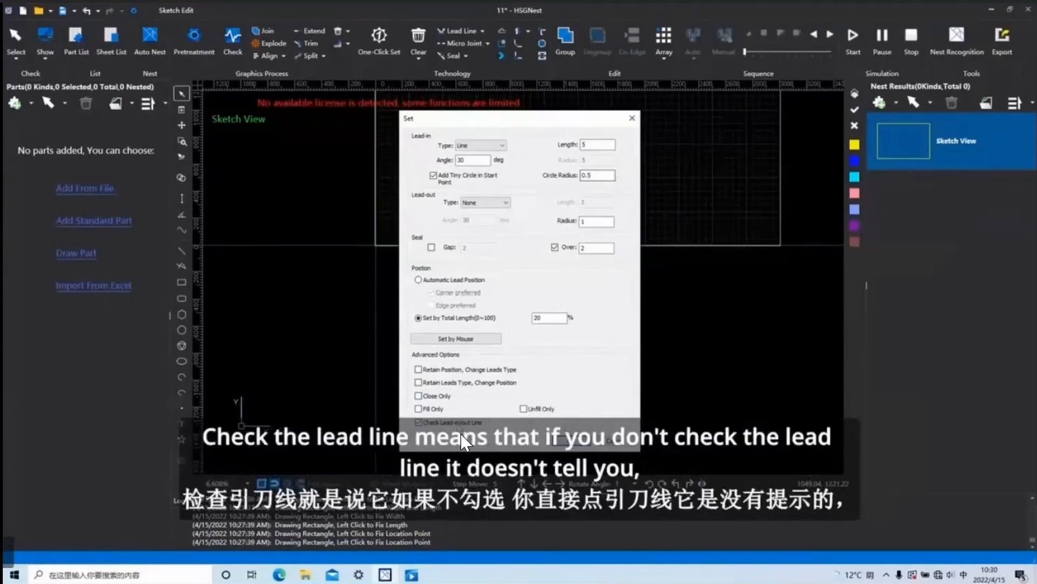
click(581, 437)
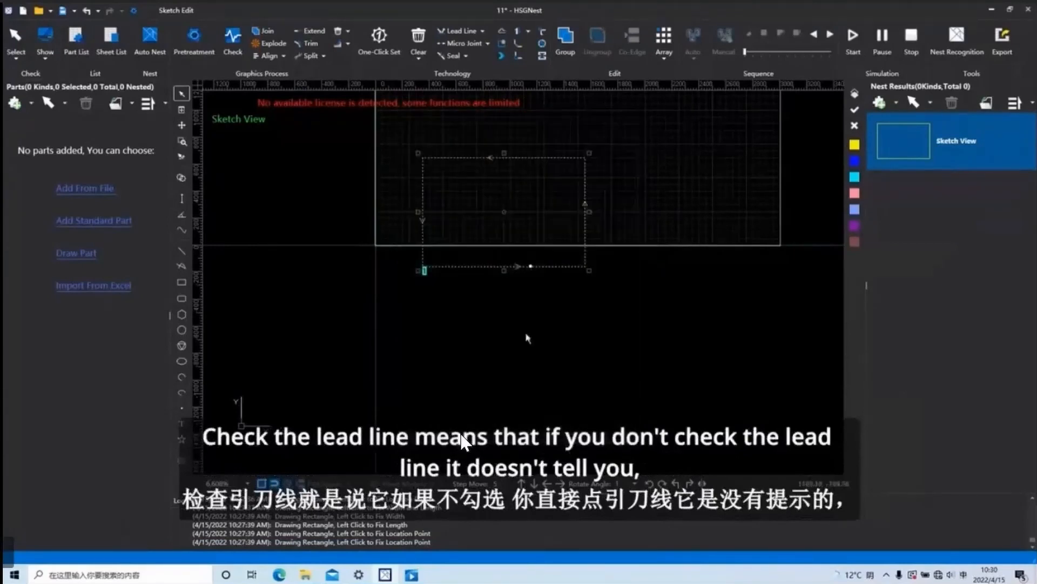
scroll(553, 293, down, 2)
drag(609, 361, 460, 166)
click(458, 30)
click(576, 440)
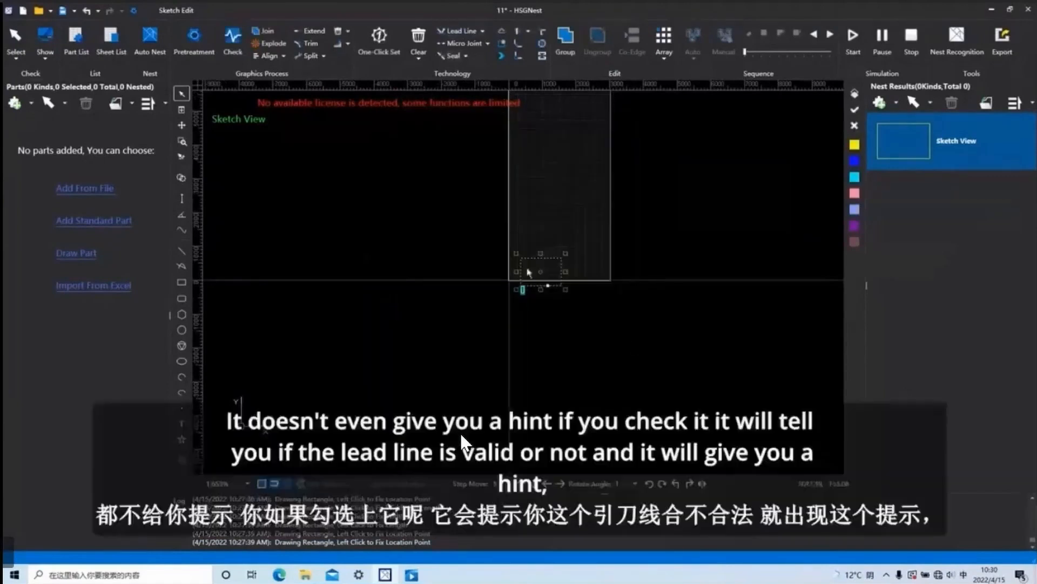
Apply the lead line again with Check Lead-in/out Line enabled, and review the advanced lead line options.
click(460, 31)
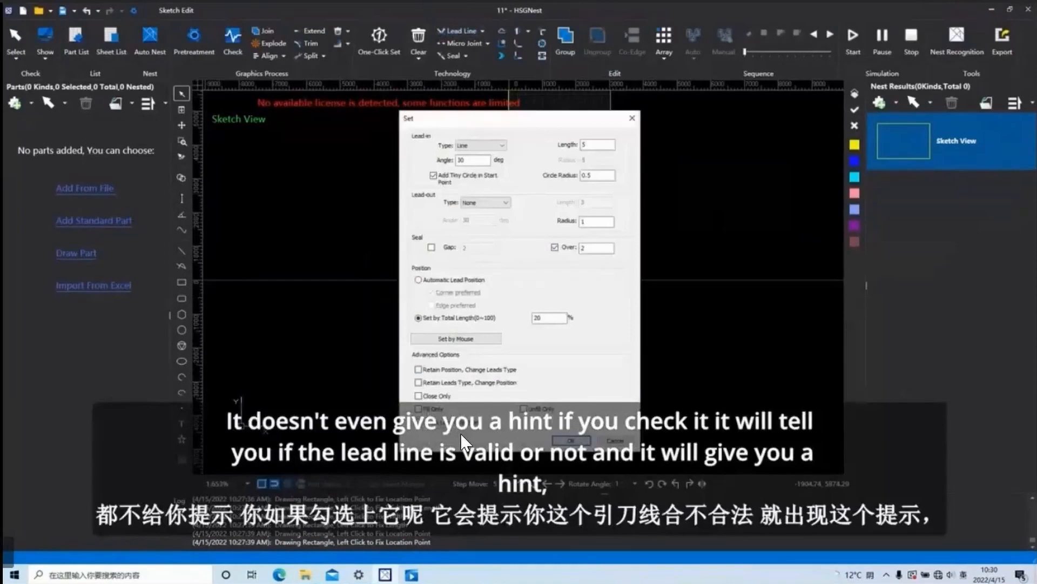
click(568, 440)
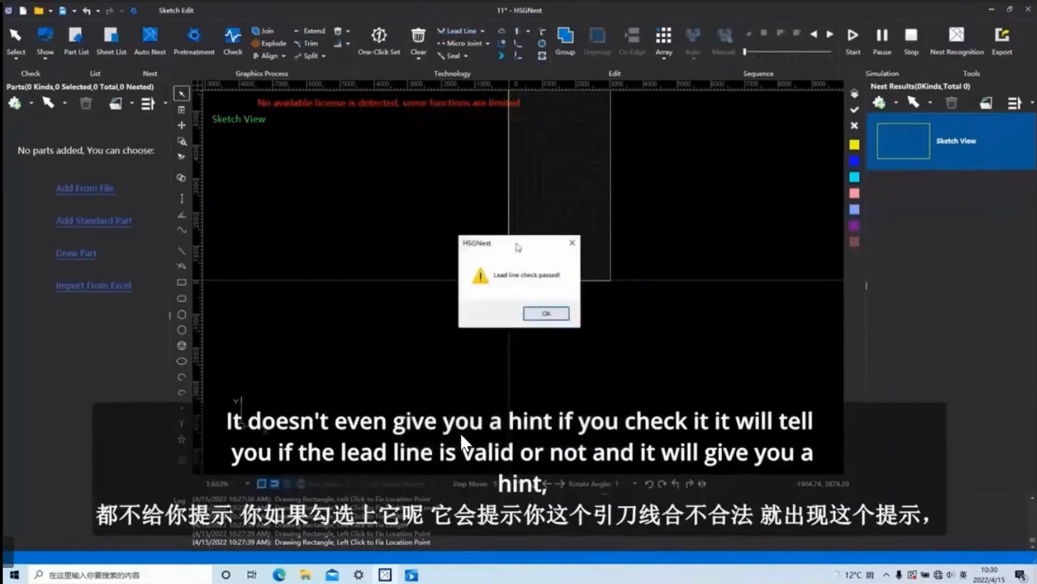
click(547, 313)
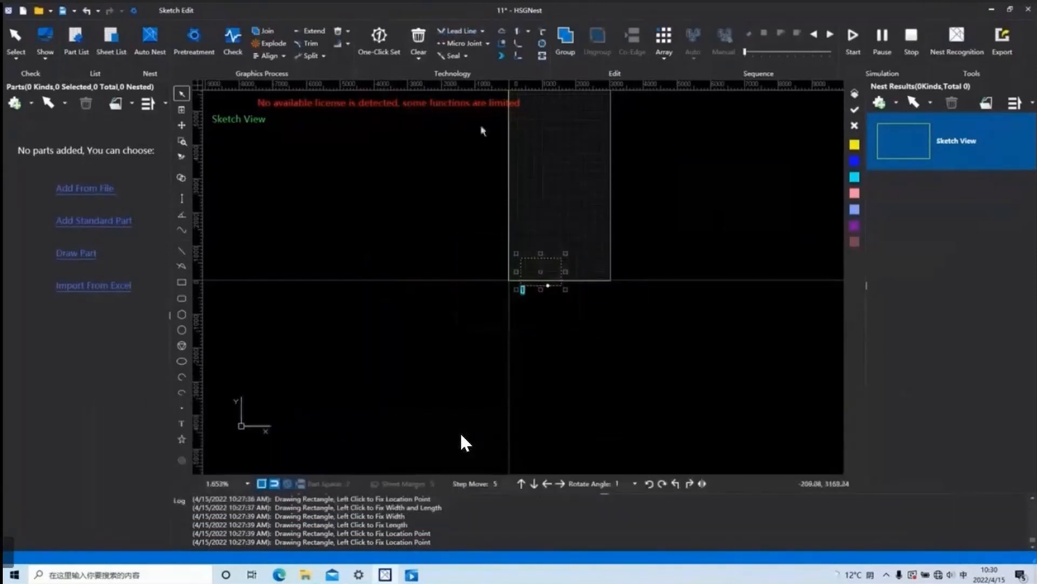
click(460, 34)
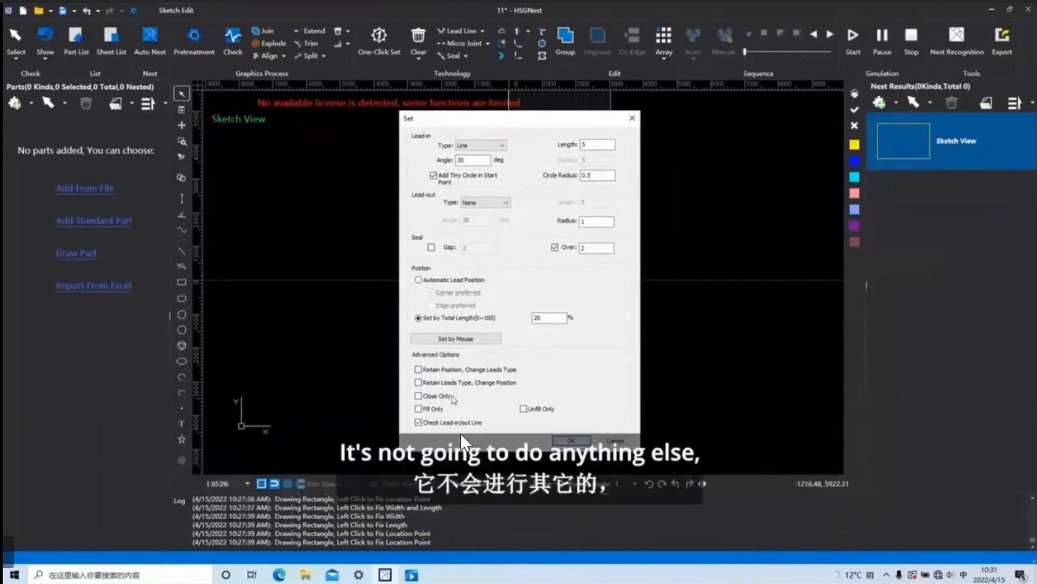
click(633, 118)
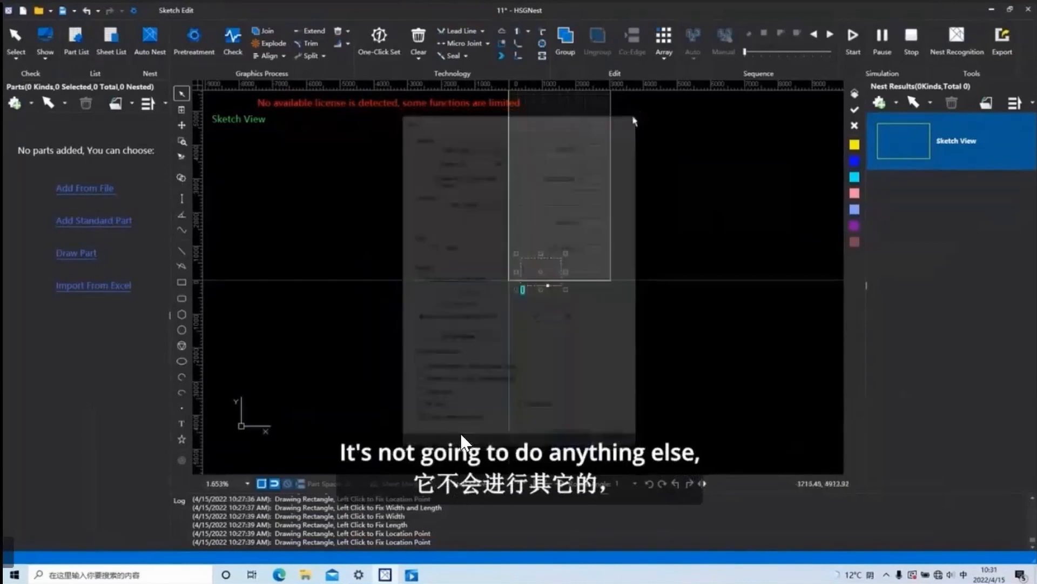
click(466, 42)
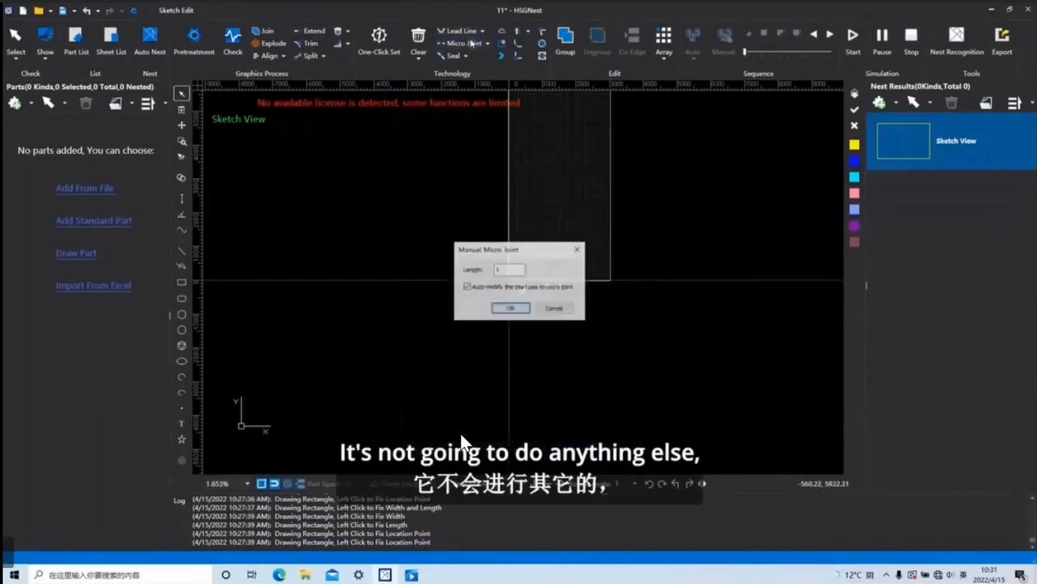
click(578, 249)
click(488, 44)
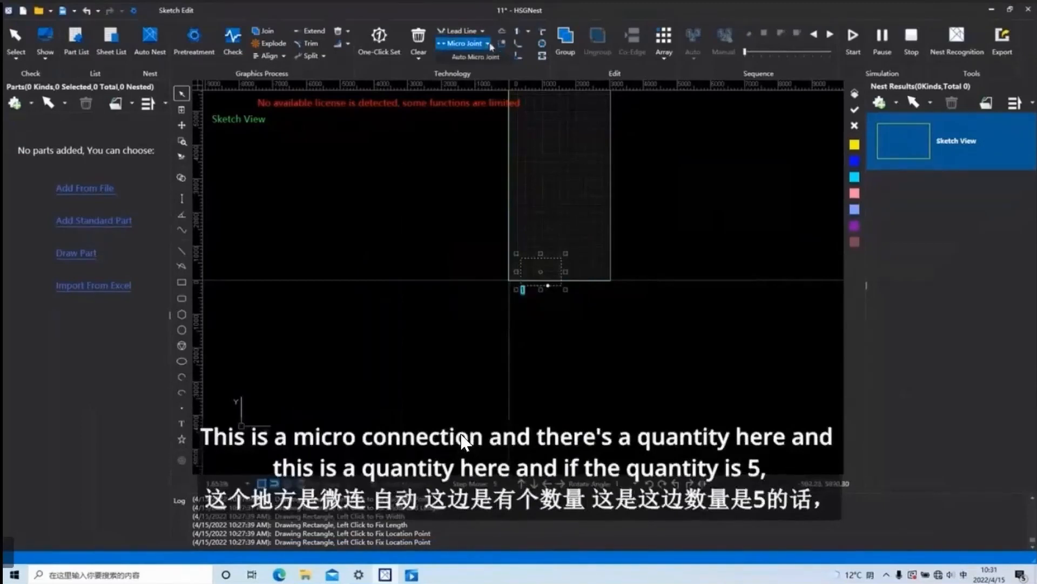
click(475, 57)
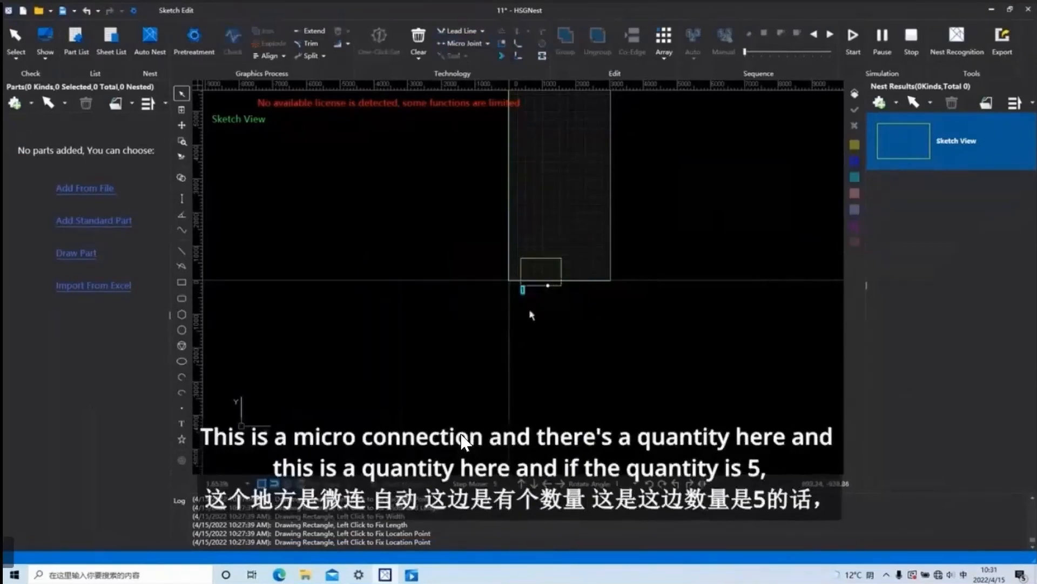
Select the rectangle and clear its lead line.
drag(593, 332, 565, 301)
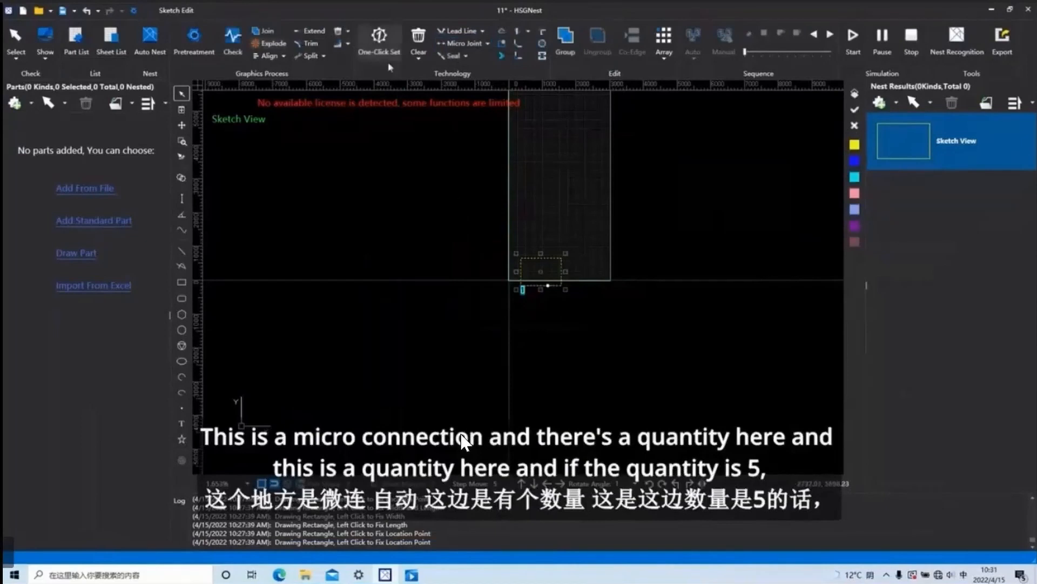
click(416, 55)
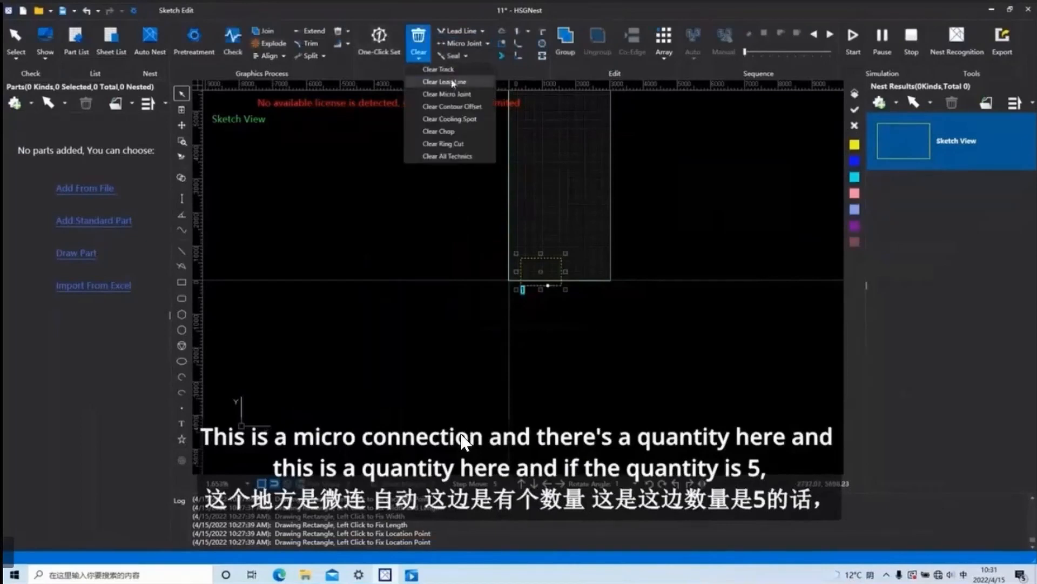
click(448, 71)
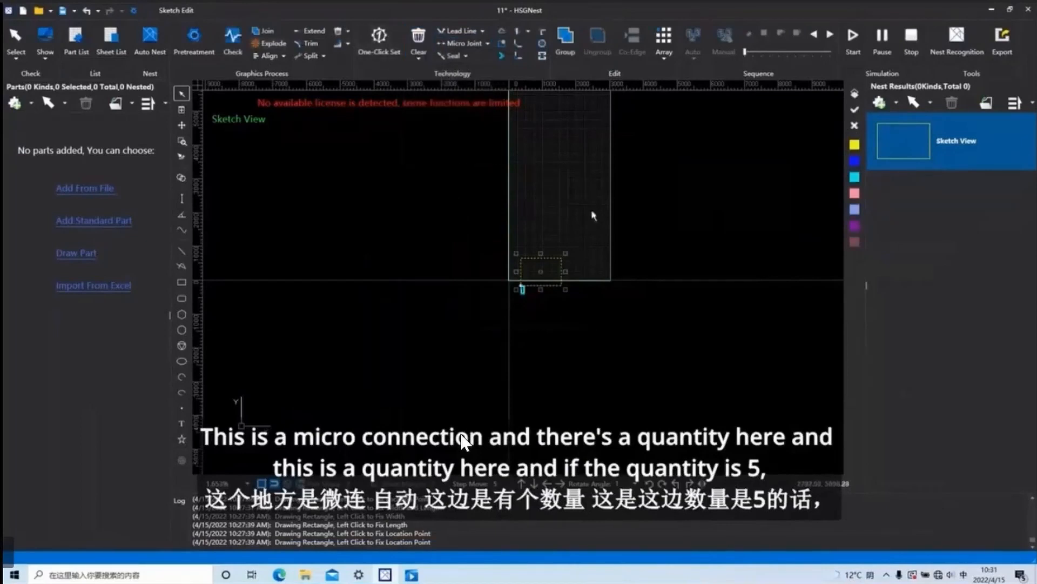
Add automatic micro joints to the rectangle by counts, with 5 joints of length 1.
click(488, 43)
click(470, 61)
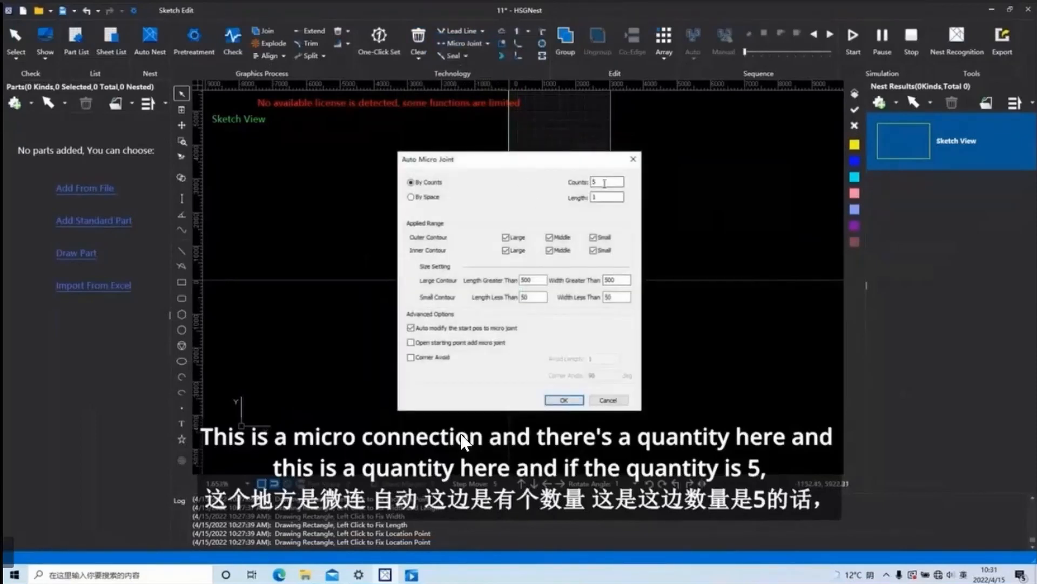
click(565, 400)
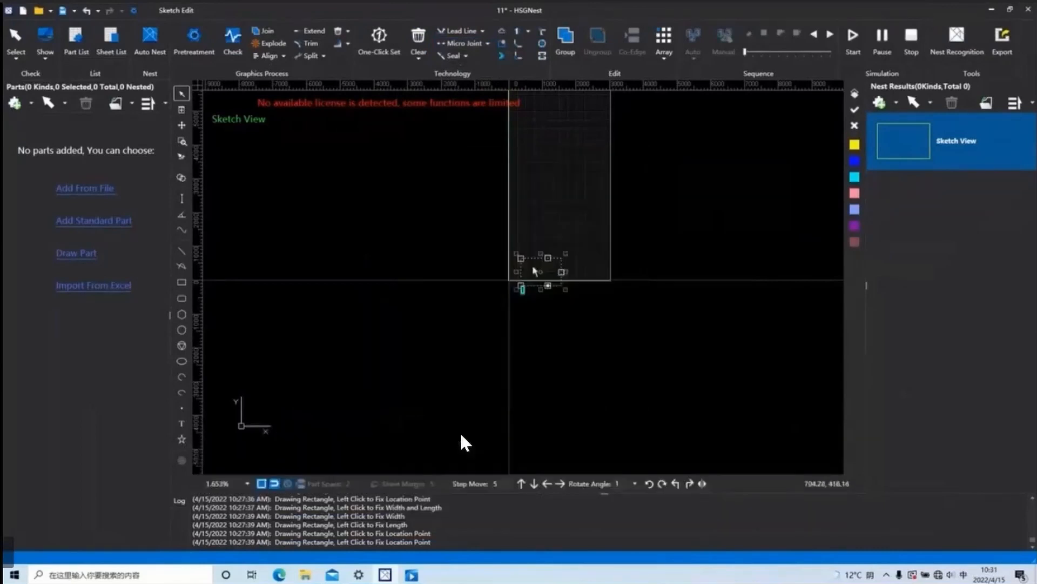
Examine the micro joints along the rectangle's edges and near its upper-left corner.
scroll(527, 279, up, 5)
scroll(497, 362, up, 3)
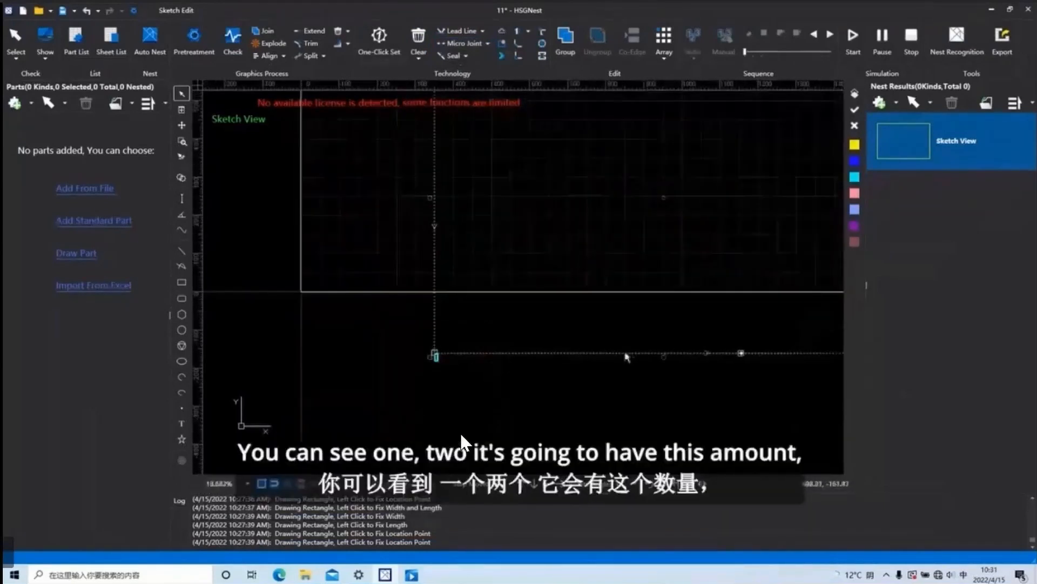
scroll(717, 281, up, 10)
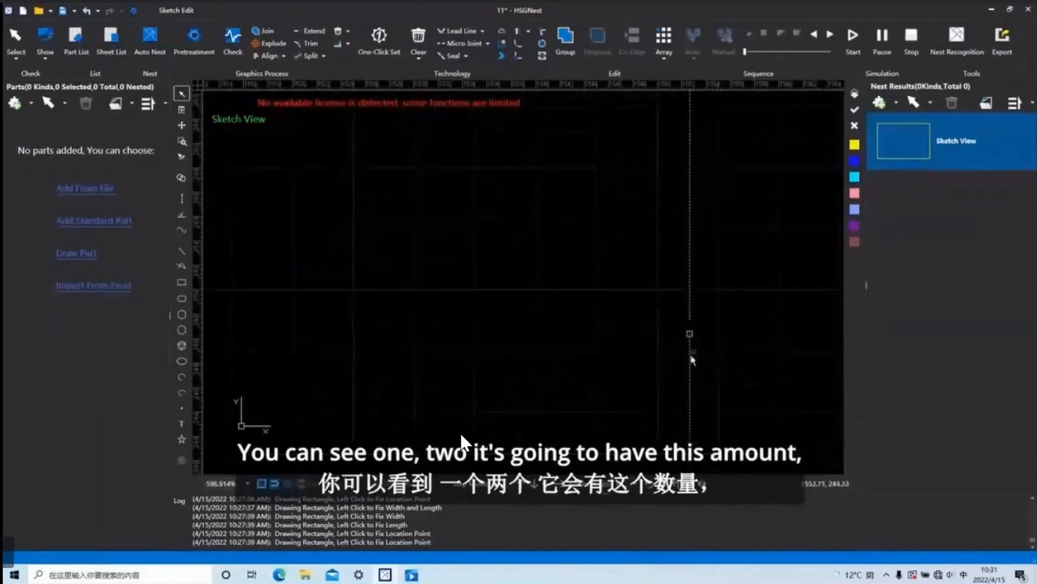
scroll(687, 353, down, 10)
middle_drag(672, 377, 633, 275)
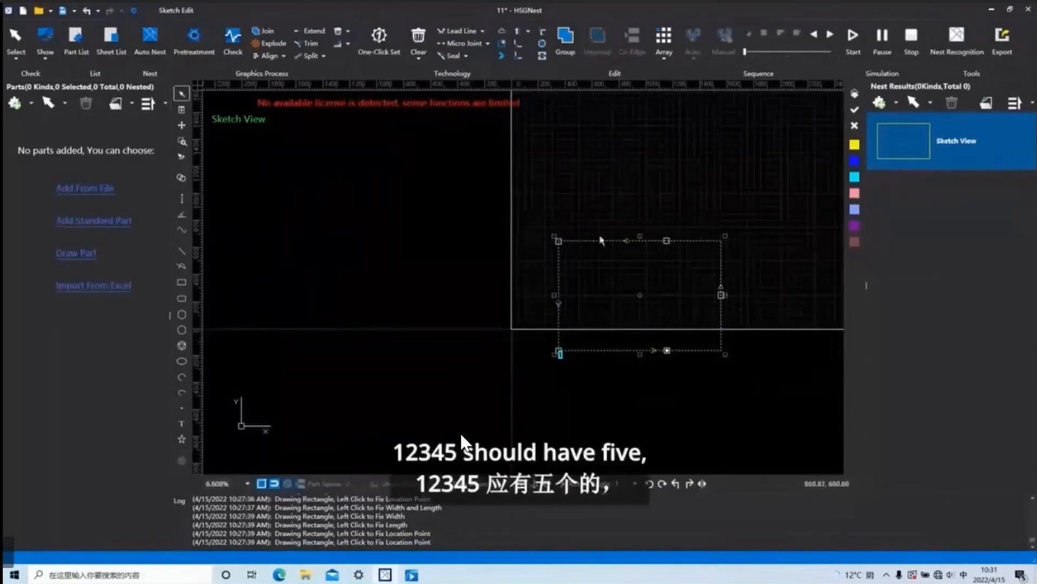
scroll(559, 246, up, 7)
scroll(558, 356, down, 5)
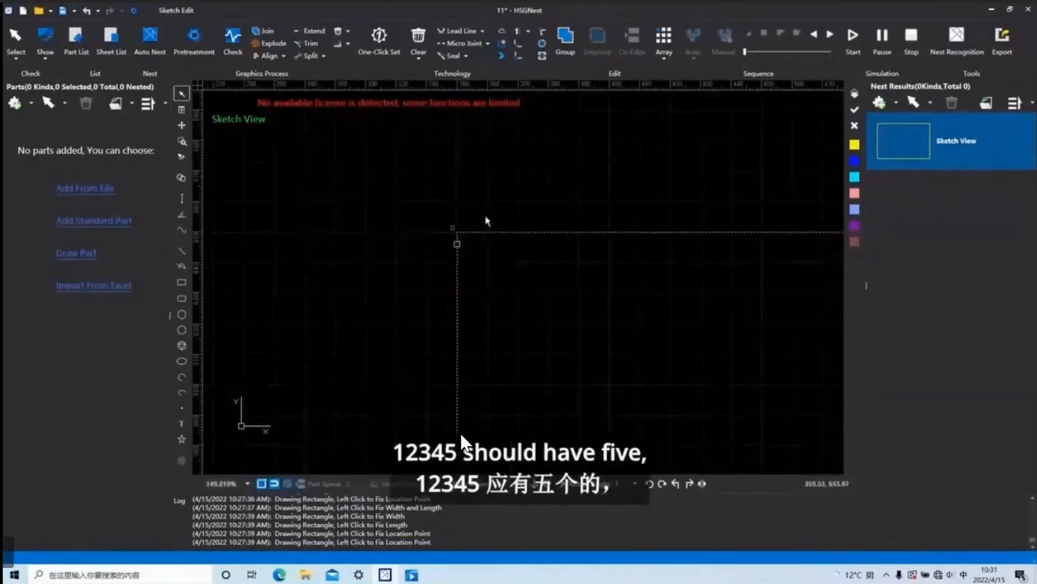
scroll(530, 238, up, 7)
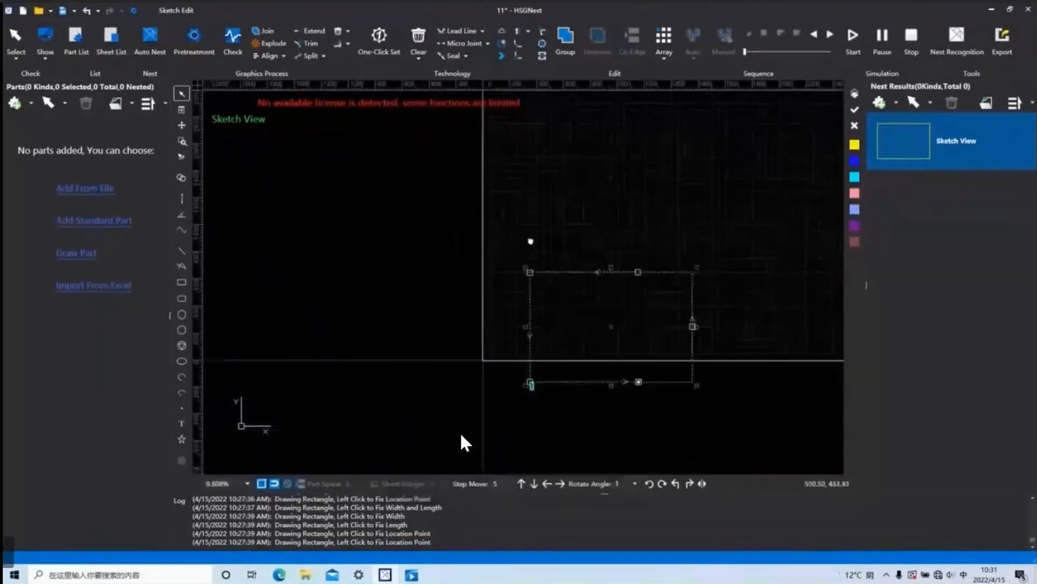
Add manual micro joints on the rectangle's top edge near its upper-right corner, keeping automatic start position modification enabled.
scroll(533, 289, down, 12)
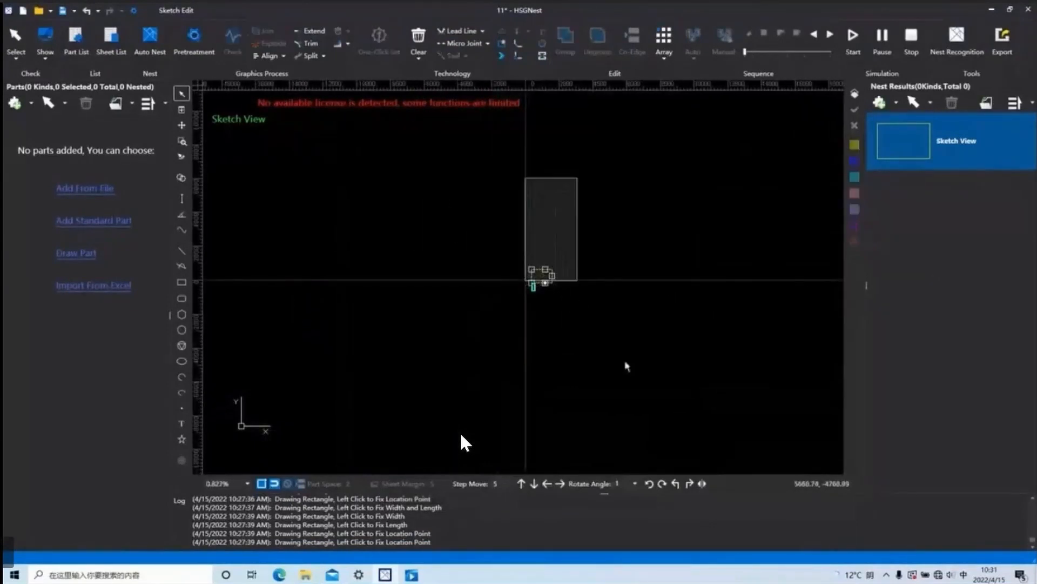
click(477, 46)
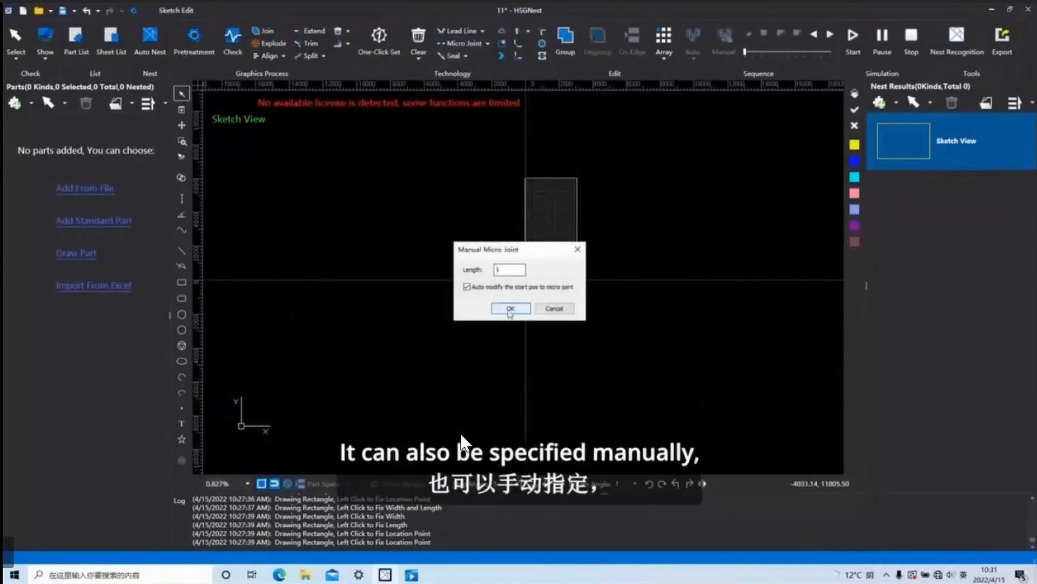
double_click(510, 270)
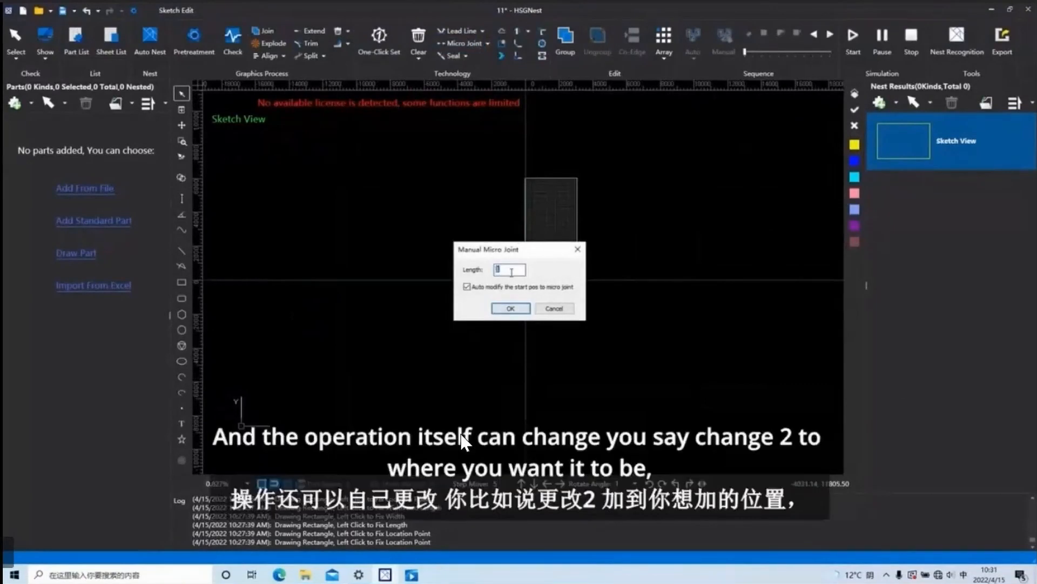
click(511, 308)
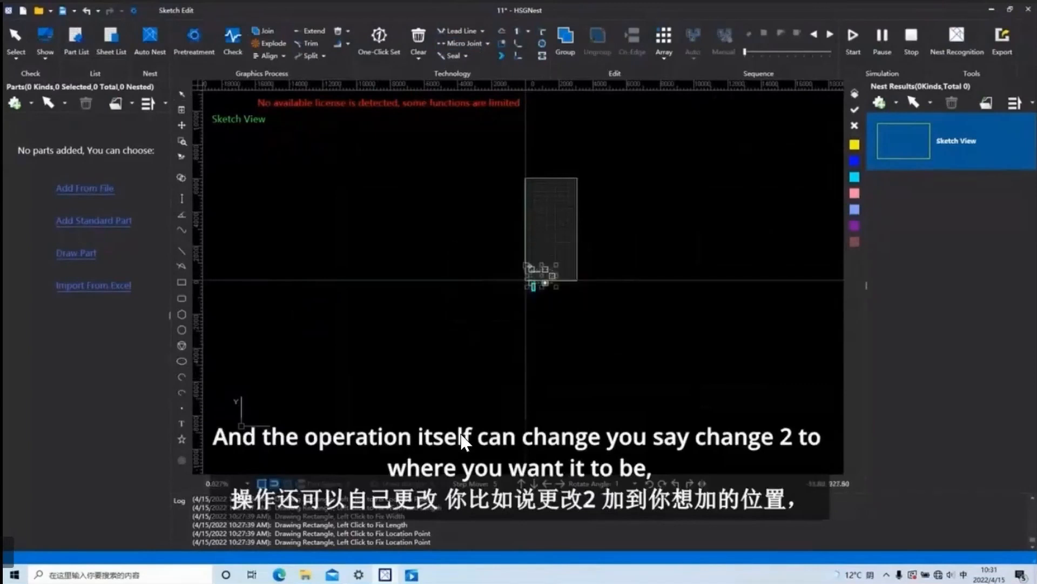
scroll(546, 289, up, 5)
scroll(555, 292, up, 4)
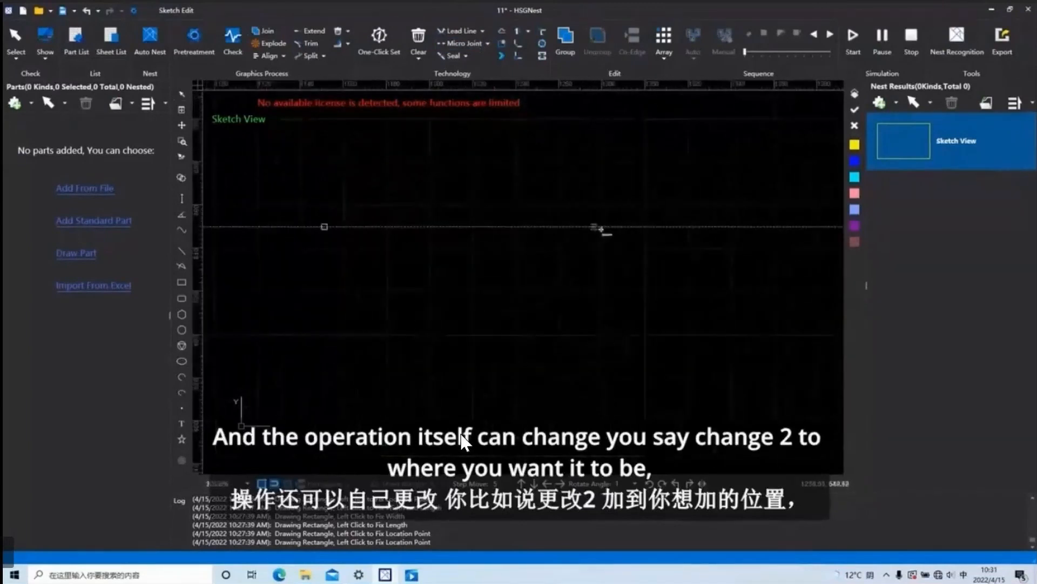
scroll(655, 227, up, 4)
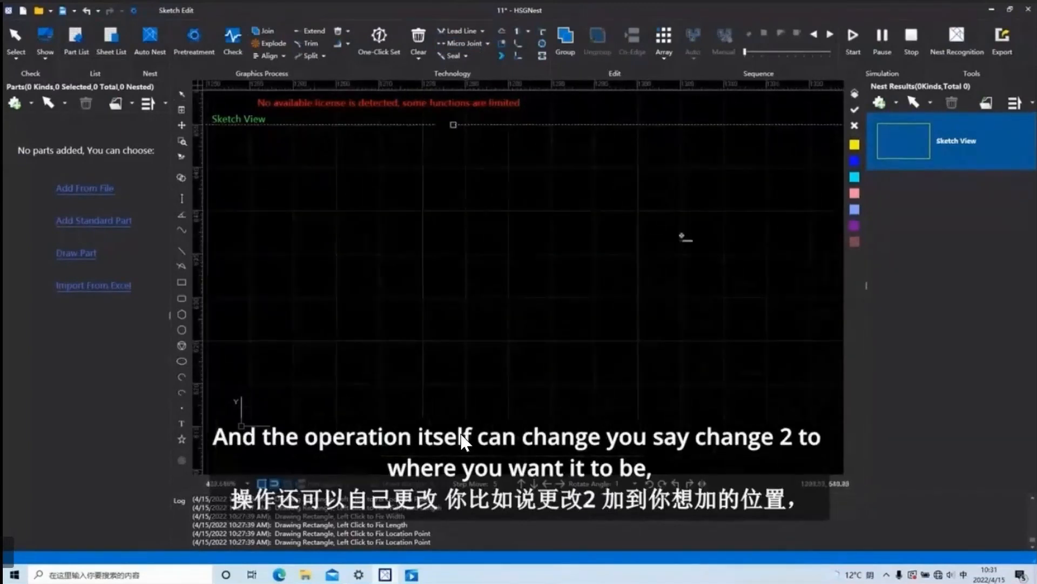
scroll(601, 269, down, 5)
key(Escape)
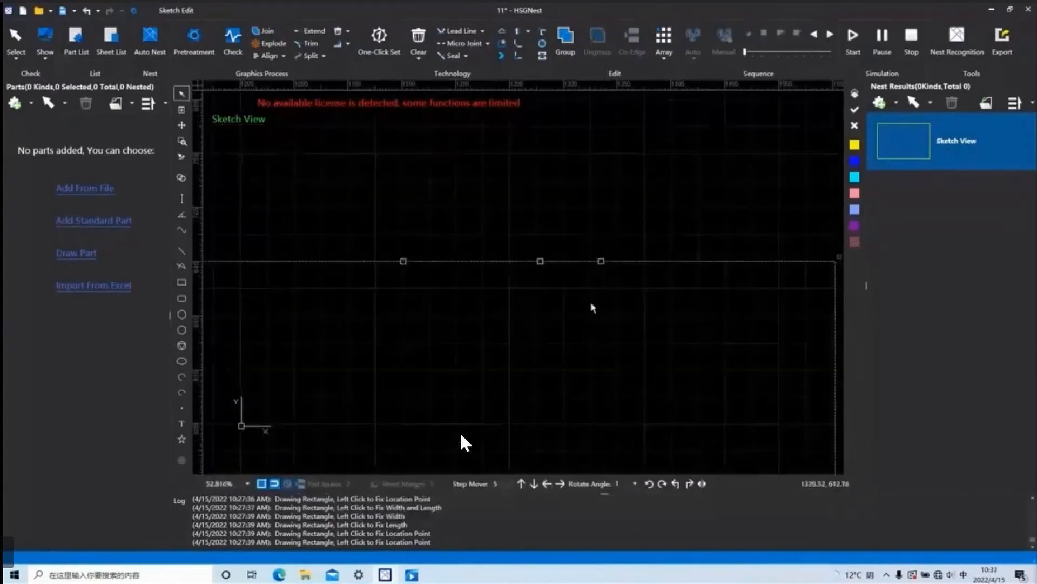
Review the automatic micro joint settings without applying them, and delete the rectangle from the sheet.
scroll(595, 304, down, 10)
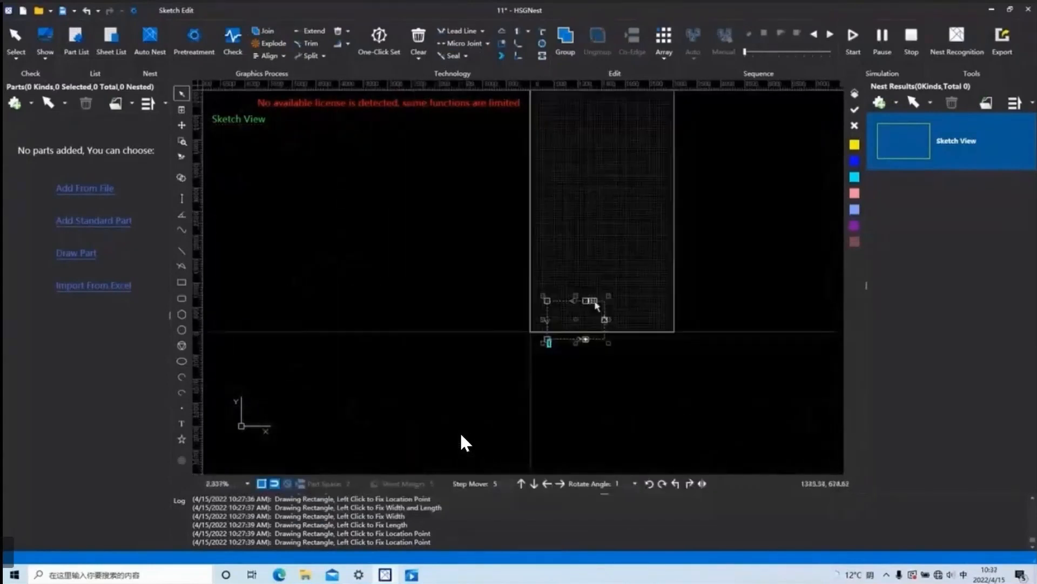
click(487, 45)
click(475, 56)
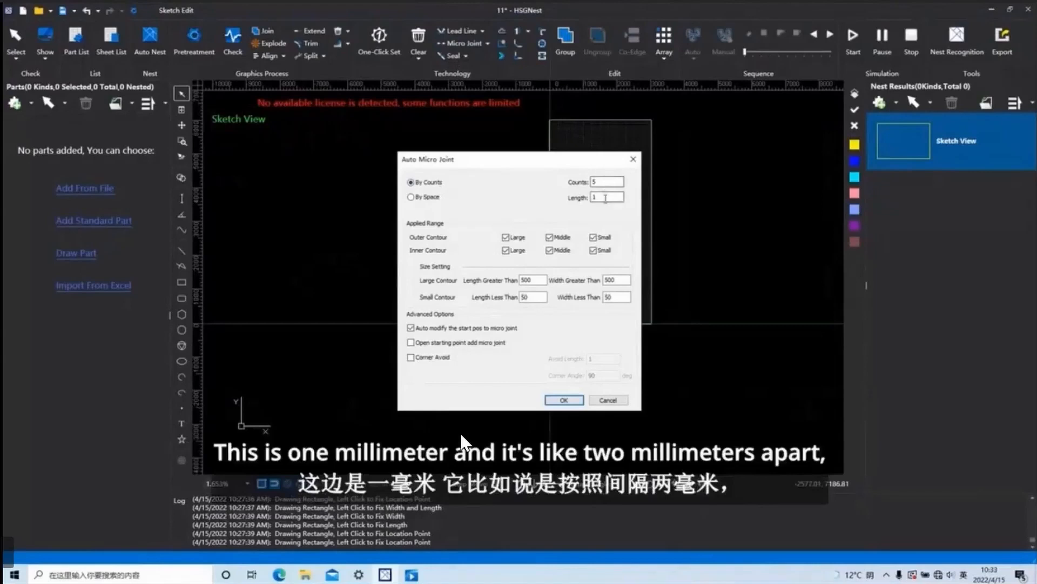
drag(612, 161, 494, 154)
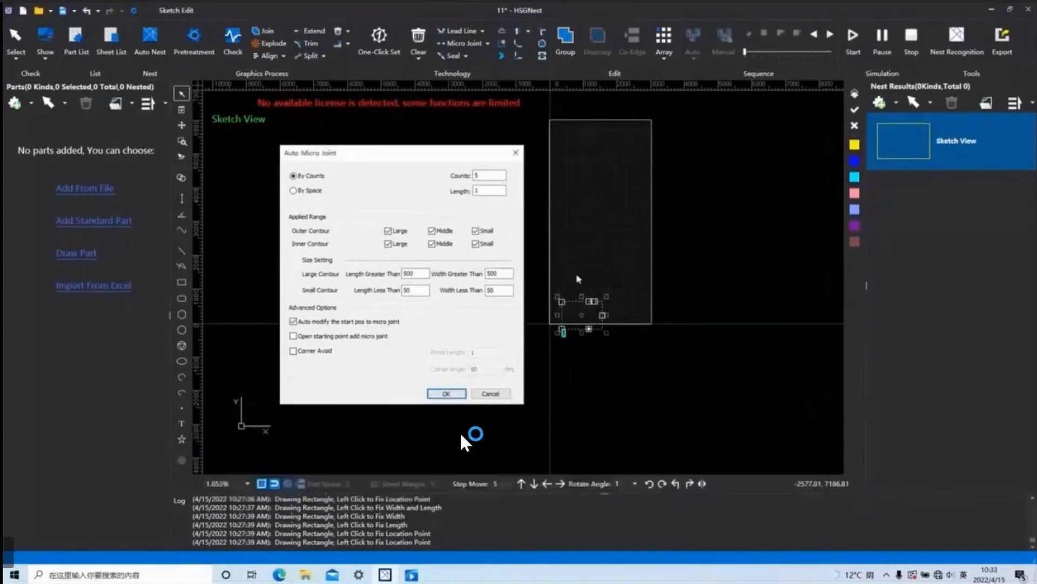
click(517, 154)
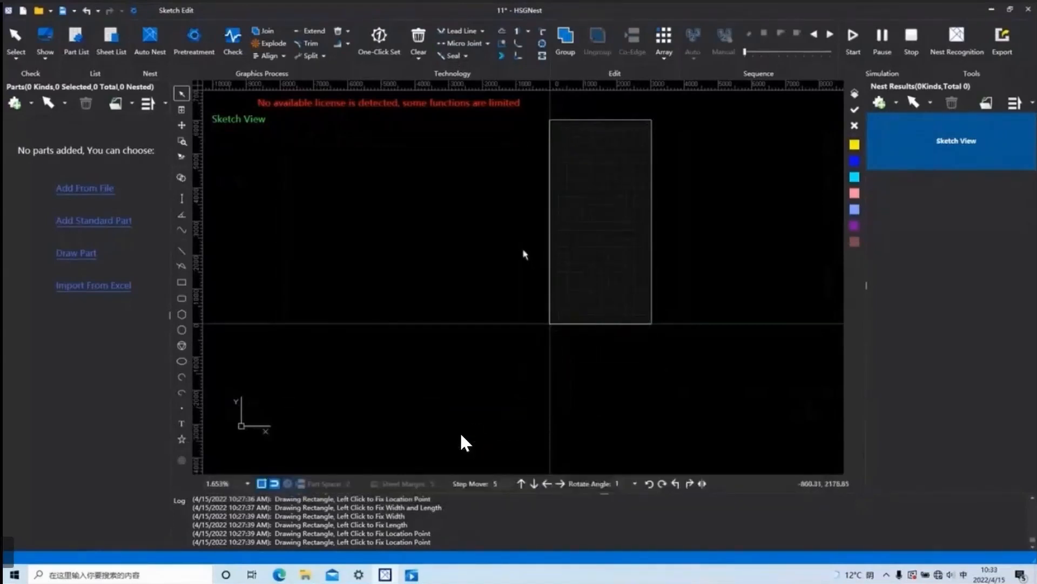
Draw a small plain rectangle in the lower part of the sheet and select it.
click(181, 298)
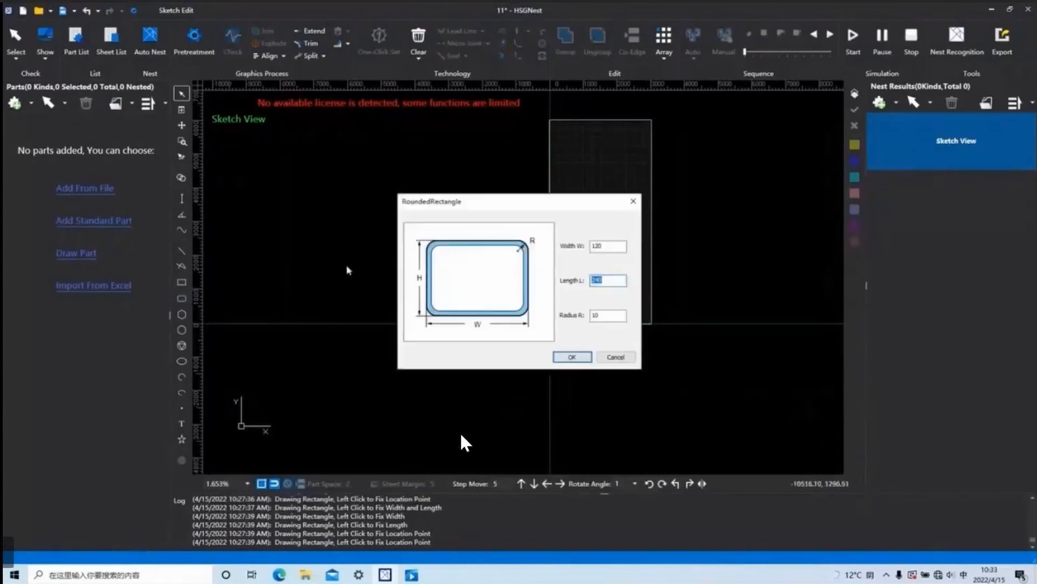
click(633, 201)
click(575, 271)
click(587, 280)
right_click(595, 299)
drag(602, 298, 568, 267)
Add automatic micro joints to the new rectangle by space, with space 5 and length 2.
click(466, 46)
key(Return)
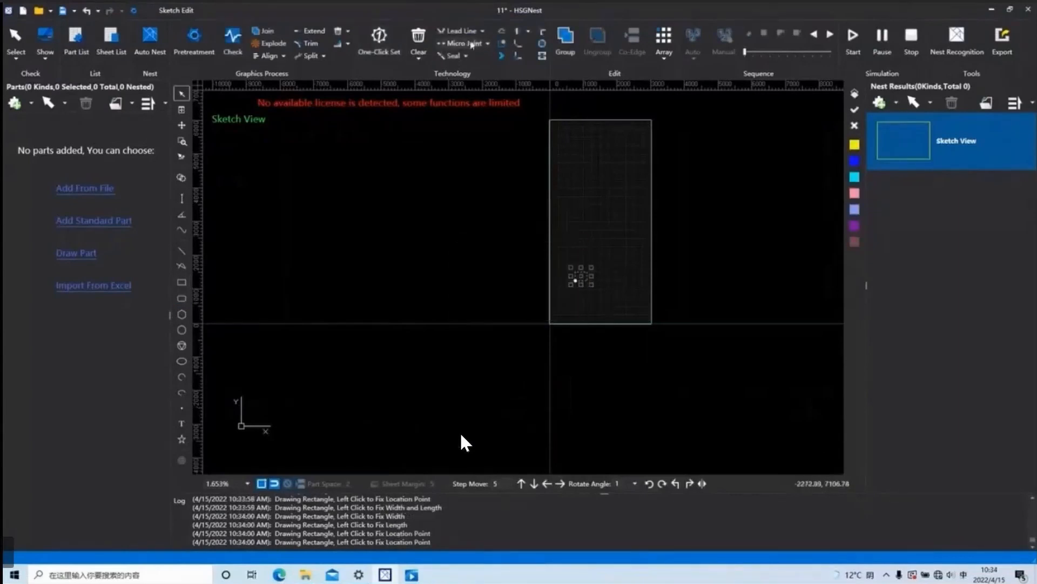
click(488, 44)
click(465, 58)
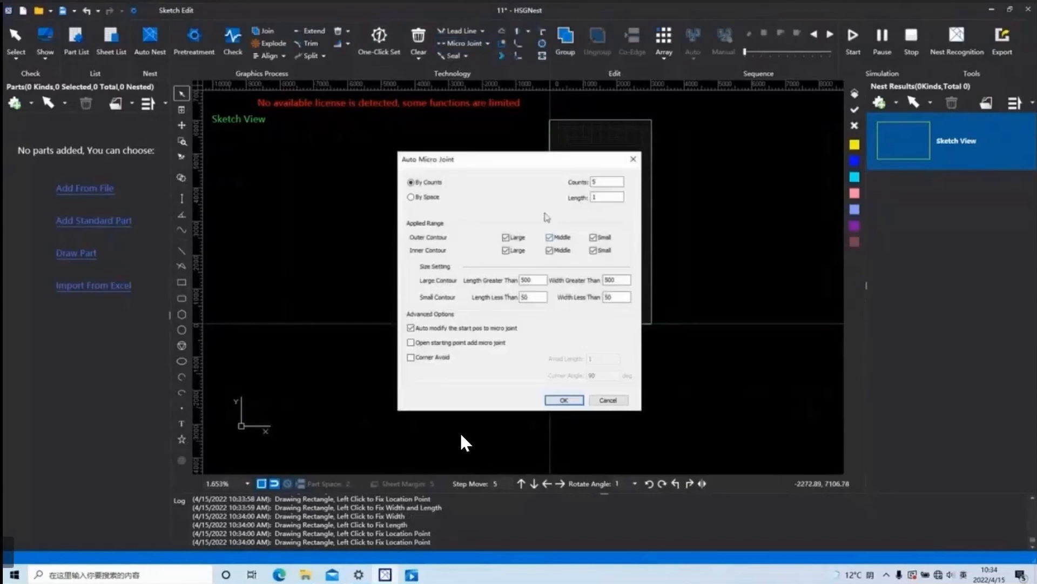
click(421, 197)
click(600, 197)
key(BackSpace)
text(2)
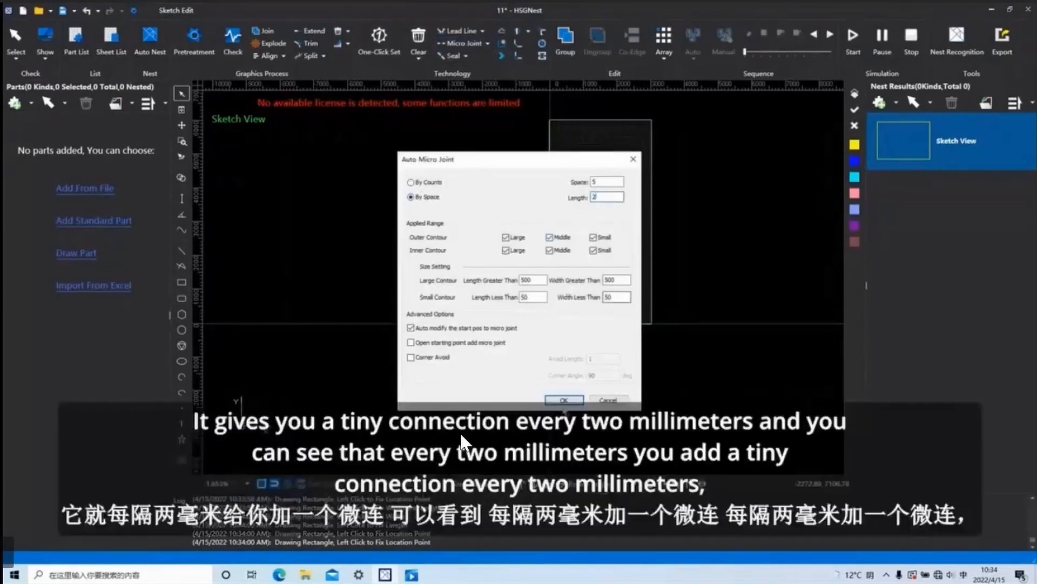
click(564, 400)
scroll(531, 341, up, 3)
scroll(531, 342, up, 5)
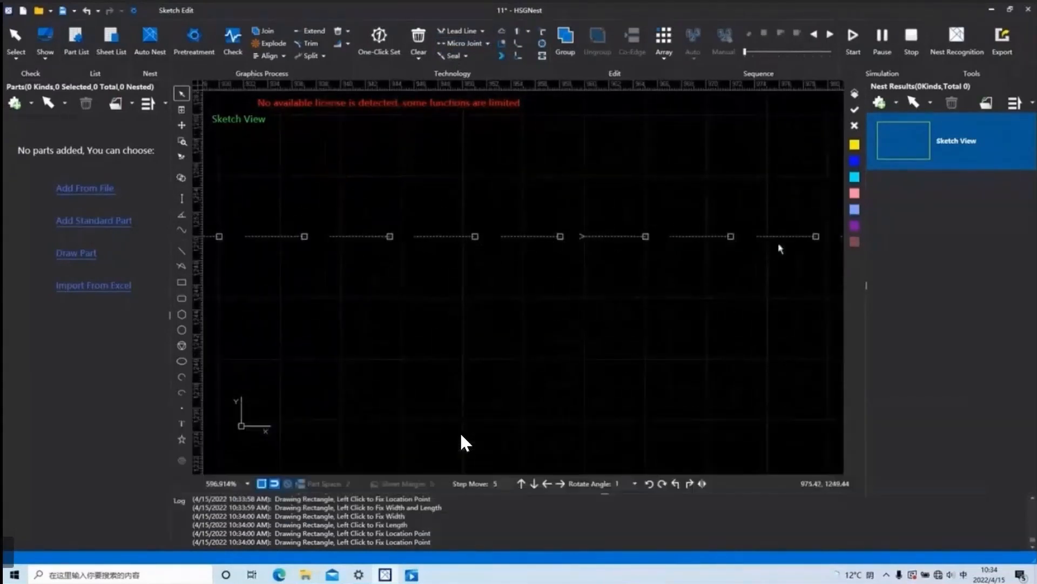
Review the contour size settings for automatic micro joints and enable Corner Avoid.
scroll(523, 247, down, 5)
click(489, 44)
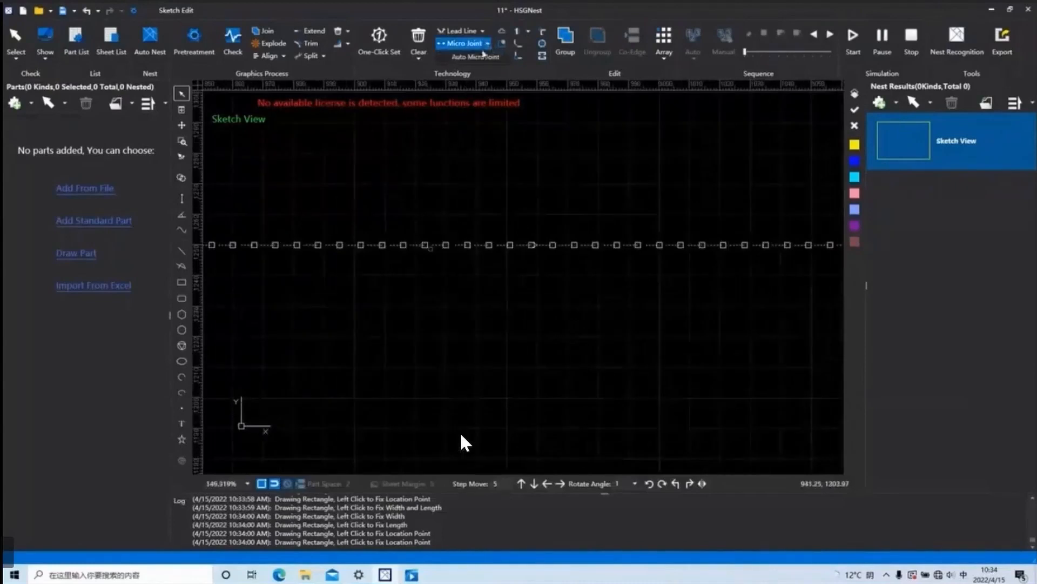
click(483, 60)
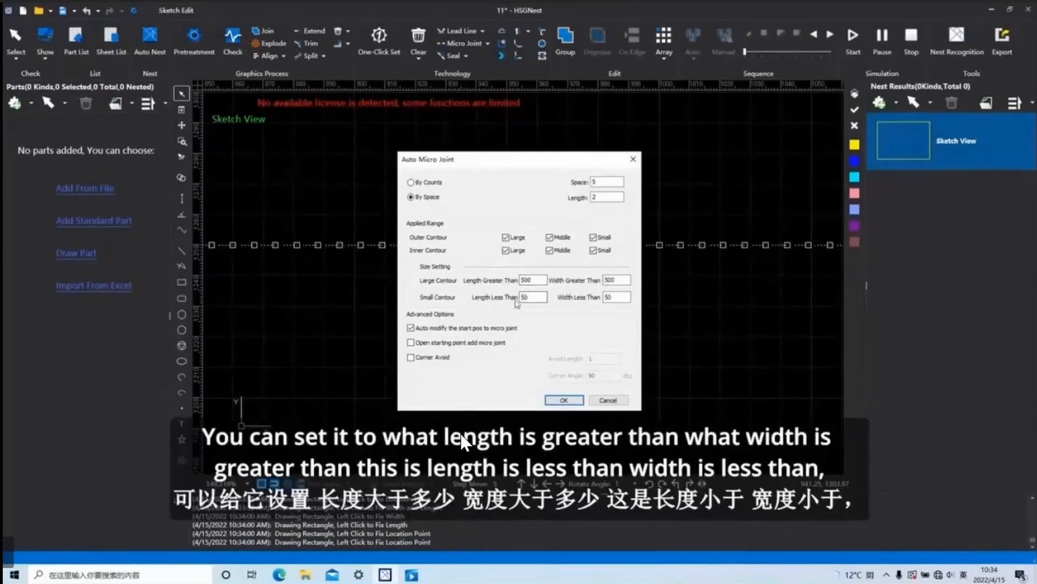
click(533, 297)
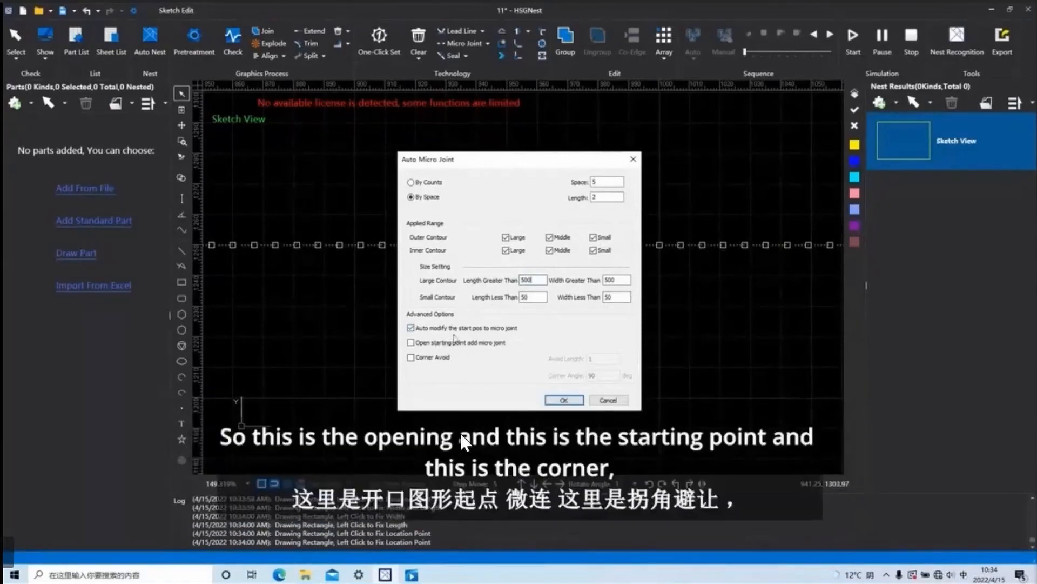
click(411, 358)
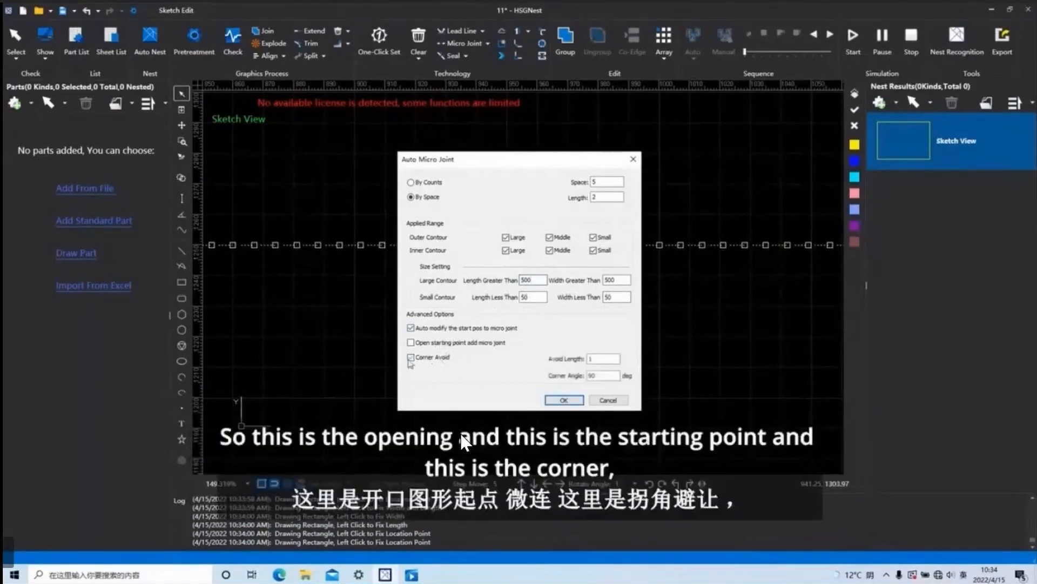
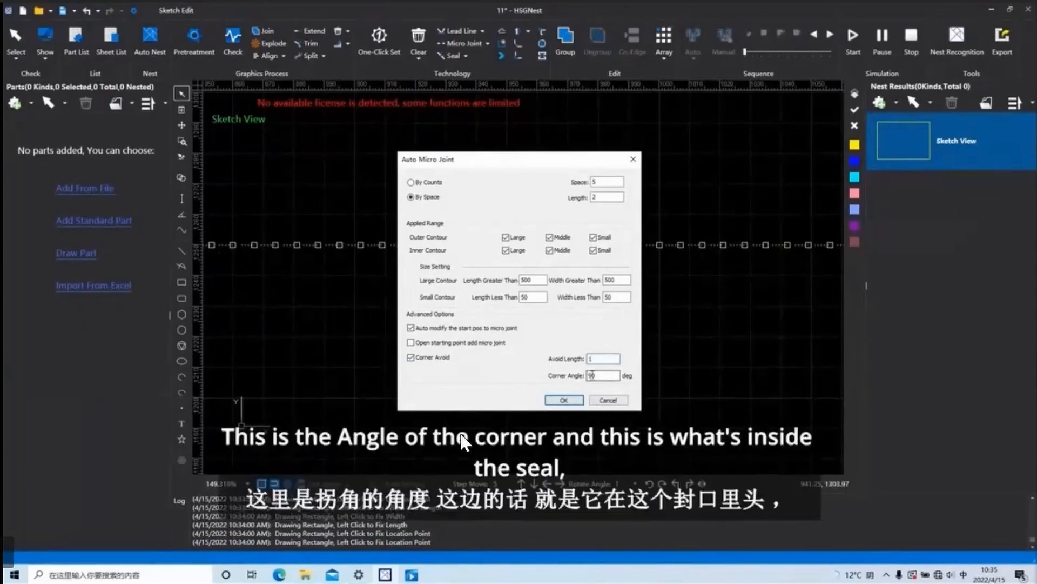
Apply the automatic micro joints to the rectangle with Corner Avoid at Avoid Length 1 and Corner Angle 90.
click(562, 401)
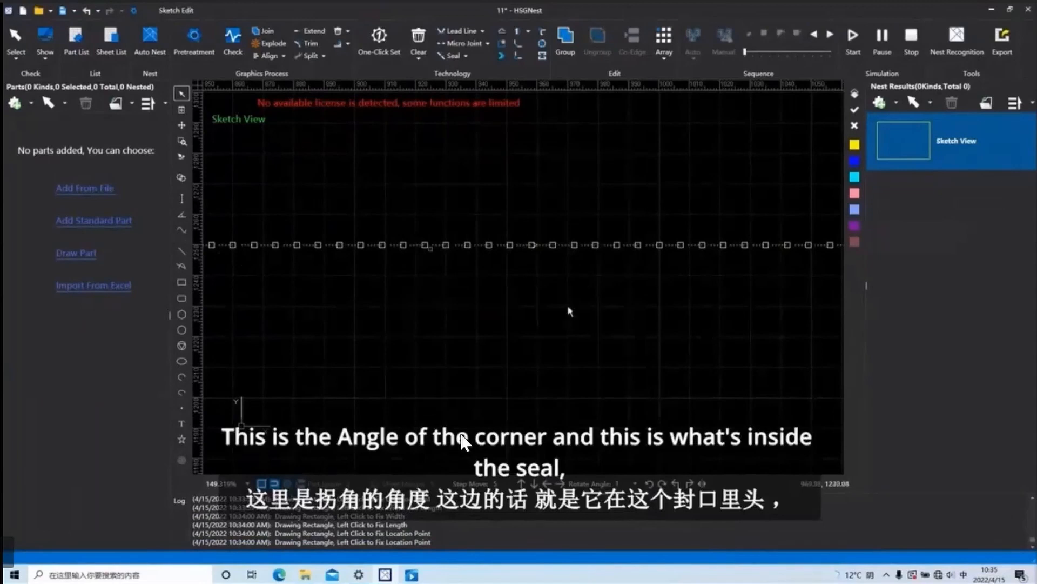
scroll(569, 311, down, 2)
scroll(549, 300, down, 3)
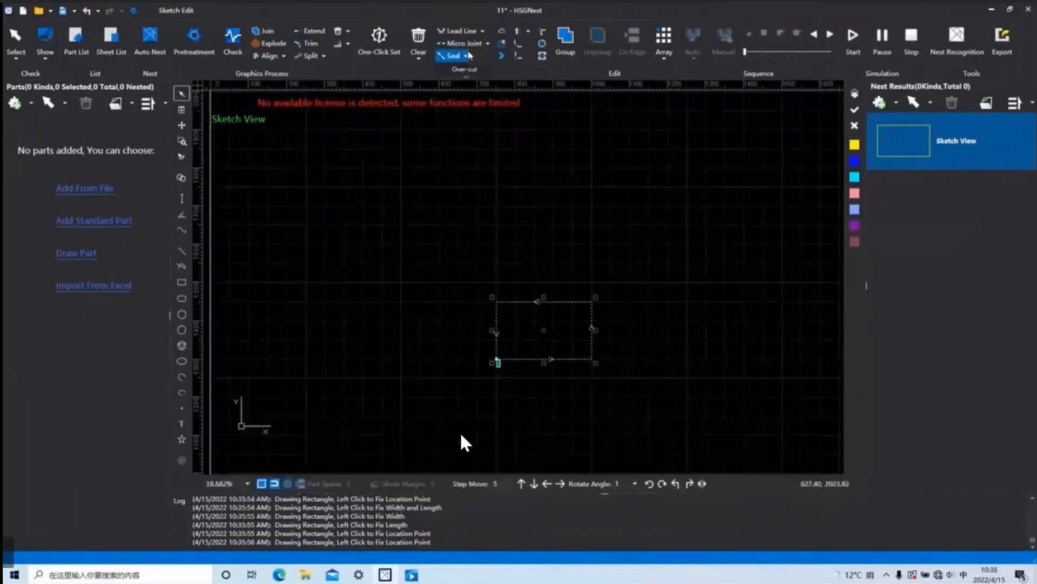
Add a seal gap of size 2 at the selected rectangle's starting corner.
click(451, 56)
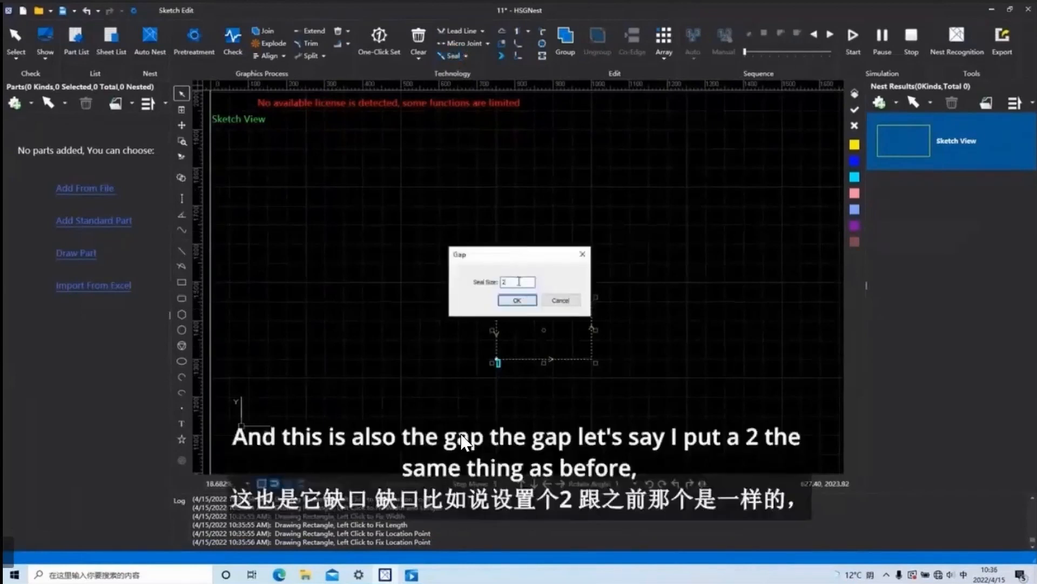
click(516, 301)
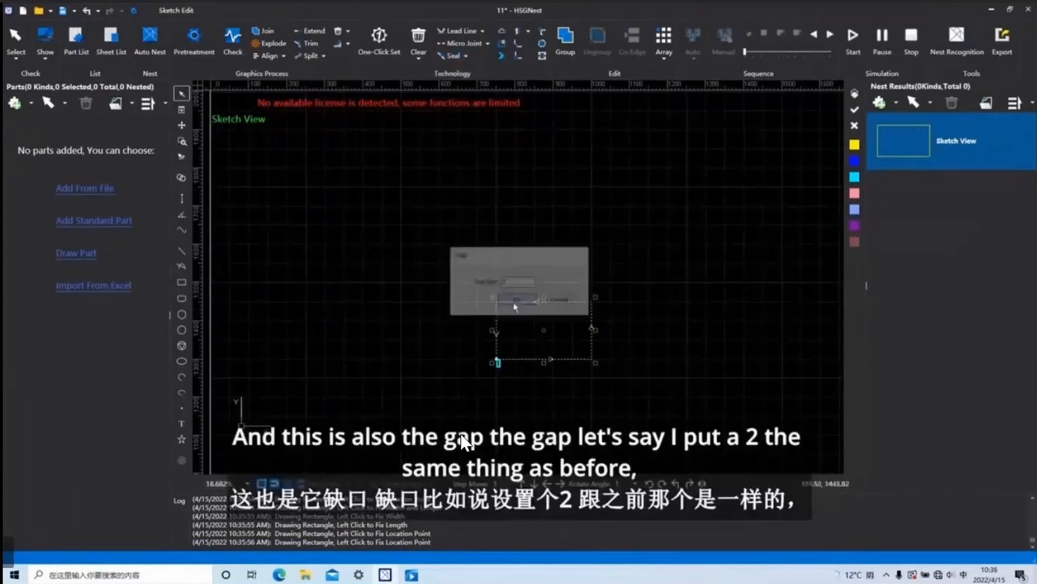
scroll(492, 351, up, 10)
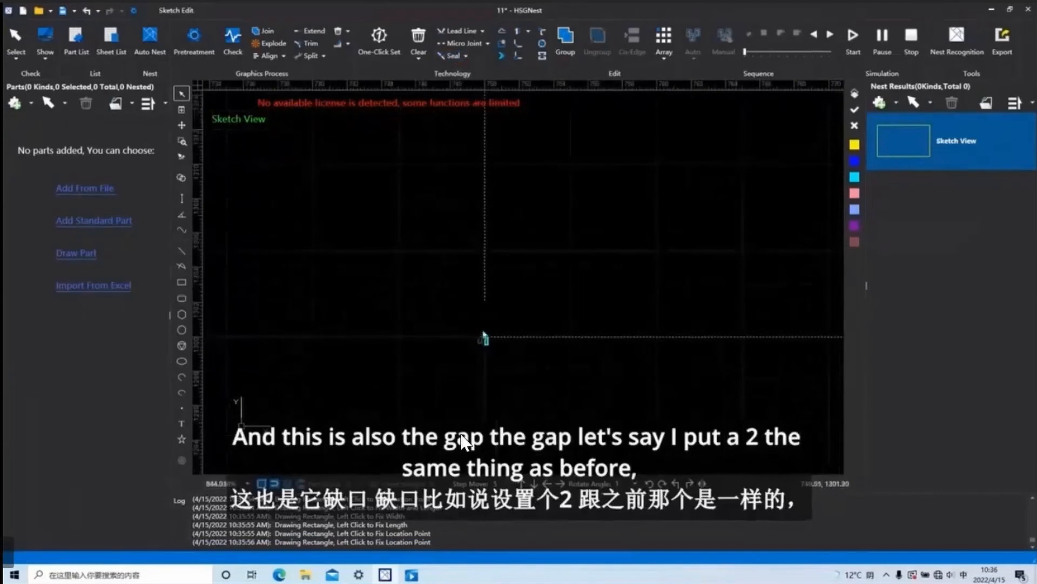
Apply an over-cut seal of size 3 to the rectangle and inspect it at the starting corner.
click(465, 57)
click(469, 69)
click(508, 282)
text(3)
click(516, 300)
scroll(503, 373, up, 5)
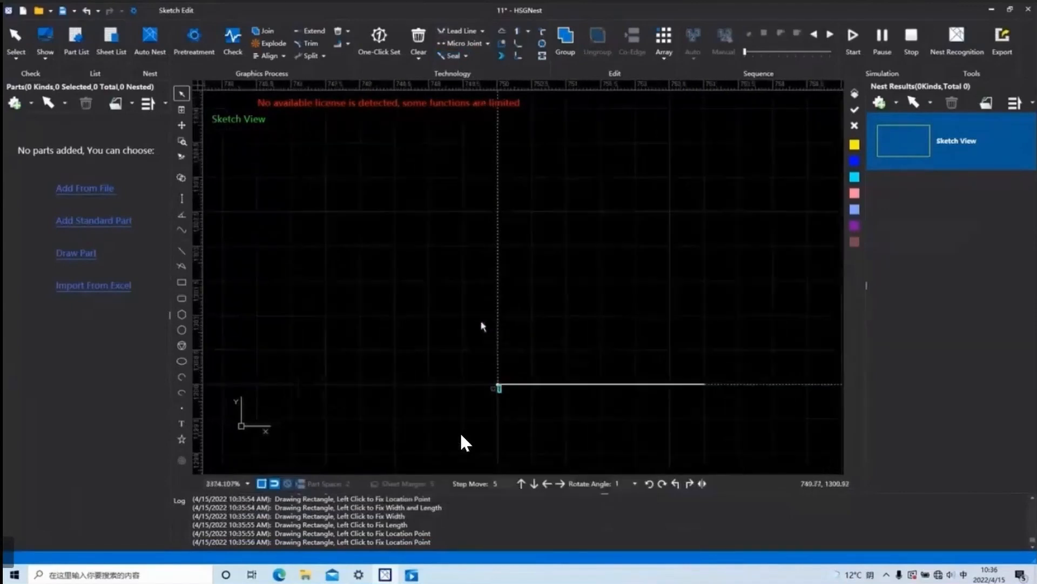
scroll(518, 405, down, 2)
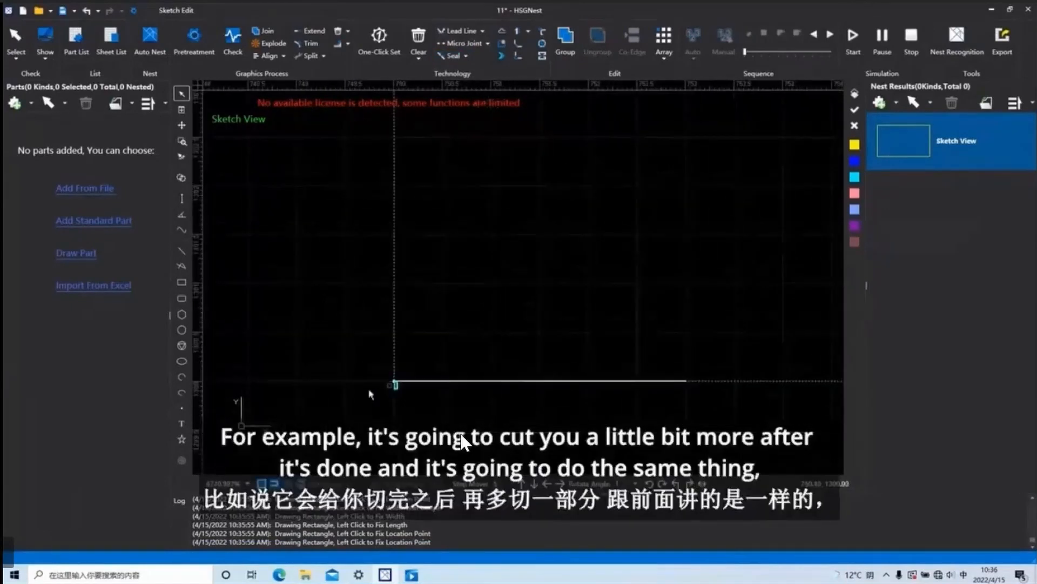
scroll(573, 358, down, 2)
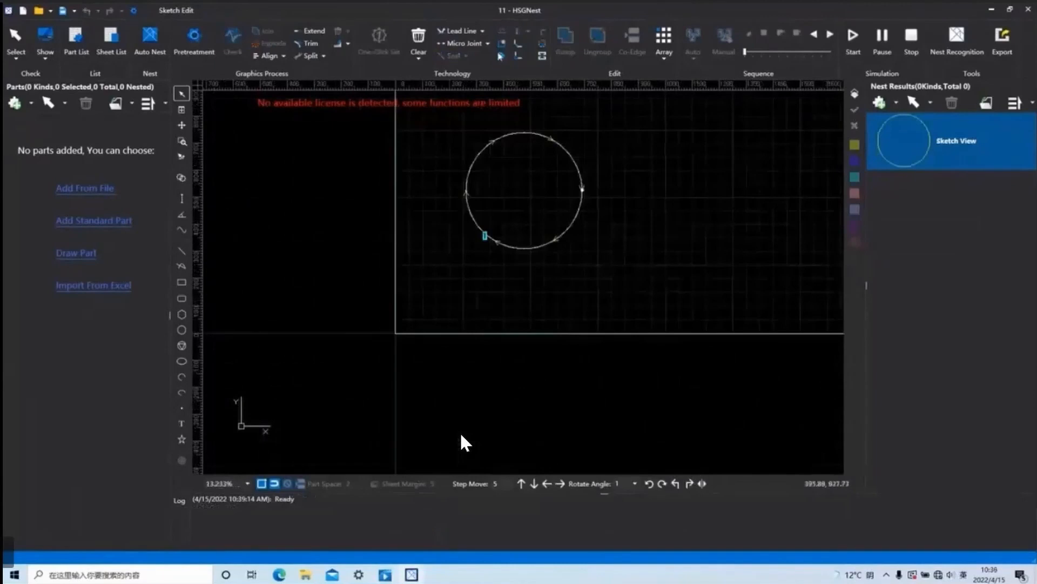
Review the Contour Offset types available for the selected circle, including Unfill:shrink,Fill:expand.
scroll(570, 223, down, 2)
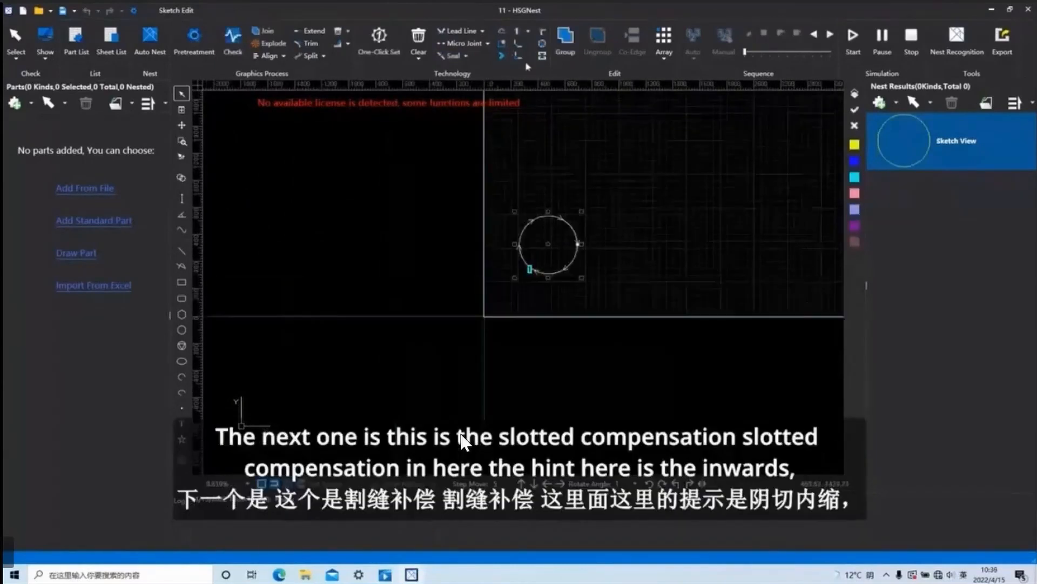
click(504, 32)
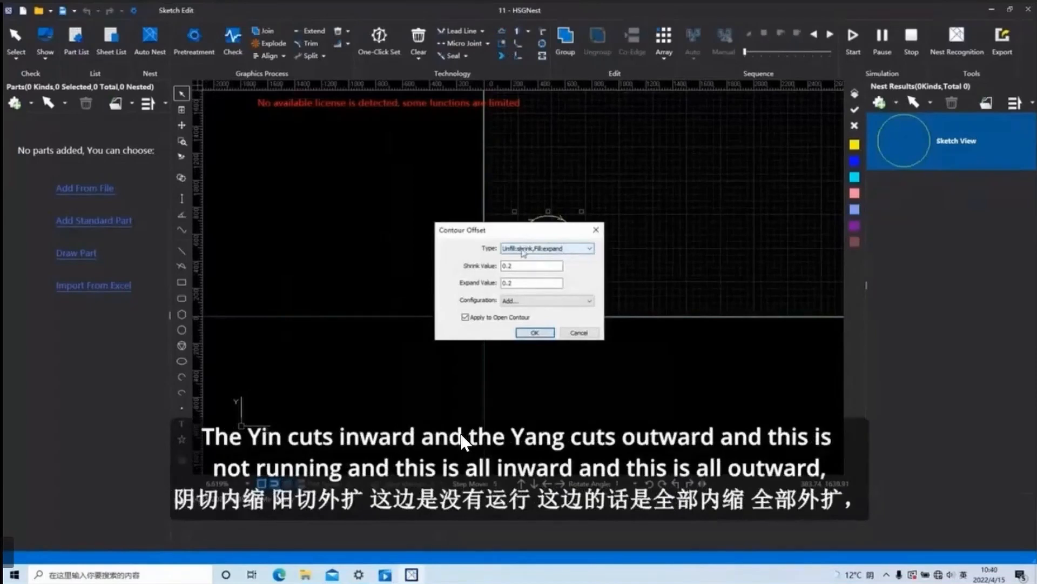
click(561, 250)
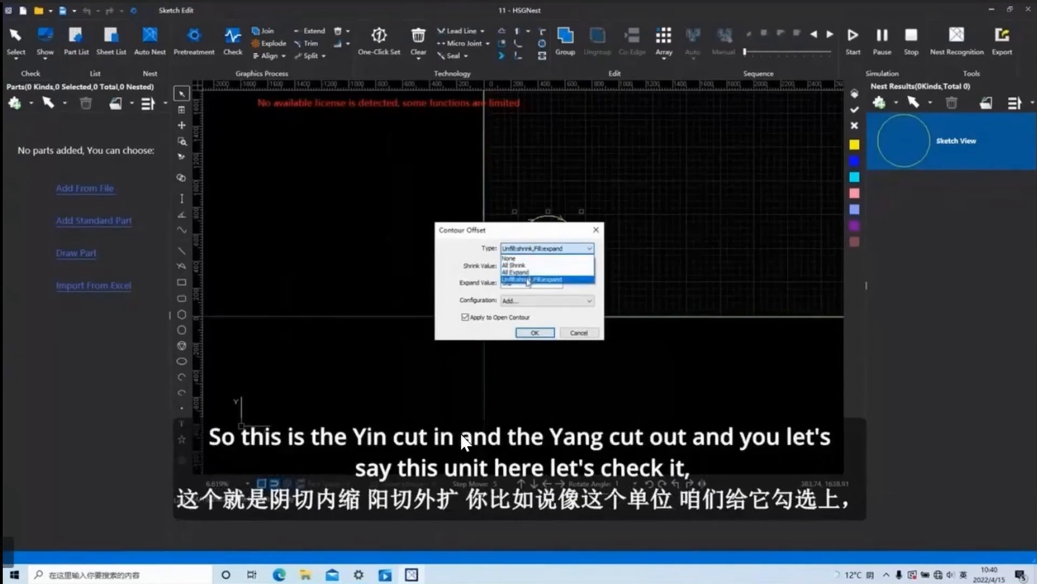
click(554, 279)
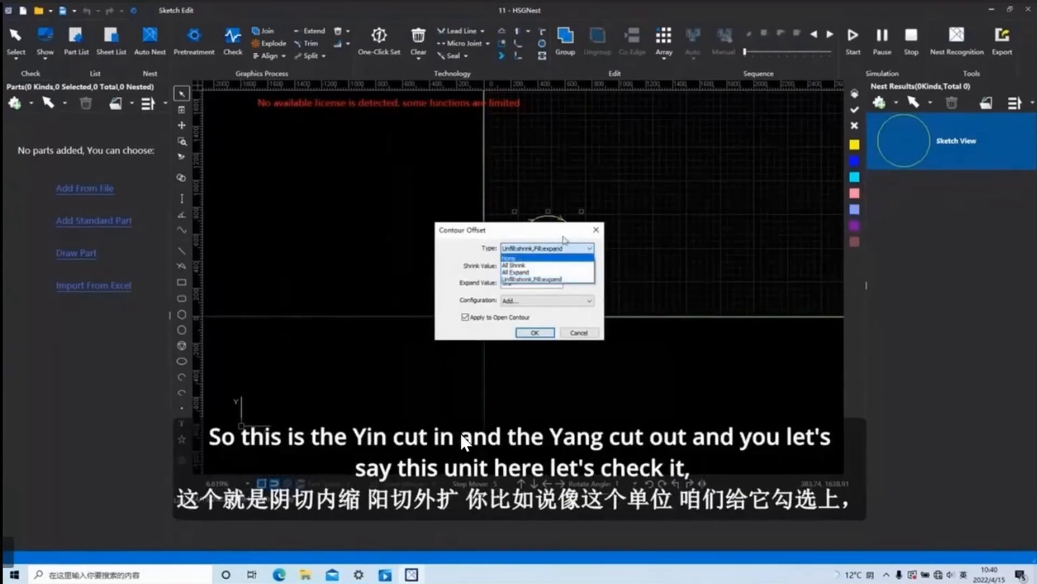
key(Return)
scroll(551, 252, up, 5)
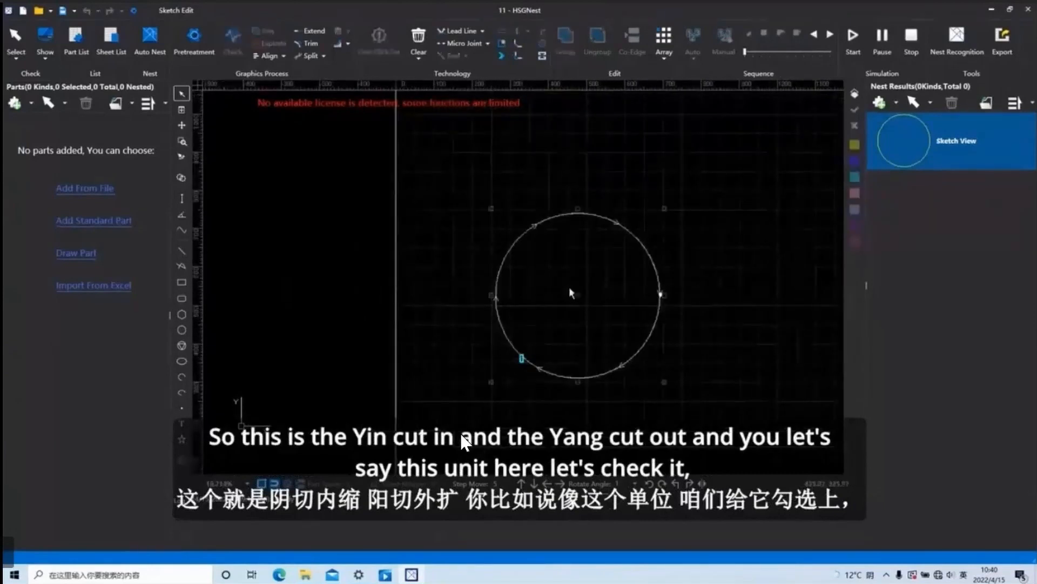
Apply an All Shrink contour offset of 0.2 to the selected circle and inspect its outline.
click(502, 33)
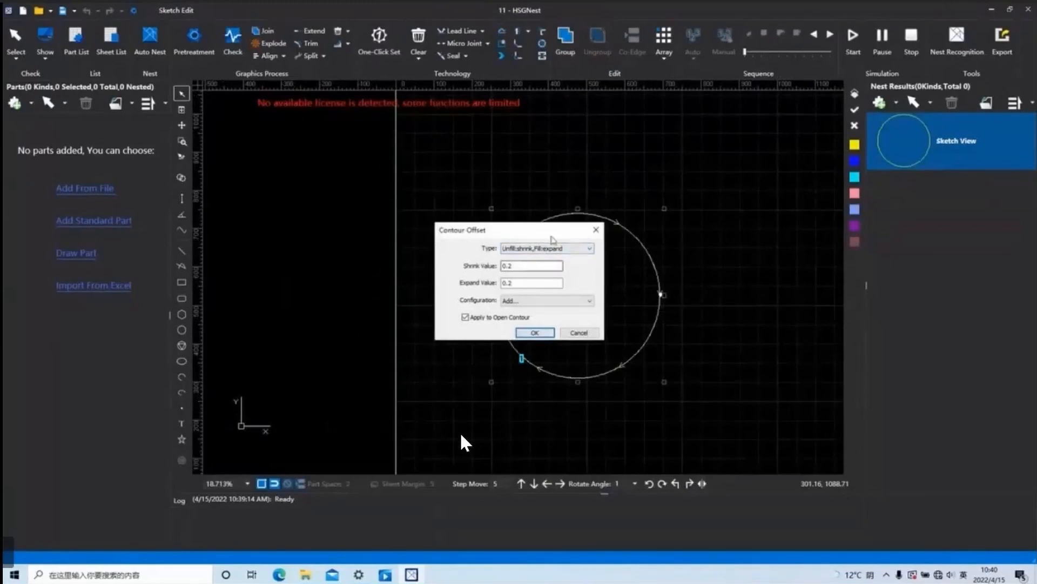
click(566, 248)
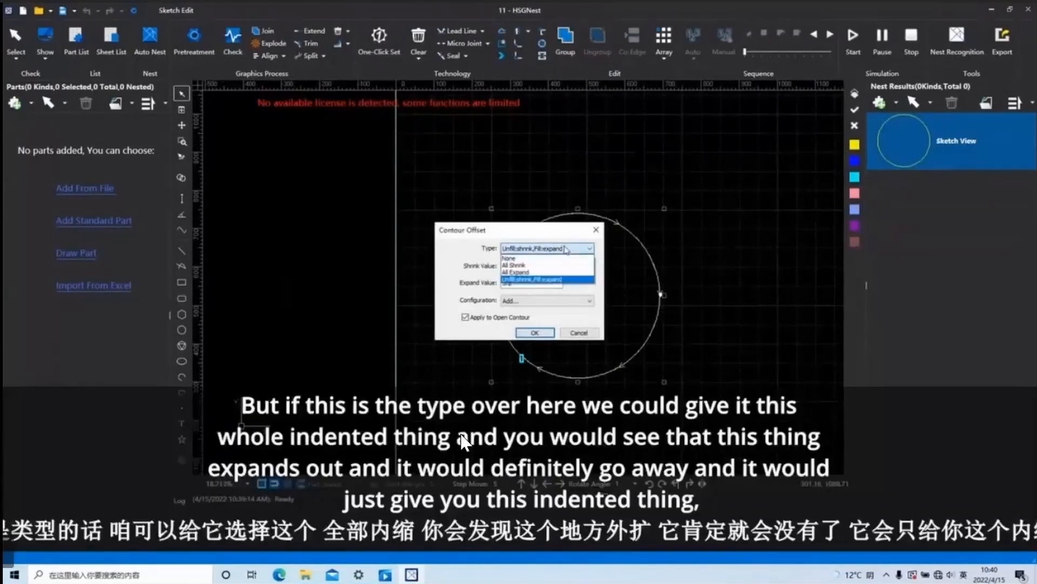
click(532, 266)
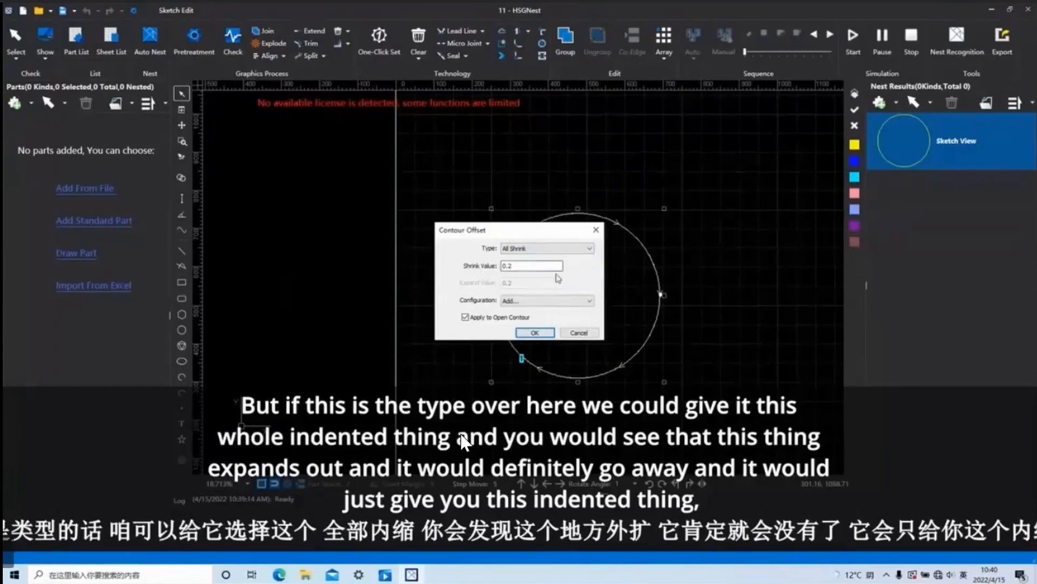
click(535, 333)
scroll(626, 250, up, 10)
scroll(738, 240, up, 15)
scroll(706, 219, down, 18)
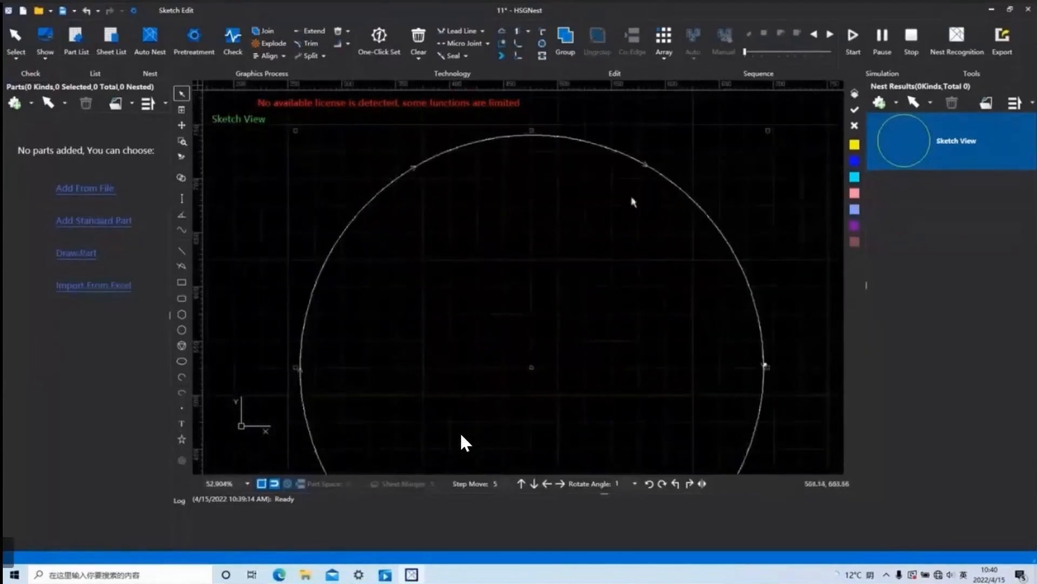
scroll(639, 226, down, 4)
Replace the circle with a newly drawn one near the sheet's lower-left corner and select it.
right_click(631, 279)
click(702, 164)
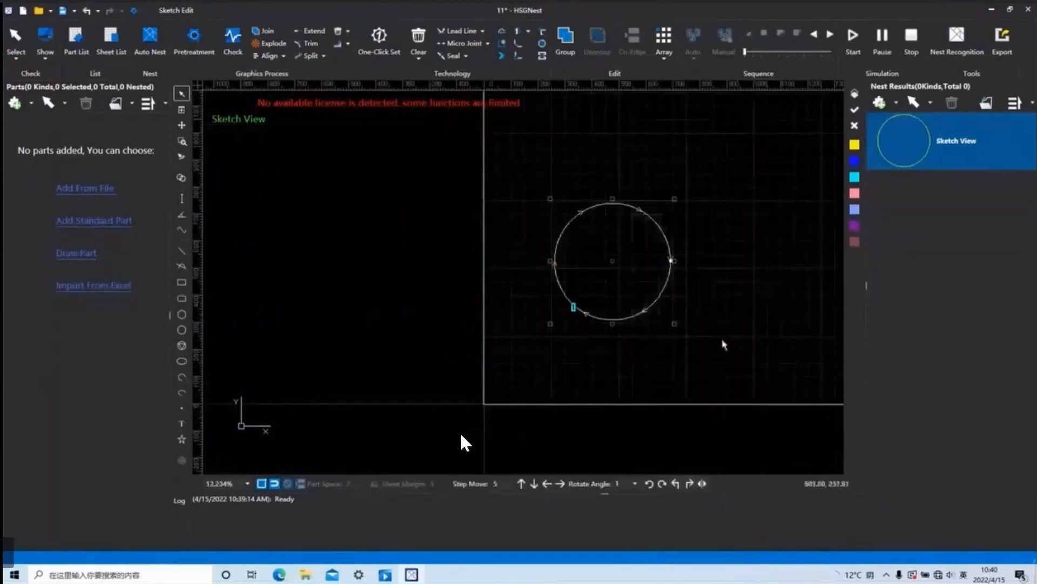
key(Delete)
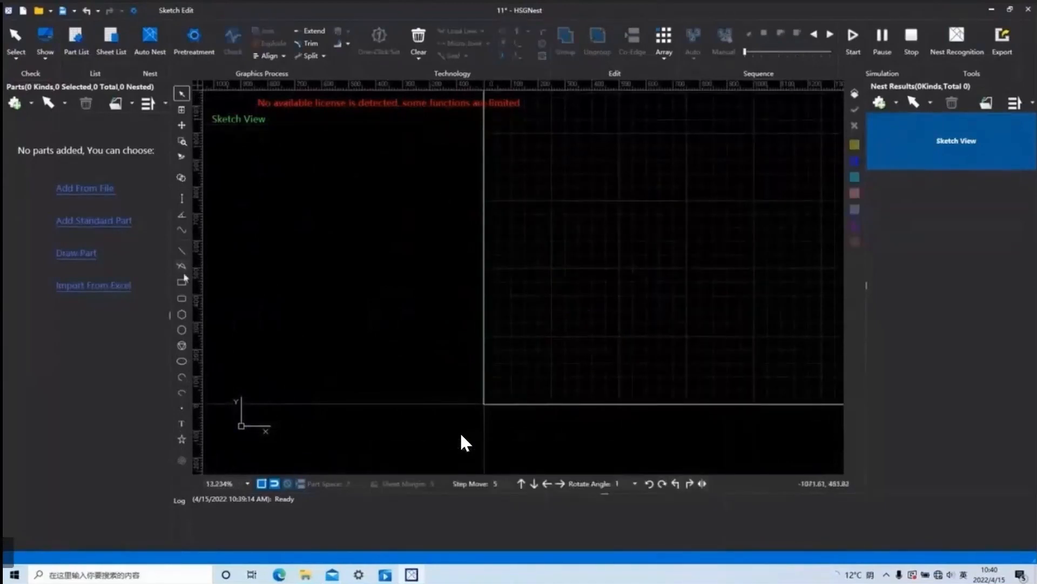
click(181, 329)
click(618, 250)
click(667, 280)
scroll(632, 275, up, 2)
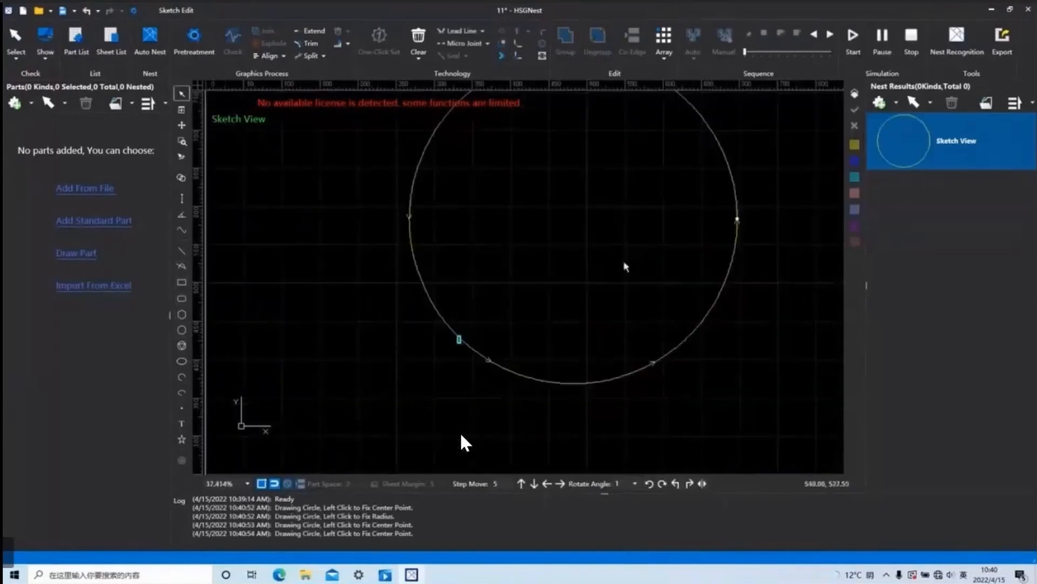
click(663, 356)
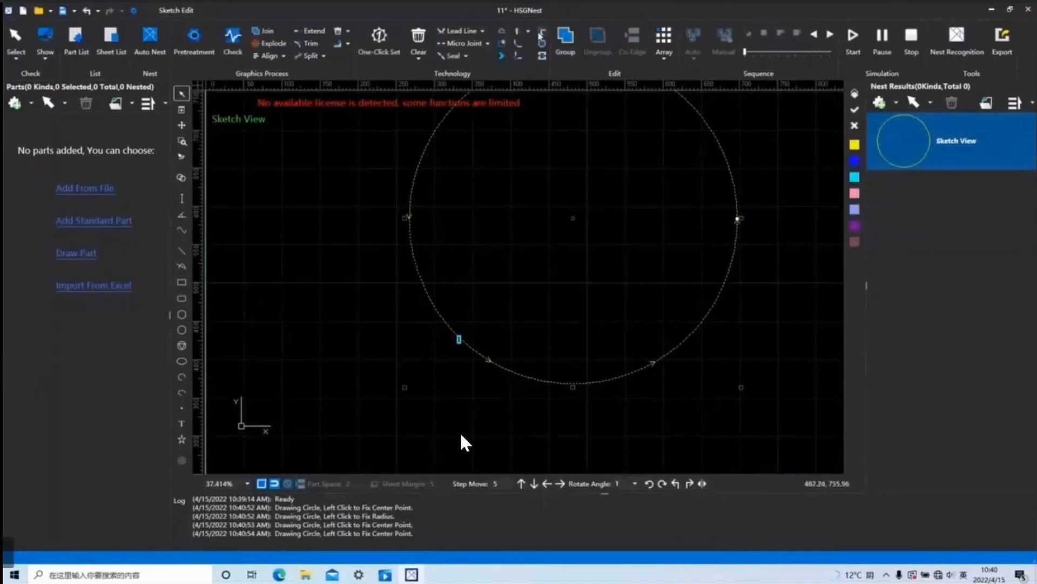
Shrink the new circle's contour by 0.2 with All Shrink and inspect the spacing between the two outlines.
click(501, 32)
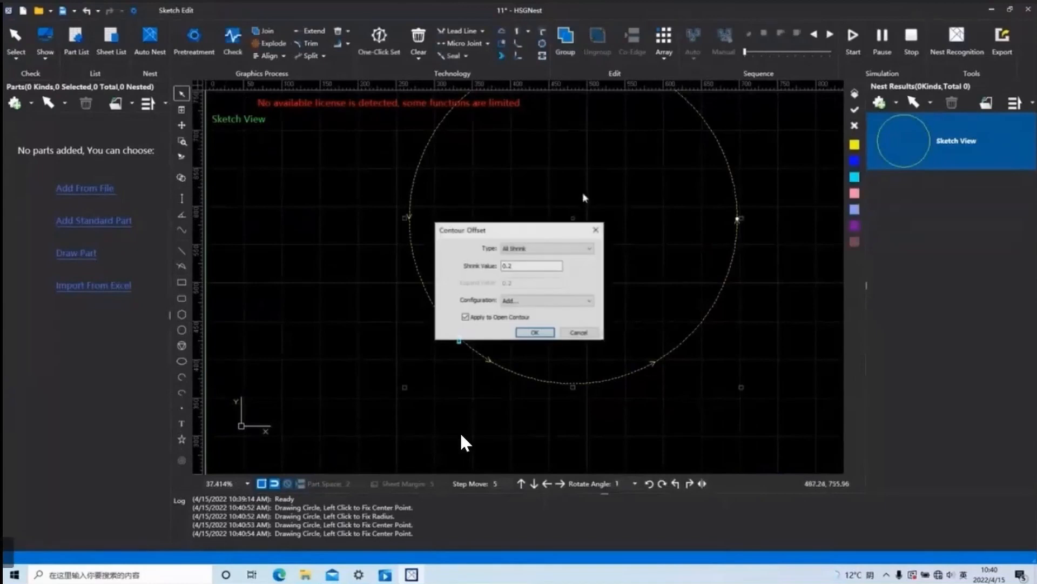
click(535, 335)
scroll(703, 270, up, 10)
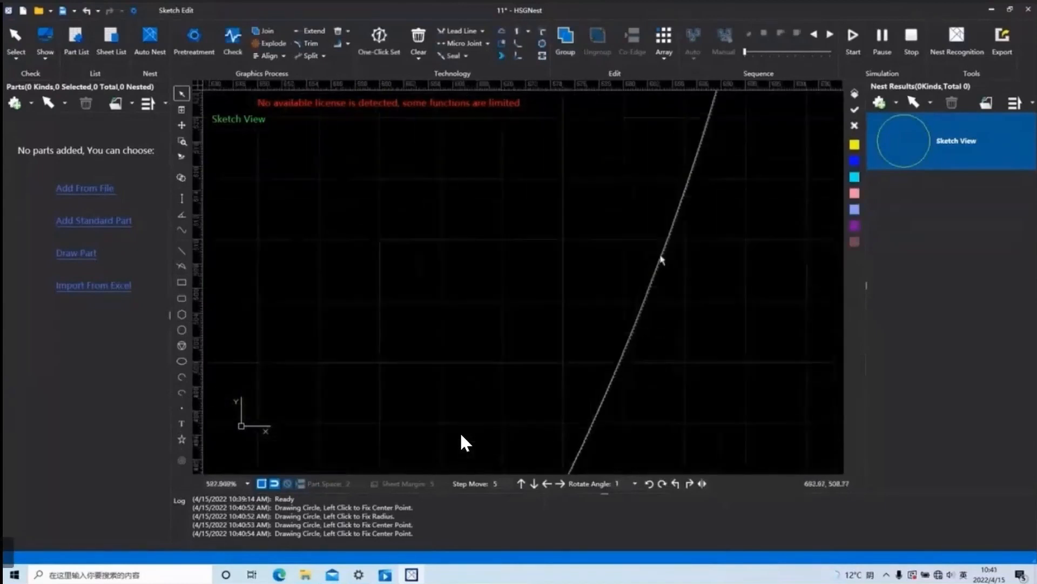
scroll(661, 260, up, 8)
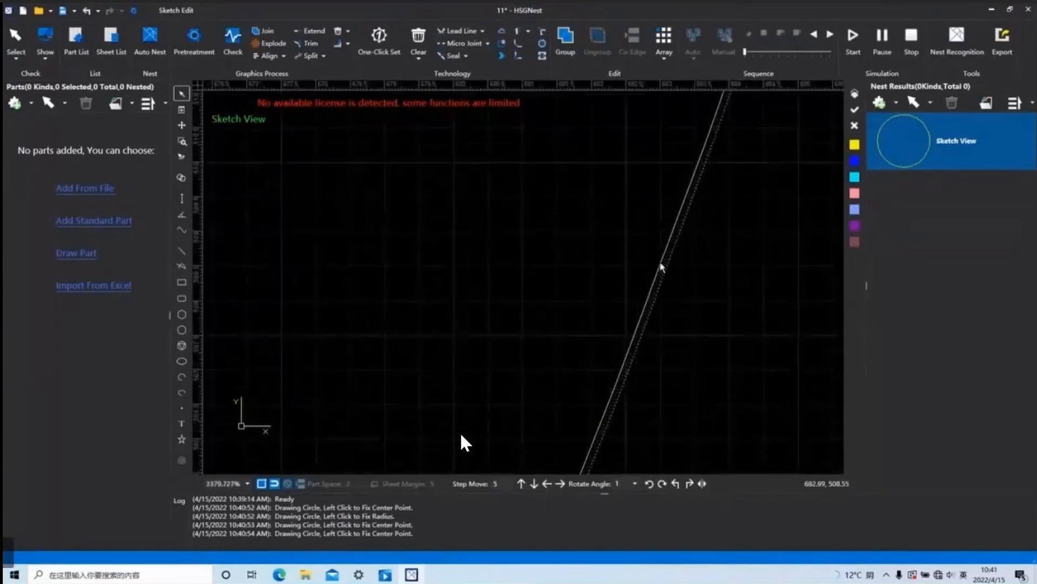
scroll(664, 254, up, 4)
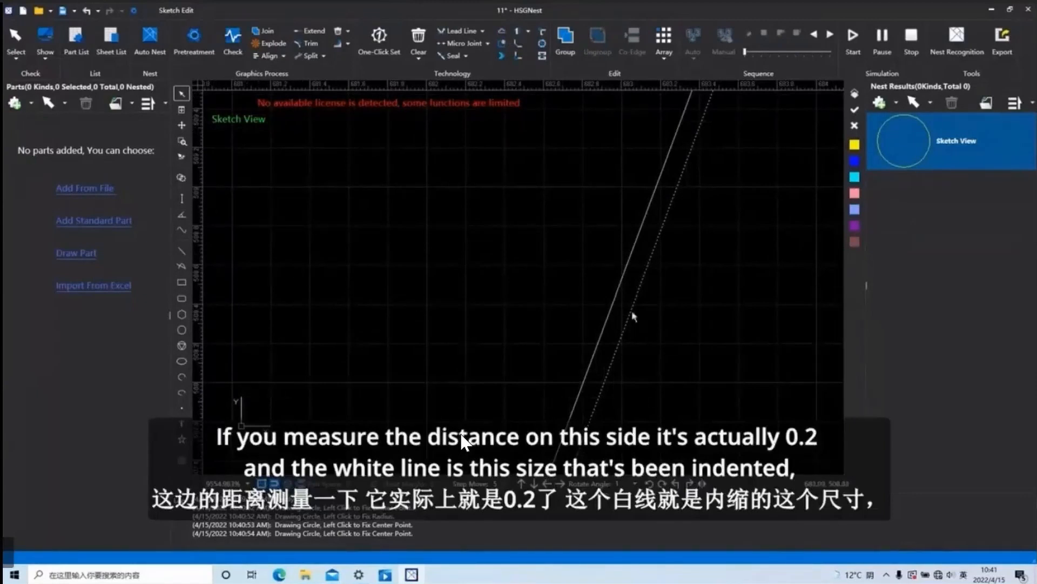
scroll(637, 284, down, 6)
scroll(663, 301, down, 8)
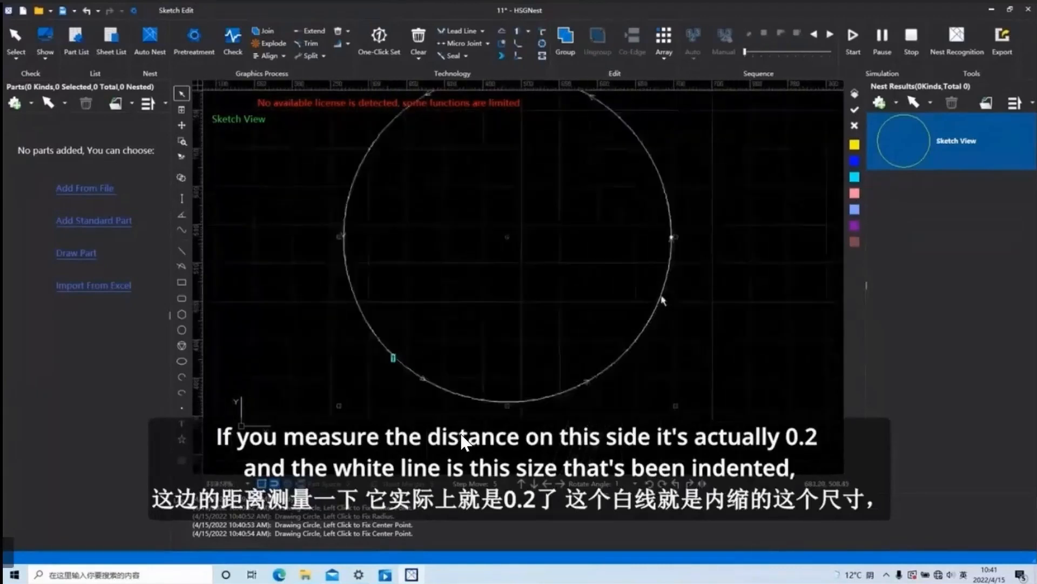
scroll(664, 294, up, 5)
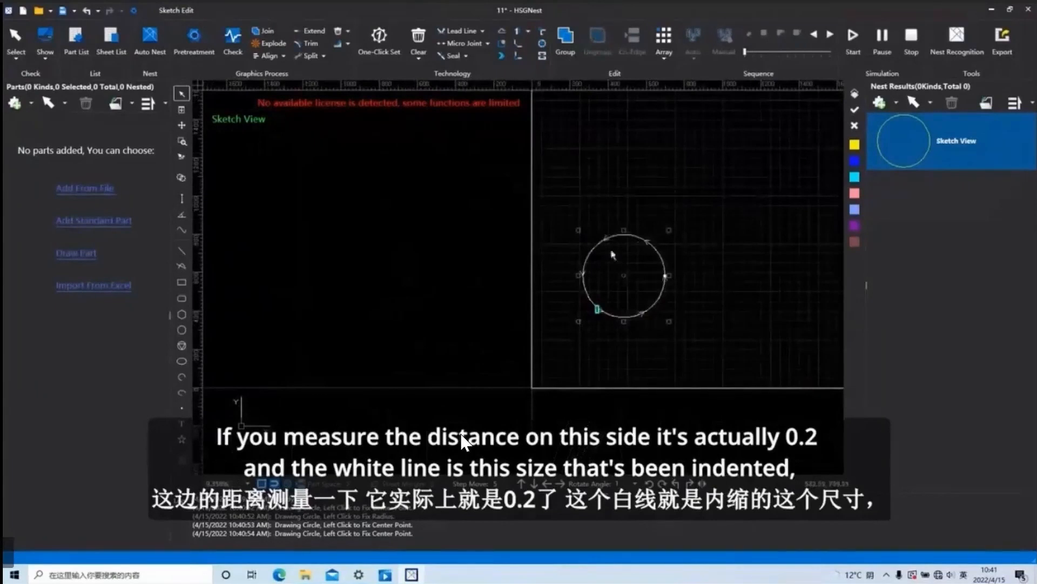
Switch the circle's contour offset to All Expand with a value of 0.2 and compare both outlines up close.
drag(700, 389, 497, 137)
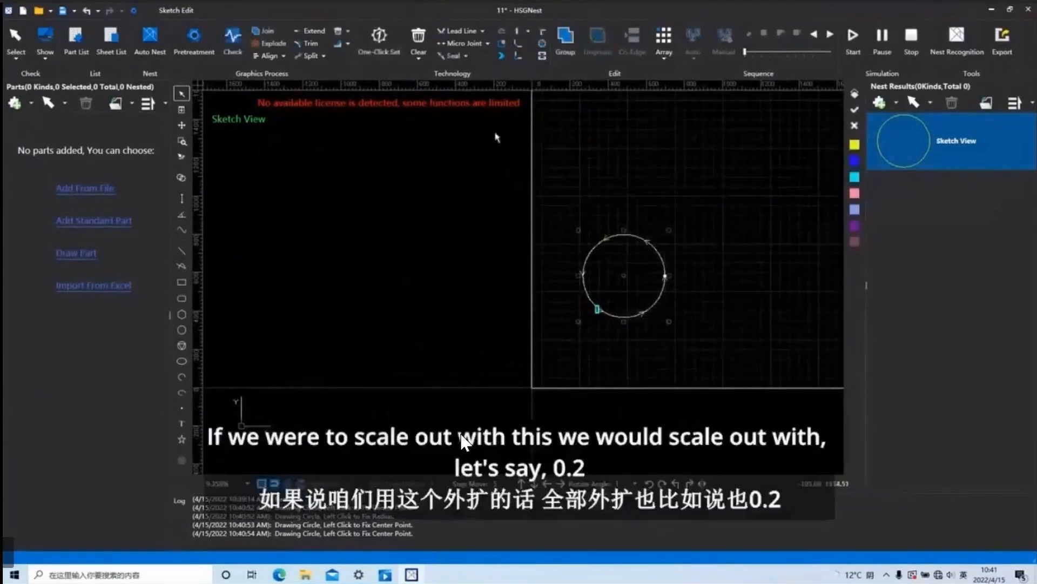
click(503, 31)
click(580, 252)
click(535, 272)
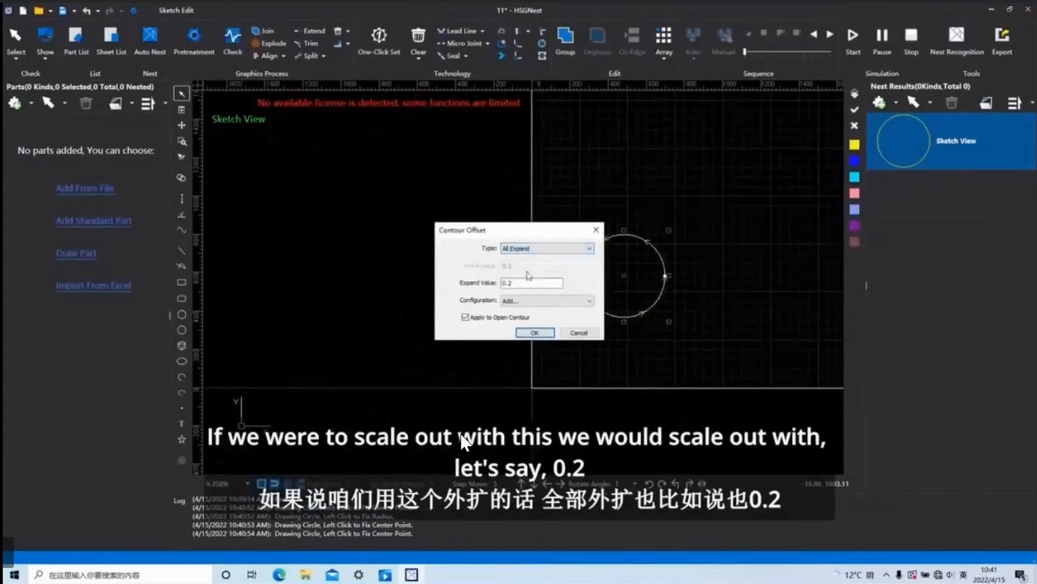
click(535, 332)
scroll(676, 282, up, 5)
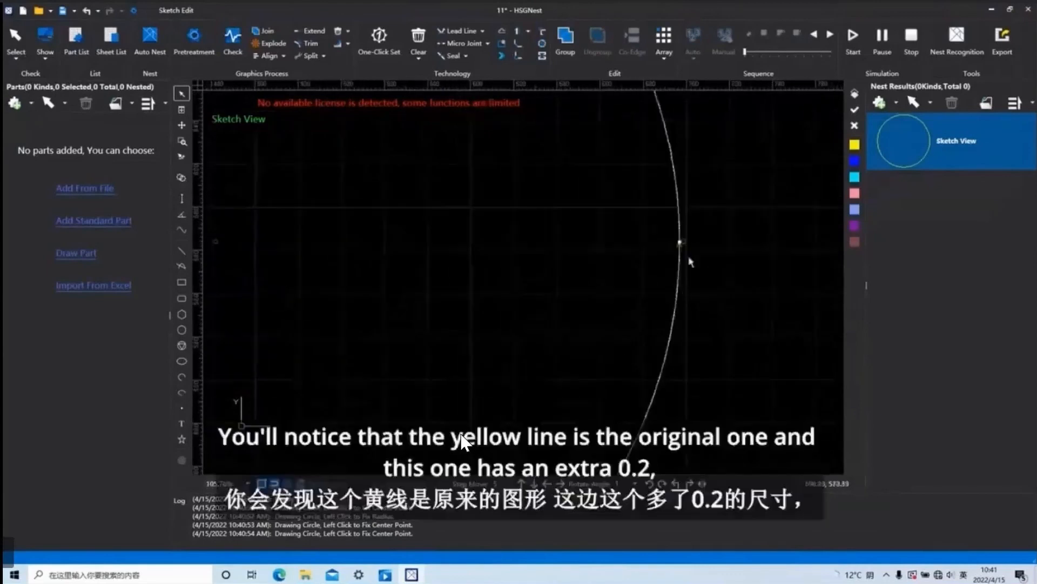
scroll(648, 211, up, 4)
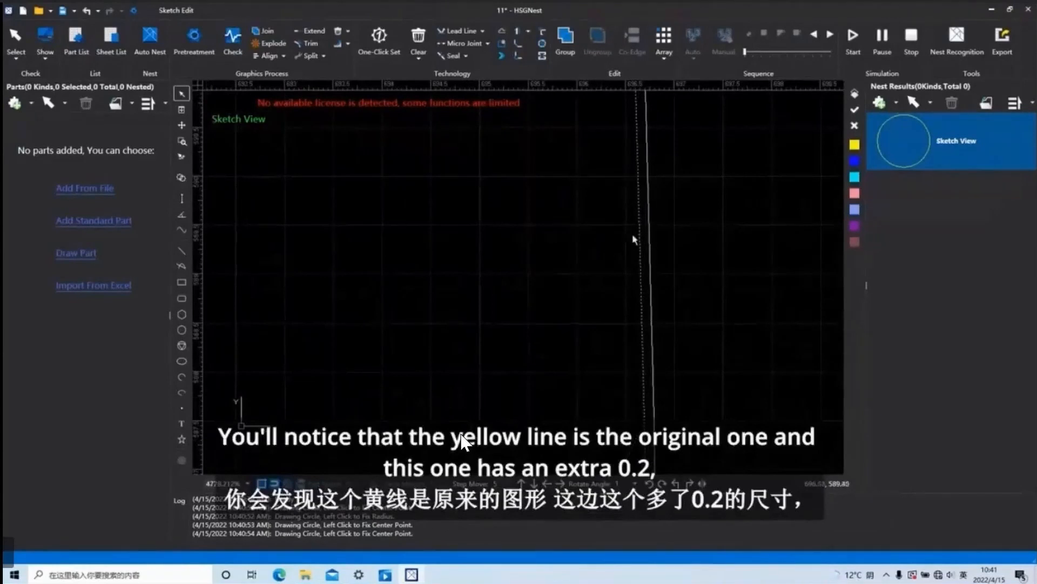
scroll(669, 273, down, 10)
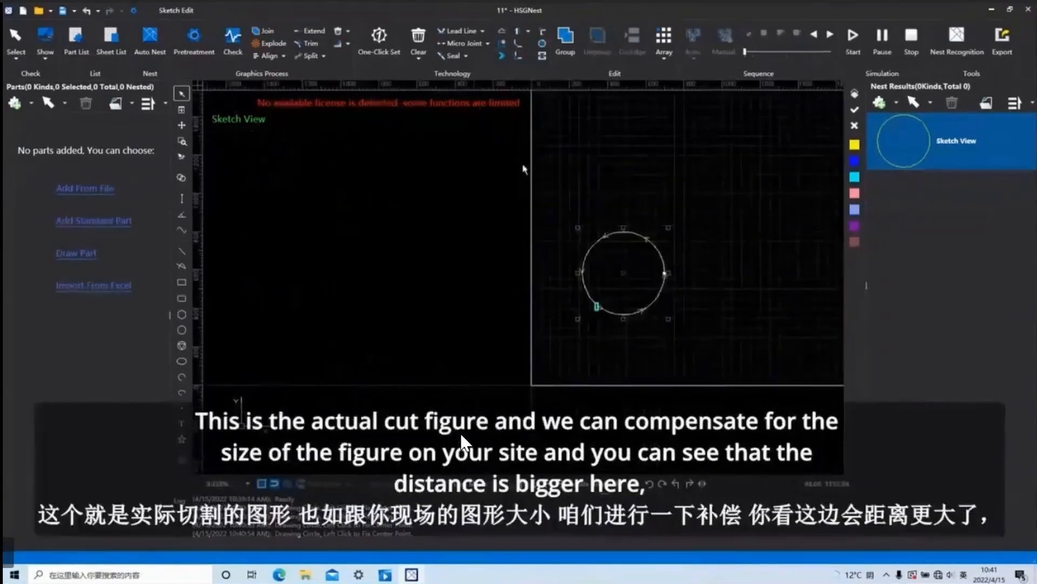
Increase the circle's All Expand contour offset to 1 and inspect the distance between the outlines.
click(503, 33)
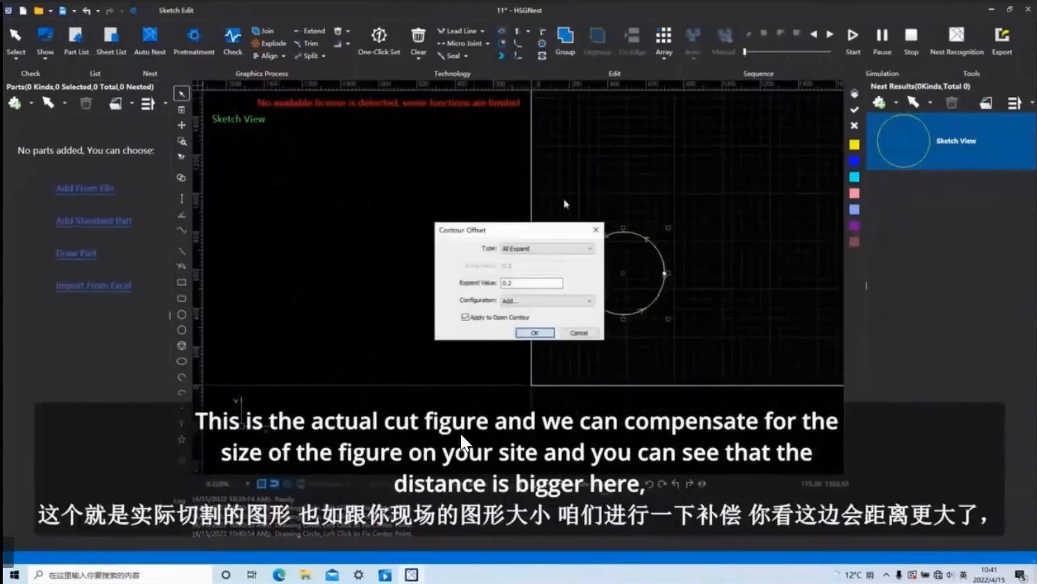
text(1)
click(535, 332)
scroll(685, 229, up, 6)
scroll(514, 230, up, 5)
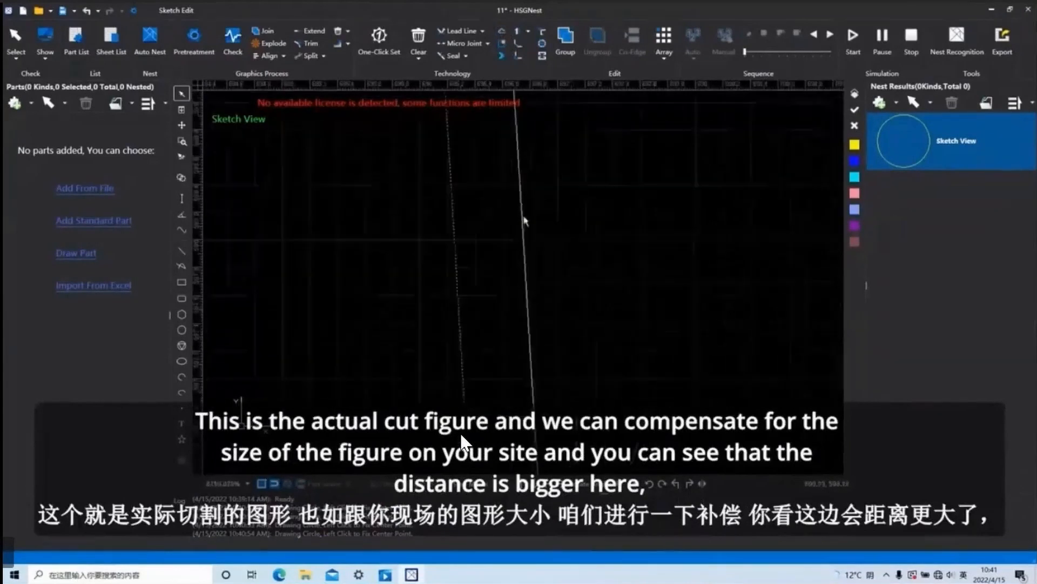
click(458, 31)
key(Escape)
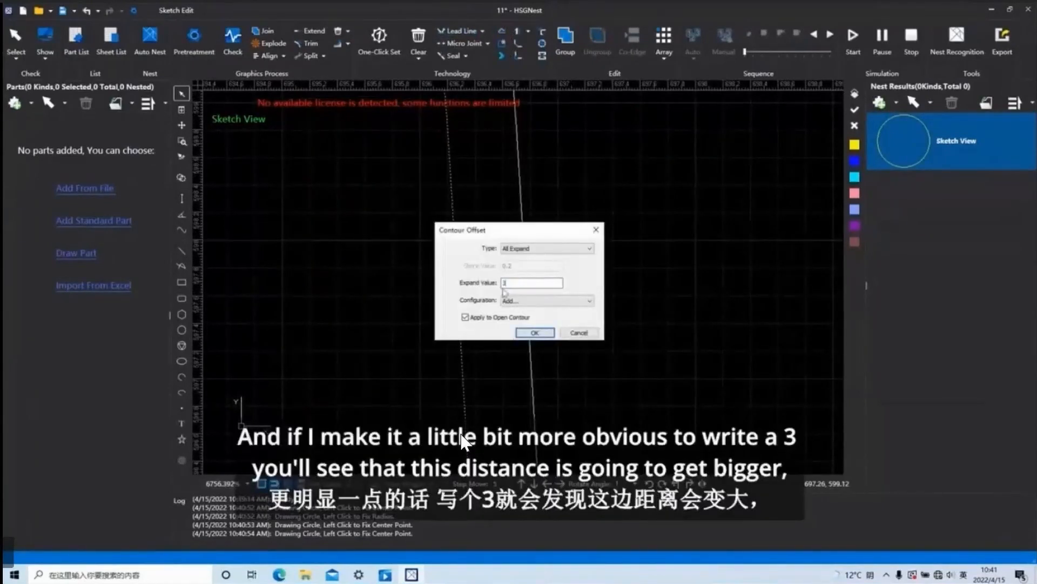
Increase the circle's All Expand contour offset to 3 and try the Unfill:shrink,Fill:expand type without applying it.
click(532, 333)
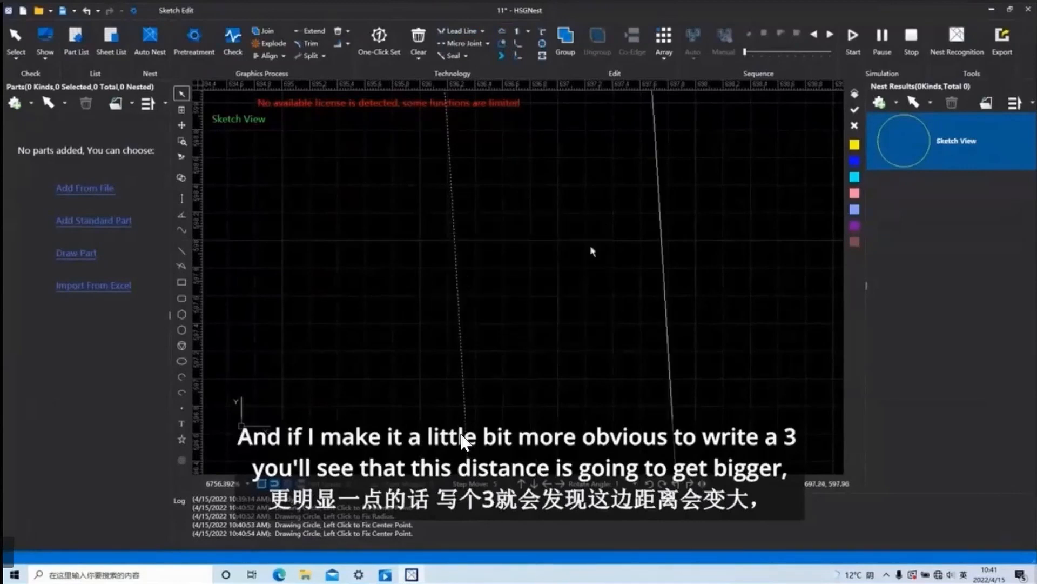
click(502, 31)
click(558, 249)
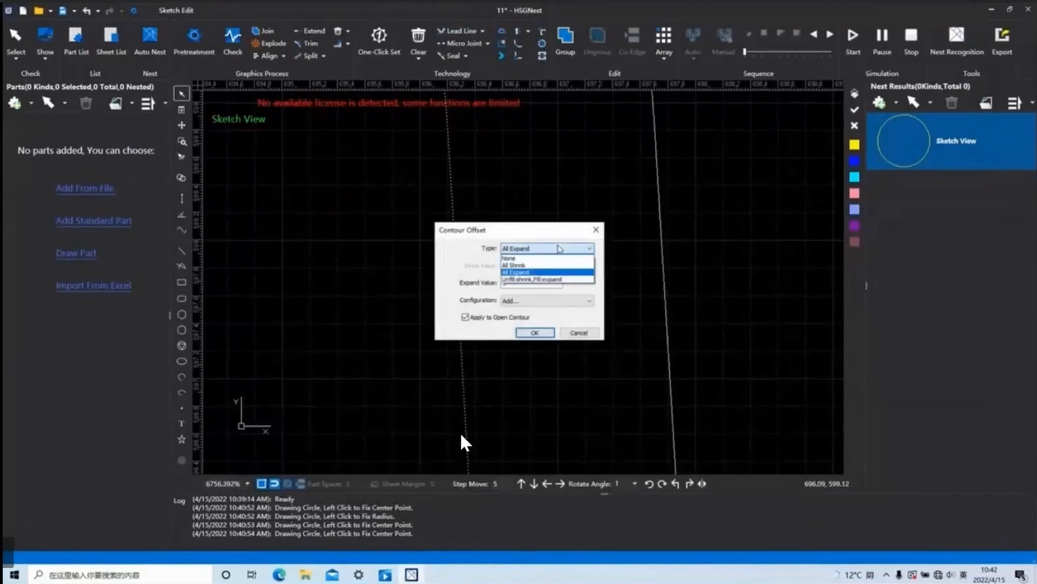
click(540, 279)
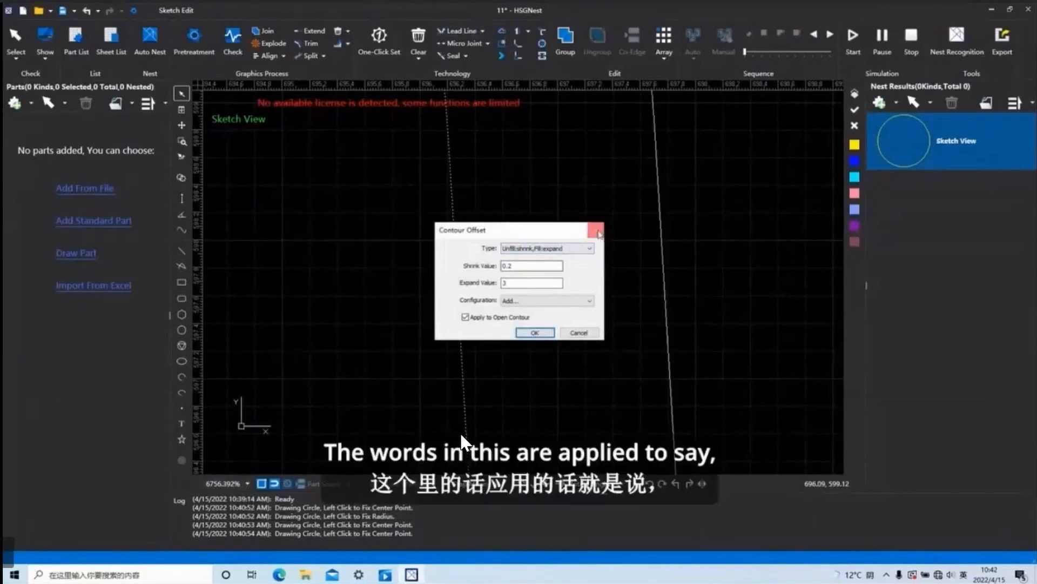
click(535, 332)
scroll(554, 331, down, 10)
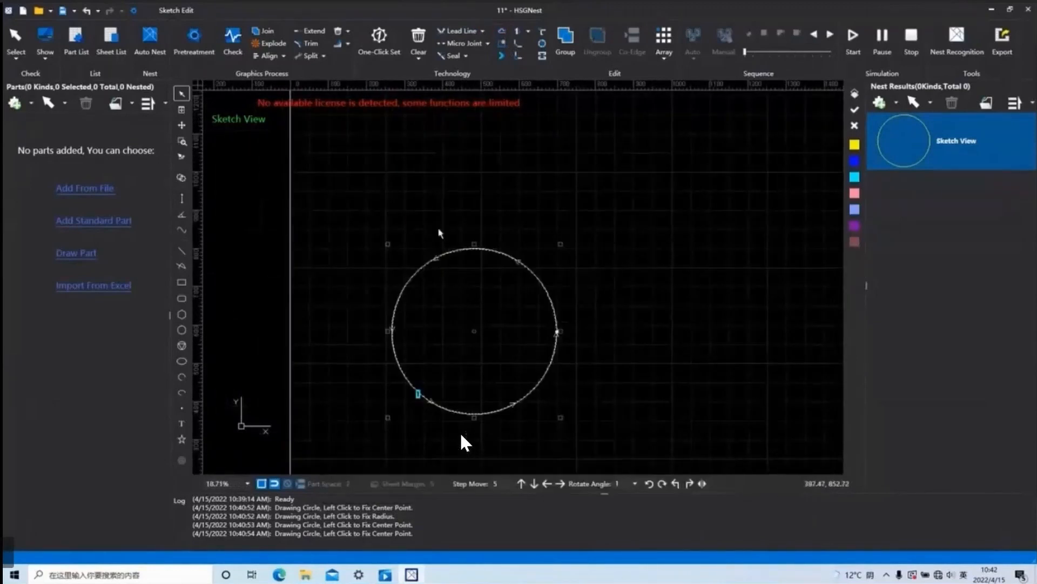
Delete the large circle and draw a small circle enclosed by a rectangle.
key(Delete)
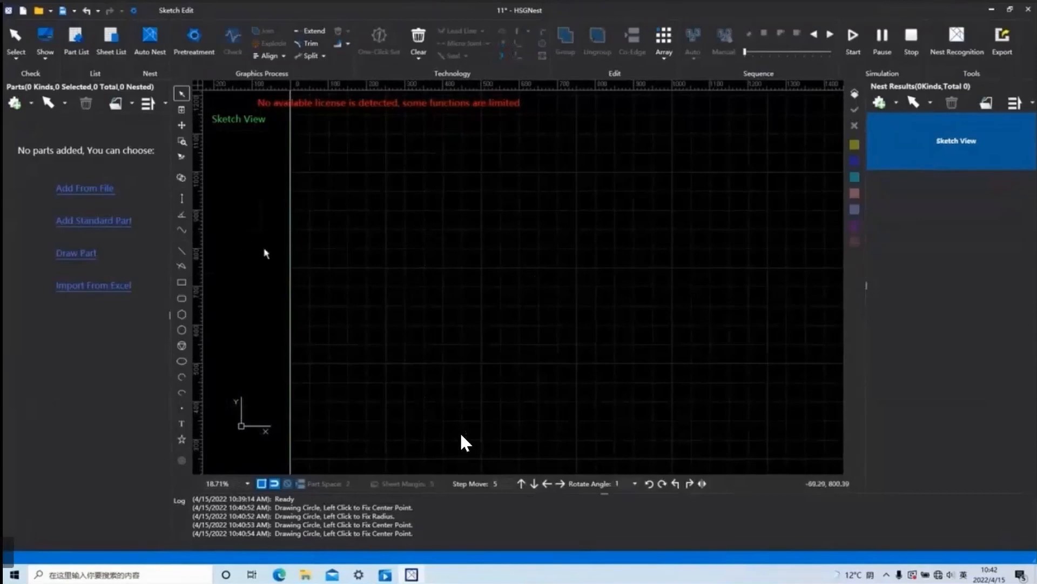
click(182, 330)
click(529, 321)
click(542, 331)
click(182, 281)
click(500, 306)
click(558, 344)
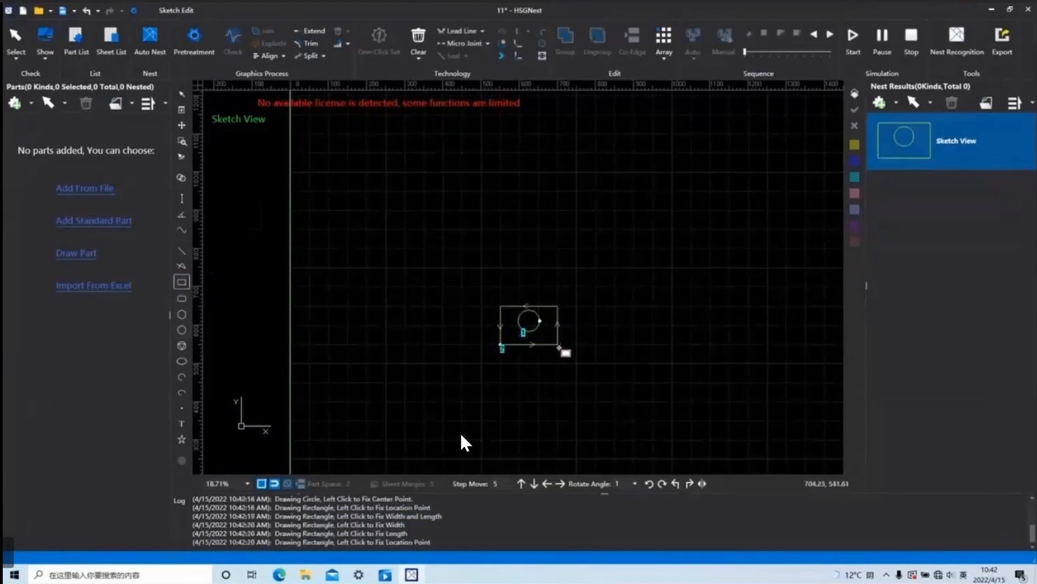
click(551, 248)
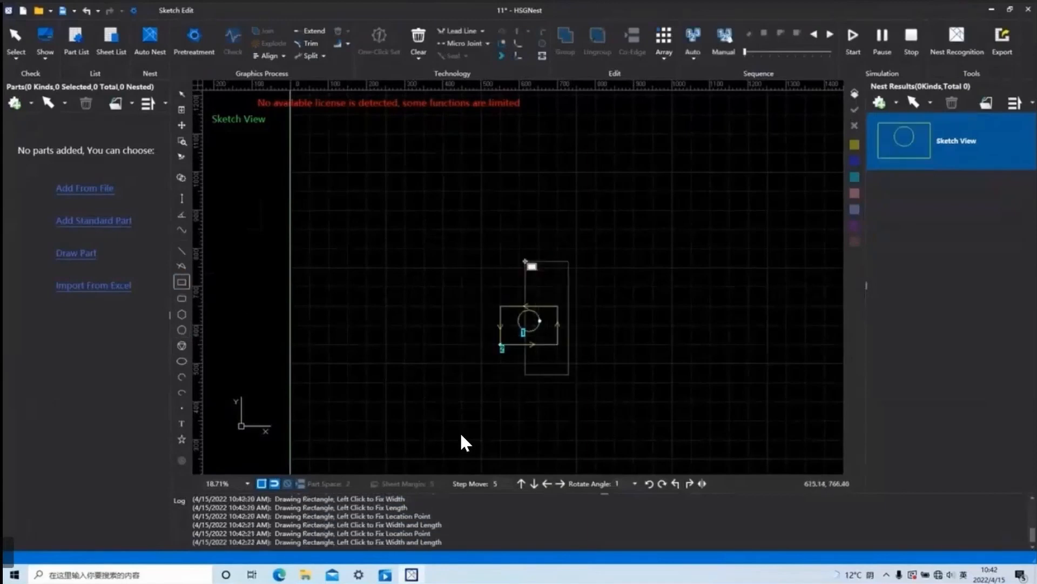
key(Escape)
Apply an Unfill:shrink,Fill:expand contour offset to the circle and rectangle, with shrink value 0.2 and expand value 3.
drag(561, 348, 466, 231)
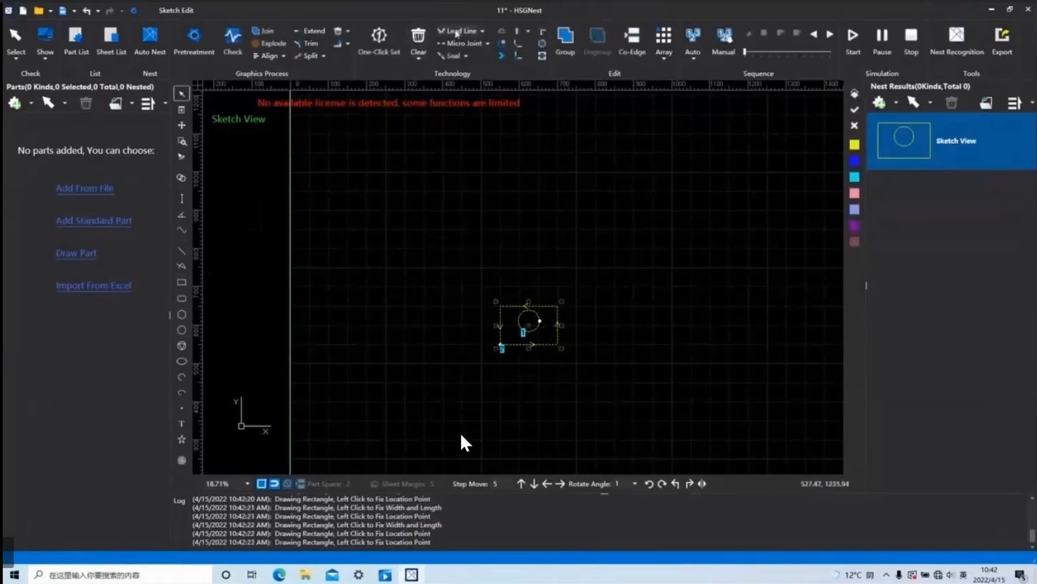
click(502, 30)
click(576, 249)
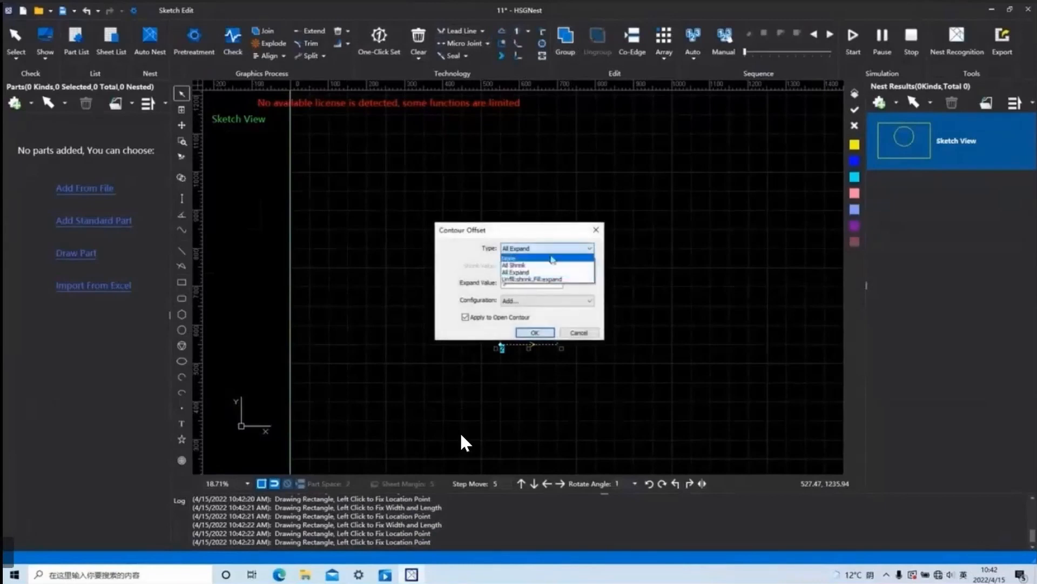
click(549, 279)
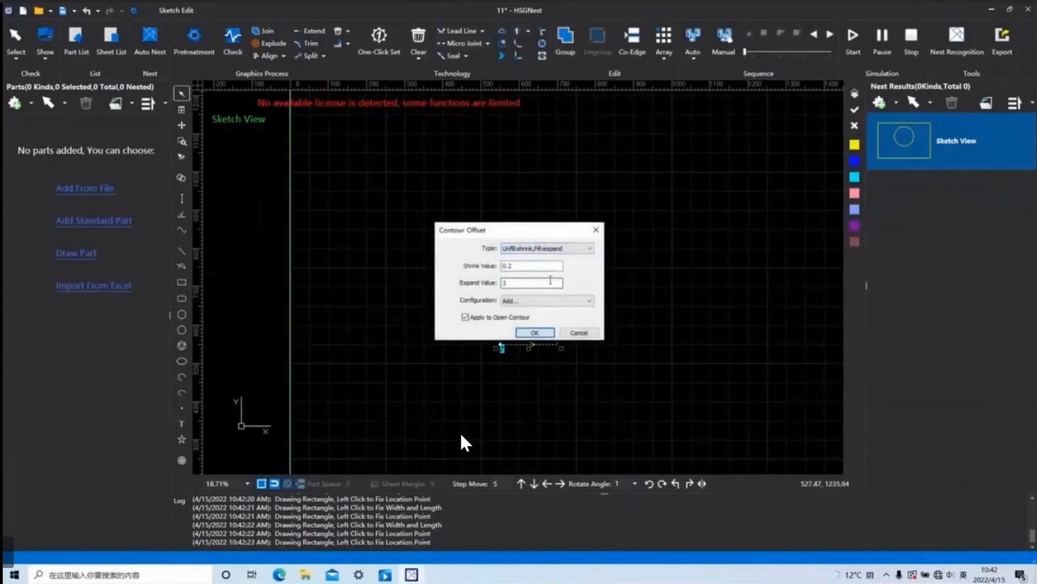
click(535, 333)
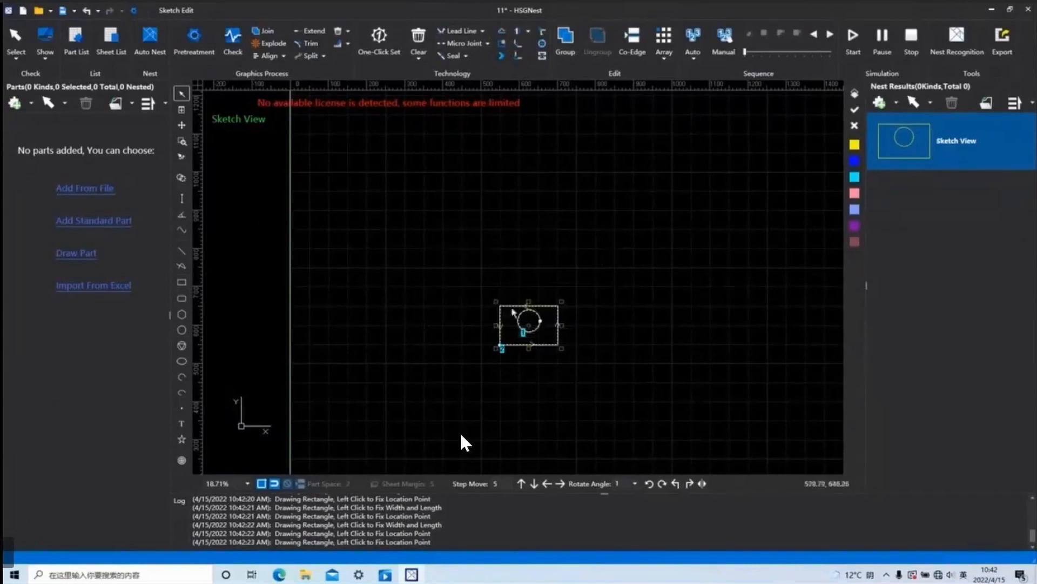
Examine up close on which side of the circle and the rectangle the offset outlines lie.
scroll(540, 324, up, 10)
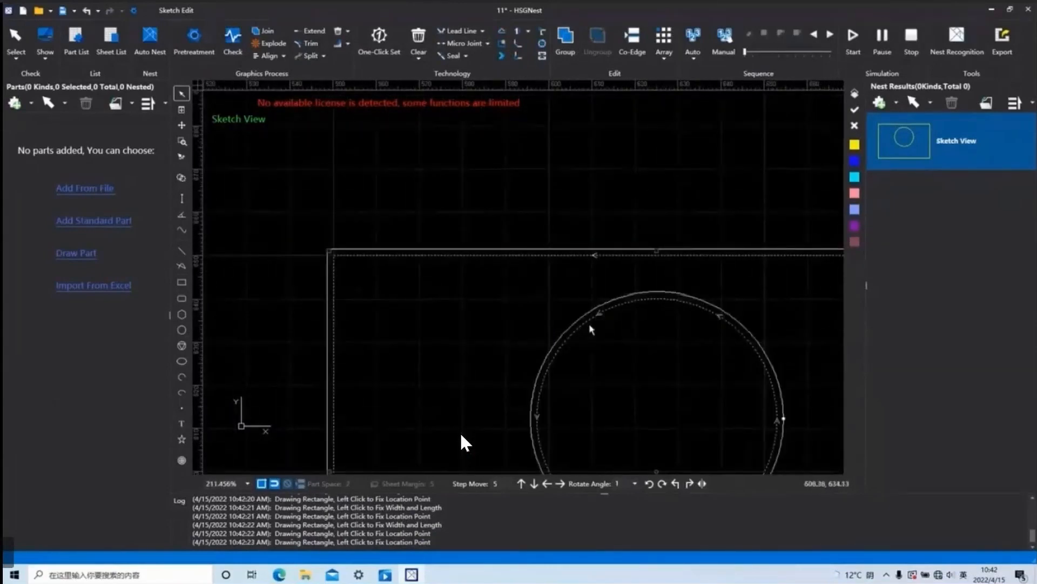
scroll(752, 363, down, 7)
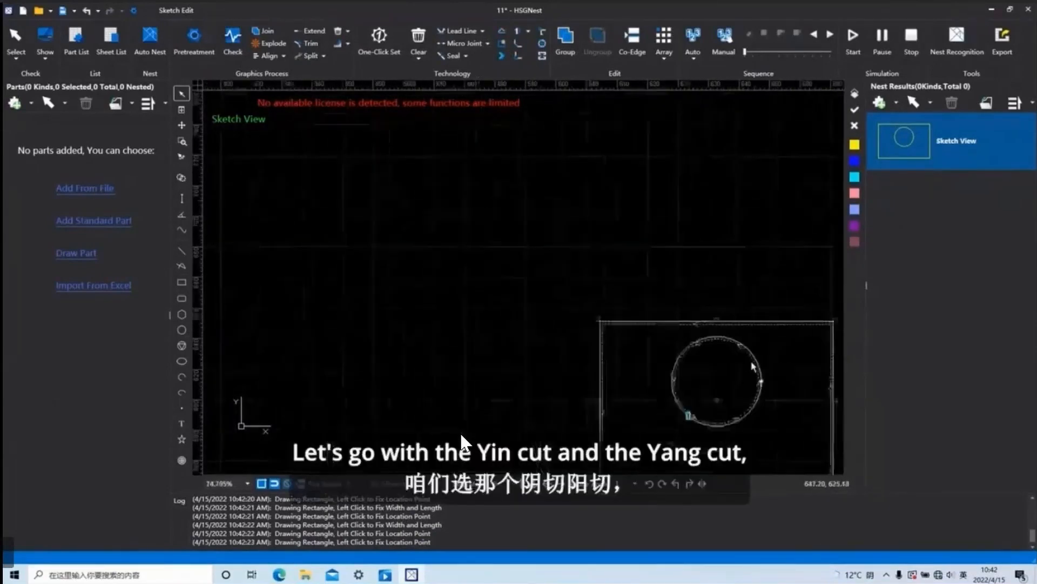
mouse_move(753, 385)
middle_down()
mouse_move(645, 338)
mouse_move(622, 351)
middle_up()
scroll(623, 393, up, 5)
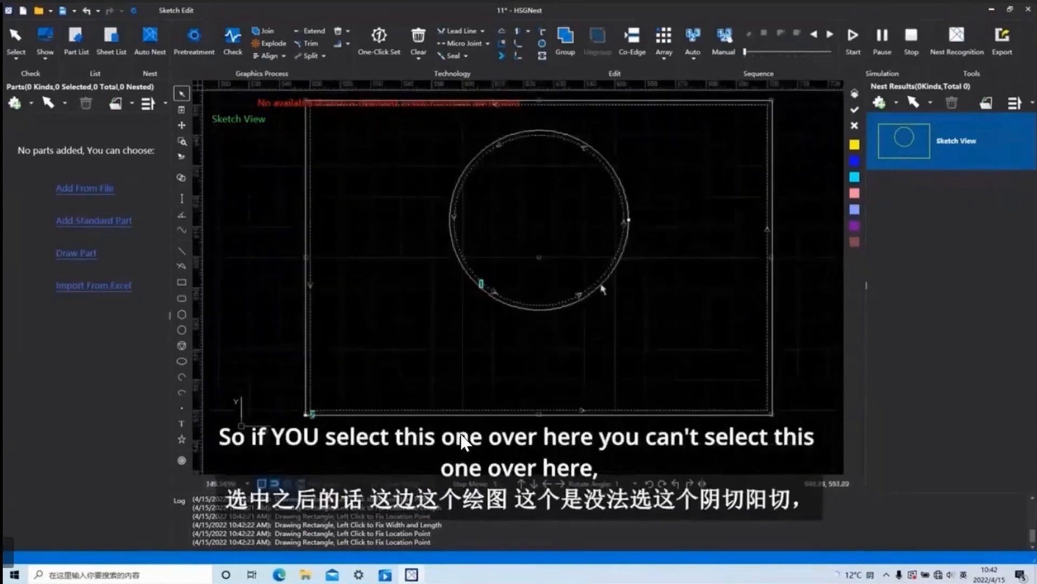
scroll(606, 282, up, 3)
scroll(664, 319, down, 4)
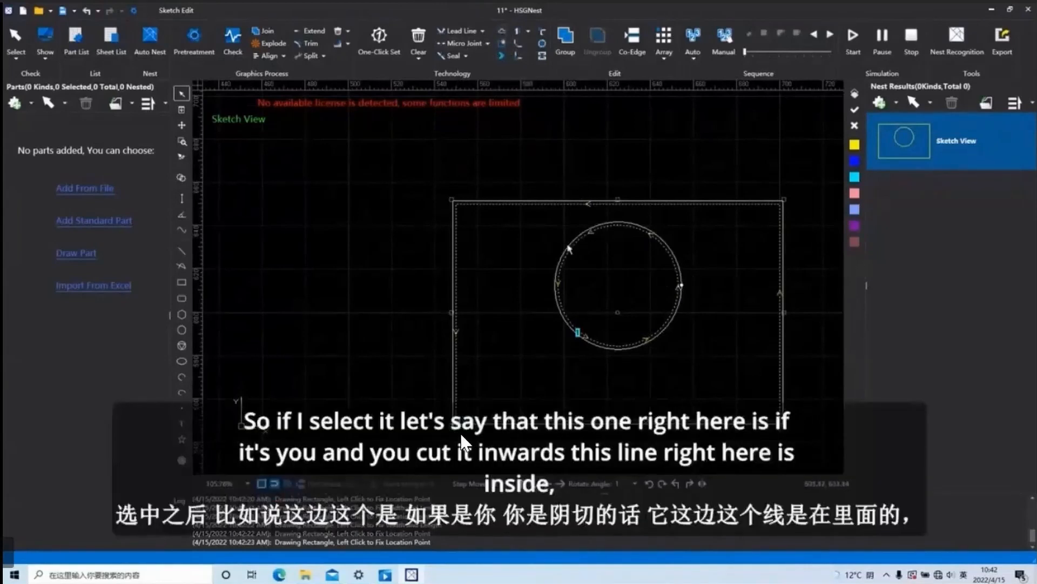
scroll(572, 253, up, 3)
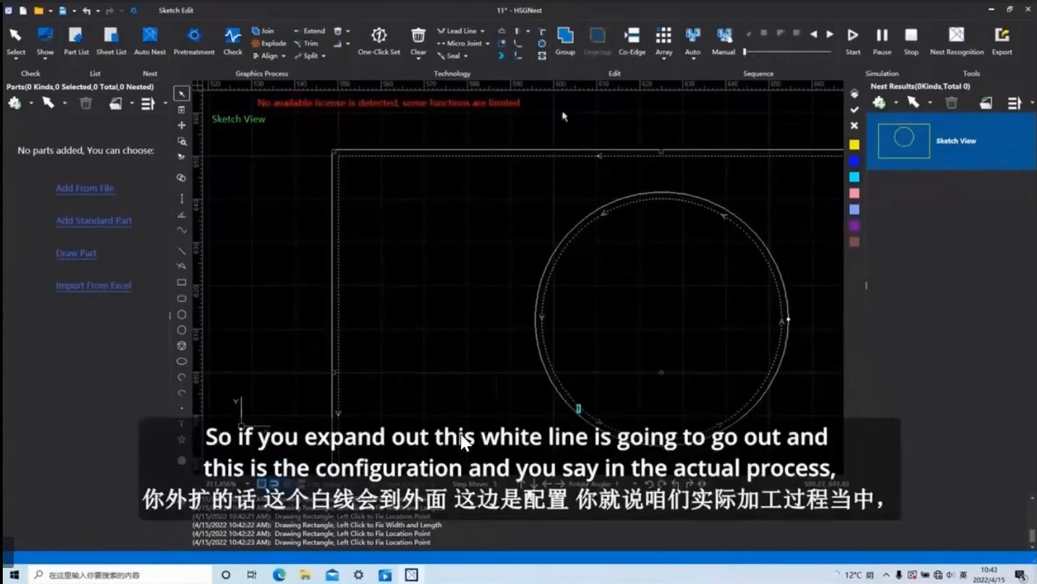
Try adding an entry to the contour offset configuration list and discard it.
click(513, 41)
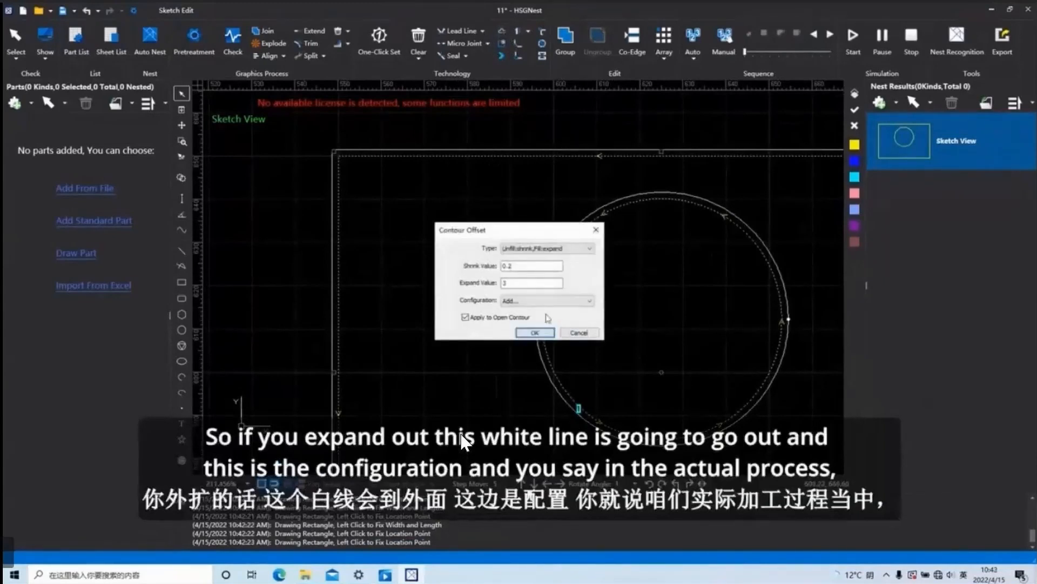
click(532, 301)
click(548, 311)
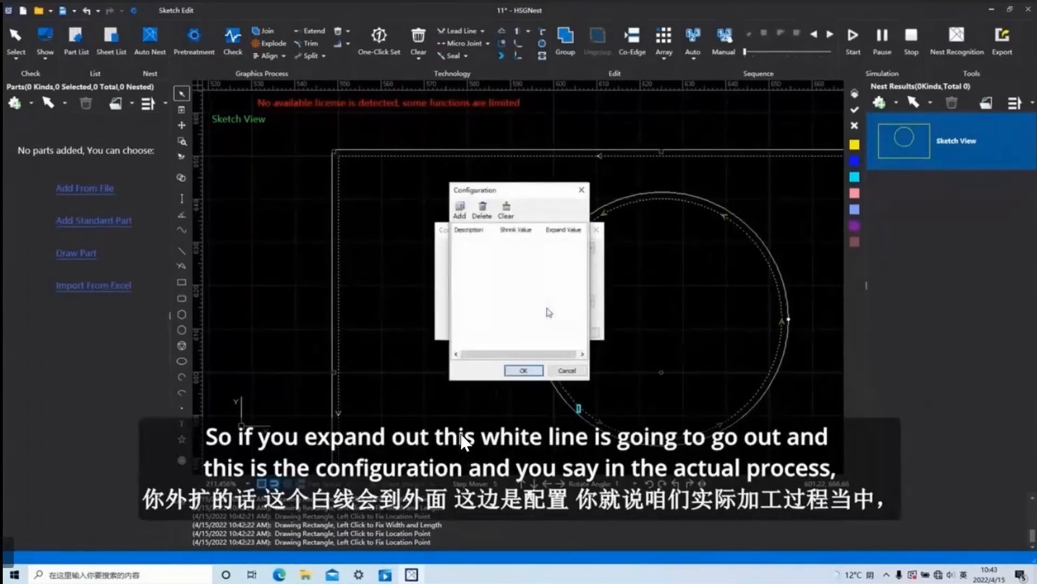
click(460, 208)
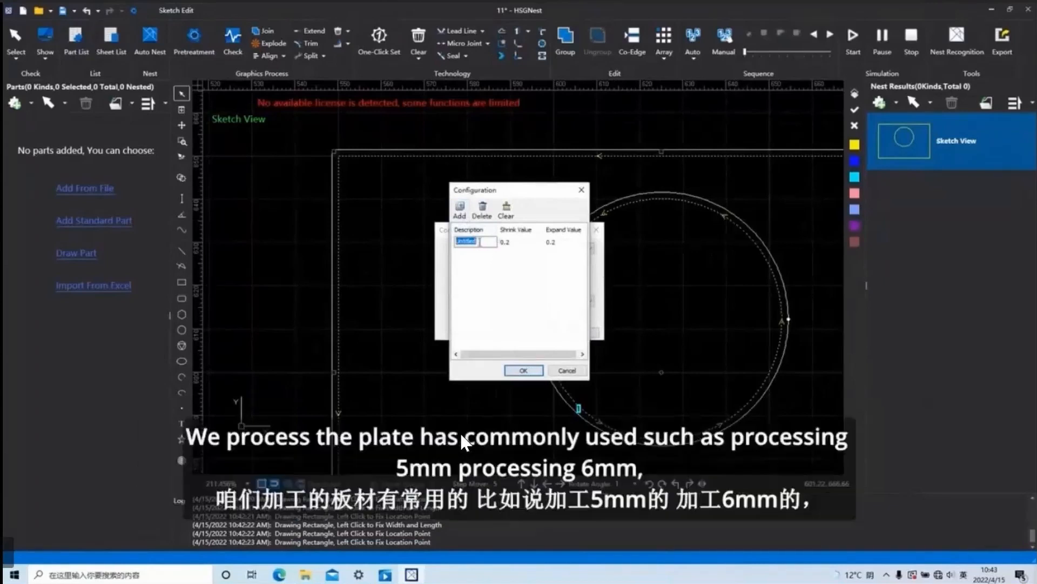
click(514, 243)
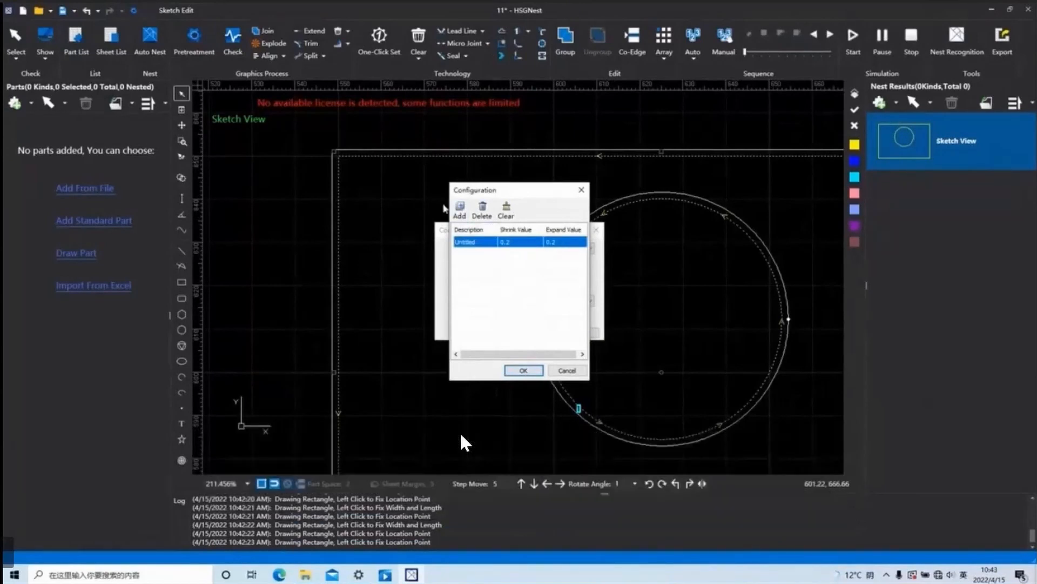
click(581, 191)
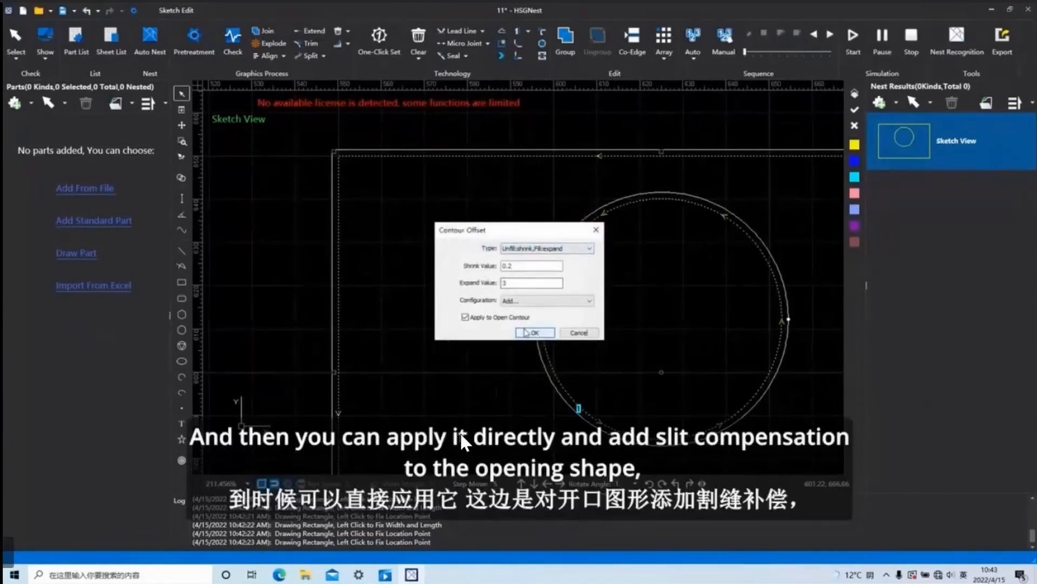
click(597, 231)
Draw a short slanted line inside the rectangle, beside the circle.
click(182, 250)
click(382, 285)
click(473, 254)
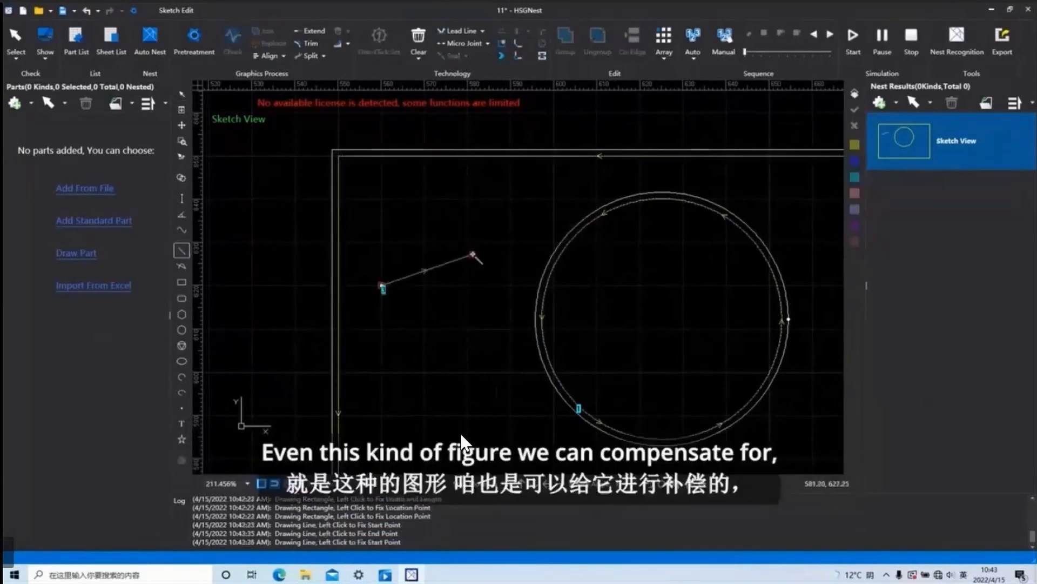
right_click(415, 276)
Apply a contour offset to the slanted open line and compare it with its compensated outline.
drag(449, 309, 393, 220)
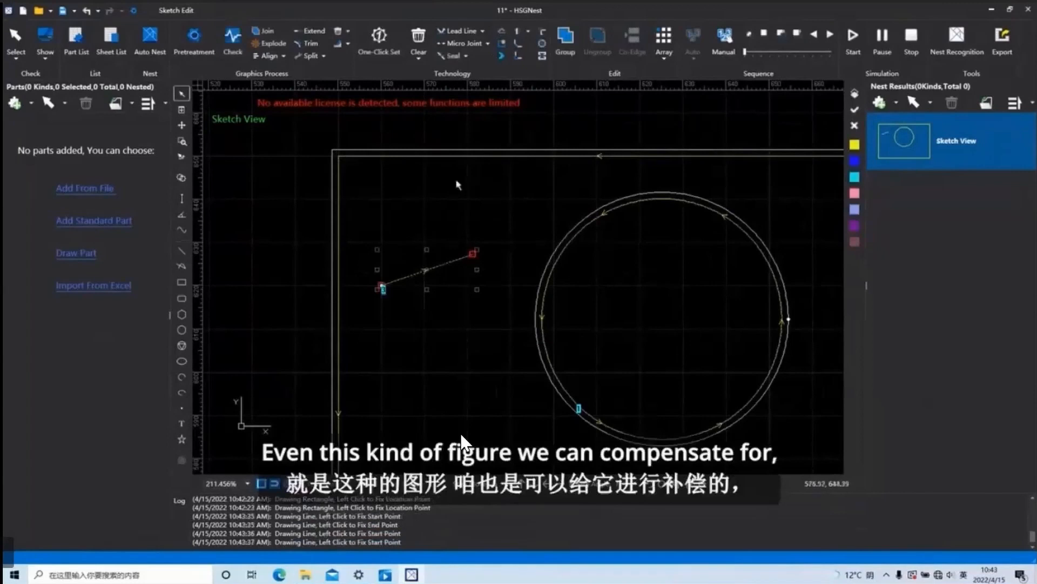
click(502, 43)
click(545, 332)
scroll(434, 293, up, 5)
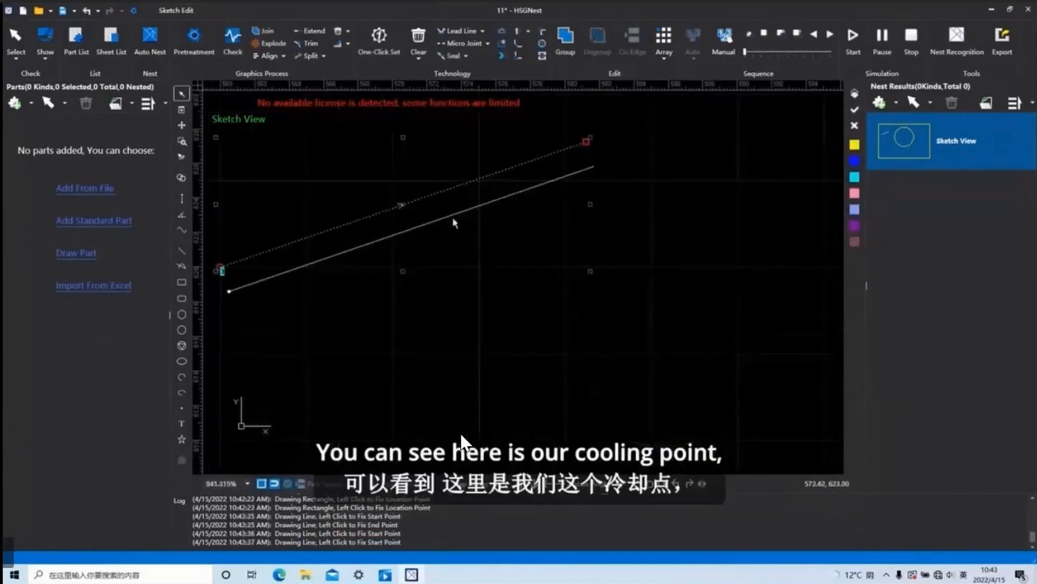
scroll(524, 180, down, 8)
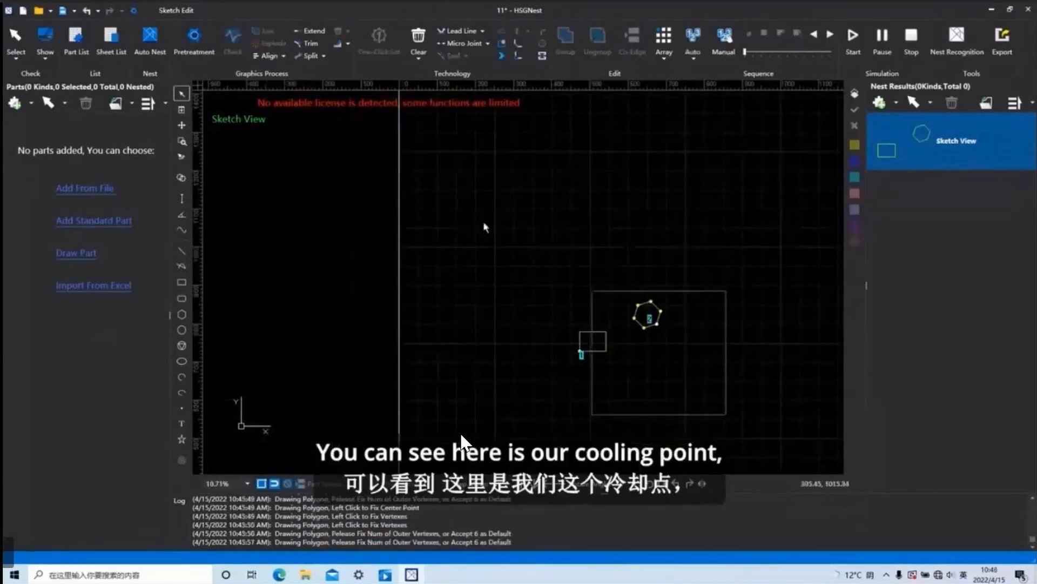
Delete the existing rectangle and hexagon and draw a new rectangle with a larger hexagon beside it.
drag(484, 224, 482, 222)
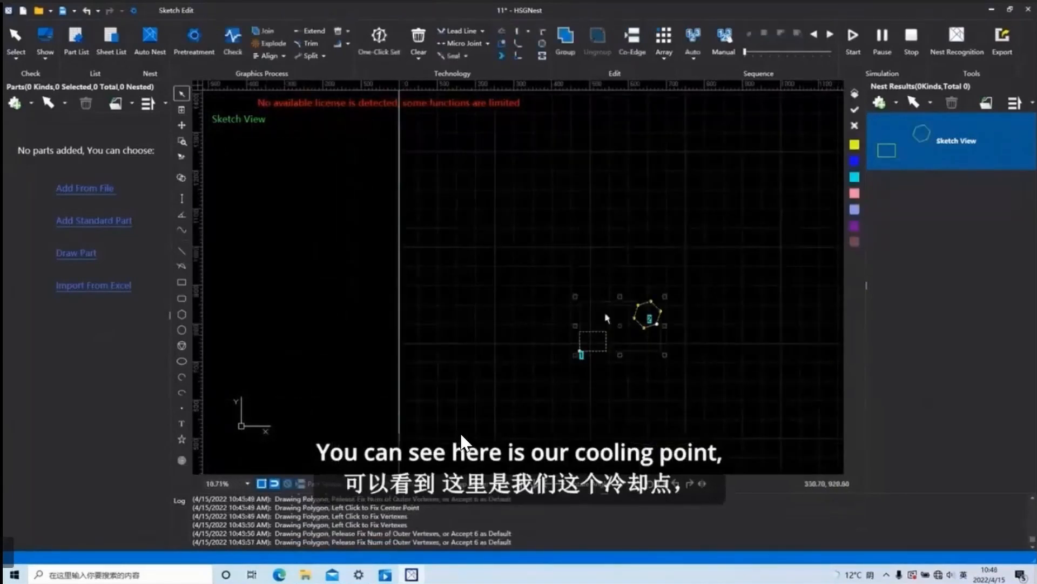
key(Delete)
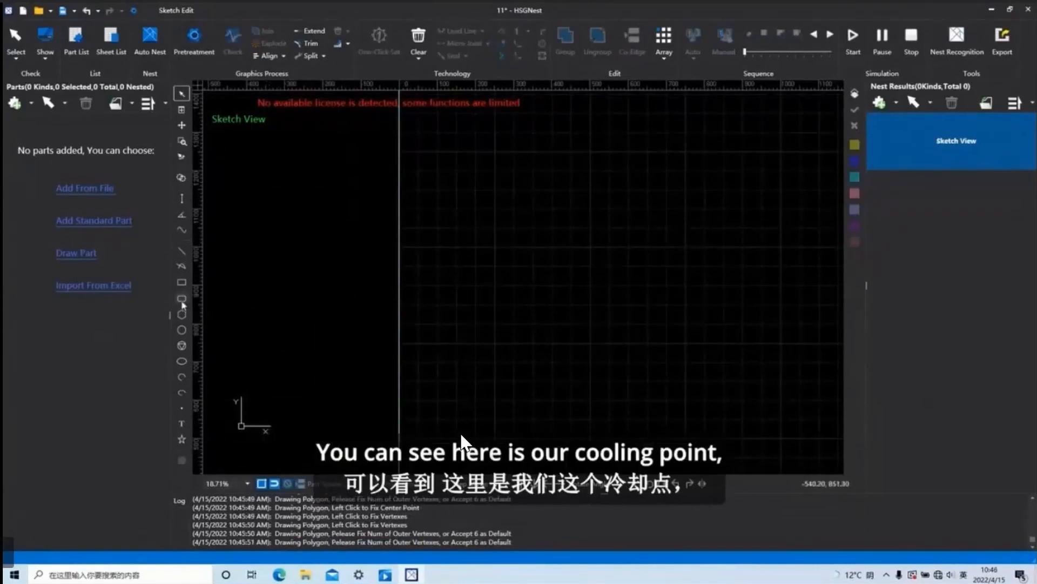
click(182, 282)
click(502, 264)
click(536, 293)
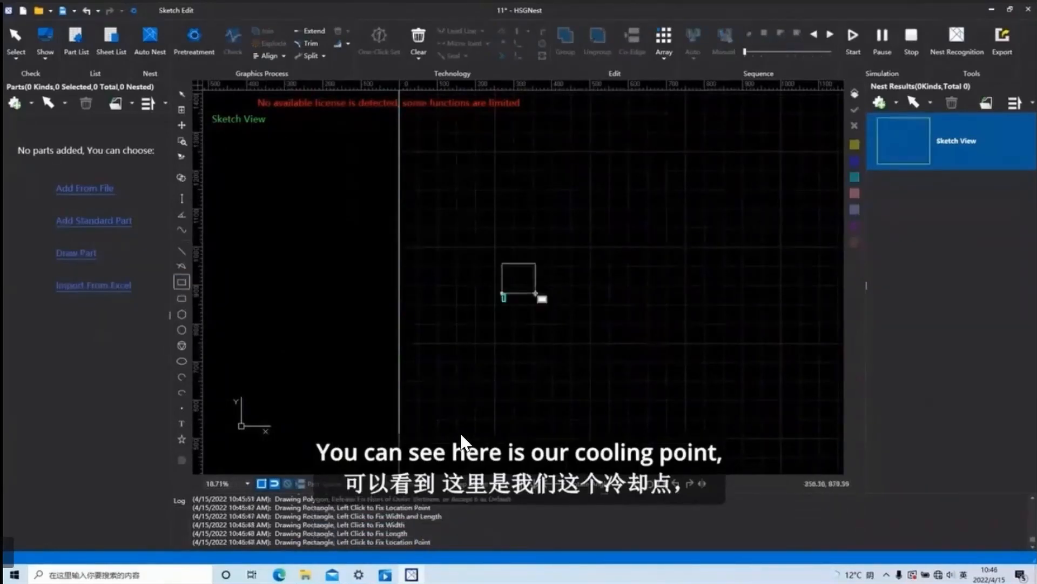
click(578, 274)
click(598, 290)
right_click(646, 286)
Try to add cooling points with Sharp Corner set to 15–120 deg and Lead Point enabled, without selecting a shape.
drag(645, 287, 514, 224)
click(574, 203)
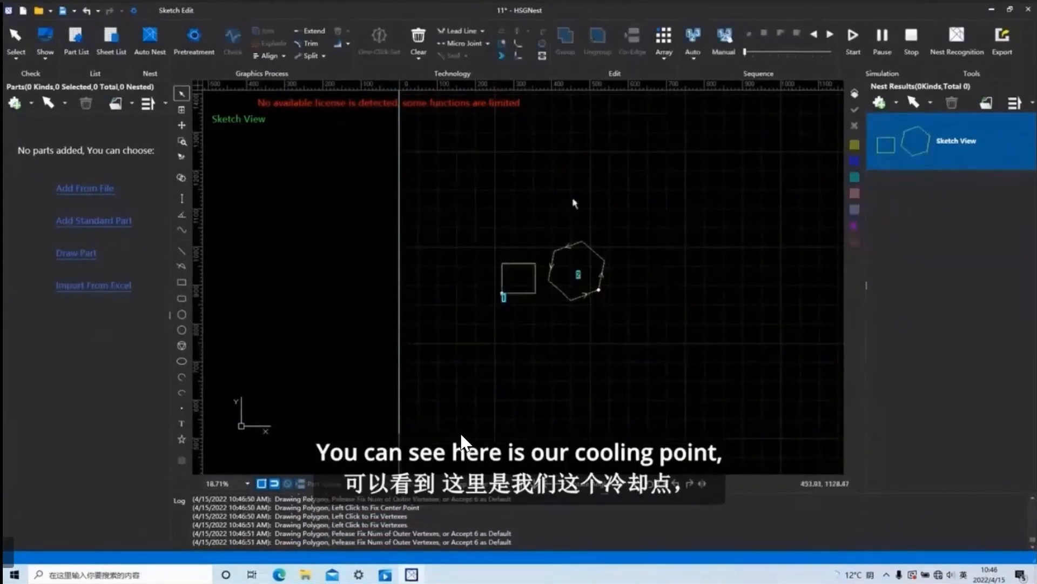
click(503, 44)
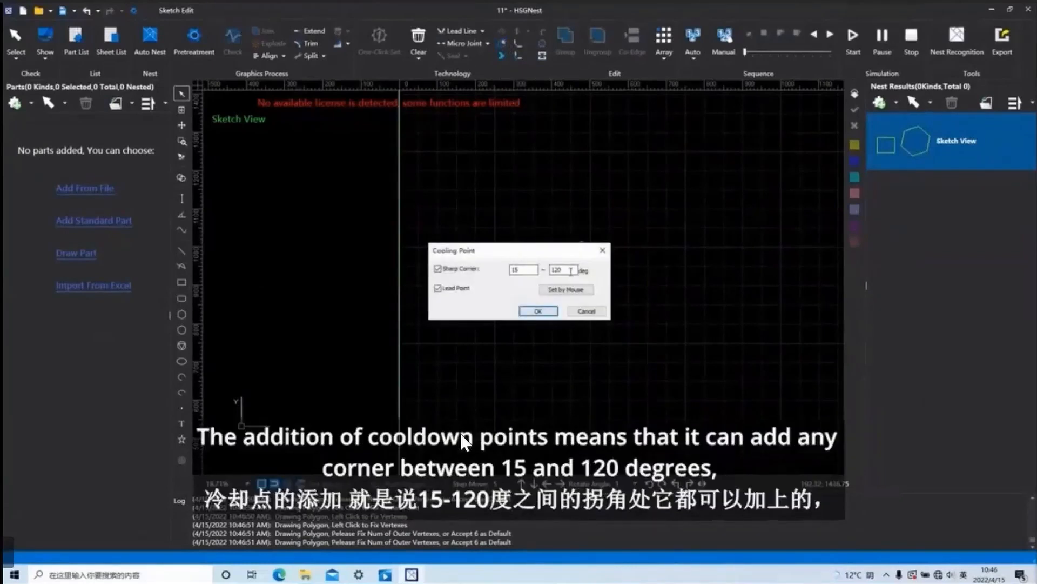
click(538, 312)
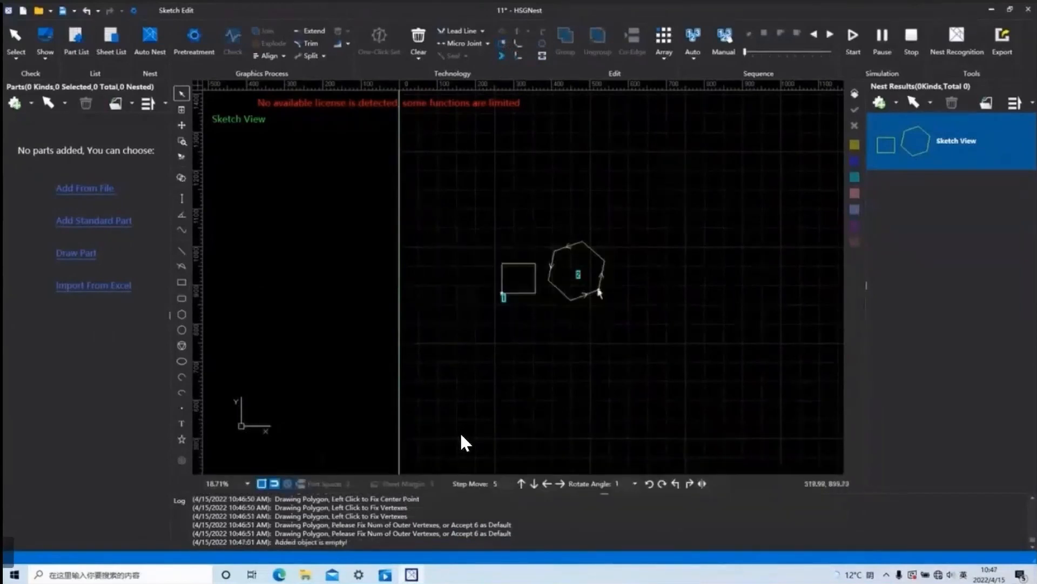
Add cooling points to the rectangle and hexagon at 15–120 deg sharp corners and lead points, and inspect the marked corners.
scroll(586, 277, up, 2)
scroll(603, 252, down, 2)
middle_drag(660, 257, 604, 283)
drag(736, 386, 431, 203)
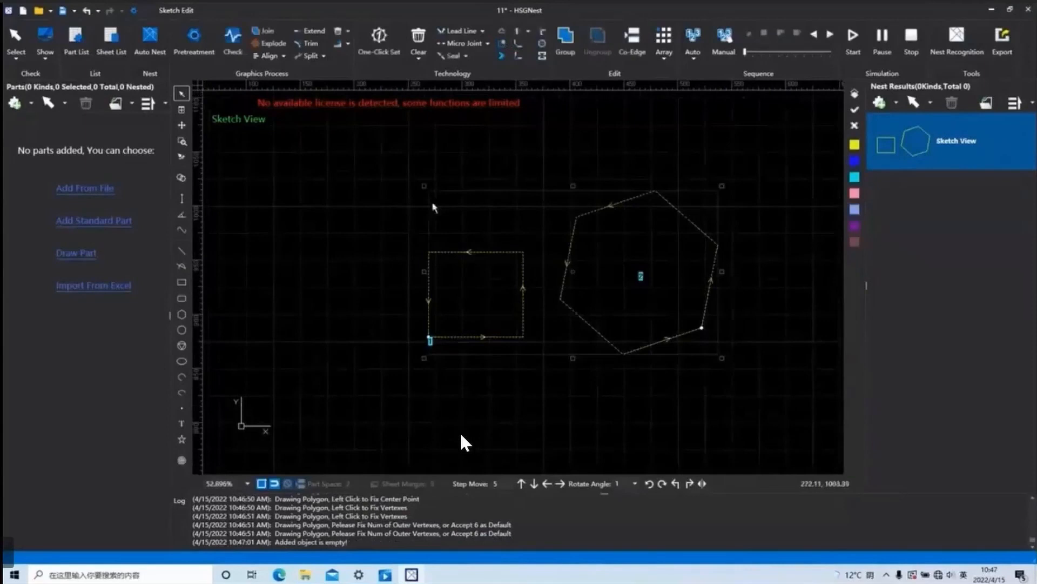
click(502, 44)
click(539, 313)
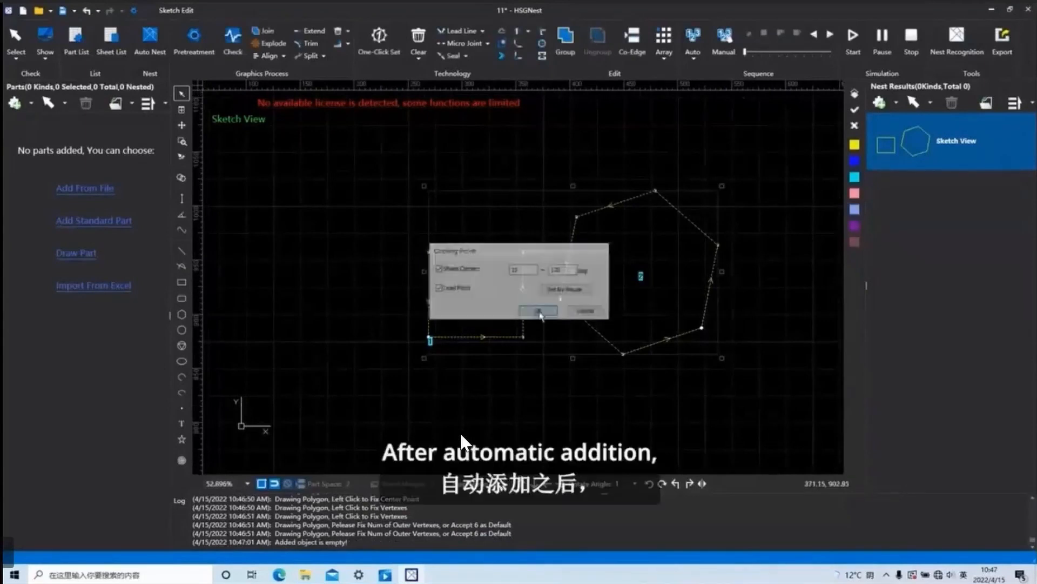
scroll(462, 440, up, 2)
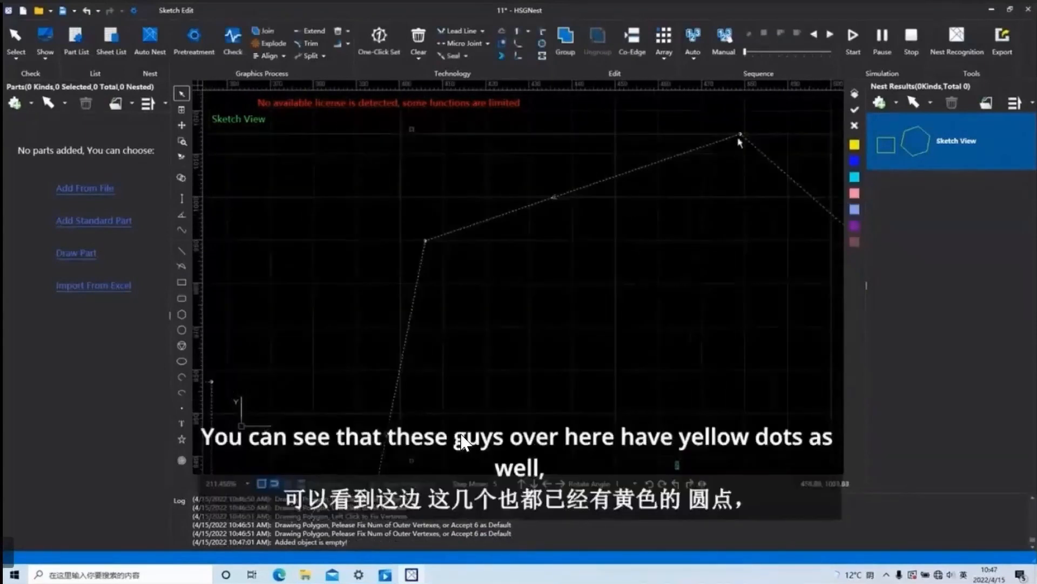
scroll(744, 151, up, 2)
scroll(745, 134, down, 3)
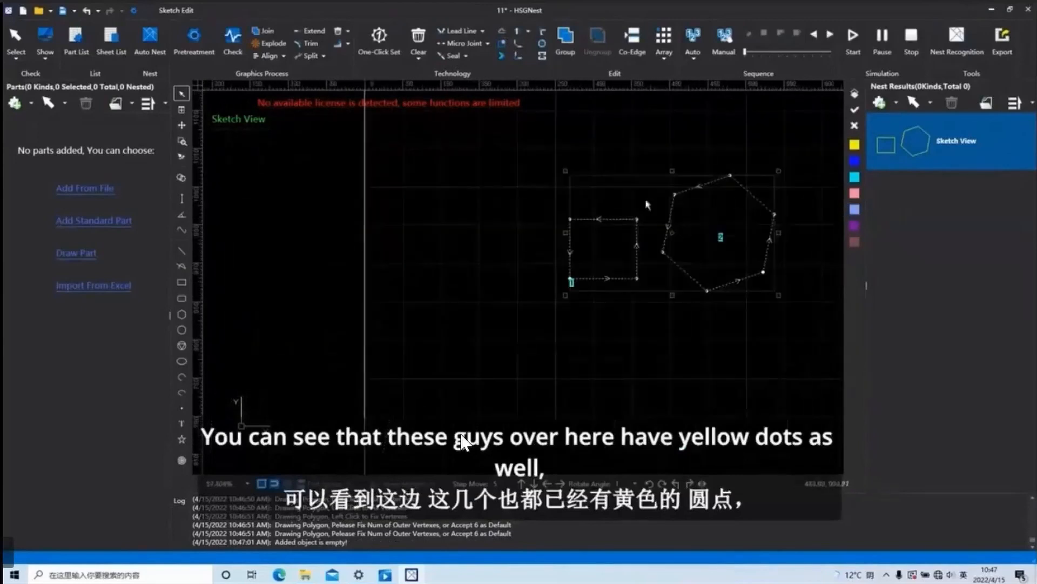
Clear the cooling spots from the selected rectangle and hexagon, and inspect the rectangle's upper-right corner up close.
scroll(649, 210, up, 5)
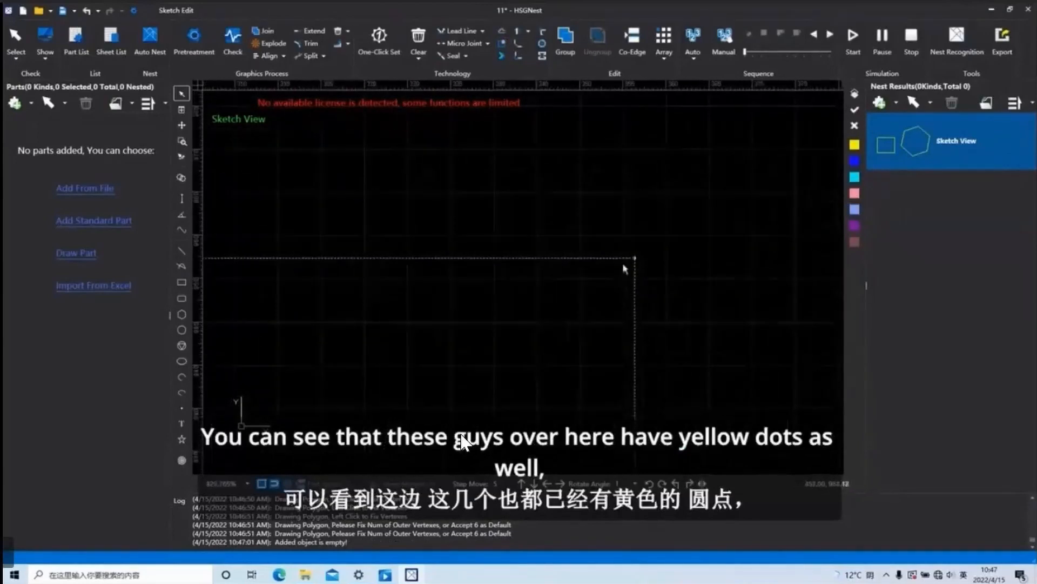
scroll(541, 228, up, 2)
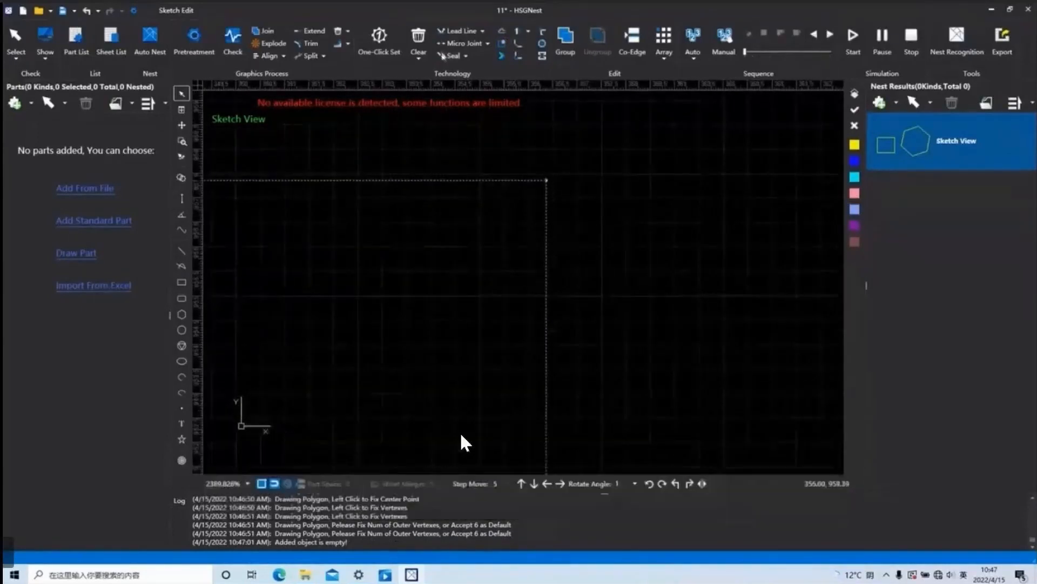
click(419, 40)
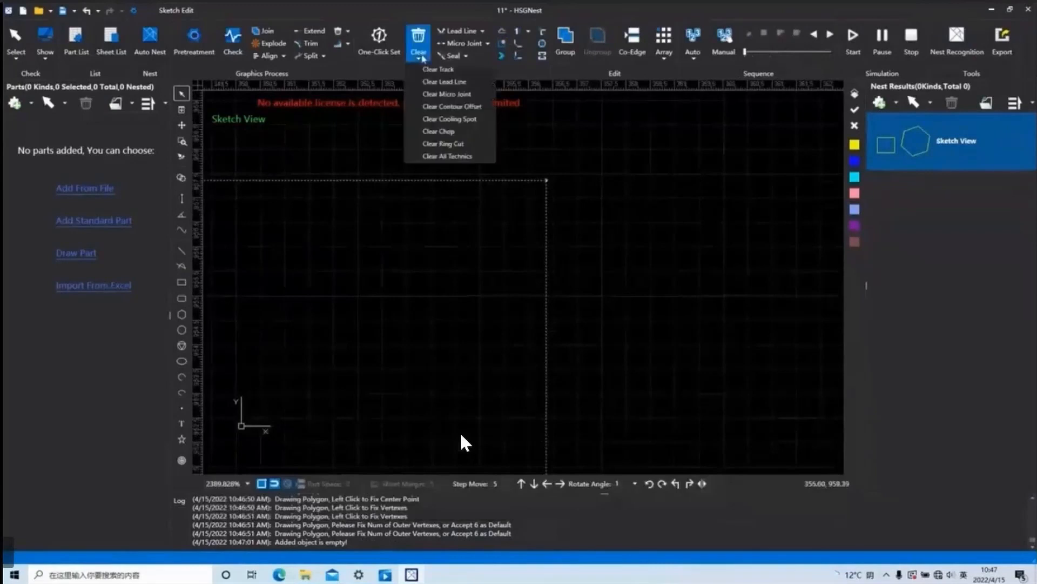
click(468, 119)
scroll(543, 189, up, 2)
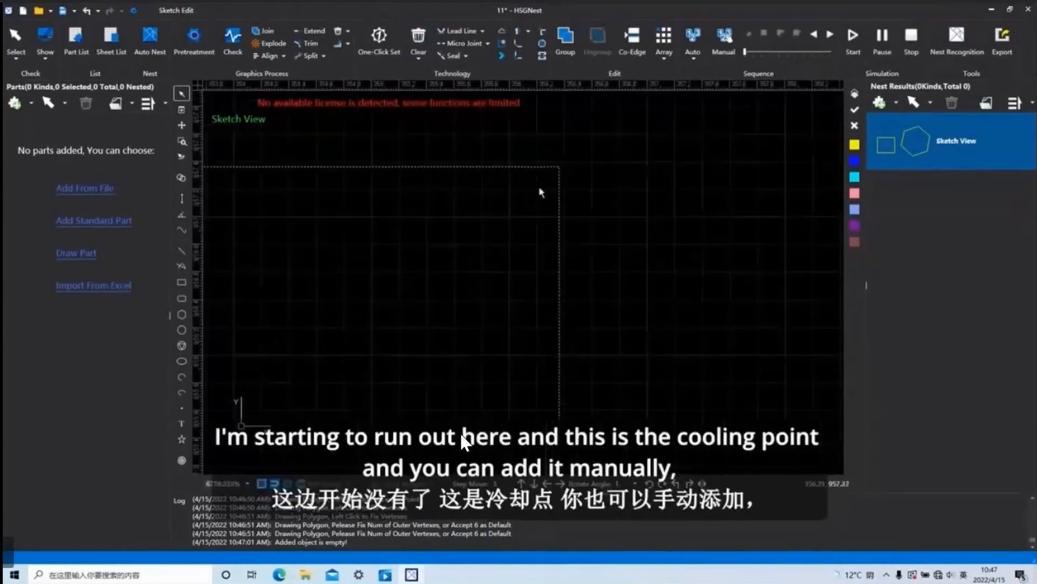
scroll(556, 171, up, 3)
Add automatic cooling points to both shapes with Sharp Corner at 15–120 deg and Lead Point enabled.
click(503, 44)
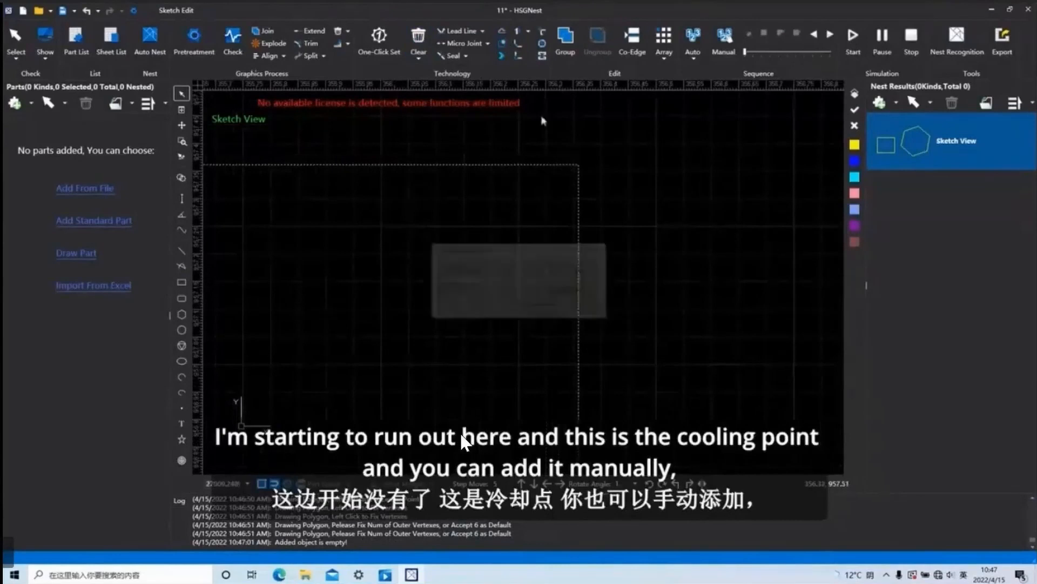
click(541, 312)
scroll(578, 177, down, 1)
Use the cooling point's Set by Mouse option to place one on the rectangle's right edge, just below the upper corner.
click(507, 54)
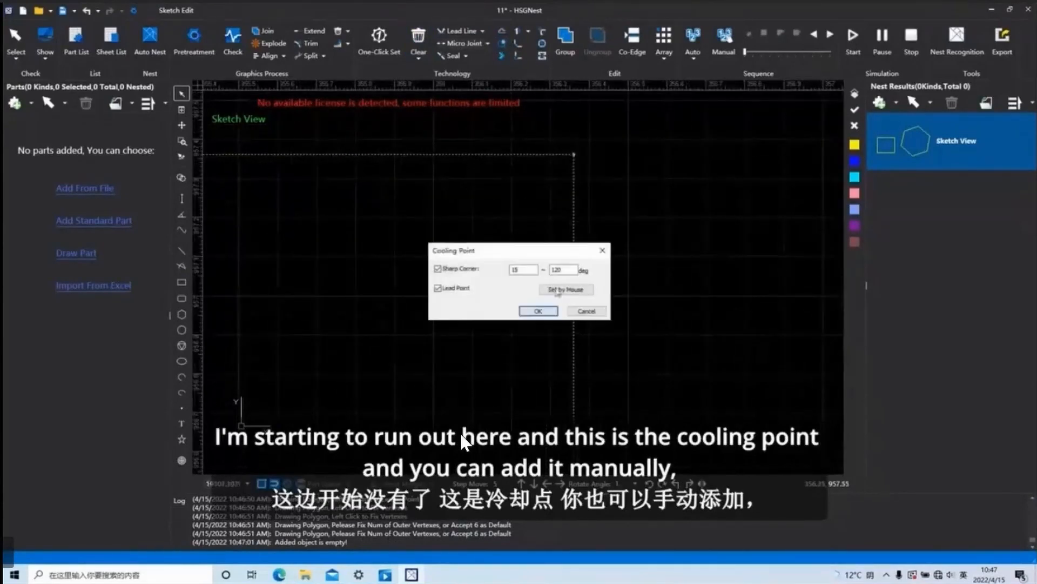
key(Return)
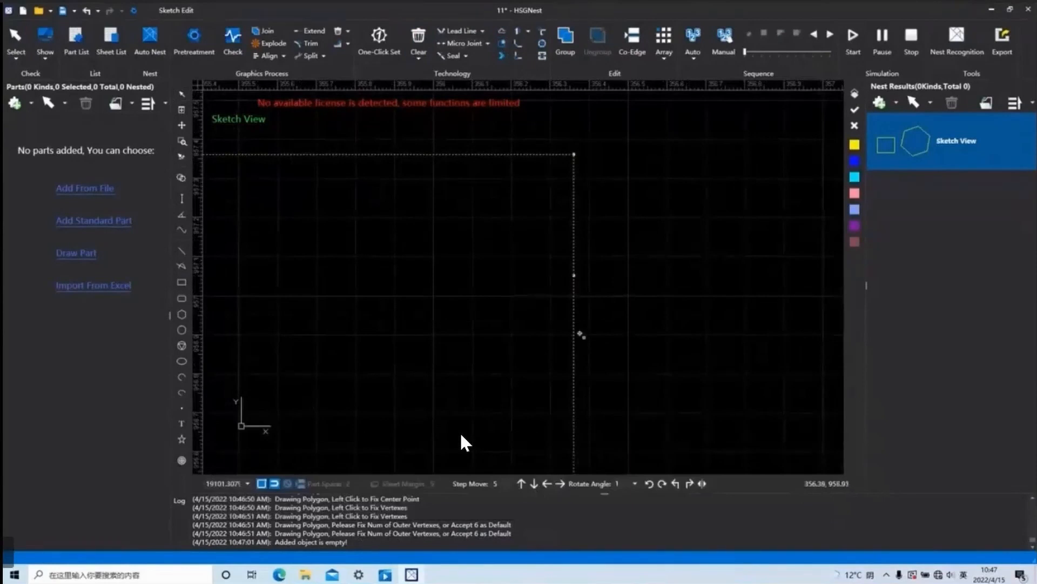
scroll(573, 408, down, 2)
scroll(479, 321, down, 3)
scroll(516, 338, down, 5)
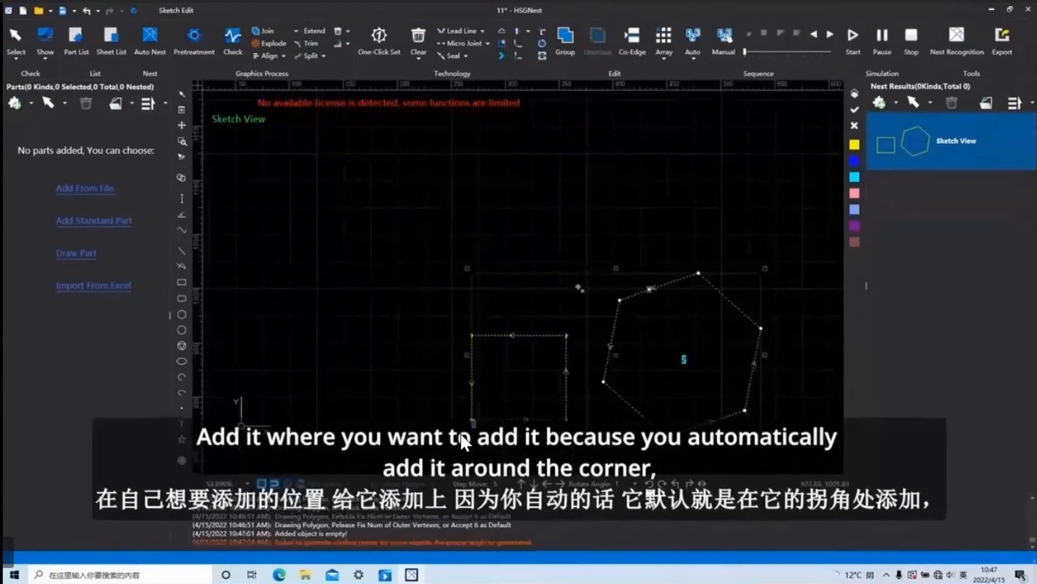
scroll(547, 190, up, 4)
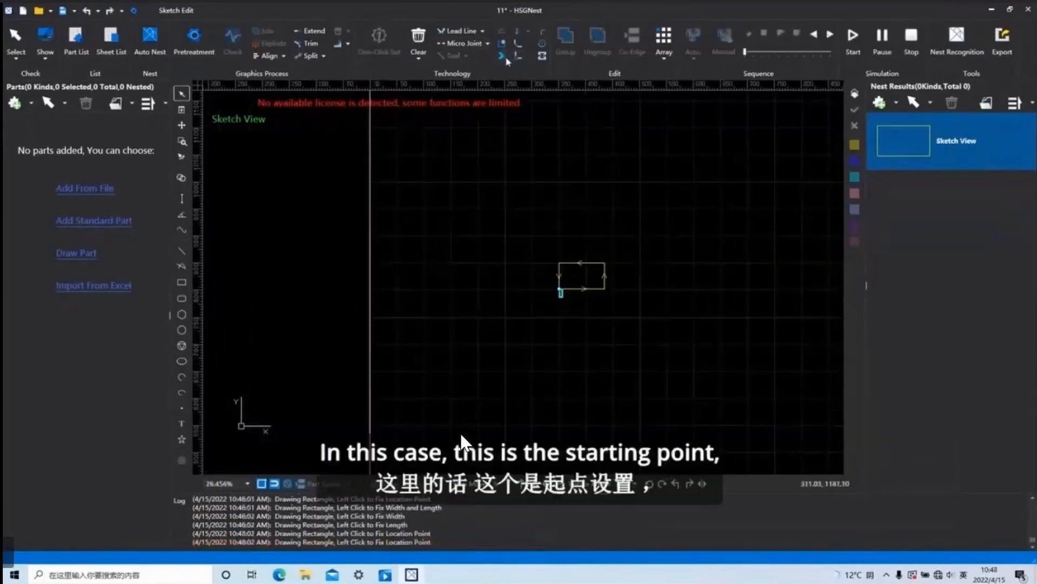
Move the rectangle's starting point around its edges by mouse, ending at the middle of the top edge.
click(503, 57)
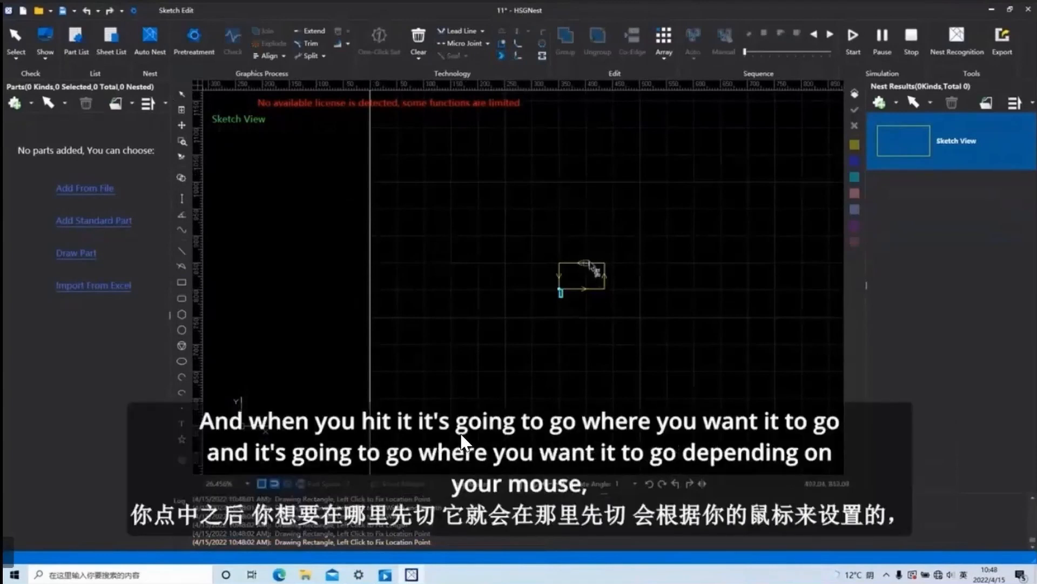
scroll(594, 280, up, 3)
click(632, 264)
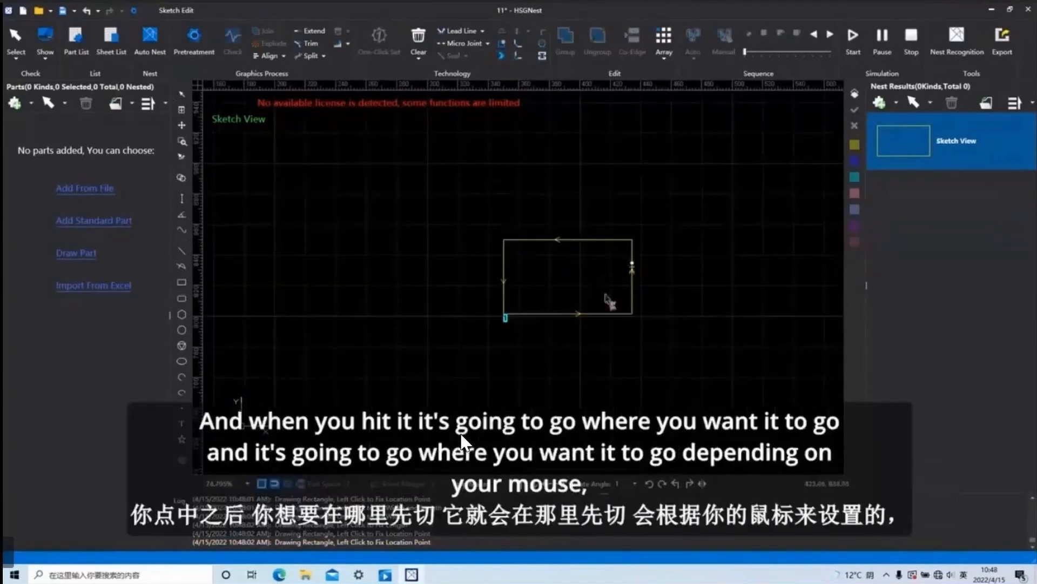
scroll(557, 312, up, 3)
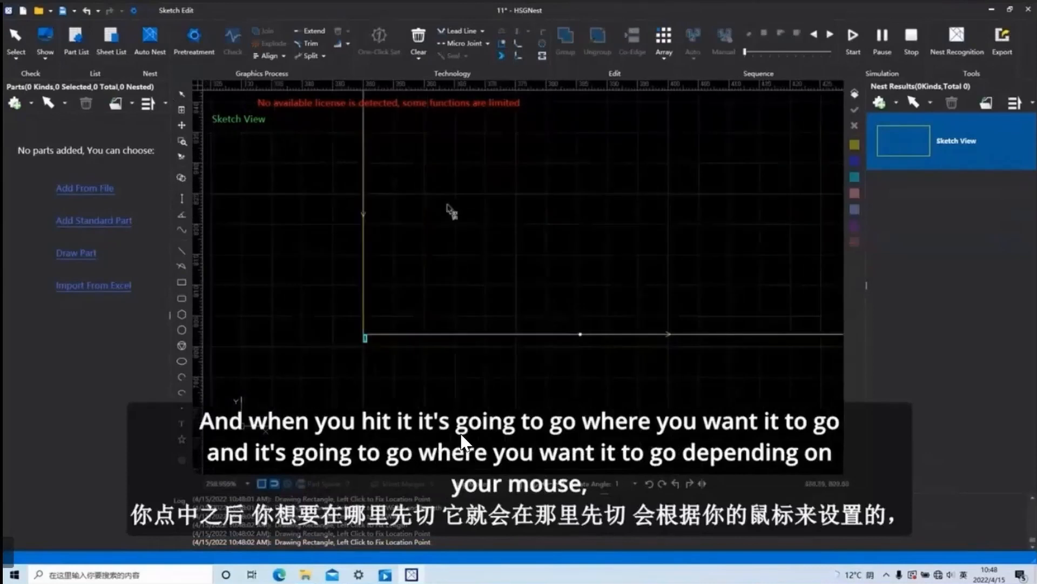
click(363, 189)
scroll(546, 239, down, 3)
click(572, 175)
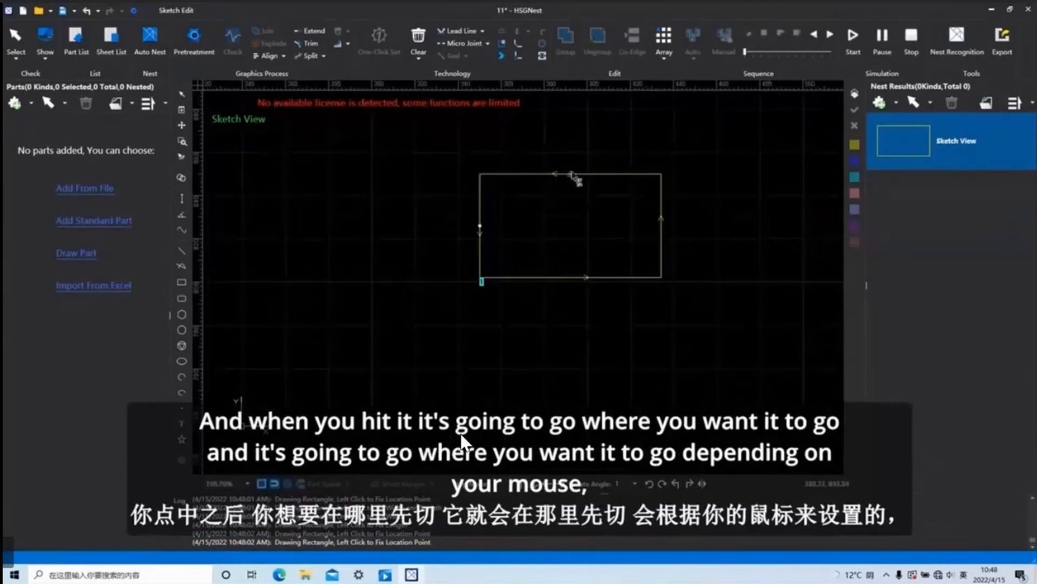
Select the rectangle and toggle its cutting direction with the reverse command.
click(590, 214)
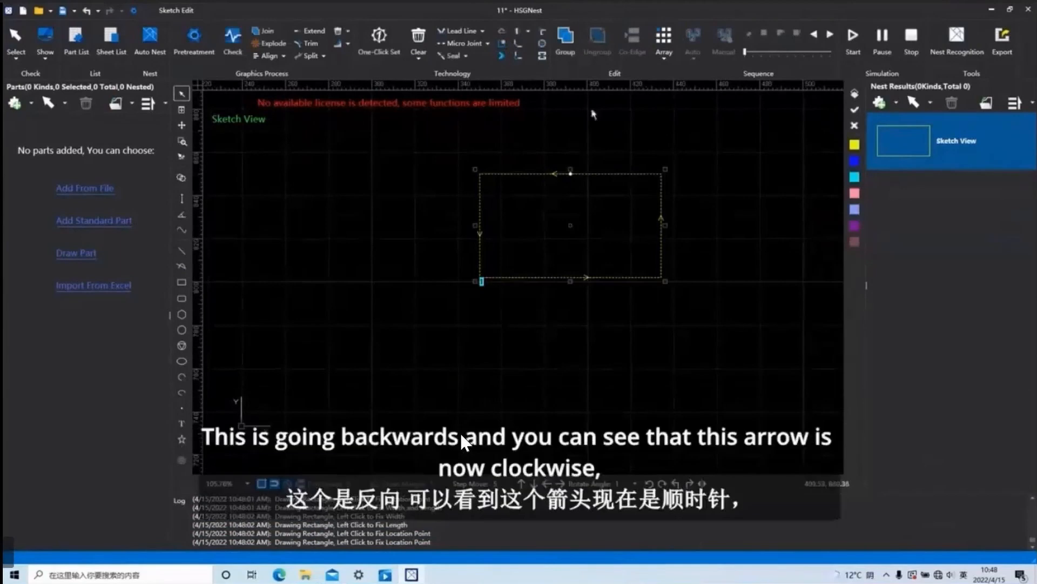
click(524, 34)
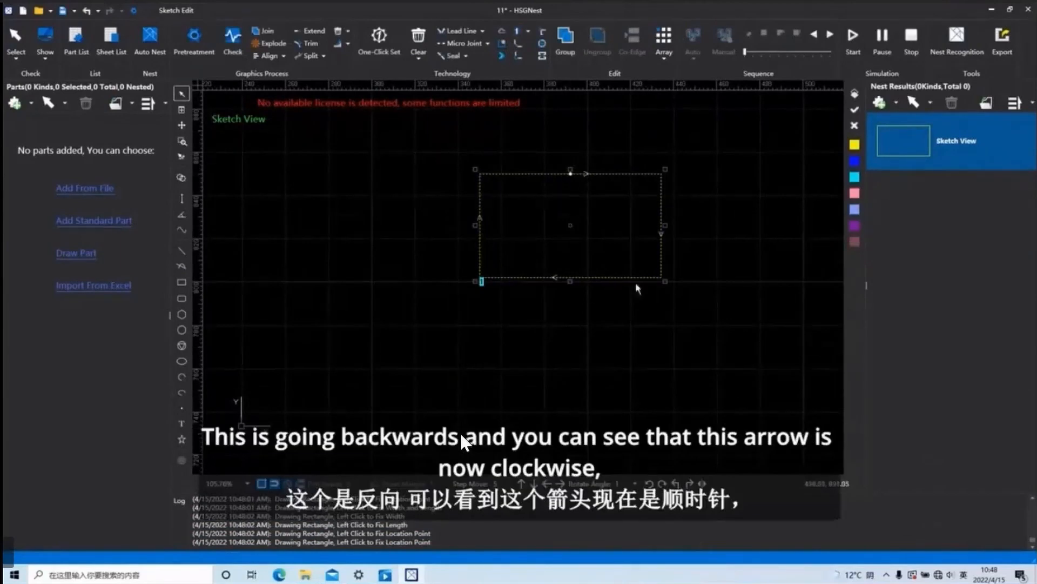
click(523, 33)
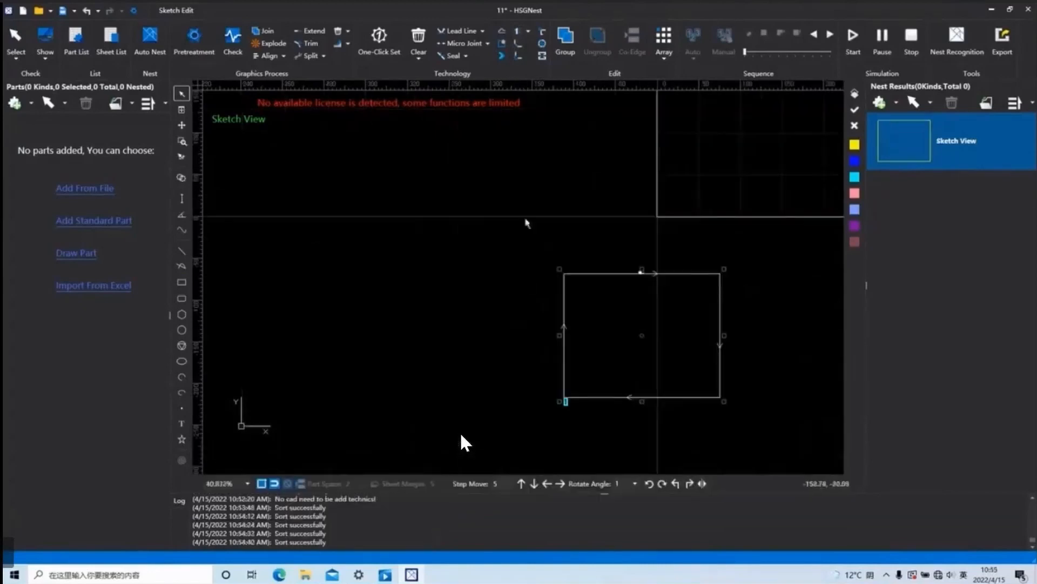
Delete the existing rectangle and draw a smaller one below and to the left of the sheet origin.
click(596, 293)
key(Delete)
click(181, 282)
click(555, 293)
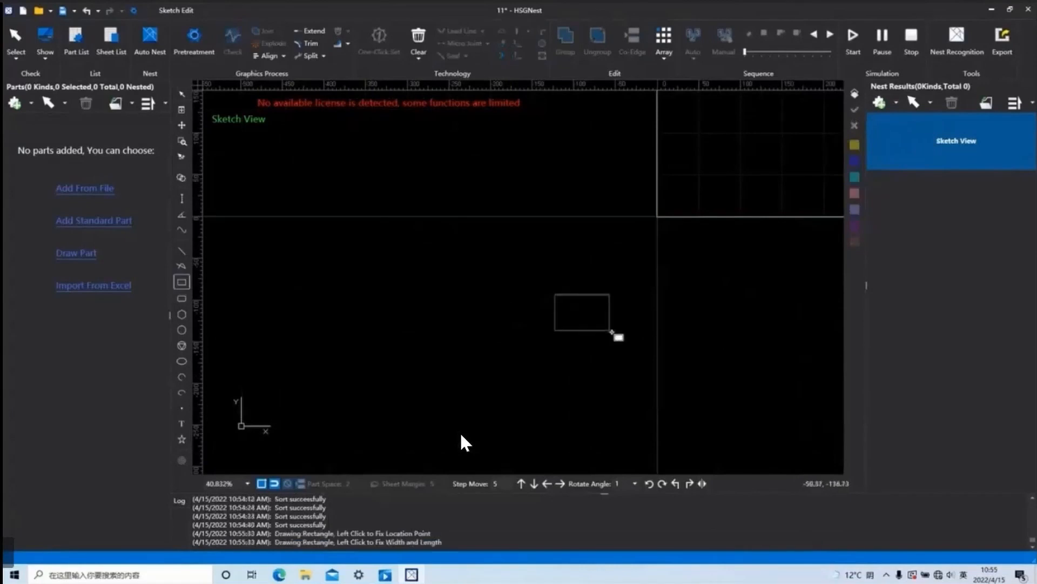
click(615, 335)
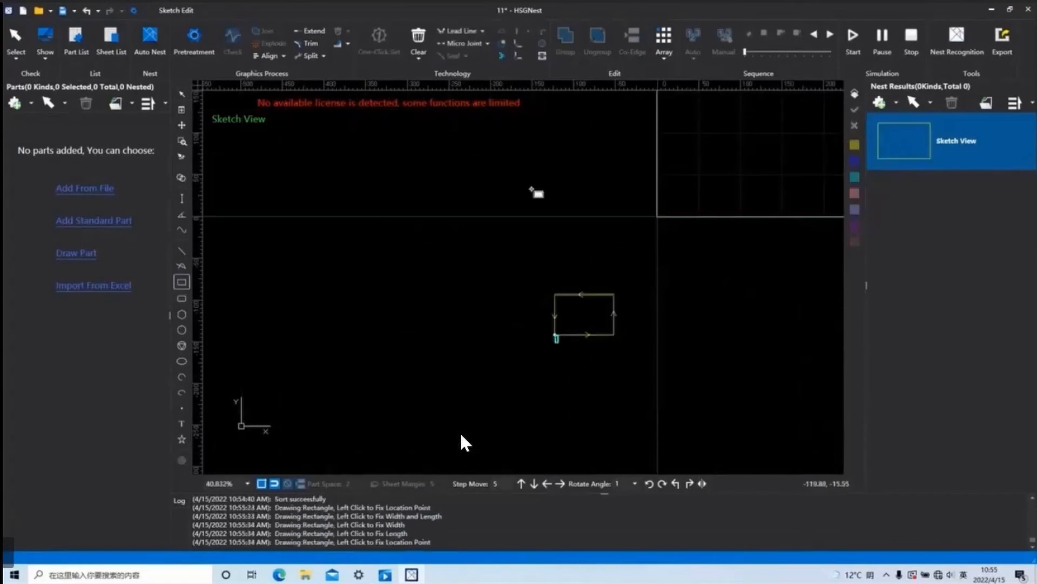
Try to chamfer the unselected rectangle's 15–120 deg corners with radius 10, and leave the drawing command to select the rectangle.
click(517, 46)
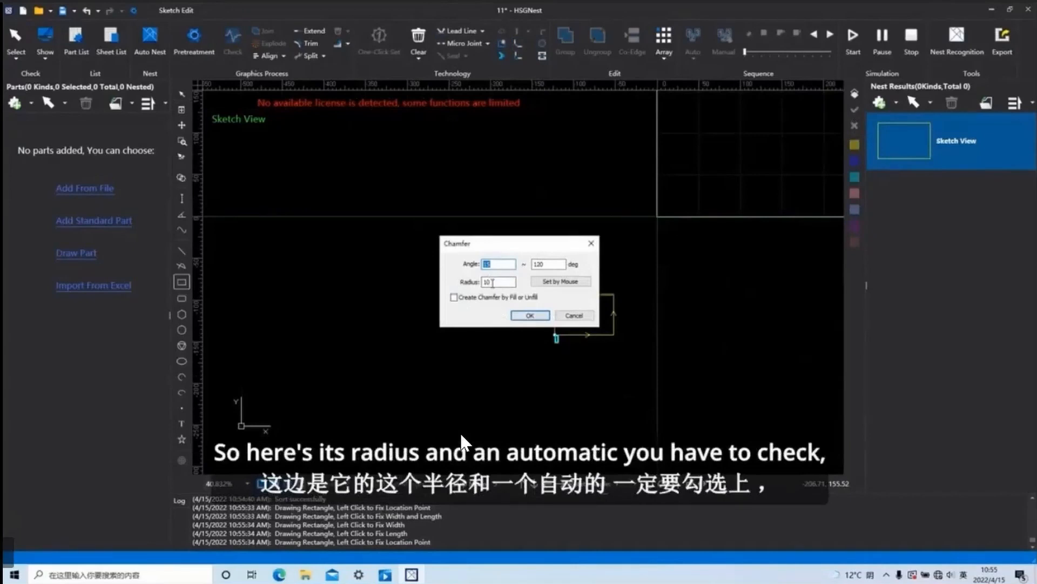
click(530, 316)
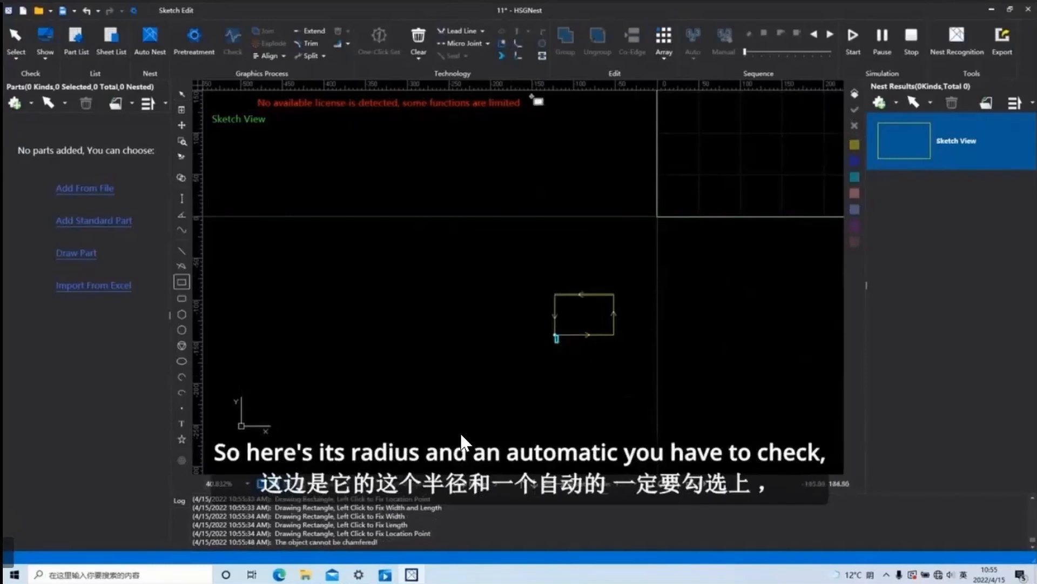
click(527, 46)
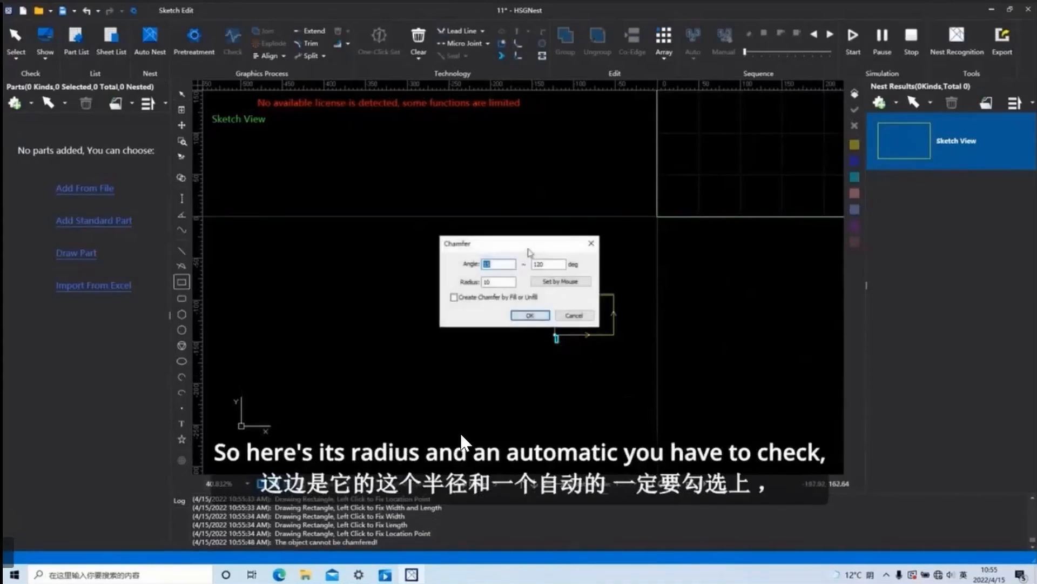
key(Tab)
click(530, 315)
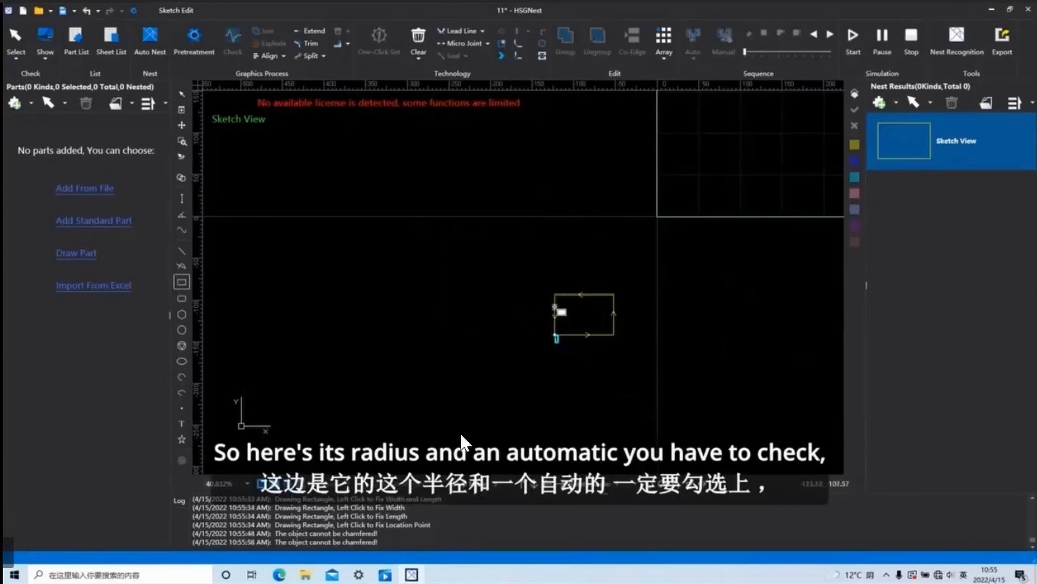
scroll(610, 295, down, 4)
right_click(625, 339)
click(608, 304)
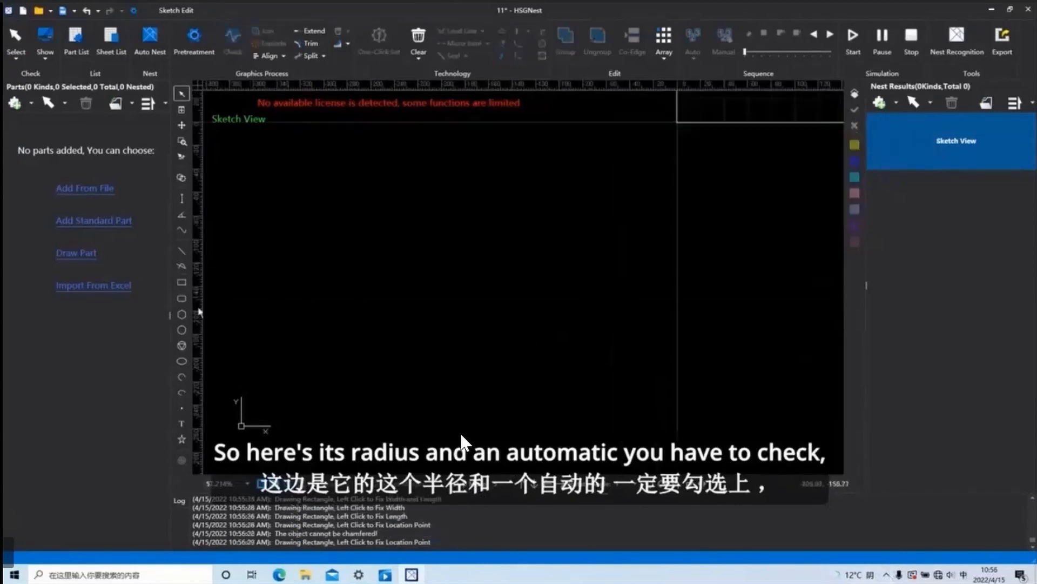
Draw a new rectangle below and to the left of the sheet origin and end the rectangle command.
click(182, 281)
click(571, 284)
click(628, 325)
right_click(680, 337)
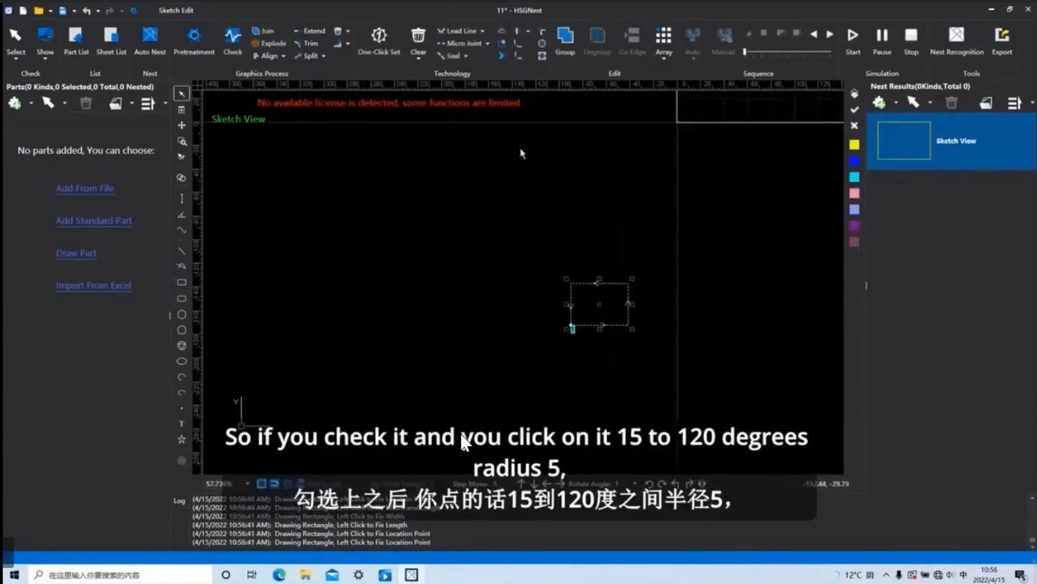
Chamfer all the rectangle's corners between 15 and 120 deg with radius 5, and undo the chamfer after inspecting it.
click(519, 44)
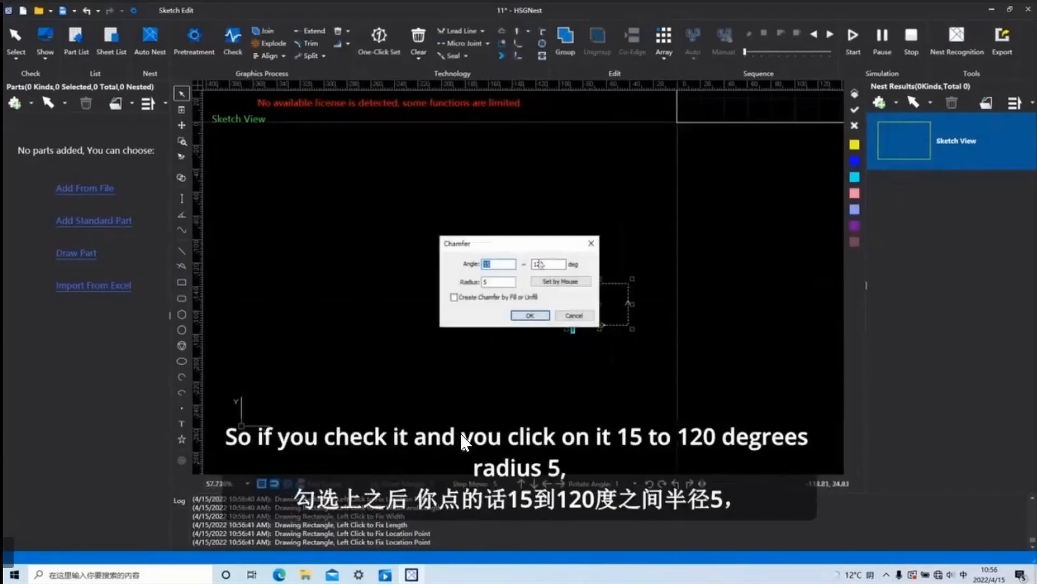
click(534, 318)
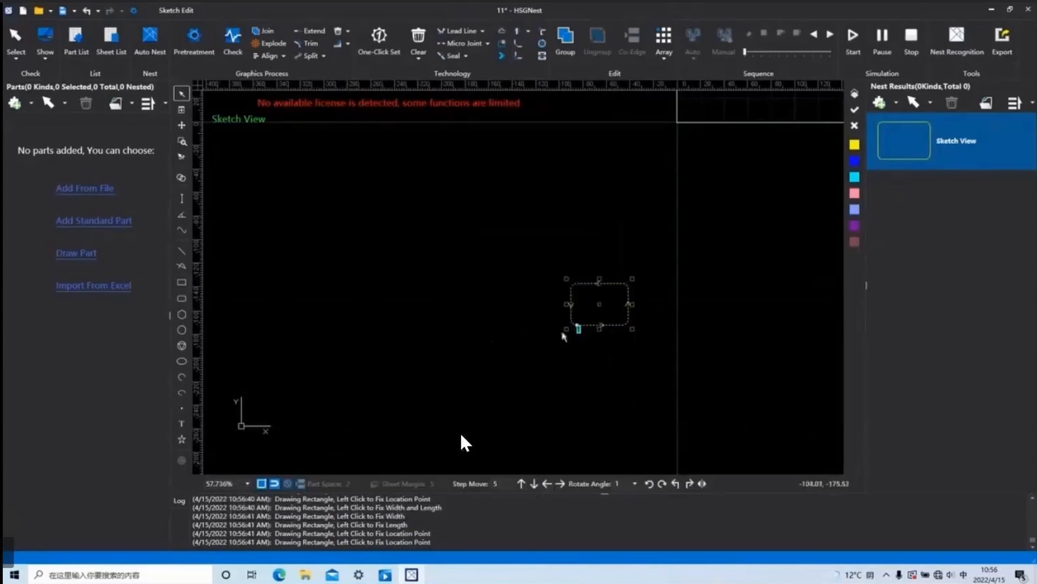
scroll(596, 316, up, 2)
scroll(596, 317, up, 2)
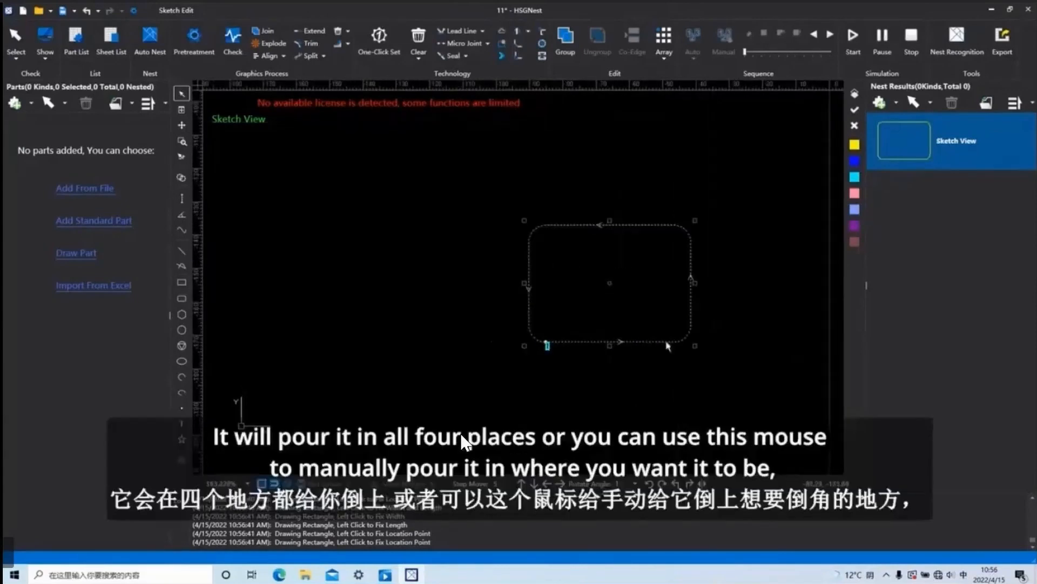
right_click(599, 357)
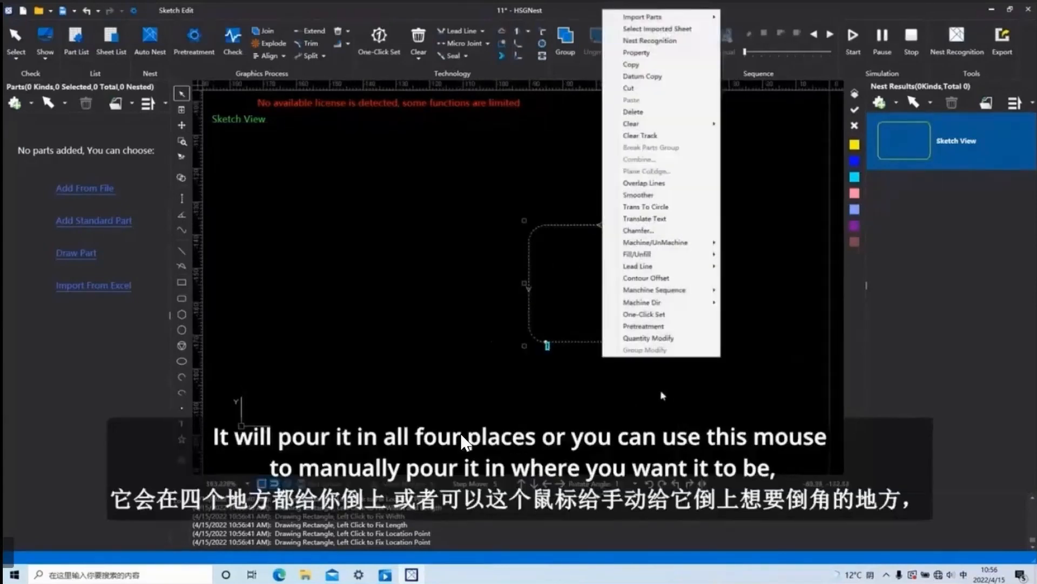
click(574, 398)
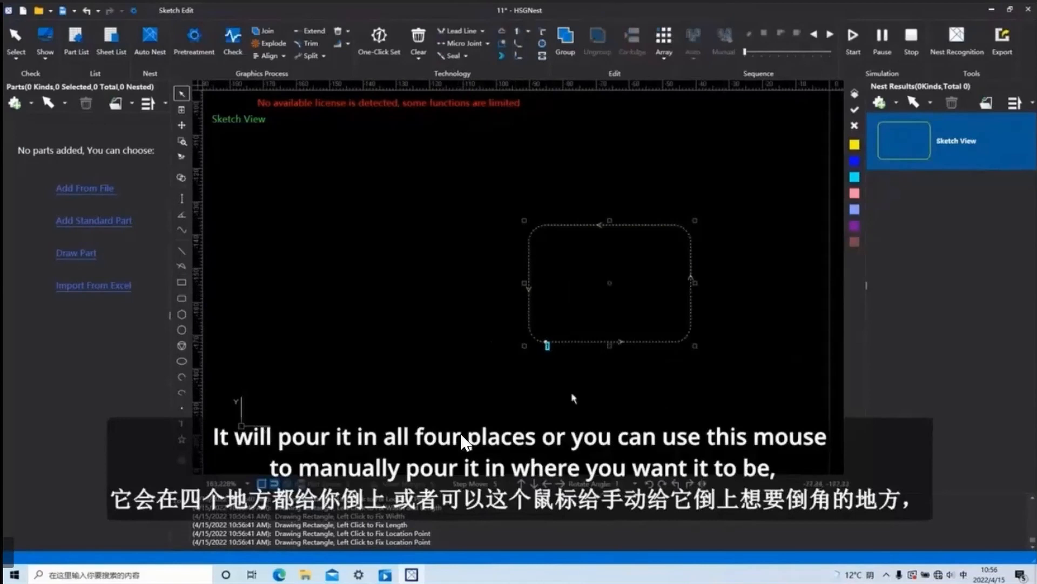
click(88, 13)
Chamfer the rectangle's four corners individually with the Set by Mouse option at radius 5.
click(518, 42)
click(576, 283)
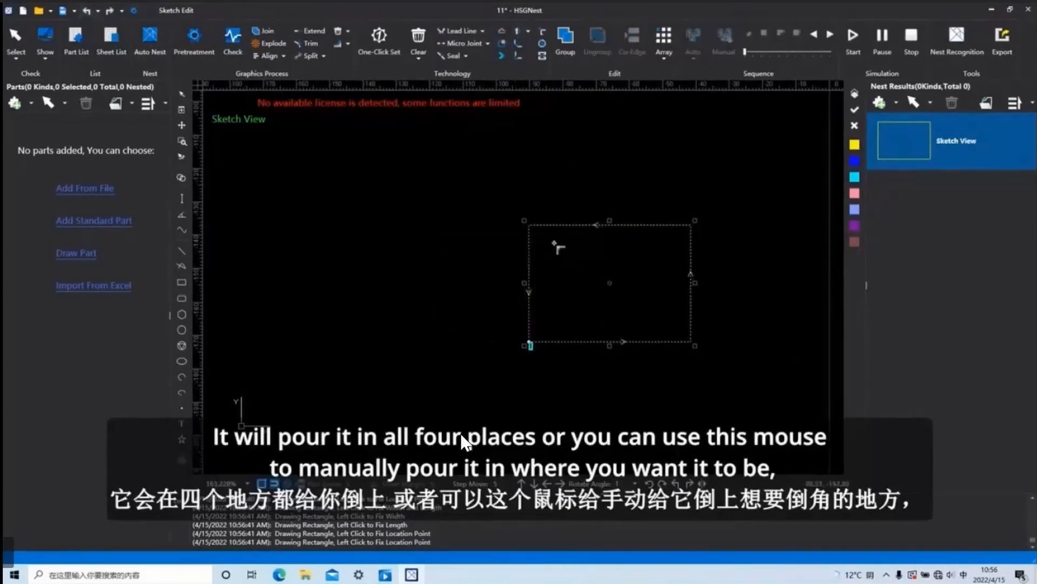
click(530, 225)
click(691, 225)
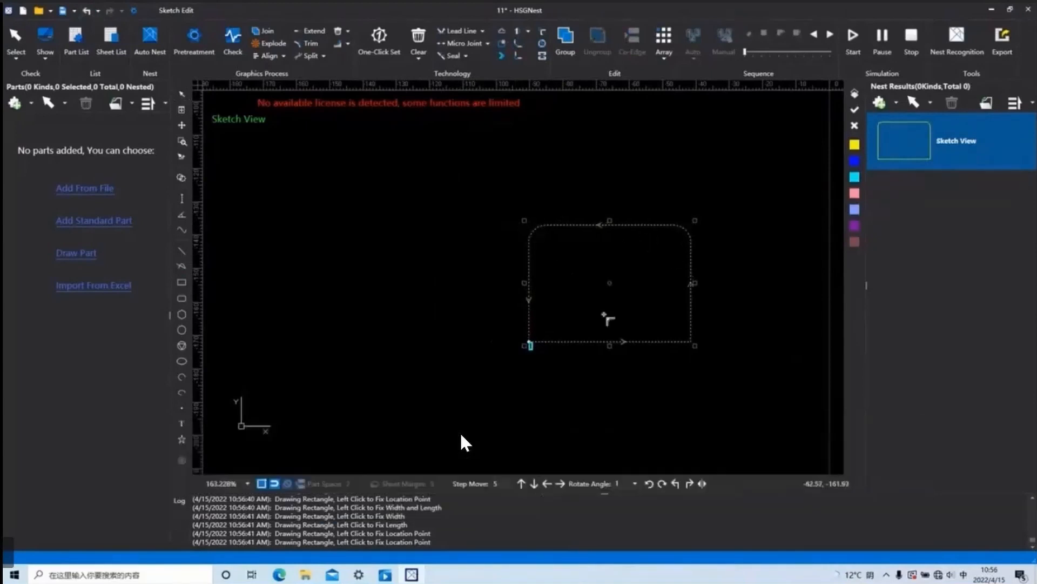
click(690, 341)
click(531, 343)
right_click(594, 276)
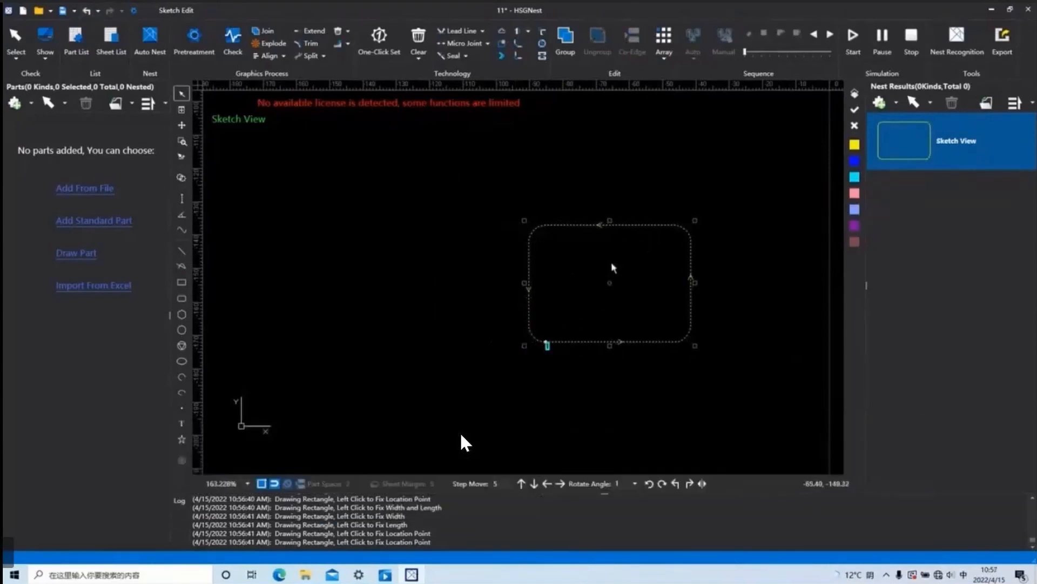
Try to chamfer the rounded rectangle at 15–120 deg, radius 5, with Create Chamfer by Fill or Unfill enabled.
click(519, 46)
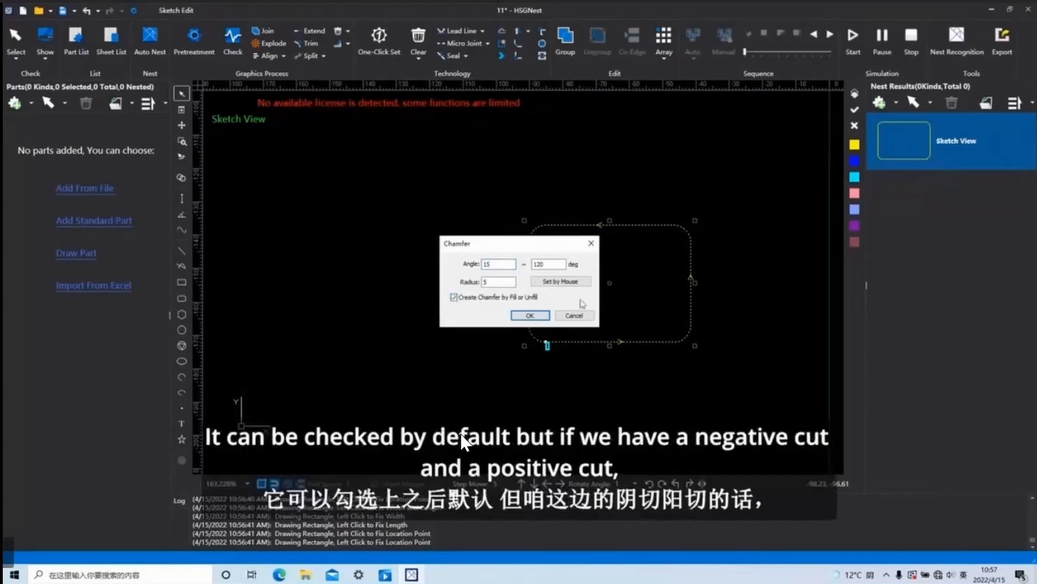
click(531, 318)
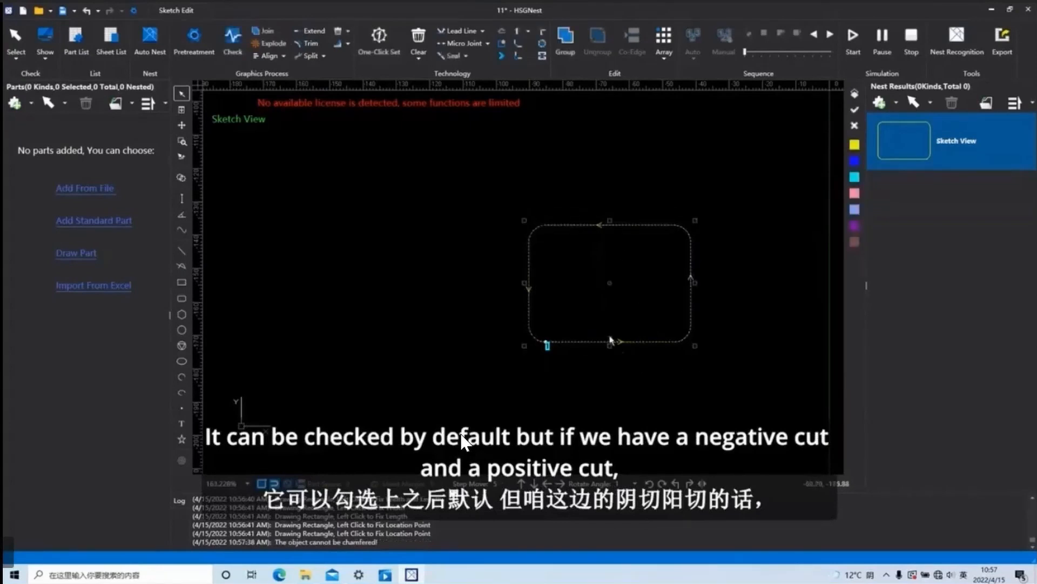
Set the rounded rectangle to Unfill with One-Click Set, using 30 deg line leads of length 3 and CW for Fill while CCW for Unfill.
click(458, 31)
click(463, 439)
click(556, 354)
click(379, 36)
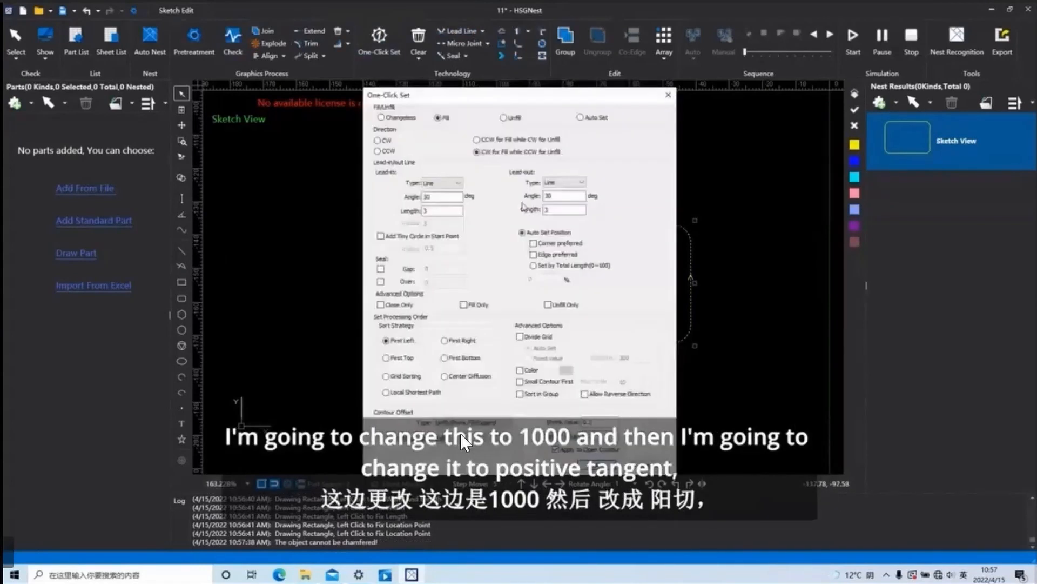
click(505, 120)
click(463, 440)
scroll(603, 351, up, 5)
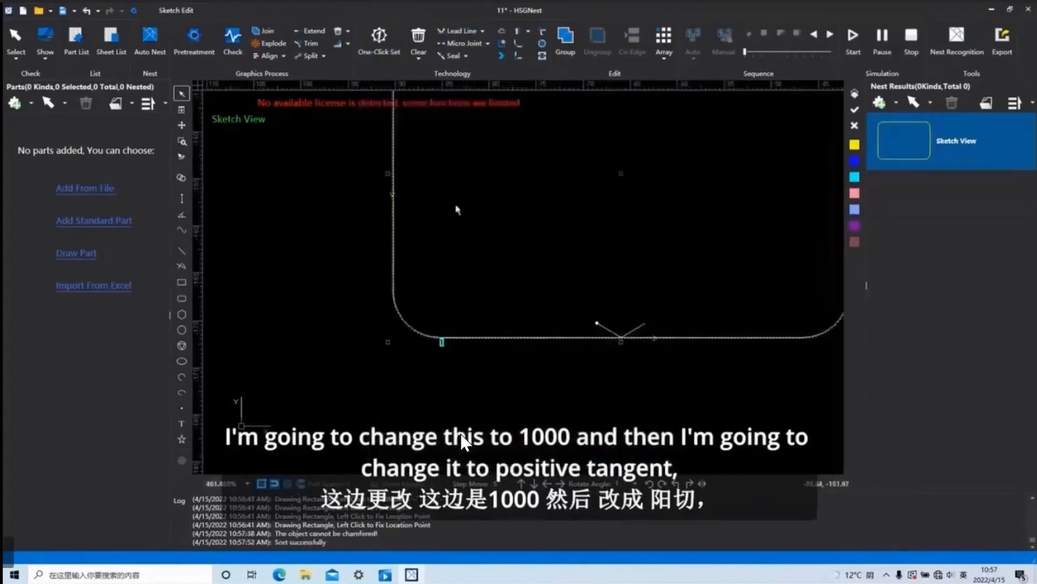
Set the rounded rectangle to Fill with One-Click Set and chamfer it at 15–120 deg, radius 5, with Create Chamfer by Fill or Unfill enabled.
click(378, 37)
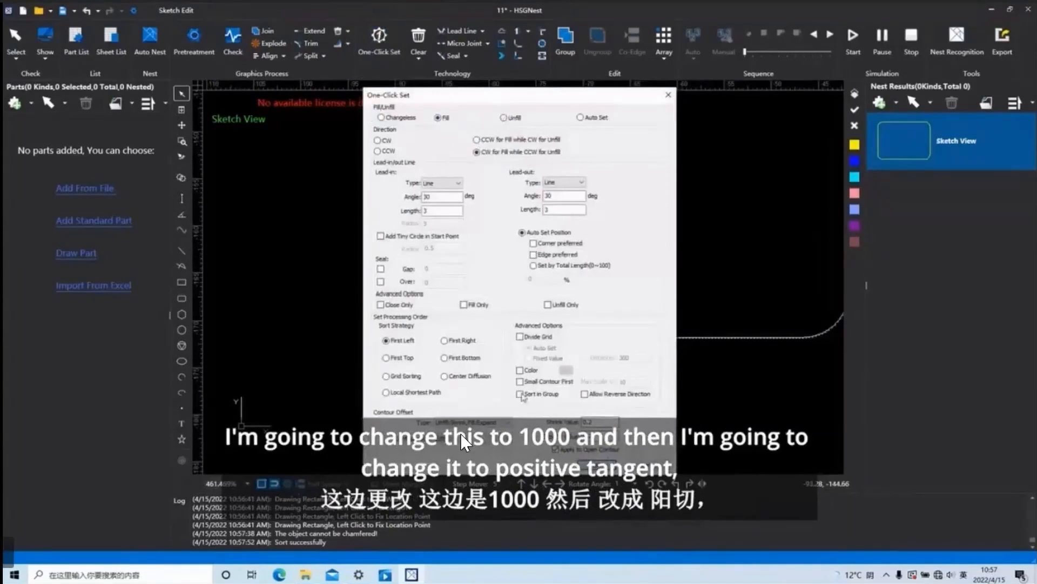
click(599, 465)
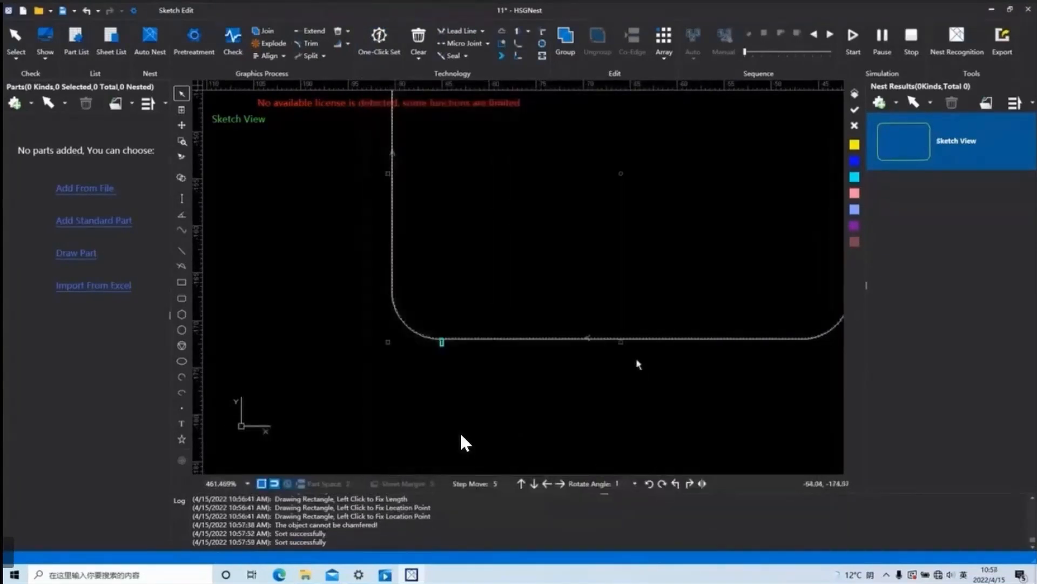
scroll(580, 358, down, 3)
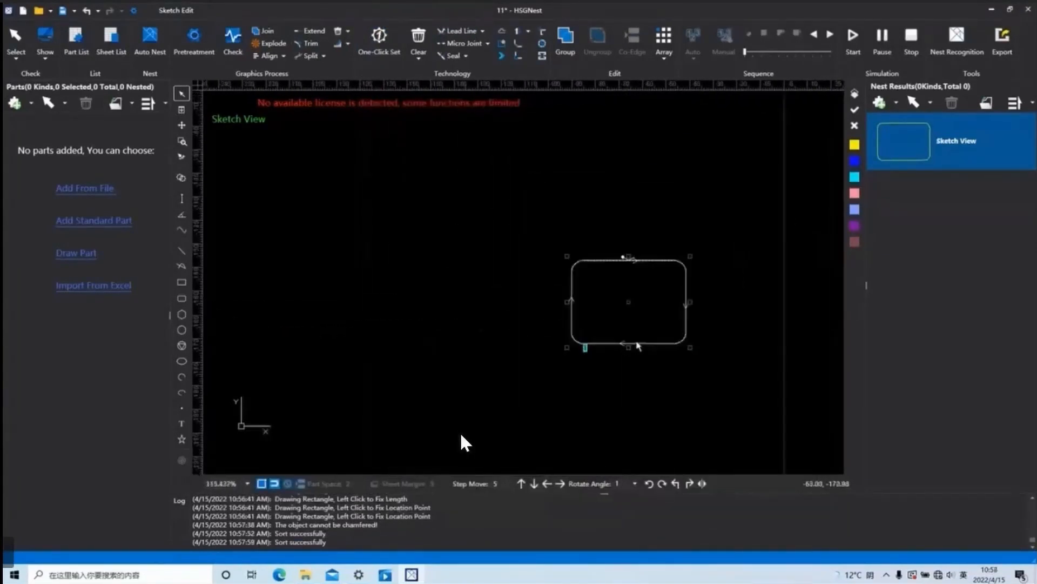
scroll(641, 267, up, 3)
scroll(606, 243, down, 2)
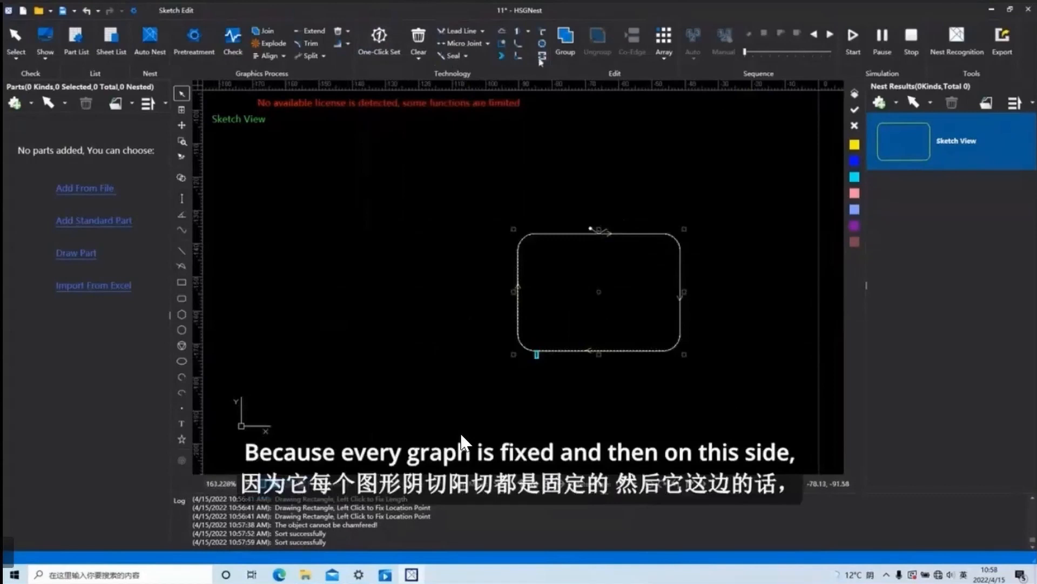
click(520, 46)
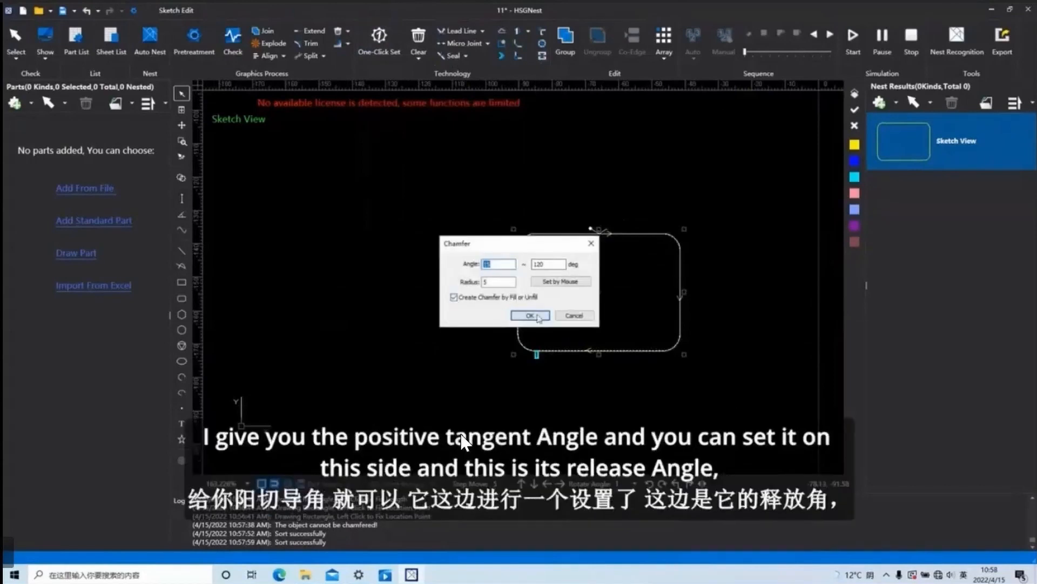
click(531, 316)
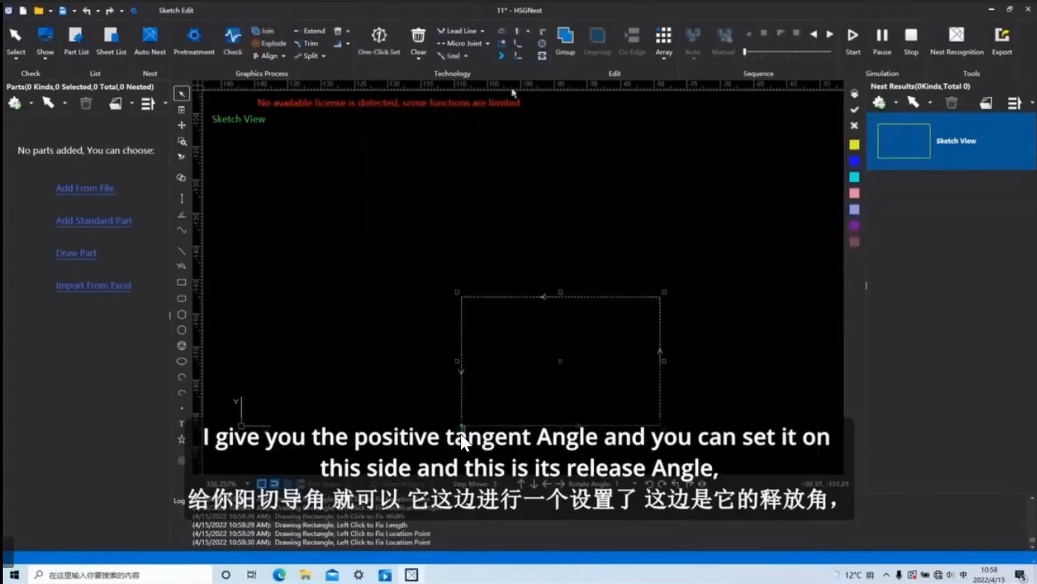
Add a bend release at the new rectangle's upper-left corner with angle 15–120 deg and radius 1.
click(519, 55)
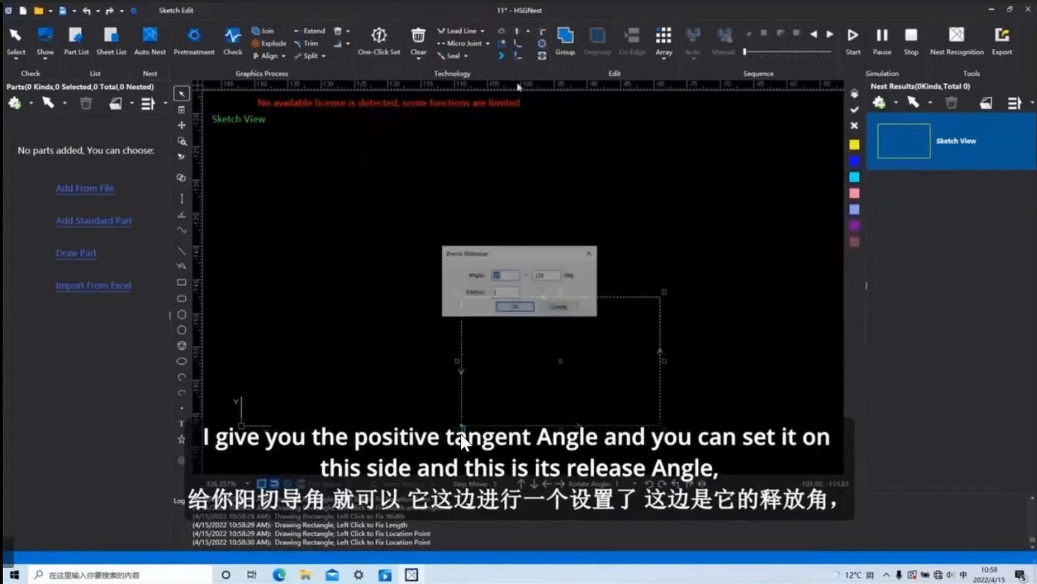
click(516, 308)
click(463, 298)
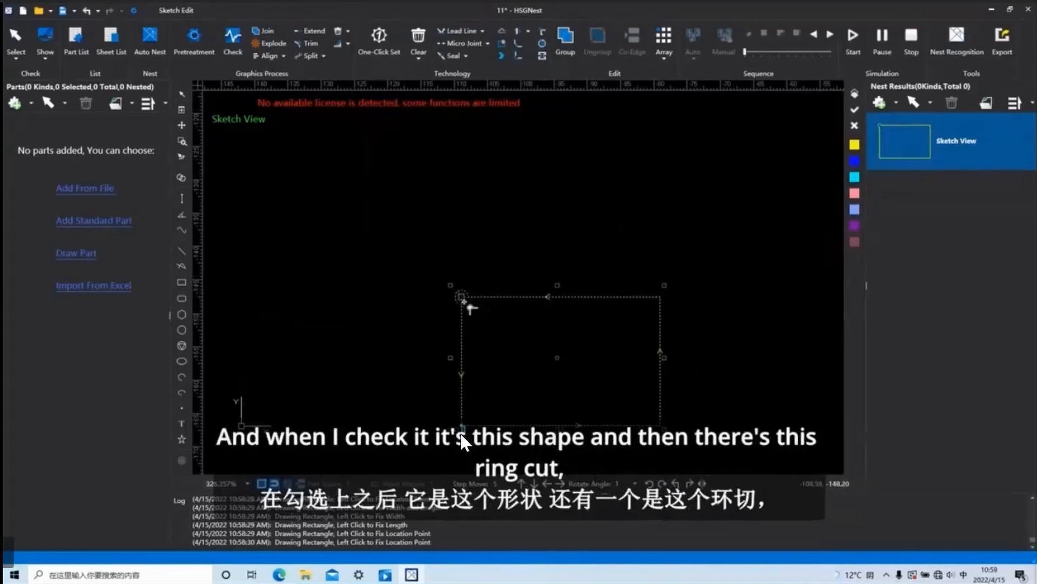
scroll(463, 299, up, 3)
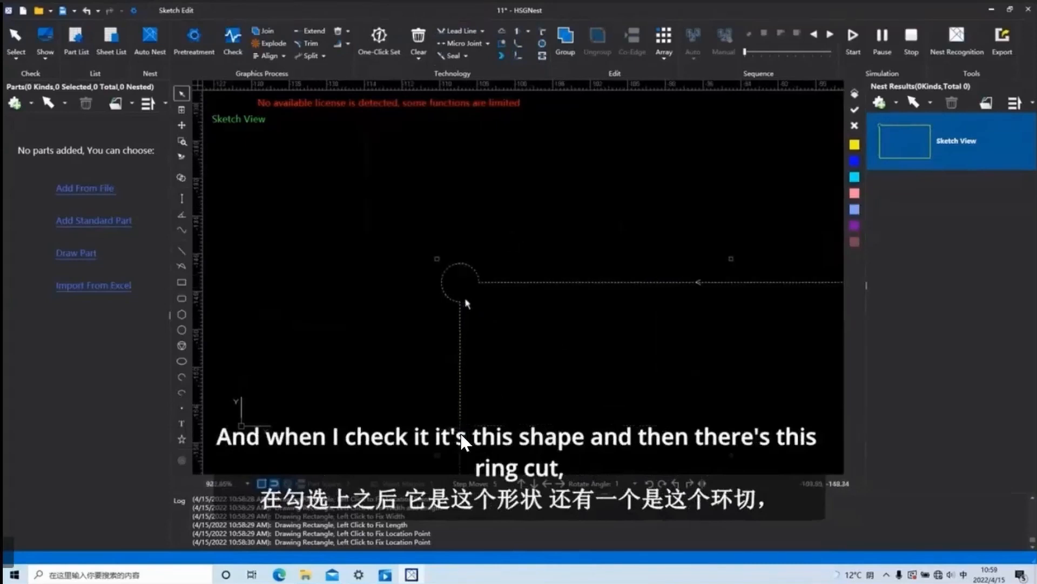
scroll(463, 298, down, 2)
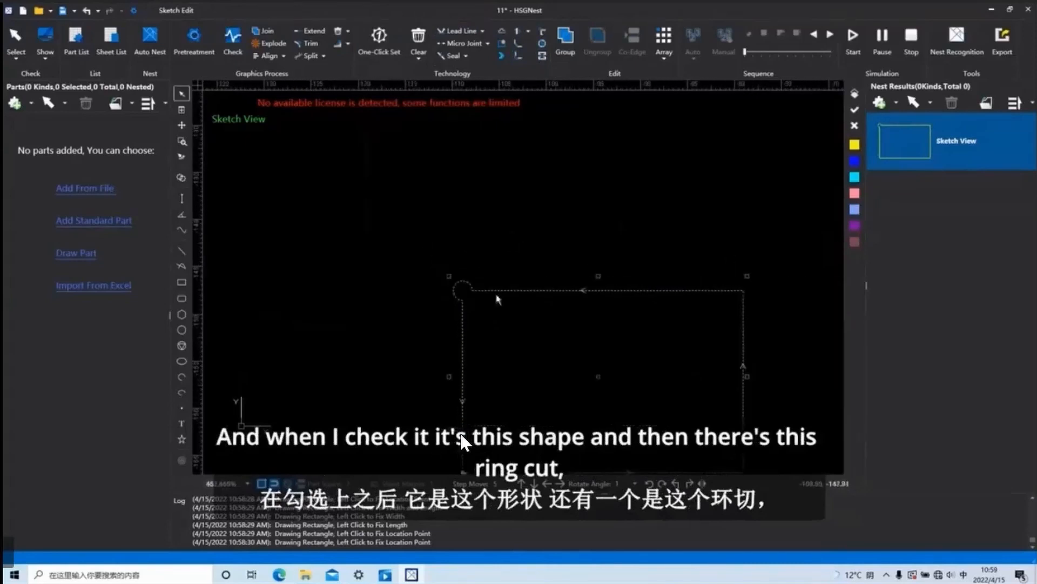
Apply a Ring Cut to the rectangle's sharp corners with angle 90 deg, length 2 and extend length 0, and inspect the loops.
click(542, 44)
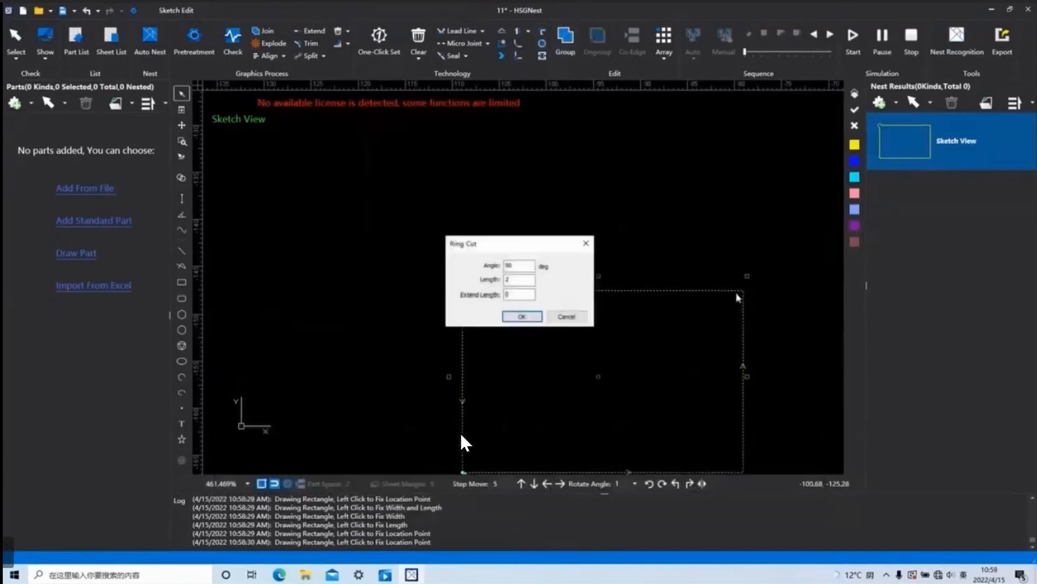
click(522, 316)
scroll(739, 332, down, 5)
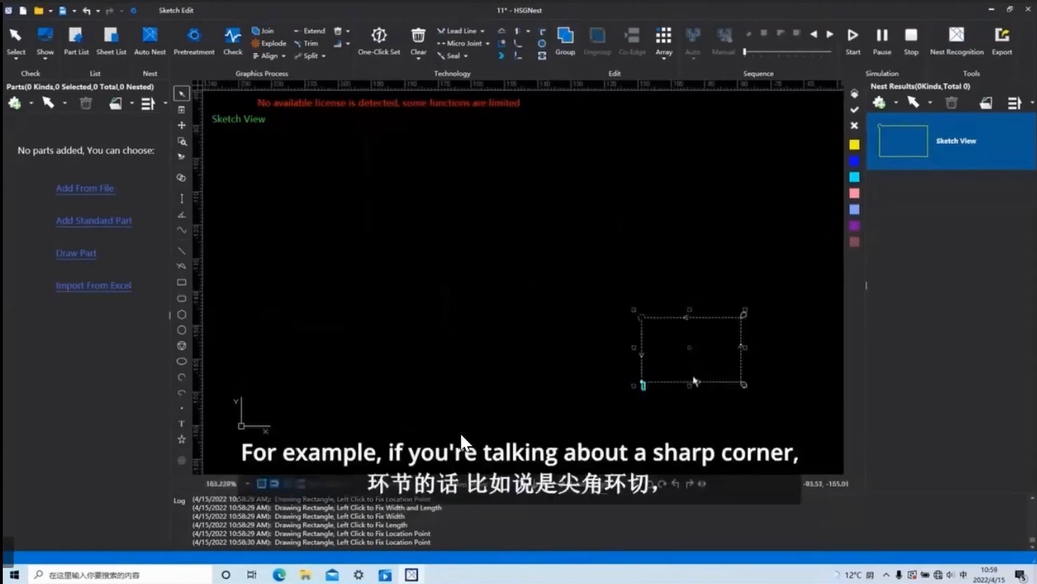
middle_drag(696, 381, 596, 341)
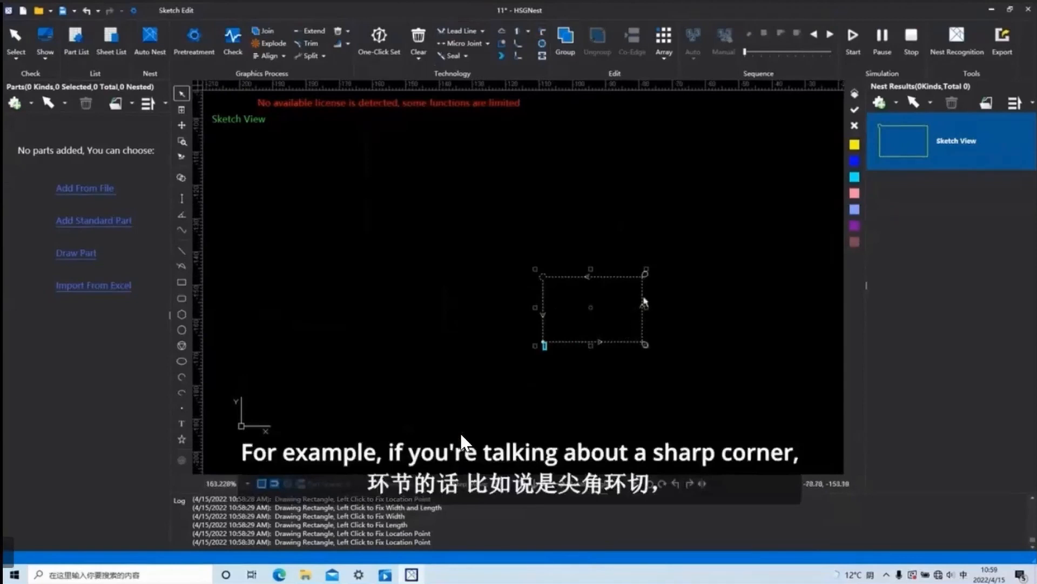
scroll(648, 306, up, 3)
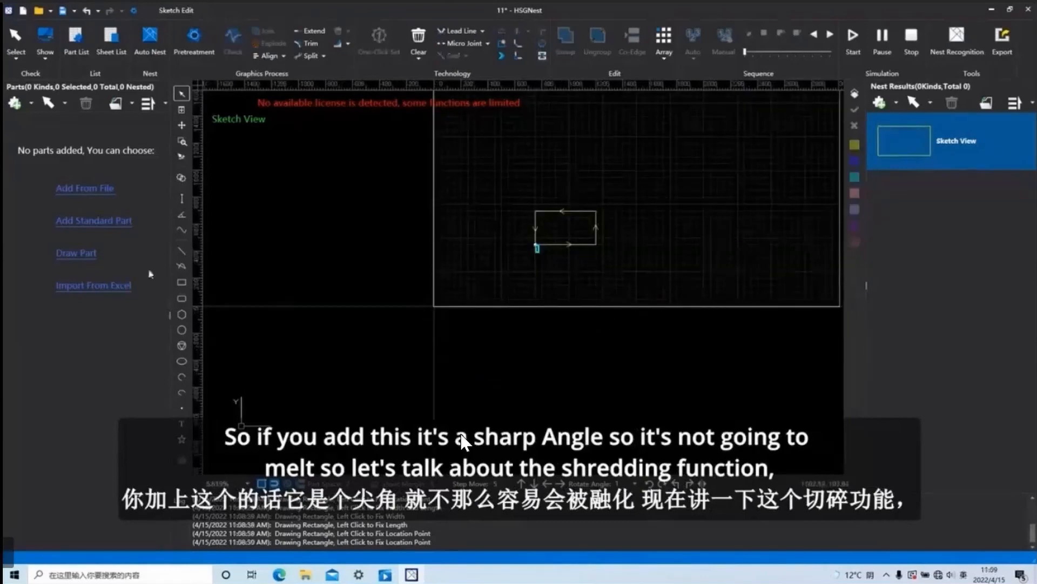
Draw a circle inside the rectangle on the sheet and end the circle command.
click(181, 329)
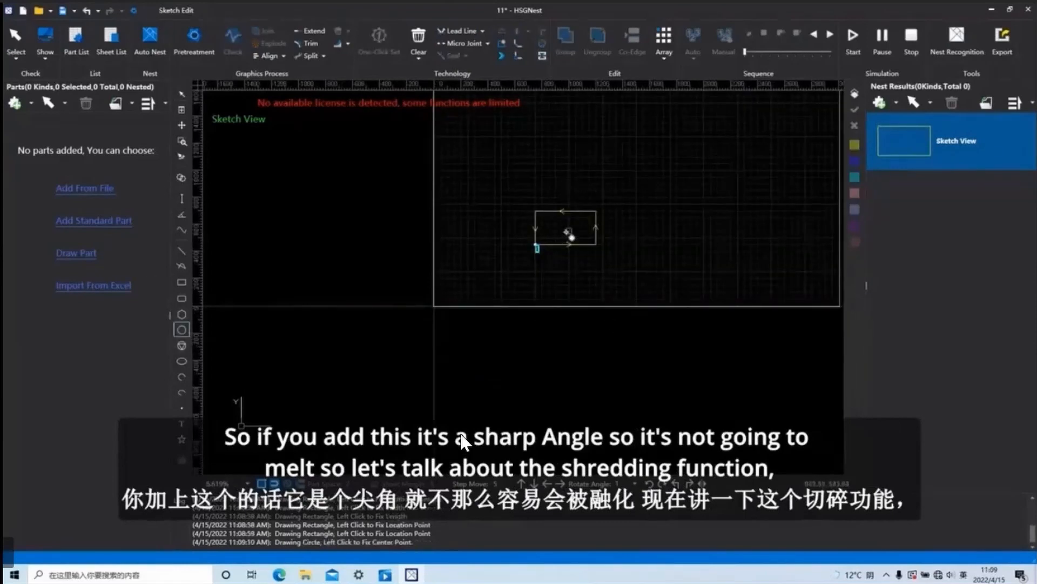
click(570, 232)
click(569, 231)
right_click(636, 227)
Try to chop the rectangle and circle together with a tolerance of 0.004.
drag(634, 272, 464, 155)
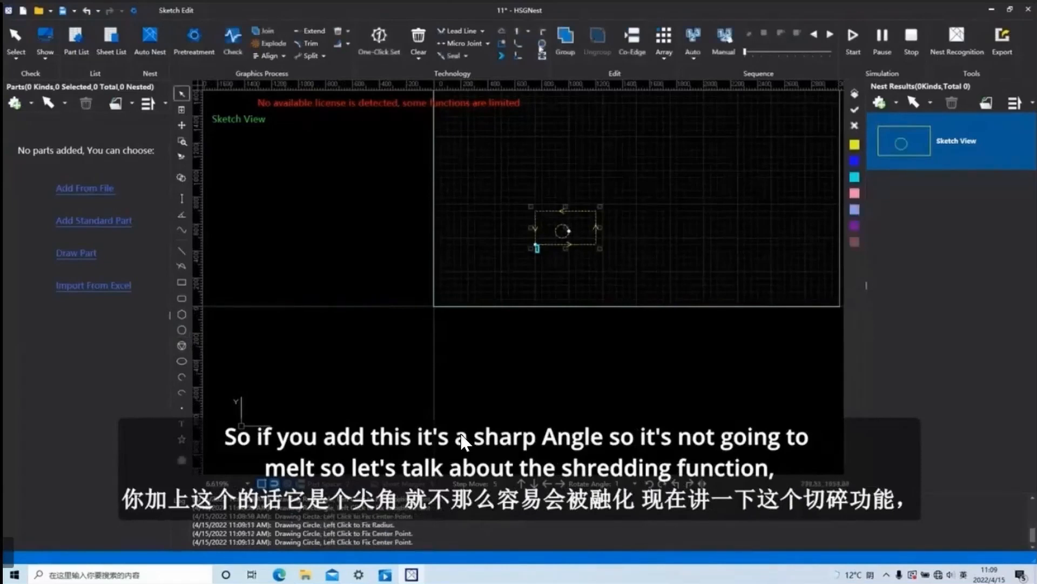
click(542, 43)
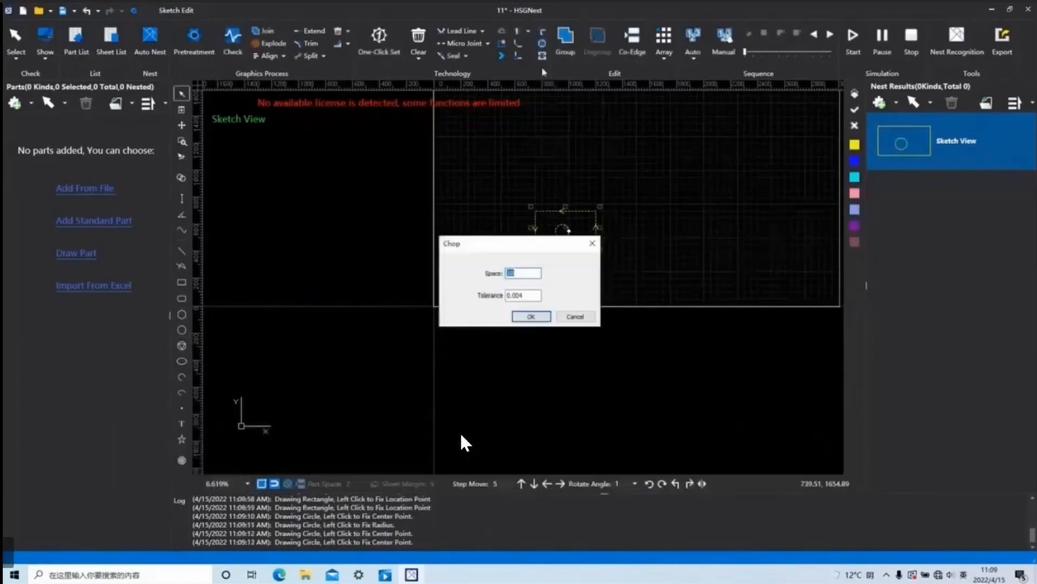
click(531, 316)
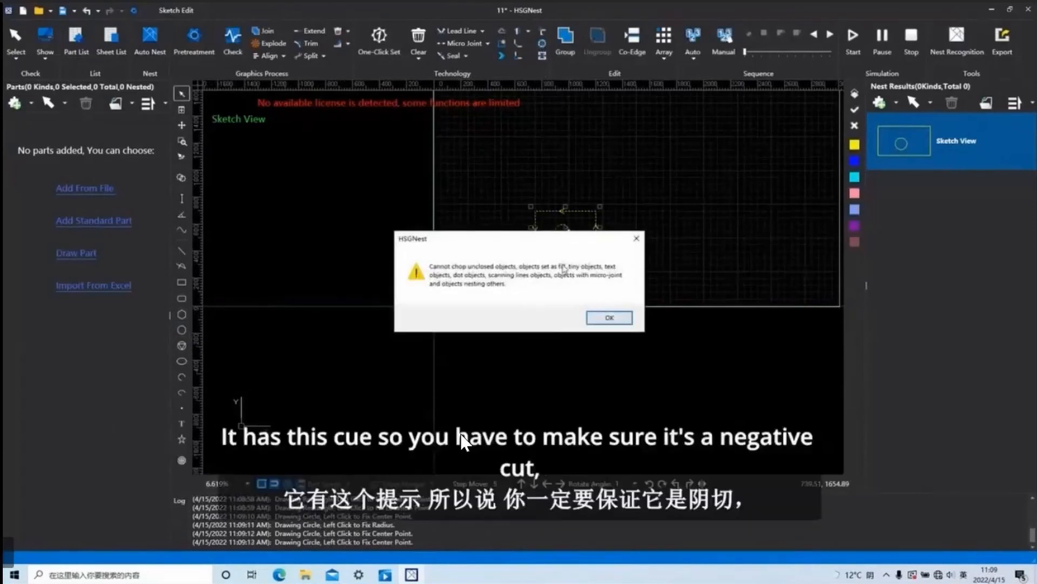
click(636, 238)
Set only the circle to Unfill with One-Click Set, using line leads at 30 deg and length 3, and inspect its lead line.
scroll(558, 274, down, 2)
middle_drag(560, 274, 575, 315)
scroll(573, 278, up, 4)
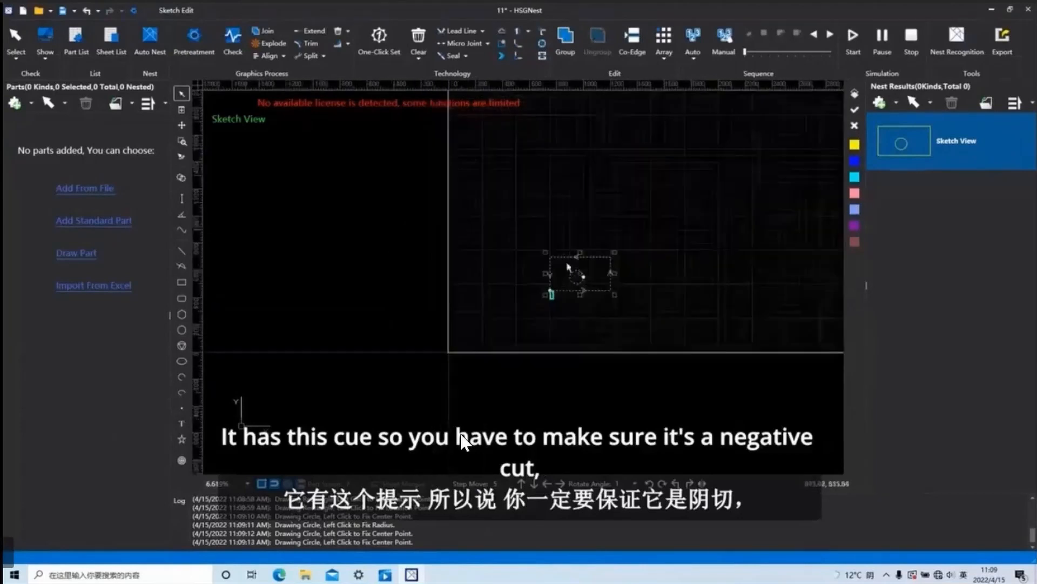
drag(691, 373, 673, 352)
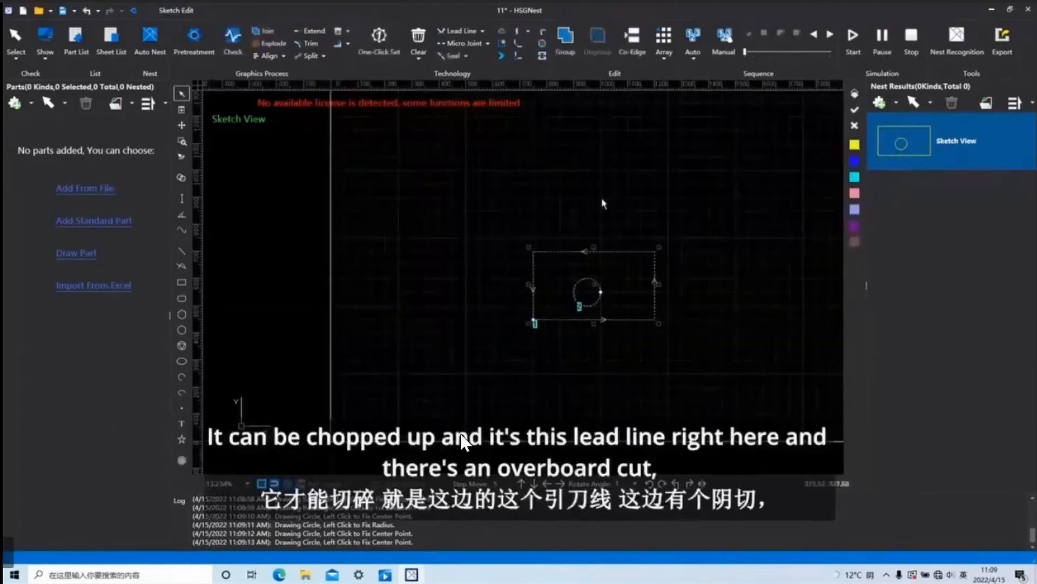
scroll(604, 307, up, 3)
scroll(600, 297, up, 2)
scroll(597, 296, down, 2)
click(596, 296)
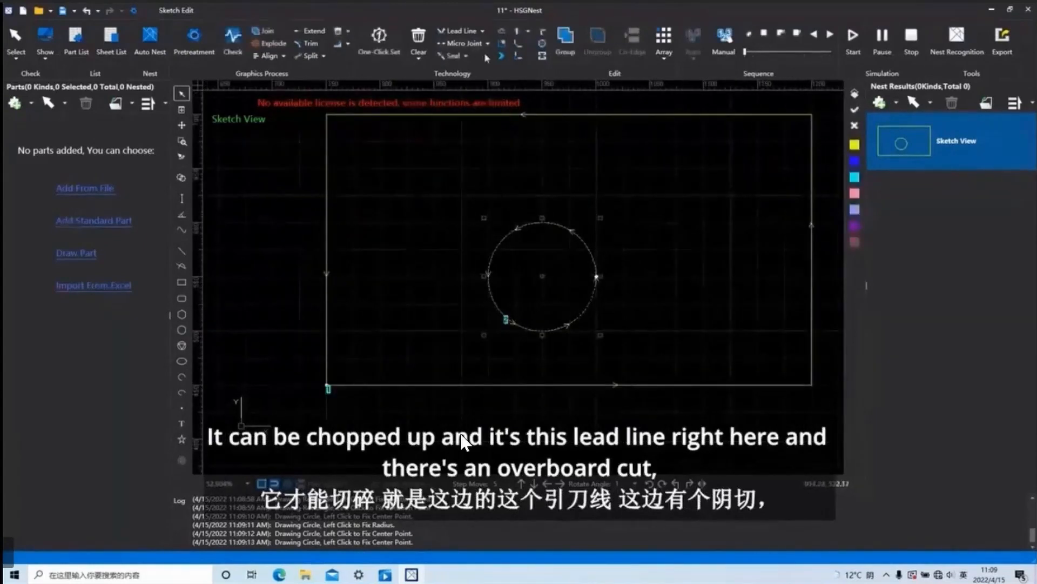
click(379, 37)
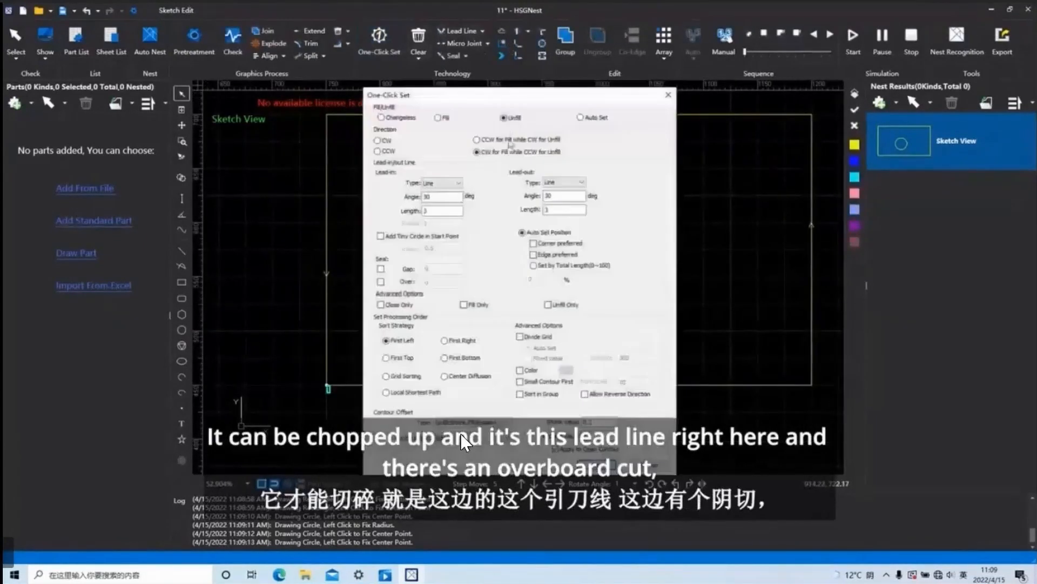
key(Return)
scroll(589, 270, up, 5)
scroll(597, 250, down, 8)
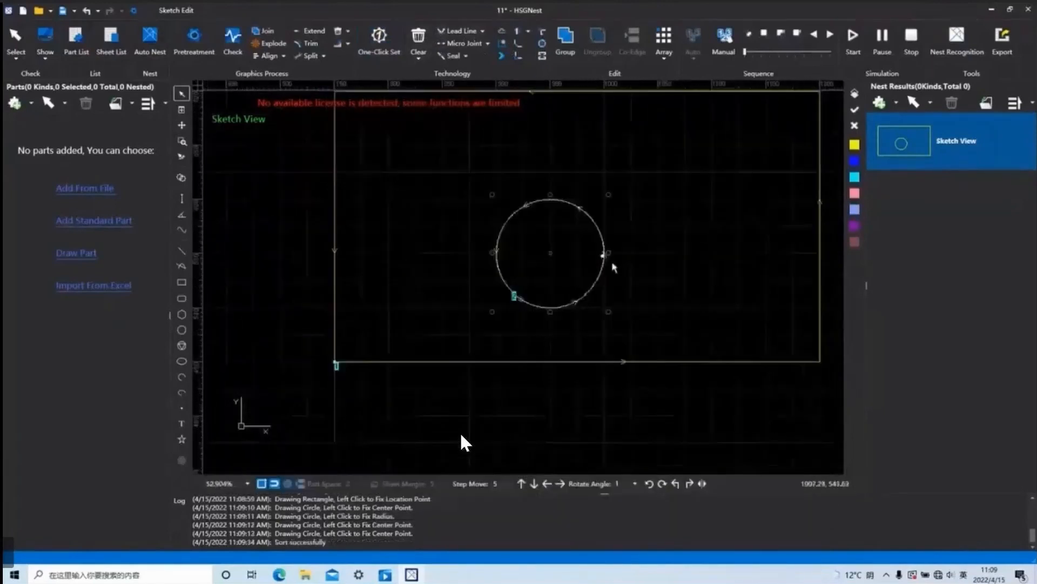
Select the rectangle and circle and chop the circle's interior into a grid.
drag(740, 388, 494, 164)
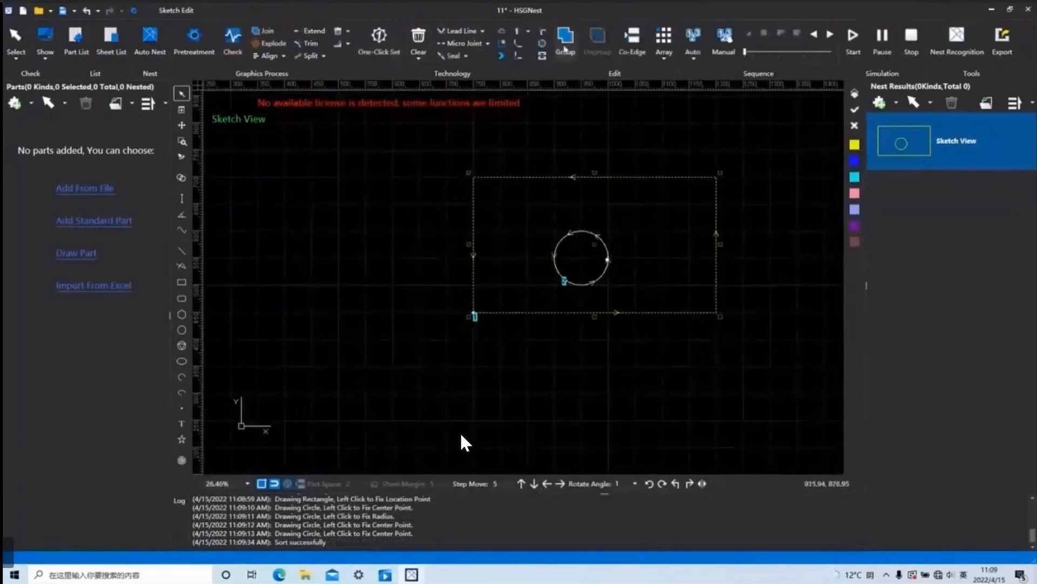
click(541, 43)
click(531, 317)
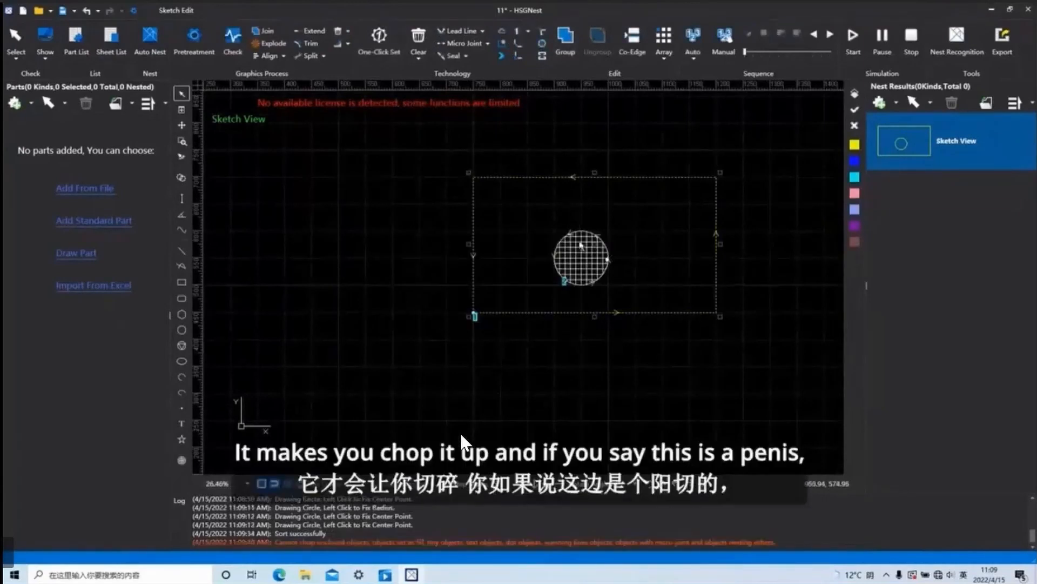
Set the rectangle and circle to Fill with One-Click Set and inspect their lead lines.
click(379, 37)
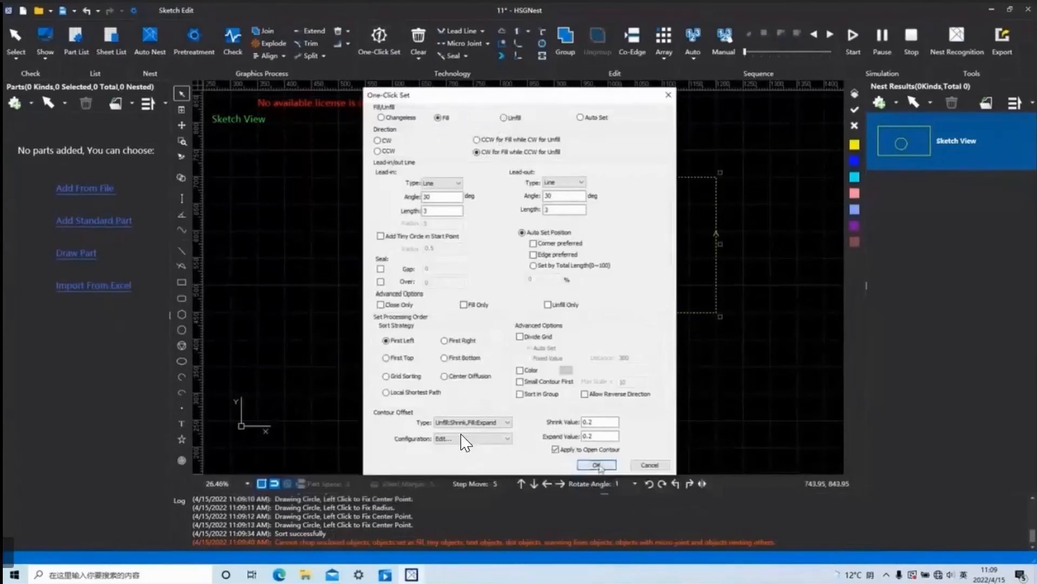
click(596, 464)
scroll(609, 255, up, 5)
scroll(625, 227, up, 2)
scroll(625, 227, up, 1)
scroll(637, 278, down, 7)
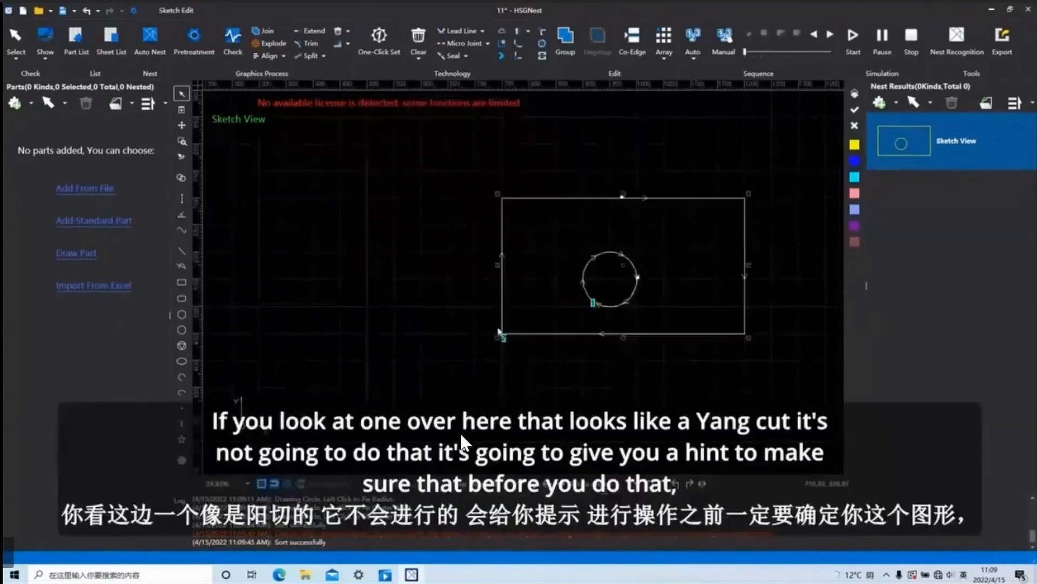
scroll(625, 216, up, 3)
scroll(626, 214, down, 6)
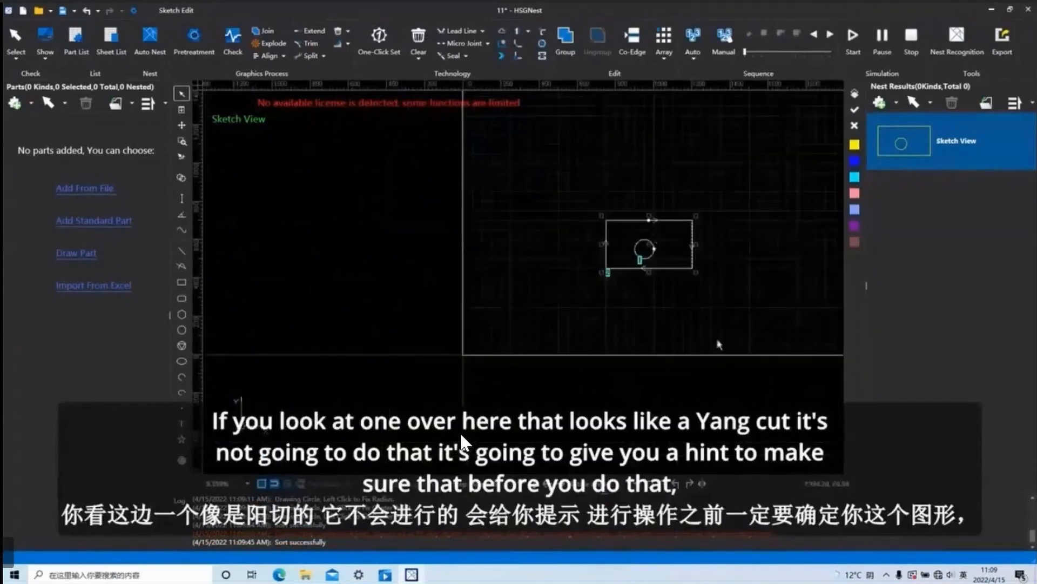
Try to chop the rectangle and circle while both are set to Fill.
scroll(629, 206, down, 3)
scroll(561, 216, down, 3)
click(542, 43)
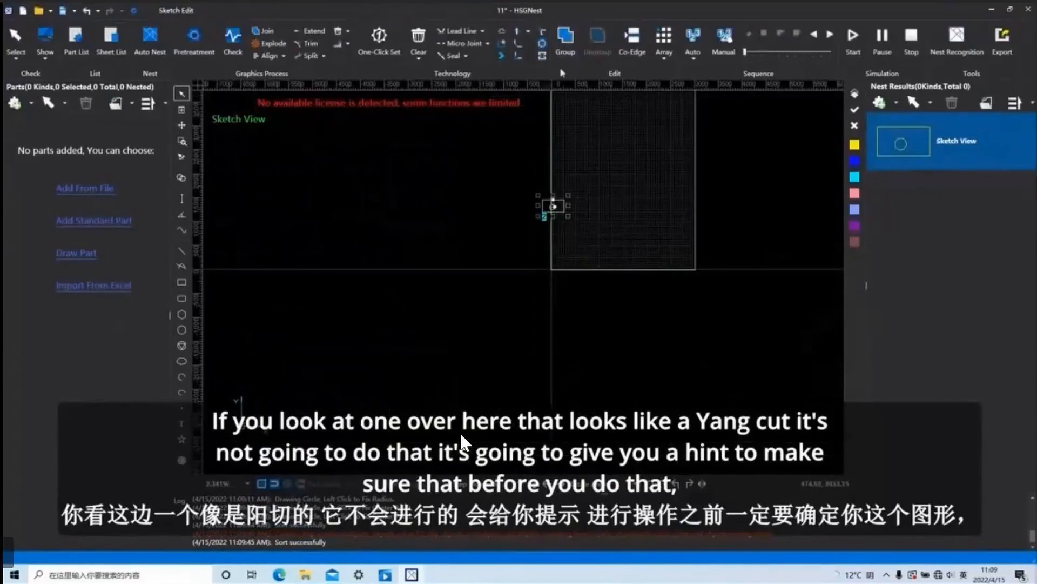
click(541, 316)
click(638, 238)
Set both the rectangle and the circle to Unfill with One-Click Set and inspect the circle's lead line.
scroll(608, 238, up, 4)
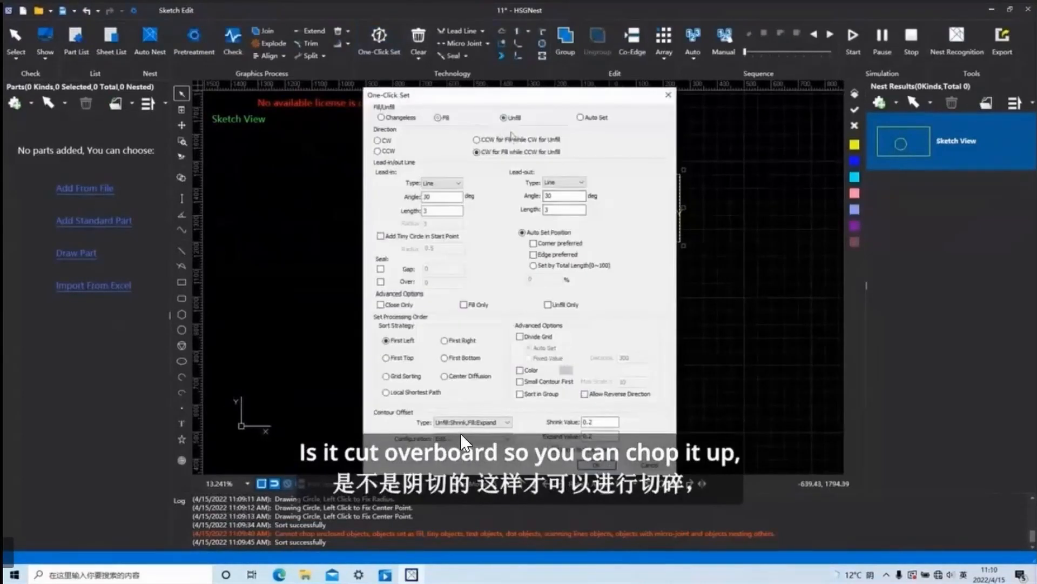
click(596, 463)
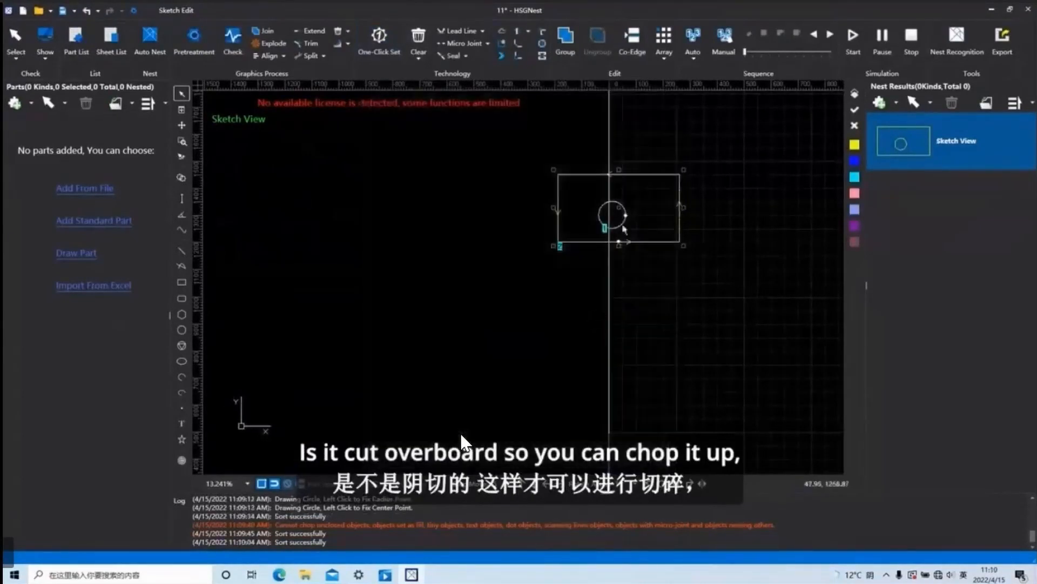
scroll(622, 216, up, 10)
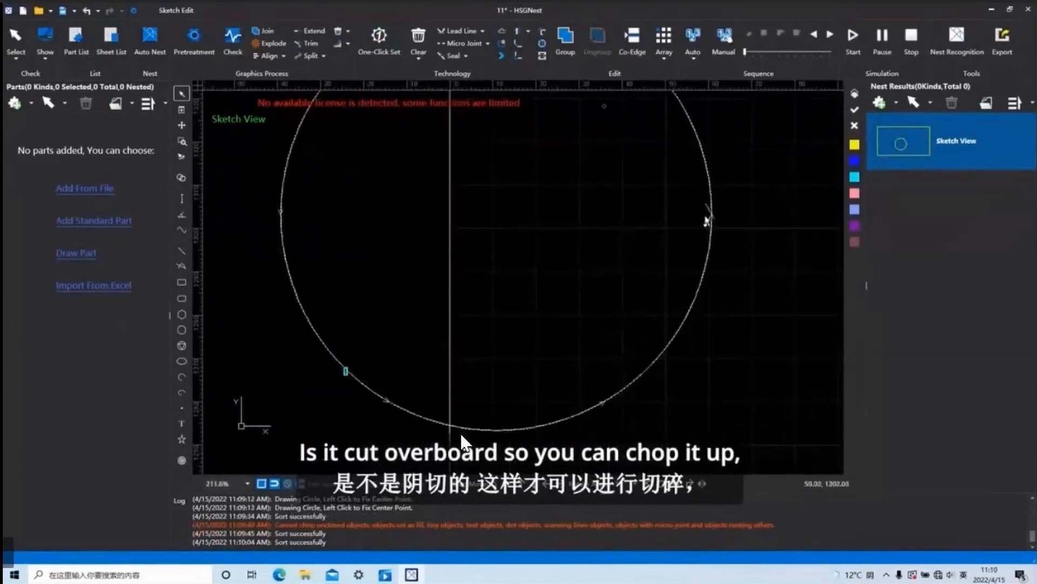
scroll(462, 437, down, 10)
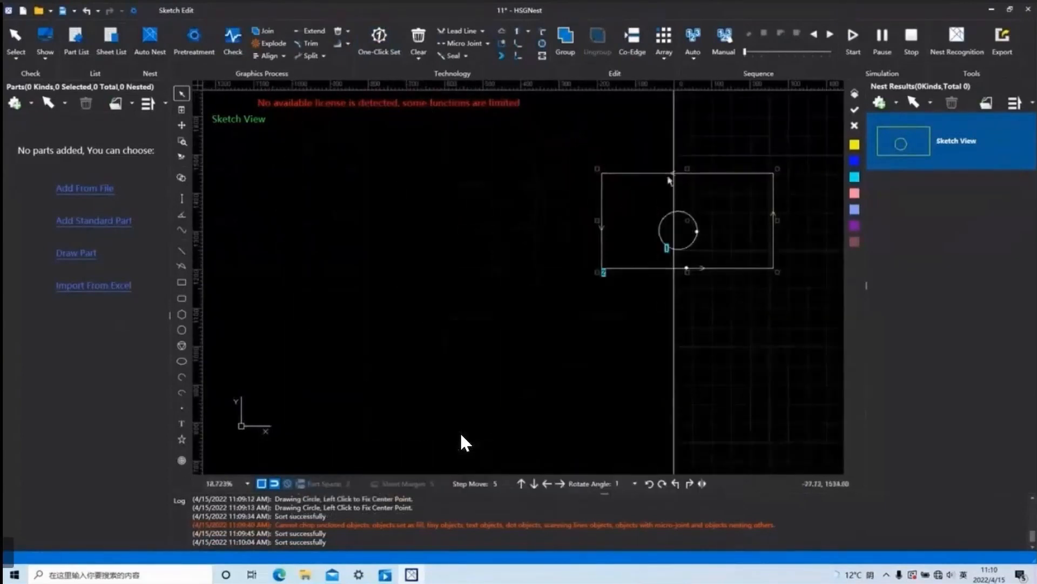
Chop the circle's interior into a grid while the rectangle and circle are set to Unfill.
click(543, 45)
click(532, 318)
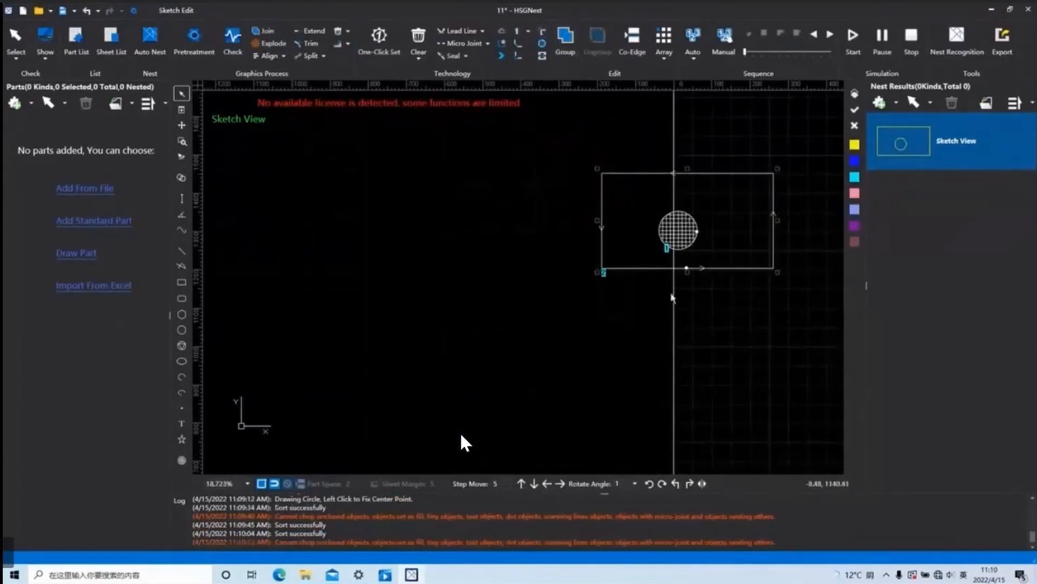
click(695, 338)
Start the Bridge function with a max space of 10 and a width of 2.
drag(748, 331, 608, 199)
click(524, 180)
click(543, 56)
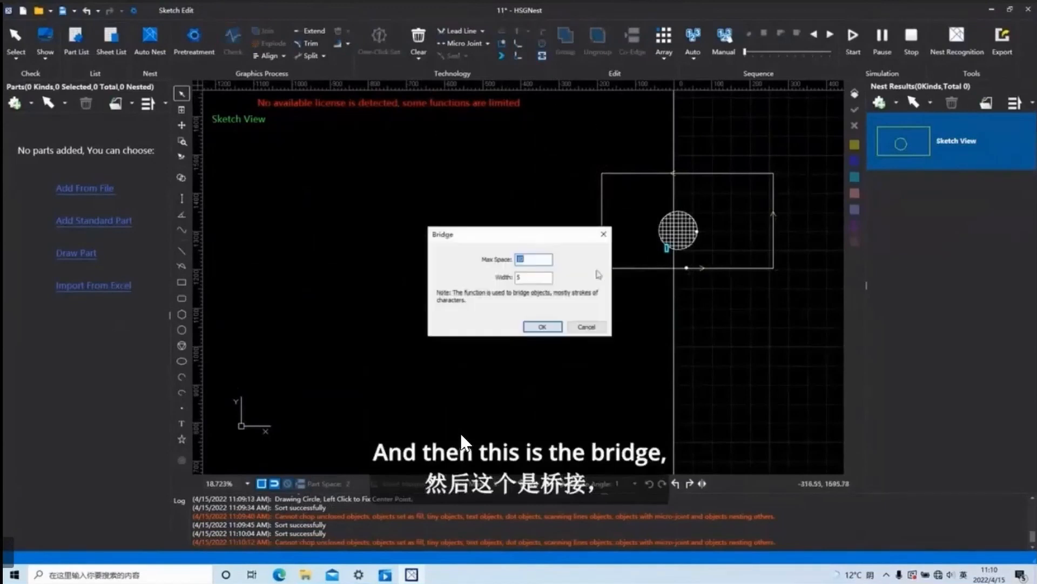
drag(530, 278, 512, 279)
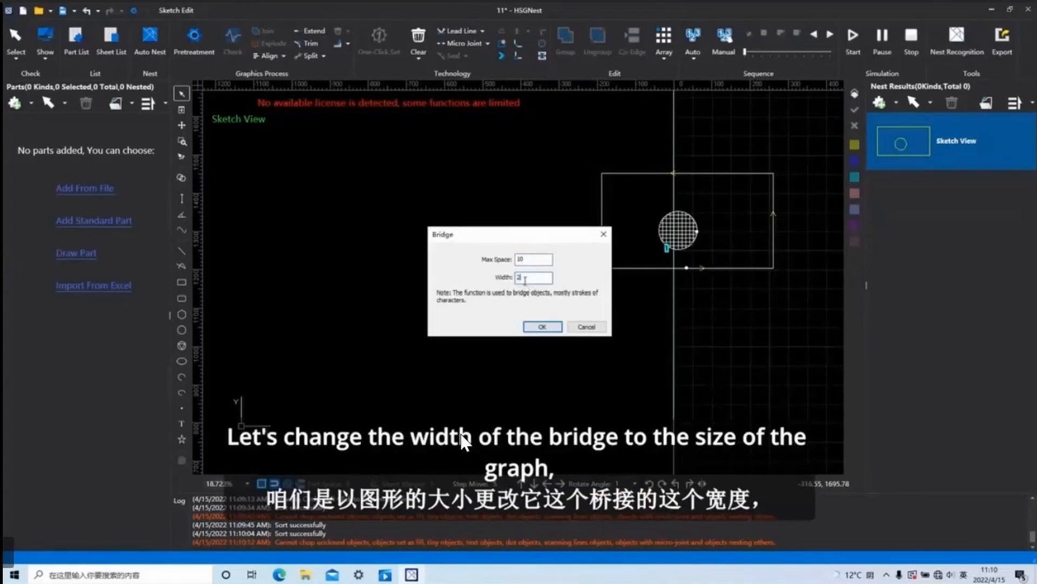
click(543, 326)
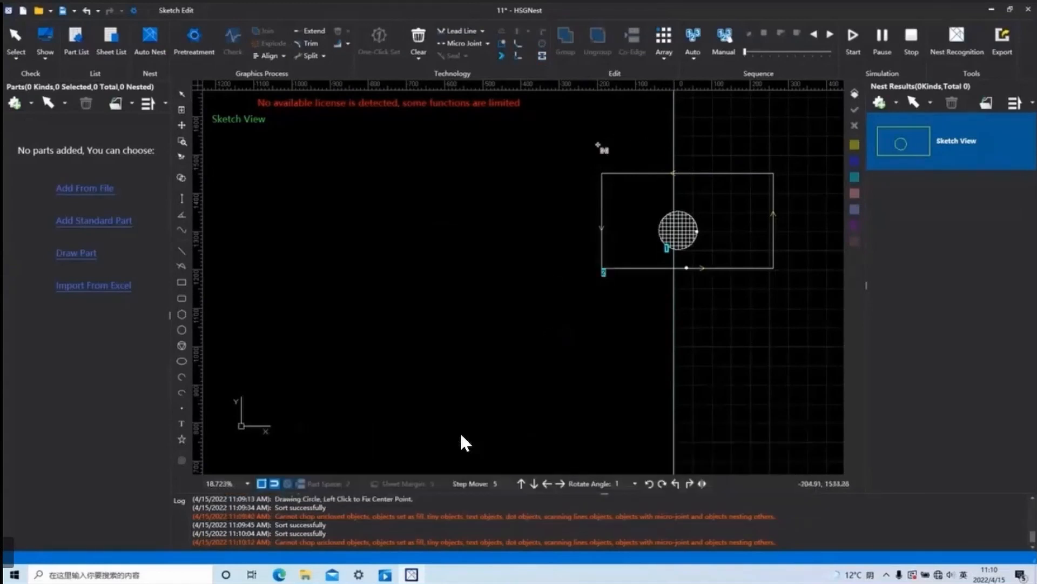
scroll(599, 133, down, 4)
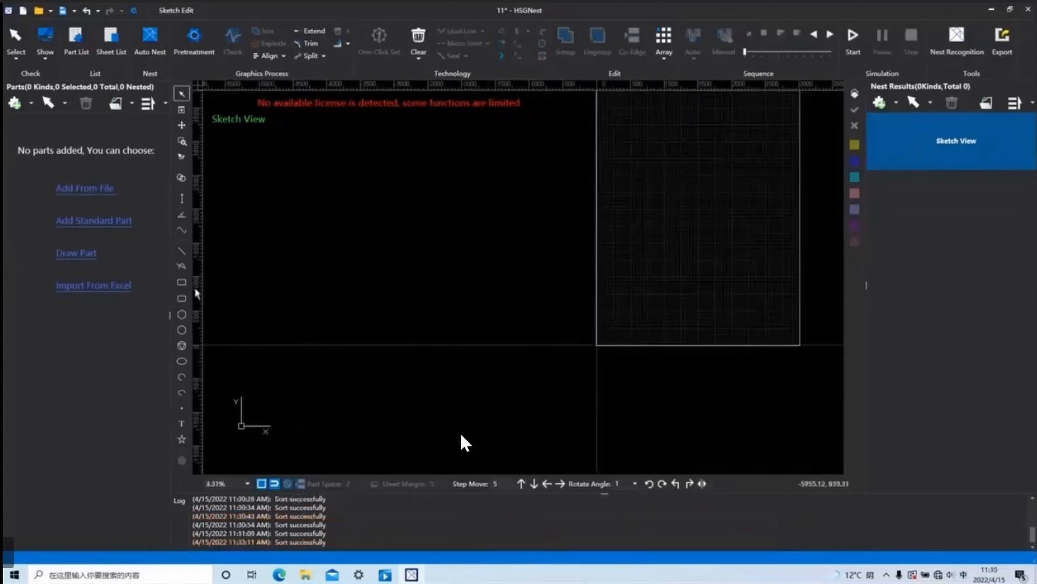
Draw a small rectangle on the empty sheet and a circle of similar height just to its right.
click(182, 281)
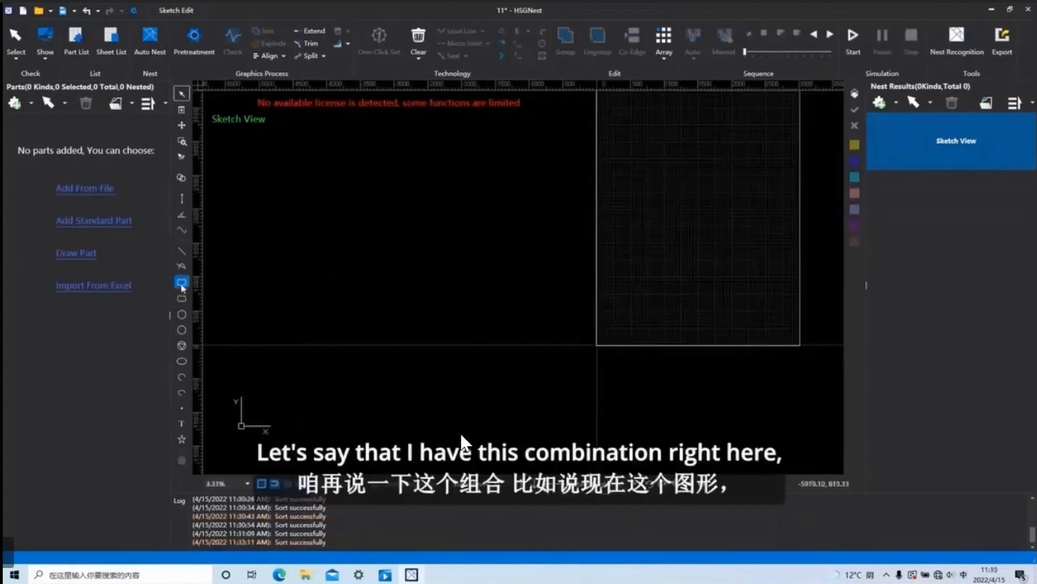
click(634, 226)
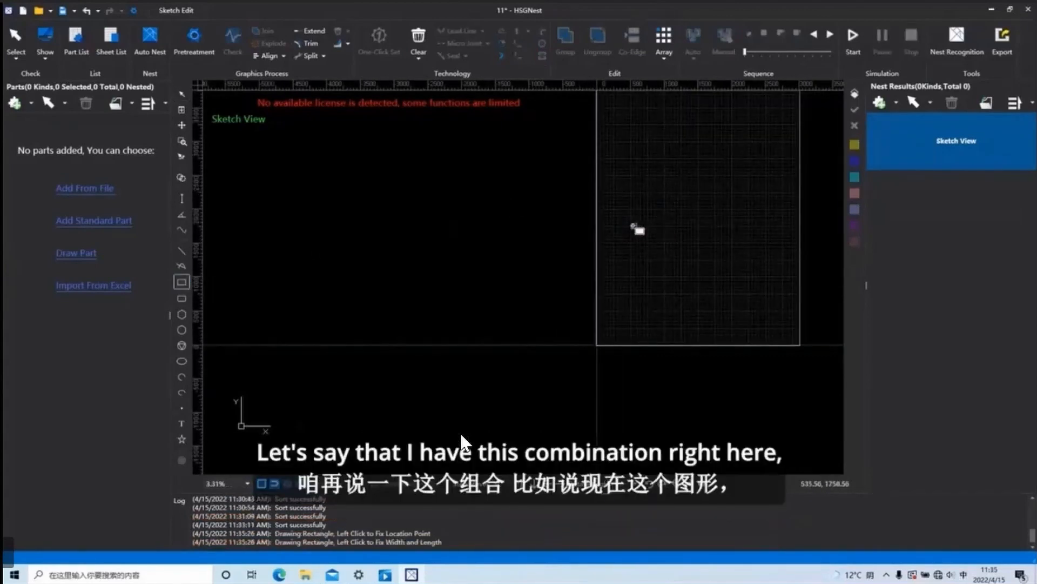
click(668, 252)
key(Escape)
click(181, 330)
click(691, 236)
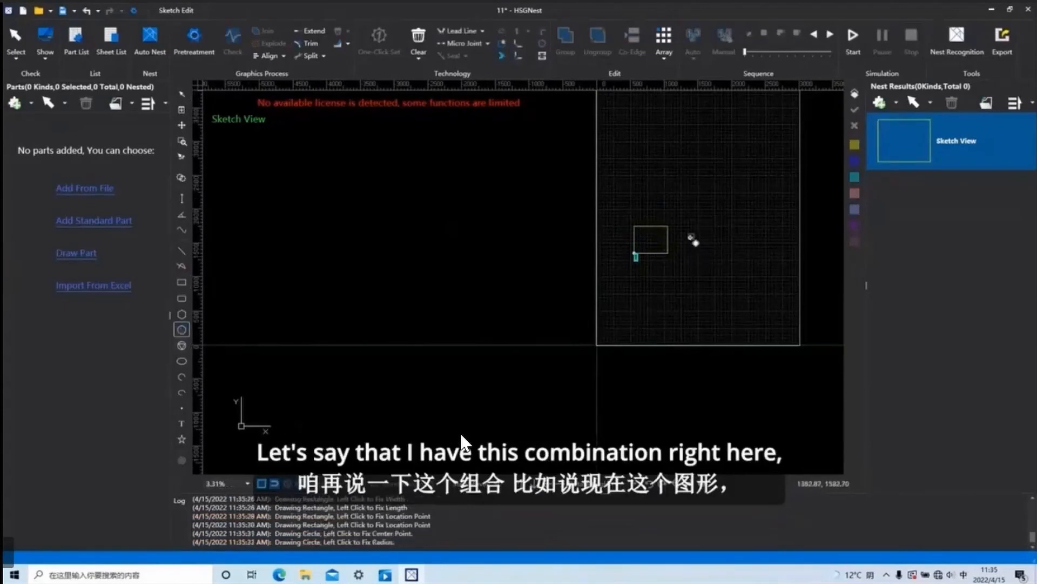
click(701, 245)
click(681, 152)
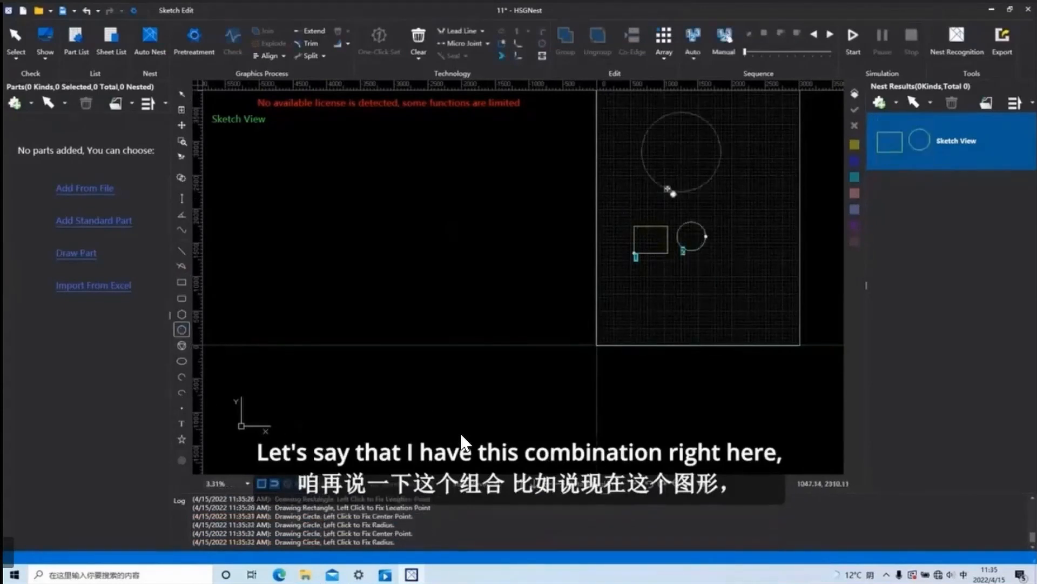
key(Escape)
key(Escape)
Select the rectangle and the circle one at a time to check whether they are separate objects.
click(654, 225)
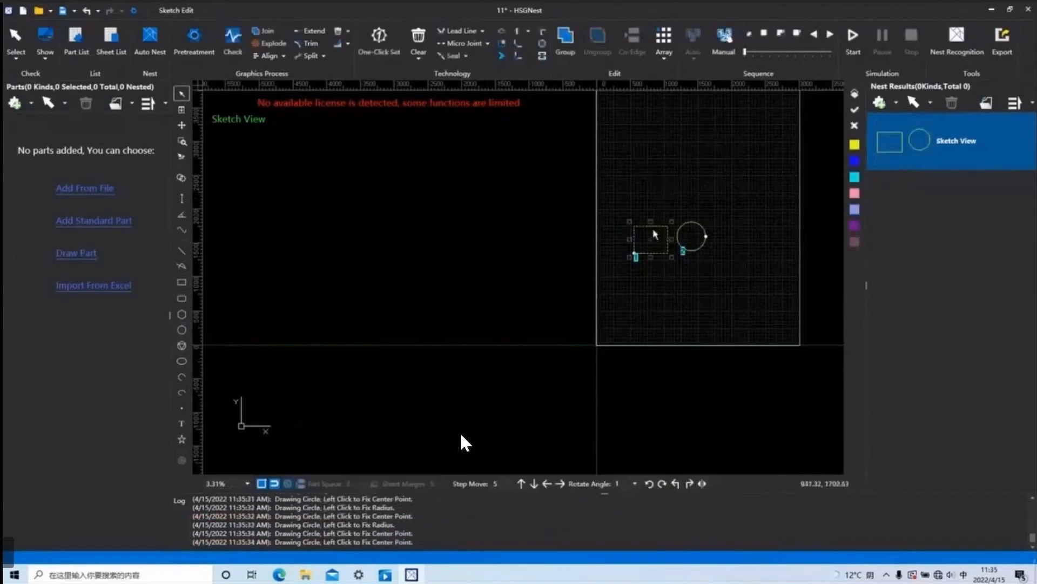
click(702, 227)
click(652, 227)
click(683, 186)
click(697, 223)
click(682, 164)
Group the rectangle and circle into one object and ungroup them again.
drag(729, 291, 556, 190)
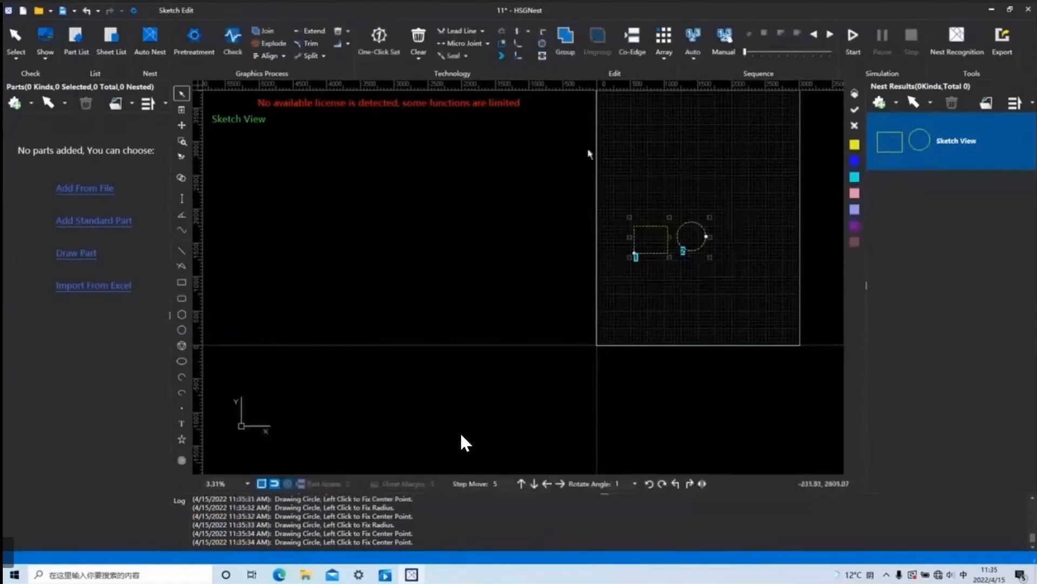
click(565, 36)
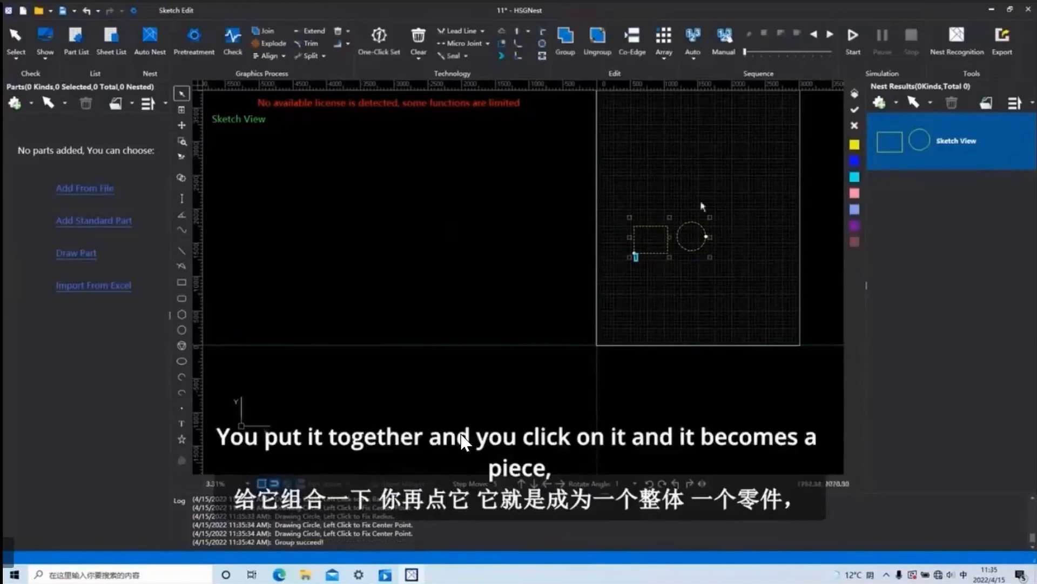
click(598, 37)
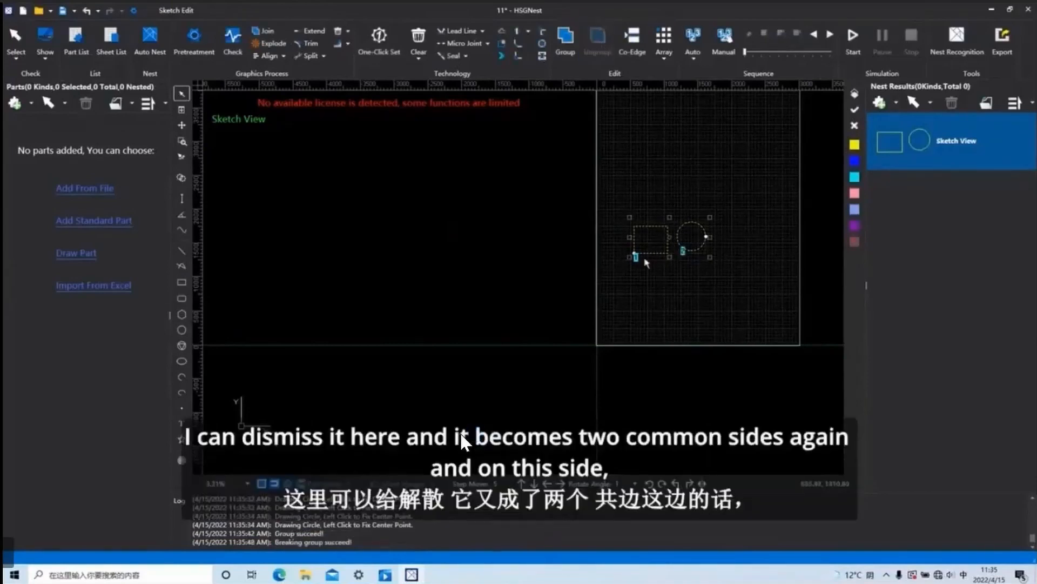
click(669, 273)
Try to apply Co-Edge to the rectangle and circle.
drag(729, 288, 541, 159)
click(633, 38)
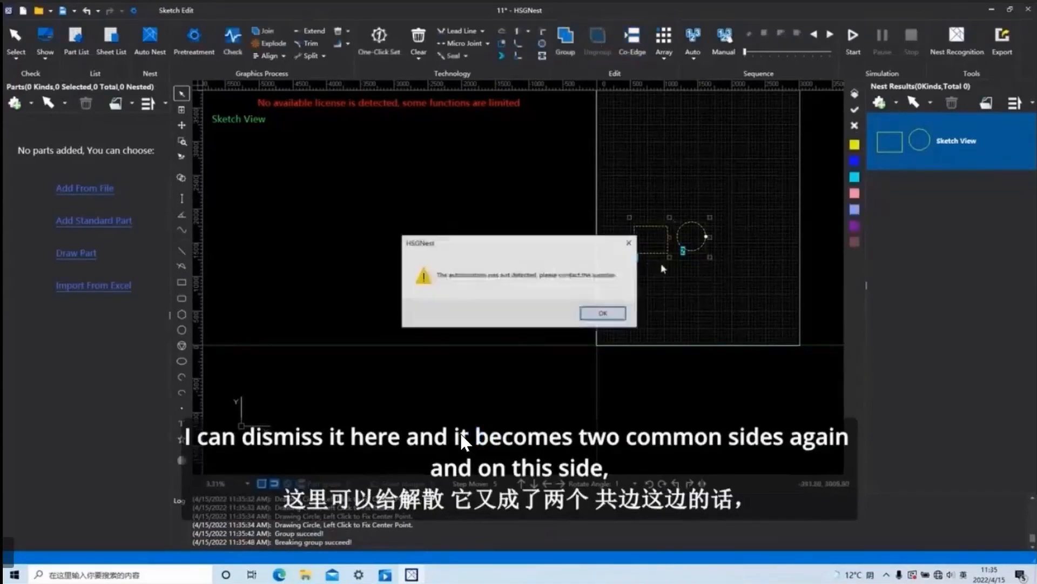
click(630, 243)
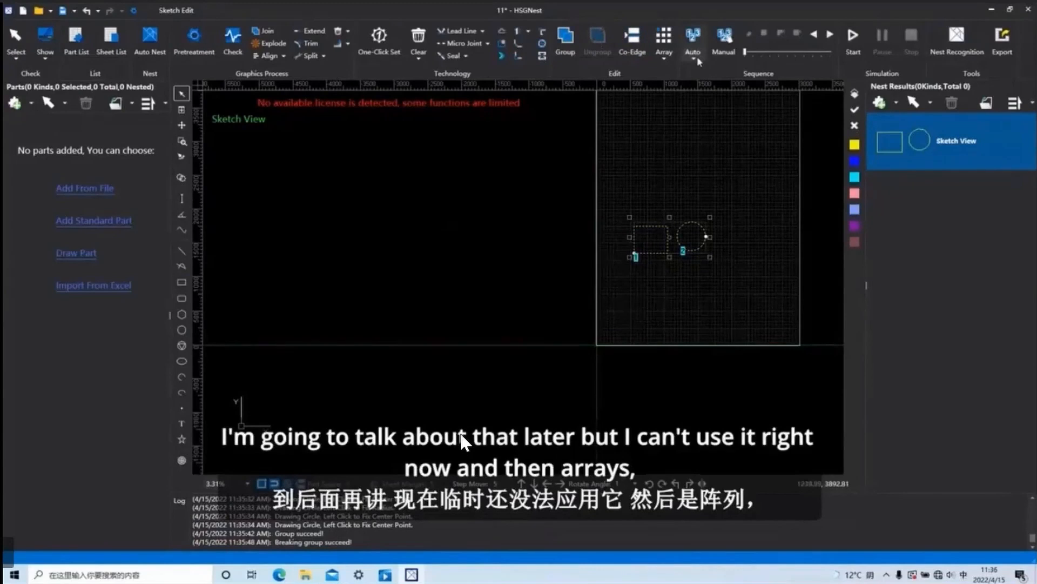
Create a circular array of the rectangle and circle by center at 0, 0, with count 3 and array angle 180.
click(665, 54)
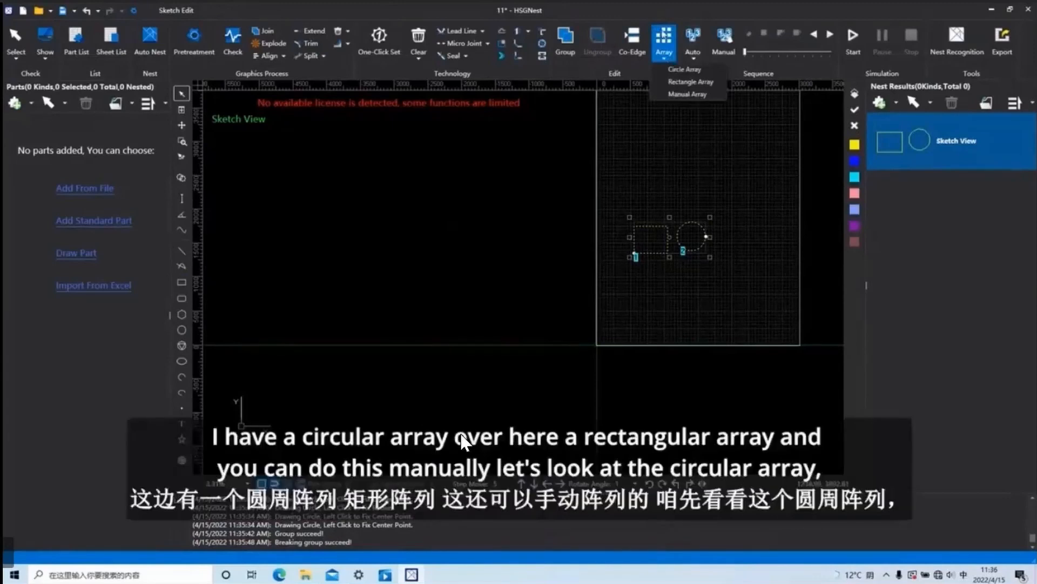
click(684, 70)
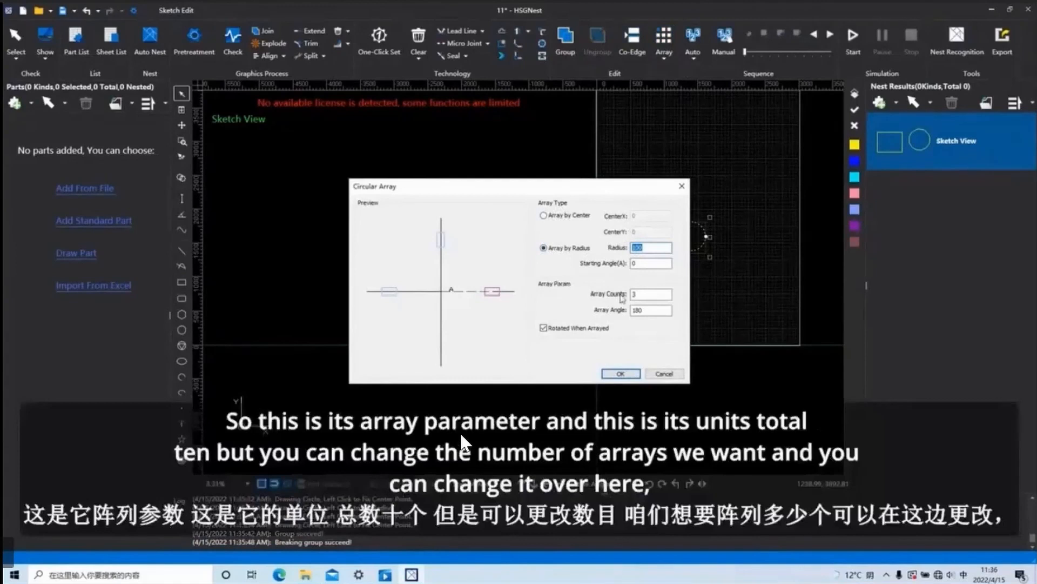
double_click(641, 295)
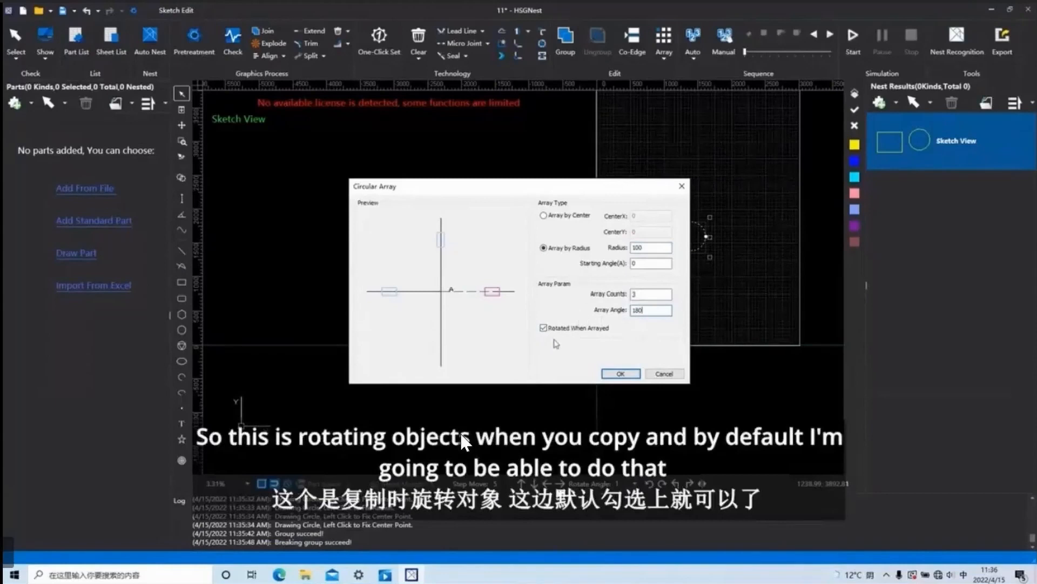
click(543, 216)
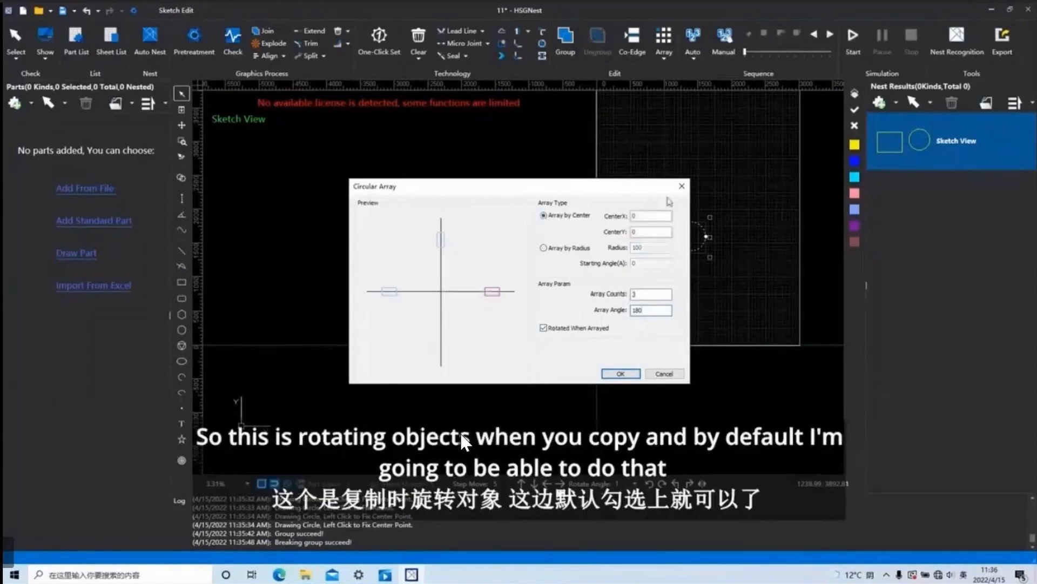
click(620, 374)
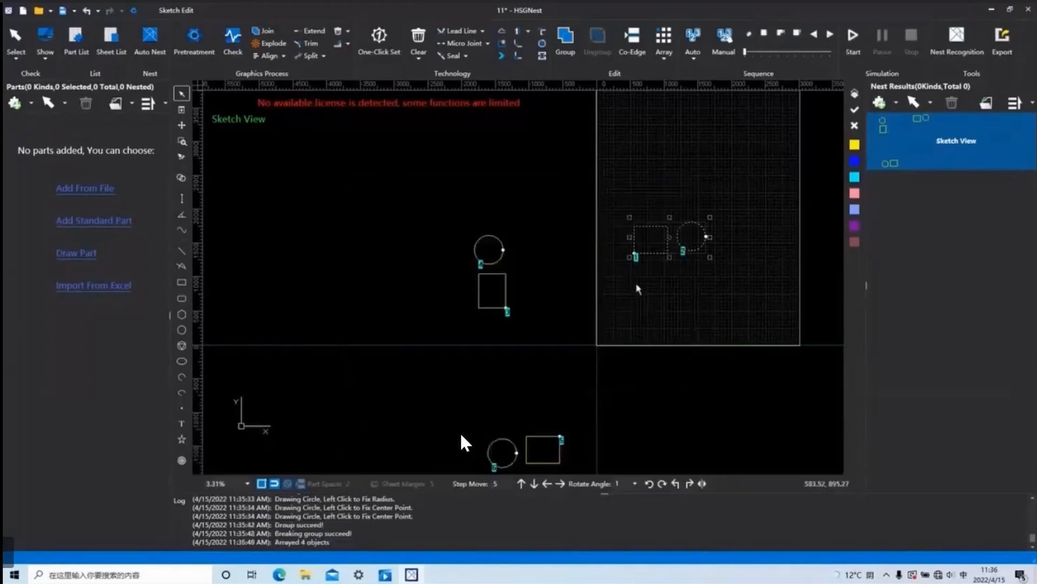
Delete all the rectangles and circles from the sketch.
scroll(629, 275, down, 3)
drag(720, 396, 517, 212)
key(Delete)
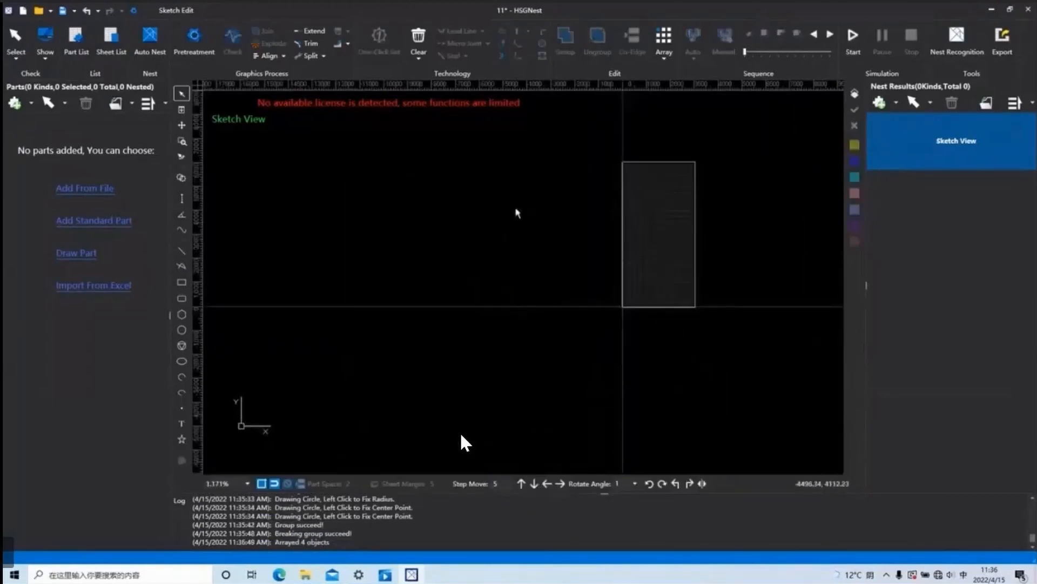
Draw a wide, flat rectangle crossing the left edge of the sheet.
click(182, 282)
click(618, 230)
click(661, 242)
scroll(686, 273, down, 2)
Create a circular array of the wide rectangle by center at 0, 0, with count 3 and array angle 180.
click(666, 252)
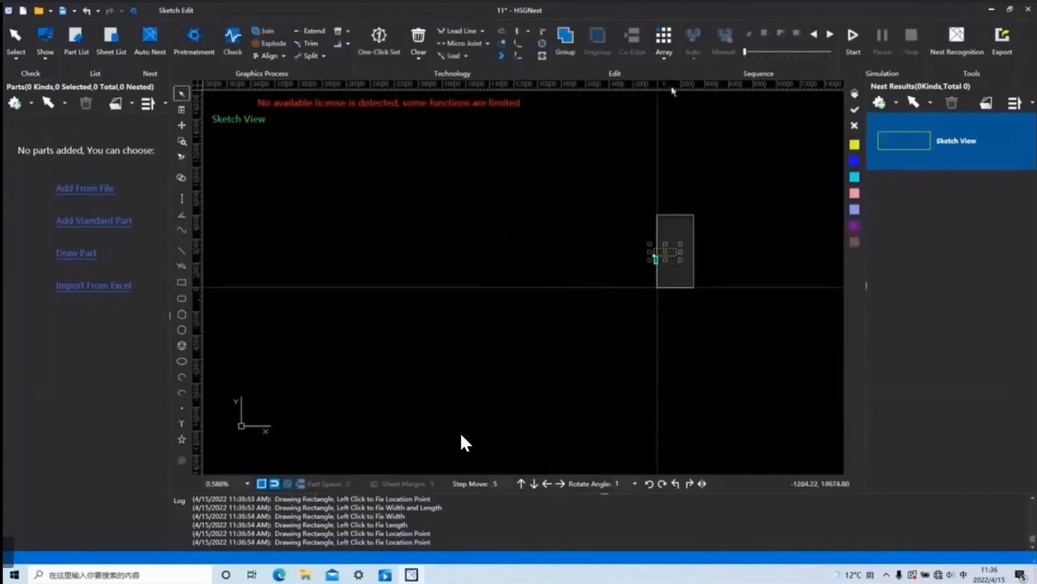
click(663, 38)
click(685, 71)
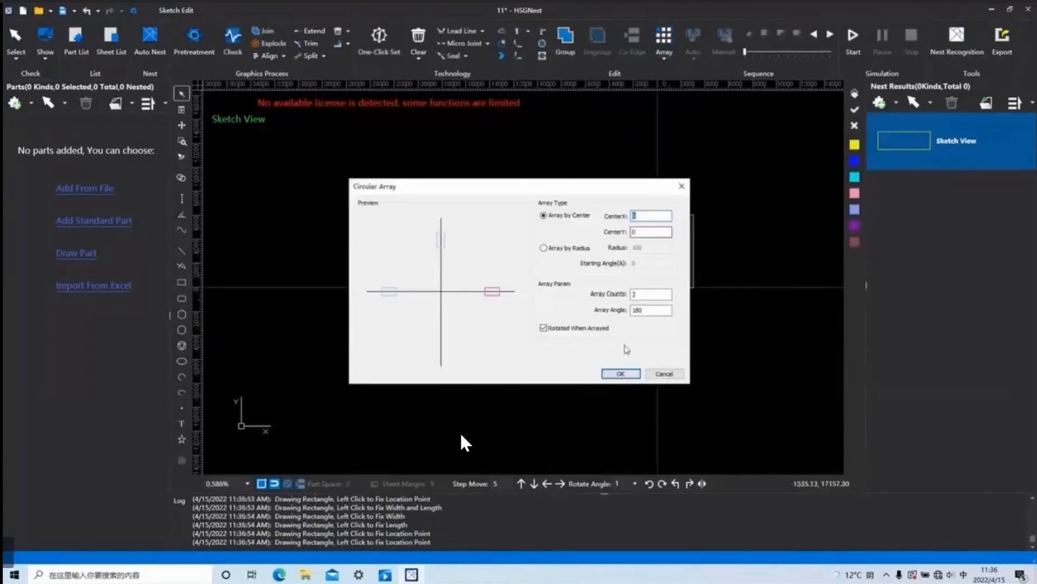
click(620, 373)
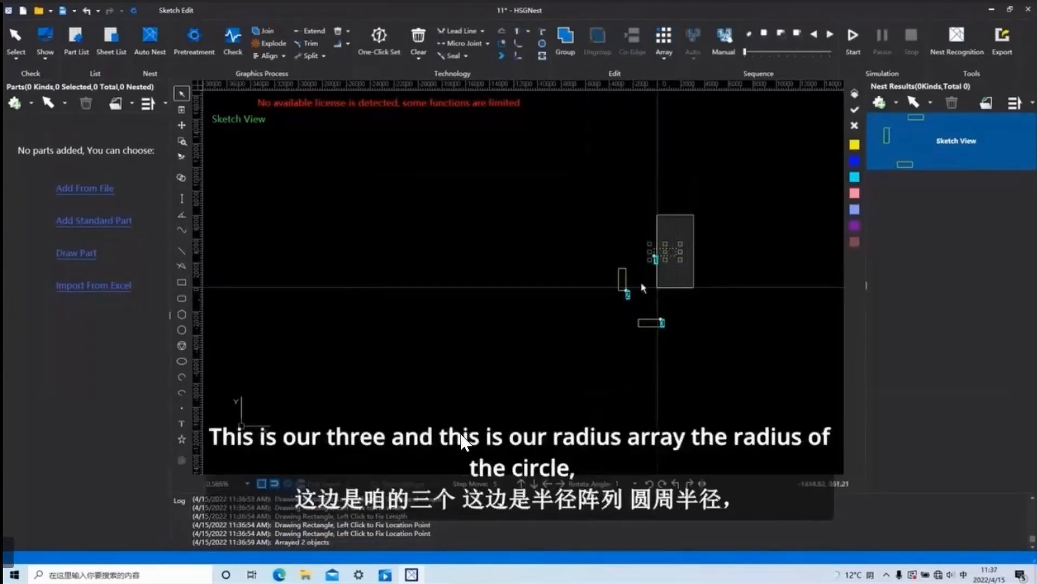
Array the wide rectangle circularly by radius 100 with count 3 and array angle 180, and undo both circular arrays.
click(664, 40)
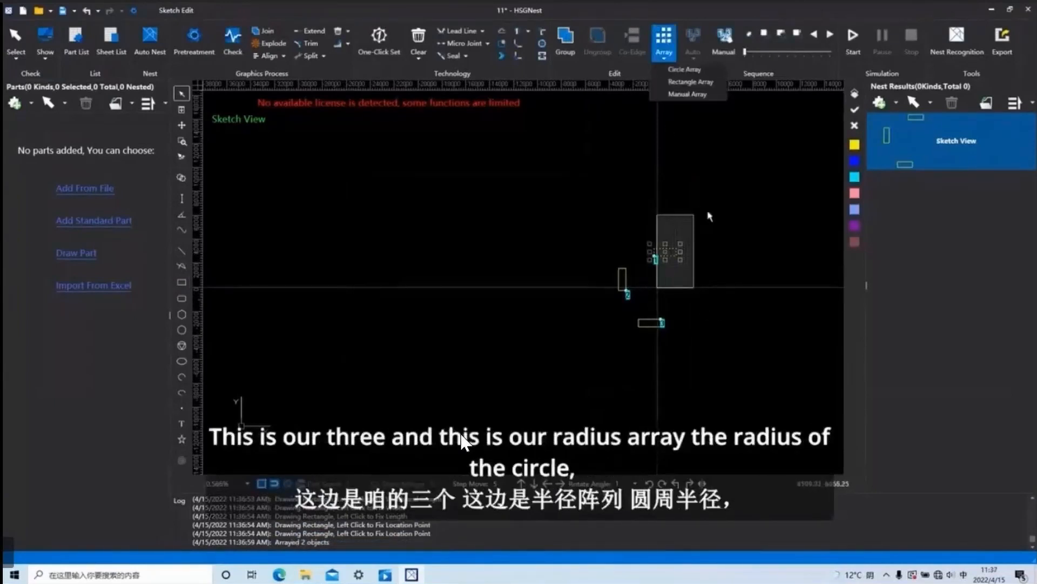
click(684, 69)
click(543, 248)
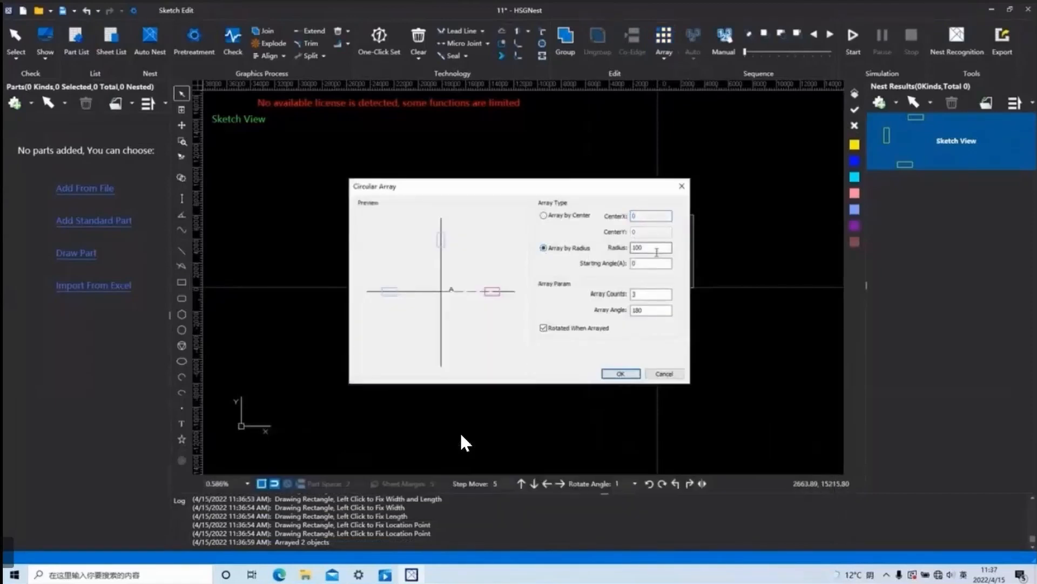
click(622, 374)
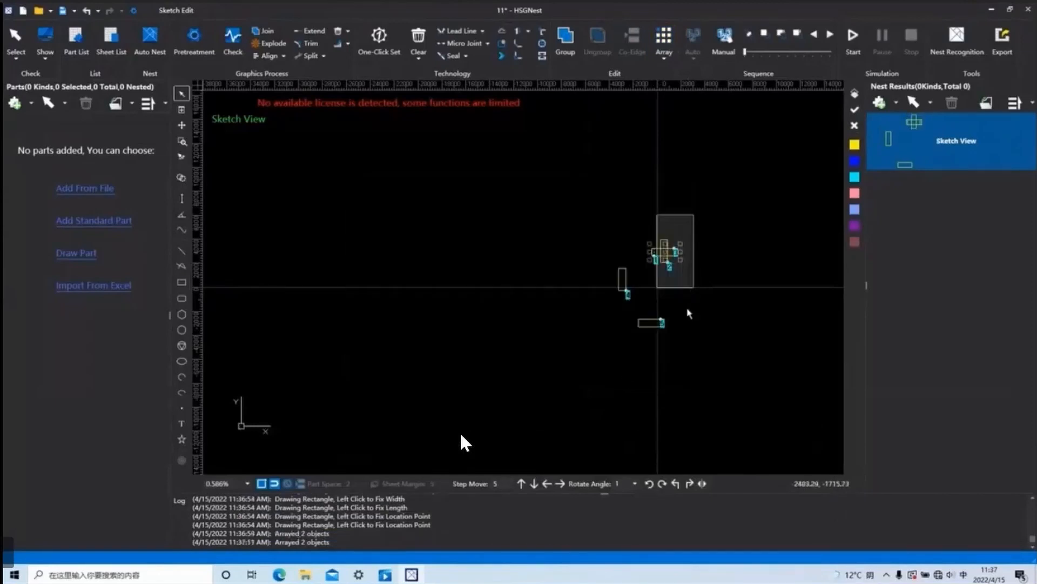
click(84, 10)
click(84, 11)
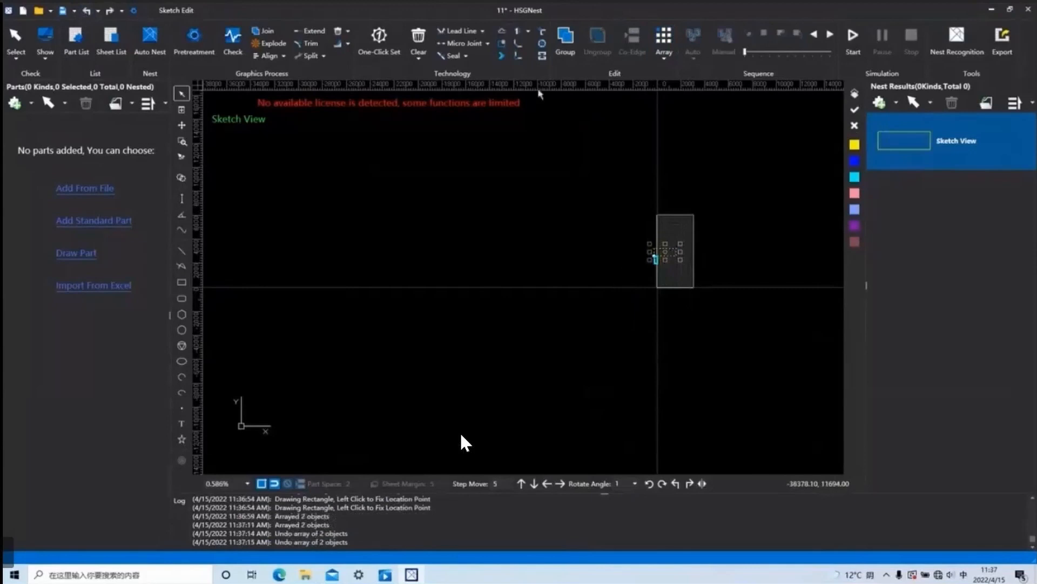
Repeat the circular array by radius 100 with count 3 on the lone rectangle, inspect the overlapping copies and undo the array.
click(663, 58)
click(678, 96)
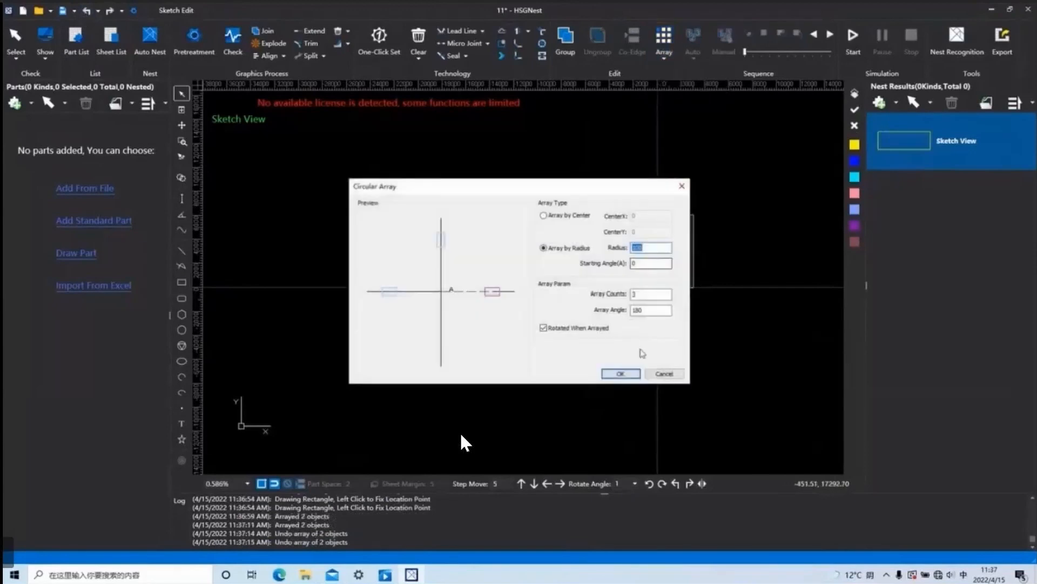
click(630, 378)
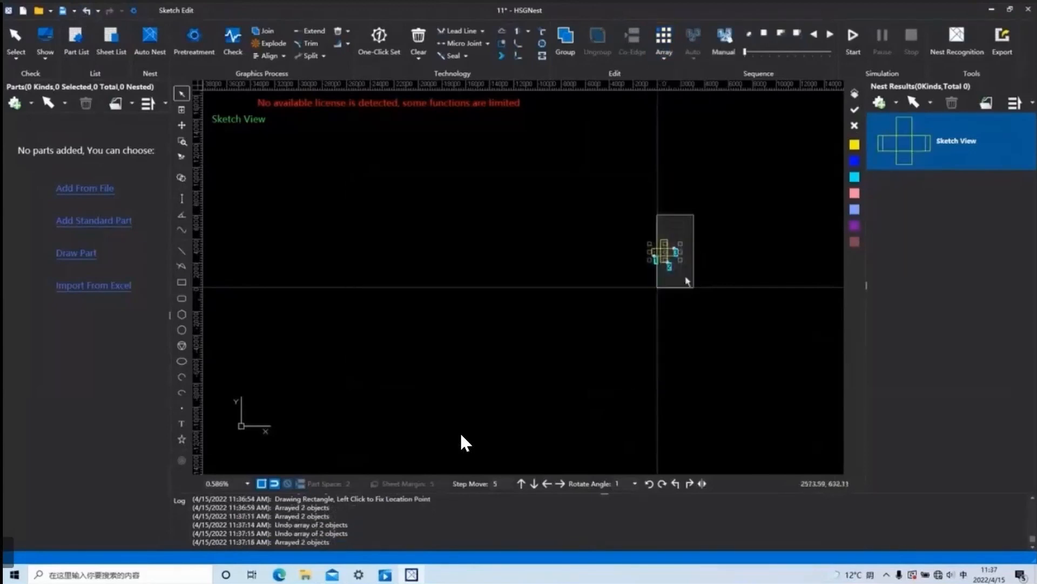
scroll(679, 255, up, 4)
scroll(679, 256, up, 3)
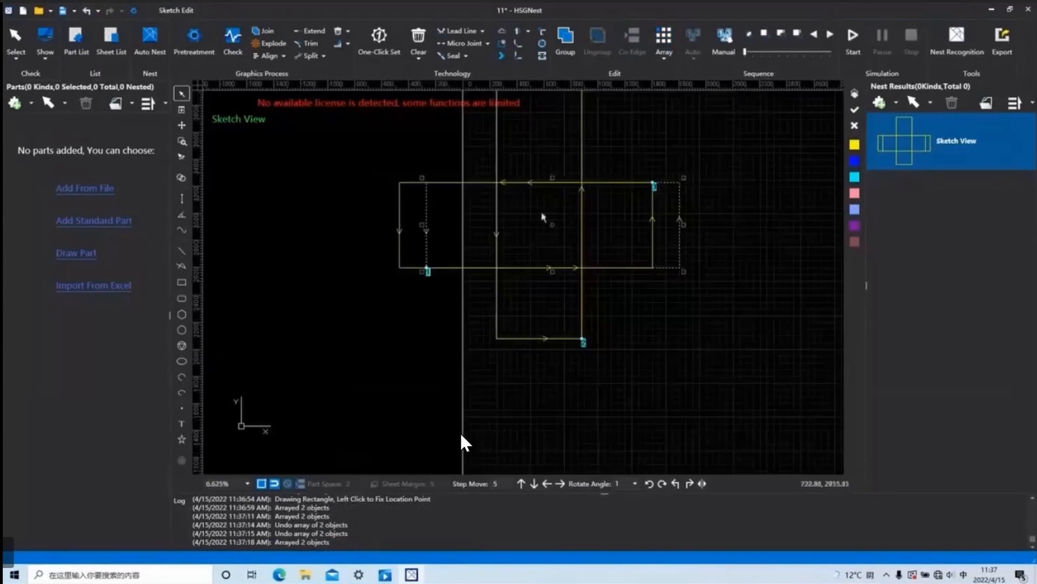
click(86, 10)
Array the wide rectangle circularly by center at 0, 0, keeping count 3, array angle 180 and rotation of the copies.
scroll(616, 234, down, 2)
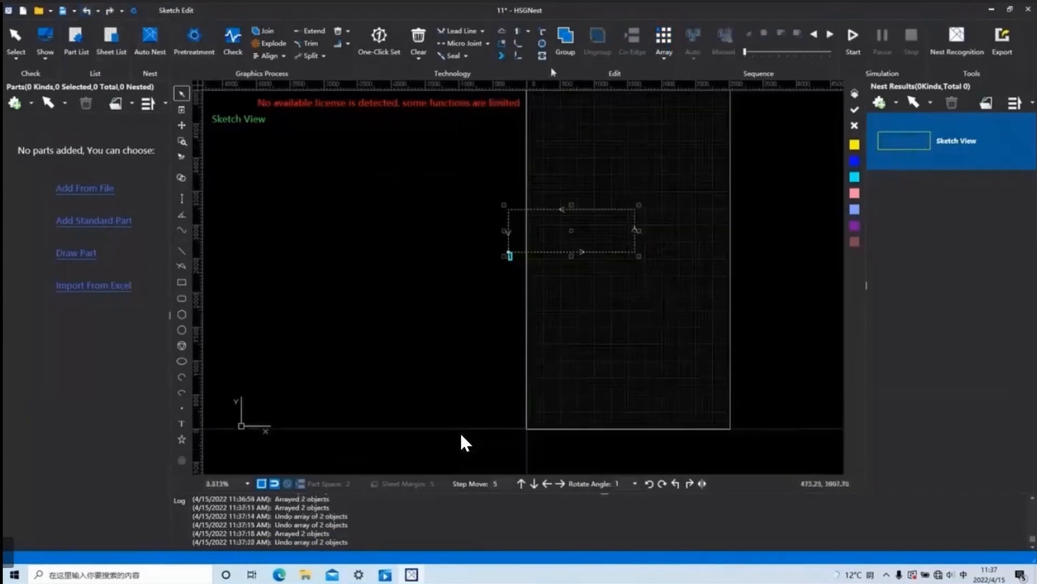
click(664, 54)
click(687, 83)
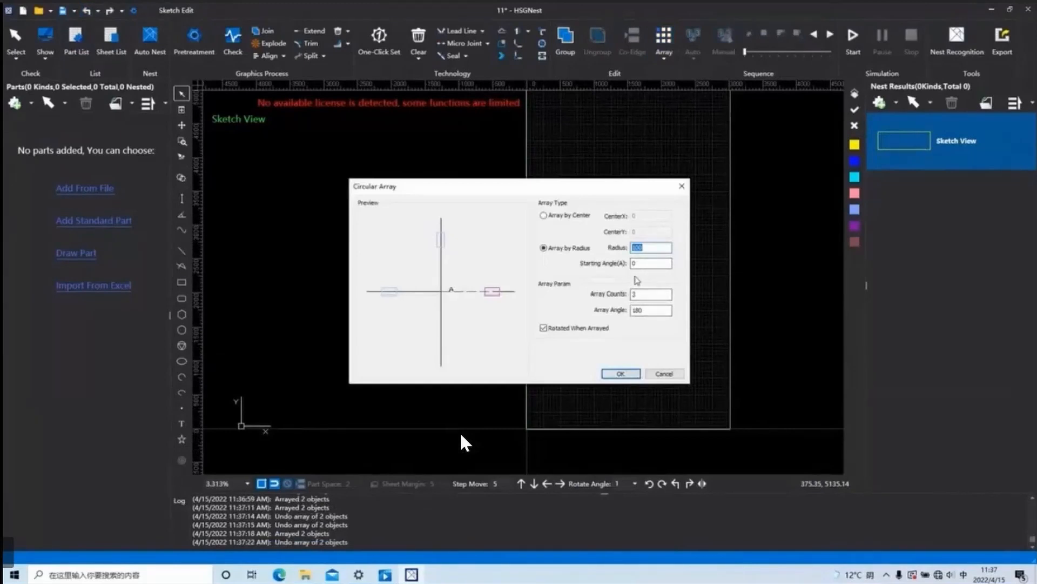
click(543, 216)
double_click(640, 311)
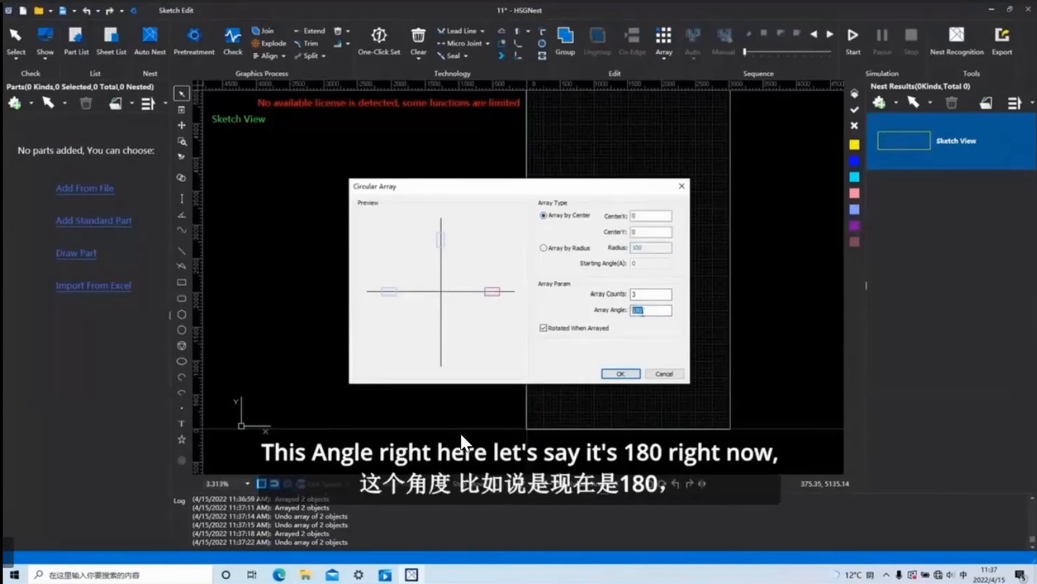
click(621, 374)
scroll(592, 323, down, 5)
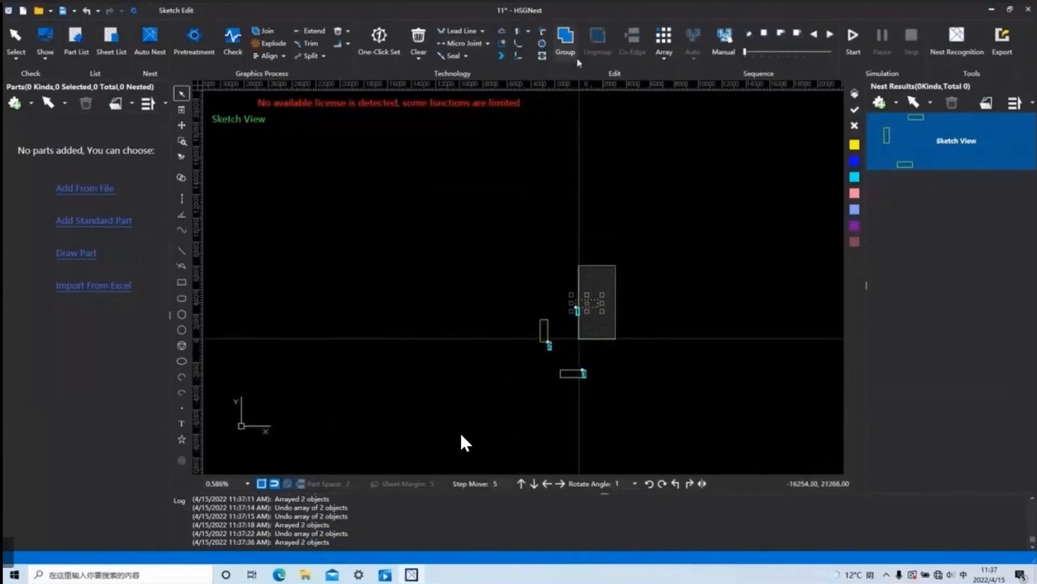
Undo the last circular array and array the wide rectangle by center at 0, 0 with count 5 and array angle 180.
click(665, 58)
click(91, 12)
click(664, 58)
click(682, 79)
drag(641, 294, 629, 301)
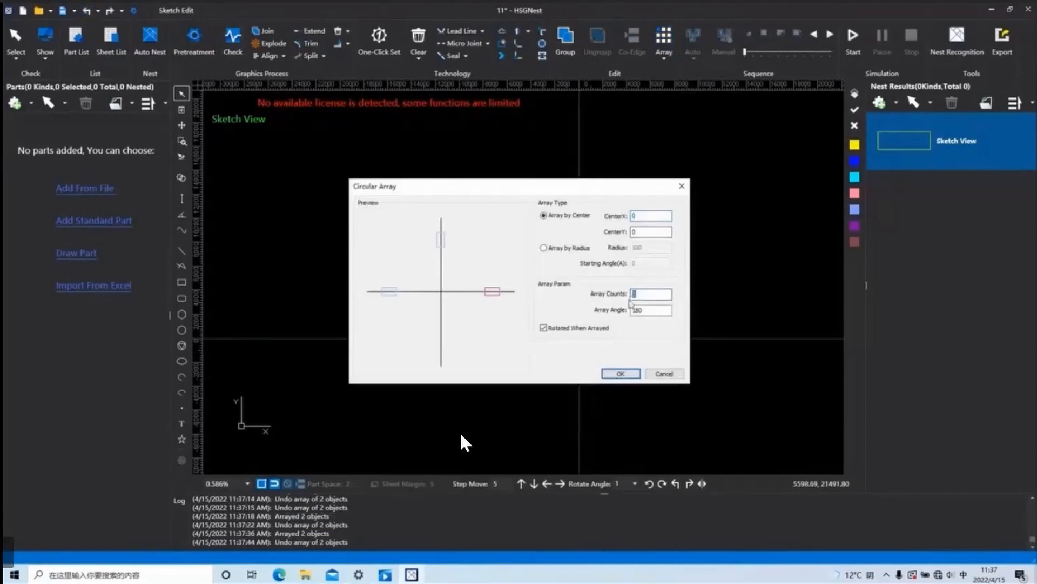
text(5)
click(634, 372)
scroll(608, 388, up, 2)
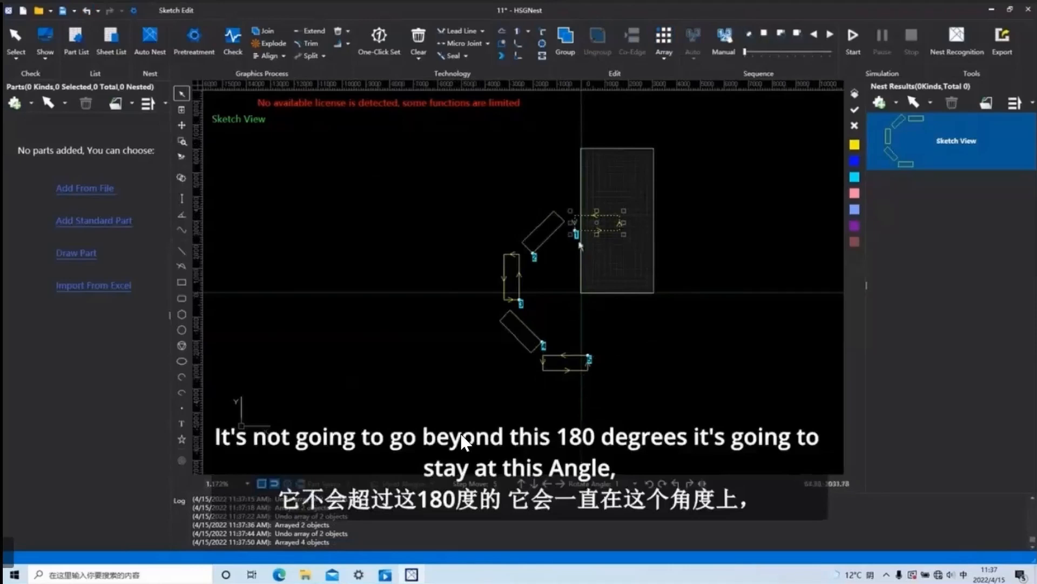
Add a circular array of the wide rectangle with count 5 and array angle 360, and undo both circular arrays.
click(664, 55)
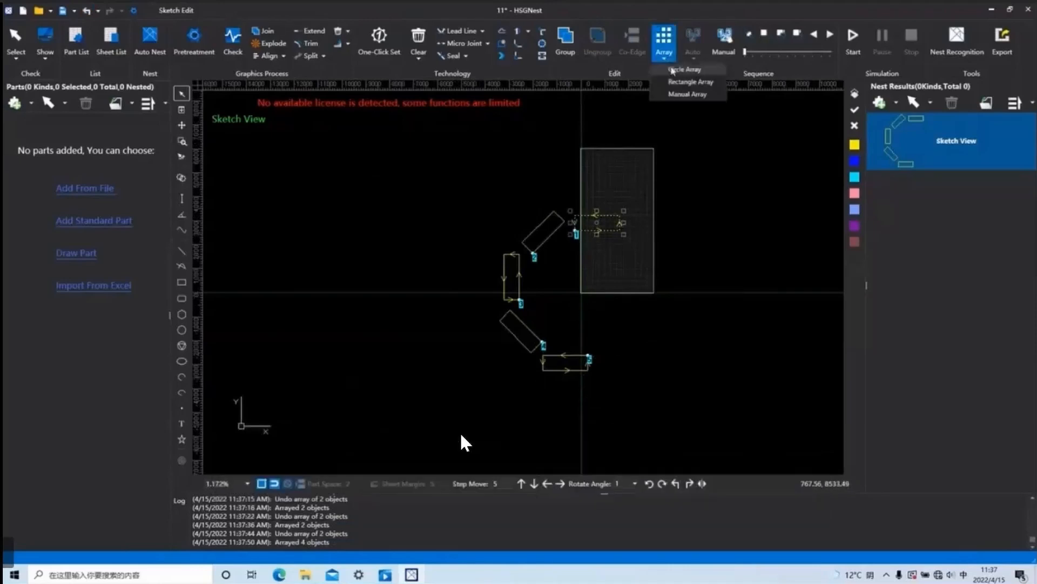
click(680, 69)
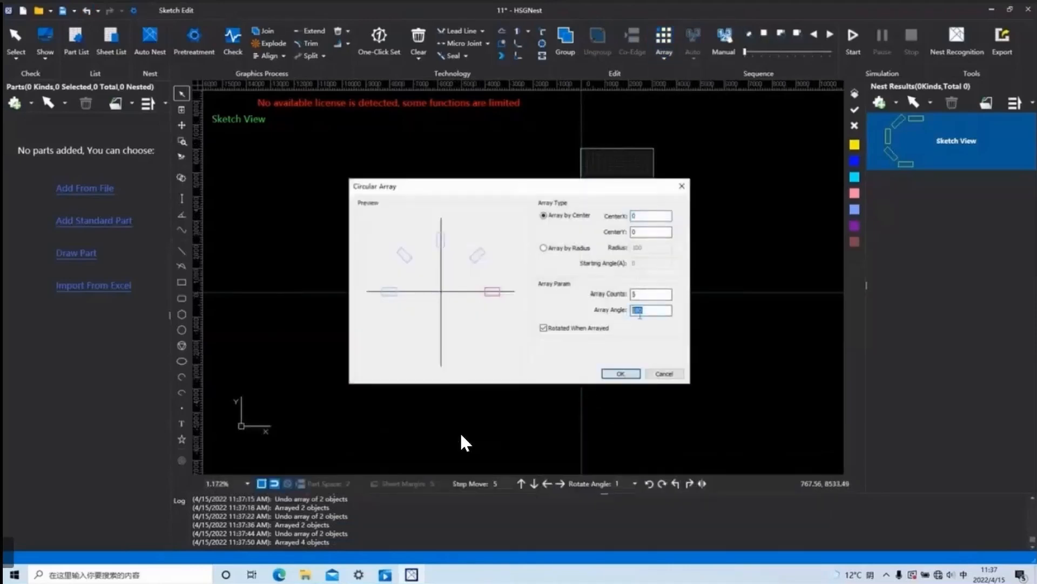
text(360)
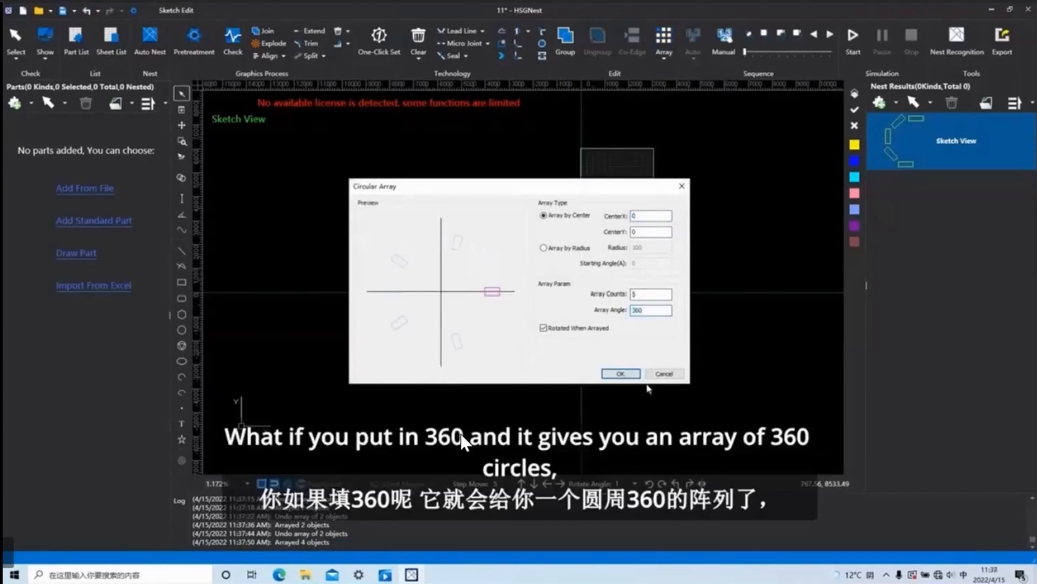
click(627, 374)
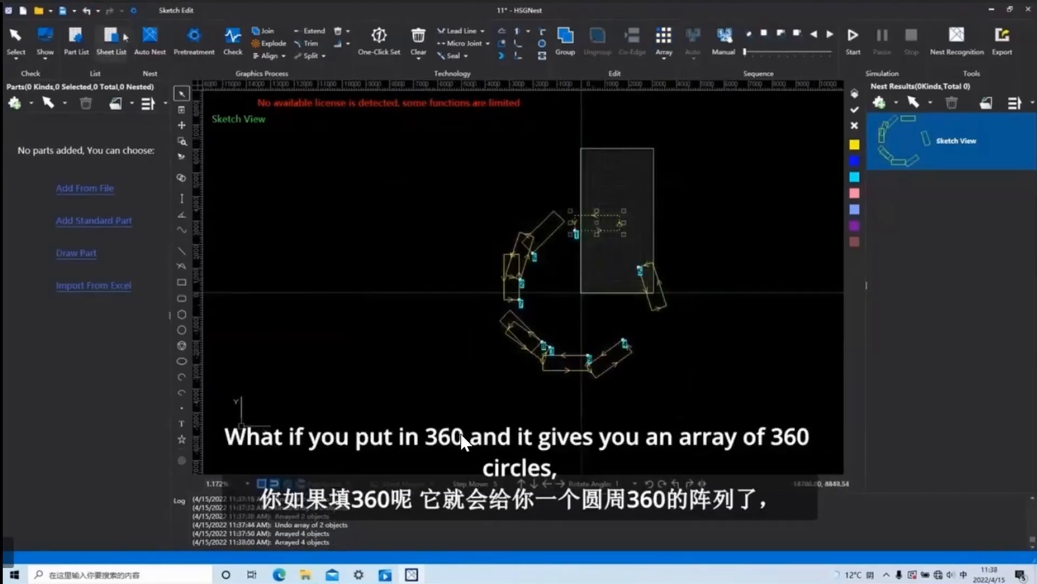
click(86, 10)
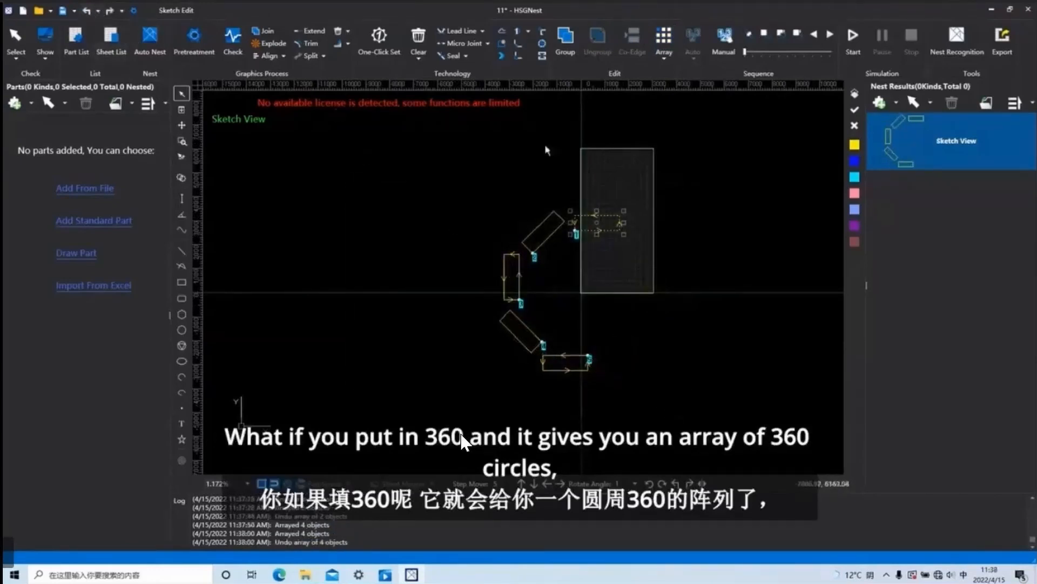
click(86, 10)
Array the lone wide rectangle circularly by center at 0, 0 with count 5 and array angle 360.
click(664, 47)
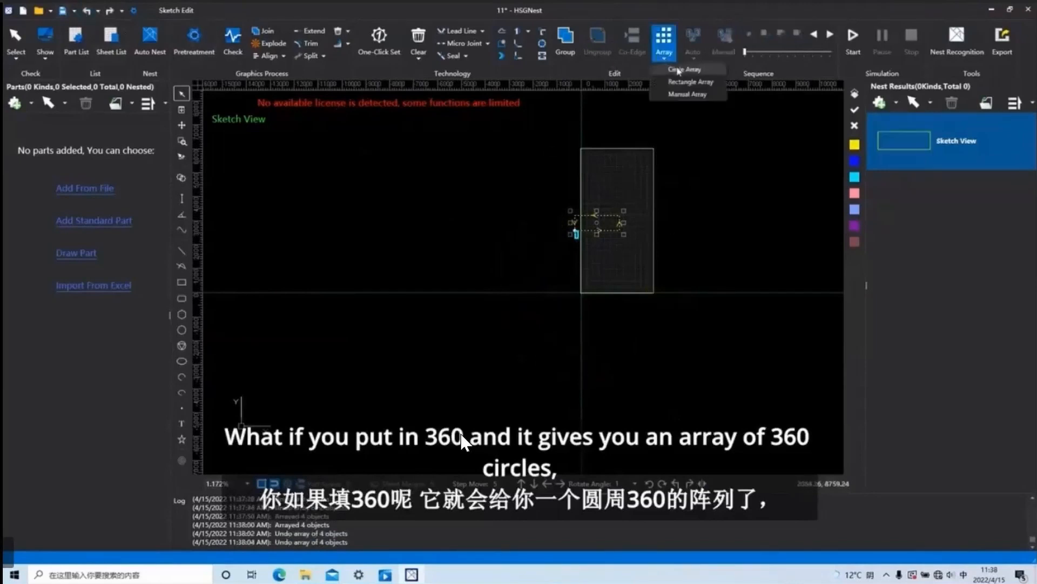
click(679, 71)
click(627, 373)
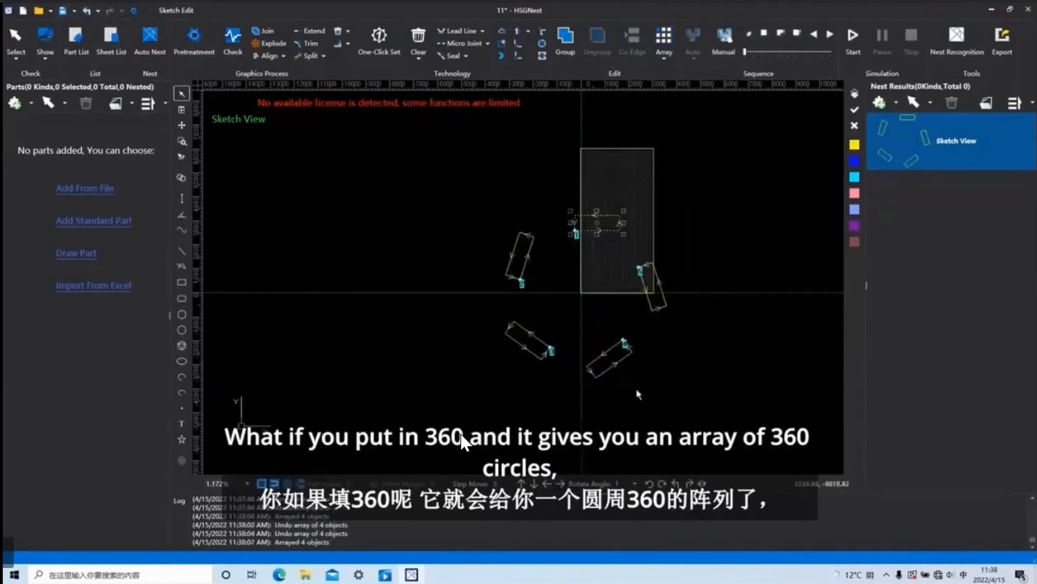
Review the rectangular array settings, close them without applying and undo the circular array.
click(668, 58)
click(691, 83)
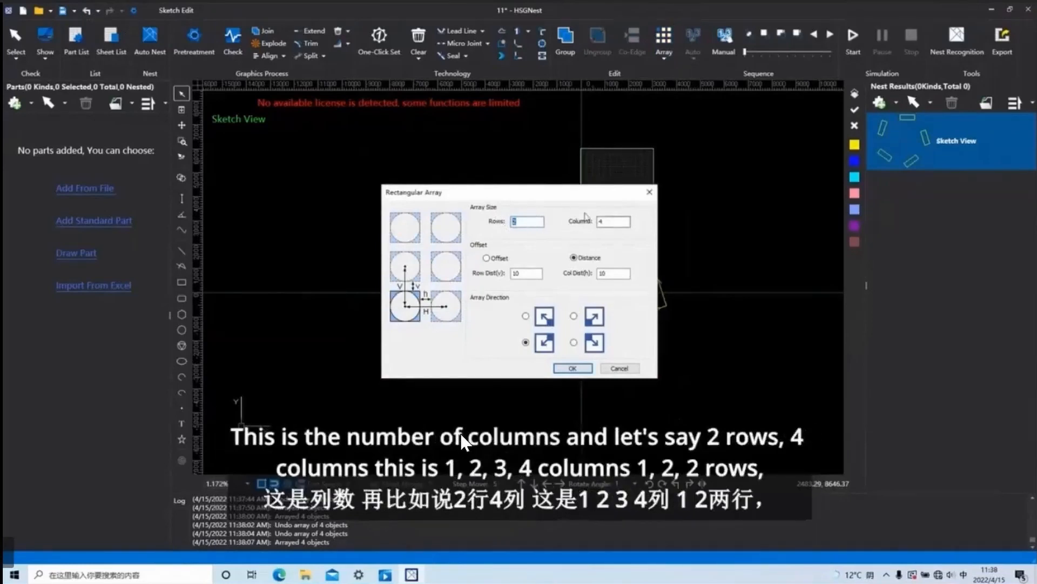
click(650, 192)
click(87, 10)
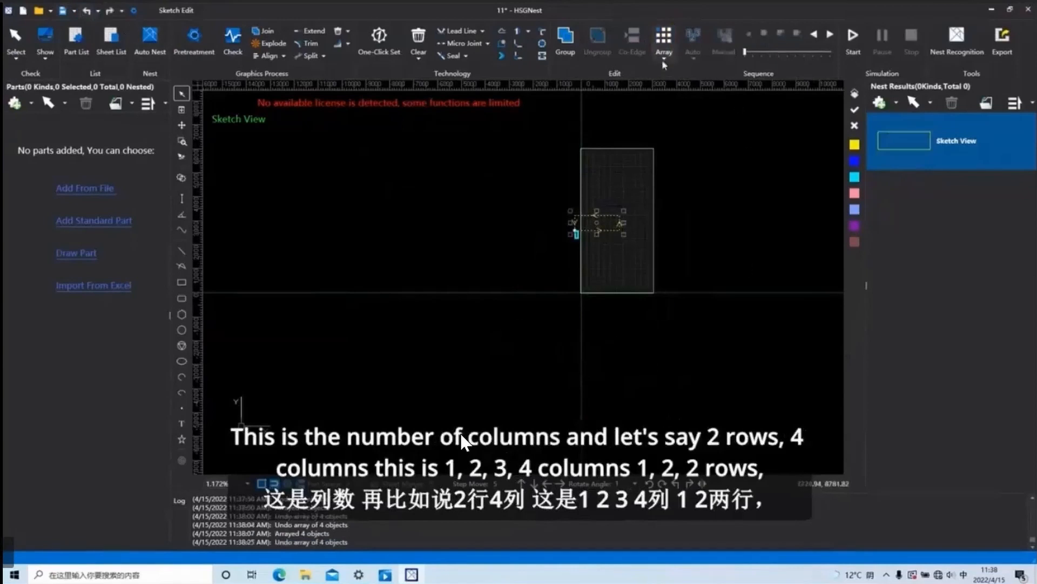
Array the wide rectangle in 2 rows and 4 columns at distance 10 toward the lower left, undo it and reopen the rectangular array settings.
click(664, 43)
click(690, 85)
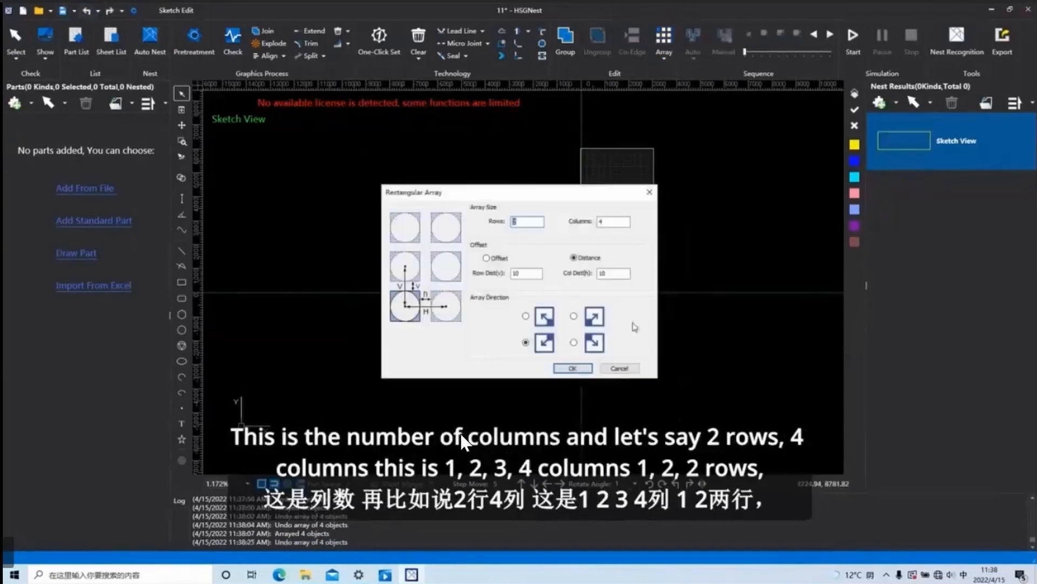
click(585, 370)
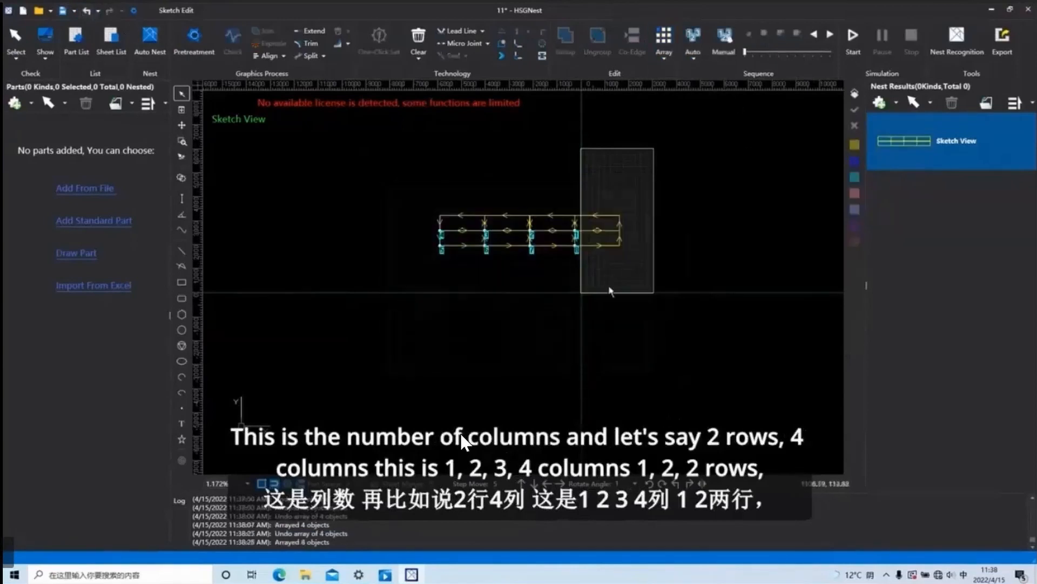
click(96, 11)
click(669, 57)
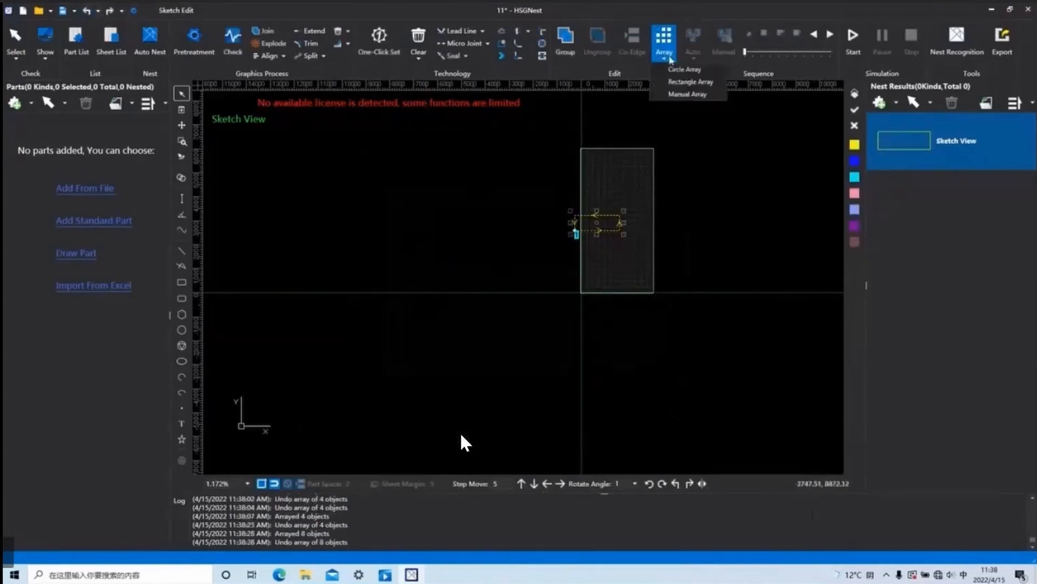
click(692, 81)
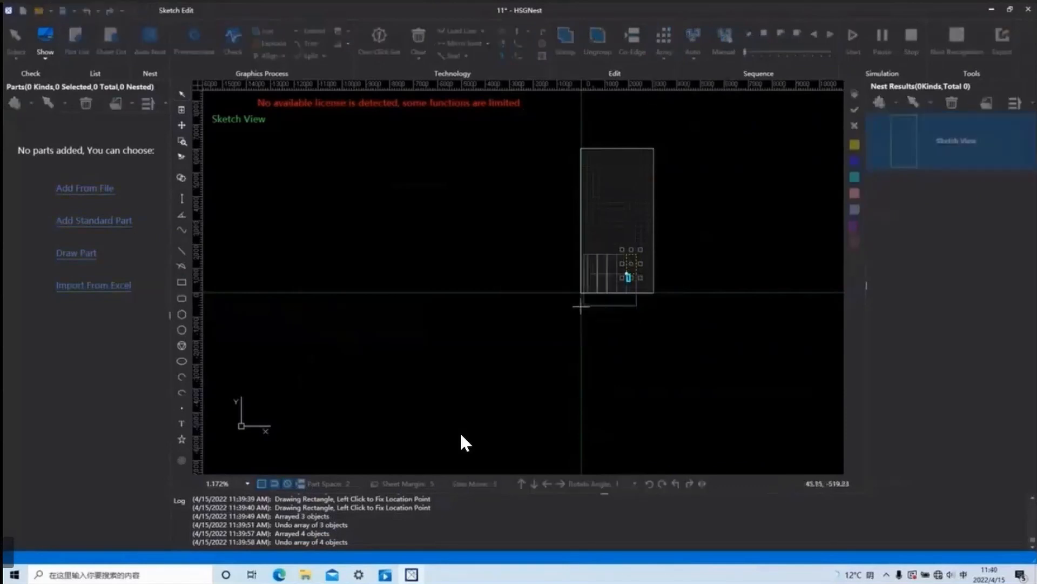
Place the array of the small upright rectangle as 2 rows of 5 near the sheet's lower edge and select all copies.
click(678, 352)
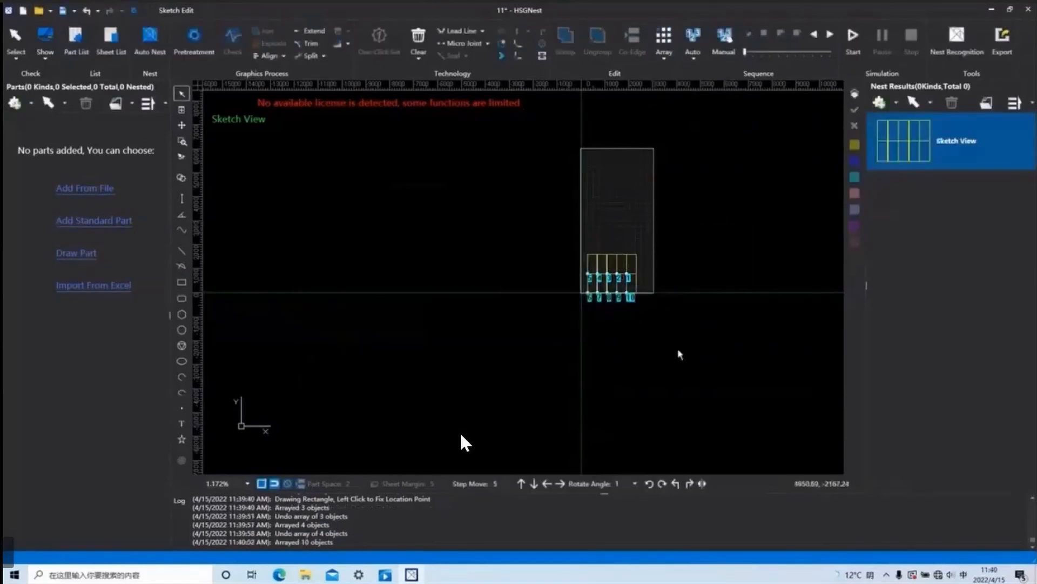
drag(682, 361, 581, 197)
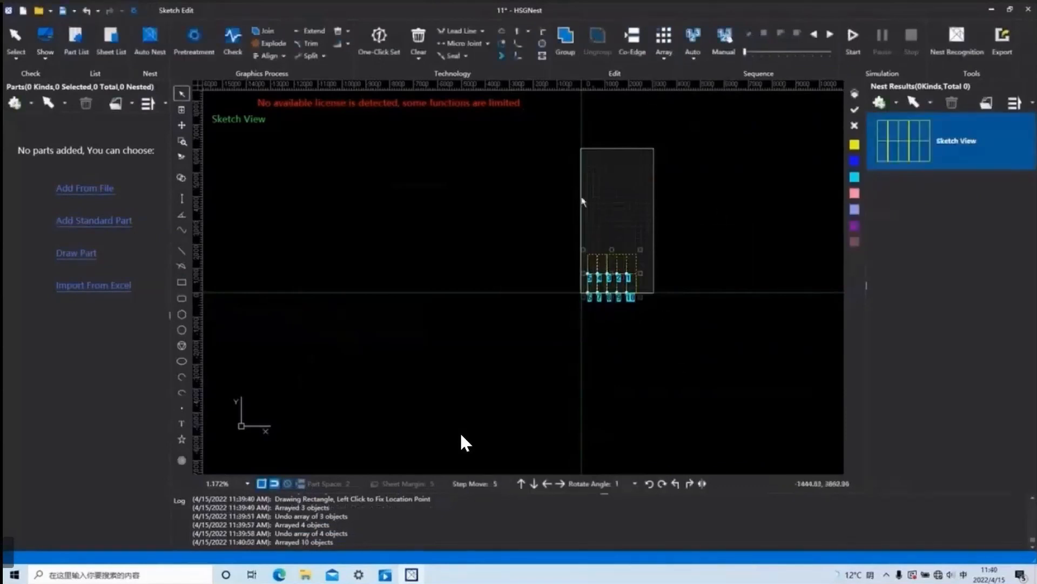
Sort the selected rectangles with TB Sequence, simulate the top-to-bottom cutting order and stop the simulation.
click(695, 63)
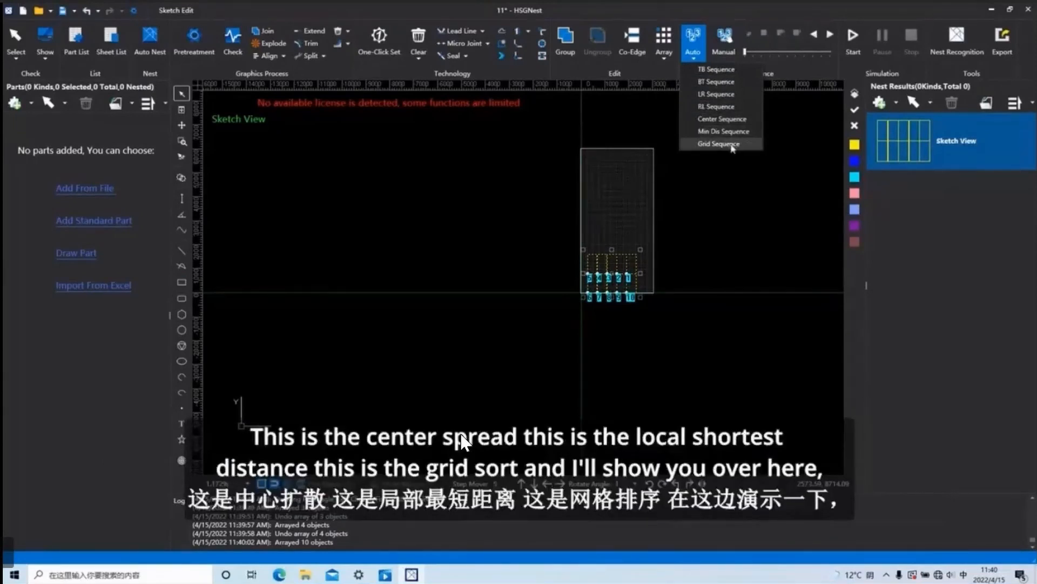
click(720, 71)
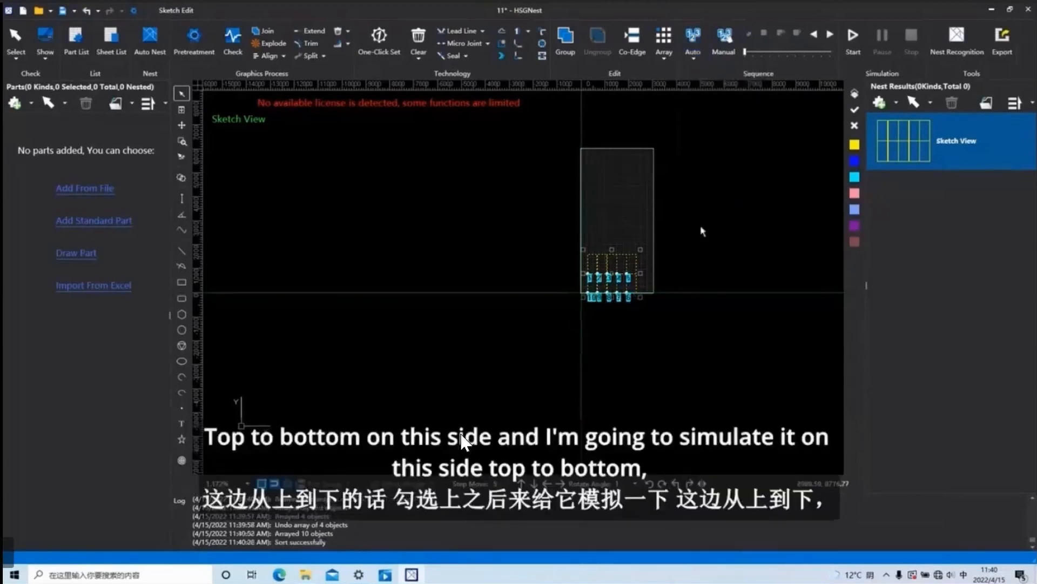
click(853, 39)
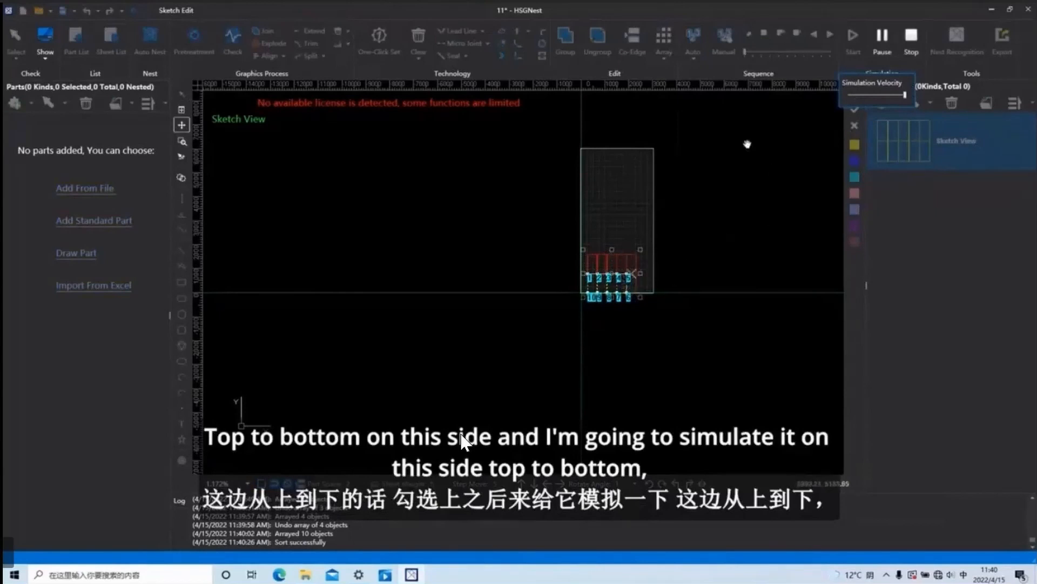
click(911, 42)
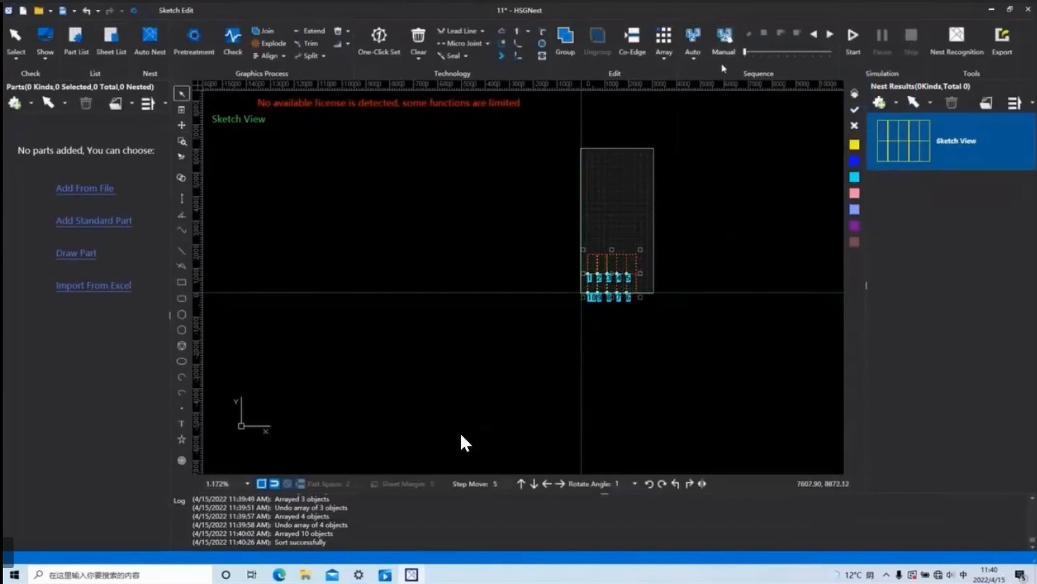
Sort the rectangles with BT Sequence, simulate the bottom-to-top cutting order and stop the simulation.
click(696, 42)
click(703, 82)
click(859, 44)
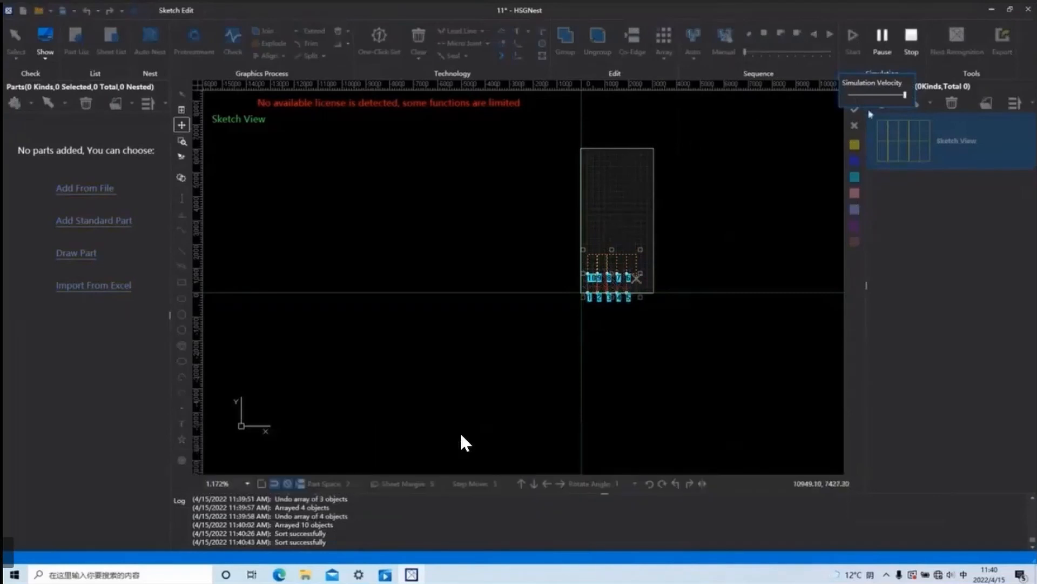
click(911, 39)
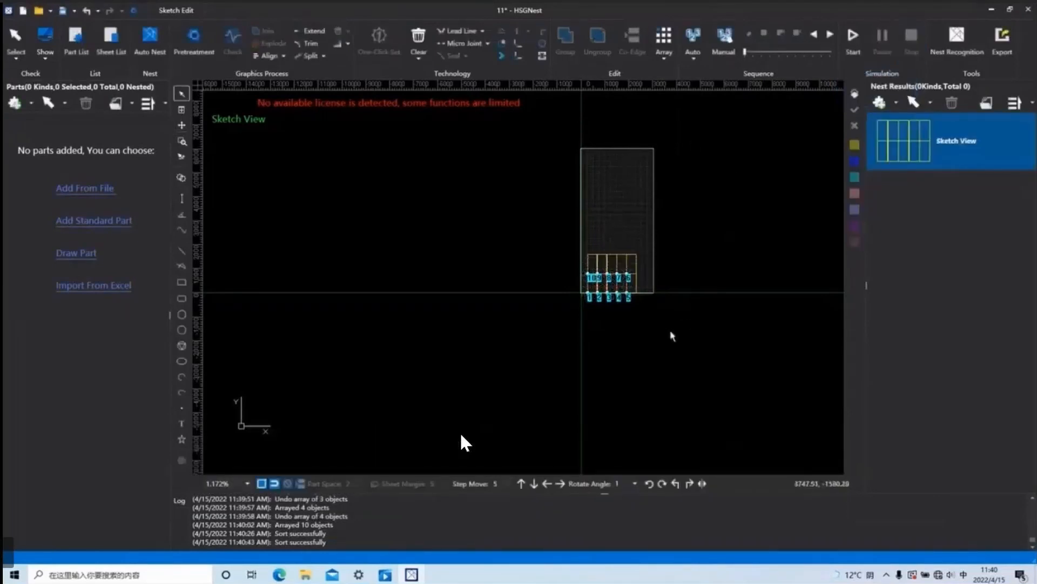
Undo the deletion of the three rightmost columns of rectangles and delete only the rightmost column.
key(ctrl+z)
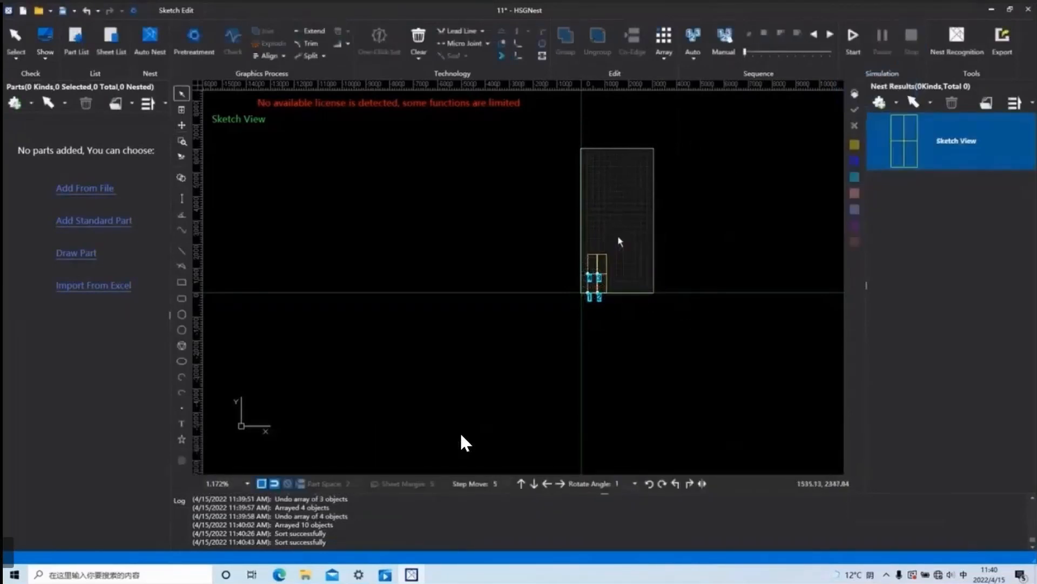
click(88, 12)
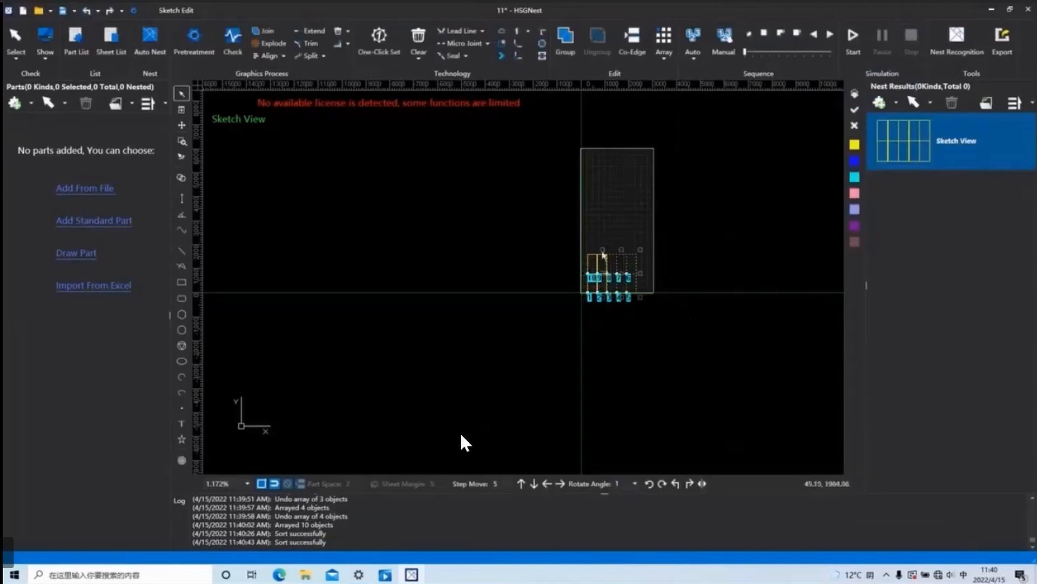
click(628, 247)
key(Delete)
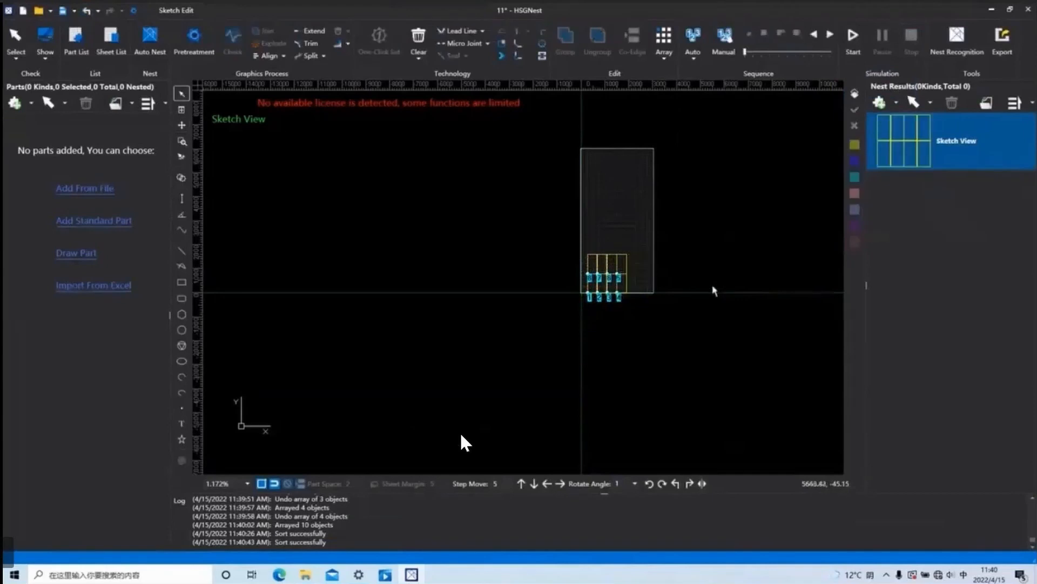
Sort the remaining rectangles with LR Sequence, simulate the left-to-right cutting order and stop the simulation.
click(693, 49)
click(723, 95)
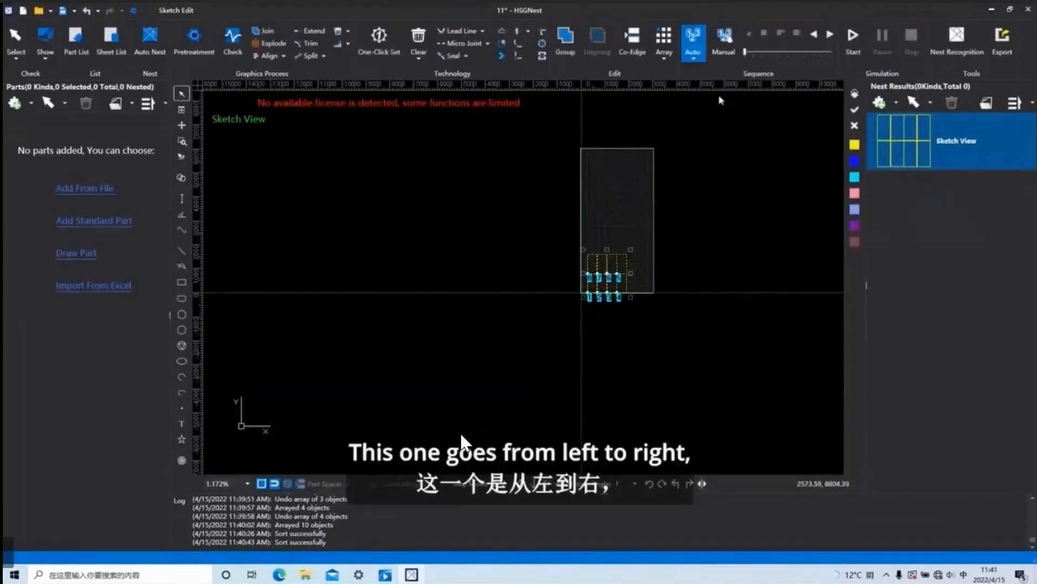
click(853, 39)
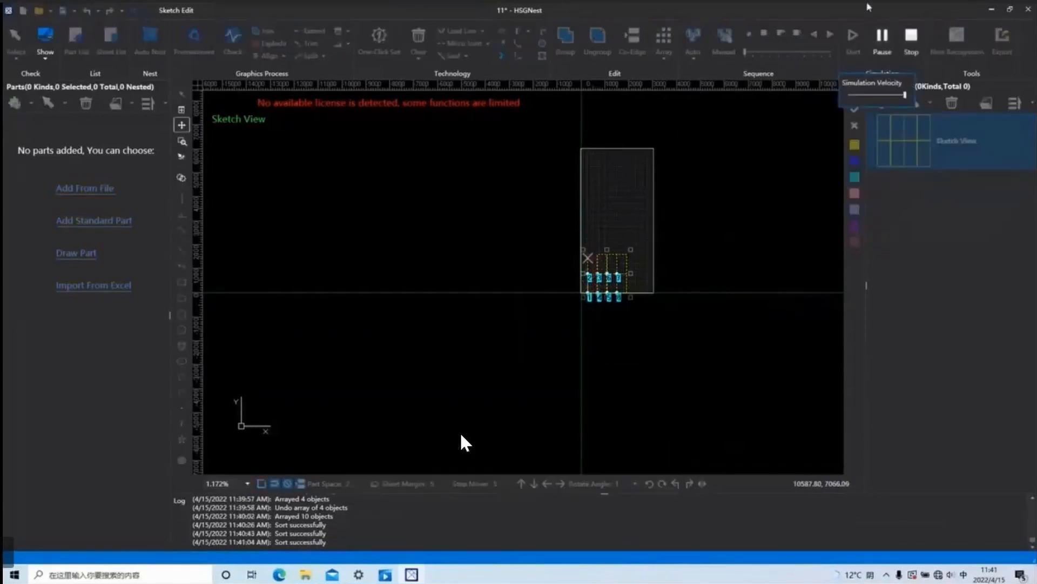
click(912, 38)
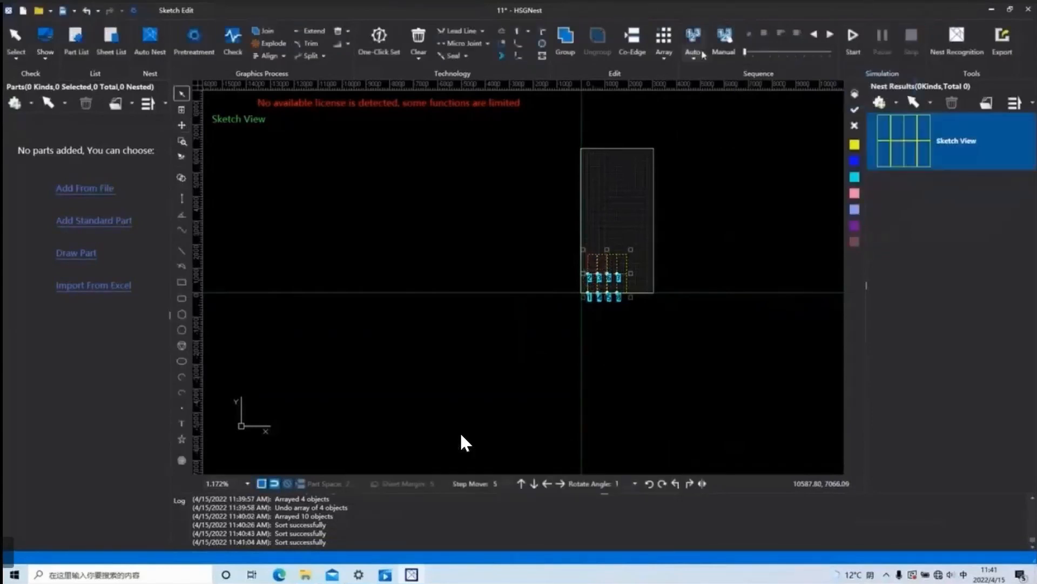
Sort the rectangles with RL Sequence, simulate the right-to-left cutting order and stop the simulation.
click(693, 42)
click(717, 106)
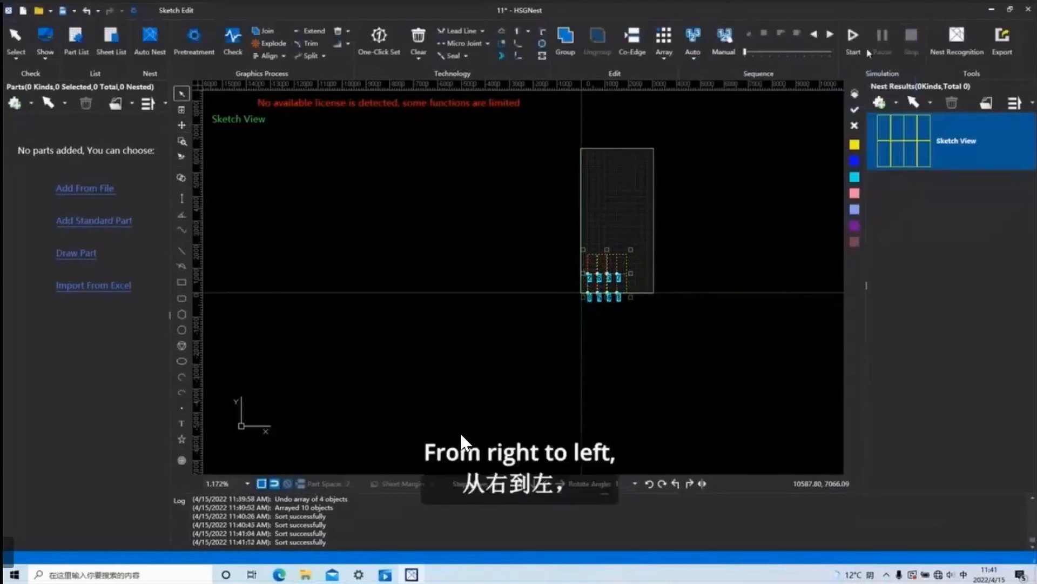
click(854, 39)
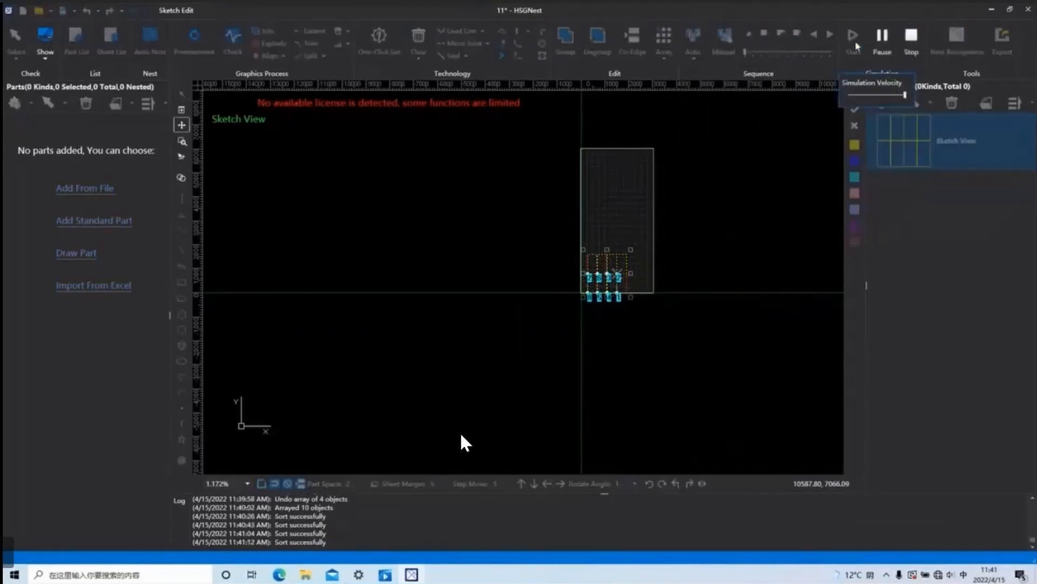
click(918, 39)
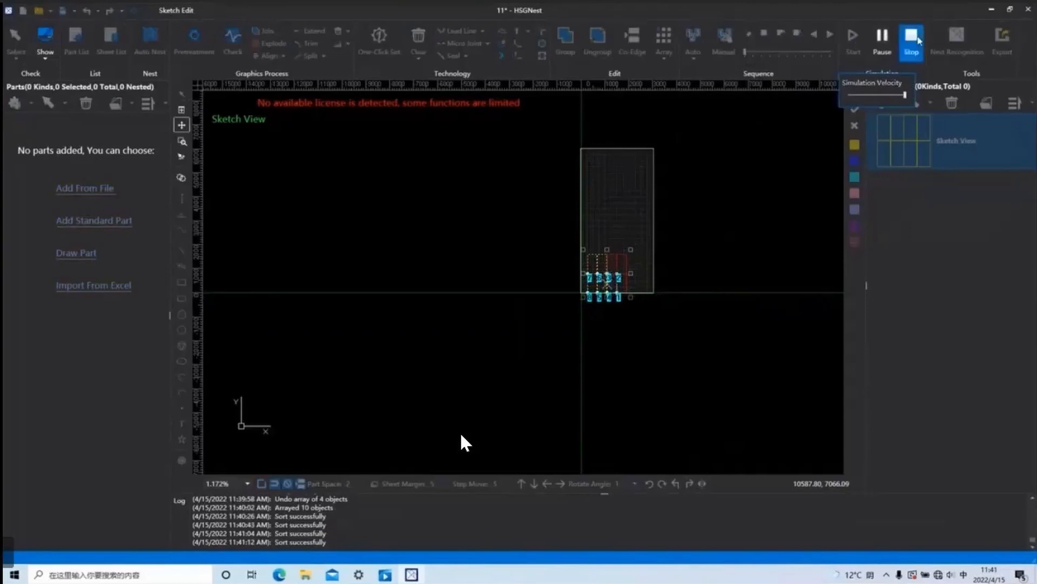
Sort the rectangles with Center Sequence, simulate the cutting order spreading from the center and stop the simulation.
click(695, 62)
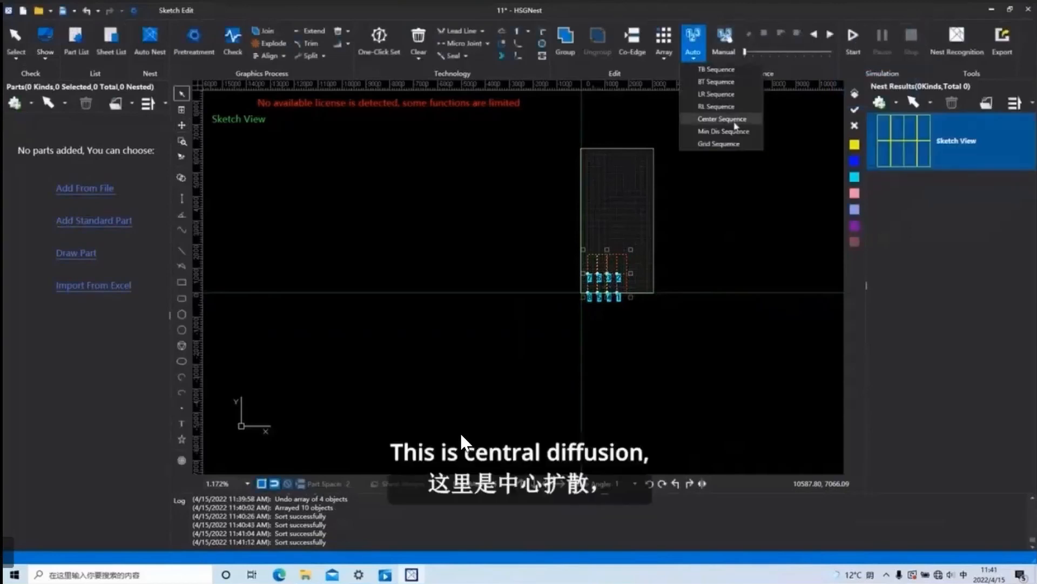
click(736, 126)
click(851, 47)
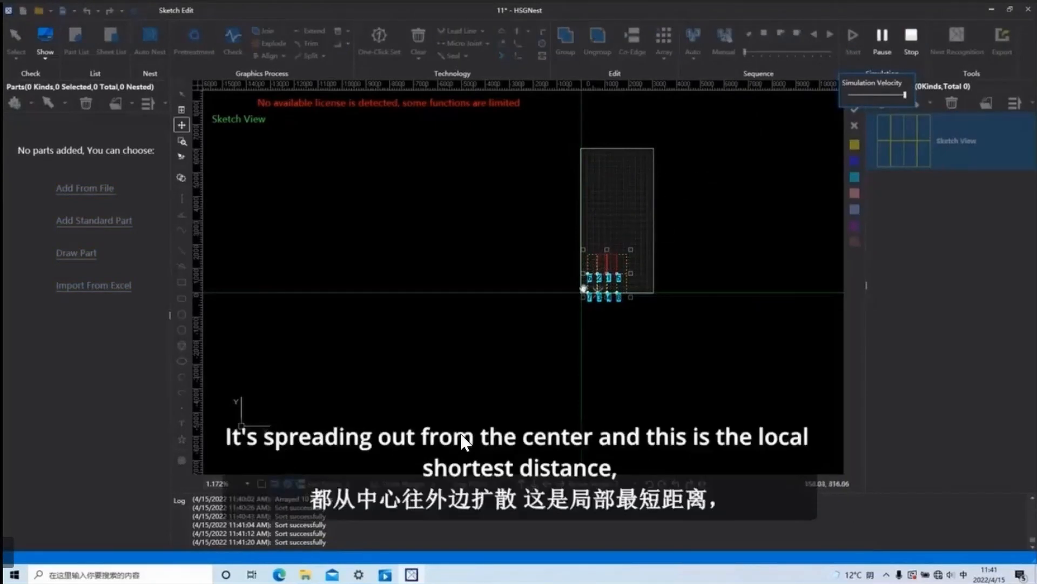
click(912, 38)
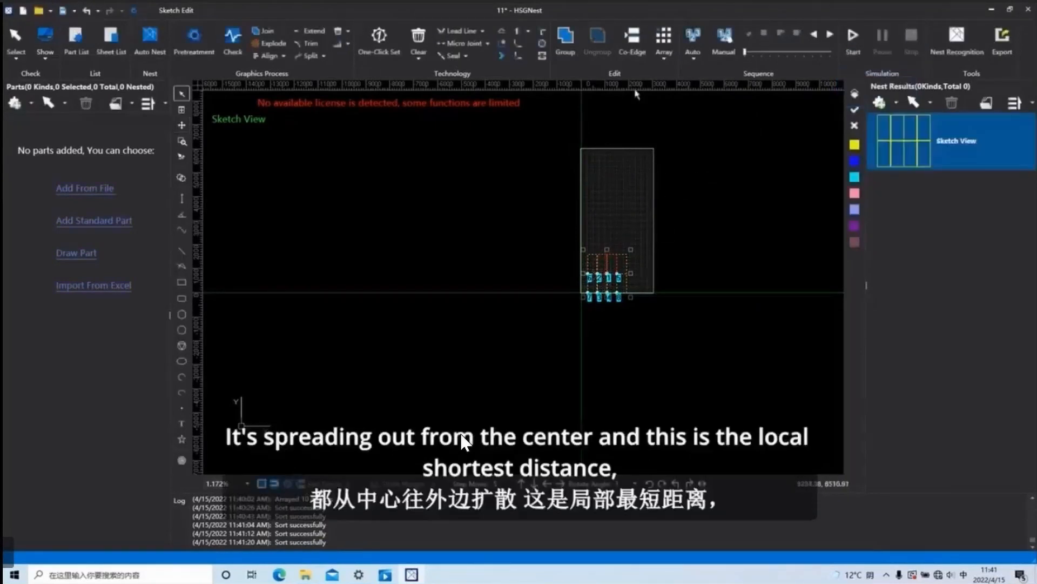
Sort the rectangles with Min Dis Sequence and simulate the shortest-distance cutting order.
click(695, 61)
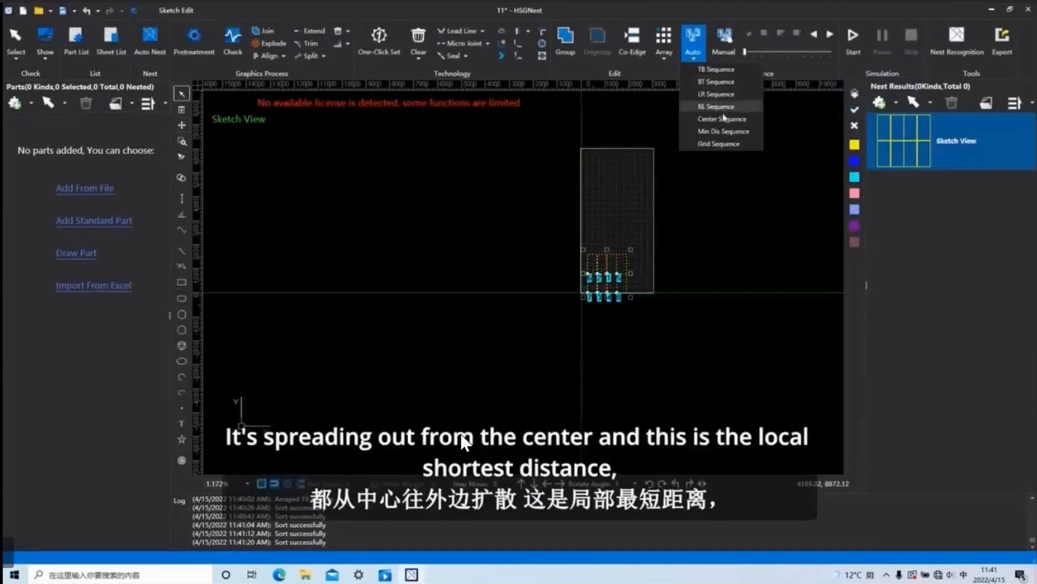
click(723, 131)
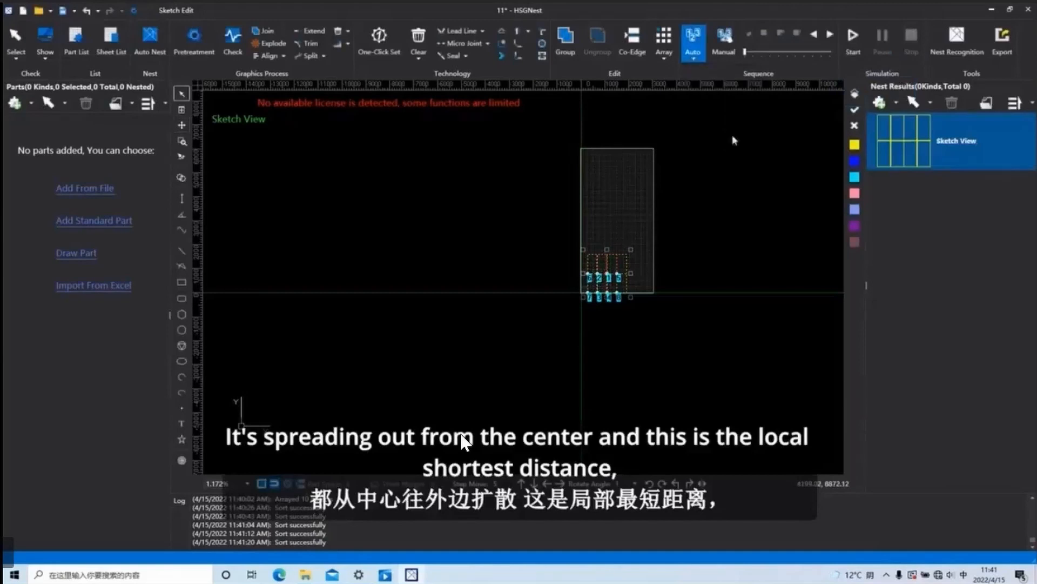
click(854, 43)
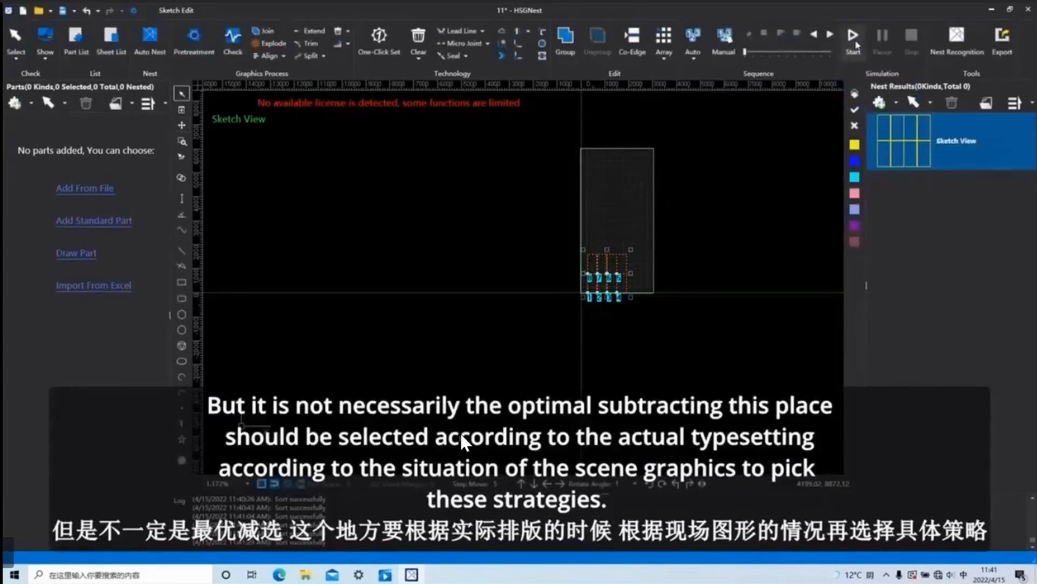
Sort the rectangles with Grid Sequence, simulate the cutting order and stop the simulation.
click(693, 49)
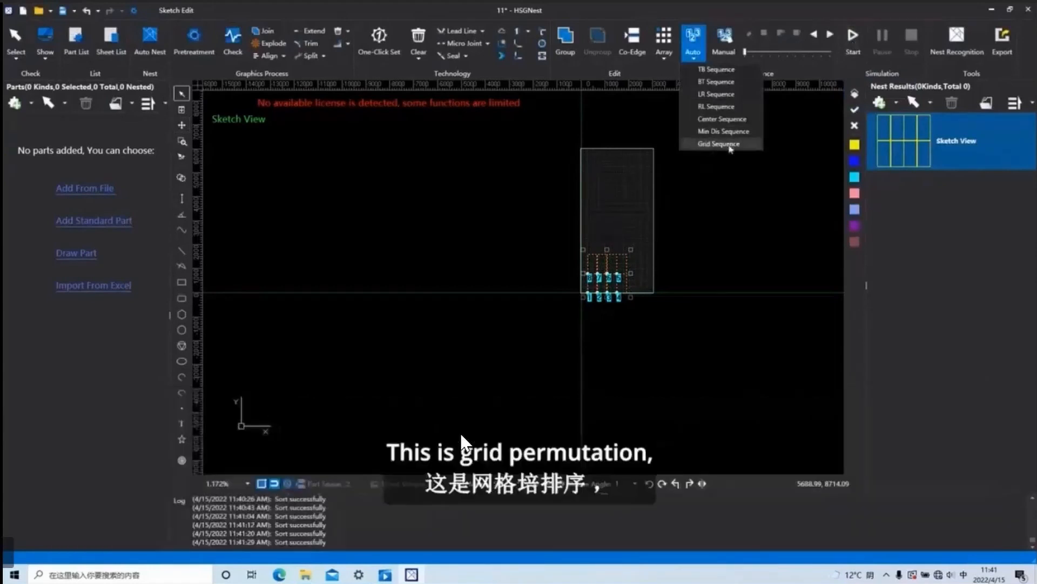
click(708, 145)
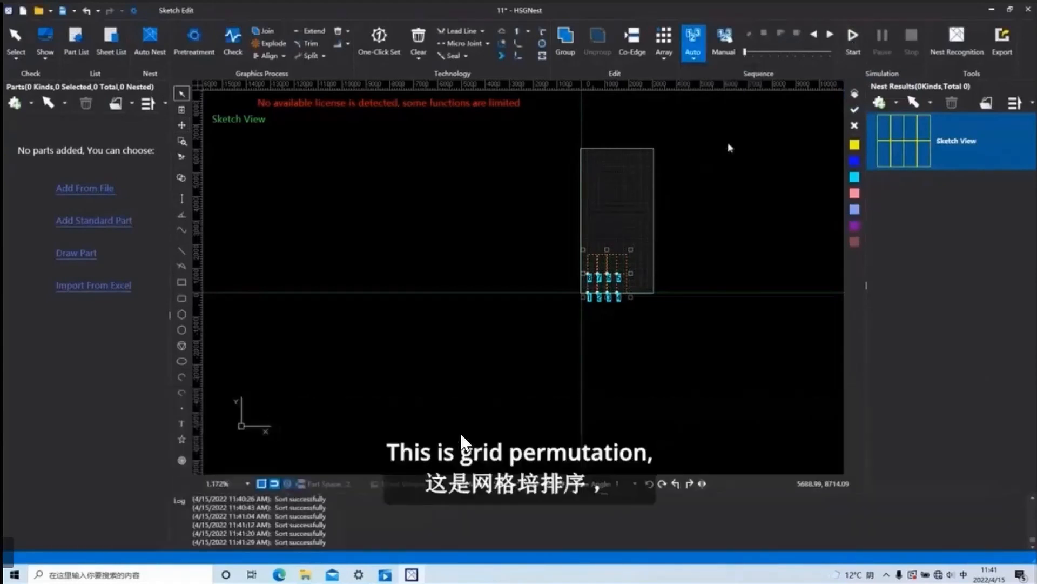
click(857, 46)
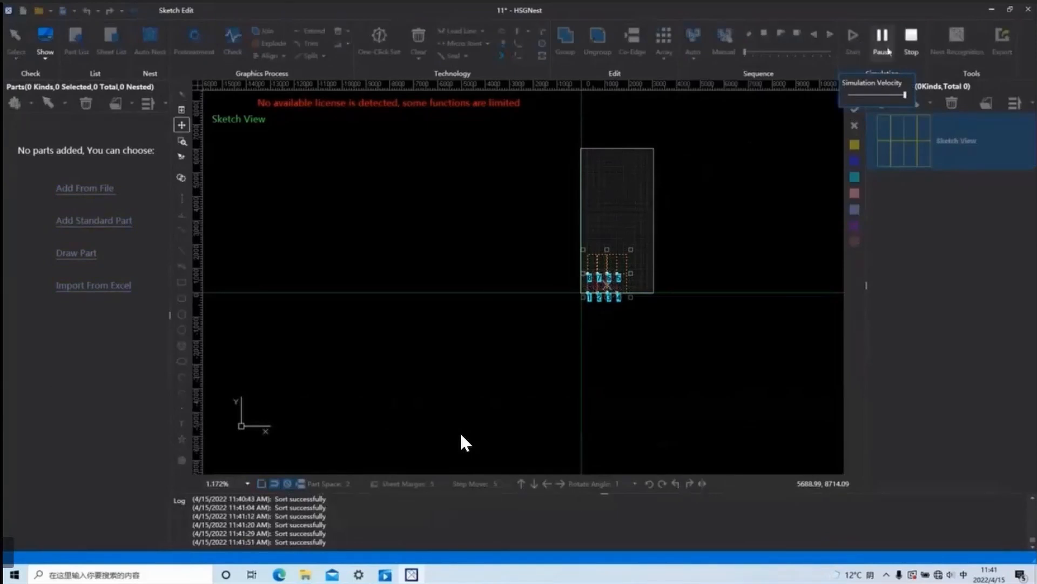
click(912, 39)
Disable Small Contour First in the sort settings and apply Grid Sorting to the rectangles.
click(693, 46)
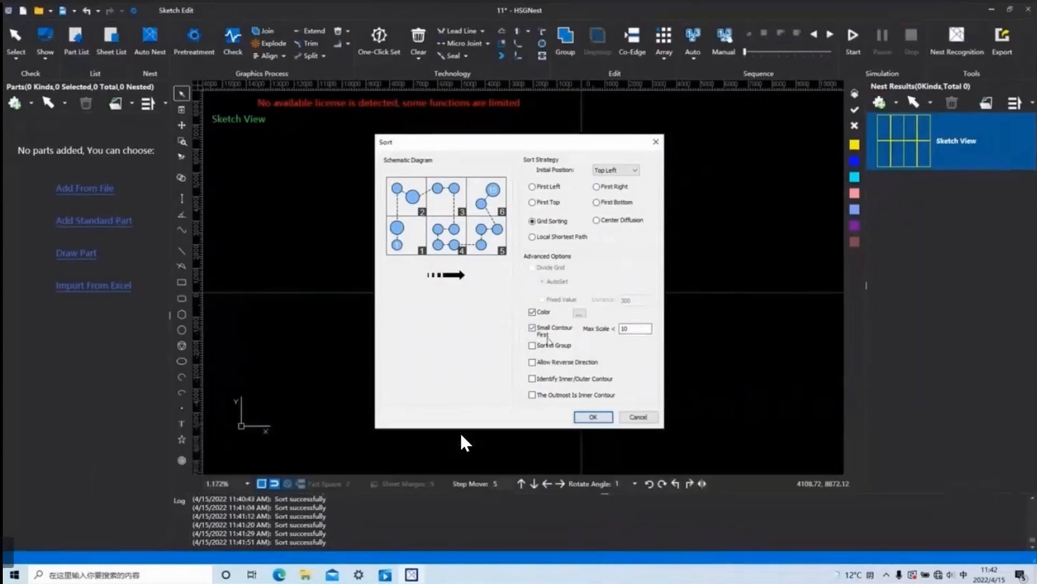
click(532, 328)
click(593, 417)
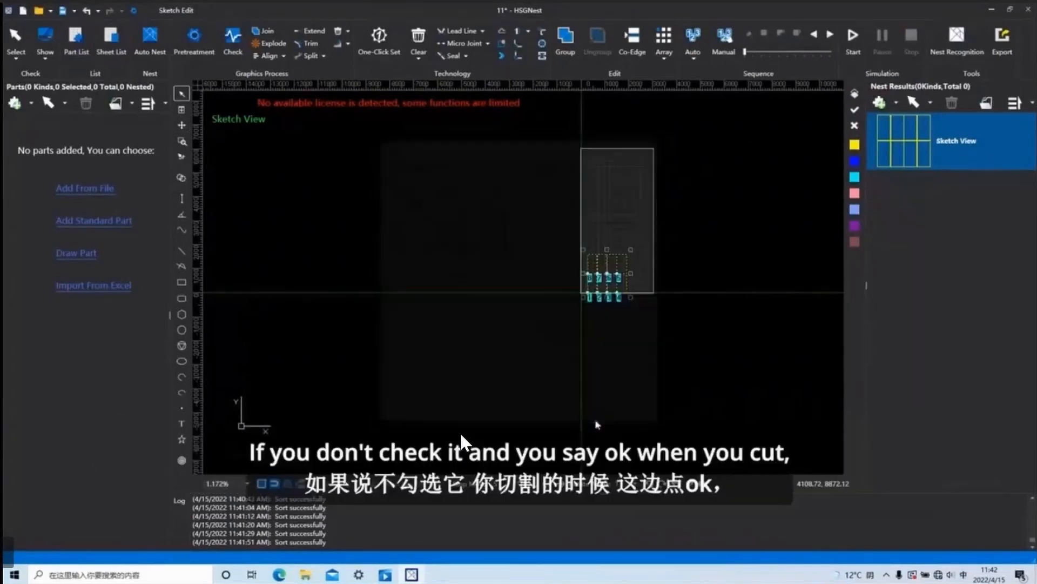
Draw a circle inside the second rectangle of the upper row and a smaller circle inside the third.
click(181, 329)
scroll(605, 290, up, 5)
click(606, 218)
click(612, 219)
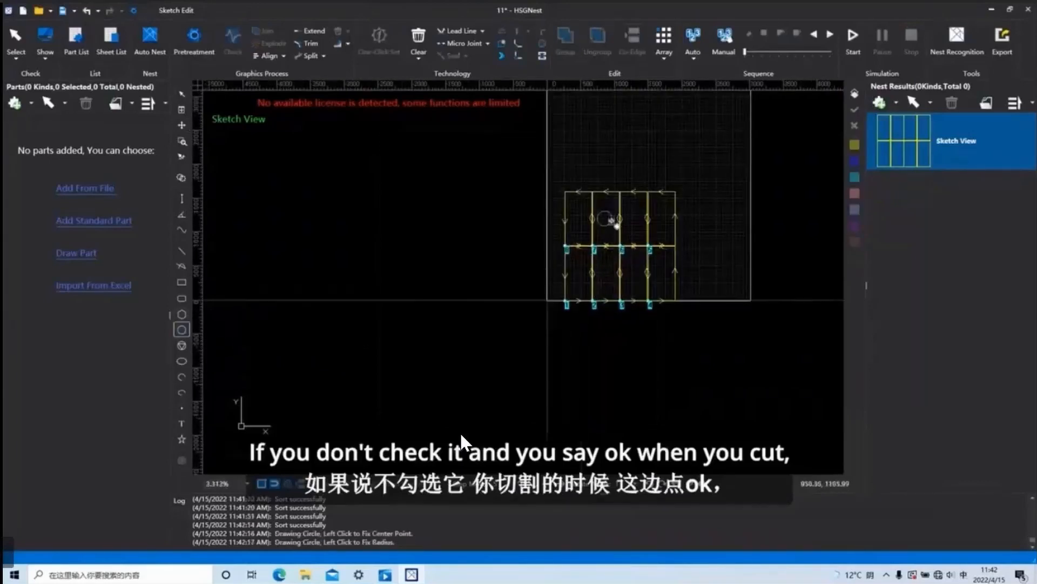
right_click(655, 348)
click(182, 330)
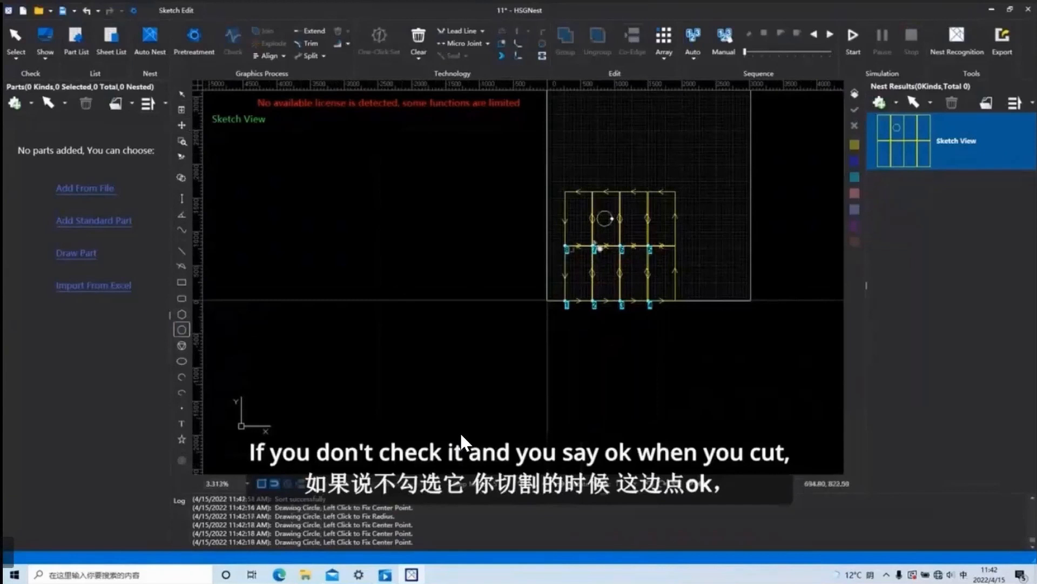
click(635, 219)
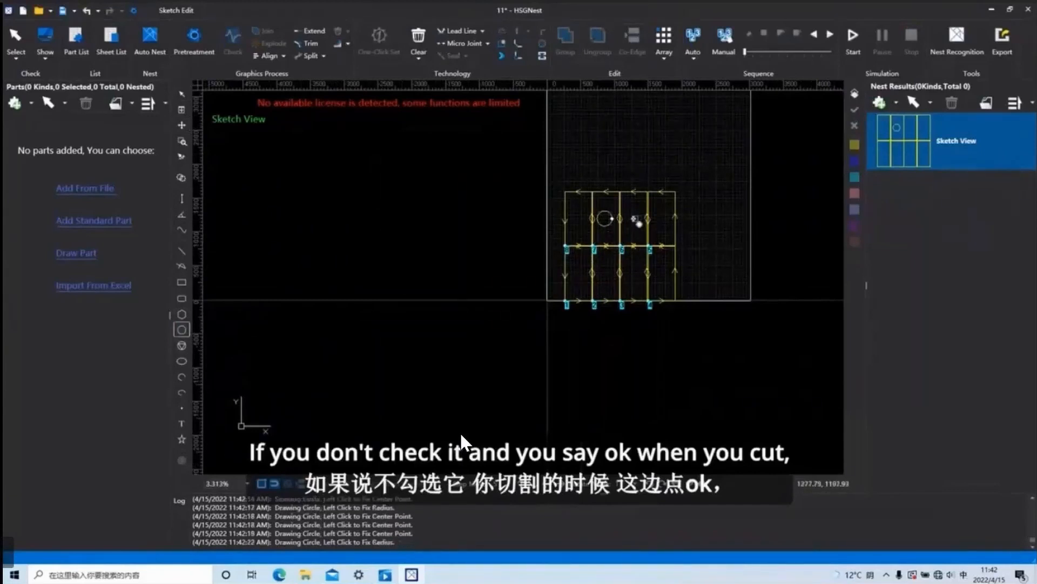
click(640, 221)
right_click(666, 266)
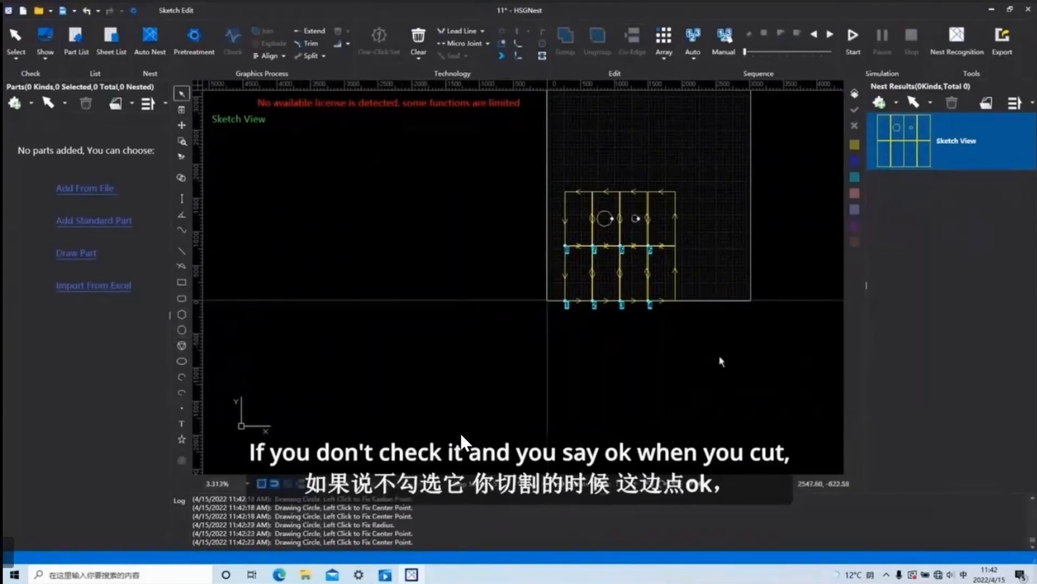
Apply Grid Sorting without Small Contour First to all rectangles and circles, simulate the cutting order and stop the simulation.
drag(720, 358, 530, 181)
click(693, 38)
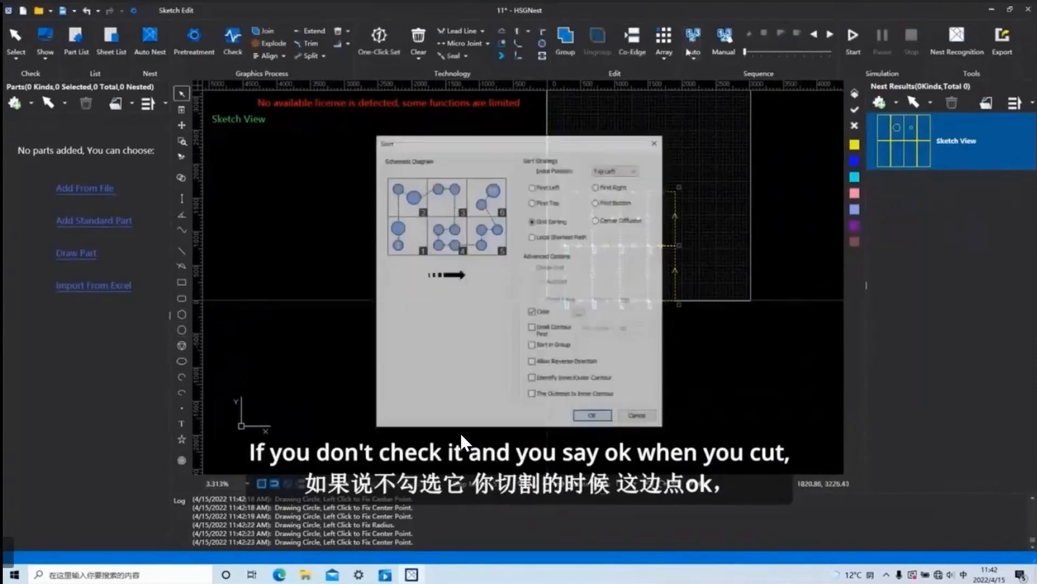
click(593, 418)
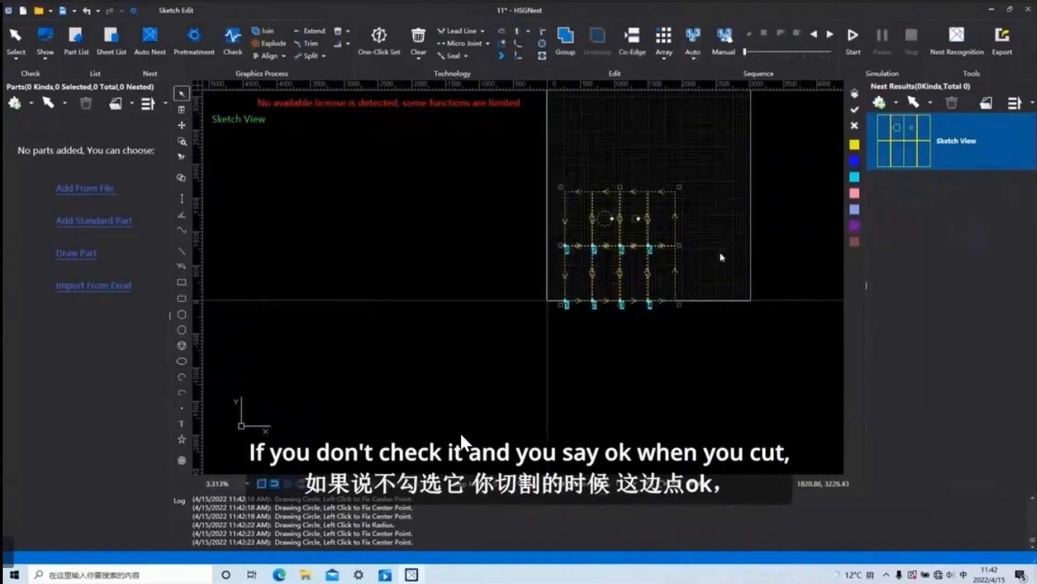
click(853, 37)
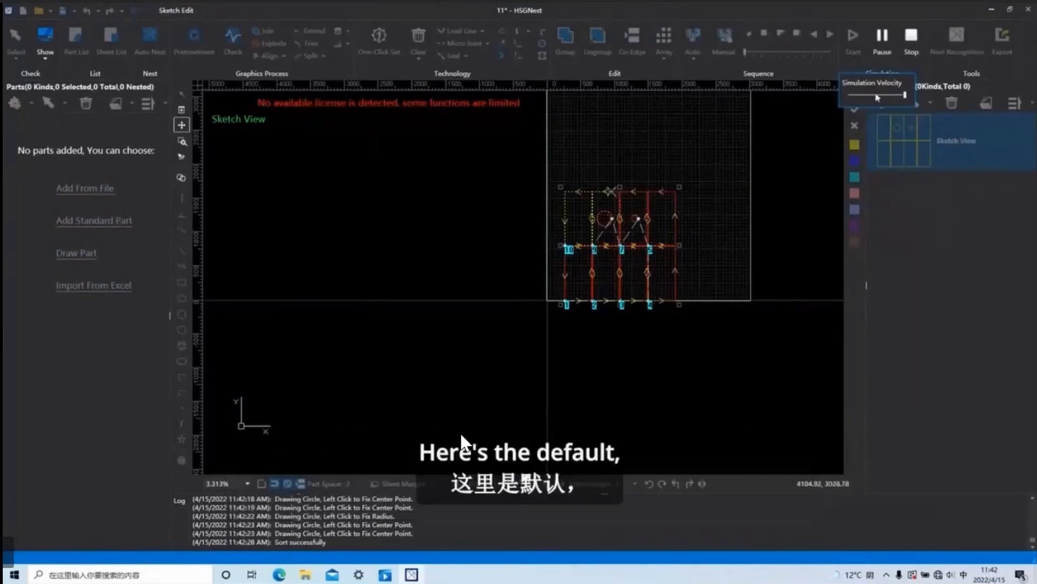
click(913, 39)
Disable the Color option in the sort settings and sort all shapes again with Grid Sorting.
click(695, 59)
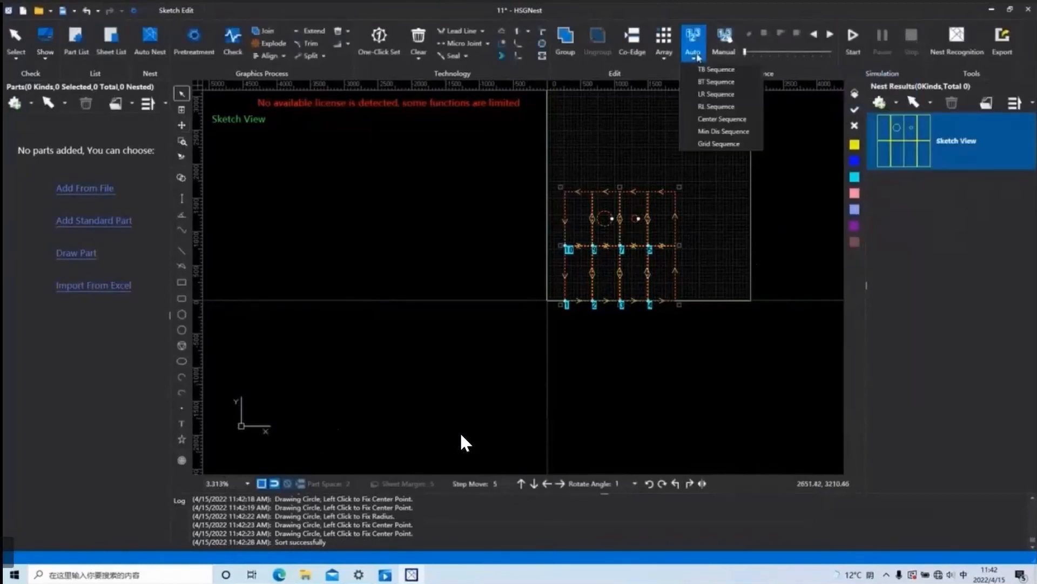
click(718, 144)
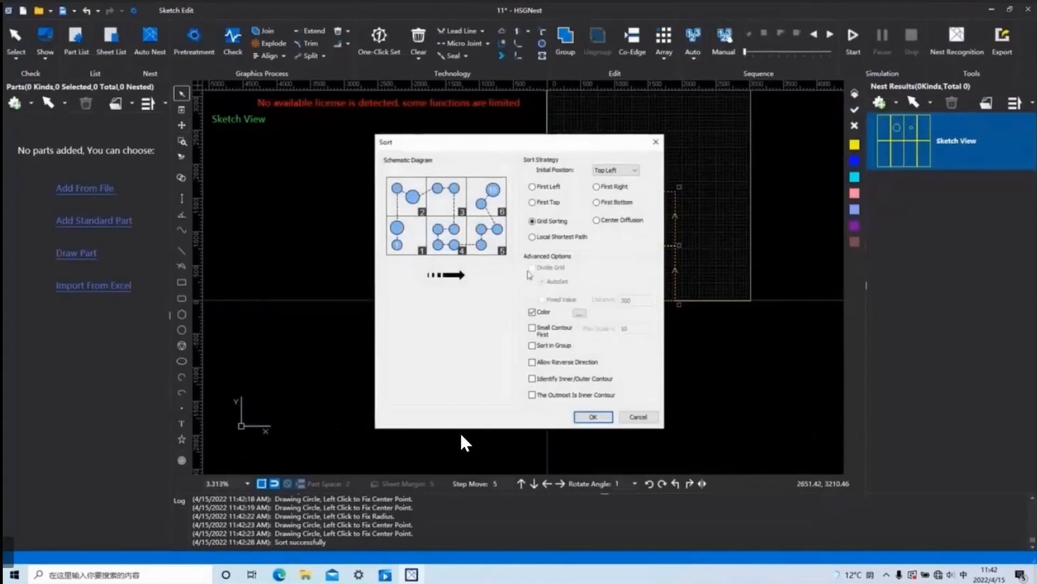
click(533, 312)
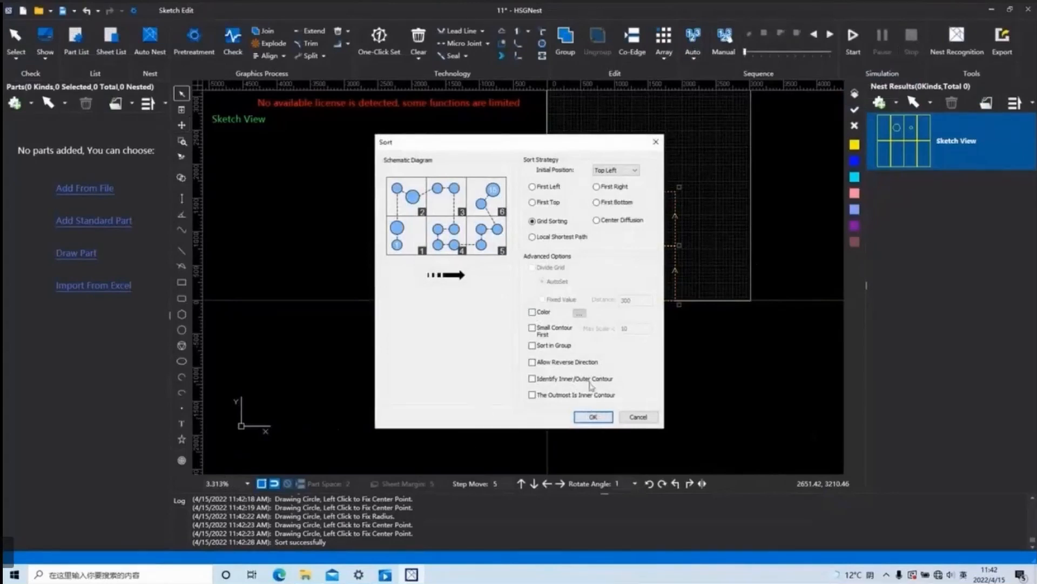
click(594, 416)
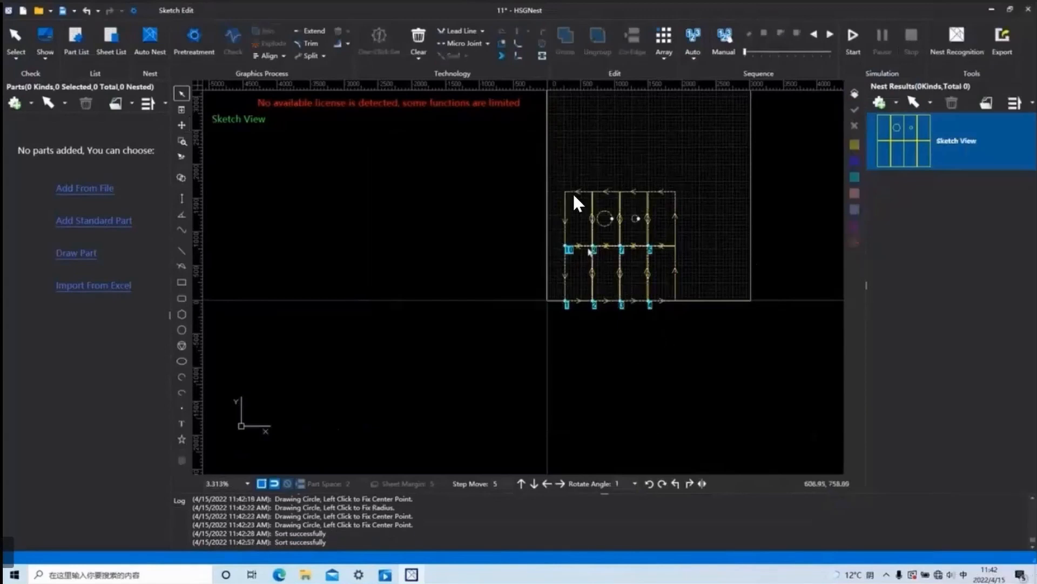
Delete all rectangles and circles from the sheet.
scroll(575, 201, up, 3)
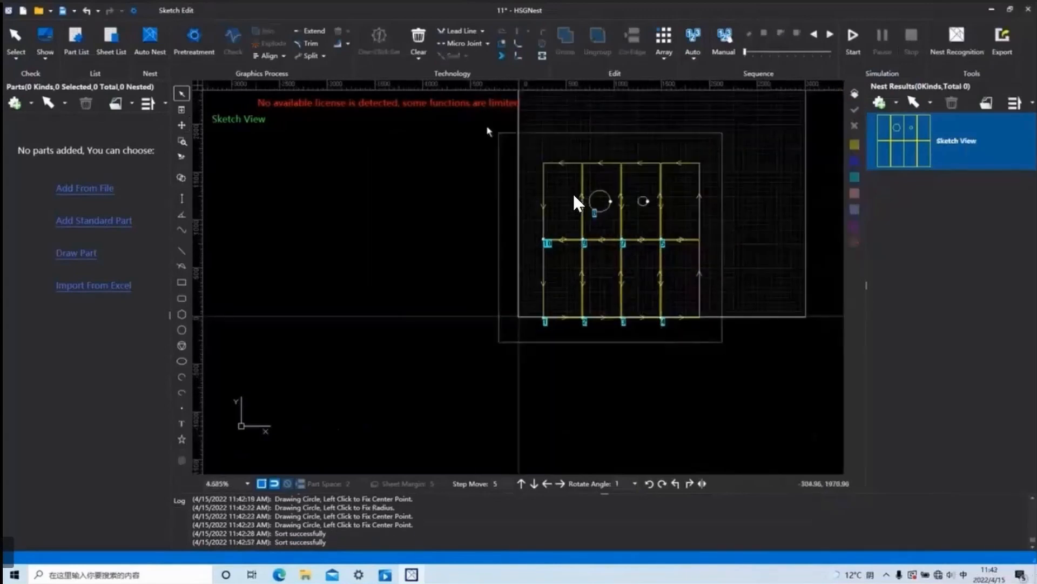
drag(723, 342, 488, 128)
key(Delete)
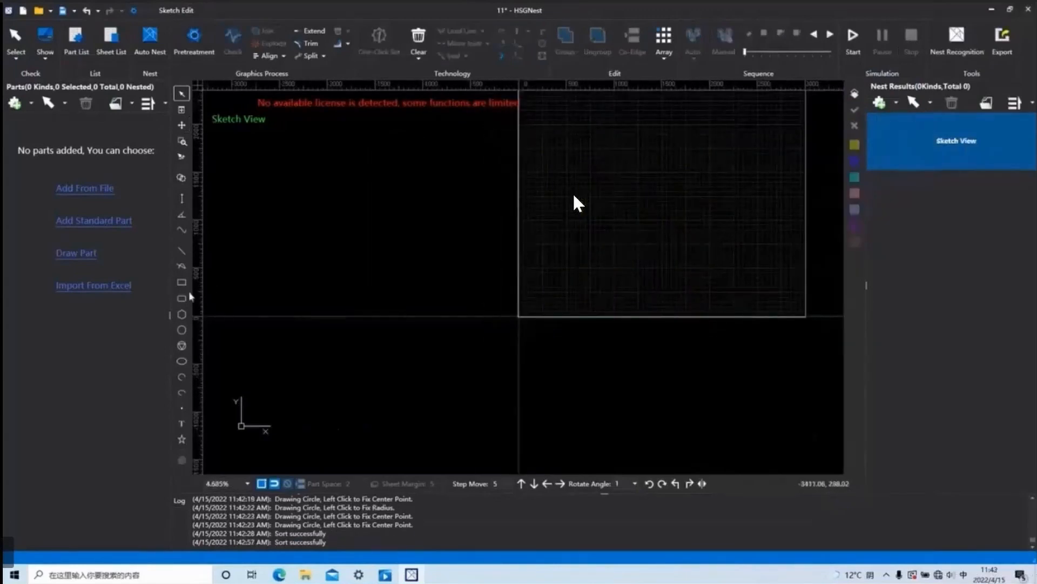
Draw a circle on the empty sheet and a rectangle enclosing it.
click(182, 330)
click(614, 220)
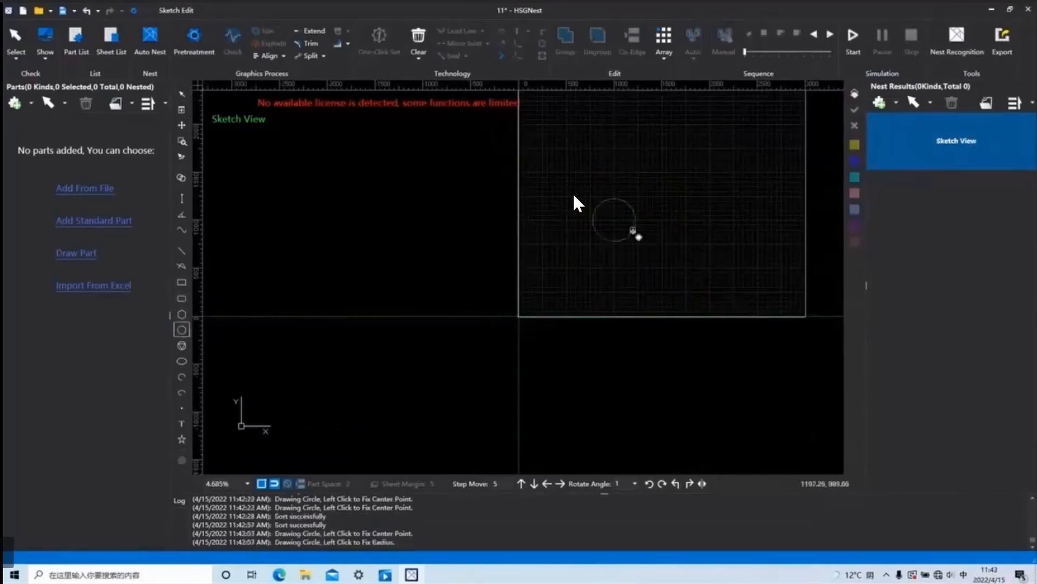
click(636, 220)
click(181, 282)
click(571, 177)
click(668, 263)
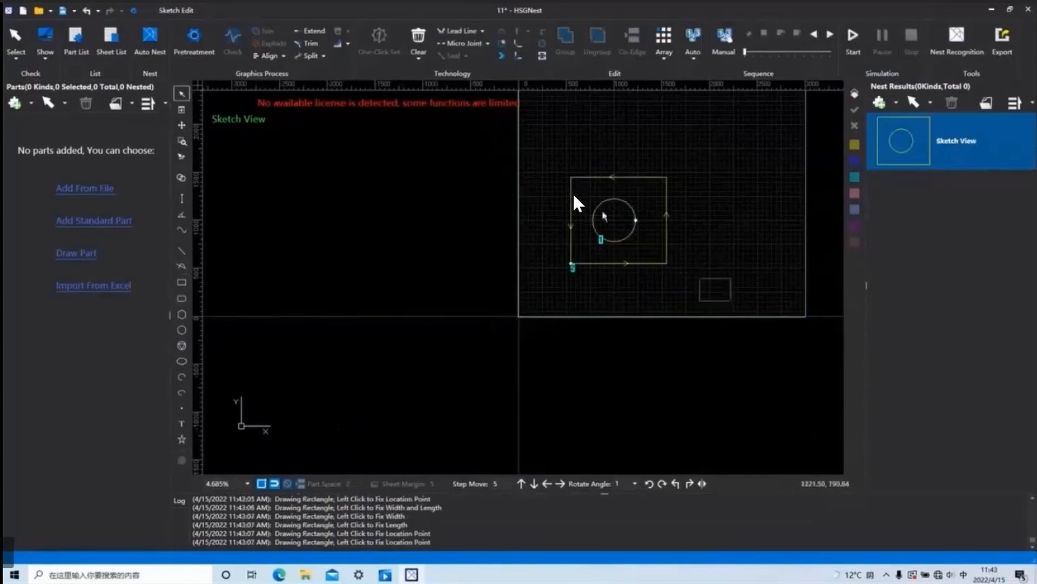
Sort the circle and its enclosing rectangle with Grid Sorting, and delete both shapes.
click(698, 35)
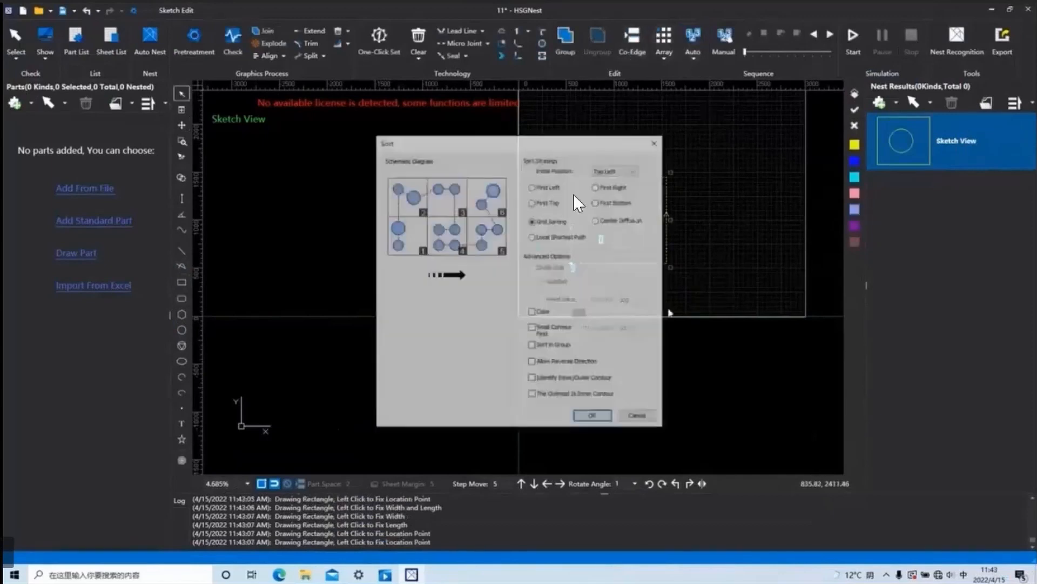
click(589, 417)
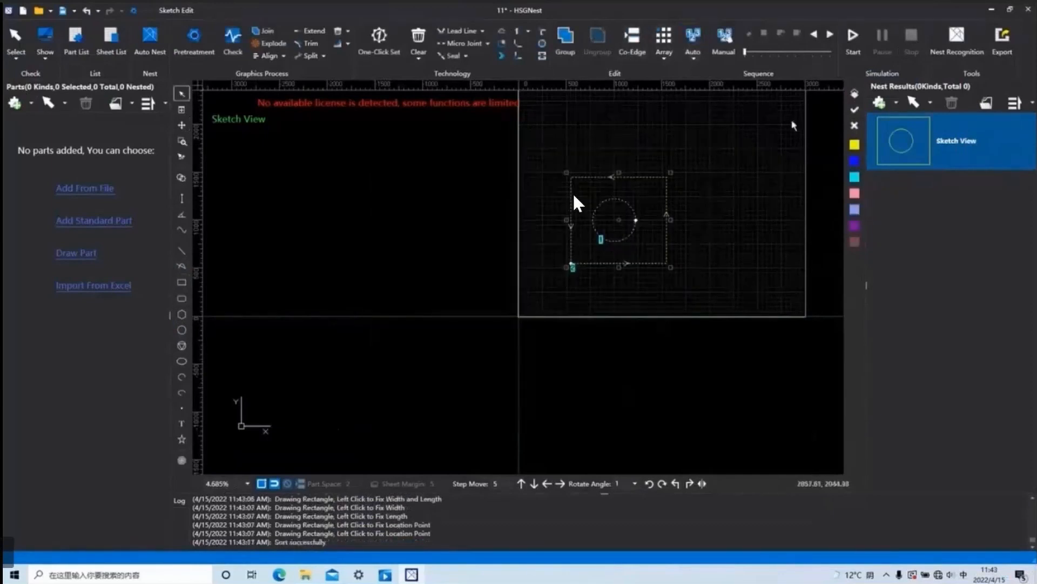
click(681, 322)
drag(701, 300, 520, 164)
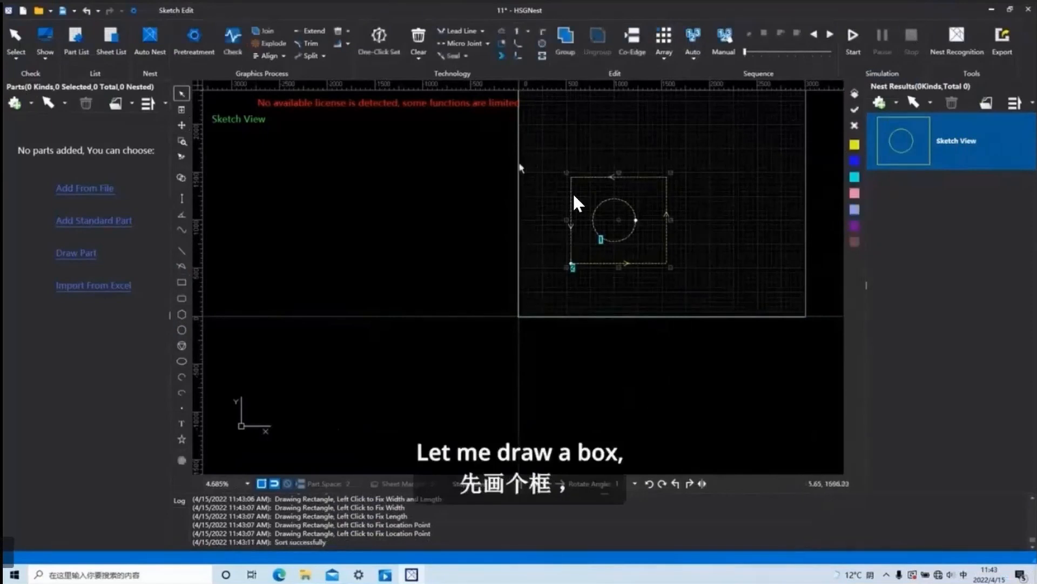
key(Delete)
Draw a rectangle first and a small circle inside it.
click(182, 282)
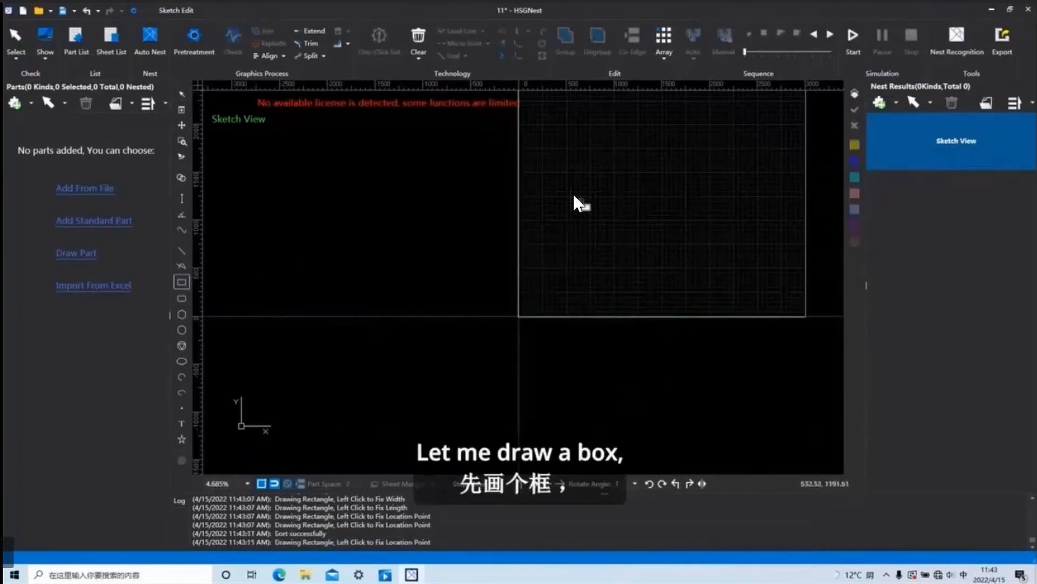
click(581, 201)
click(686, 278)
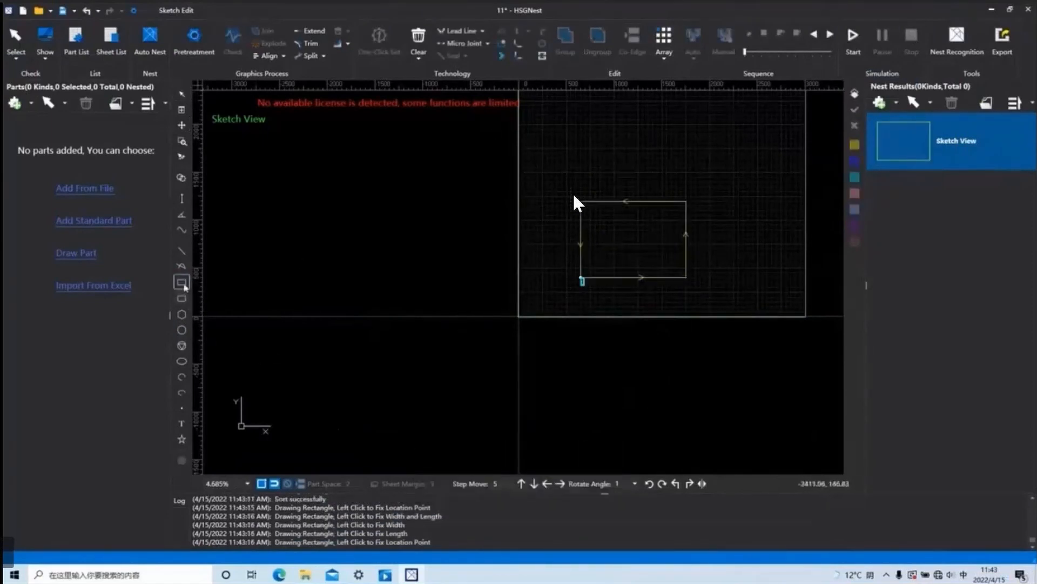
click(181, 329)
click(624, 234)
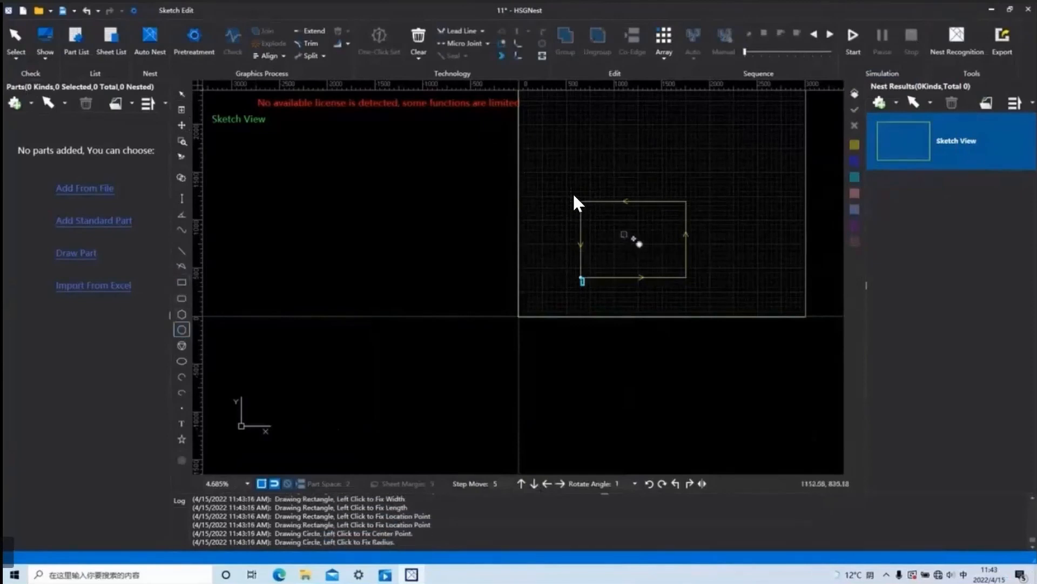
click(635, 234)
Select the rectangle and its inner circle, sort them with Grid Sorting and simulate the cutting order.
key(ctrl+a)
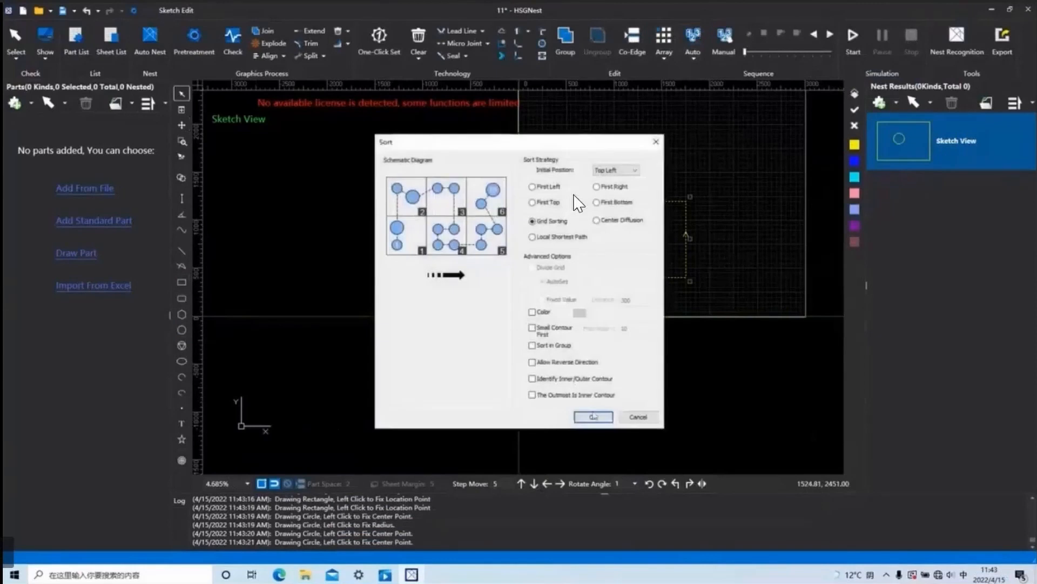
click(593, 416)
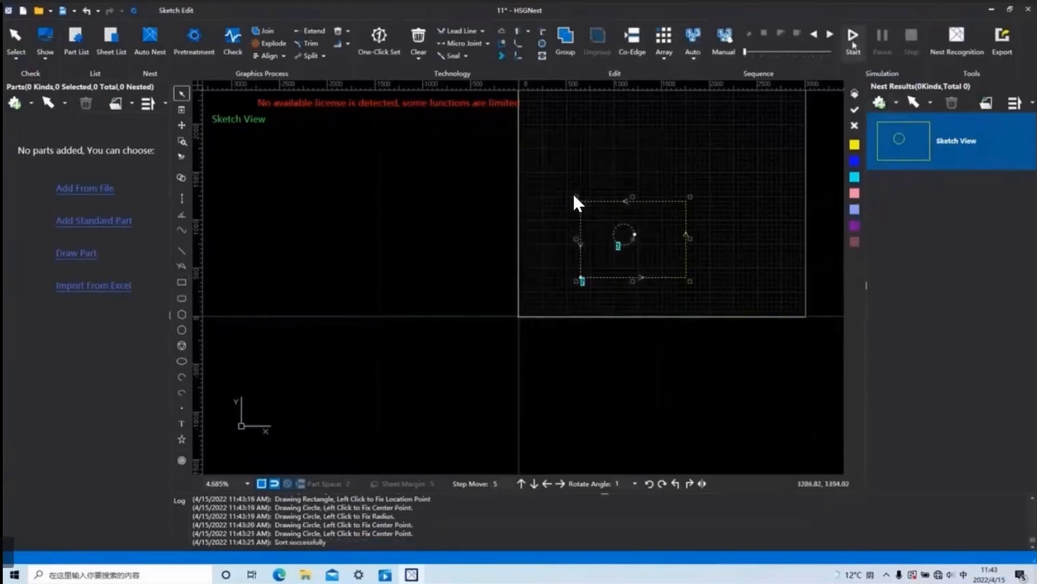
click(852, 42)
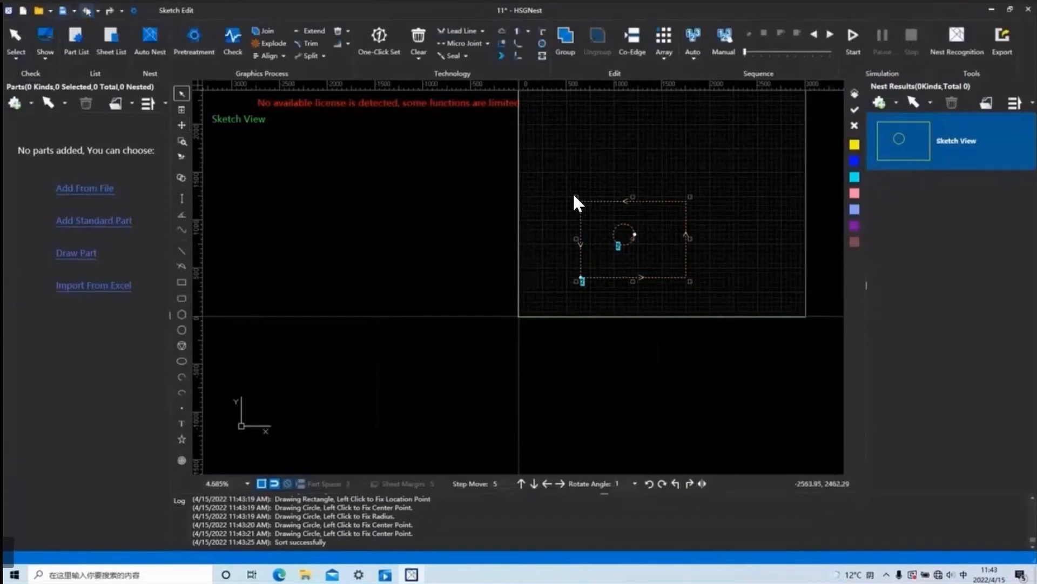
Undo back to the rectangle alone and draw a larger circle inside it.
click(85, 10)
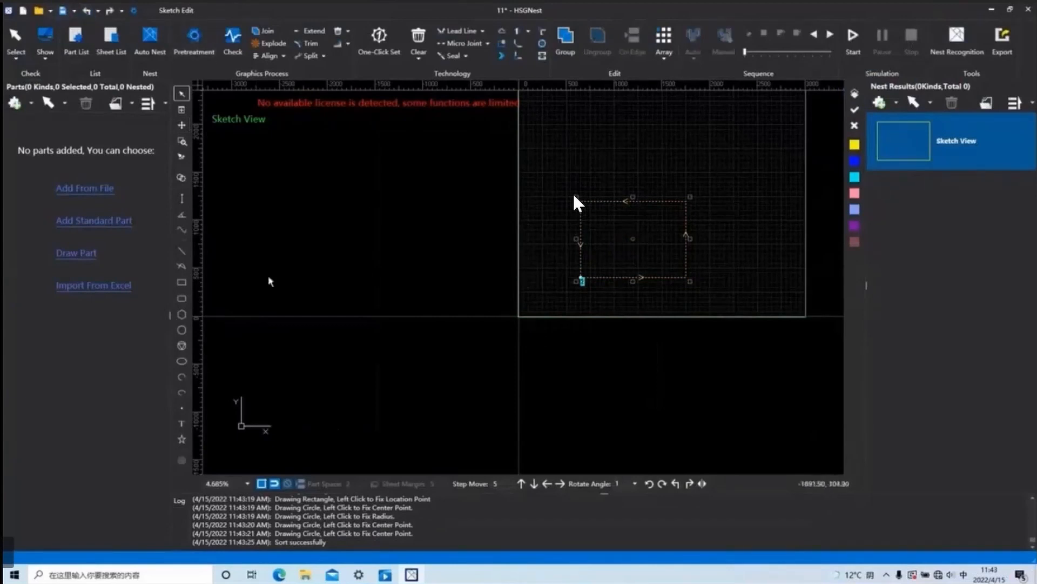
click(181, 329)
click(619, 239)
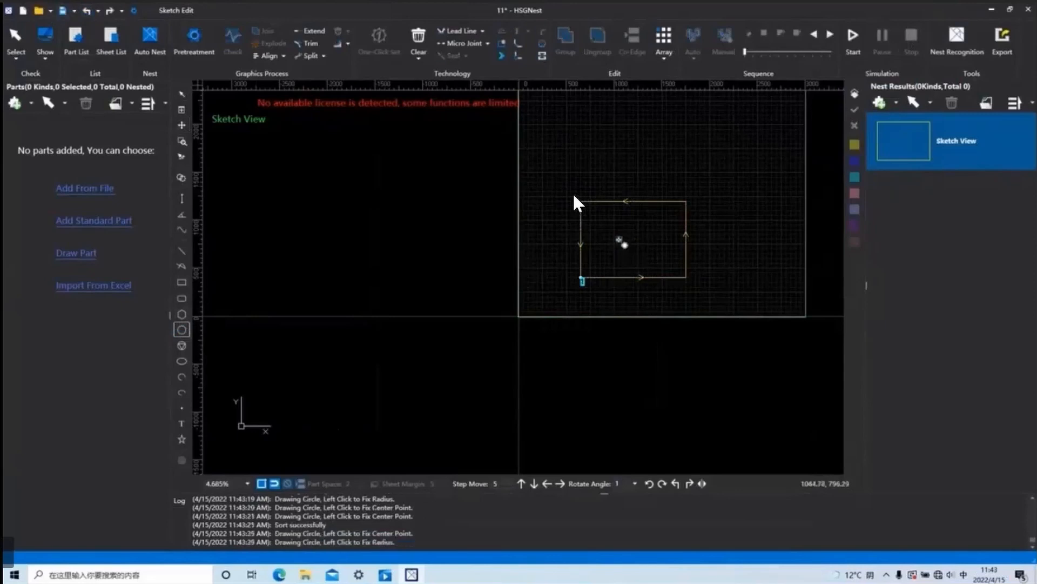
click(641, 239)
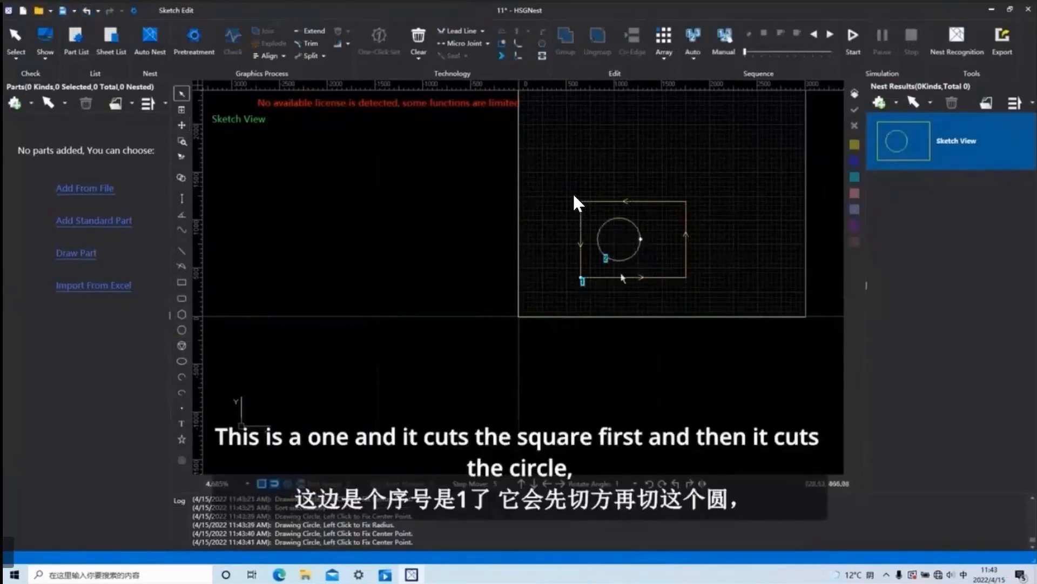
Sort the rectangle and its inner circle with Grid Sorting and Small Contour First enabled, and simulate the cutting order.
click(691, 58)
click(693, 33)
click(533, 328)
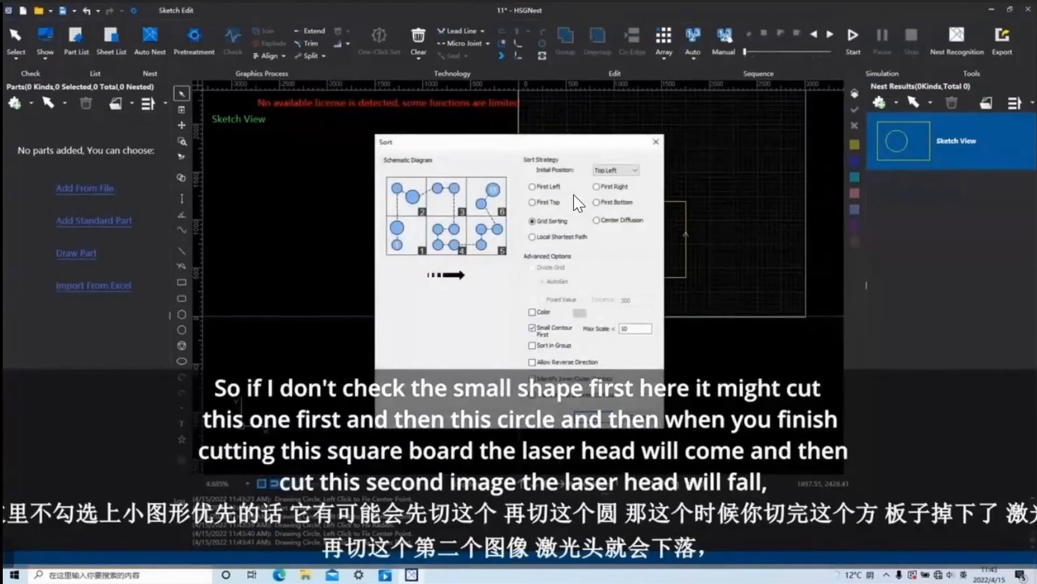
key(Return)
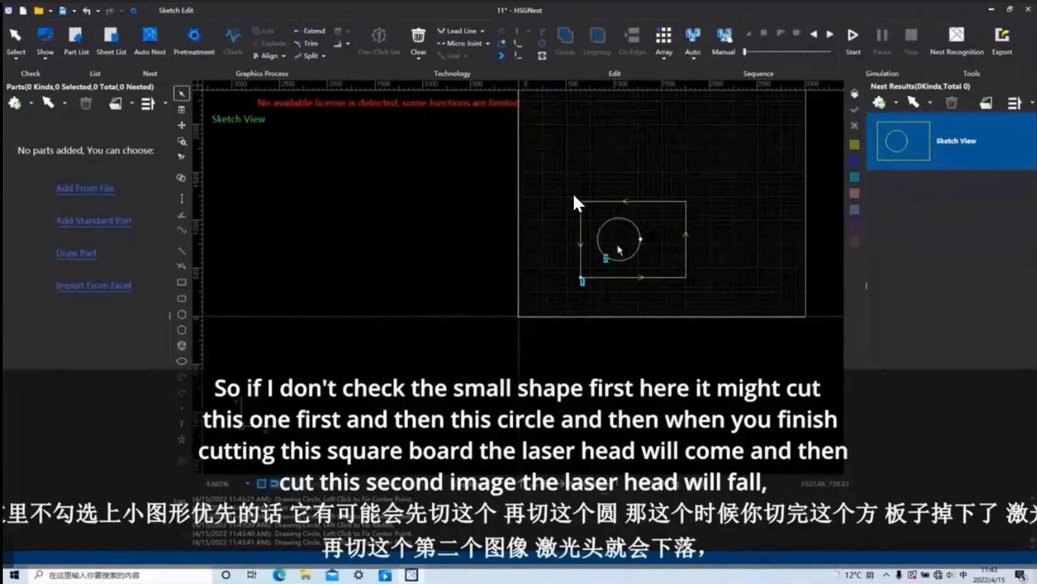
click(691, 35)
click(649, 416)
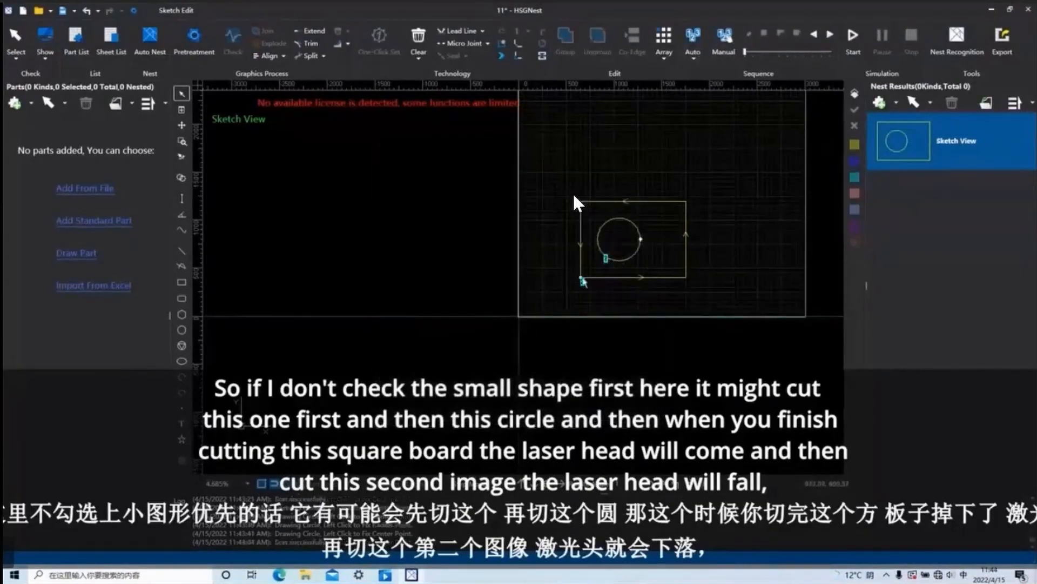
click(852, 35)
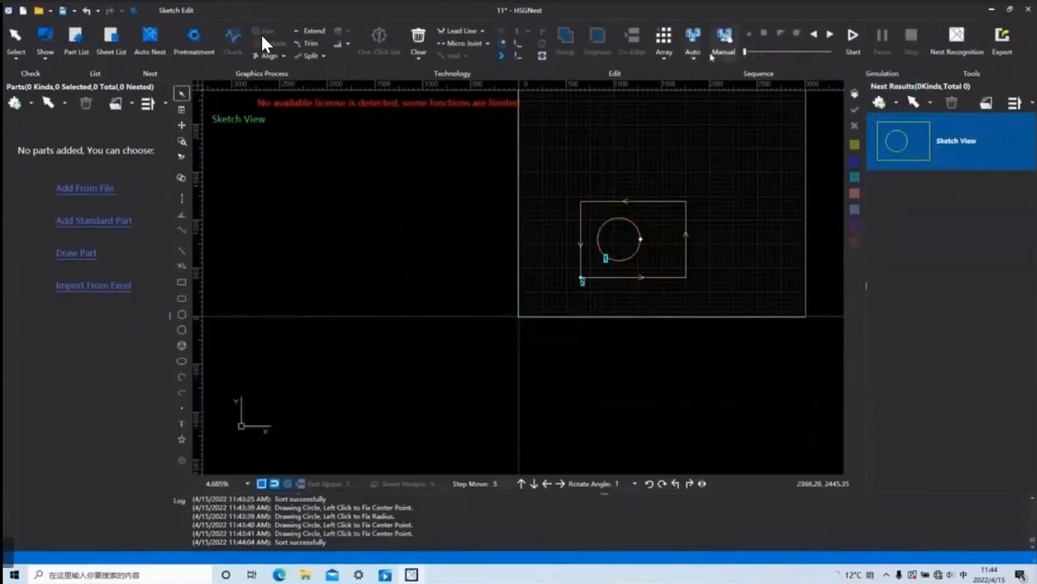
Review the initial position choices available for Grid Sorting and close the sort settings.
click(696, 46)
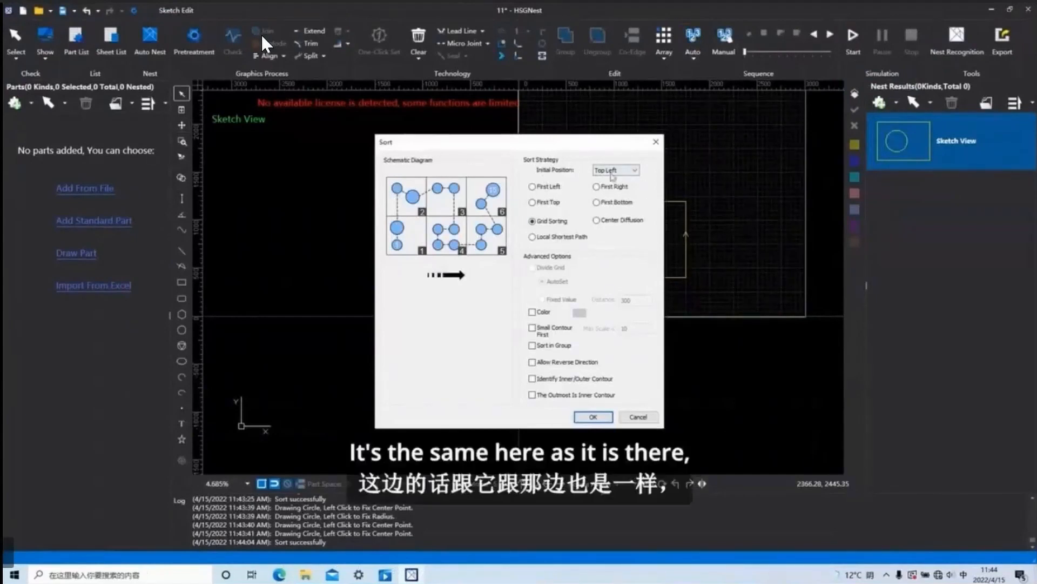
click(631, 172)
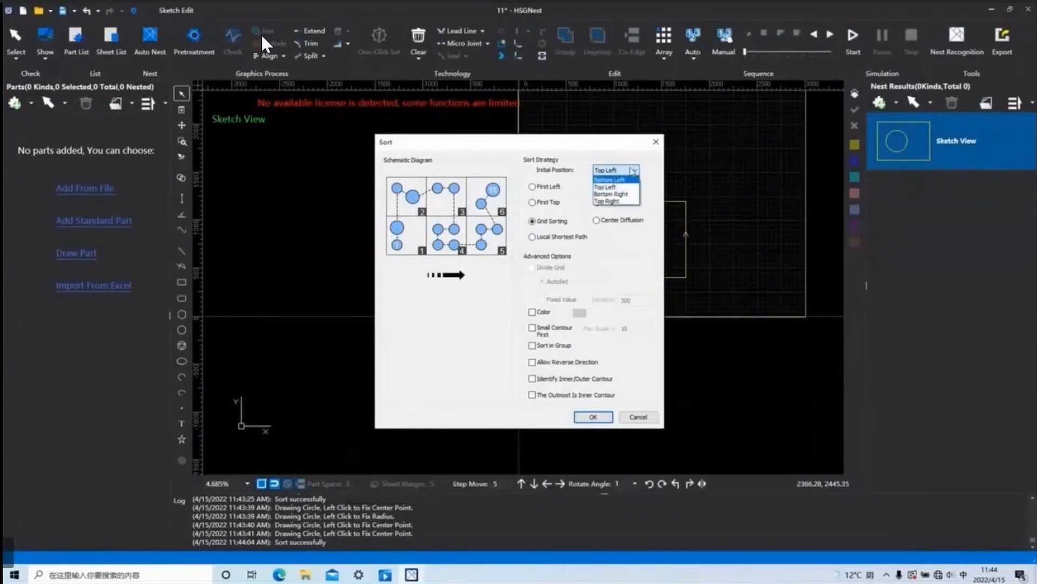
click(638, 171)
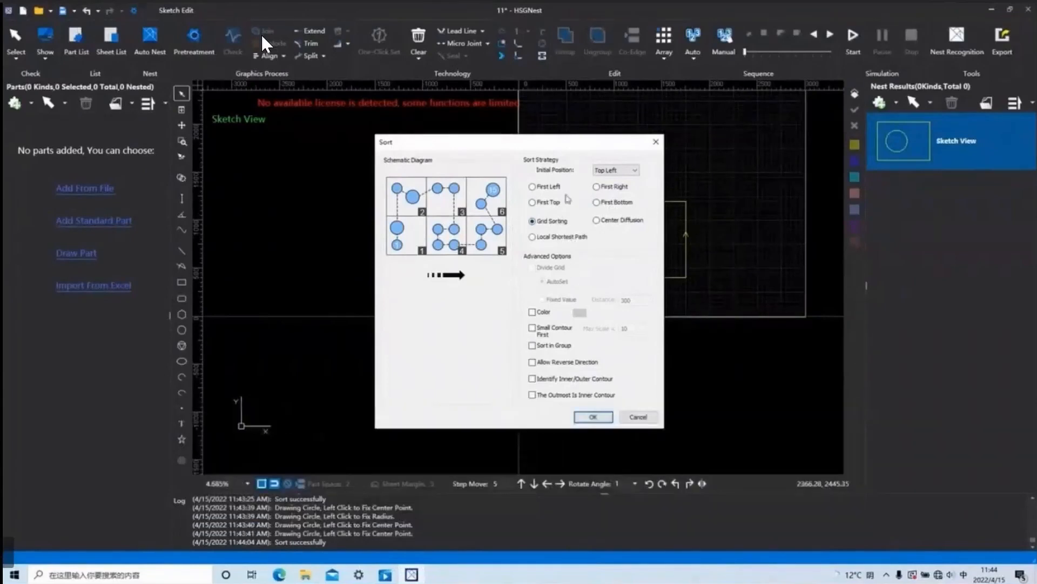
click(656, 141)
Examine the layer color order that the automatic sort can follow, without changing it.
click(692, 58)
click(697, 61)
click(701, 37)
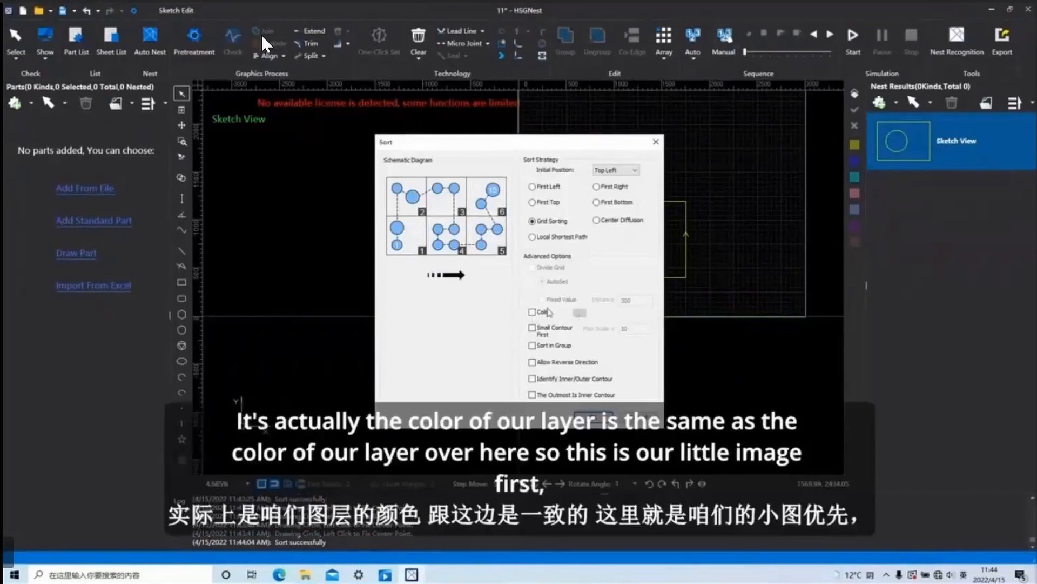
click(580, 314)
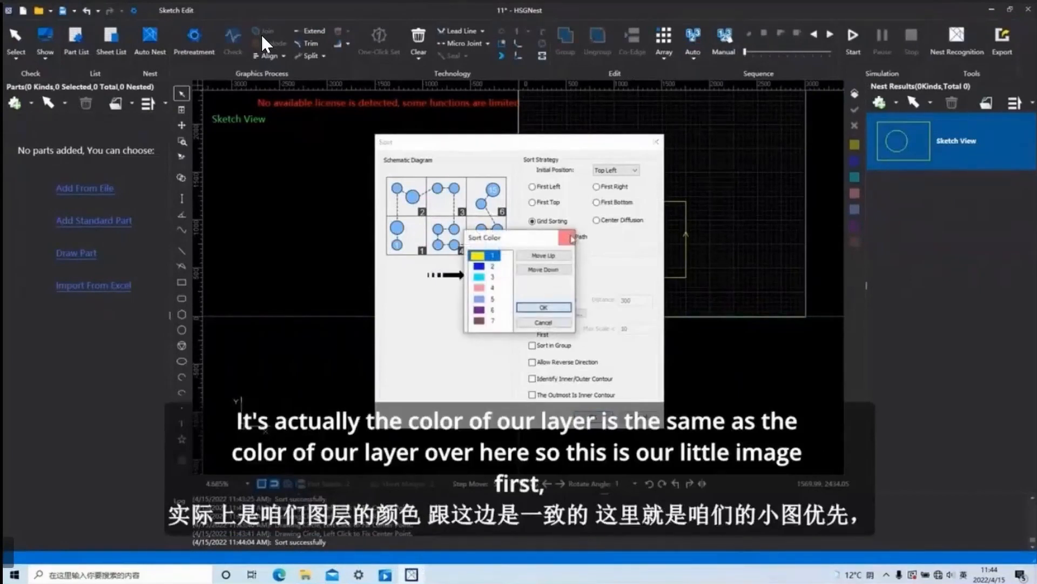
click(567, 237)
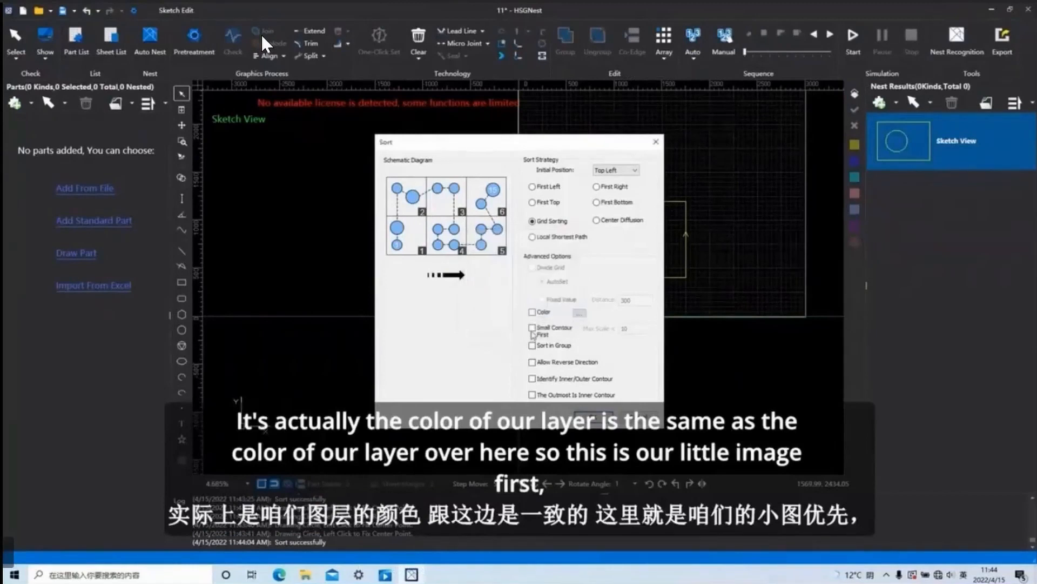
Enable Small Contour First and apply Grid Sorting with Top Left as the initial position.
click(532, 327)
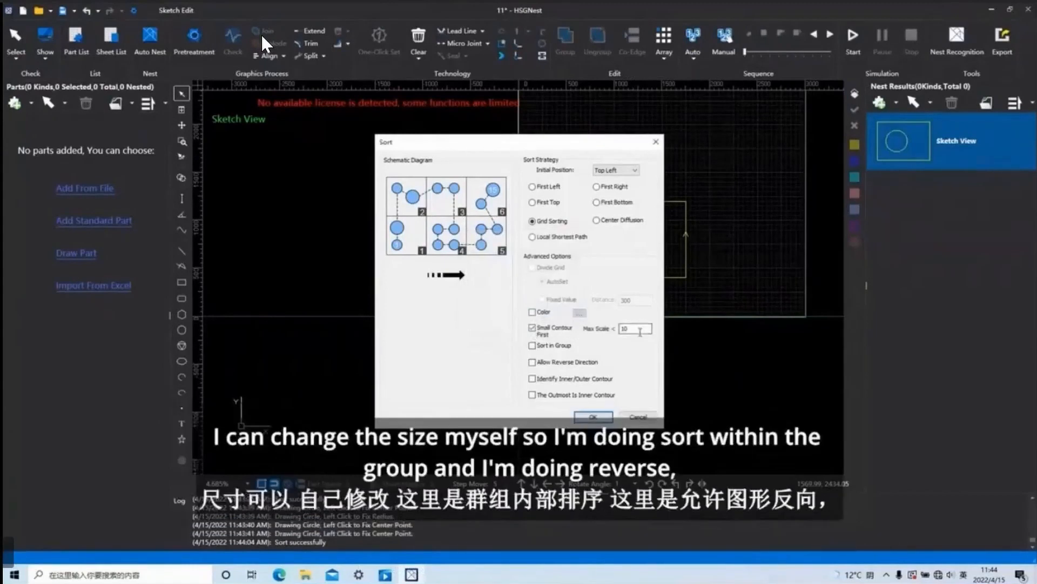
click(532, 328)
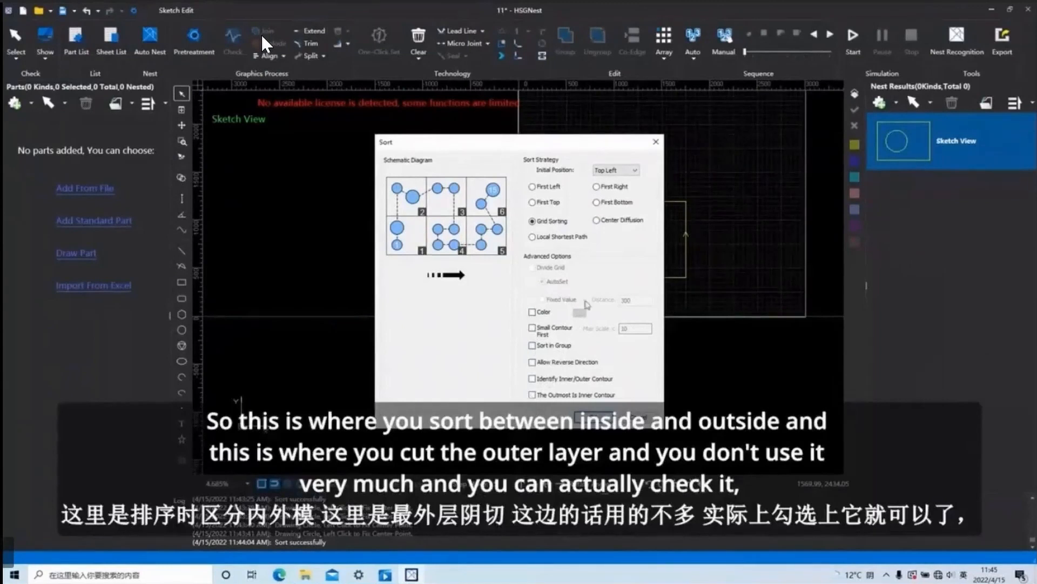
click(532, 328)
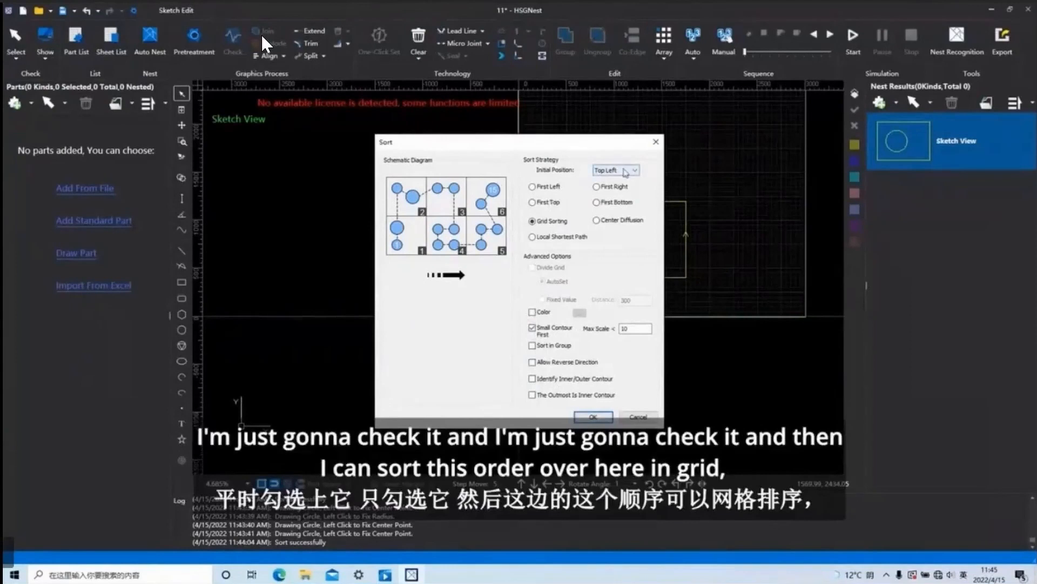
click(623, 169)
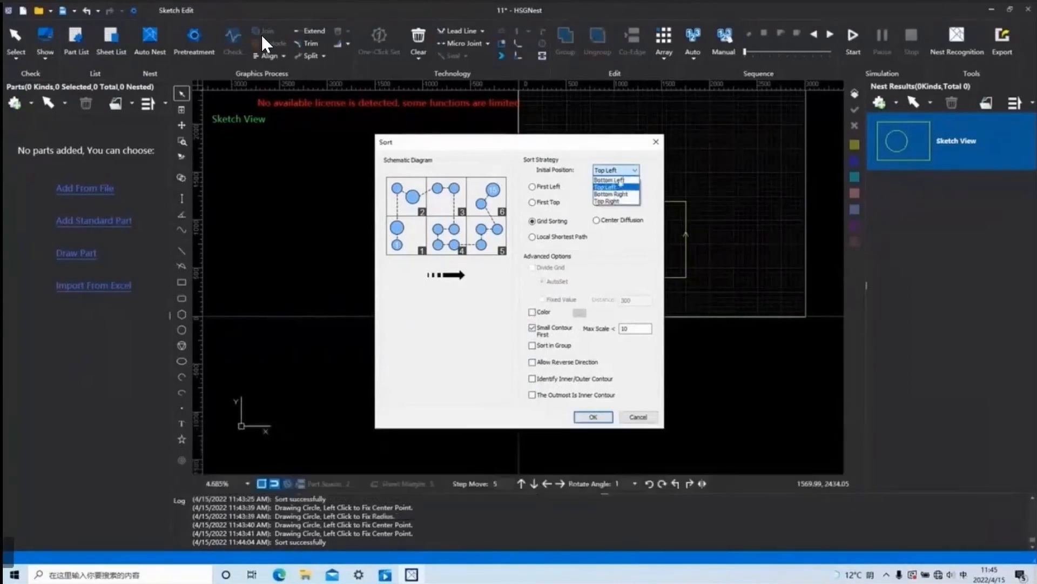
click(620, 169)
click(622, 171)
click(620, 171)
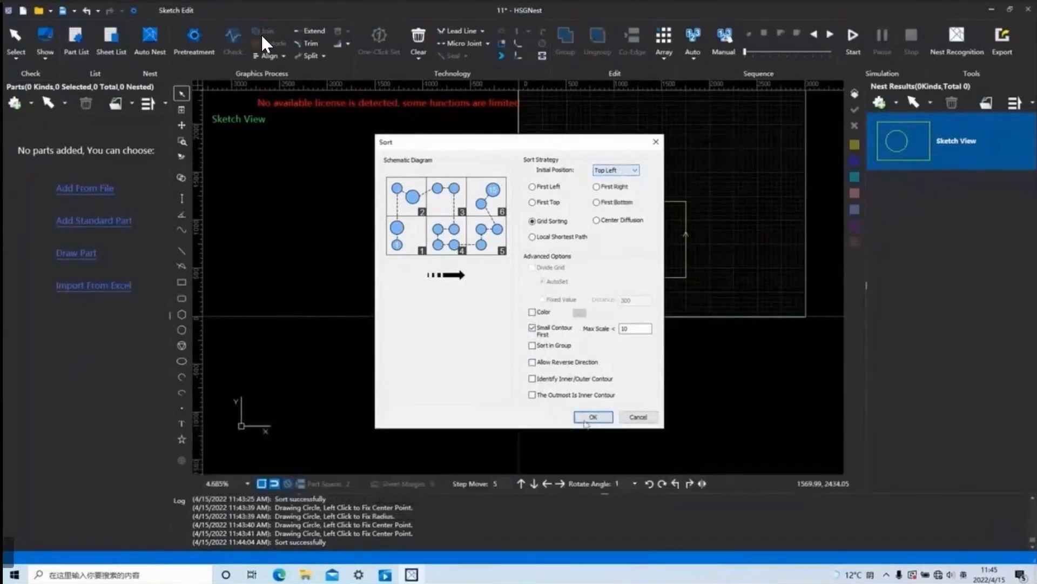
click(593, 415)
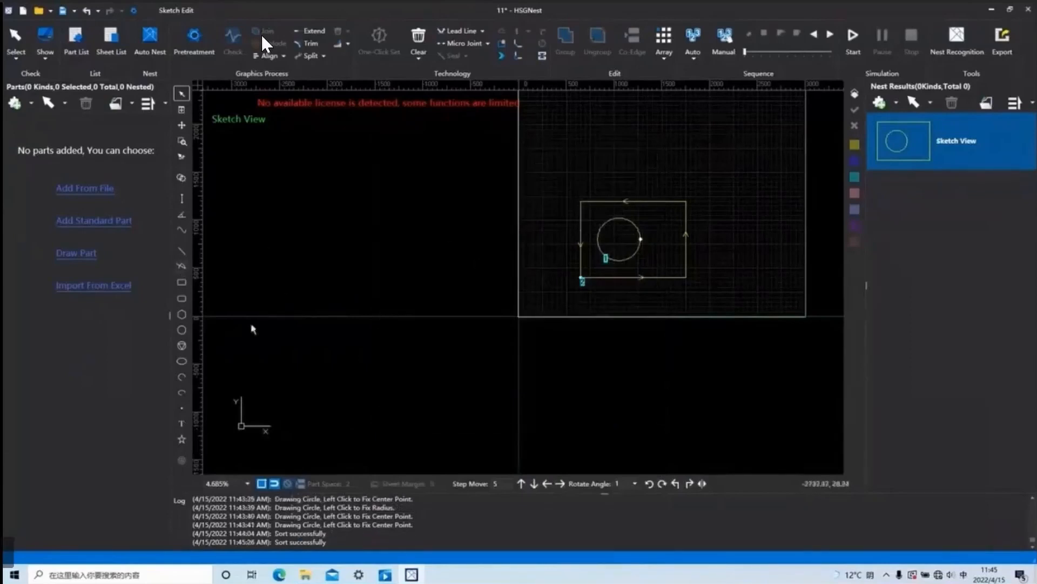
Draw a six-sided polygon beside the rectangle, overlapping the sheet's left edge.
click(182, 329)
click(530, 219)
click(538, 243)
Select the polygon, rectangle and circle, sort them automatically and simulate the cutting order.
drag(724, 369, 496, 156)
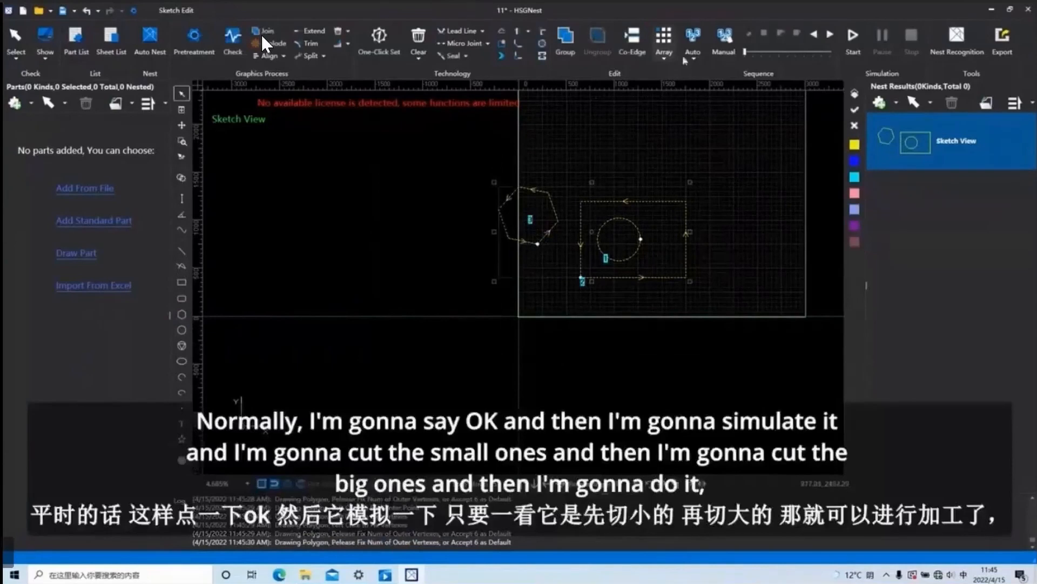
click(693, 38)
key(Return)
click(853, 38)
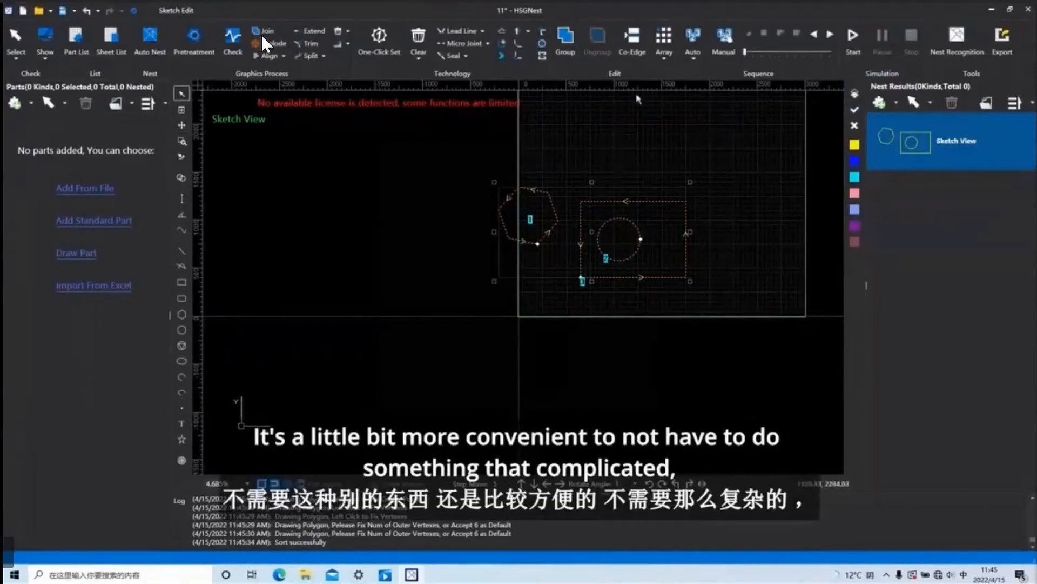
Try to start manual sequencing for the selected shapes.
click(694, 59)
click(693, 60)
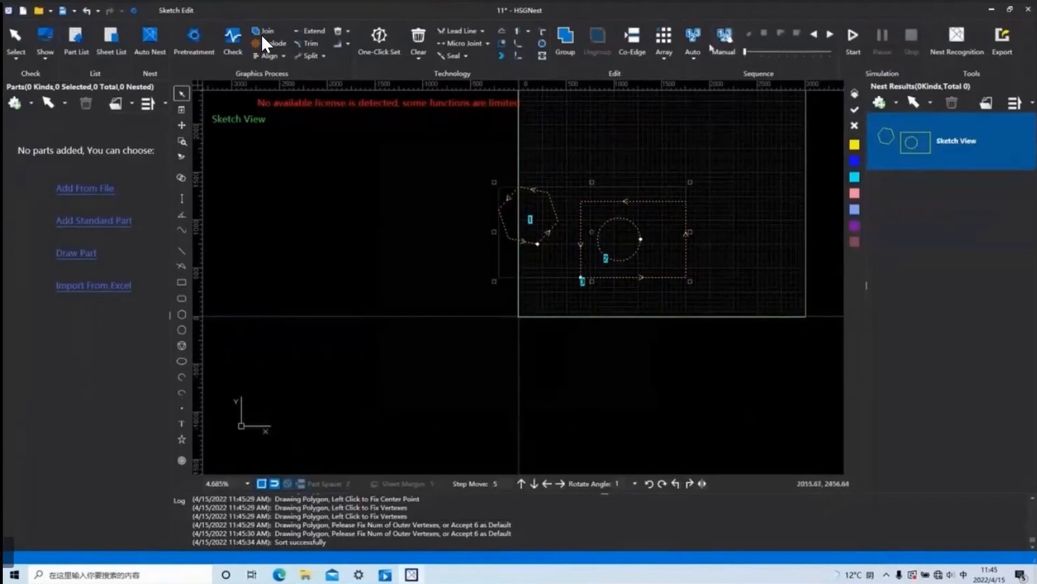
click(724, 39)
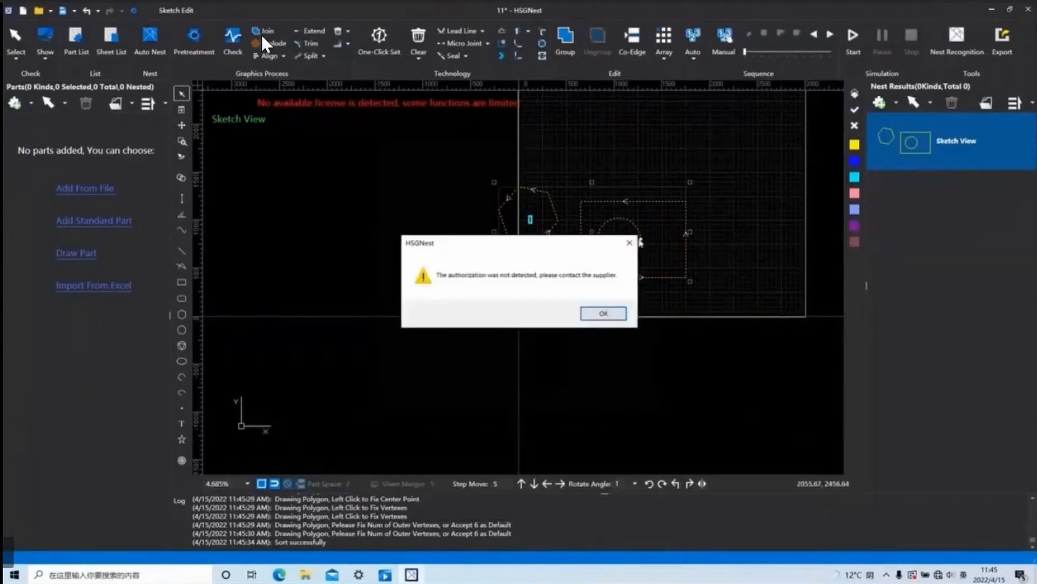
click(628, 243)
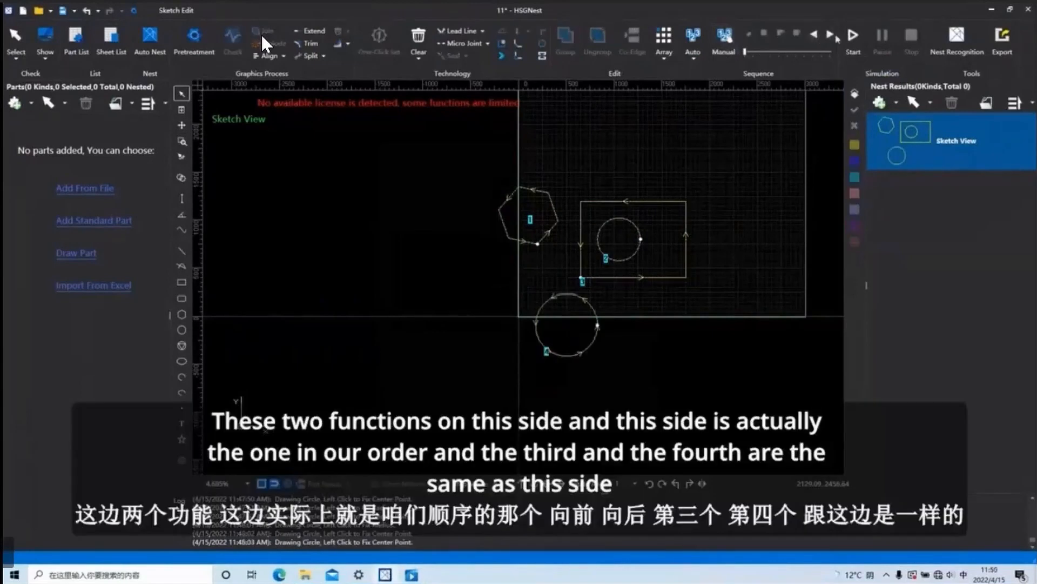
Select all four shapes and step forward through their cutting sequence one shape at a time.
drag(730, 376, 484, 198)
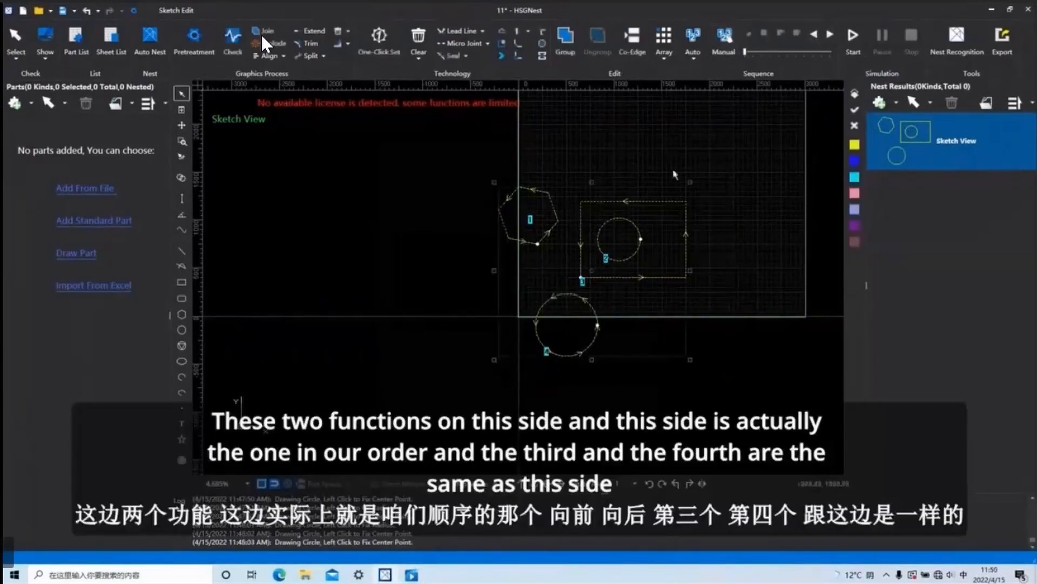
click(831, 37)
click(831, 36)
click(830, 36)
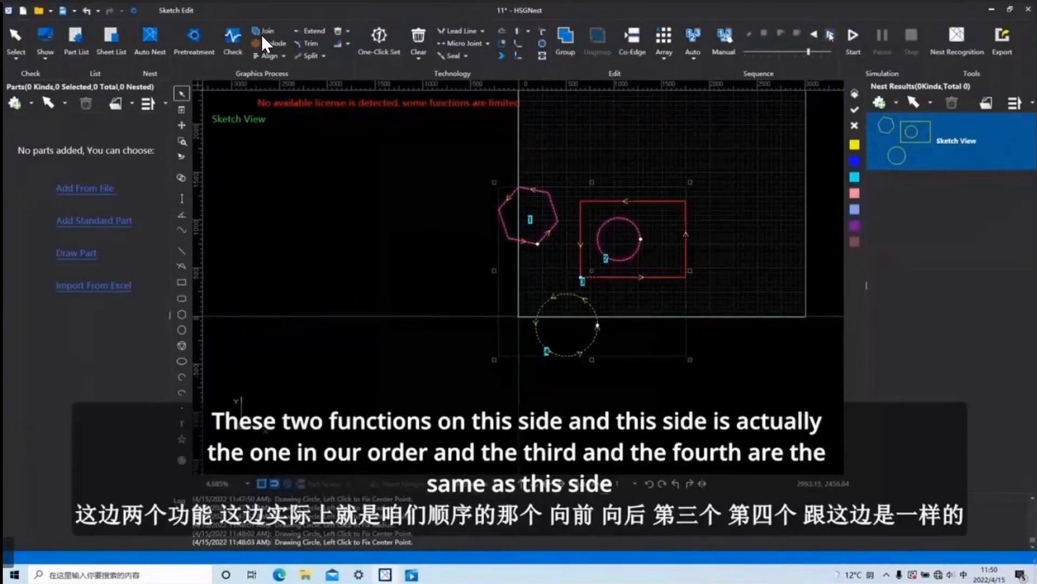
click(831, 36)
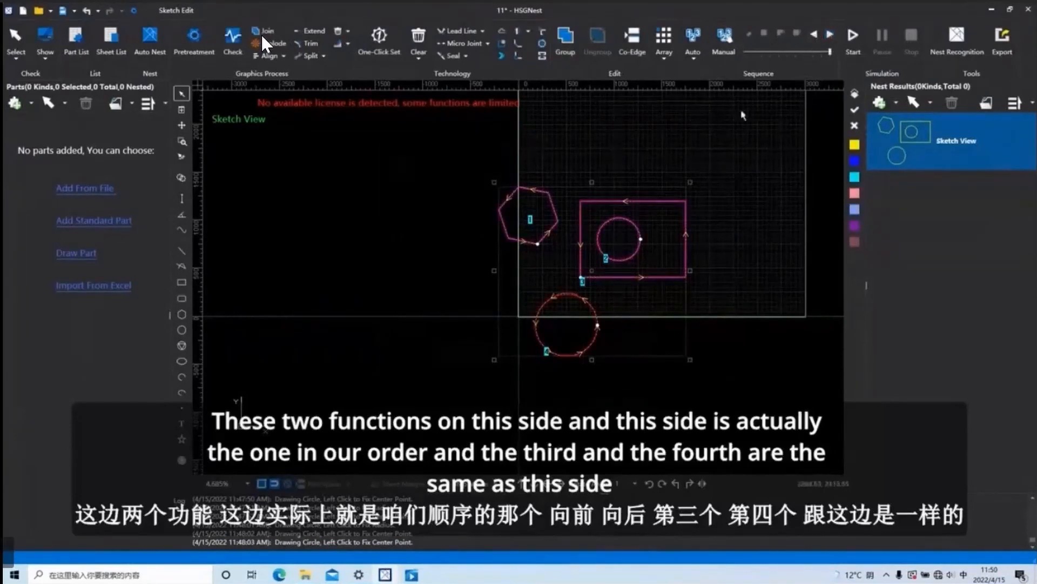
Step back through the cutting sequence, and scrub forward through it to the last shape.
click(816, 36)
click(815, 35)
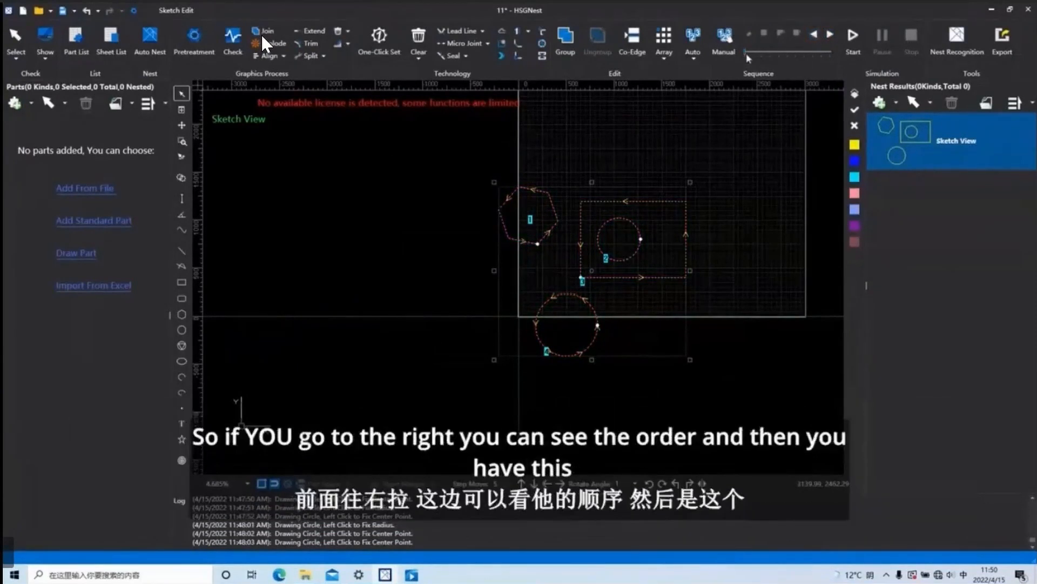
mouse_move(777, 57)
mouse_down()
mouse_move(844, 63)
mouse_move(780, 61)
mouse_up()
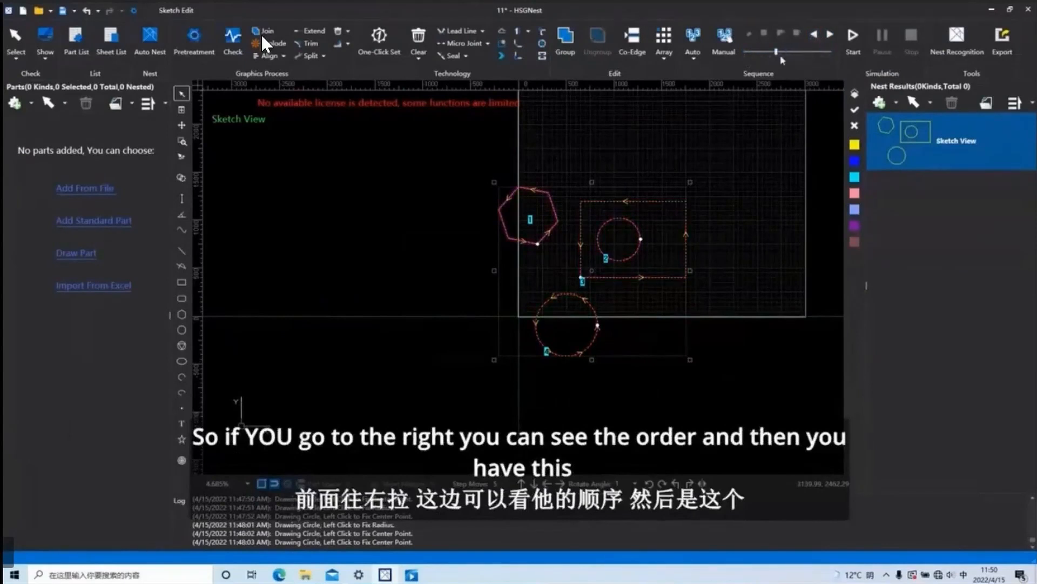
click(829, 35)
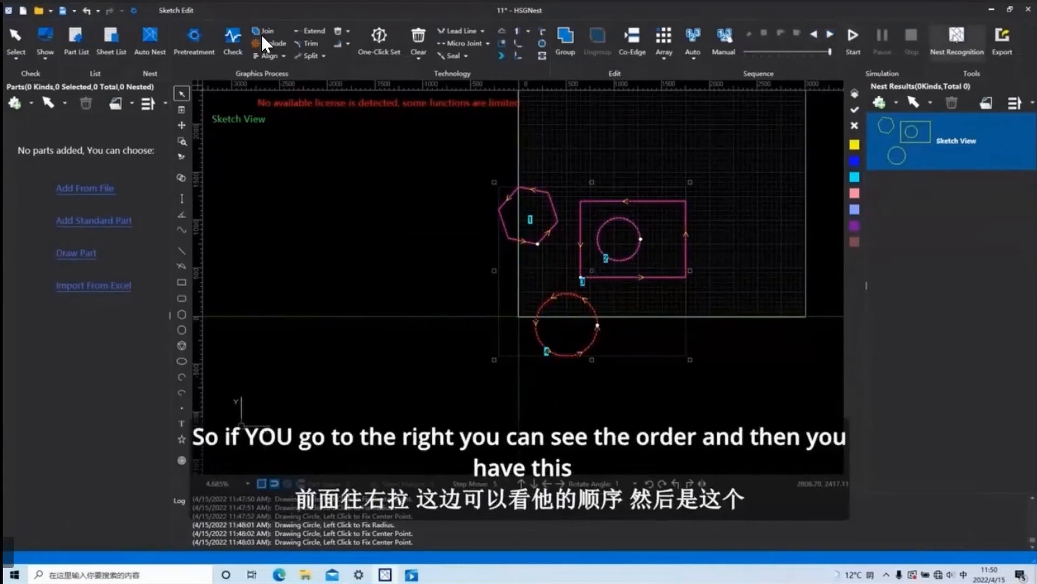
Open the Nest Recognition settings for the four selected shapes.
click(957, 39)
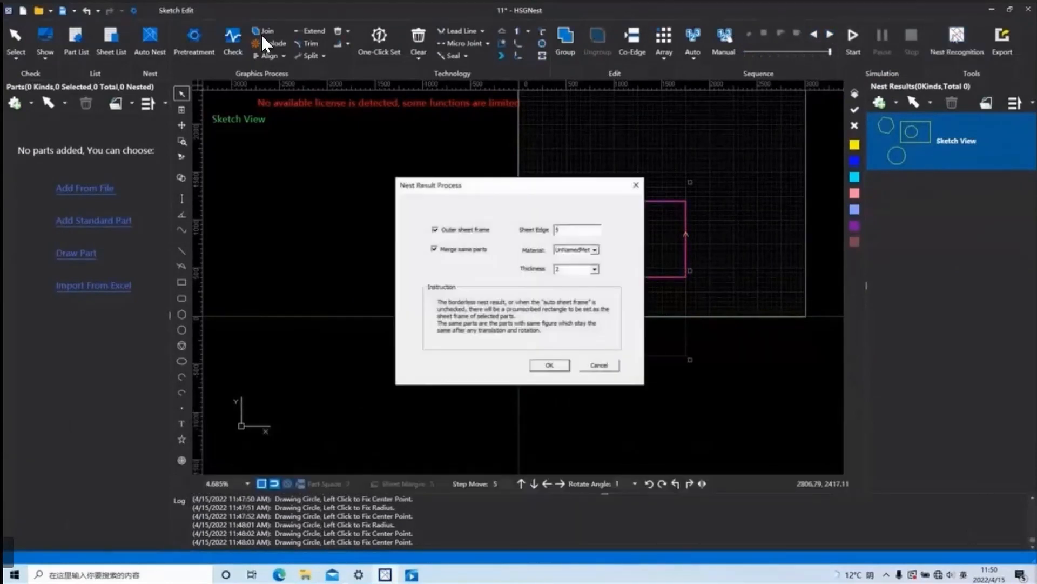
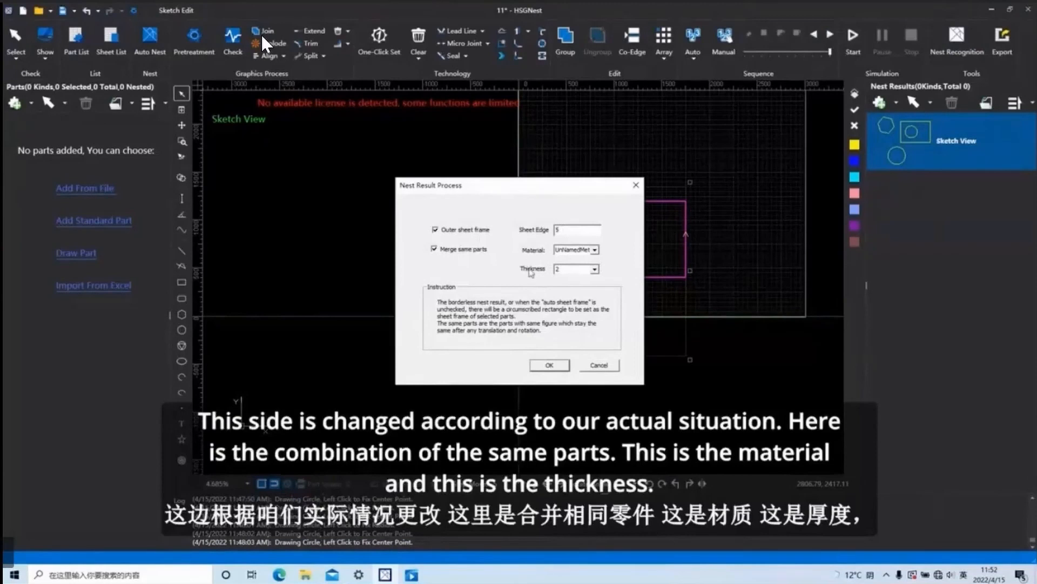
Look at the thickness and material choices in the nest result settings, and close them without applying anything.
click(595, 271)
click(595, 272)
click(598, 252)
click(595, 250)
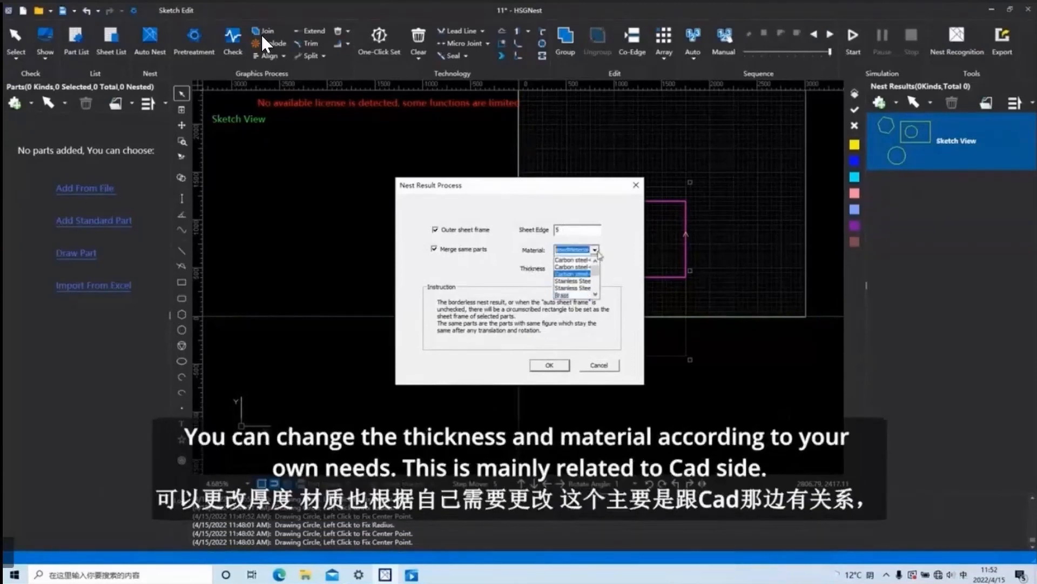
click(596, 252)
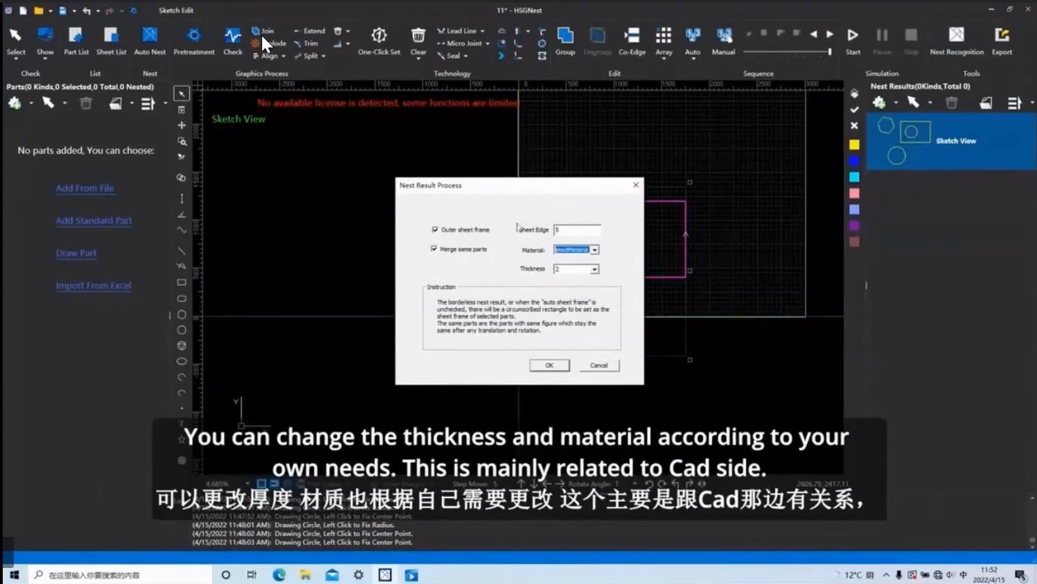
click(635, 186)
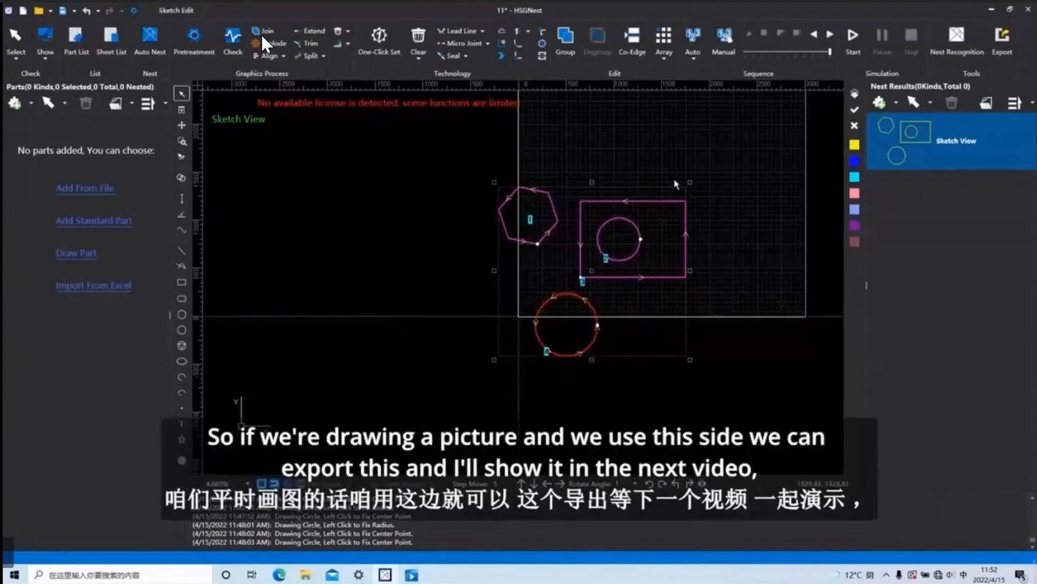
Try to export the sketched shapes.
click(1003, 40)
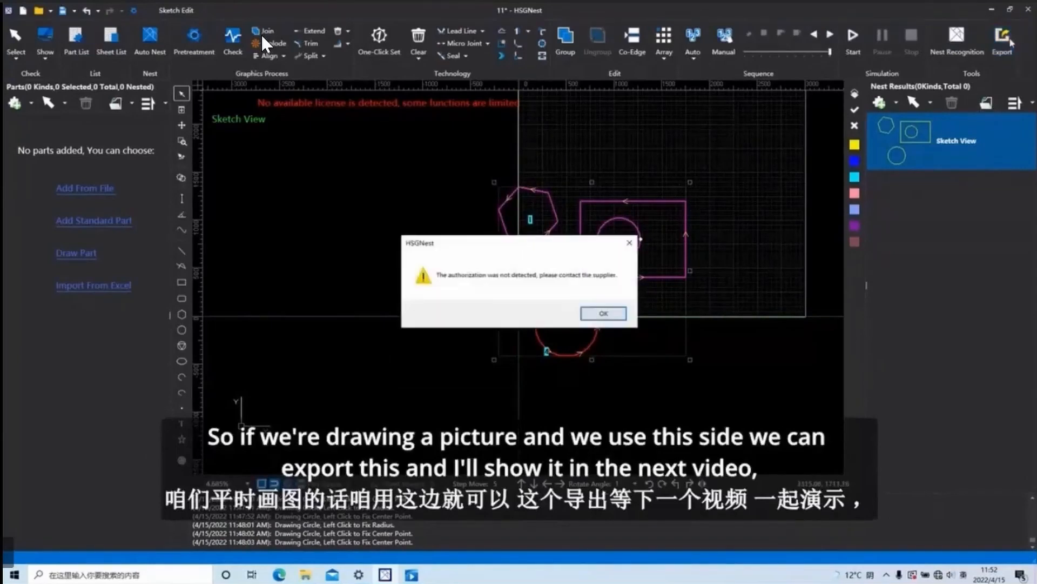
click(629, 243)
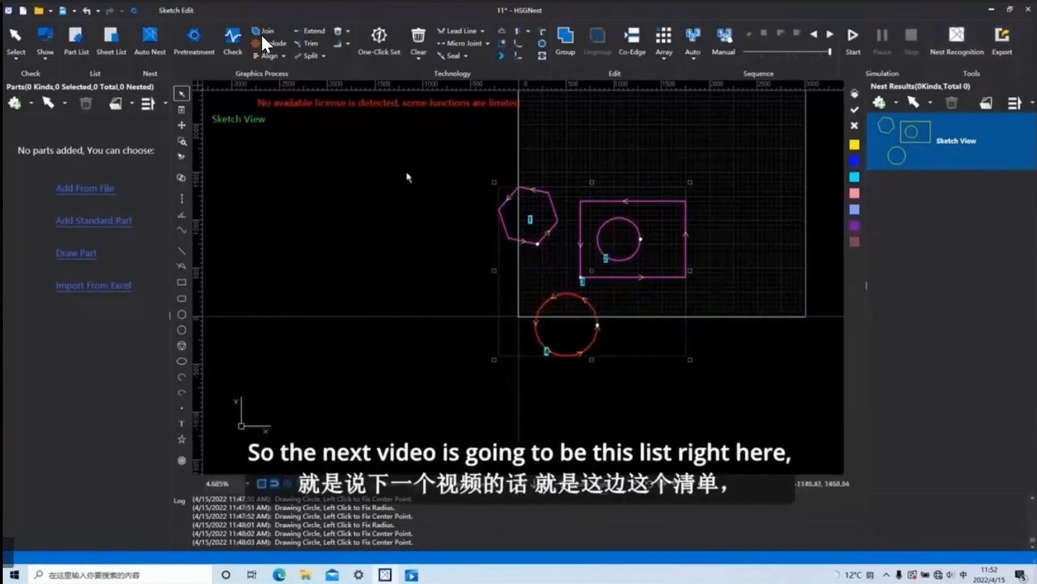
View the empty parts list and sheet list, and examine the options for adding parts.
click(76, 39)
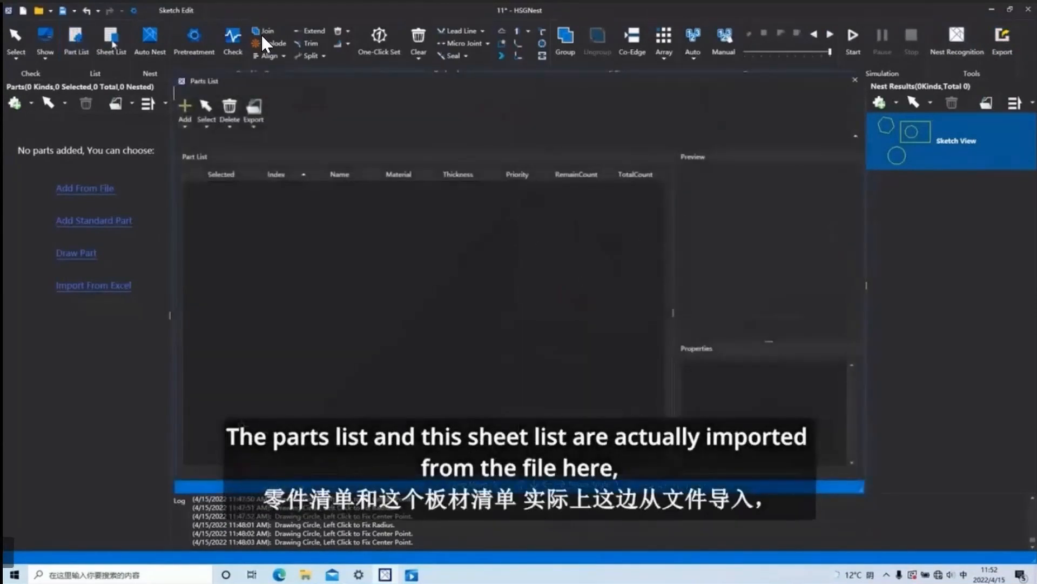
click(854, 80)
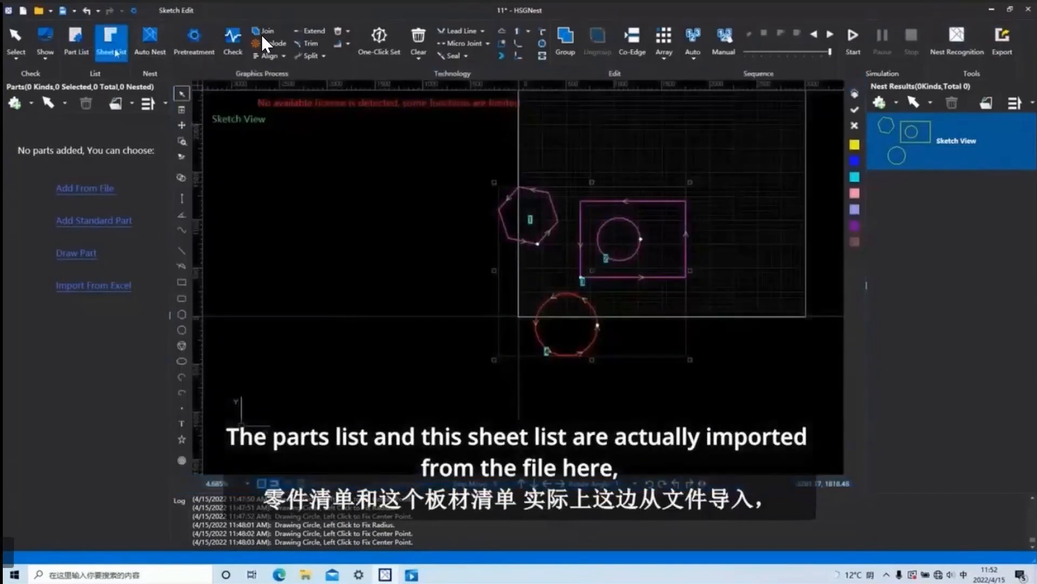
click(111, 39)
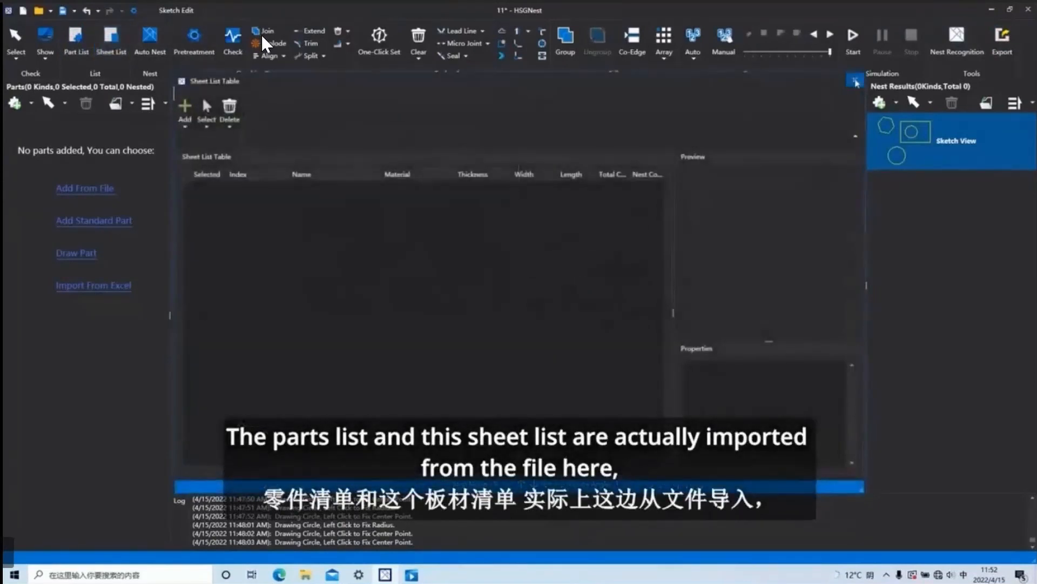
click(855, 79)
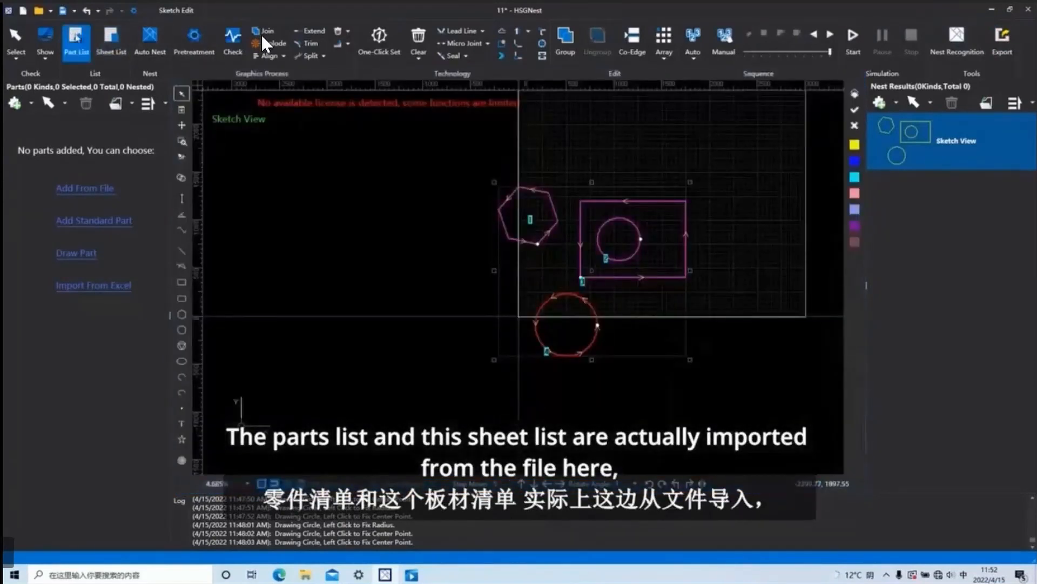
click(77, 38)
click(185, 113)
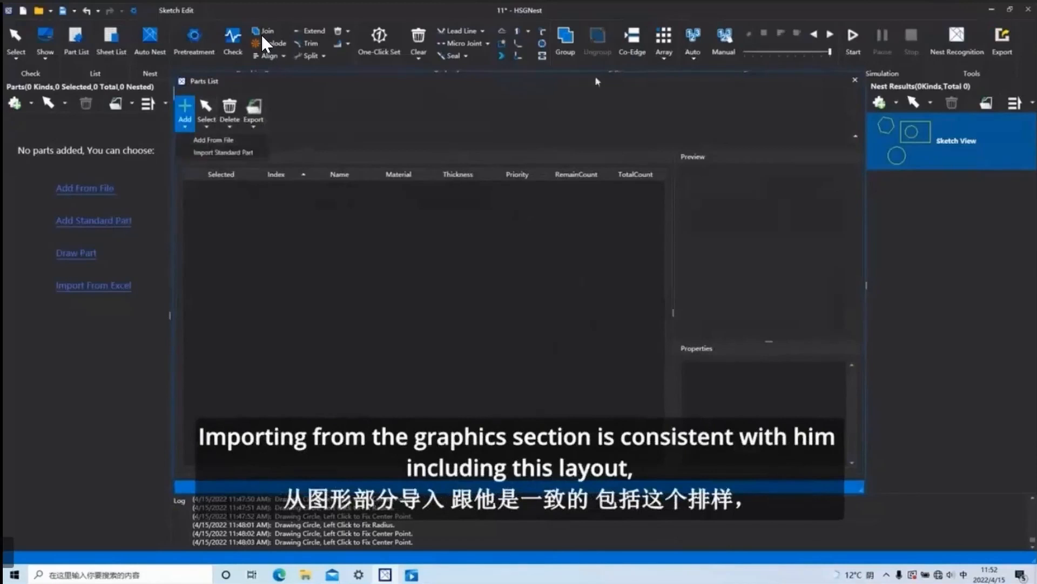
click(854, 80)
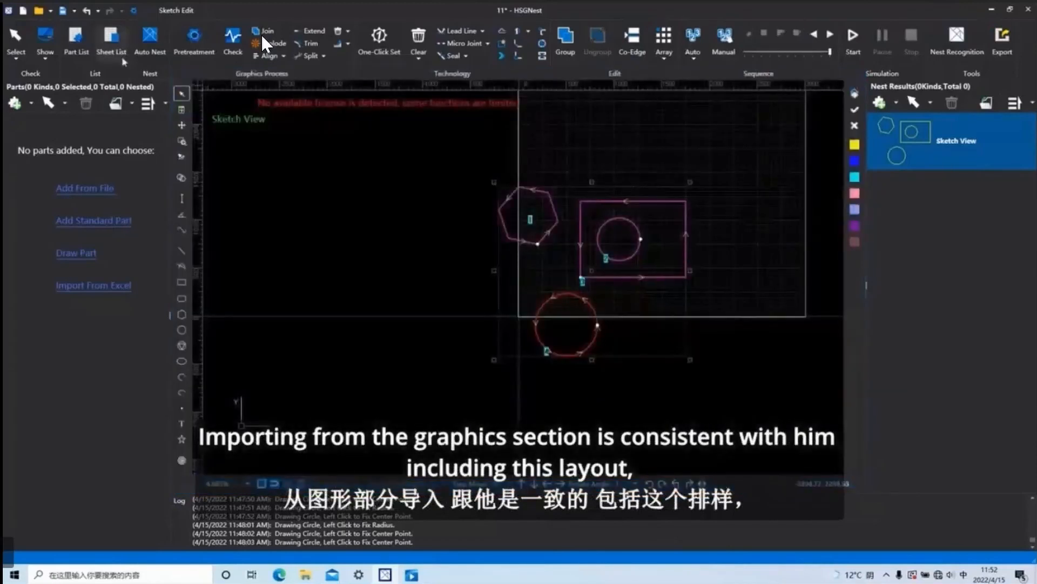
Try to run automatic nesting.
click(149, 36)
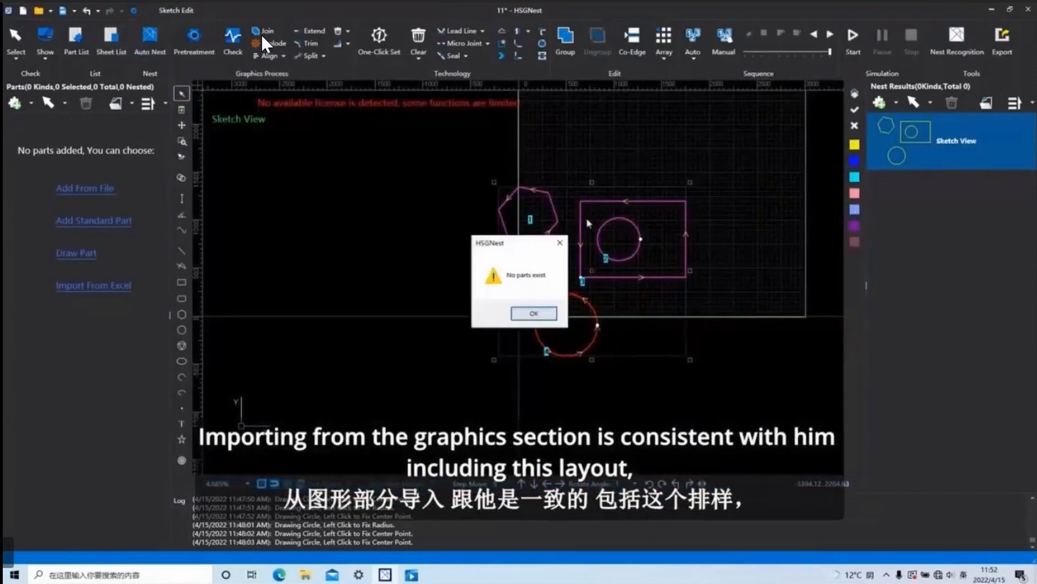
click(560, 242)
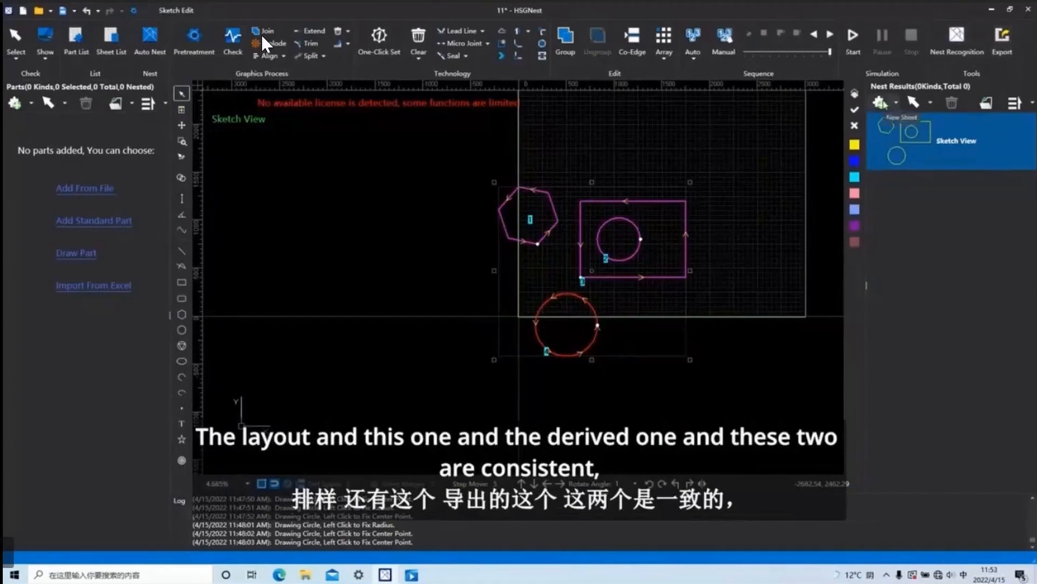
click(882, 103)
click(898, 102)
click(900, 102)
click(898, 103)
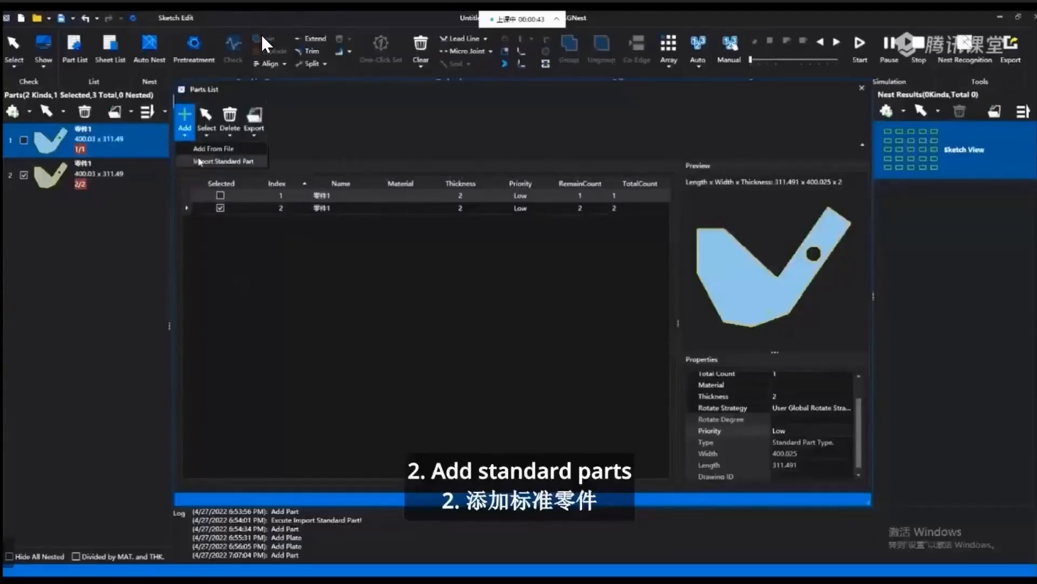
Add standard part Part 0002 from the gallery to the parts list with its default dimensions.
click(197, 161)
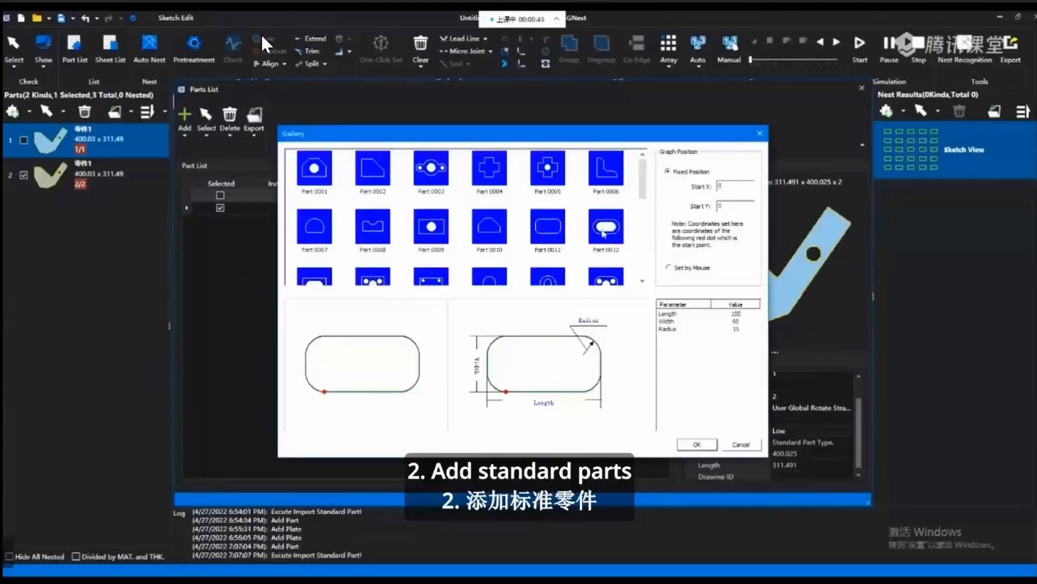
click(362, 168)
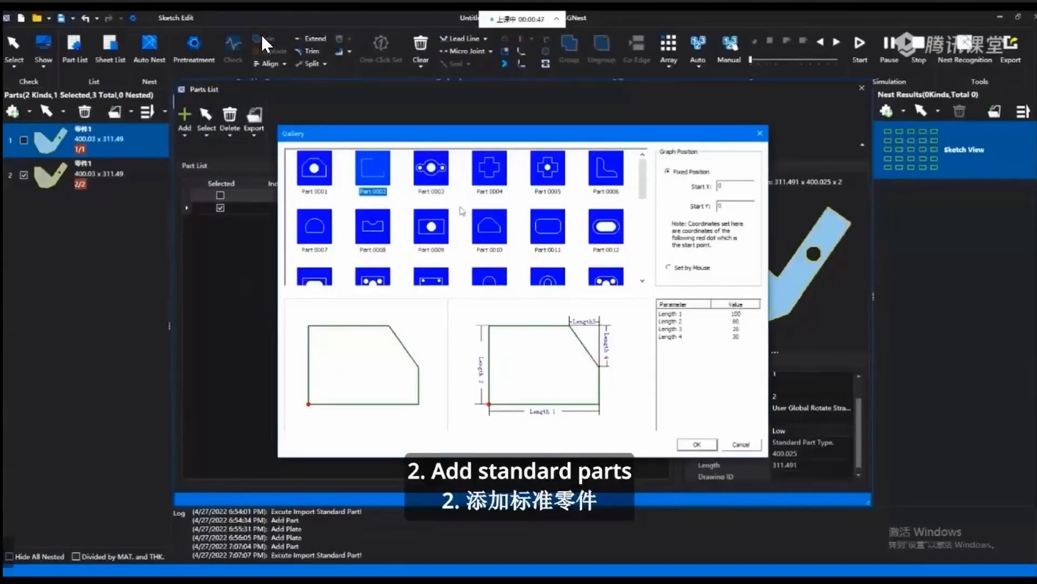
click(697, 444)
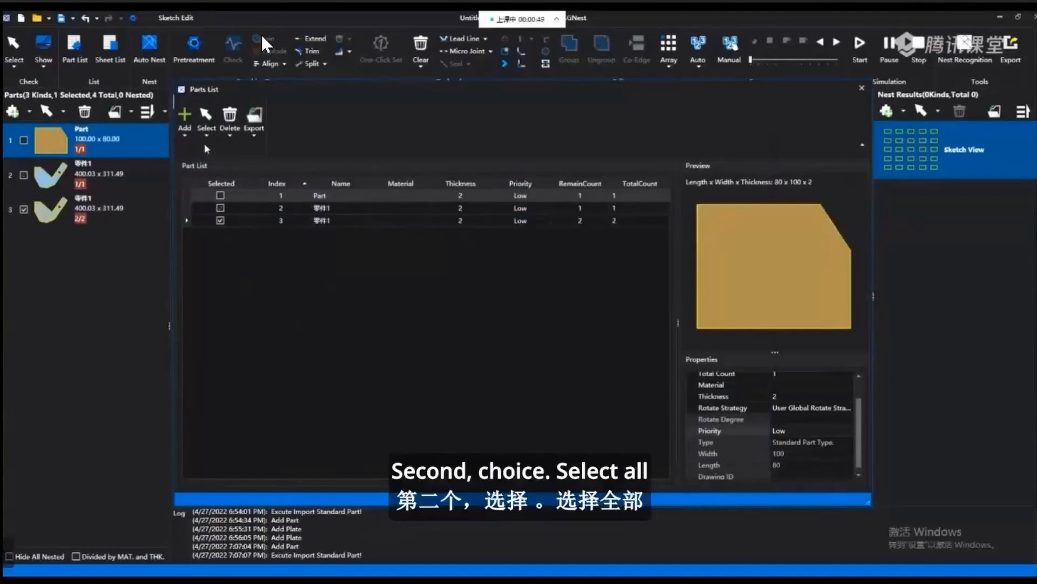
Try selecting all parts in the list, cancelling the selection and reversing it.
click(206, 128)
click(228, 149)
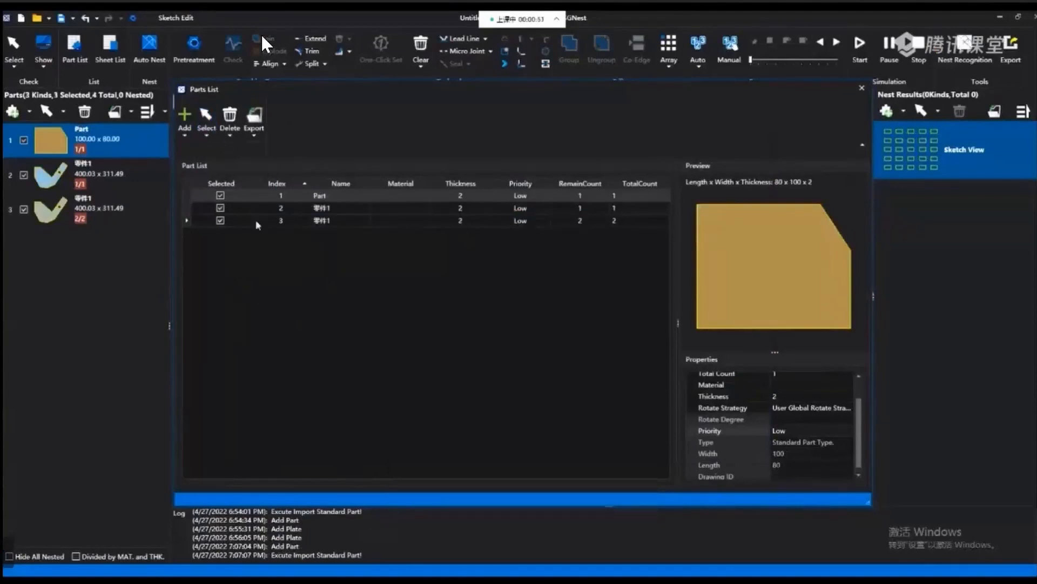
click(206, 129)
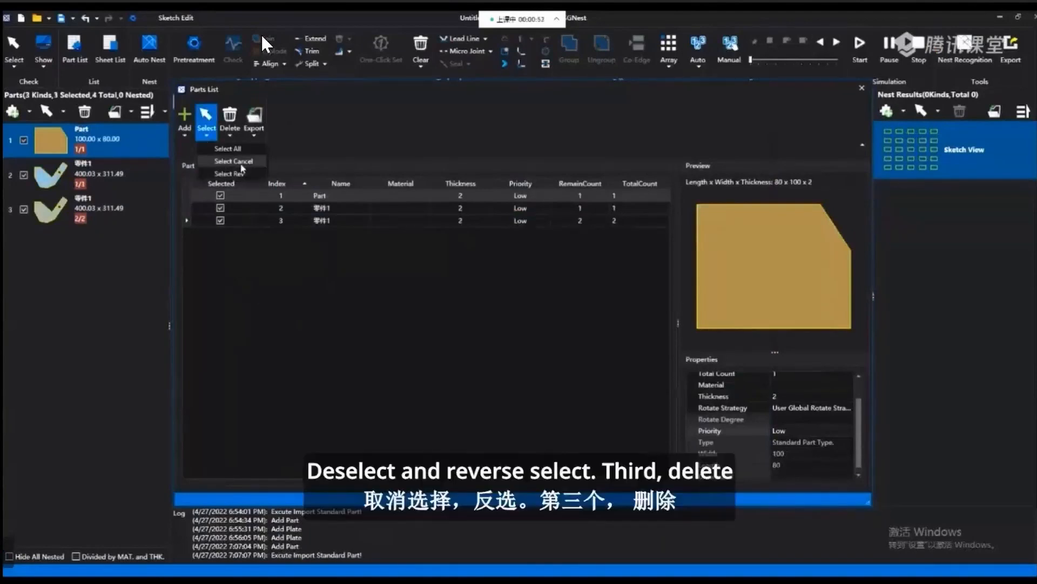
click(233, 161)
click(206, 134)
click(236, 172)
Exclude the second part from the selection, reverse the selection so only that part is chosen, and delete it.
click(220, 209)
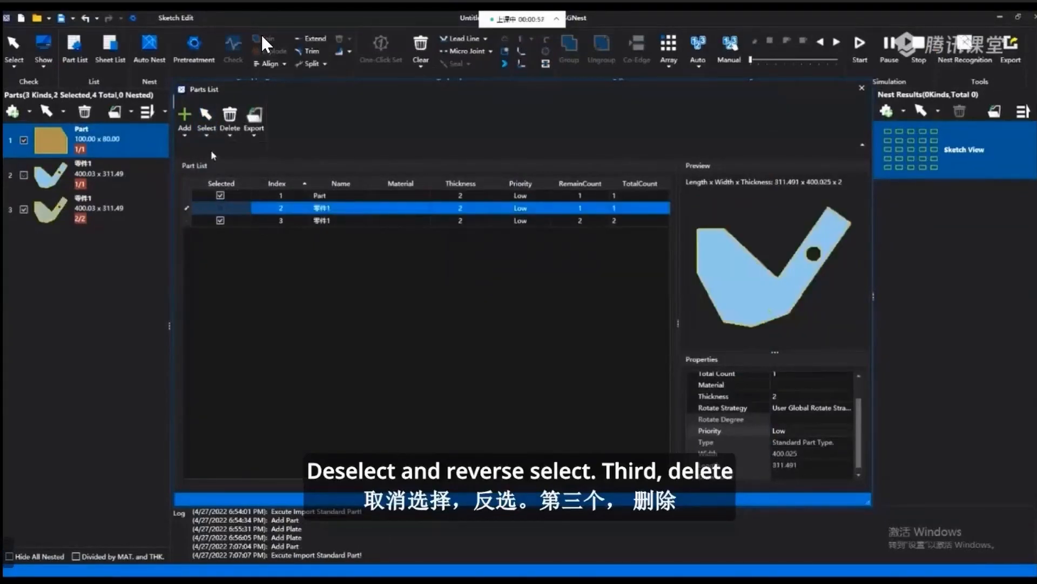
click(207, 135)
click(220, 174)
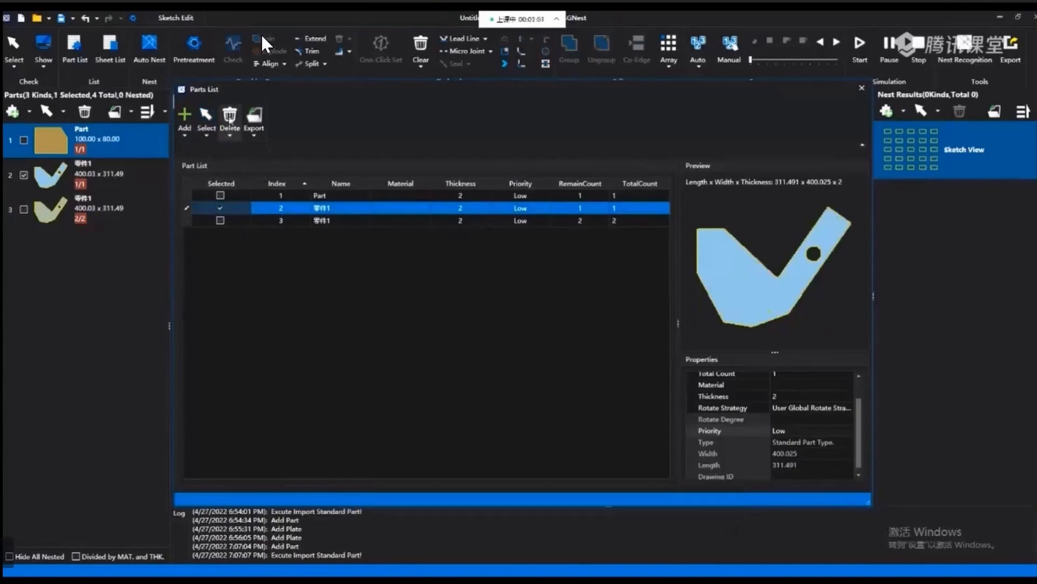
click(230, 130)
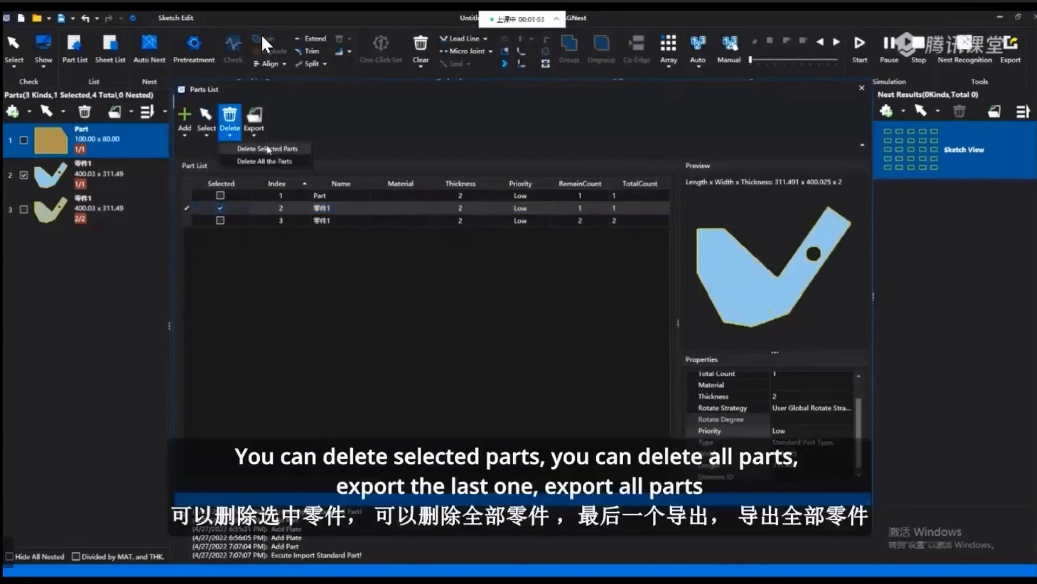
click(267, 149)
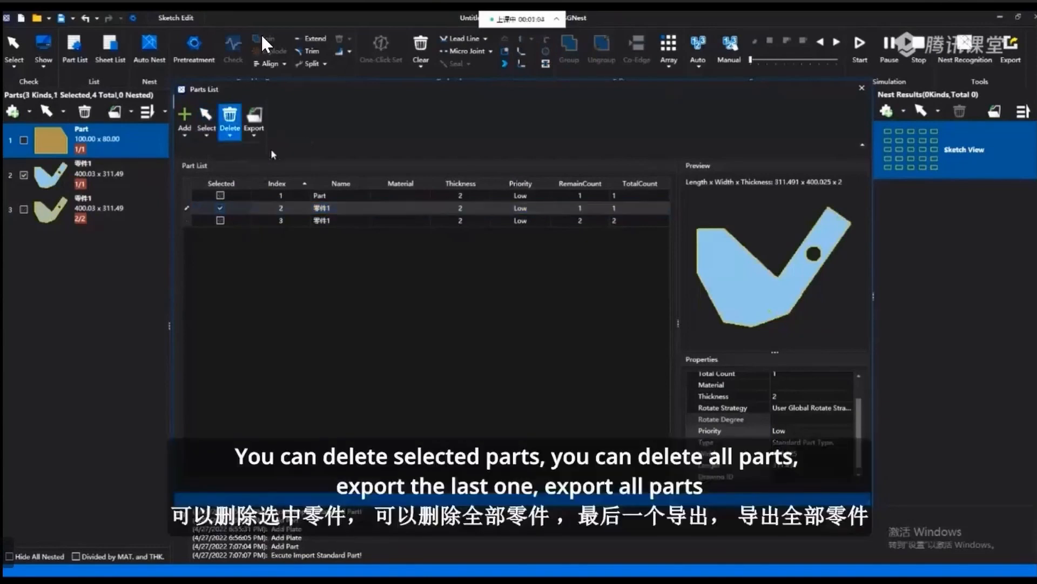
Delete all the remaining parts from the list and add the part from the file 零件1.DXF.
click(230, 129)
click(250, 162)
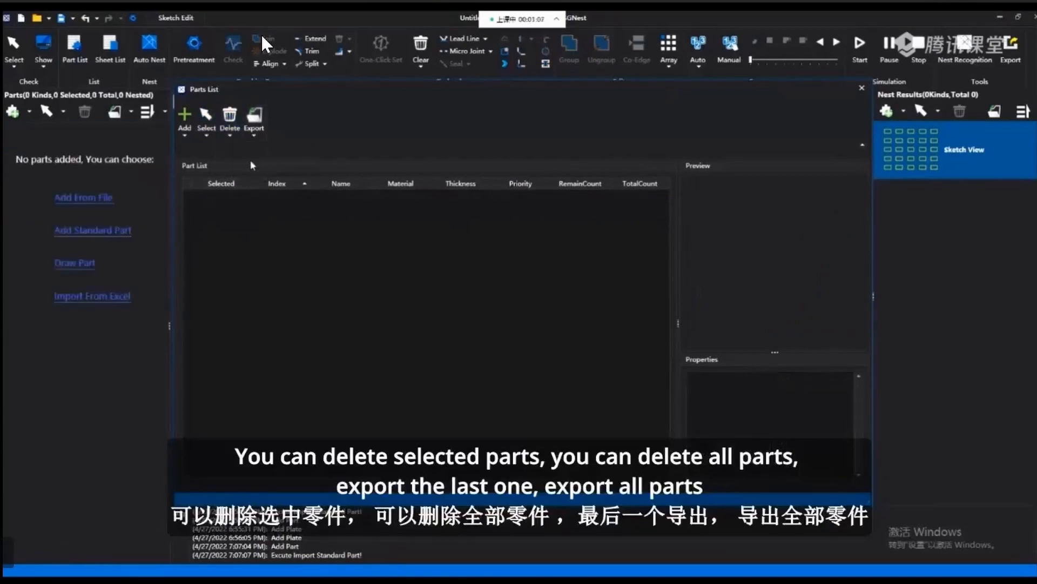
click(184, 116)
click(213, 146)
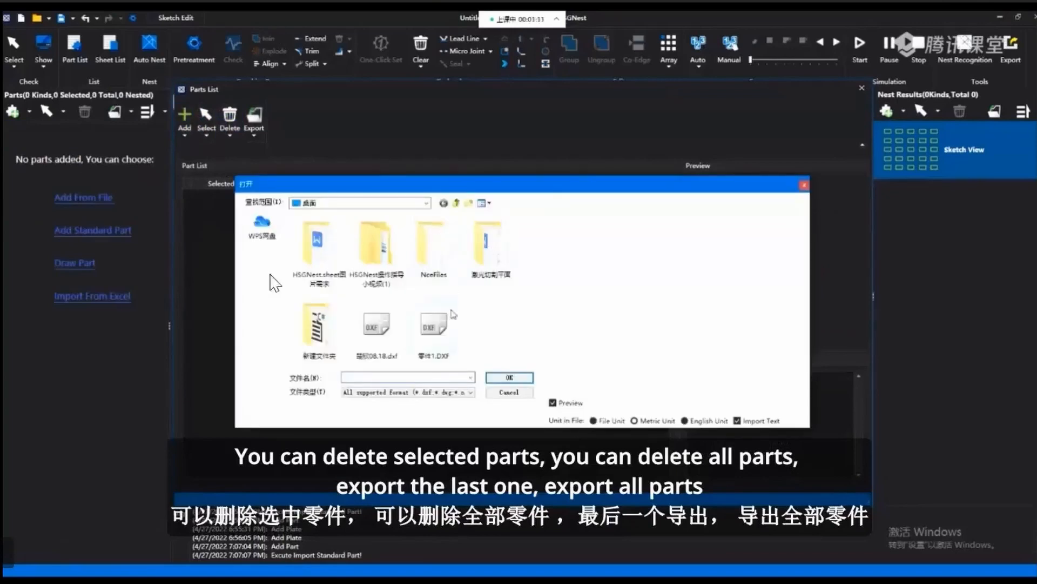
click(434, 327)
click(507, 377)
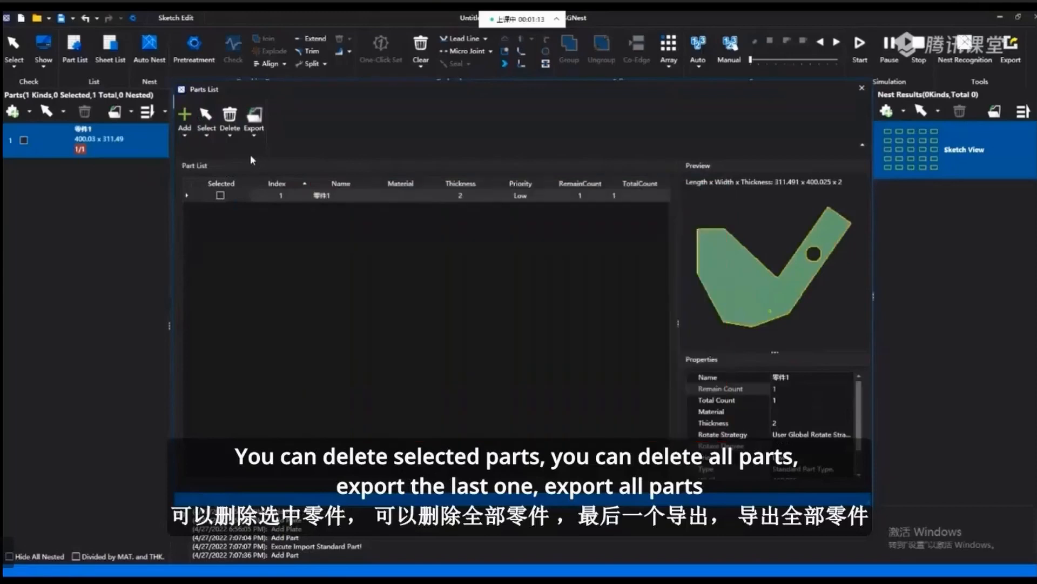
Select the imported part and view the options for exporting all parts or only selected parts.
click(255, 134)
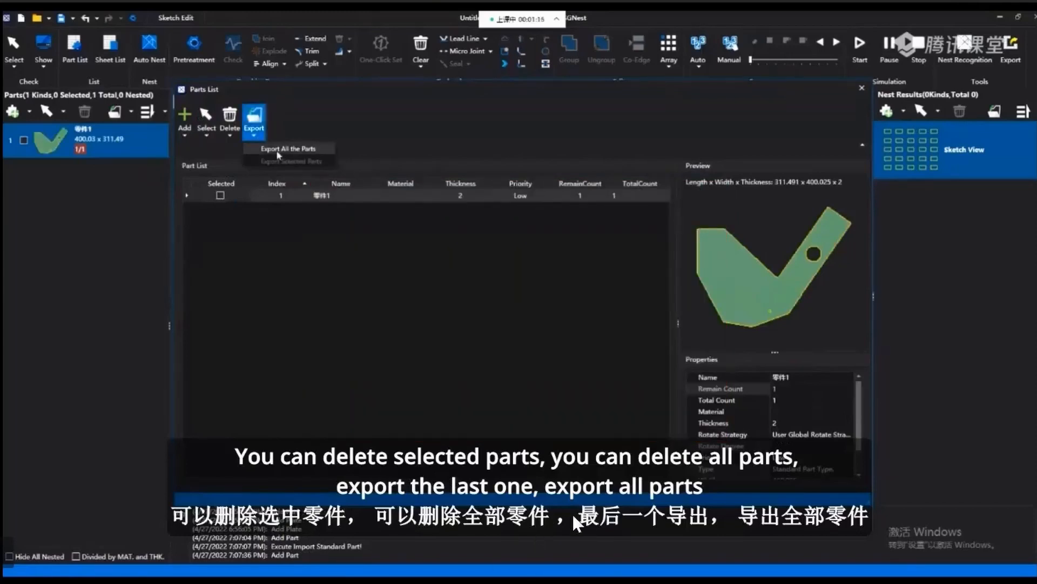
click(220, 196)
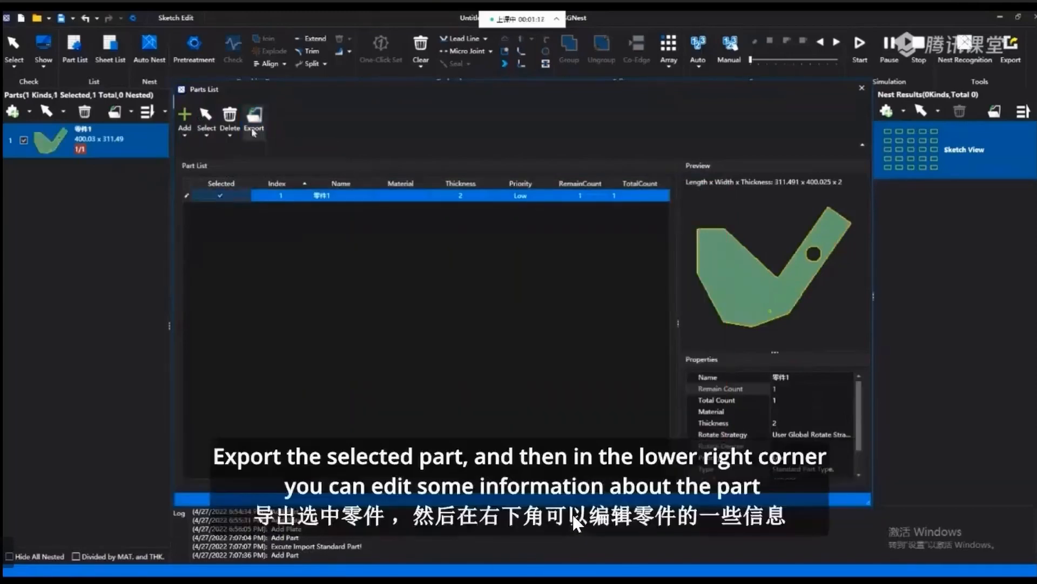
click(254, 120)
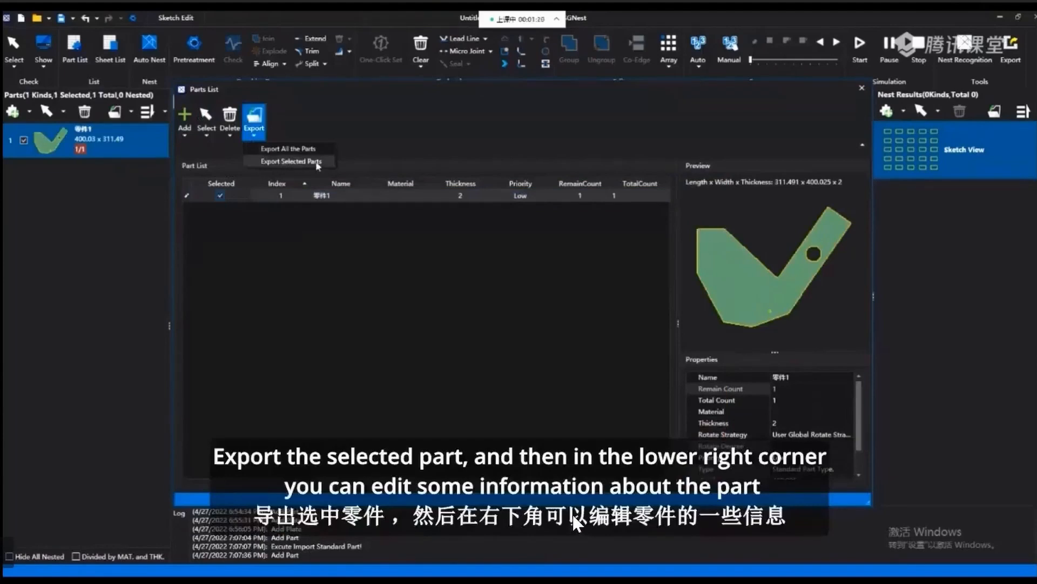
click(322, 195)
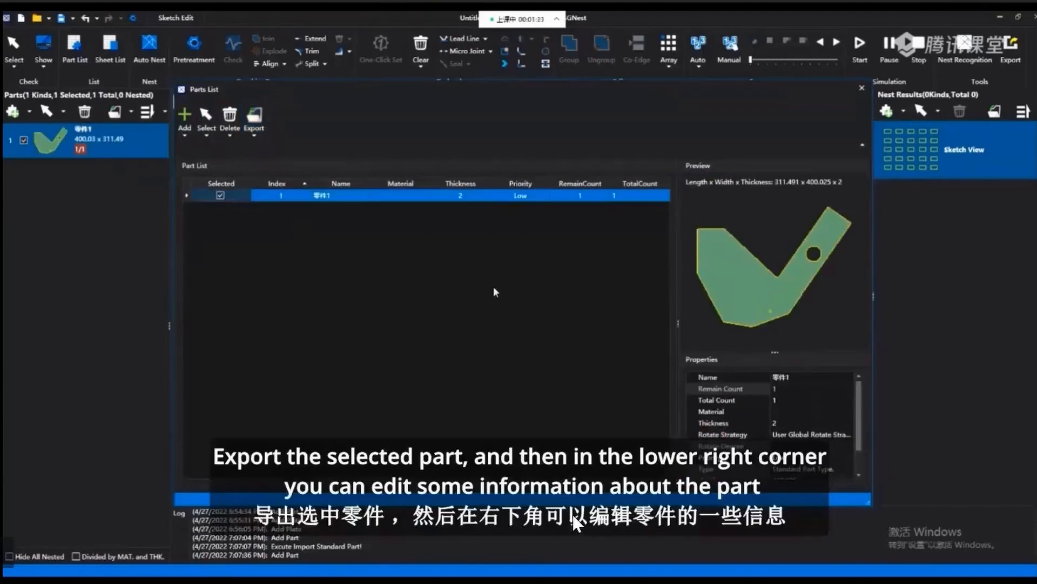
Examine the part's total count, thickness, rotate strategy and priority properties.
click(783, 400)
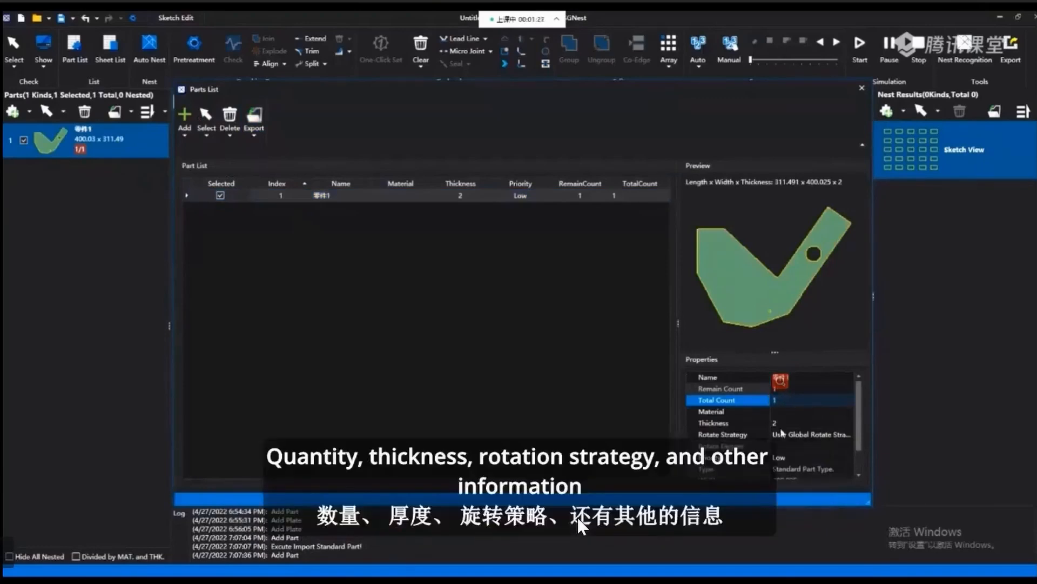
click(781, 424)
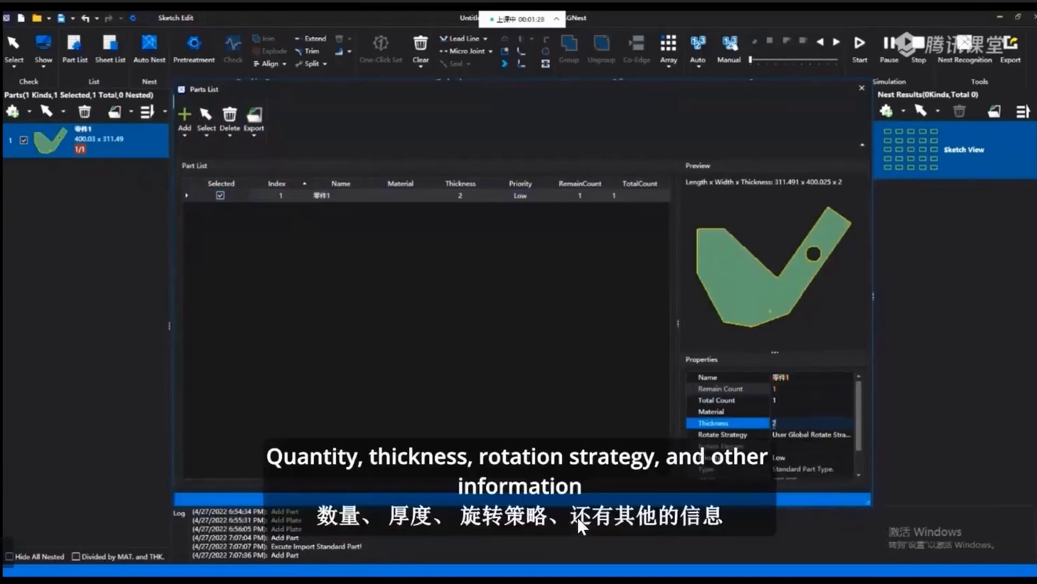
click(832, 434)
click(840, 434)
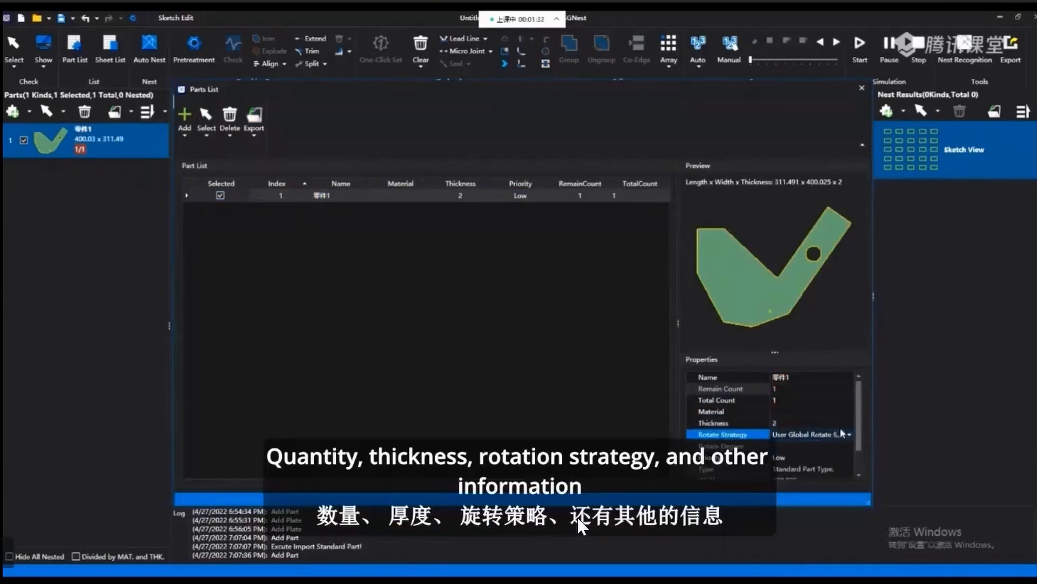
scroll(843, 434, down, 1)
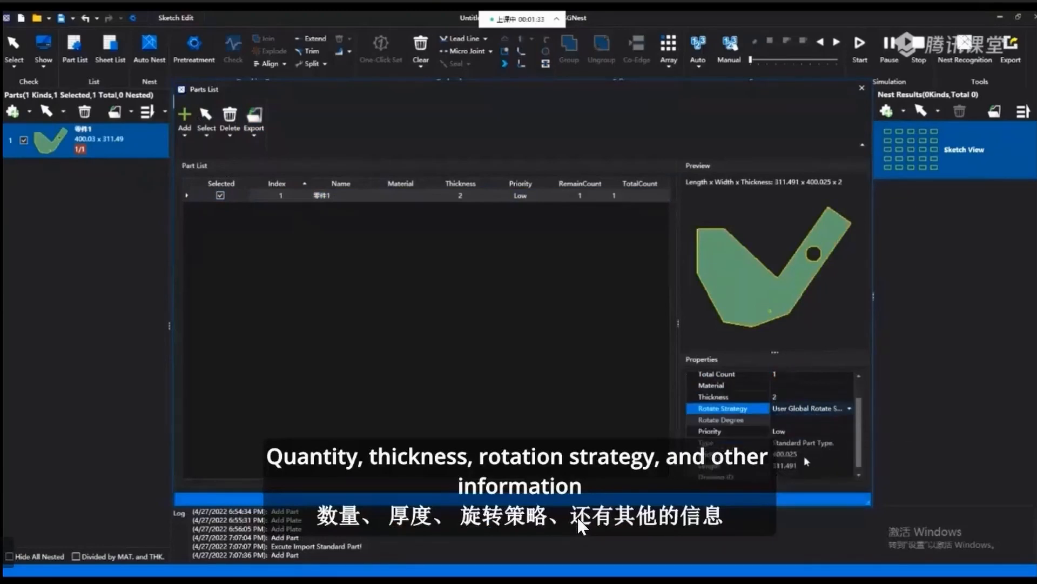
click(795, 432)
click(796, 438)
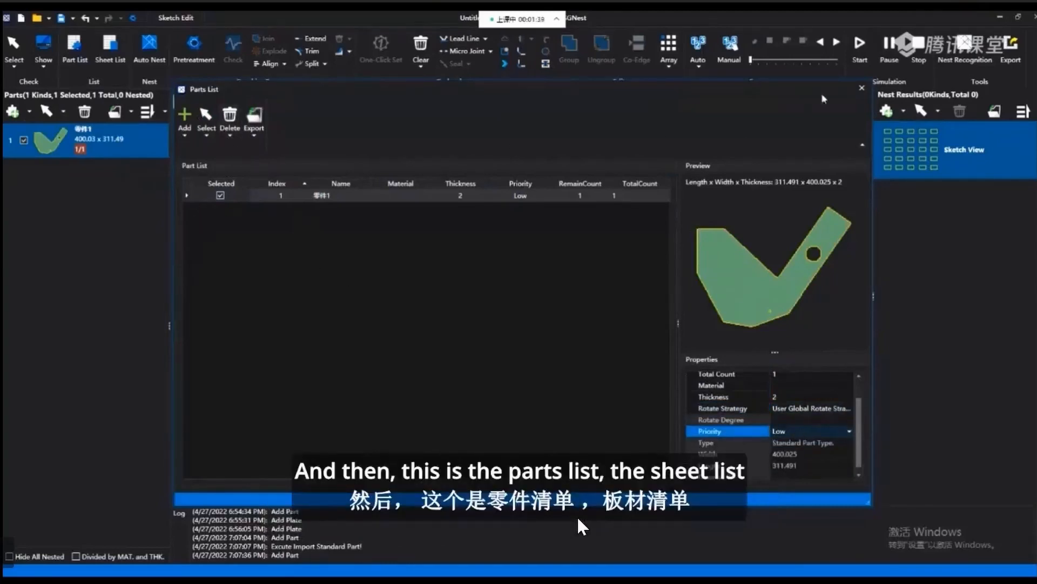
Leave the parts list, open the sheet list and add a sheet 1500 wide, 3000 long and 2 thick.
click(862, 87)
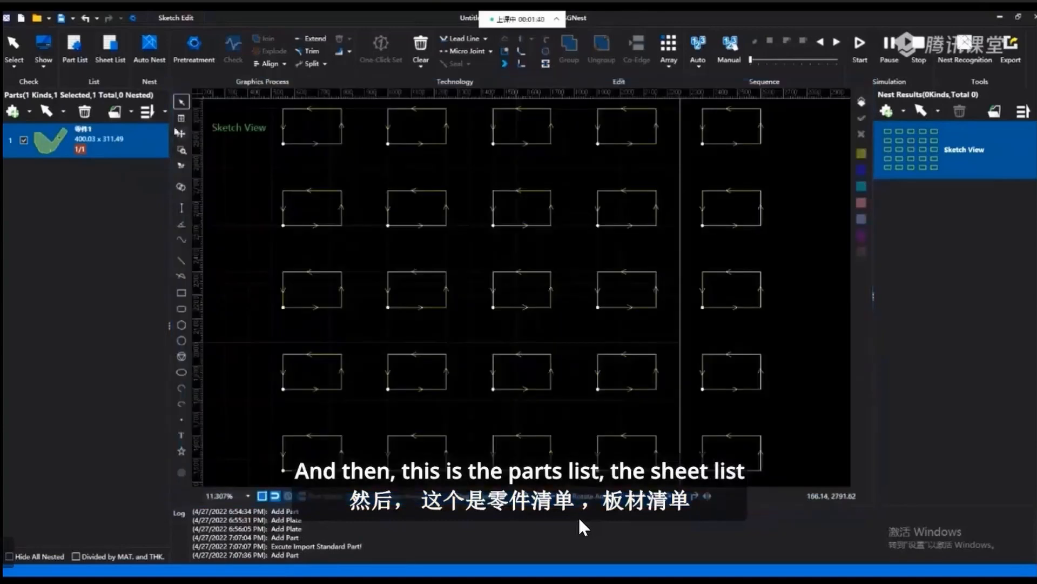
click(119, 60)
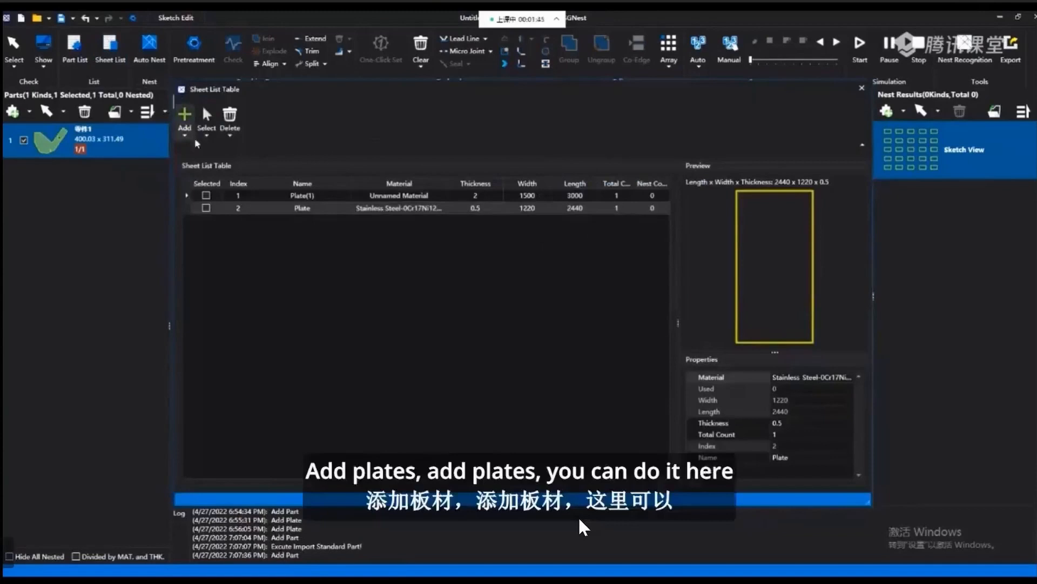
click(185, 132)
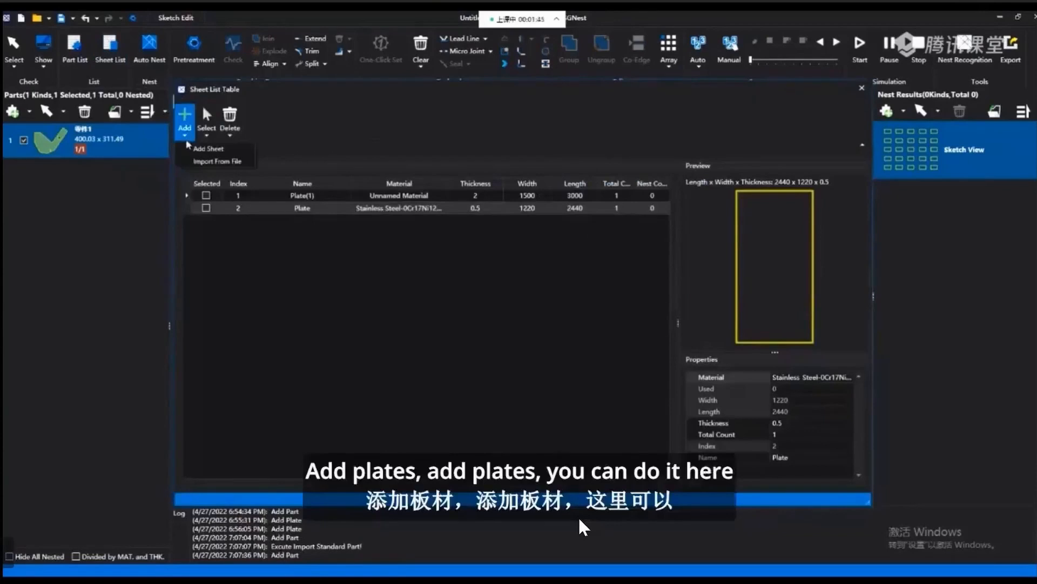
click(222, 152)
click(581, 335)
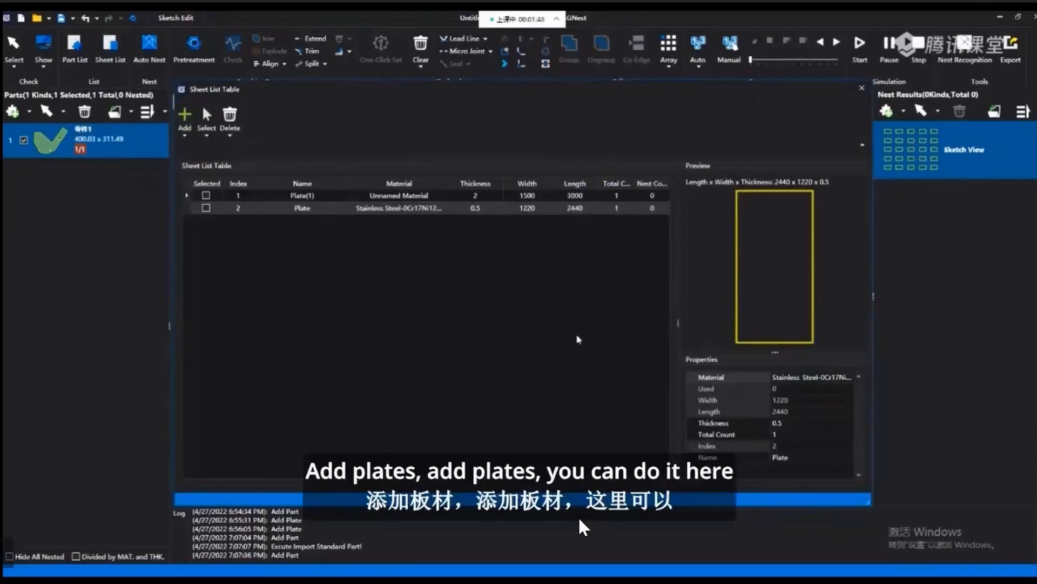
Add another 1500 by 3000 sheet named Plate(4) with count 1, Unnamed Material and thickness 2, checking each setting.
click(186, 136)
click(222, 152)
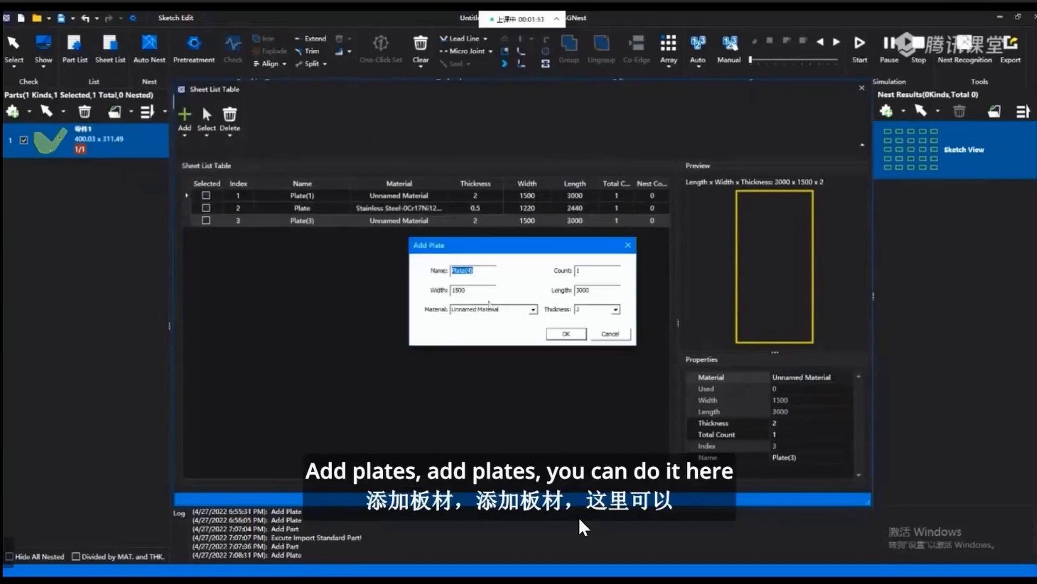
drag(482, 271, 447, 296)
drag(589, 291, 576, 272)
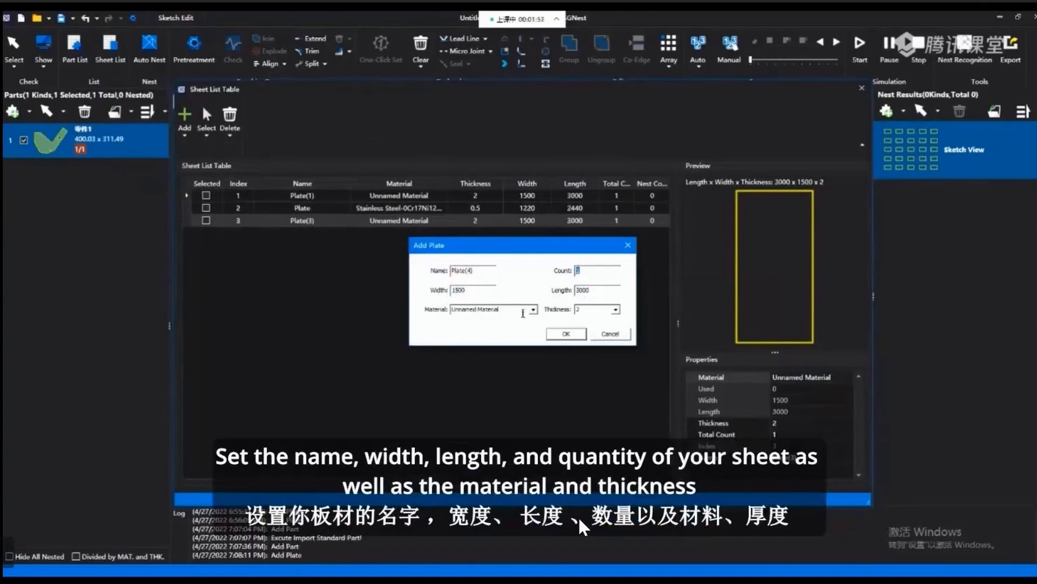
click(532, 314)
click(532, 310)
click(533, 310)
drag(598, 310, 562, 317)
click(566, 334)
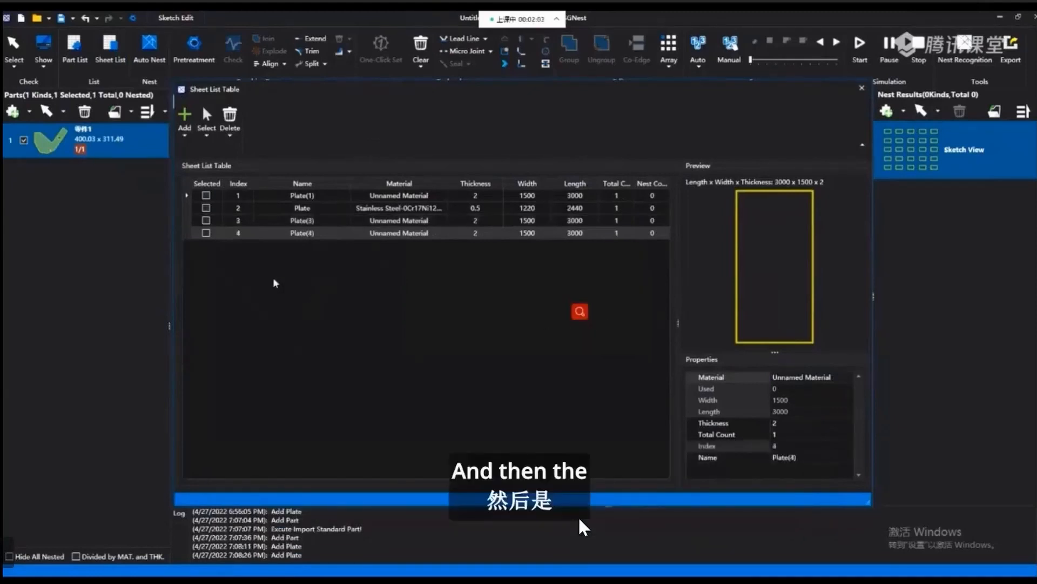
View the options for adding a sheet manually or importing one from a file.
click(184, 135)
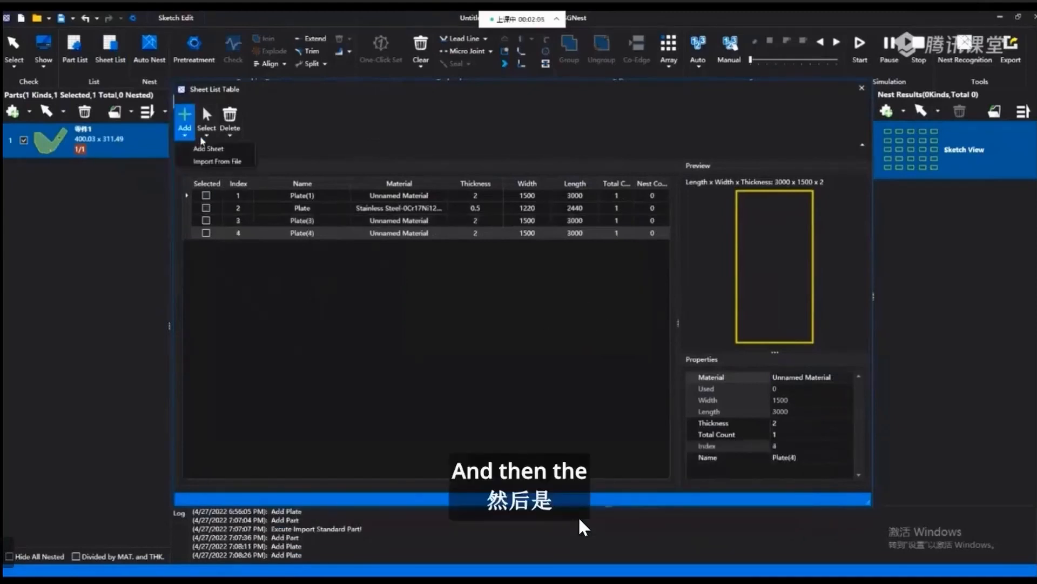
click(206, 135)
click(184, 135)
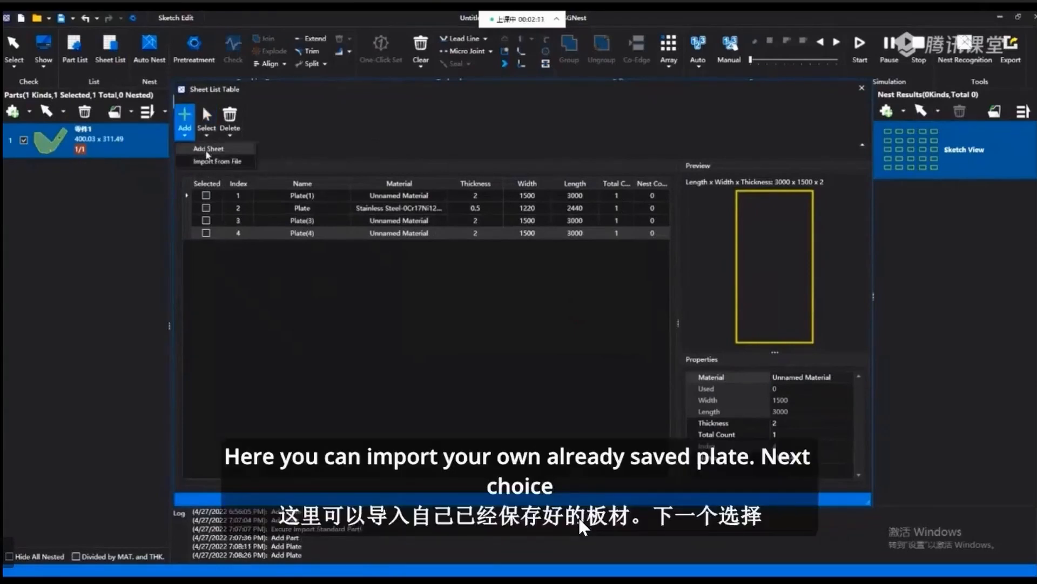
Try selecting all sheets and cancelling the selection, and reverse it so every sheet is selected.
click(206, 135)
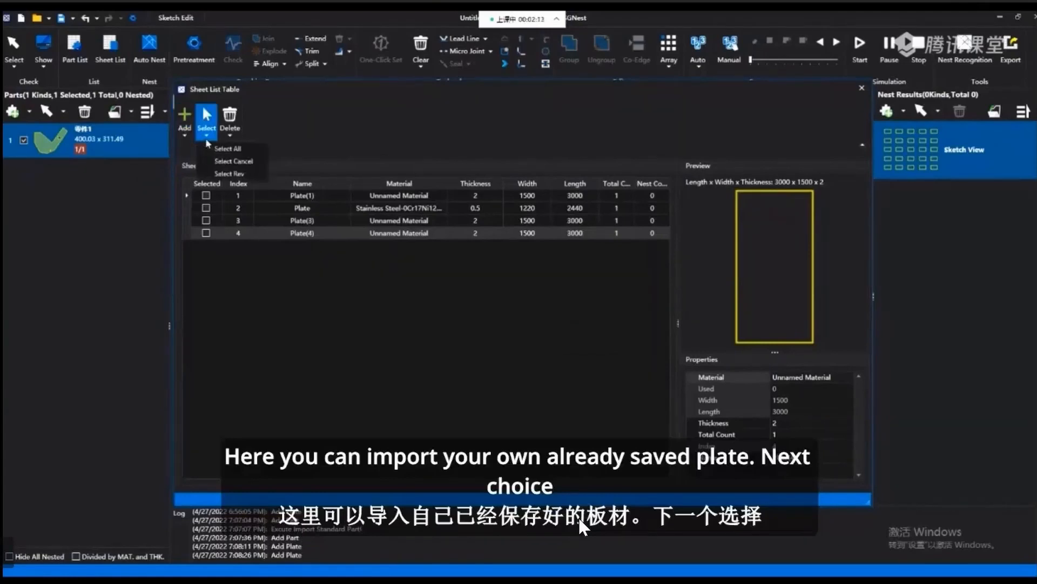
click(222, 148)
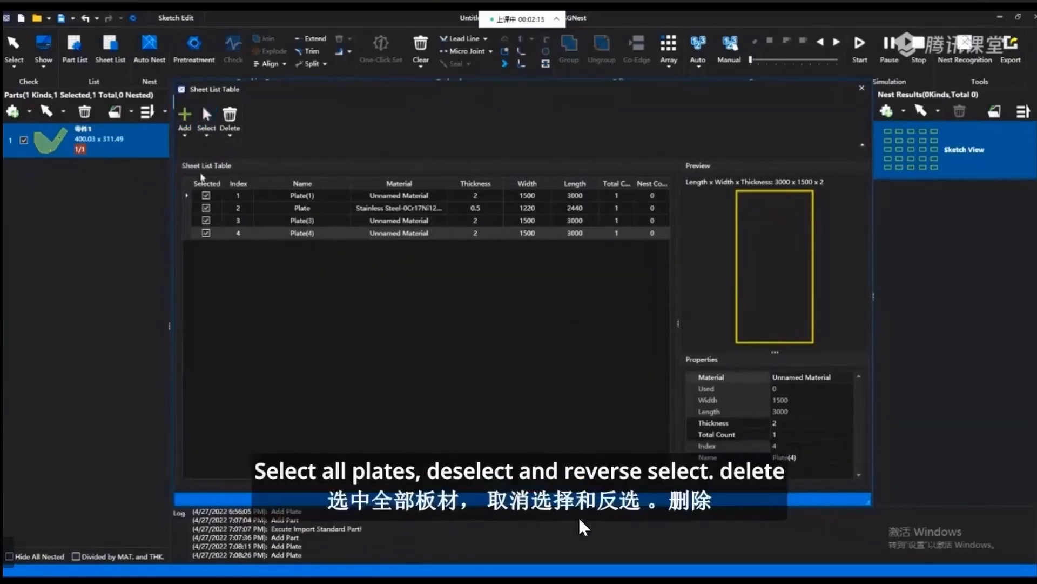
click(207, 135)
click(234, 161)
click(204, 108)
click(229, 173)
click(202, 105)
click(300, 128)
Exclude the first two sheets from the selection, reverse the selection, and delete the selected sheets.
click(205, 195)
click(207, 207)
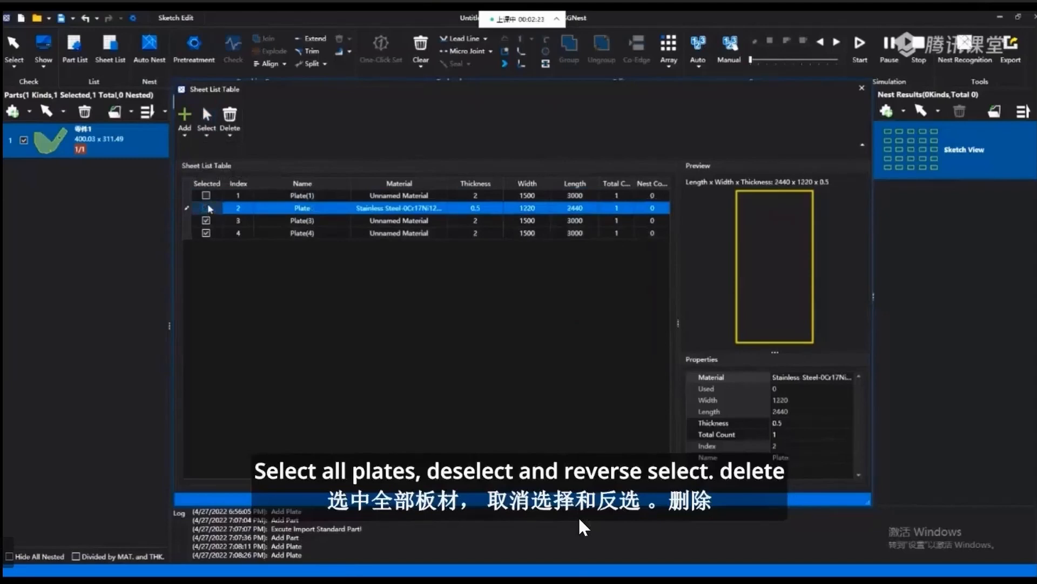
click(211, 138)
click(224, 173)
click(229, 130)
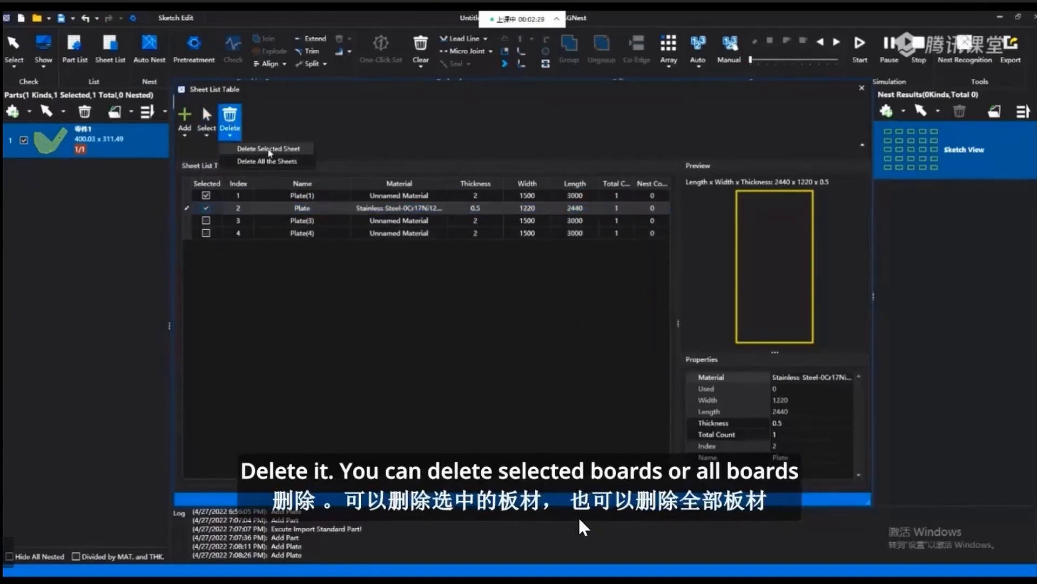
click(270, 150)
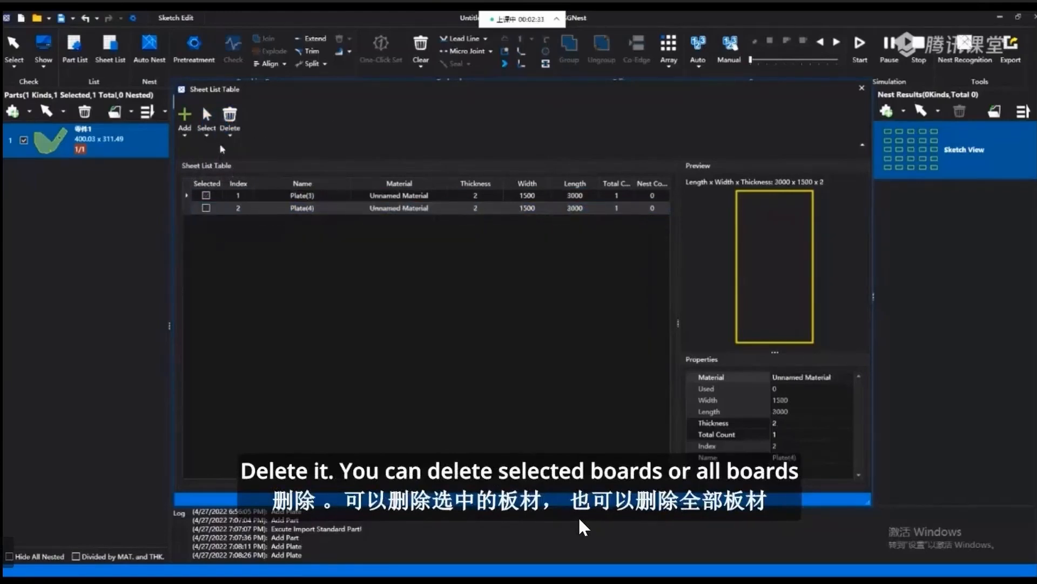
Delete all the remaining sheets and add a fresh 1500 by 3000 sheet with thickness 2.
click(230, 122)
click(265, 161)
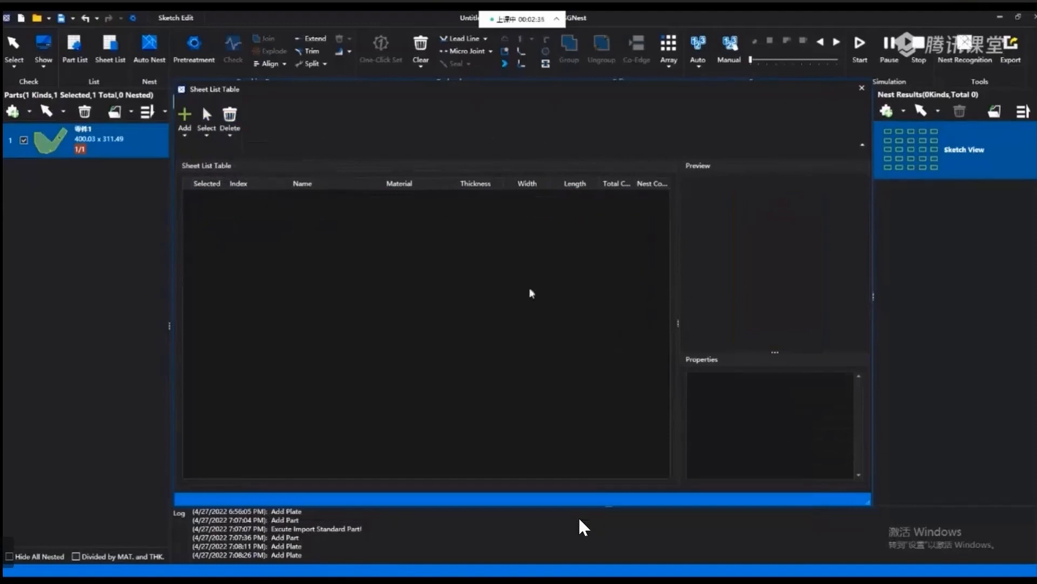
click(184, 134)
click(208, 148)
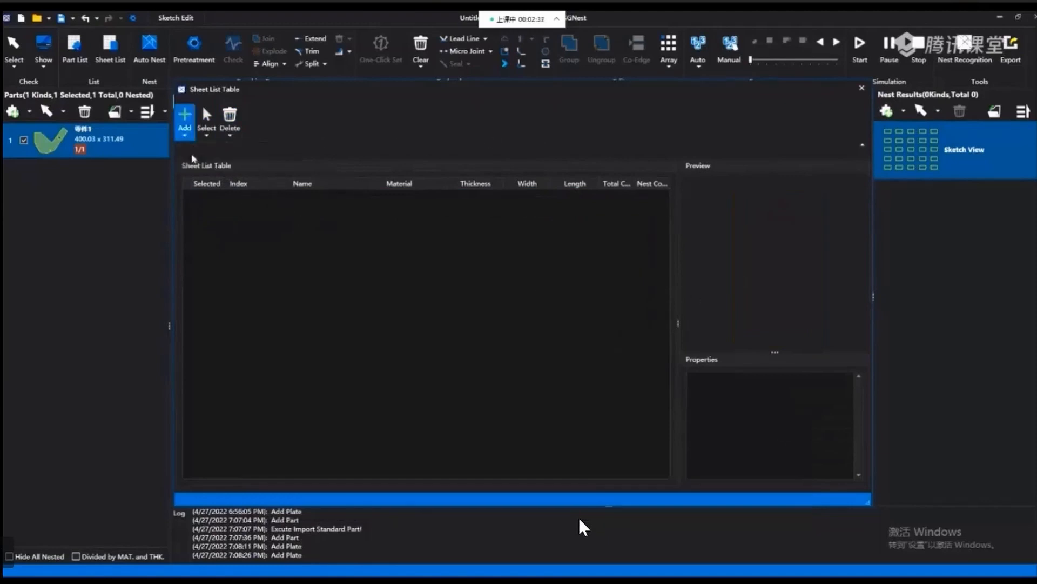
click(562, 334)
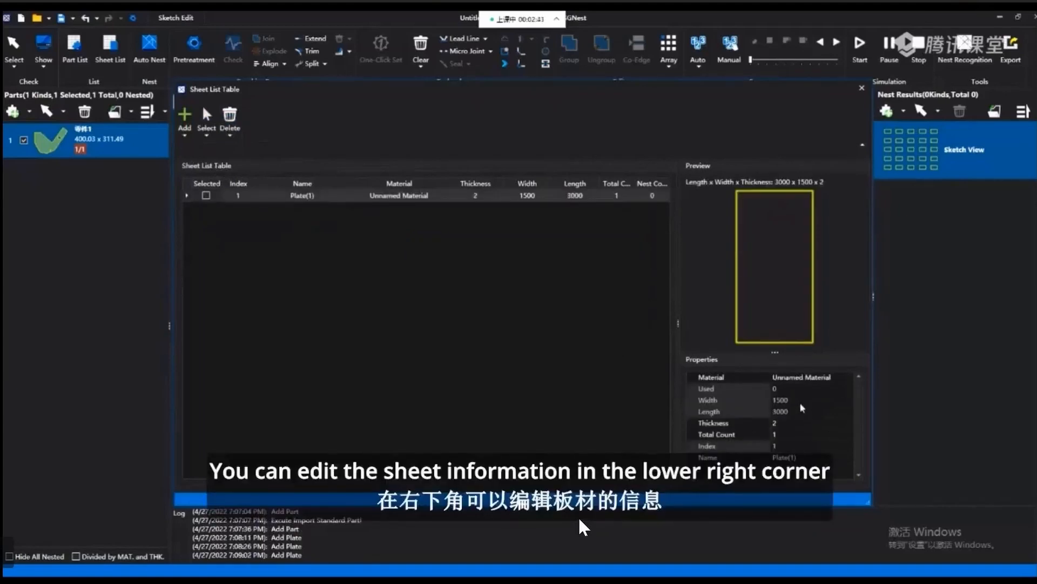
Go through the new sheet's length, total count and name properties, set its thickness to 3, and close the sheet list.
click(789, 423)
click(787, 434)
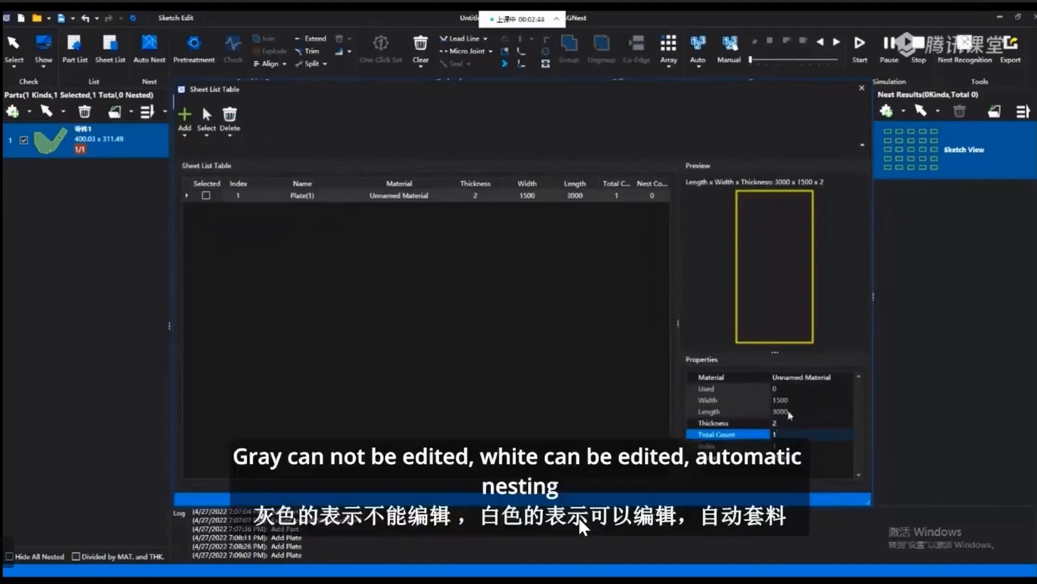
click(789, 412)
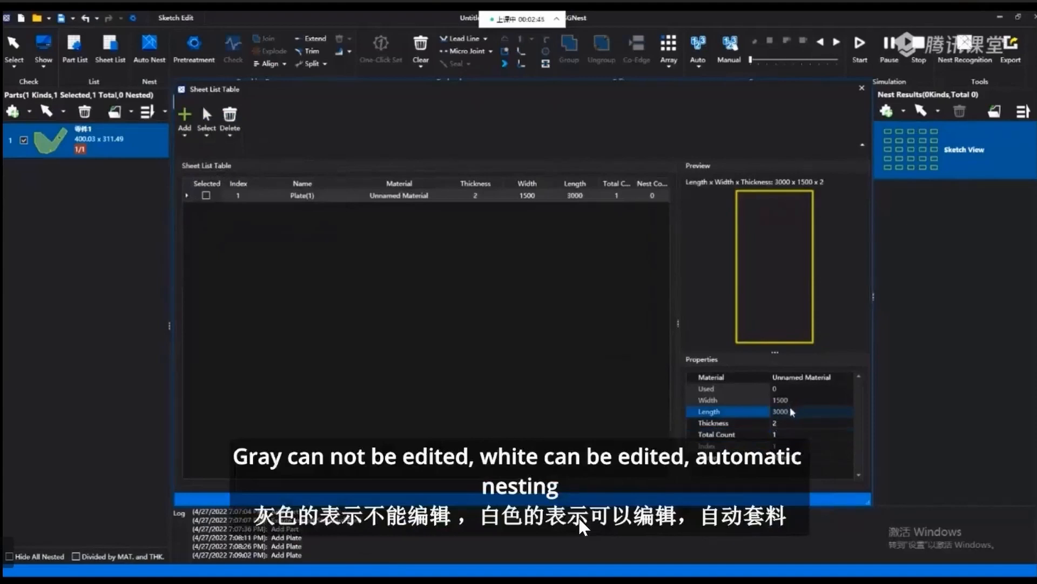
click(780, 423)
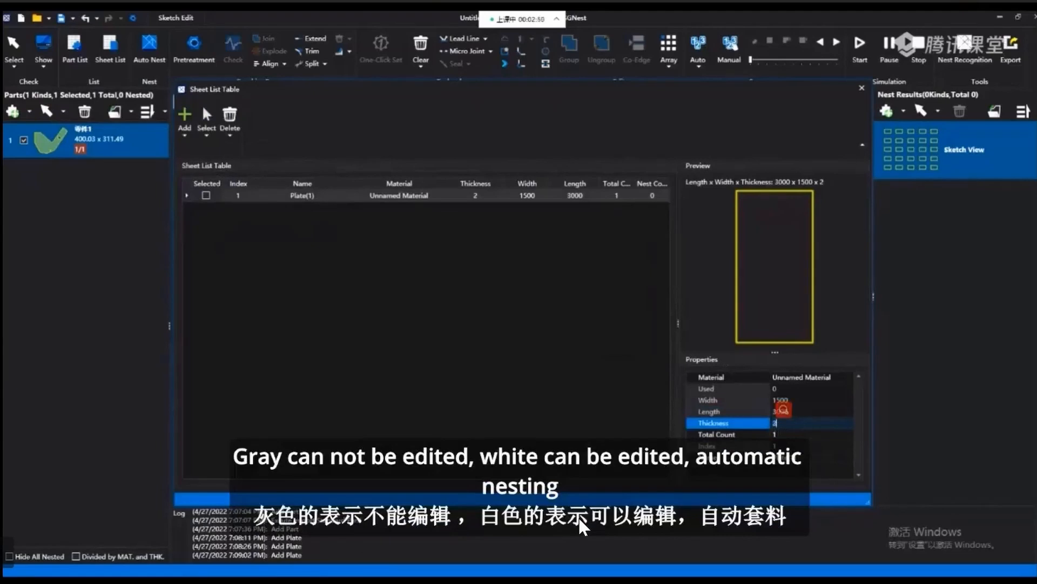
click(778, 435)
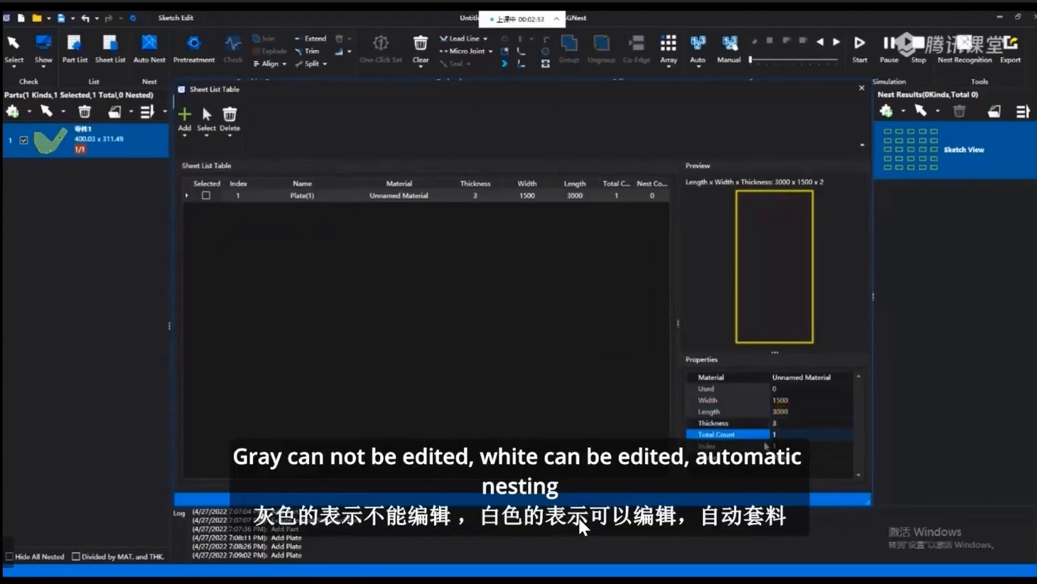
click(815, 456)
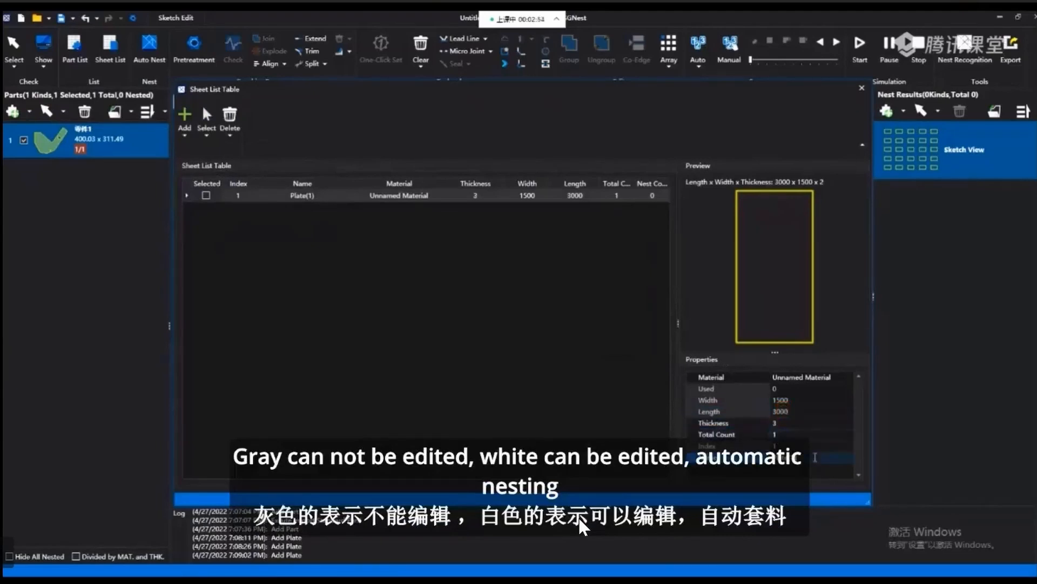
click(862, 88)
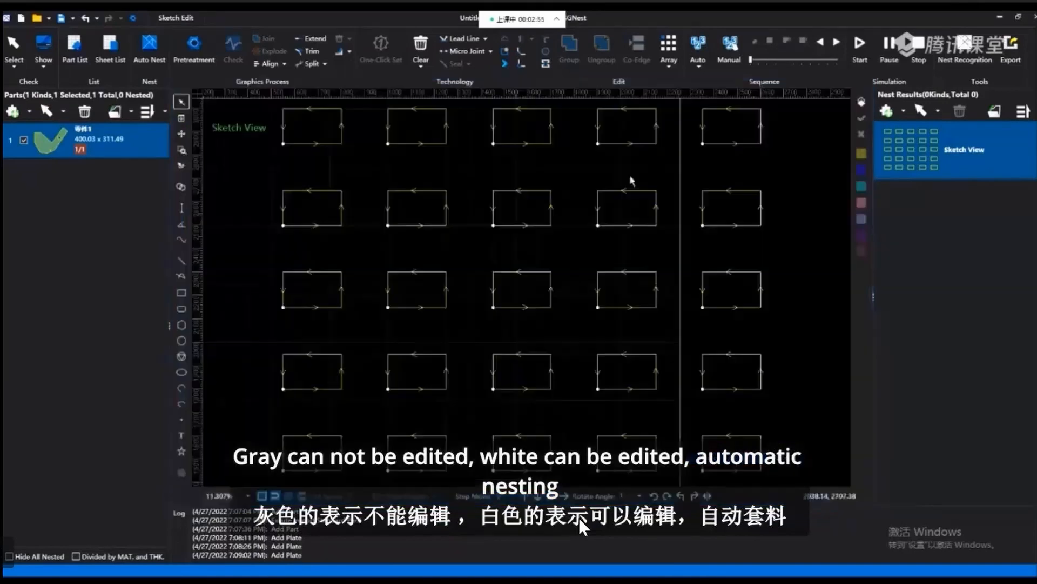
Open the automatic nesting settings and choose Checked Parts and Standard Plates as the parts and plates to nest.
click(143, 50)
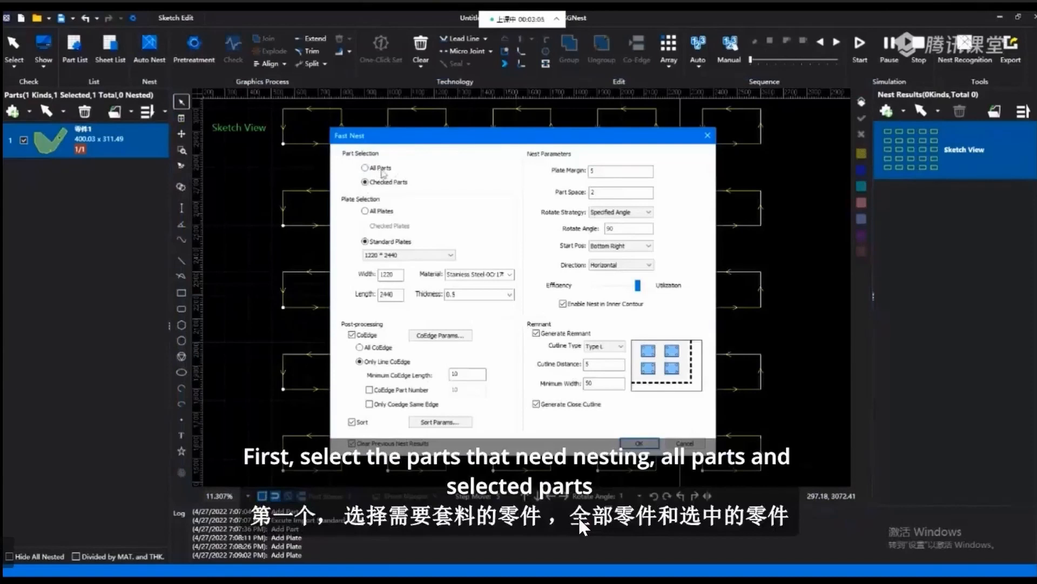
click(381, 168)
click(378, 172)
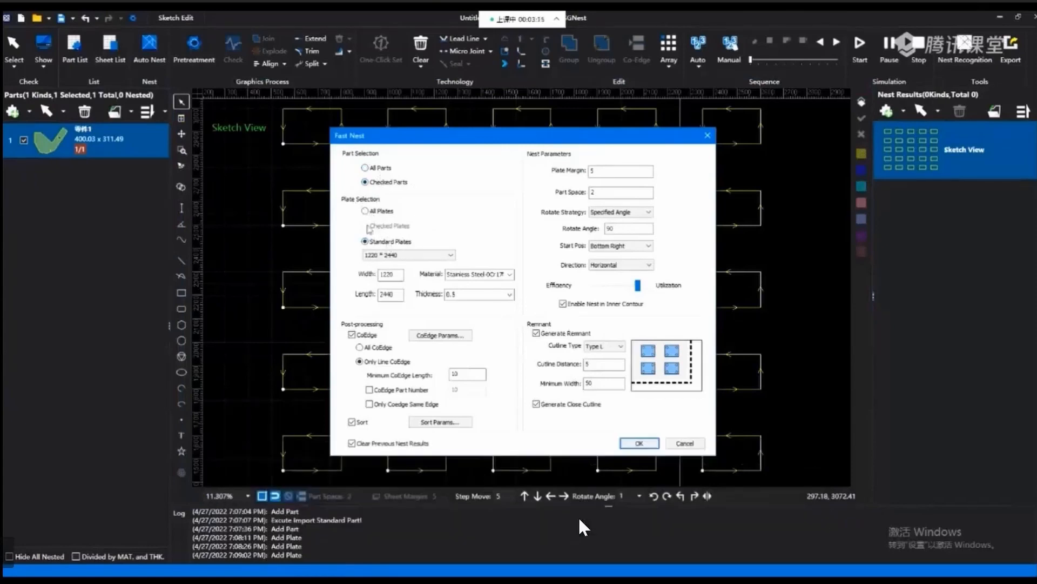
click(366, 211)
click(365, 241)
Give the nesting plate a custom size of 2200 wide by 12000 long and view the material choices.
click(450, 254)
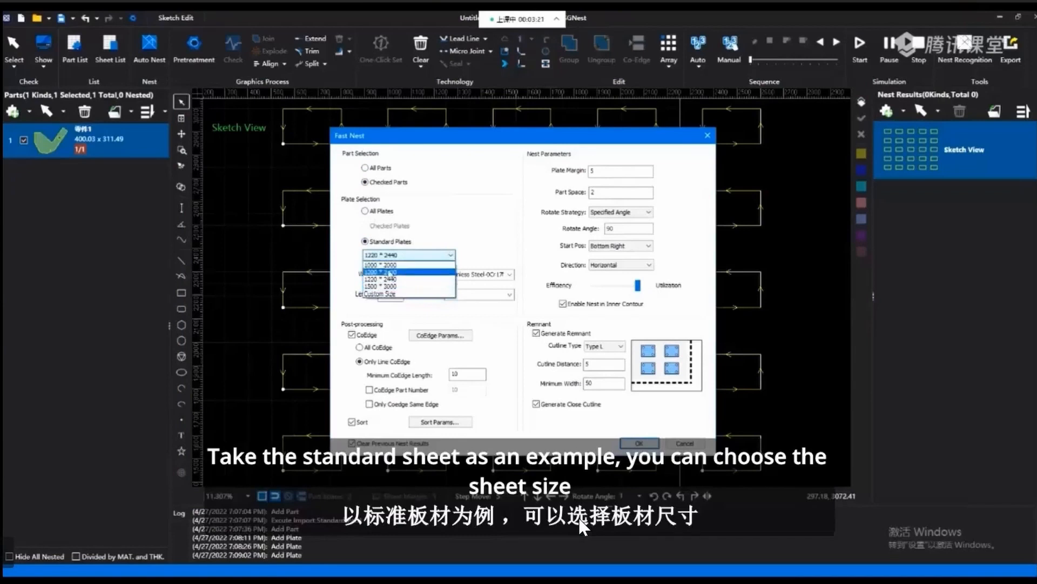
click(383, 293)
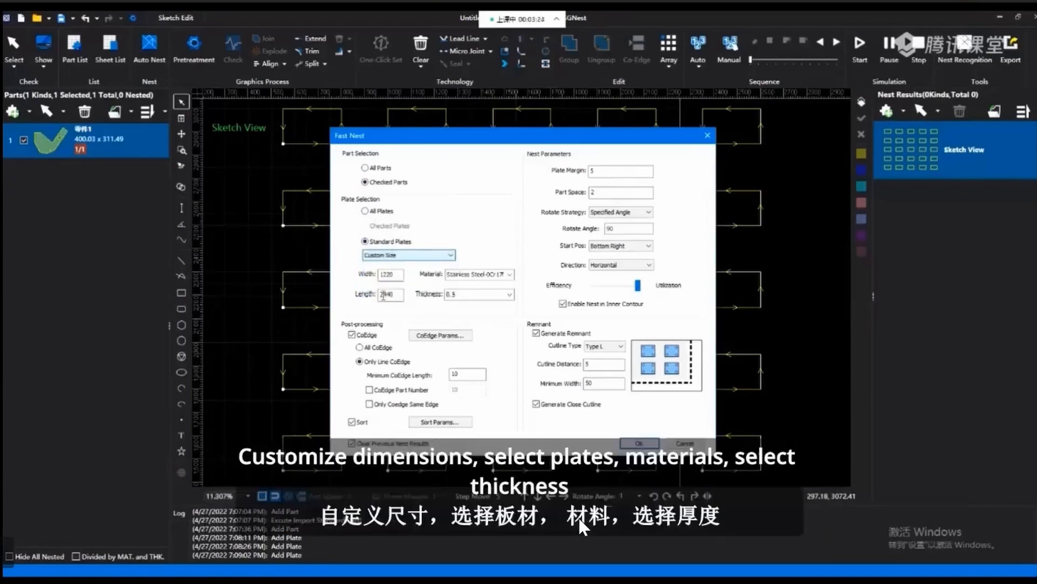
double_click(382, 274)
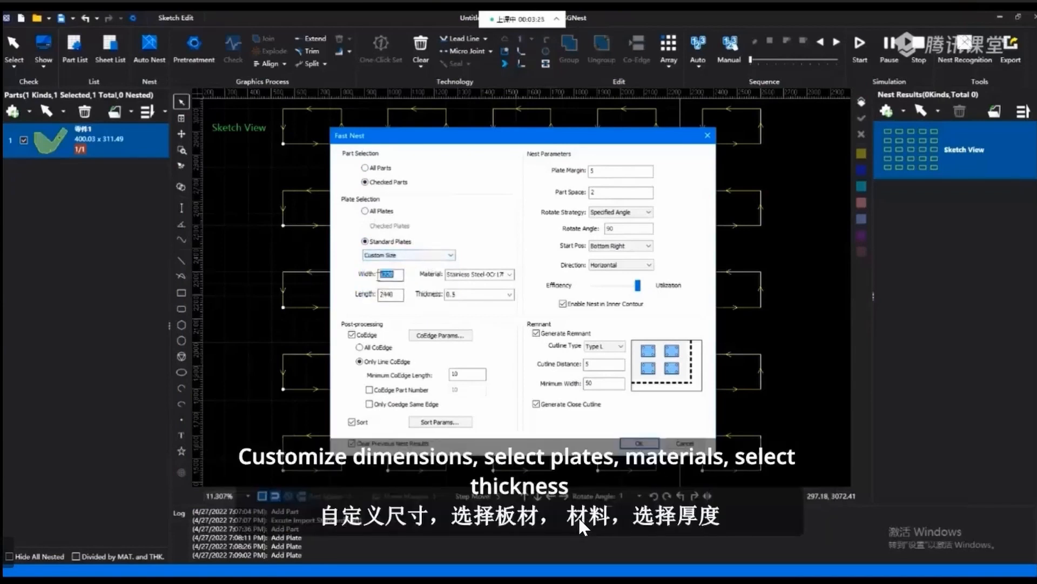
text(2)
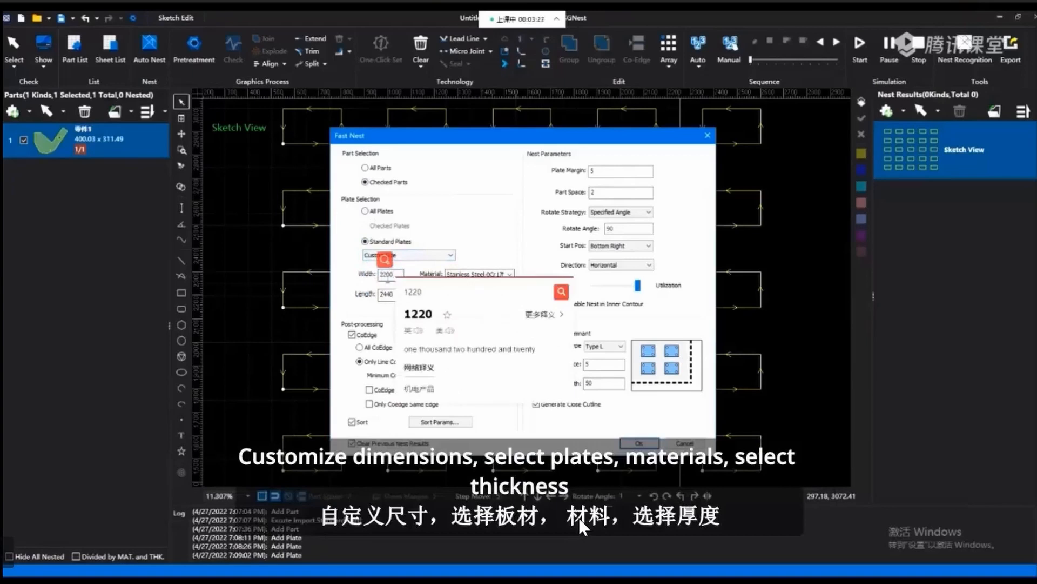
double_click(387, 294)
text(12000)
click(497, 275)
click(510, 275)
click(511, 277)
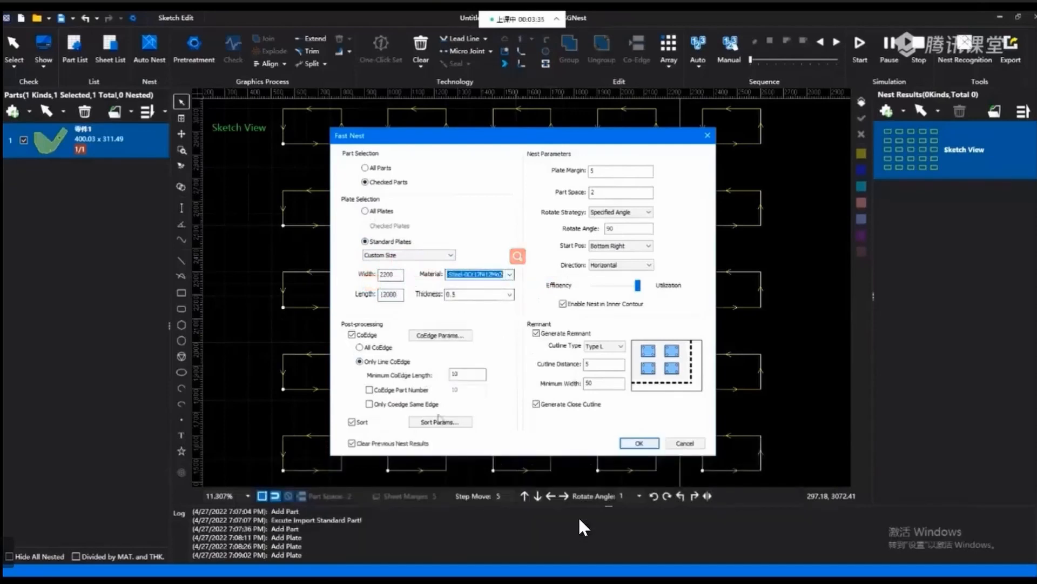
Open the CoEdge parameters, compare the Grid and Type C strategies, and look through the initial positions offered for Type C.
click(354, 335)
click(353, 335)
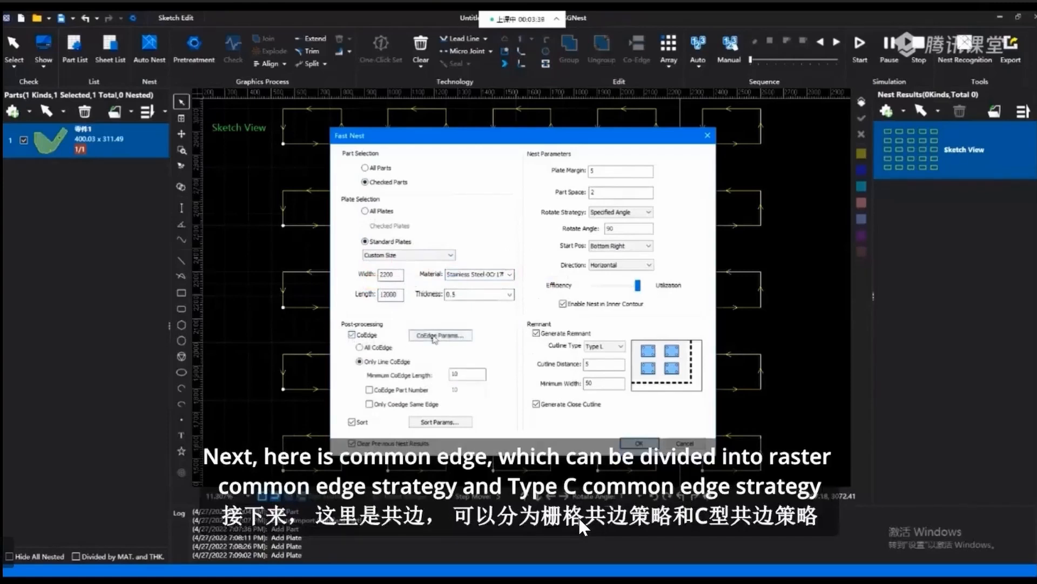
click(435, 335)
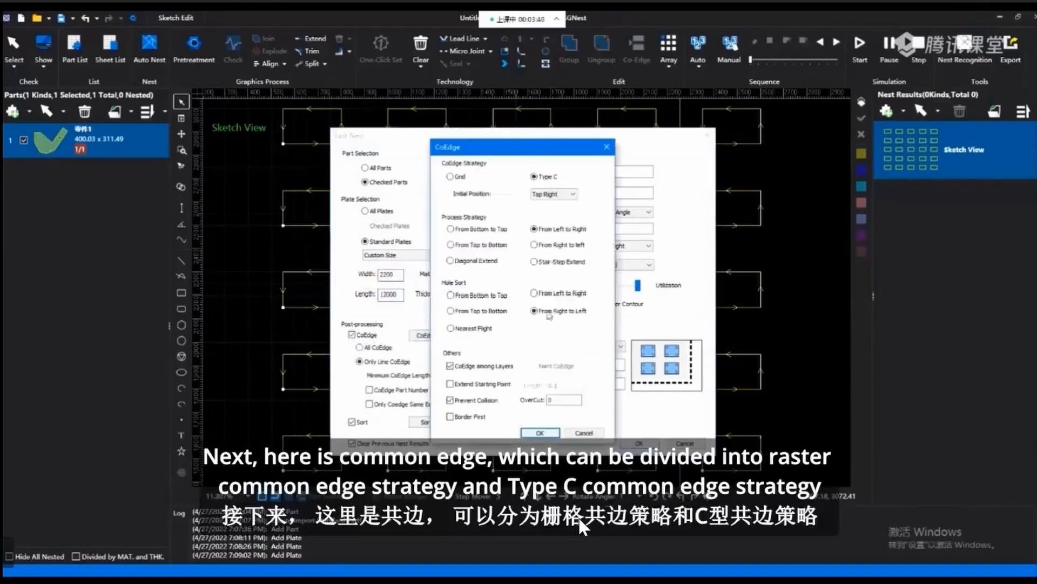
click(451, 177)
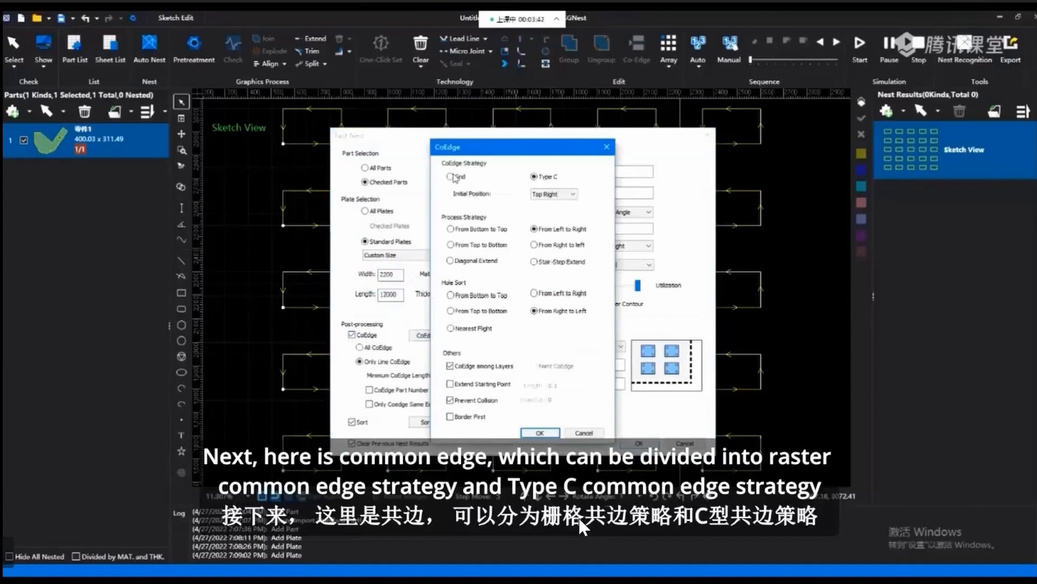
click(550, 178)
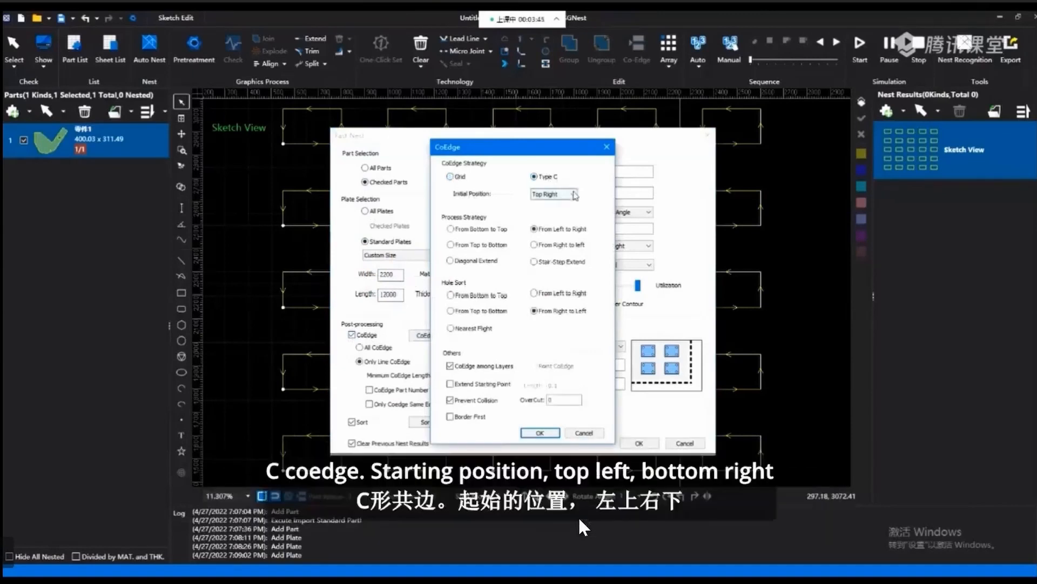
click(450, 177)
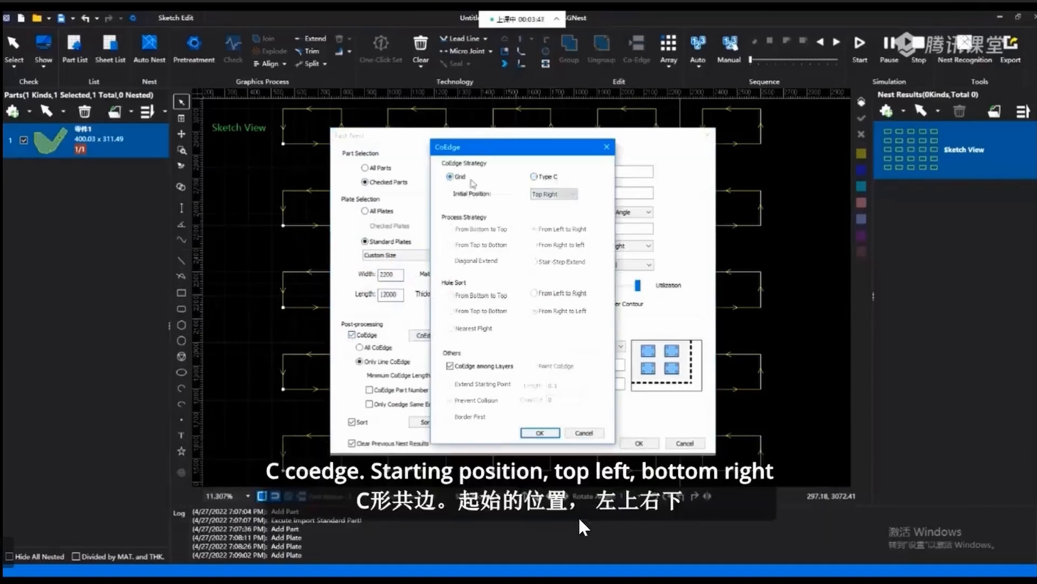
click(534, 177)
click(573, 194)
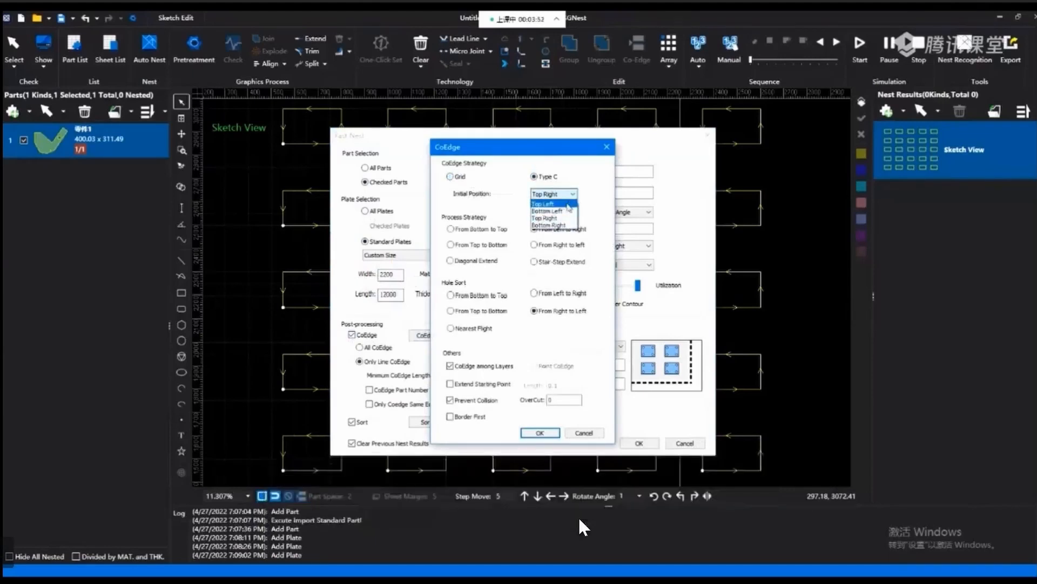
click(520, 189)
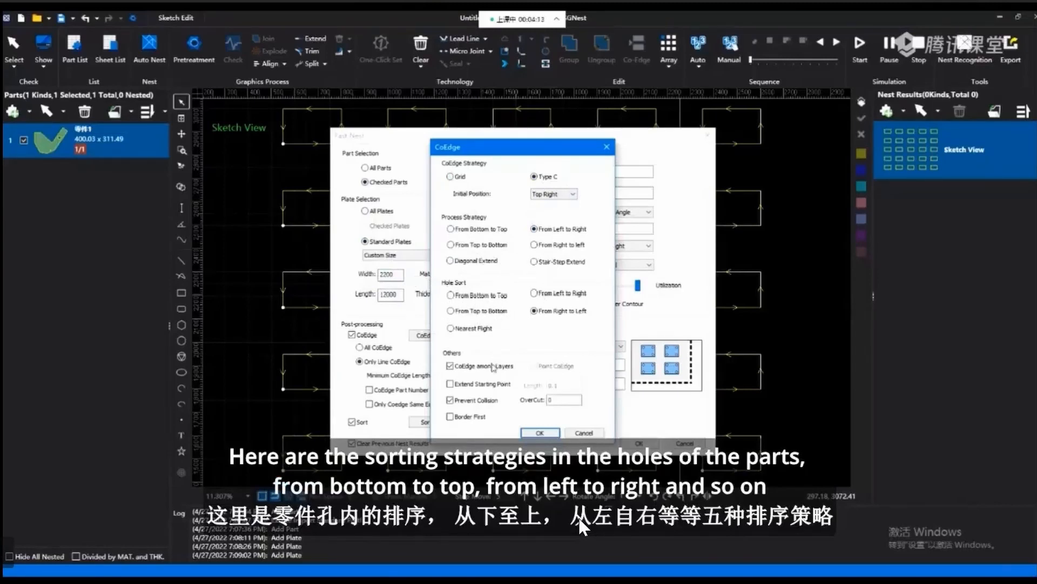
Go through the Hole Sort orders back to From Right to Left, toggle Extend Starting Point, and accept the CoEdge parameters.
click(466, 295)
click(466, 311)
click(547, 311)
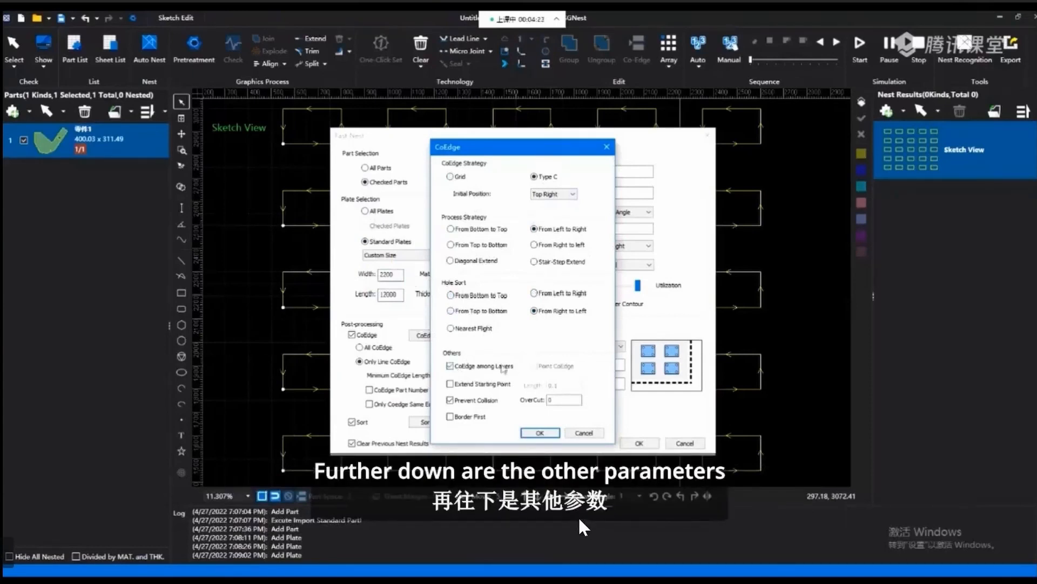
click(454, 386)
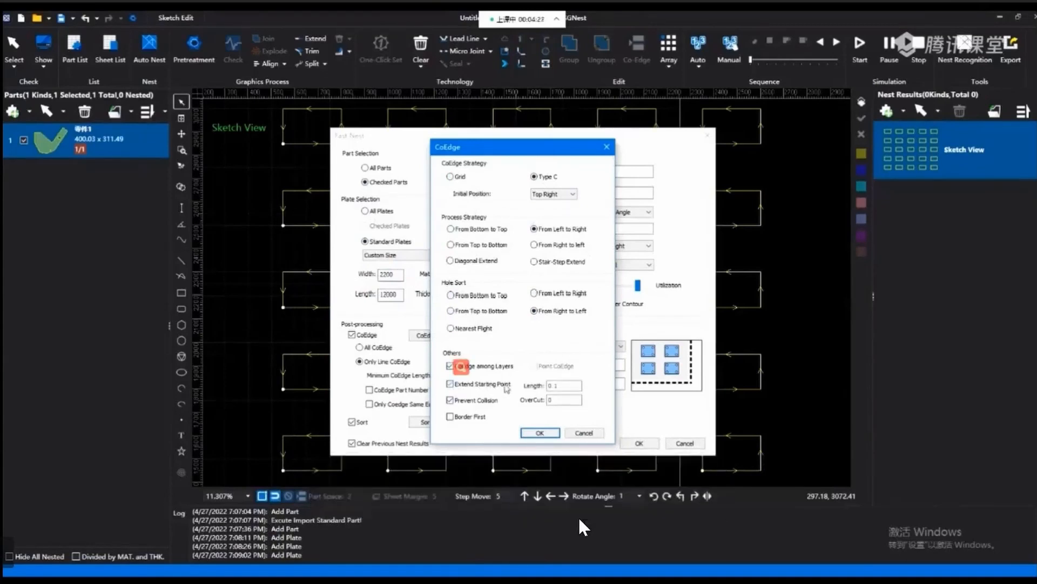
click(463, 385)
click(463, 385)
click(539, 433)
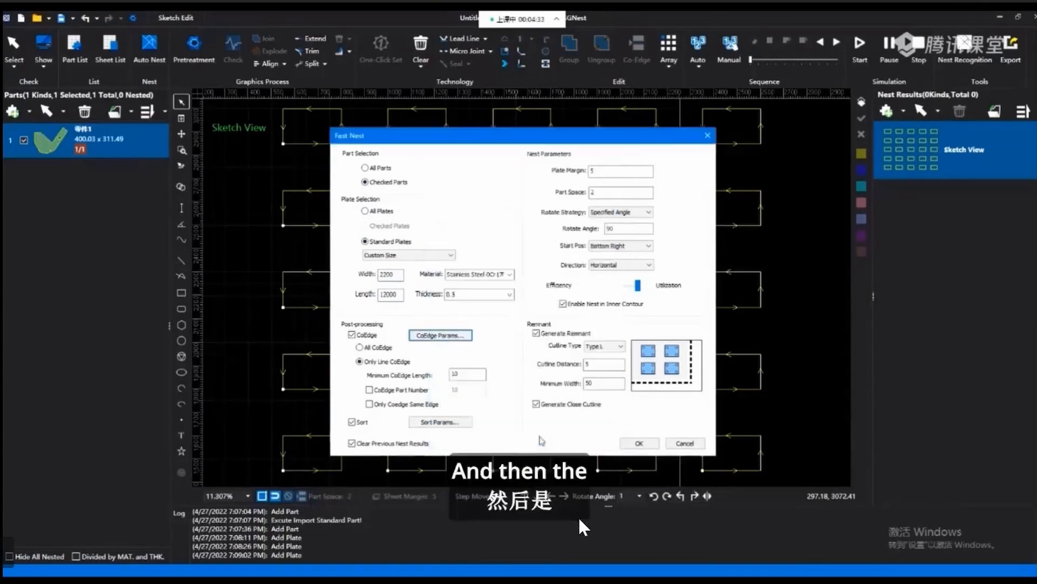
Compare All CoEdge with Only Line CoEdge, keep Only Line CoEdge, and enable the CoEdge Part Number limit.
click(360, 347)
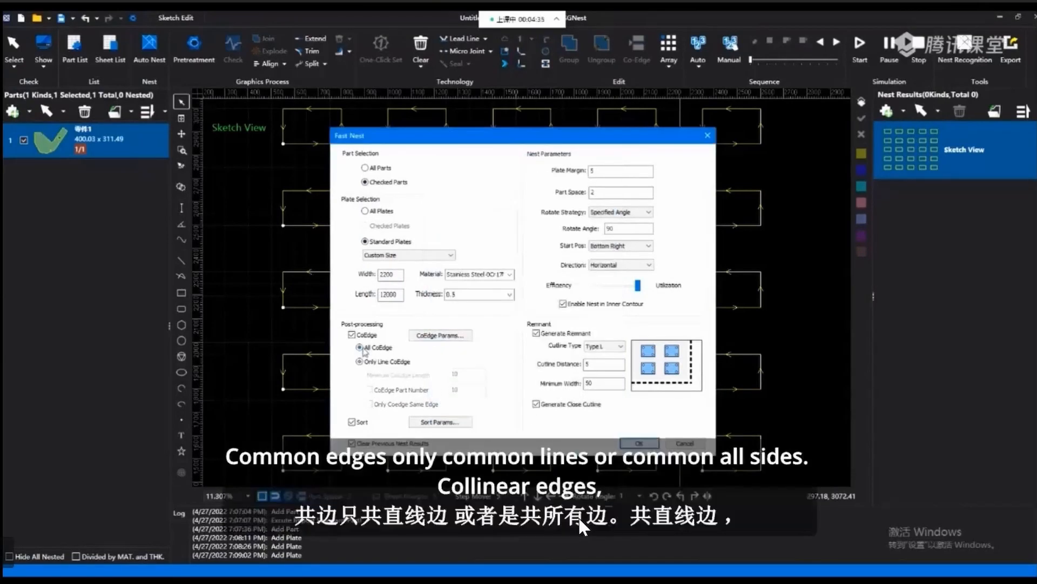
click(360, 362)
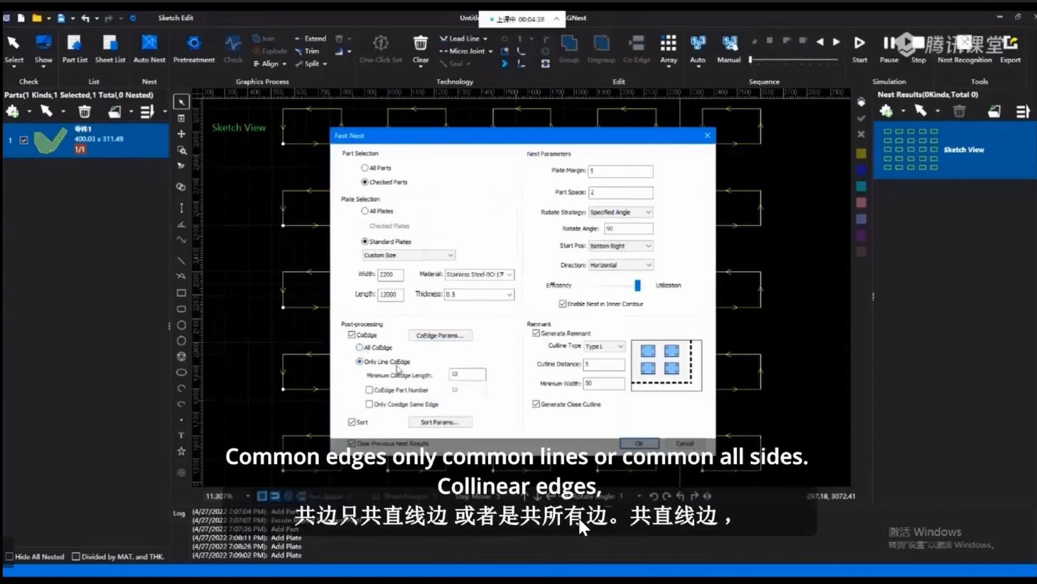
click(360, 348)
click(359, 361)
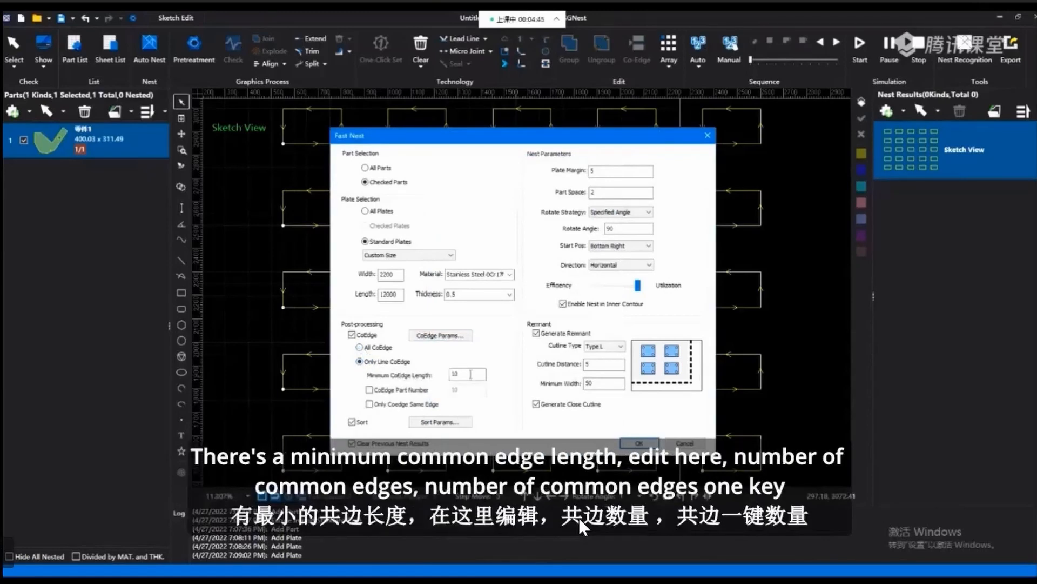
drag(470, 374, 451, 374)
click(370, 390)
click(467, 389)
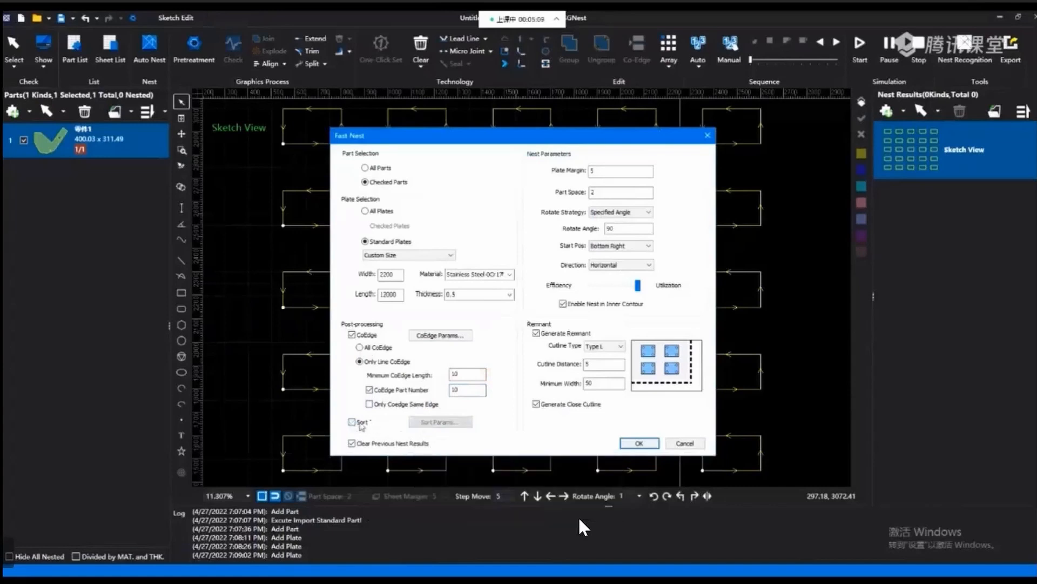
Open the sort parameters, view the initial positions, and try the First Right, First Bottom, Grid Sorting and Center Diffusion strategies.
click(440, 422)
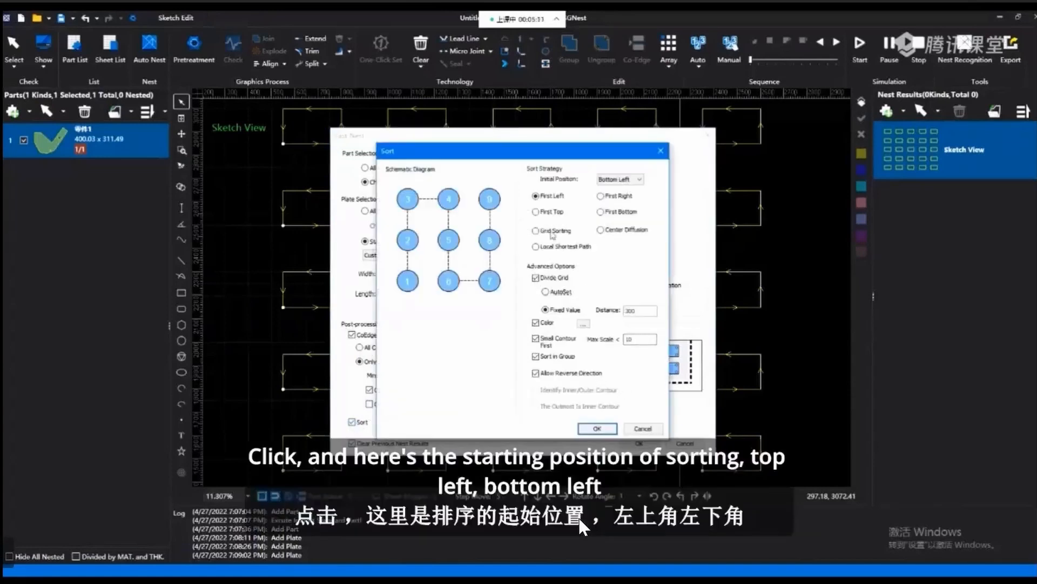
click(640, 180)
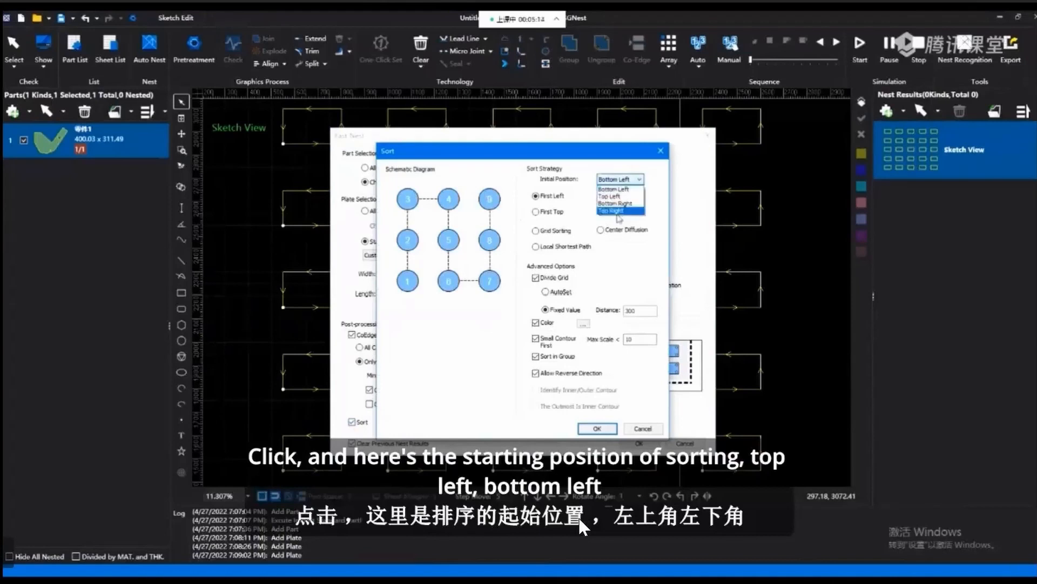
click(639, 179)
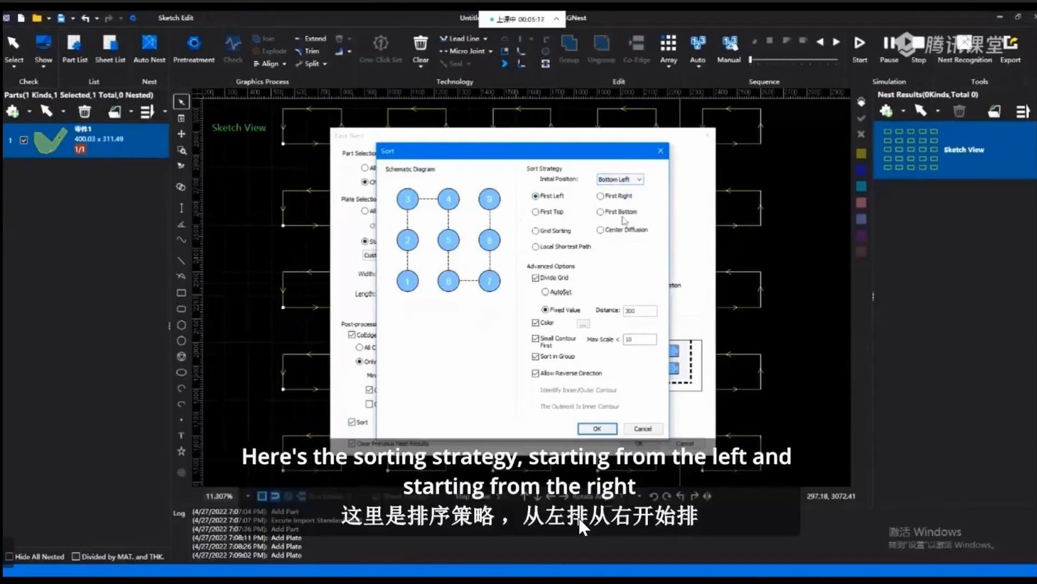
click(601, 197)
click(606, 213)
click(557, 233)
click(621, 234)
click(605, 199)
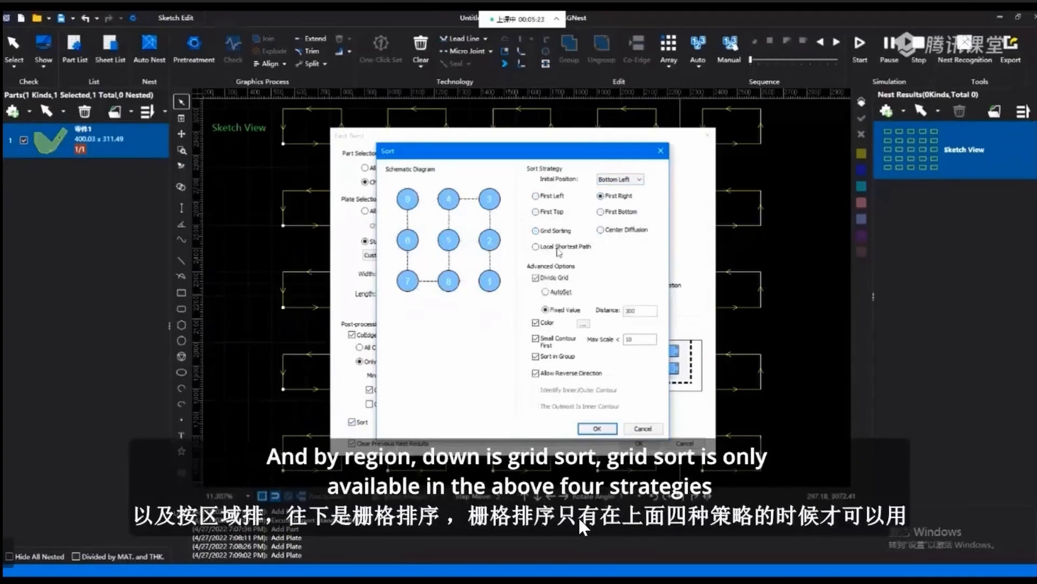
Compare Local Shortest Path, the four directional strategies and Grid Sorting, and settle on First Top as the sort strategy.
click(559, 249)
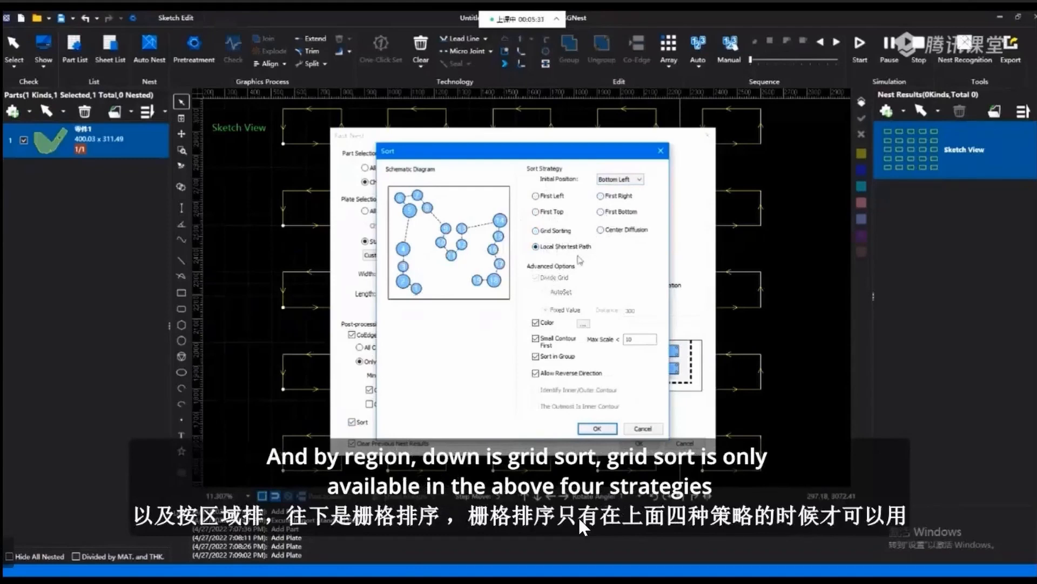
click(546, 198)
click(601, 197)
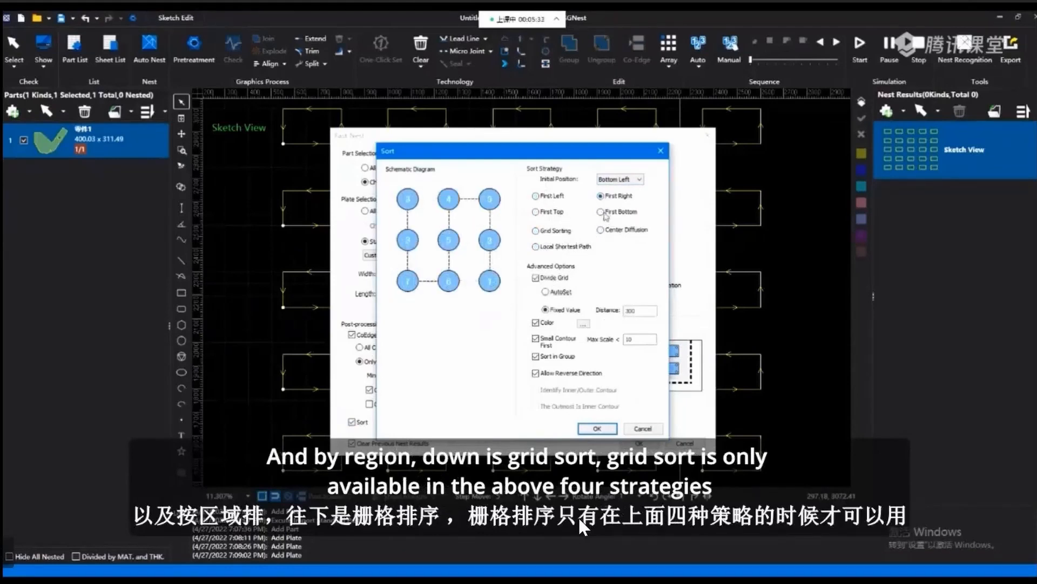
click(605, 213)
click(551, 213)
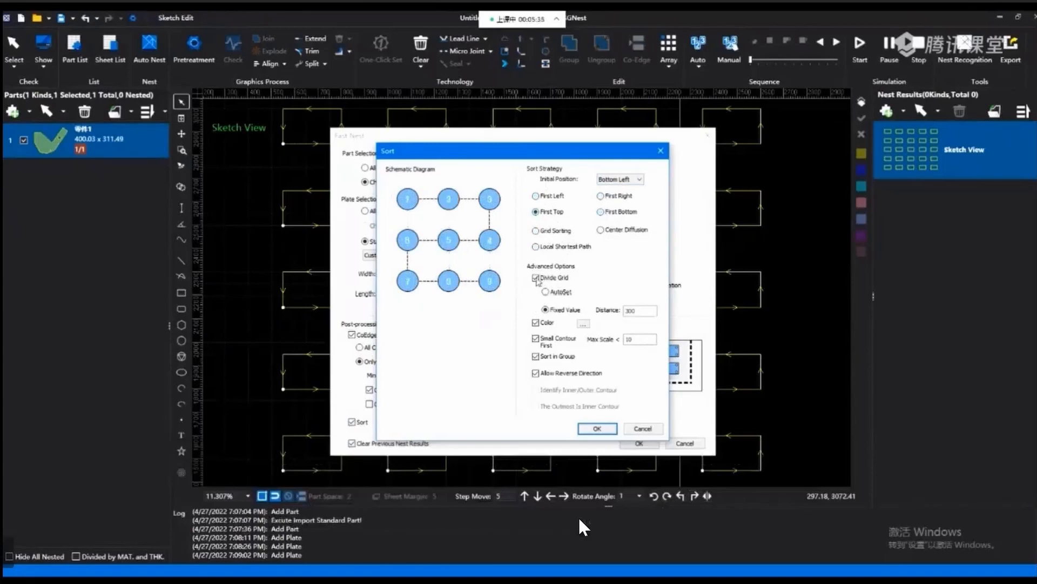
click(548, 233)
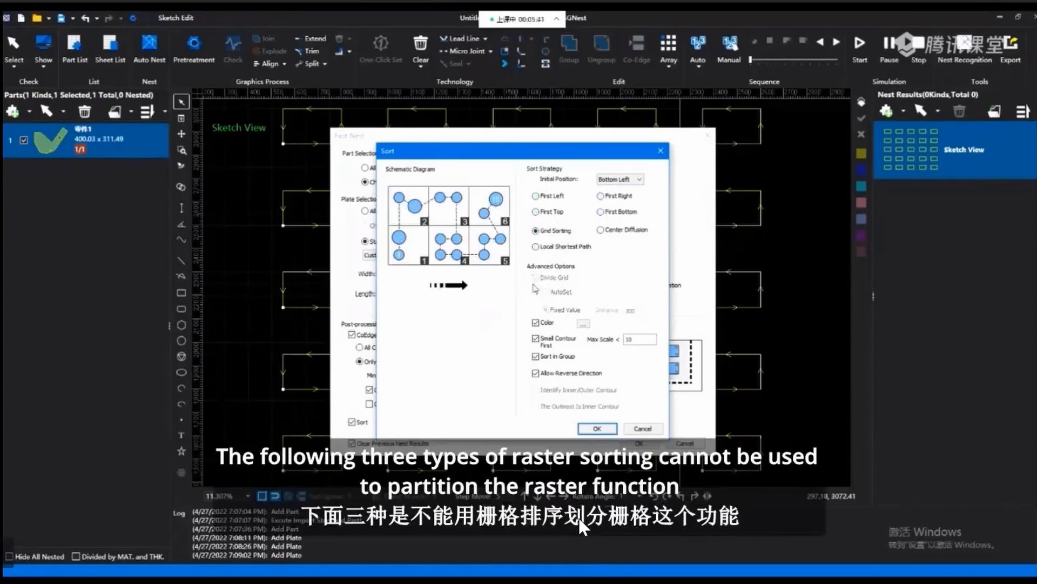
click(548, 213)
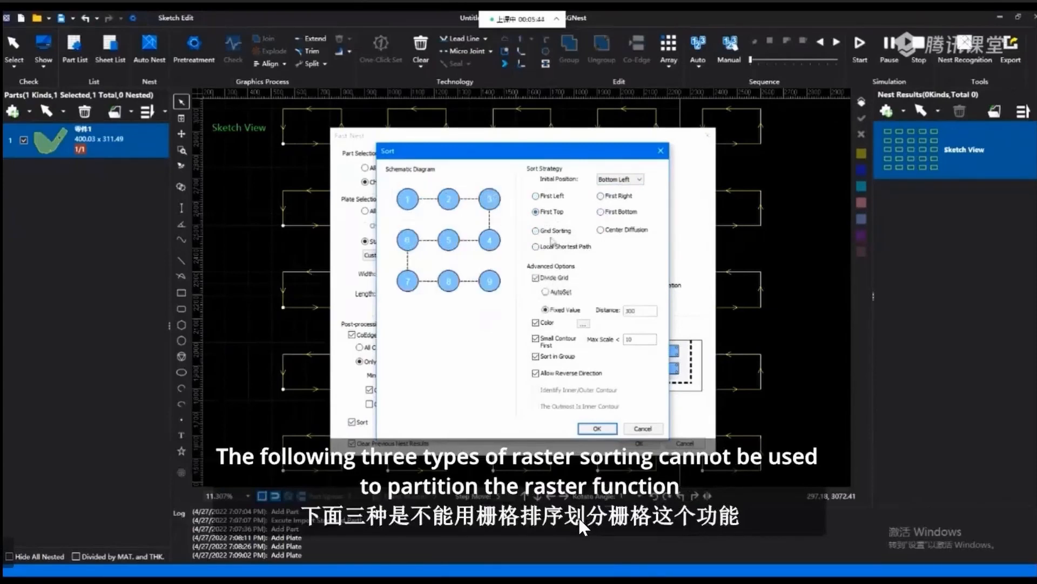
Try AutoSet for Divide Grid, return to Fixed Value, and select its distance value.
click(551, 292)
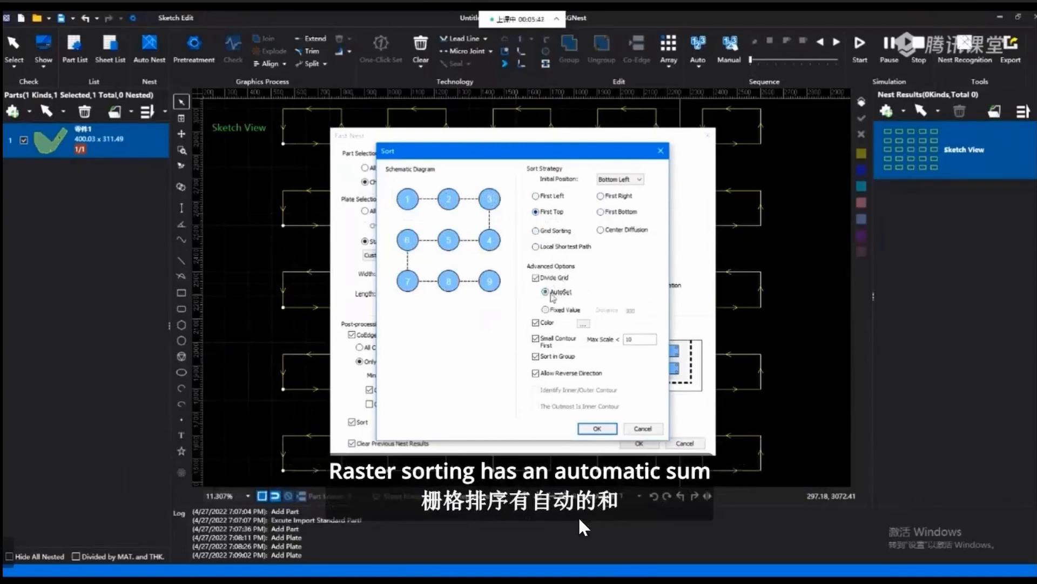
click(551, 311)
double_click(634, 311)
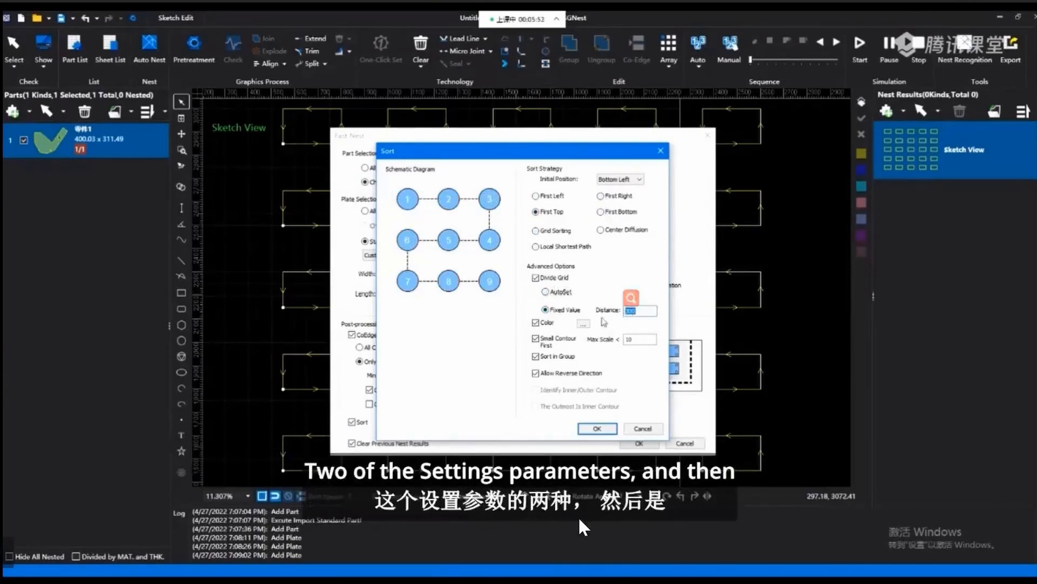
Toggle colour sorting, try moving the cyan colour within the sort order, return it to position 3, and accept the order.
click(536, 323)
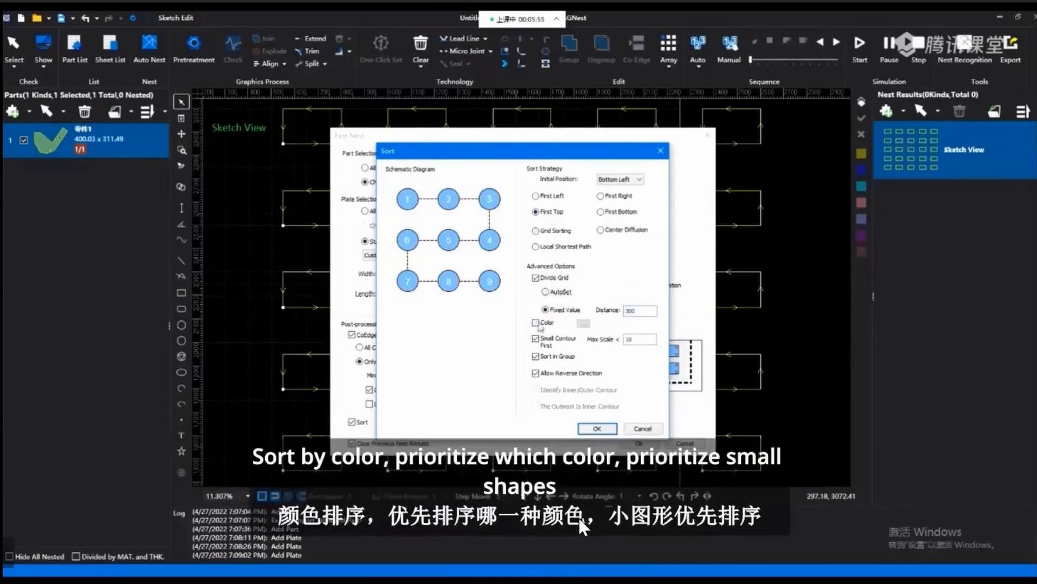
click(583, 324)
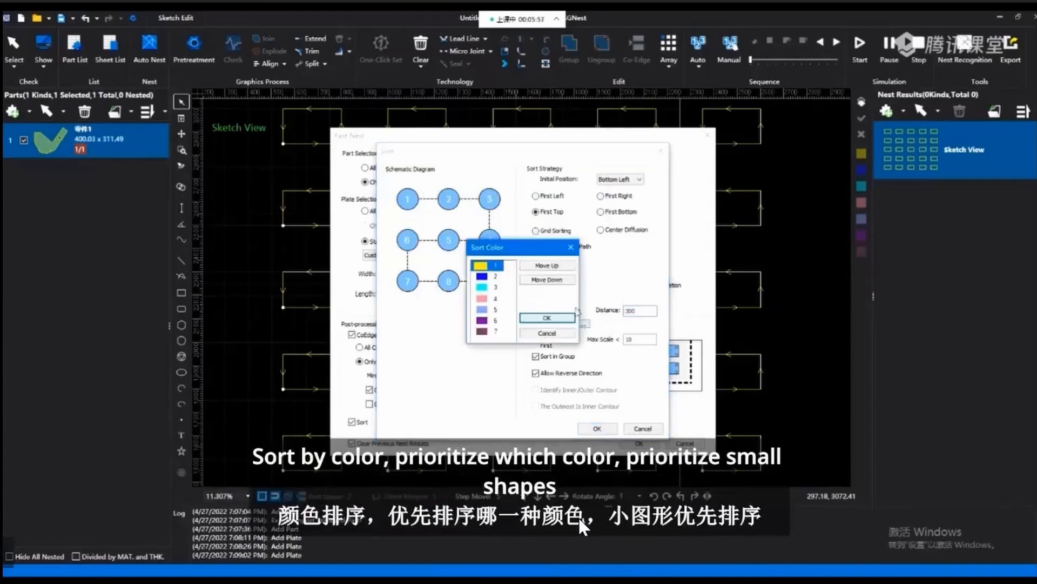
click(497, 288)
click(556, 268)
click(554, 280)
click(553, 280)
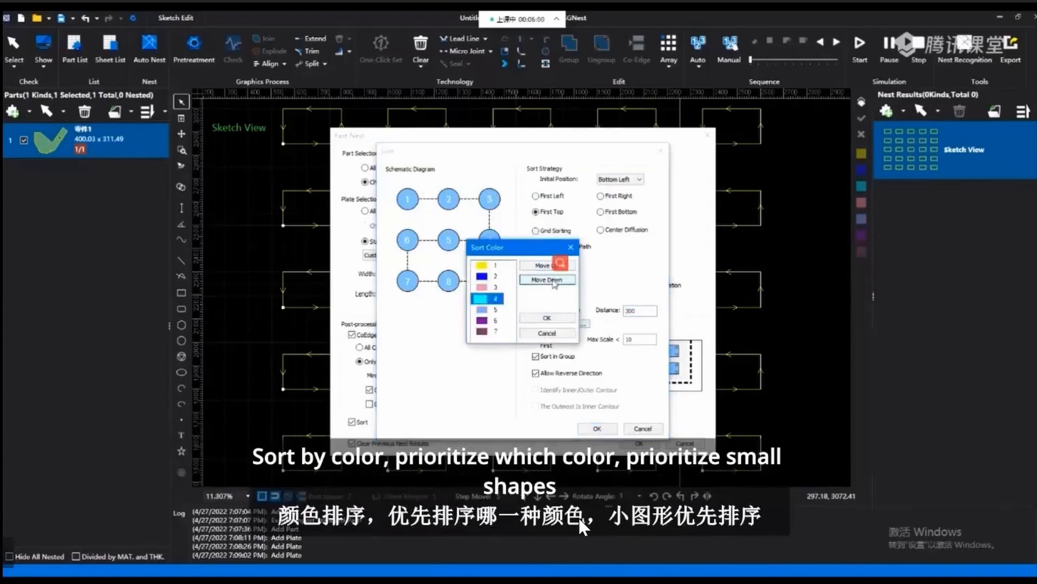
click(550, 266)
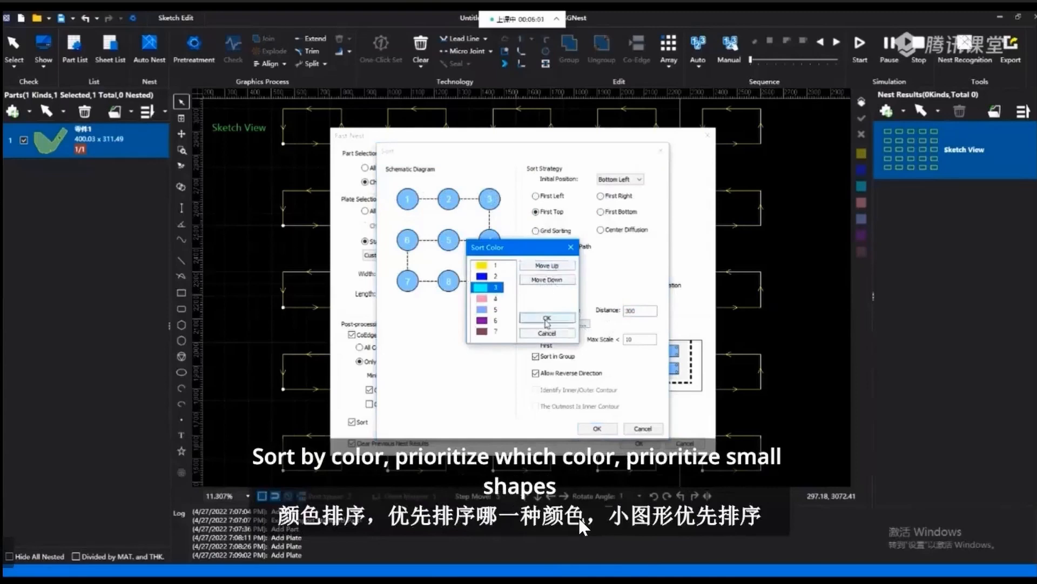
click(546, 319)
Go through Small Contour First and its maximum scale, toggle Sort in Group and Allow Reverse Direction, and accept the sort parameters.
click(535, 338)
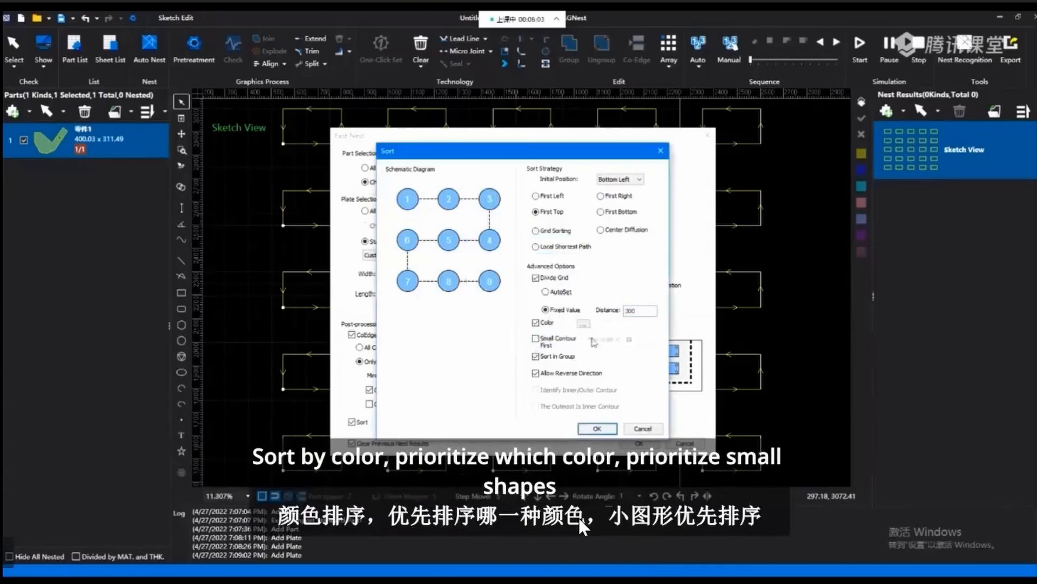
click(535, 338)
double_click(628, 339)
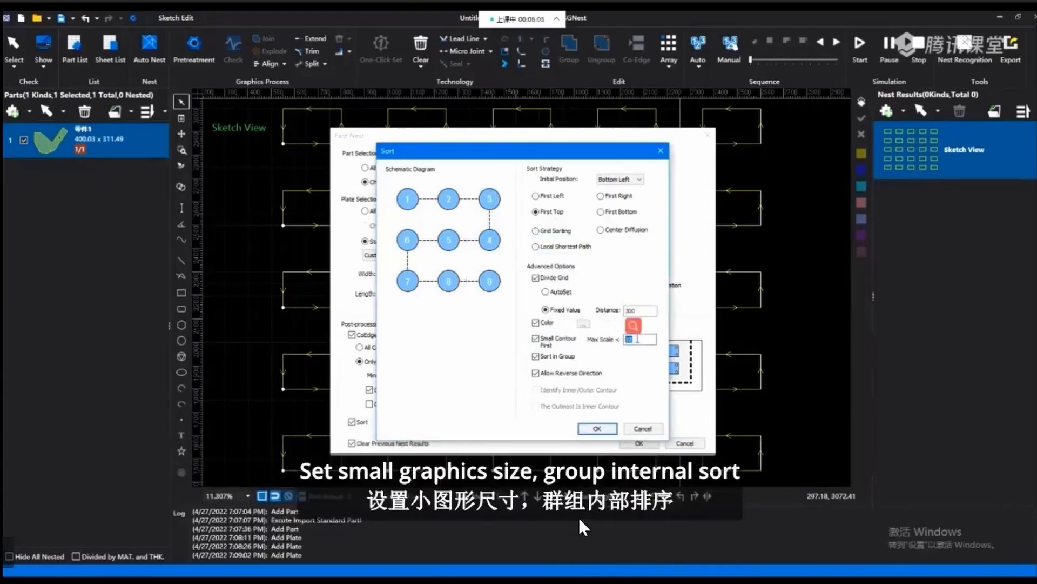
click(636, 339)
click(552, 337)
click(553, 337)
click(547, 358)
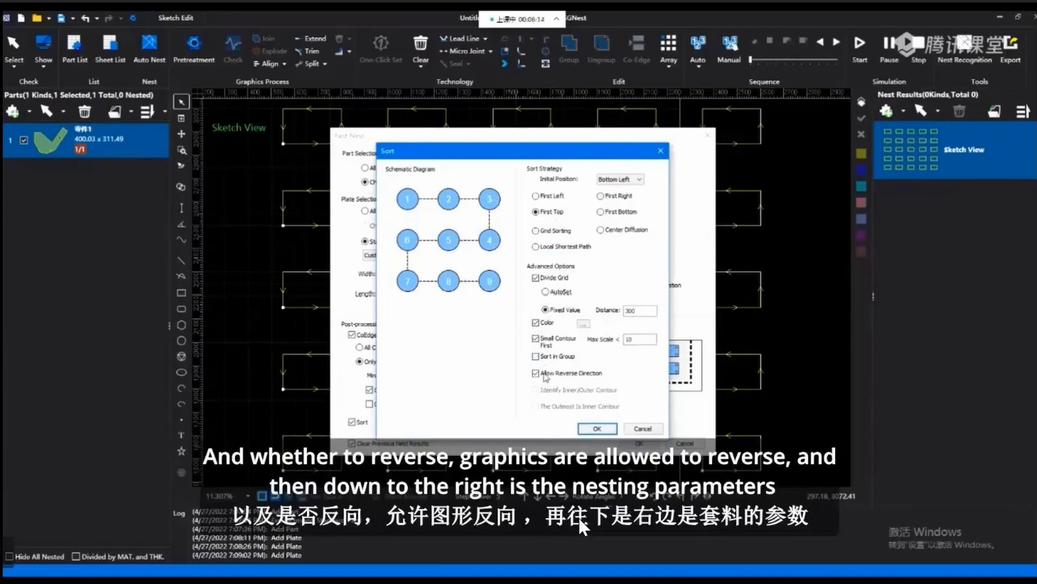
click(541, 373)
click(598, 429)
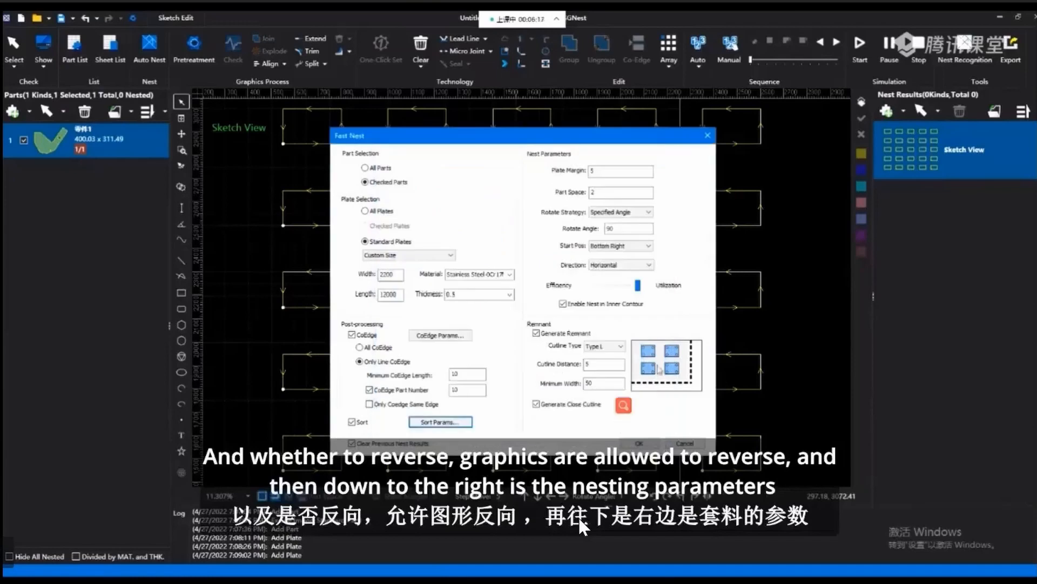
Go over the Plate Margin and Part Space values in the nest parameters.
drag(597, 172, 584, 174)
double_click(593, 173)
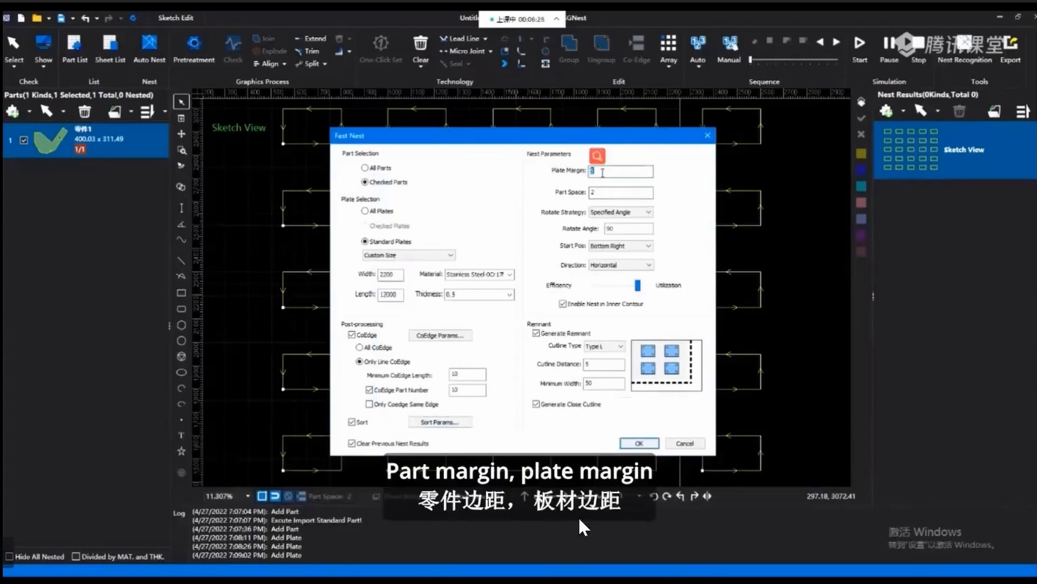
double_click(599, 192)
click(589, 193)
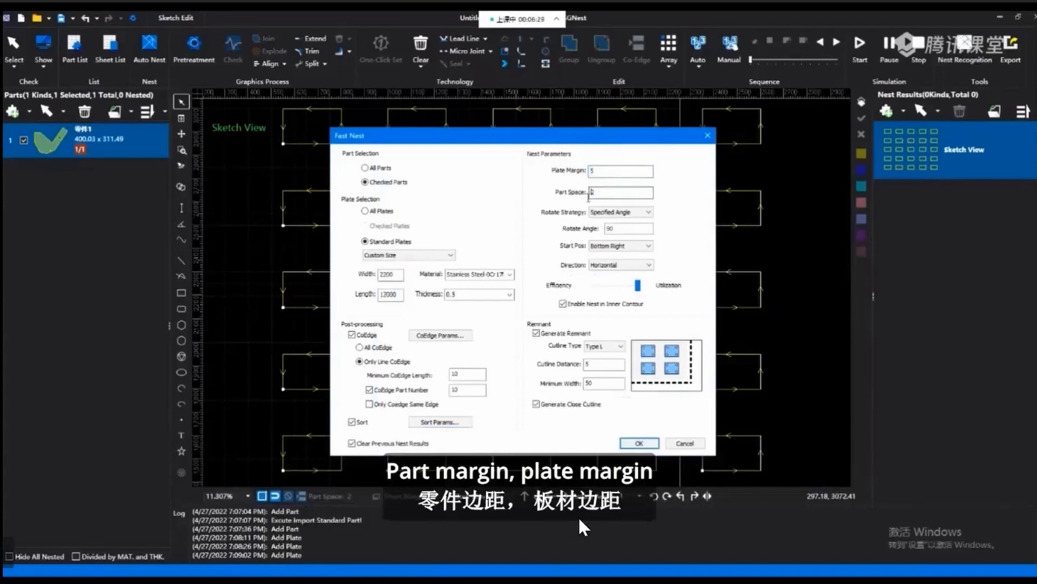
click(601, 171)
click(591, 193)
drag(593, 192, 586, 195)
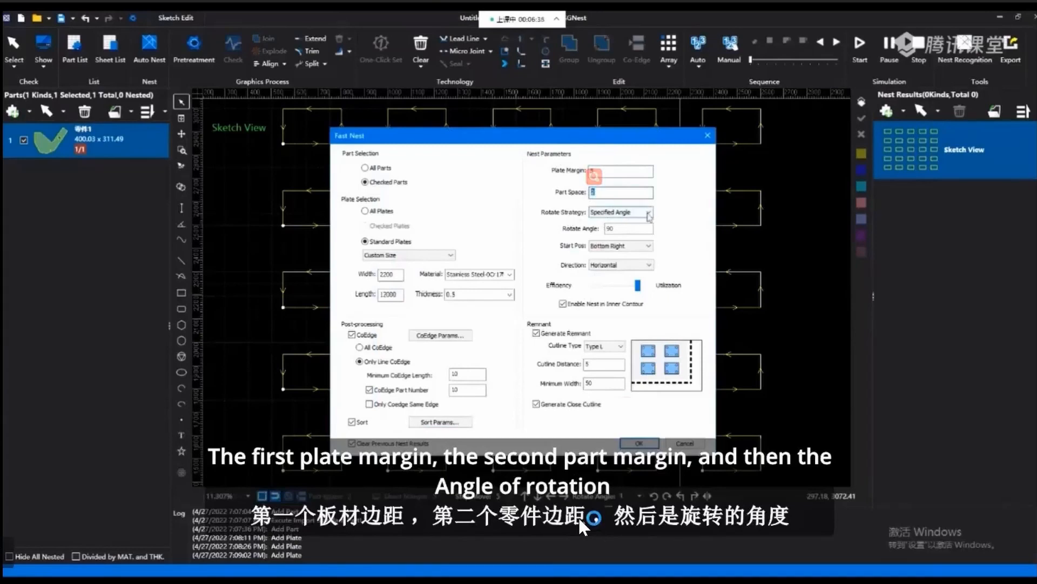
Review the Rotate Strategy options, keep Specified Angle, and go over its Rotate Angle setting.
click(607, 213)
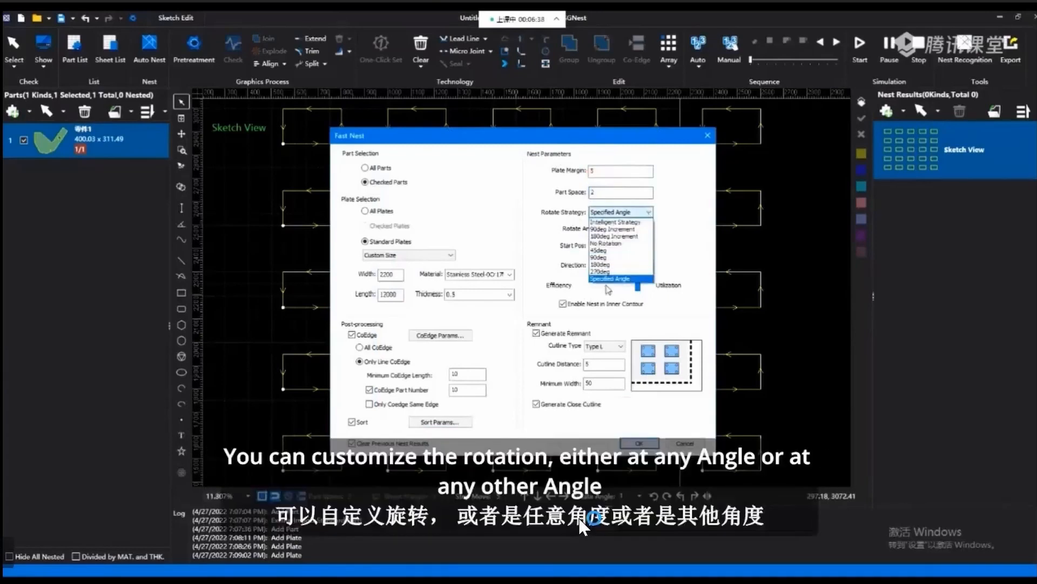
click(606, 278)
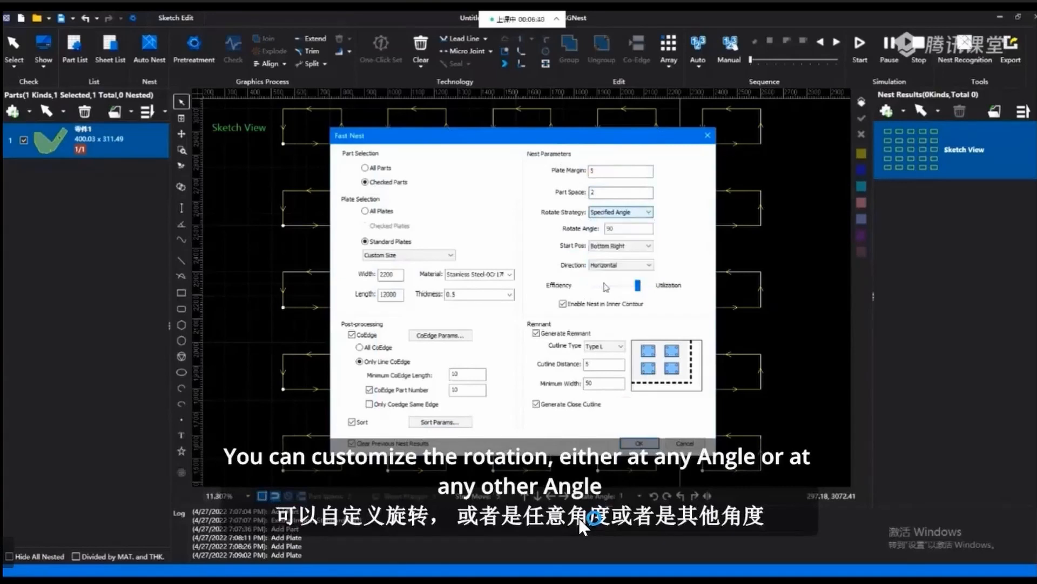
click(621, 212)
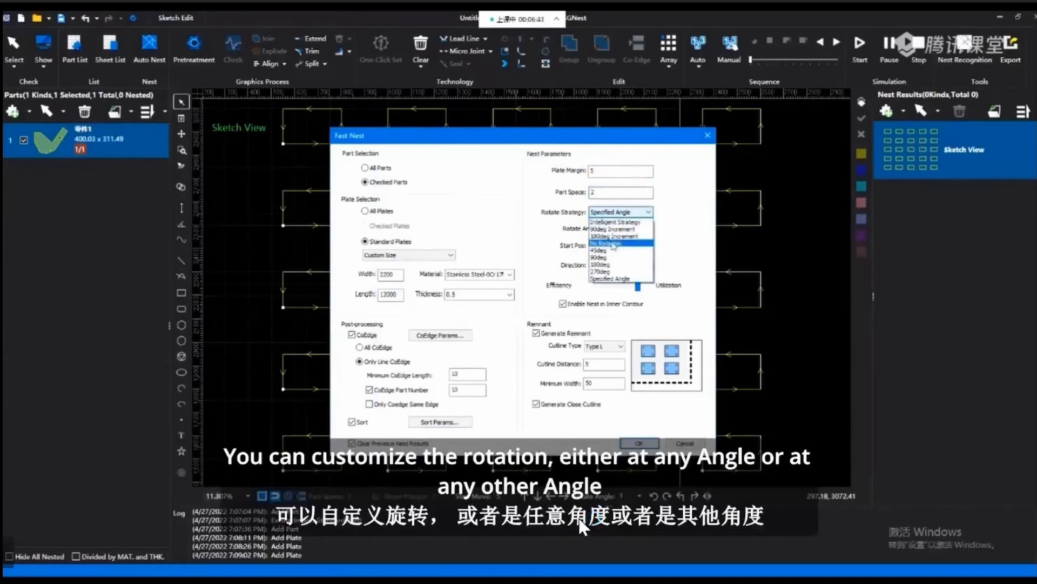
click(612, 279)
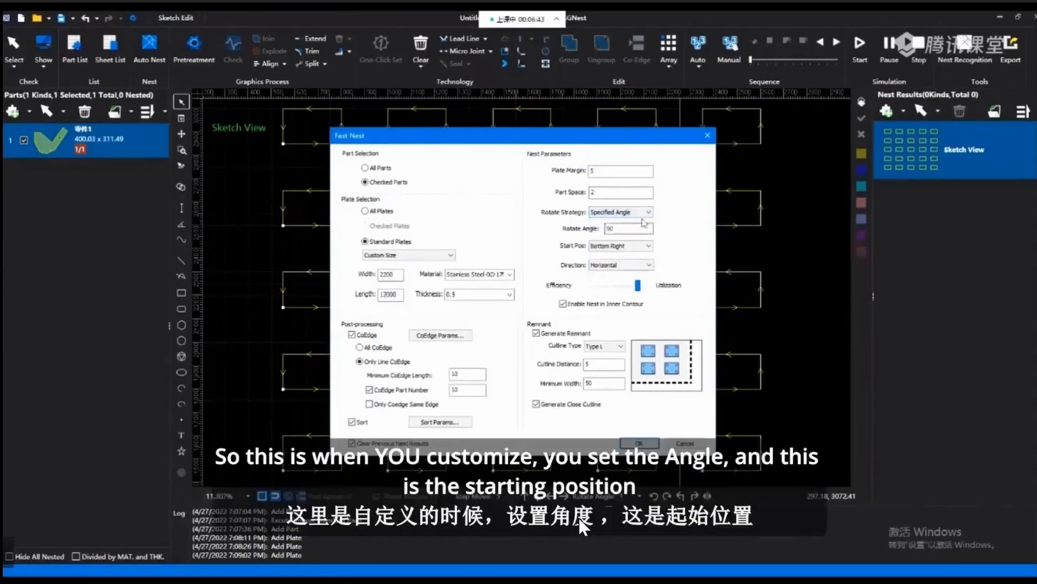
click(611, 228)
click(609, 212)
Go over the remaining nest parameters, keeping start position Bottom Right, direction Horizontal and nesting in inner contours enabled.
click(633, 247)
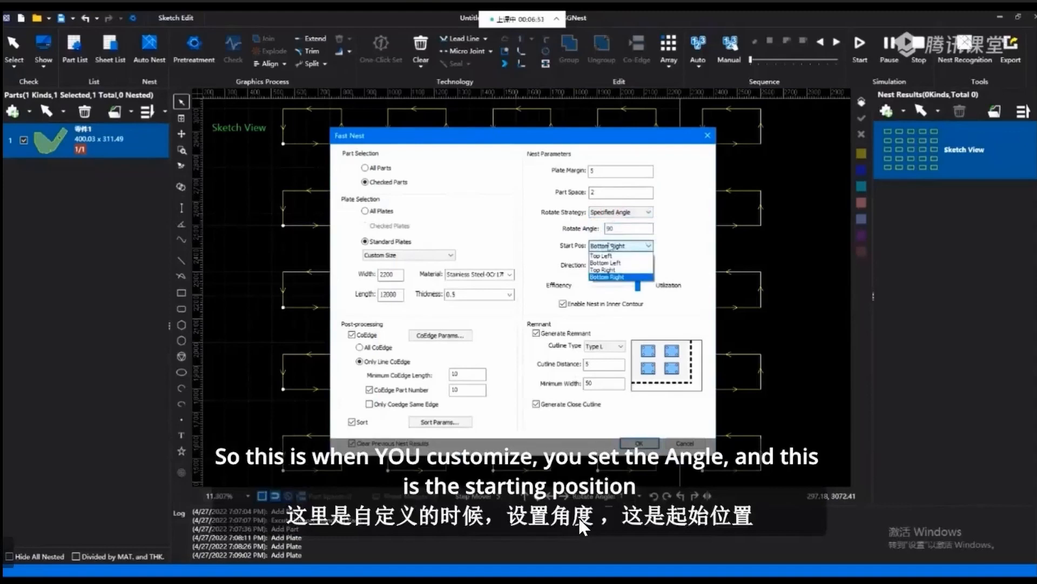
click(621, 277)
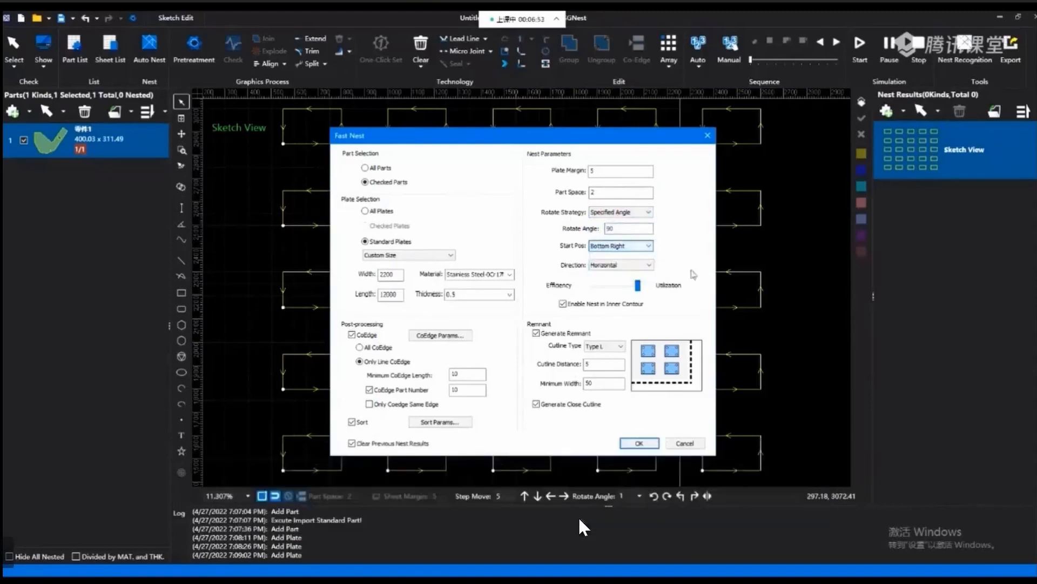
click(646, 265)
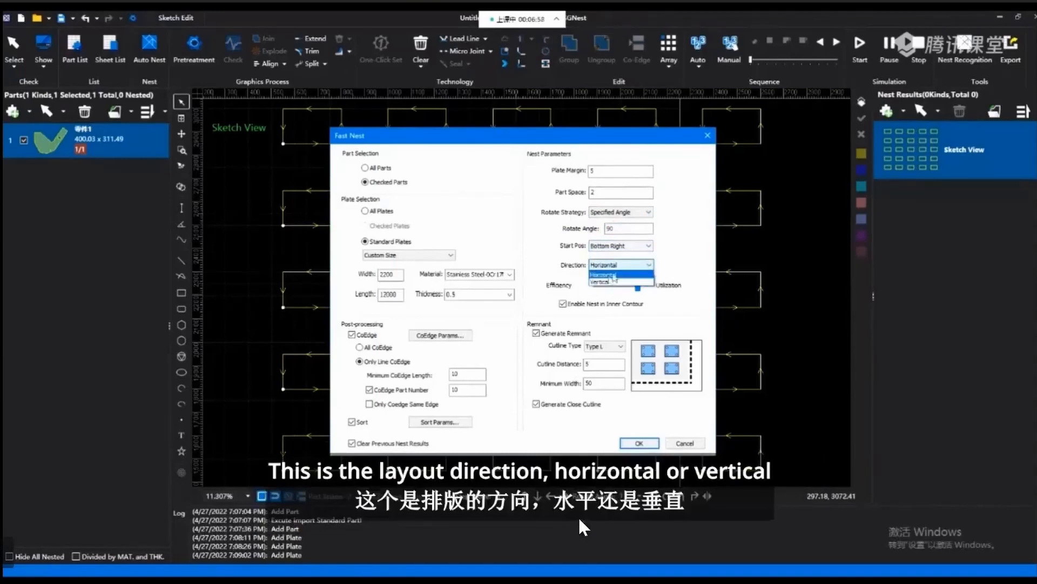
click(631, 272)
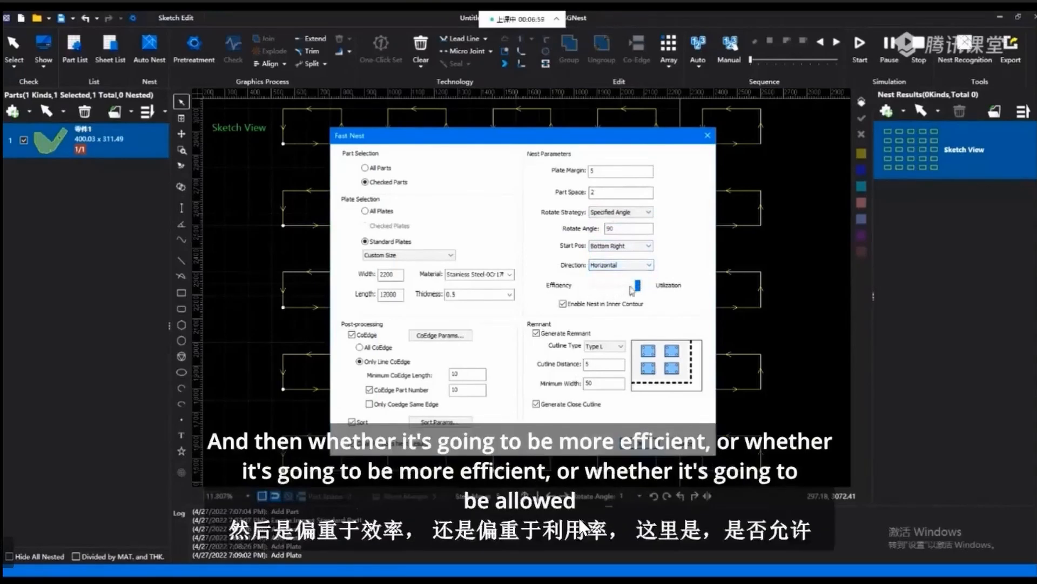
mouse_move(633, 285)
mouse_down()
mouse_move(589, 290)
mouse_move(647, 287)
mouse_up()
click(563, 304)
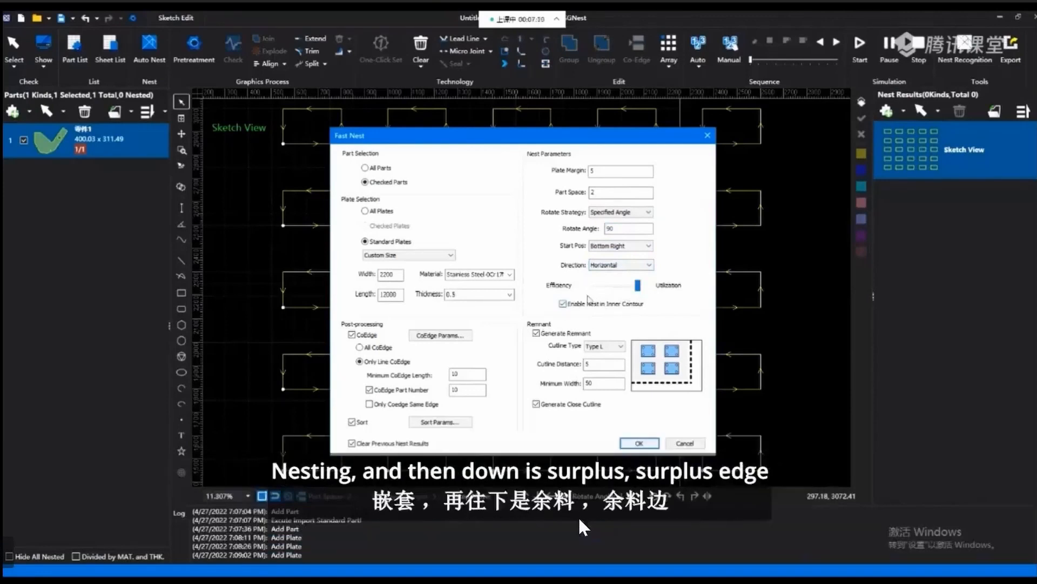
Keep remnant generation enabled, compare the Type T and Type L cutlines, and set the cutline type to Type T.
click(537, 333)
click(622, 346)
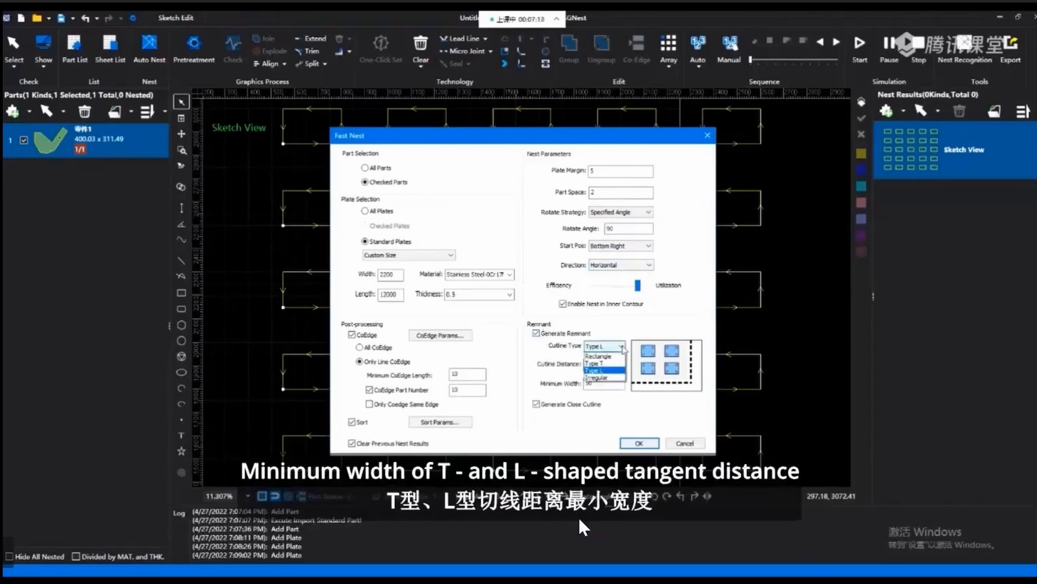
click(615, 363)
click(620, 347)
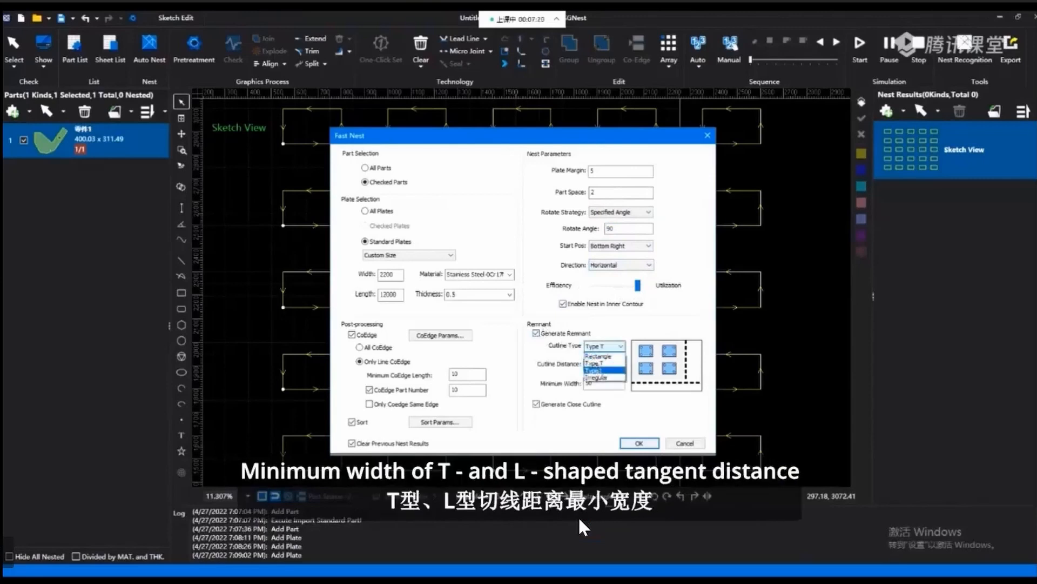
click(605, 371)
click(620, 347)
click(605, 363)
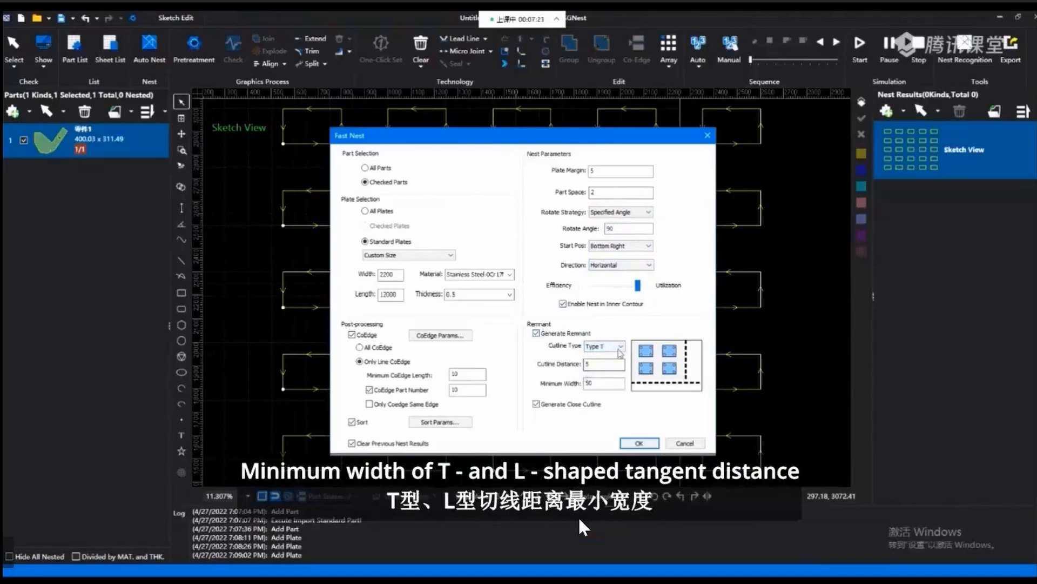
Go over the cutline distance, minimum width, close cutline and clear-previous-results options, and accept the nest parameters.
double_click(593, 363)
double_click(595, 382)
click(537, 404)
click(537, 405)
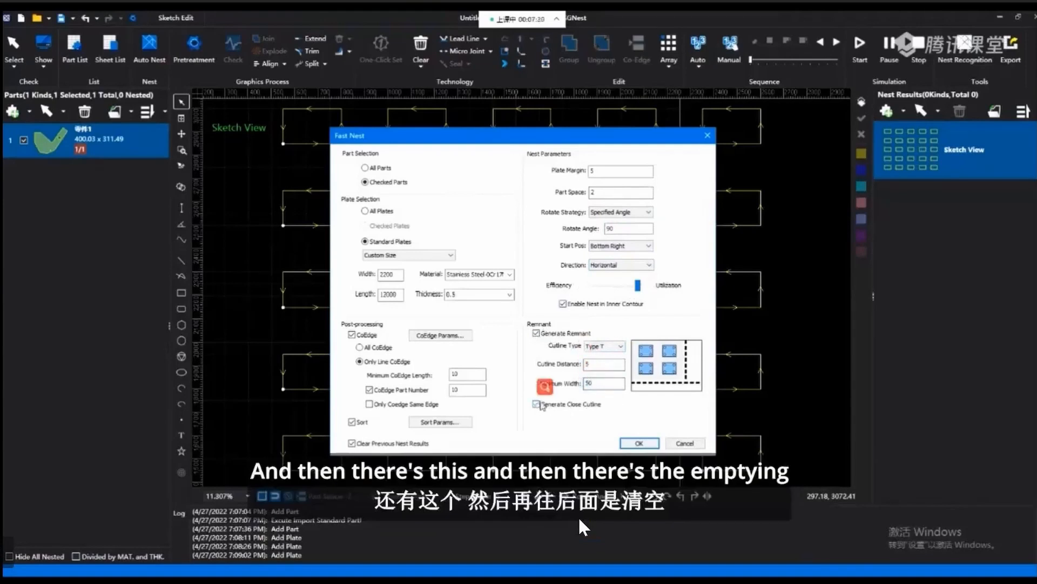
click(352, 443)
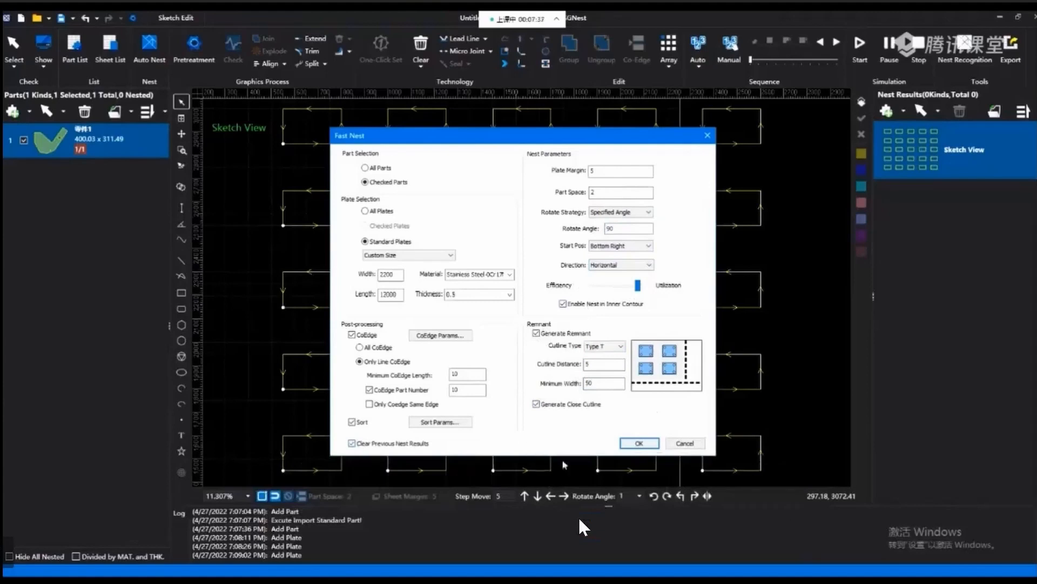
click(642, 442)
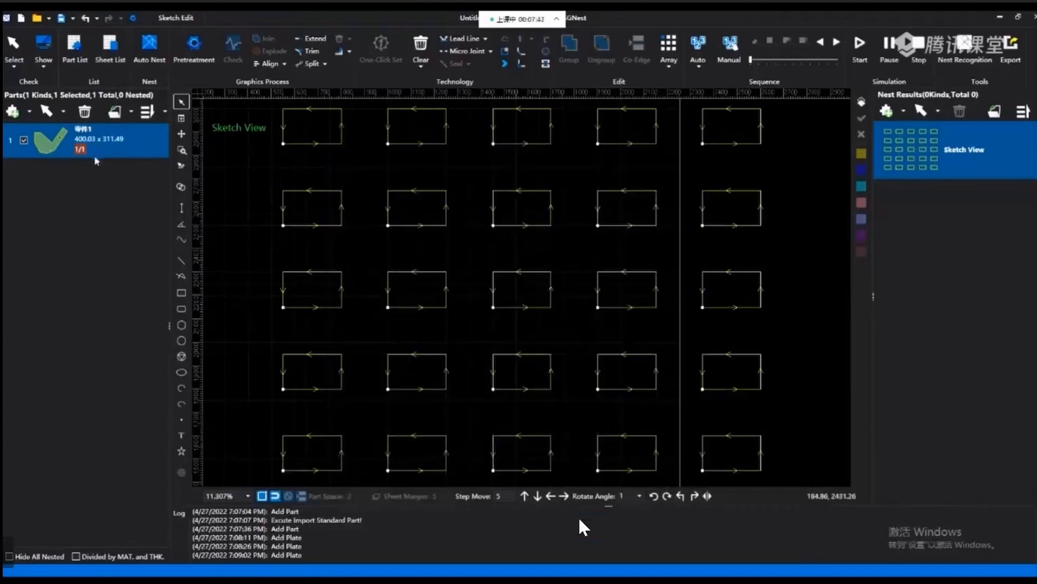
Set the part's quantity to 10 and nest it automatically with the current parameters.
click(99, 137)
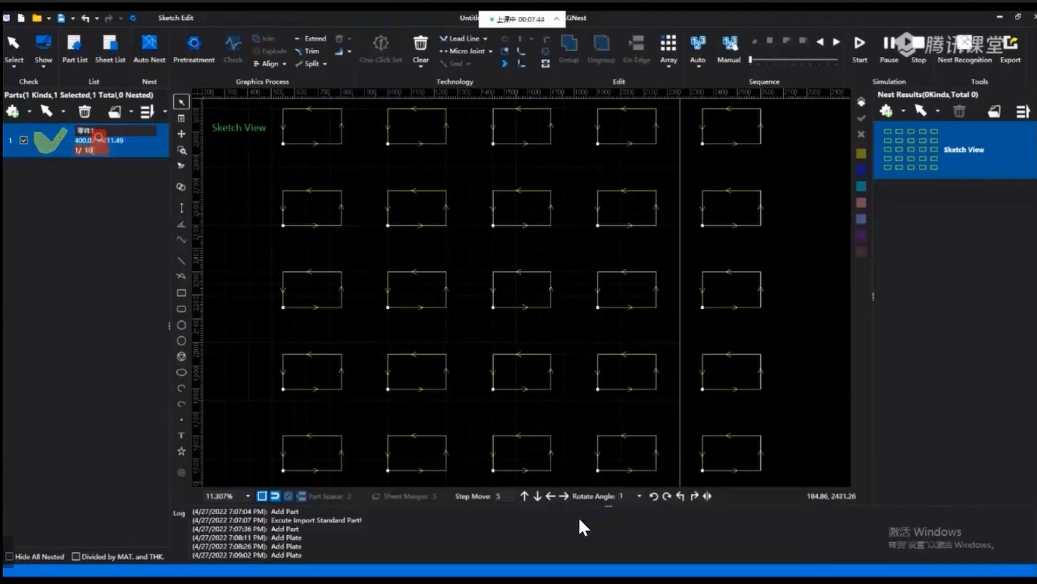
click(149, 46)
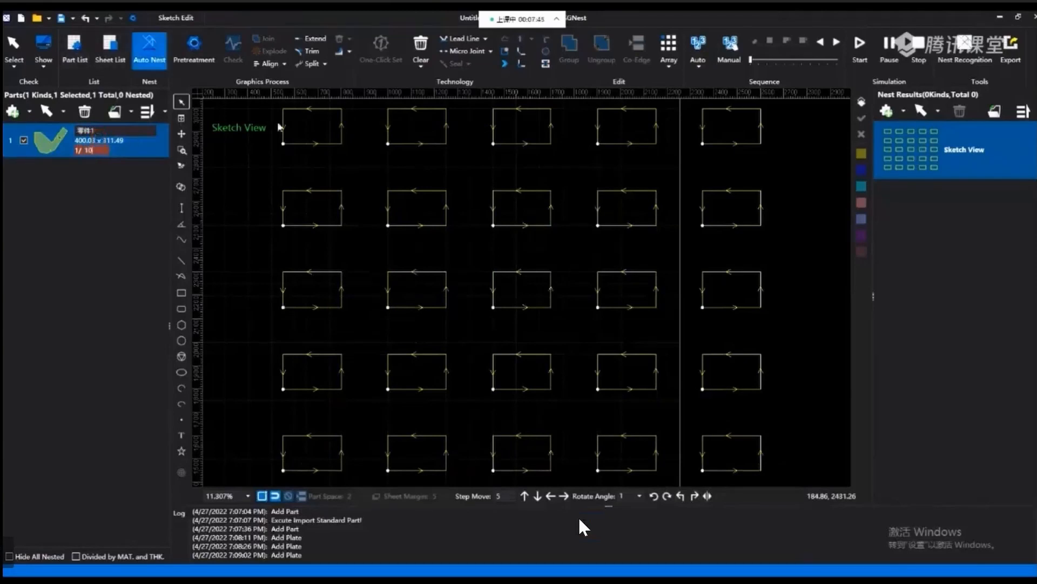
click(639, 443)
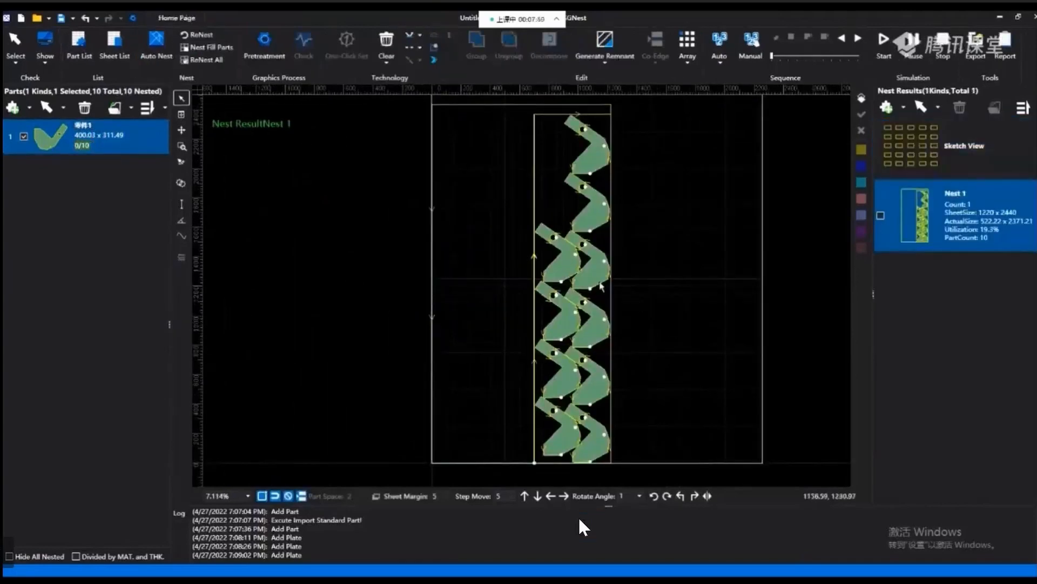
Delete the Nest 1 result from the nest results.
click(880, 215)
click(961, 108)
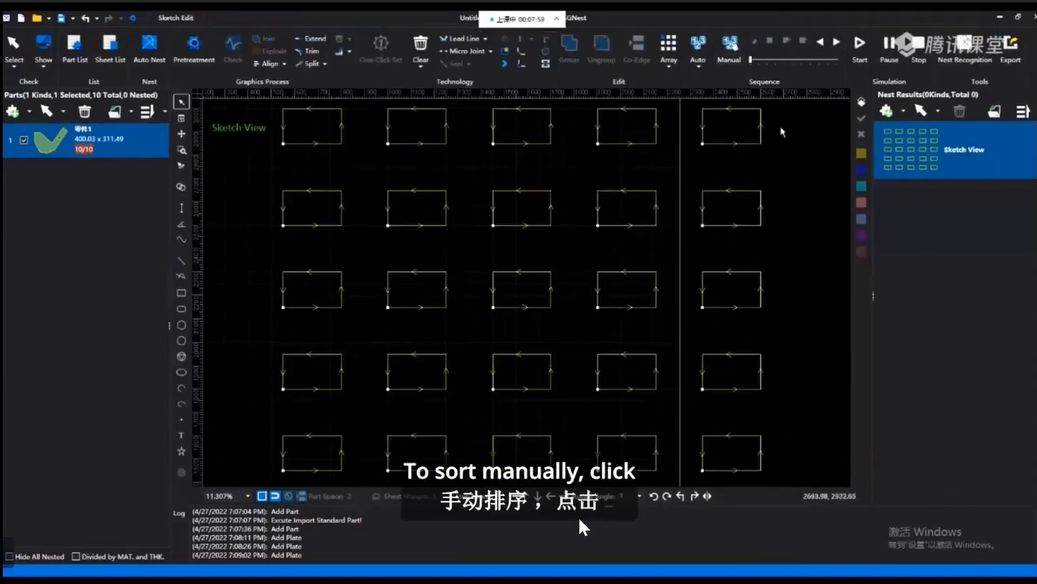
drag(781, 475, 248, 101)
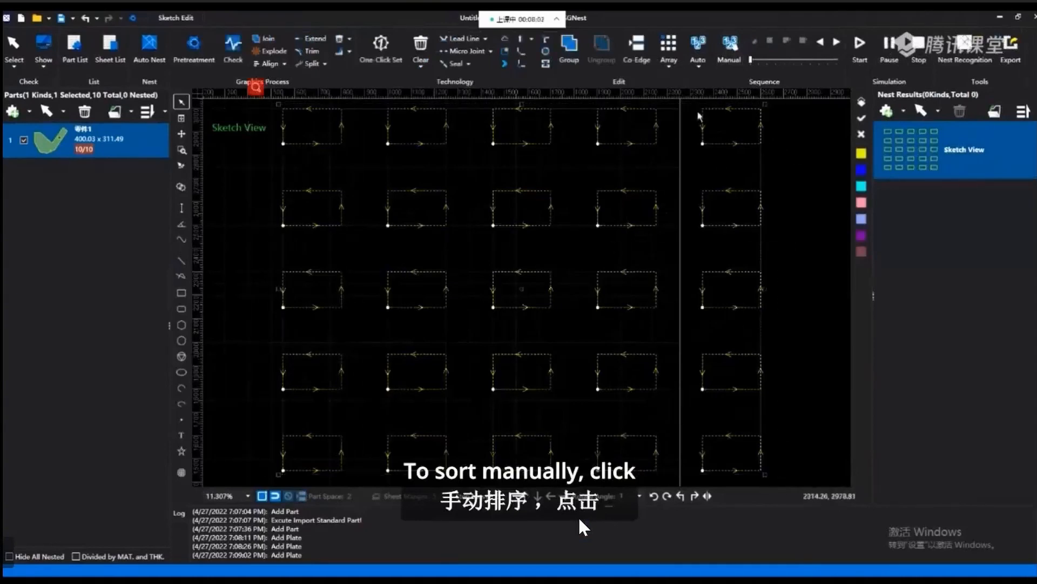
click(729, 49)
click(319, 143)
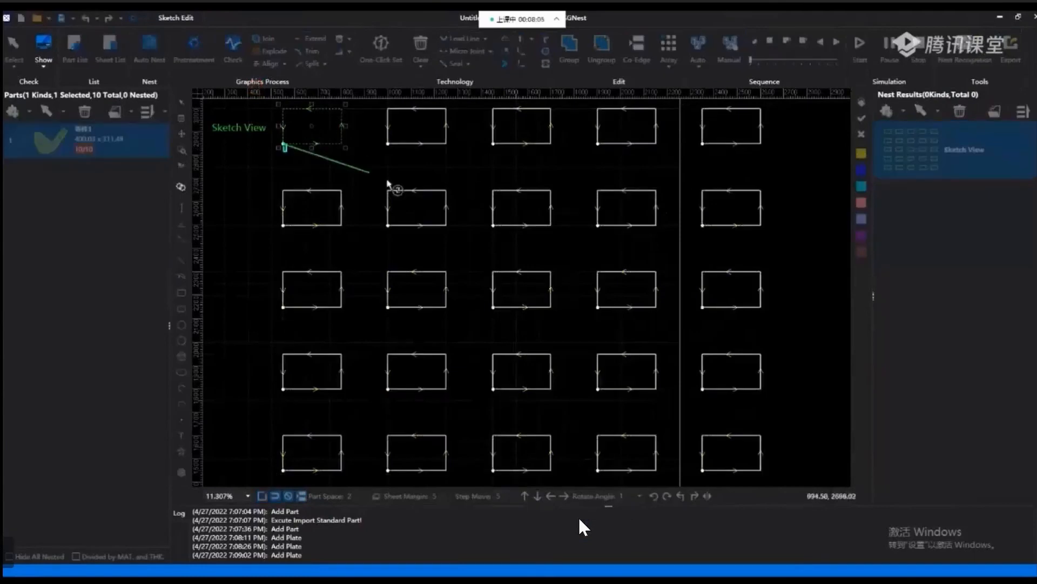
right_click(326, 168)
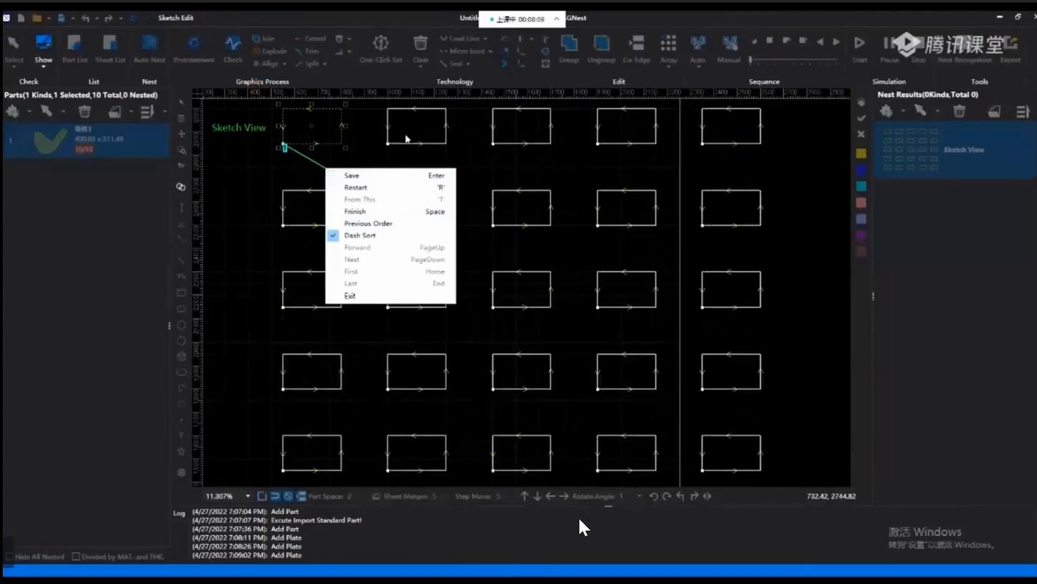
key(Escape)
key(Escape)
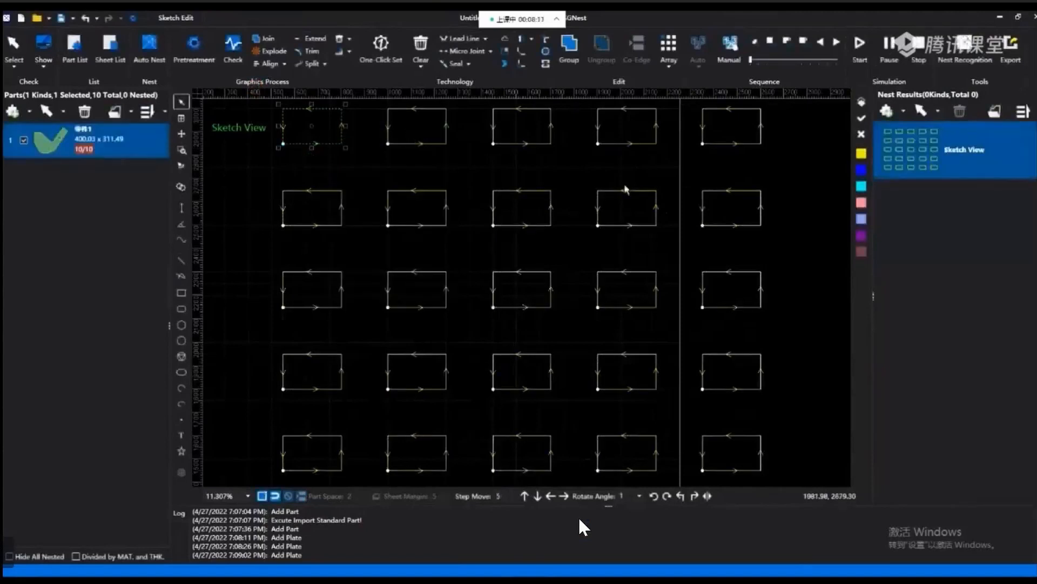
click(726, 43)
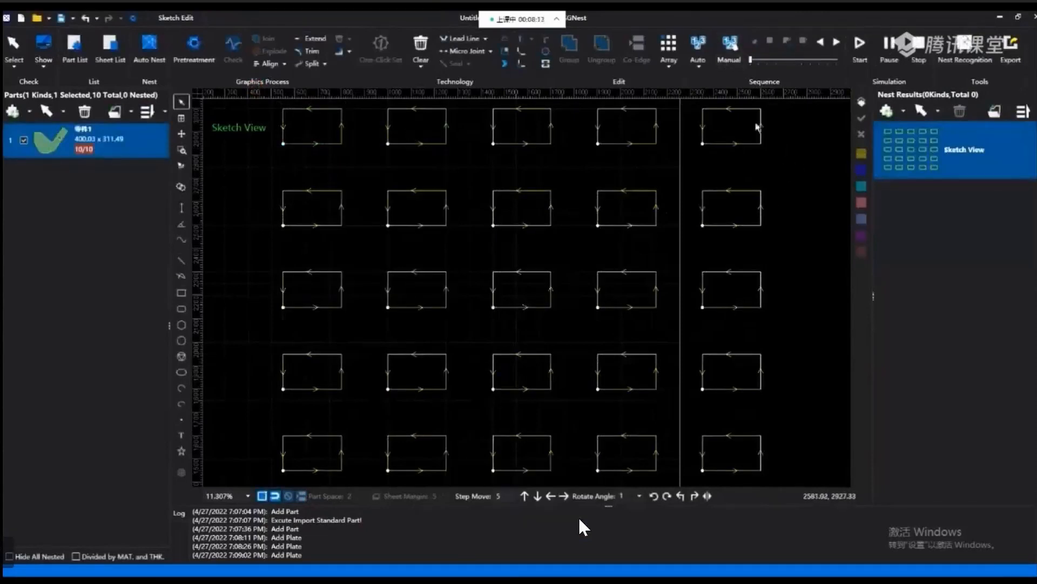
drag(767, 477, 282, 122)
click(730, 48)
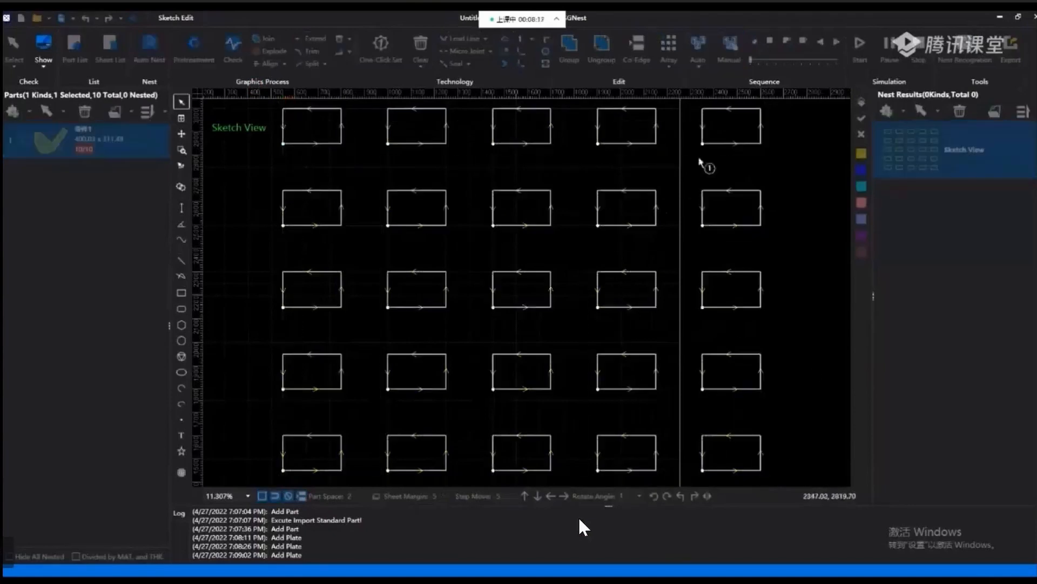
click(750, 233)
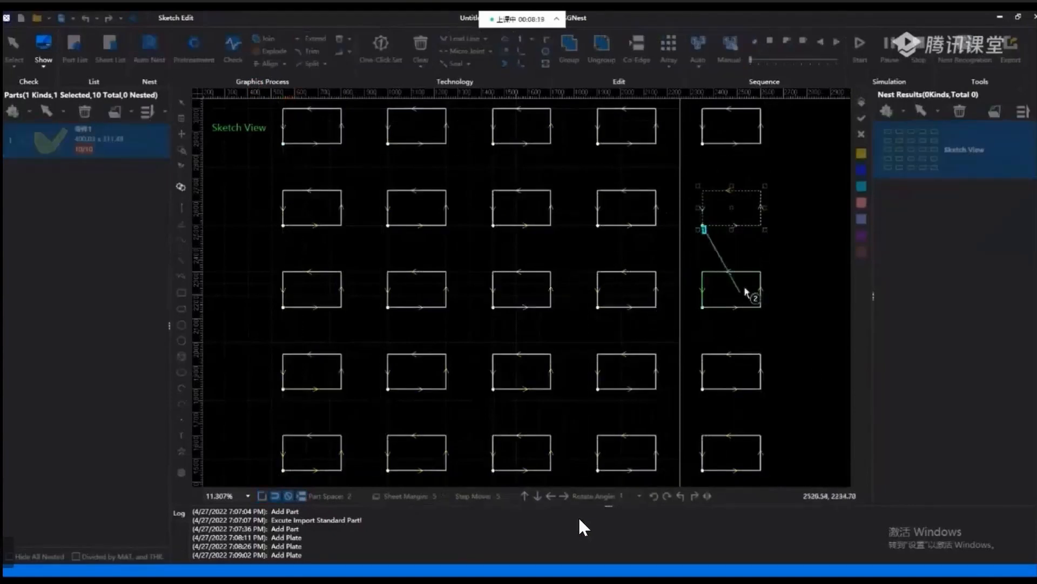
right_click(764, 238)
click(788, 301)
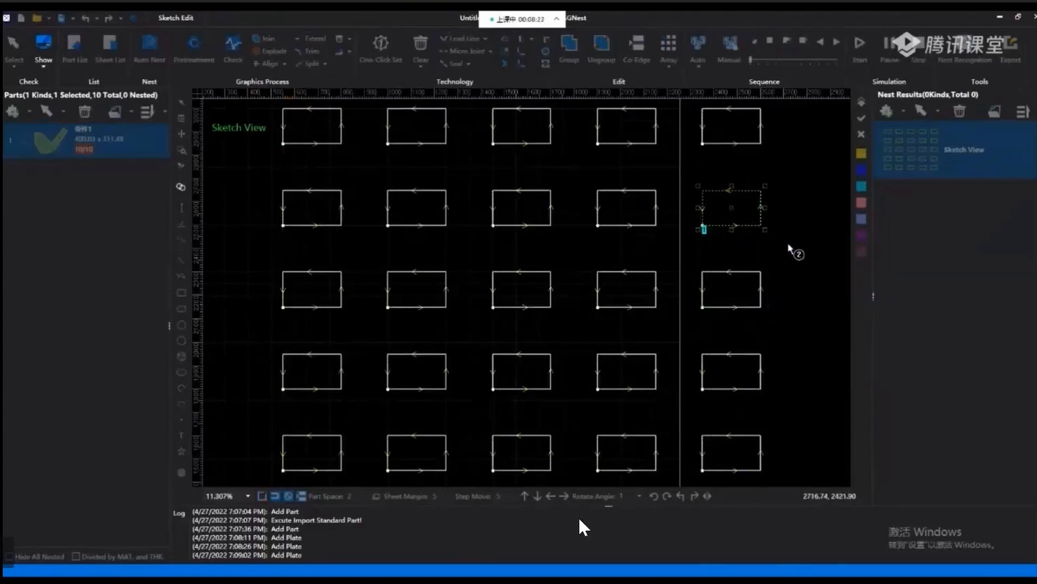
key(Escape)
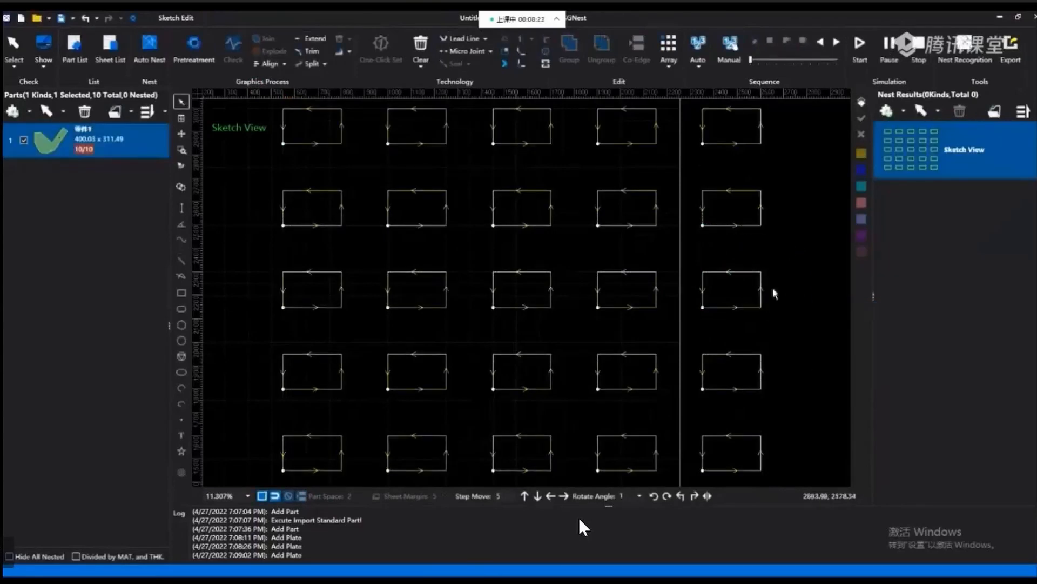
Manually sort five rectangles: fifth column rows one and two, second row columns three and two, then fourth row column two.
drag(772, 475, 240, 101)
click(719, 52)
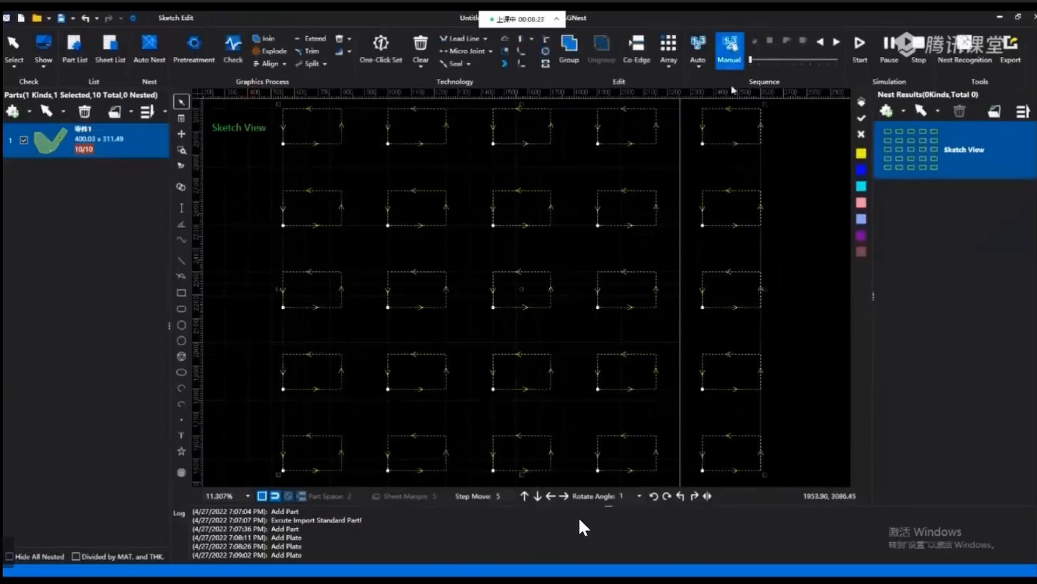
click(745, 151)
click(720, 227)
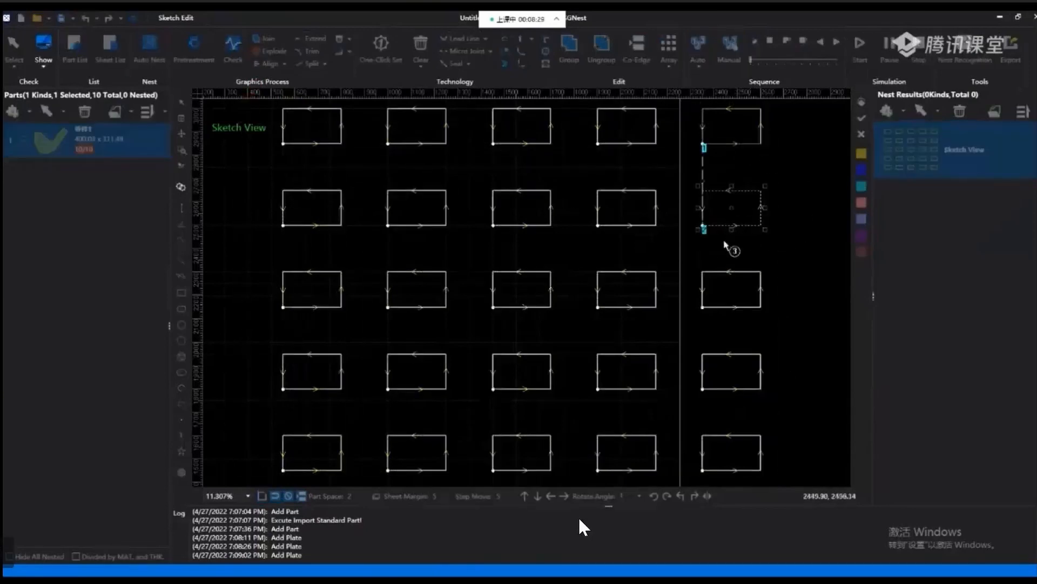
click(520, 227)
click(420, 225)
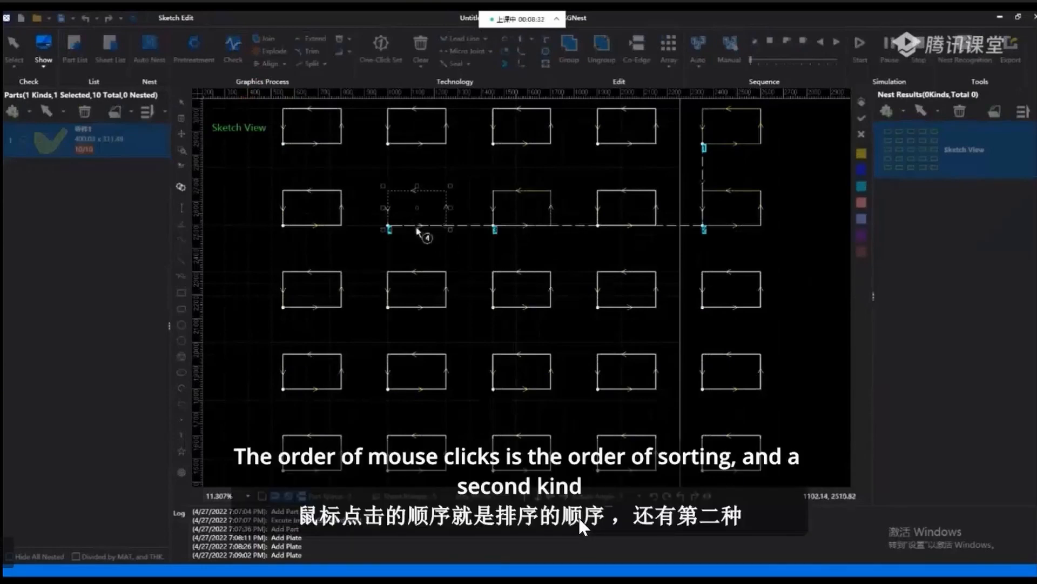
click(411, 363)
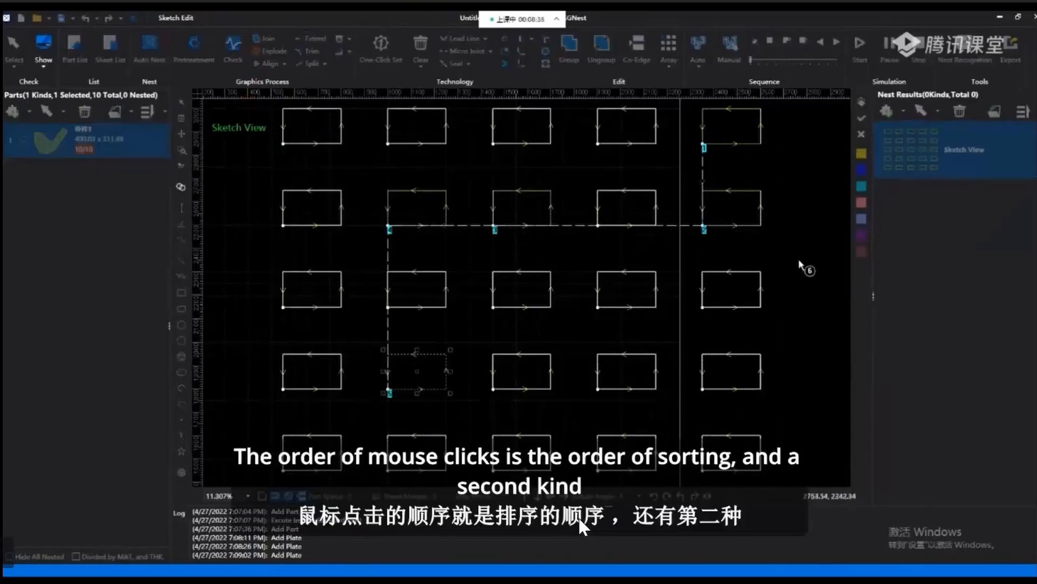
right_click(780, 228)
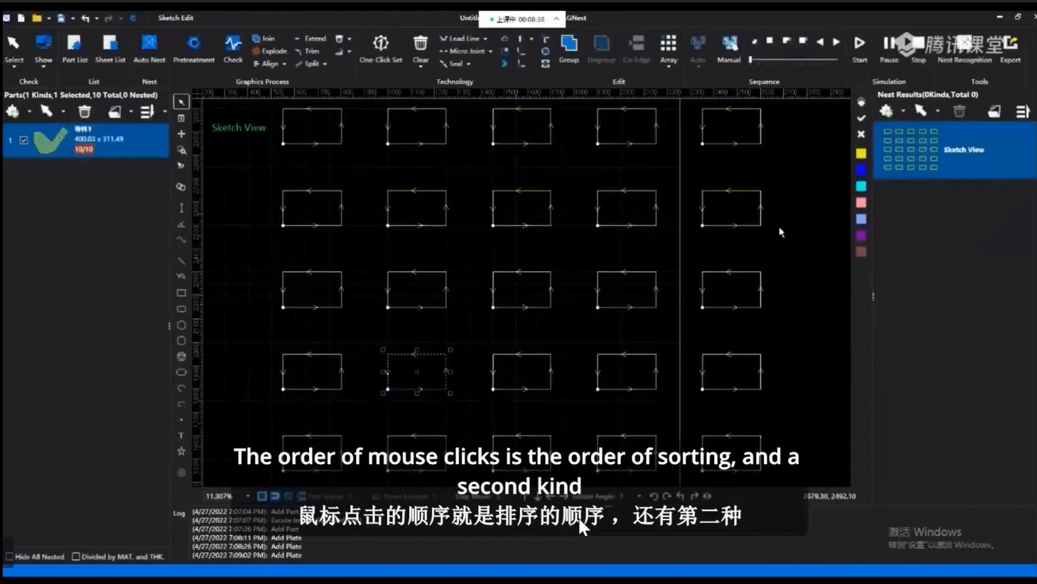
Start manual sorting on all the rectangles in the sketch and enable the Dash Sort mode.
key(ctrl+a)
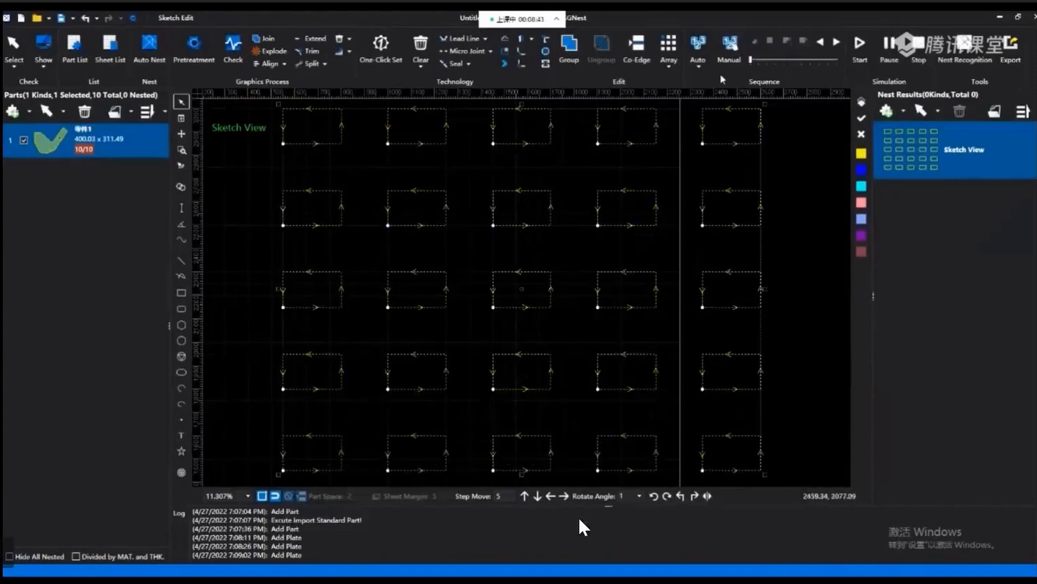
click(733, 50)
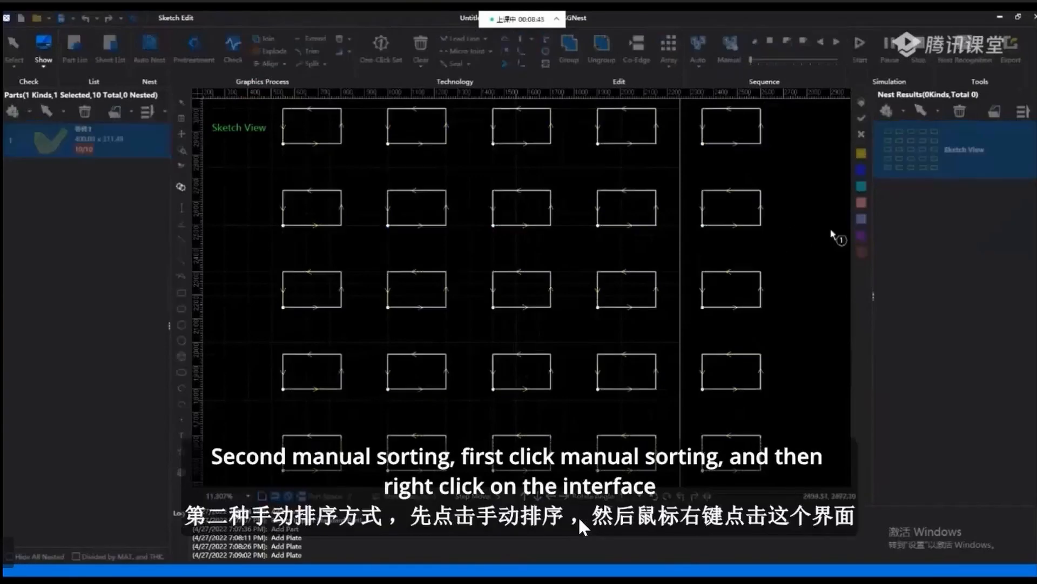
right_click(771, 167)
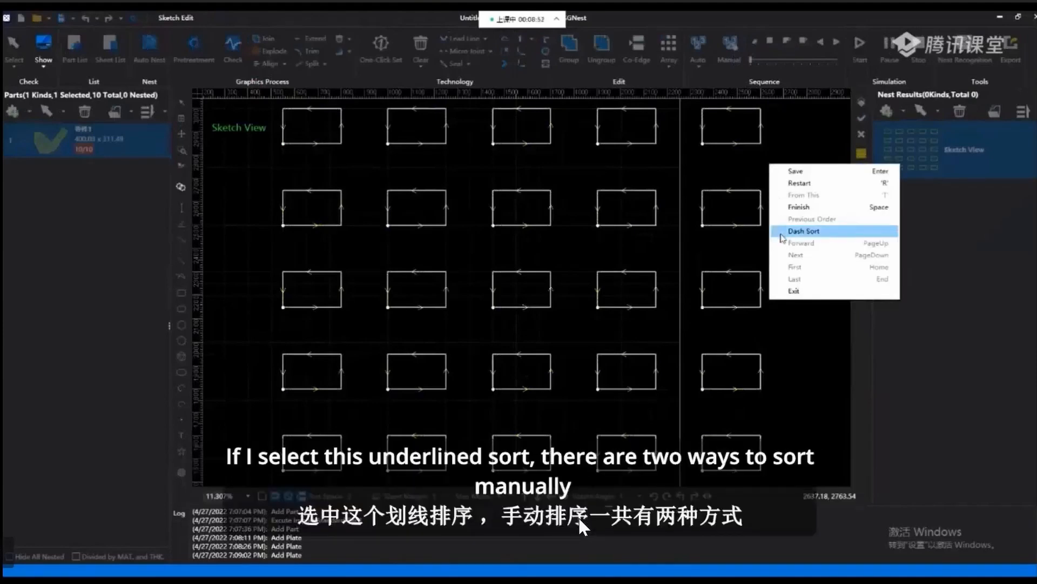
click(804, 231)
Draw the sorting line from the fifth column's first rectangle downward, spiraling clockwise through every rectangle to the centre one, and save the order.
click(724, 155)
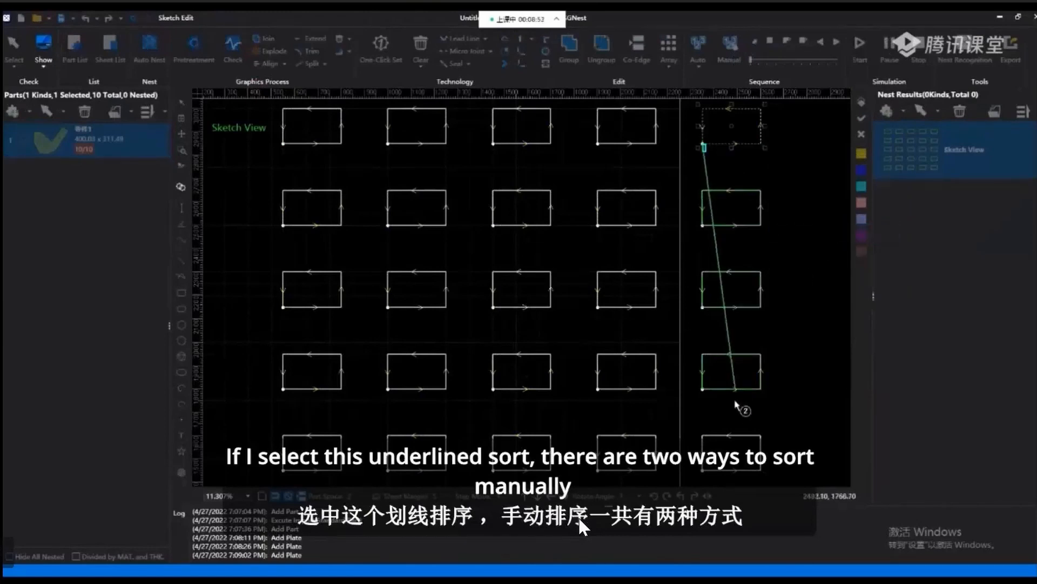
click(705, 431)
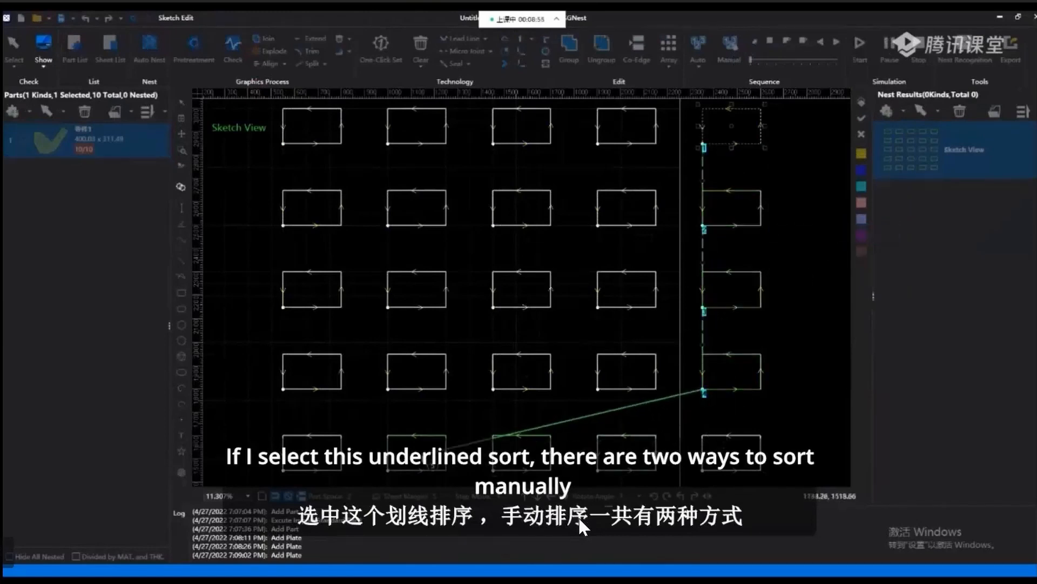
mouse_move(658, 457)
mouse_down()
mouse_move(422, 457)
mouse_move(316, 427)
mouse_move(315, 156)
mouse_move(490, 127)
mouse_move(660, 135)
mouse_move(644, 313)
mouse_move(627, 372)
mouse_move(416, 366)
mouse_move(424, 248)
mouse_move(481, 222)
mouse_move(528, 218)
mouse_move(524, 301)
mouse_up()
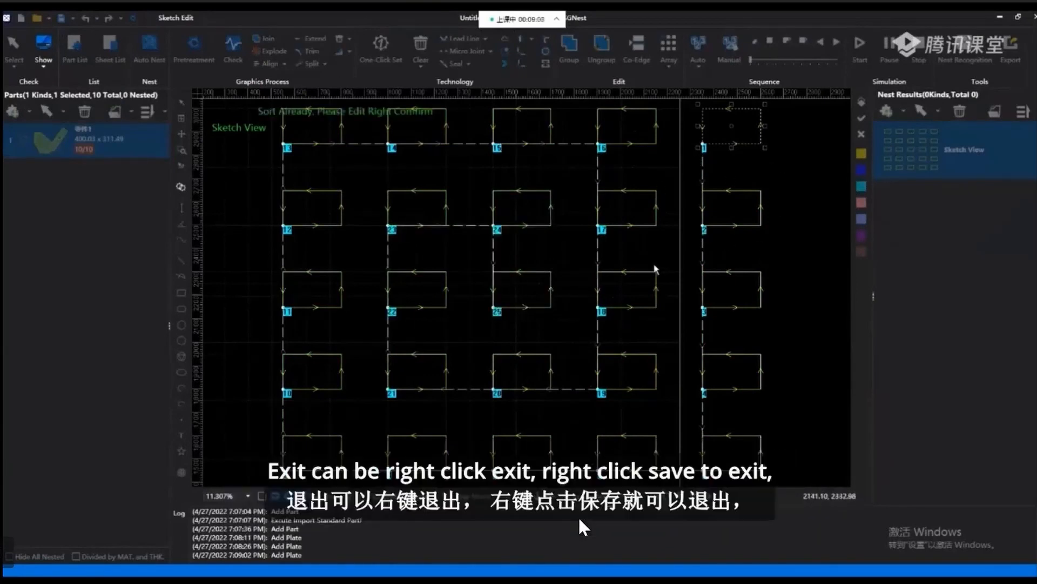
right_click(764, 238)
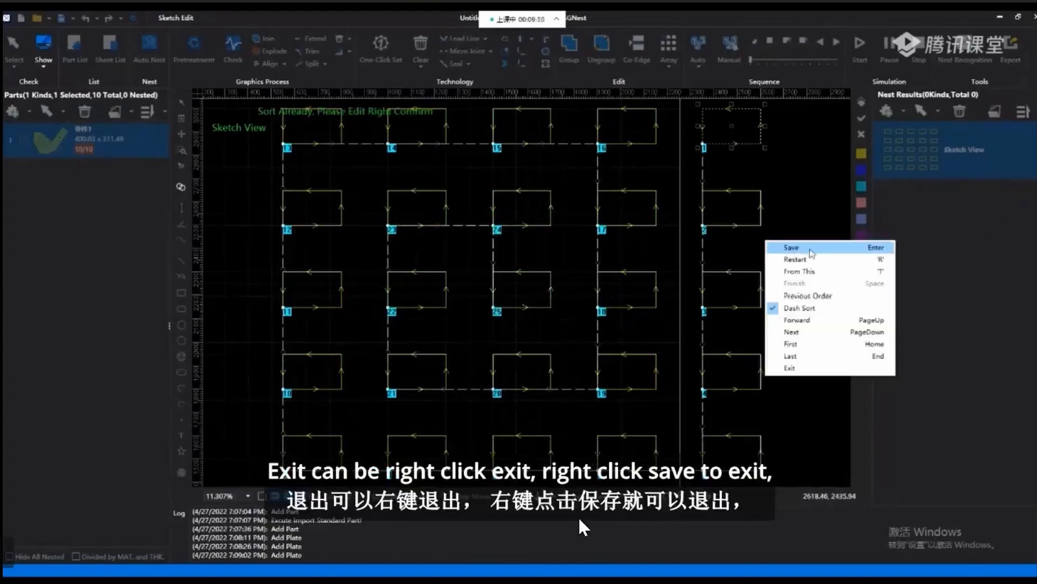
click(796, 250)
right_click(786, 218)
click(751, 254)
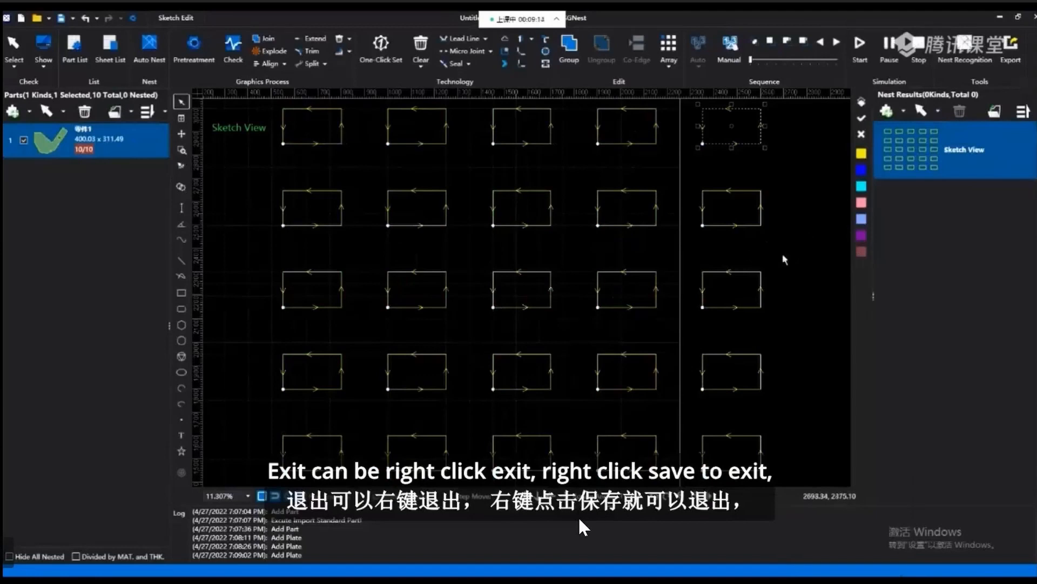